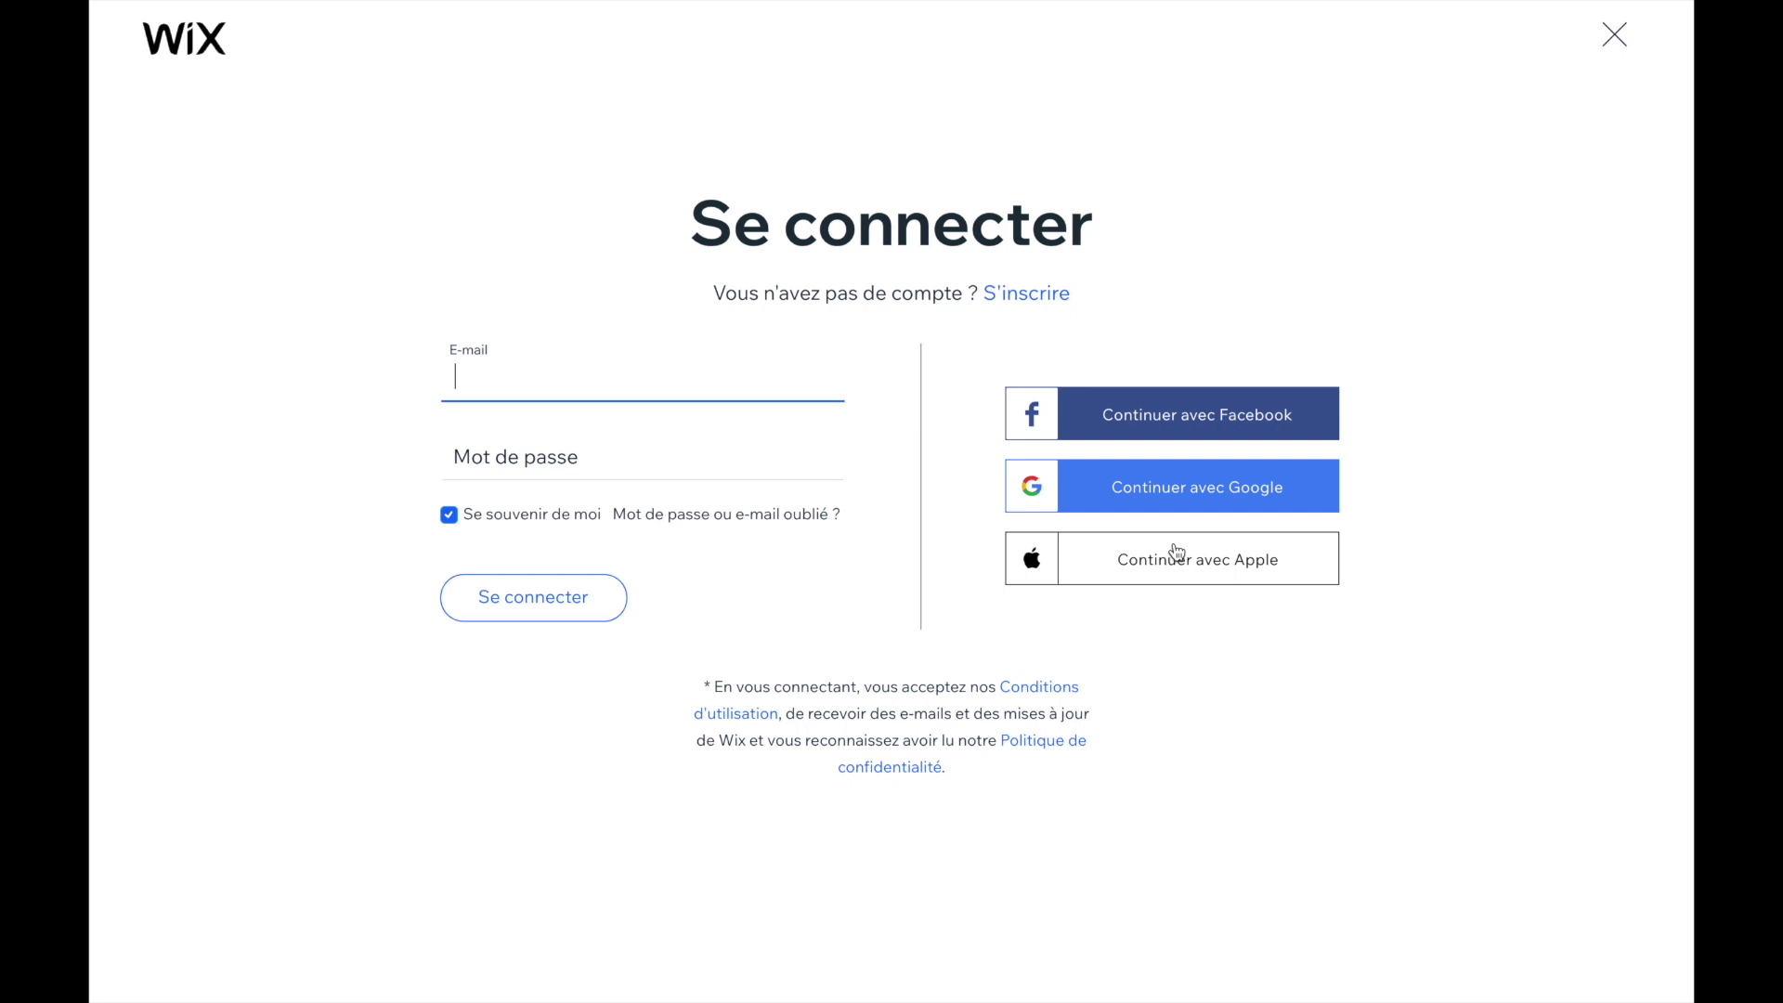
- Sign up for a new Wix account by entering and confirming the e-mail address and password
{"action": "left_click", "coordinate": [1021, 297]}
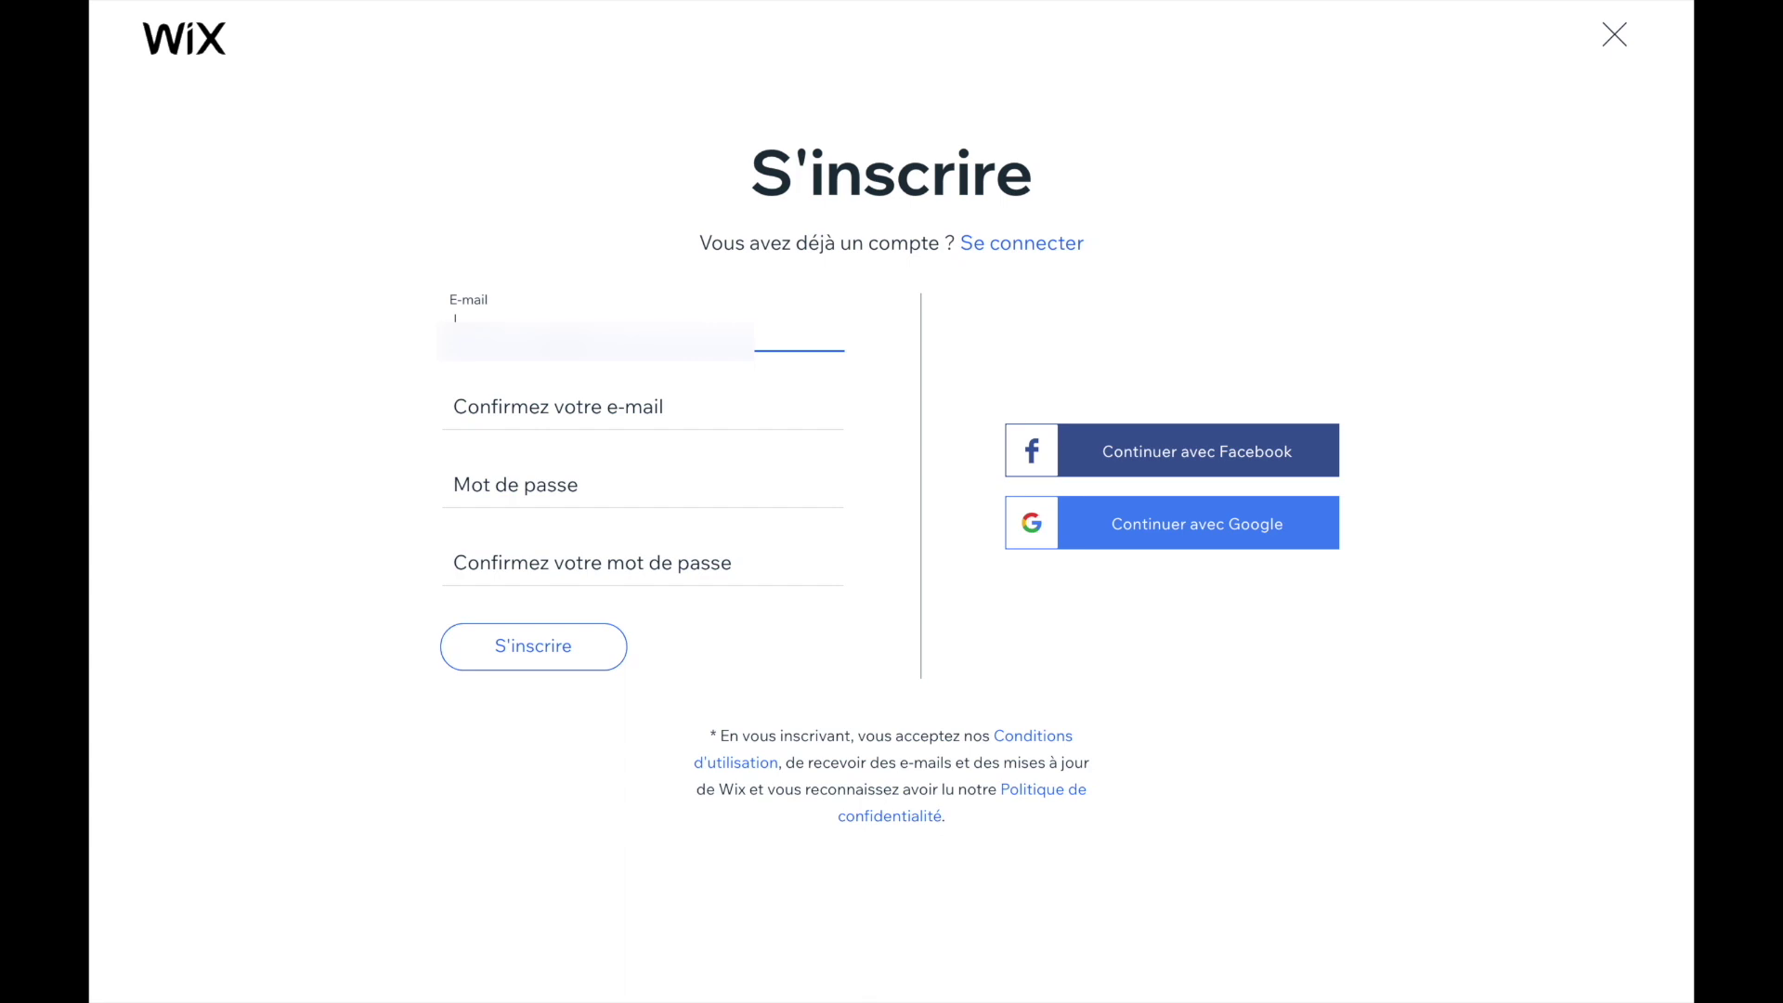
{"action": "key", "text": "ctrl+v"}
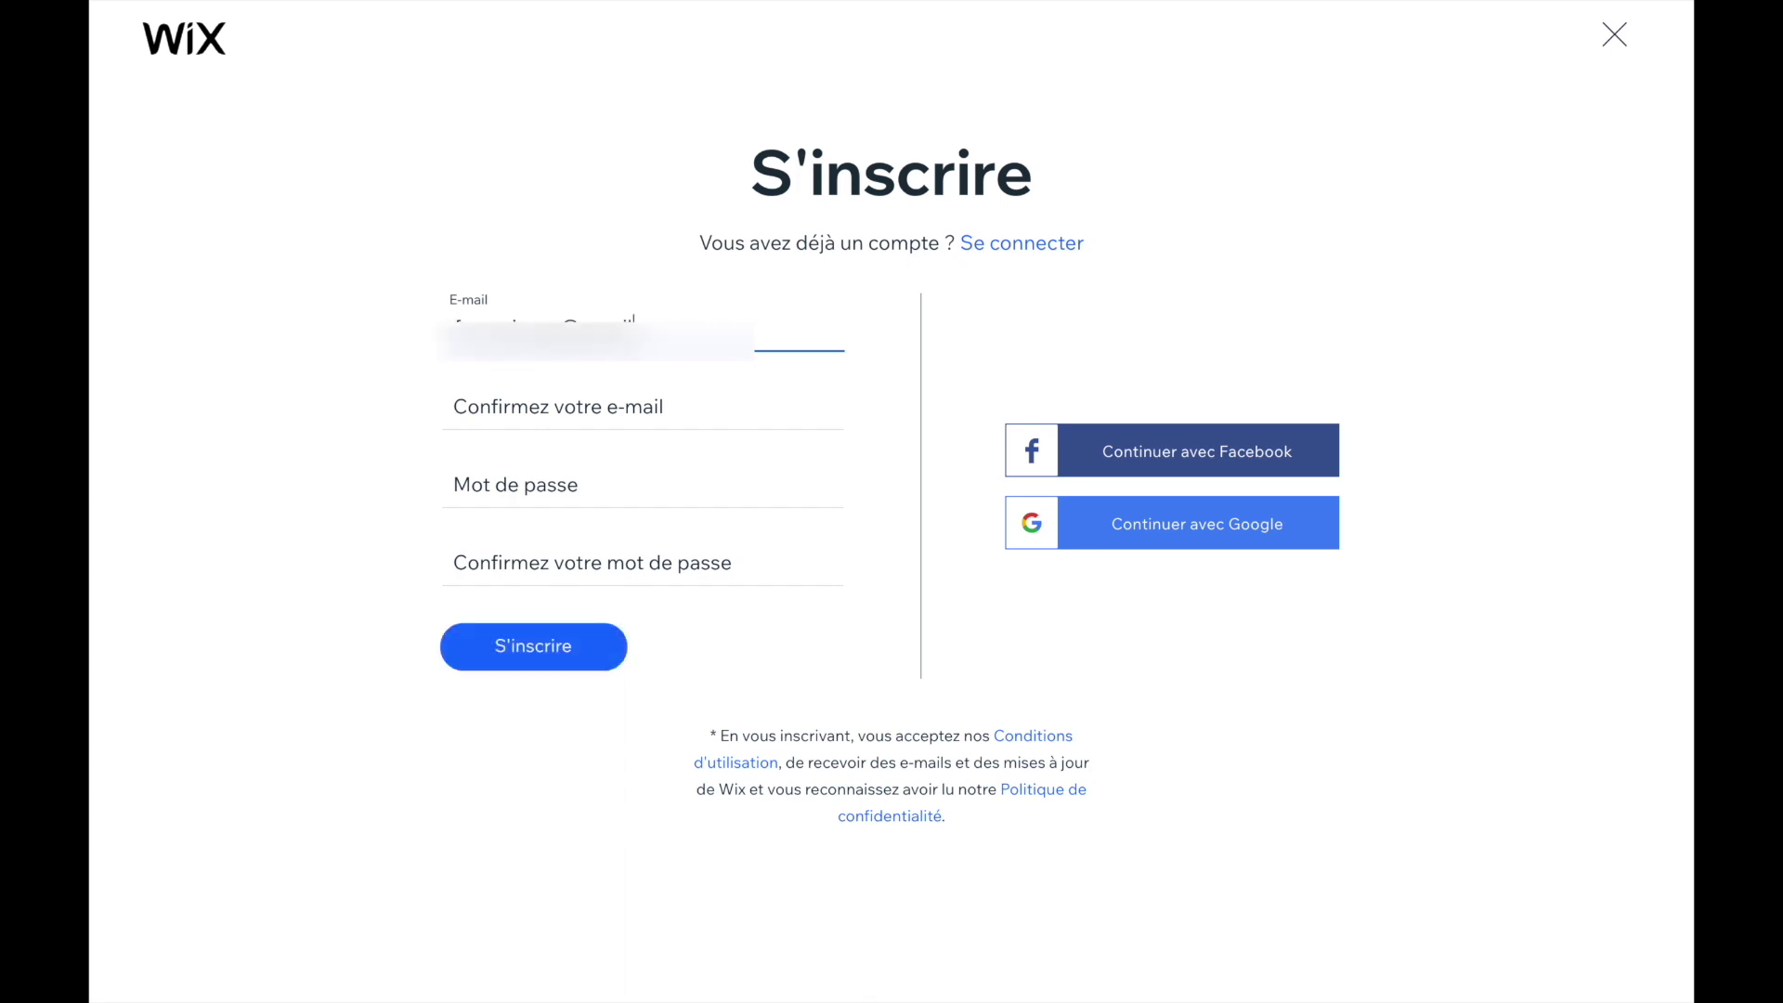
{"action": "key", "text": "Tab"}
{"action": "key", "text": "ctrl+v"}
{"action": "key", "text": "Tab"}
{"action": "key", "text": "ctrl+v"}
{"action": "key", "text": "Tab"}
{"action": "key", "text": "ctrl+v"}
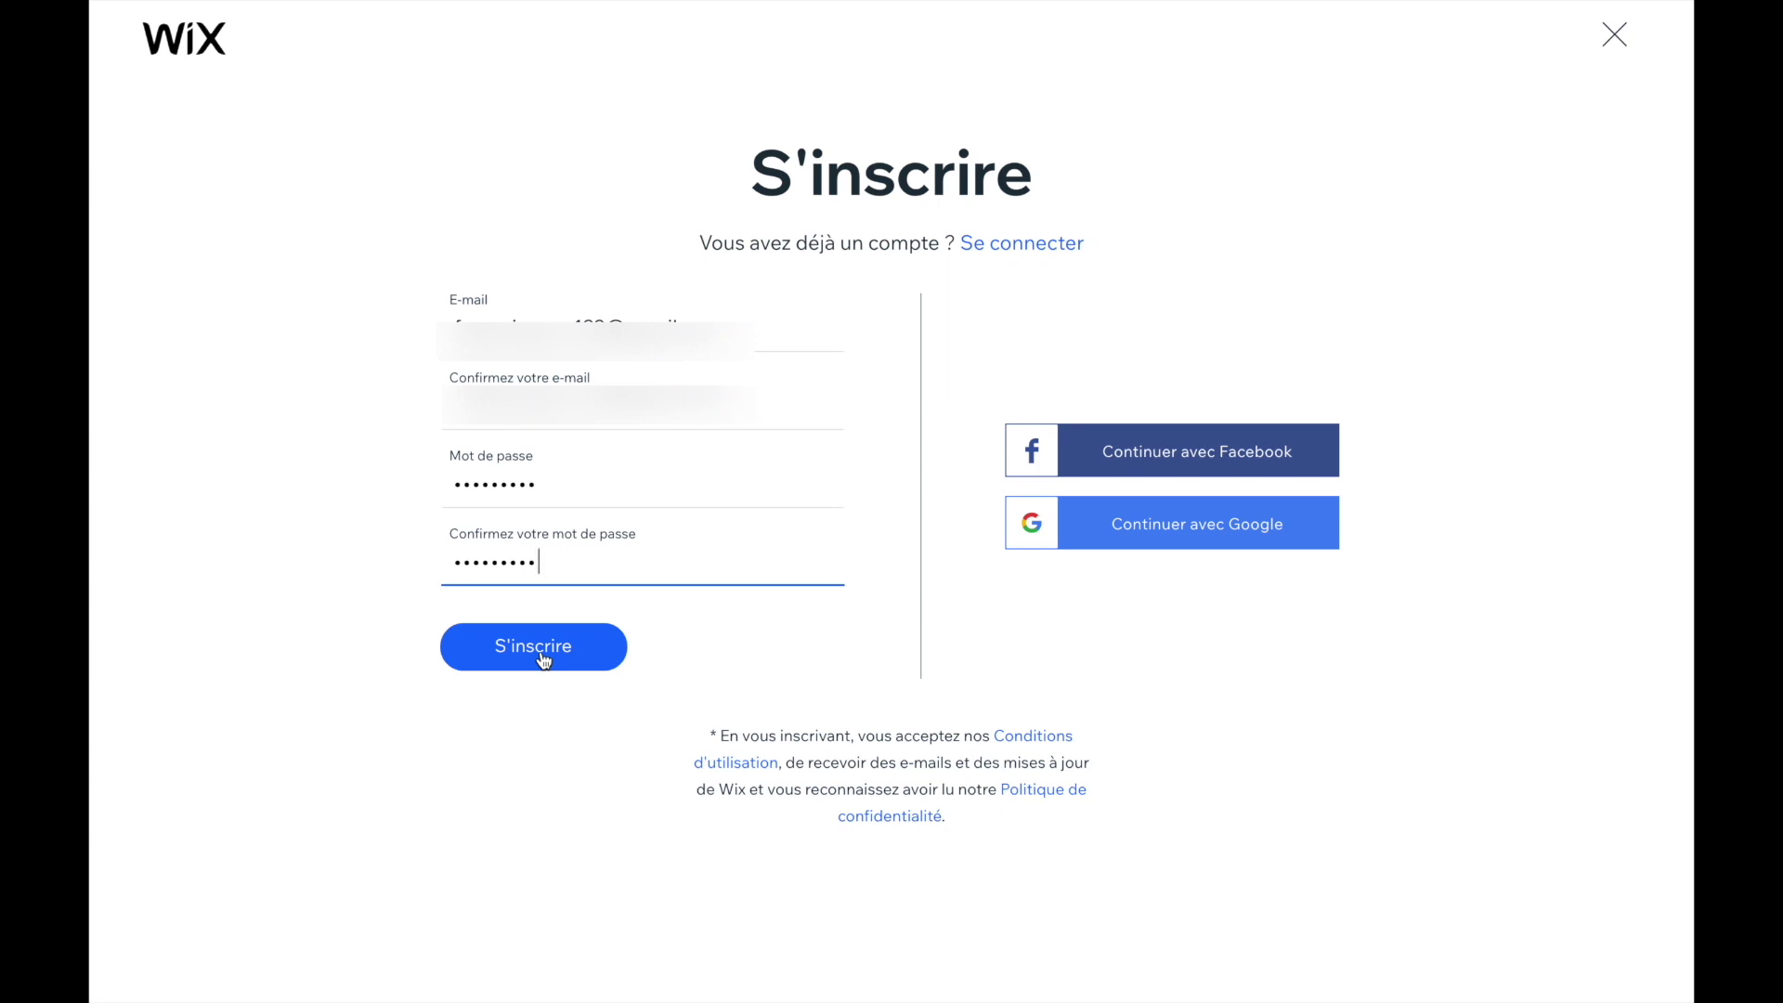
{"action": "left_click", "coordinate": [543, 657]}
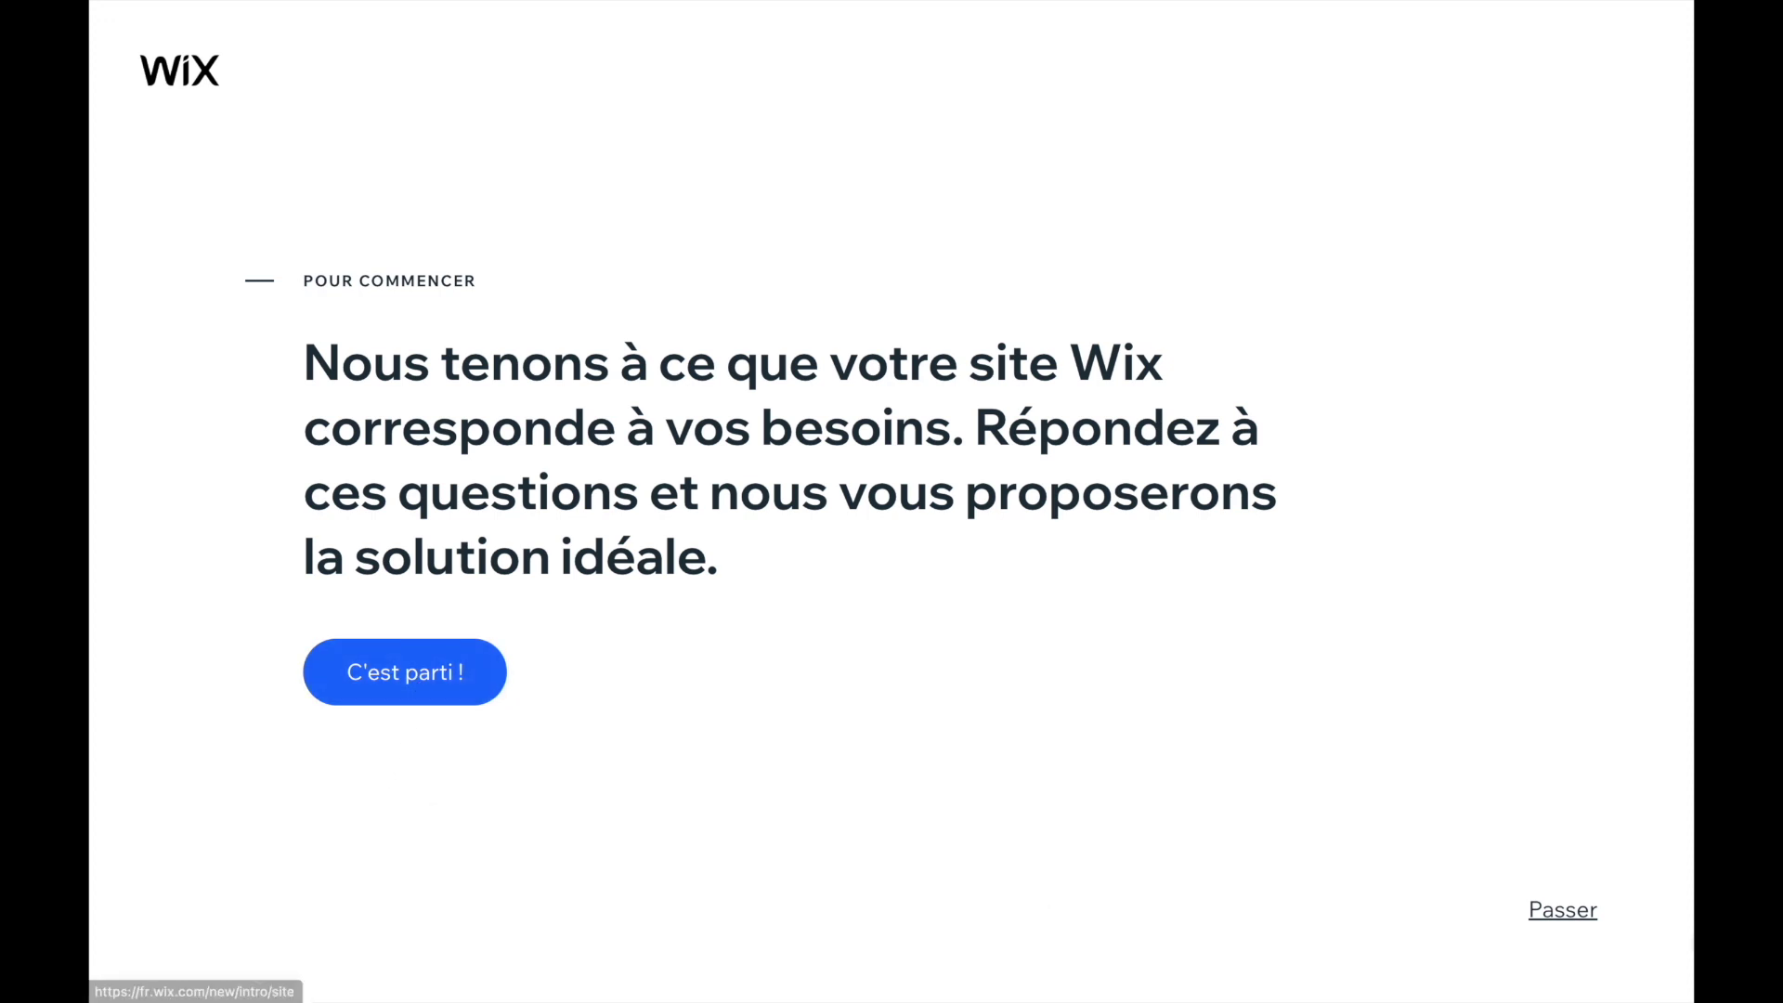
- Skip the onboarding questionnaire and choose to build the site from an Editor template
{"action": "left_click", "coordinate": [1560, 912]}
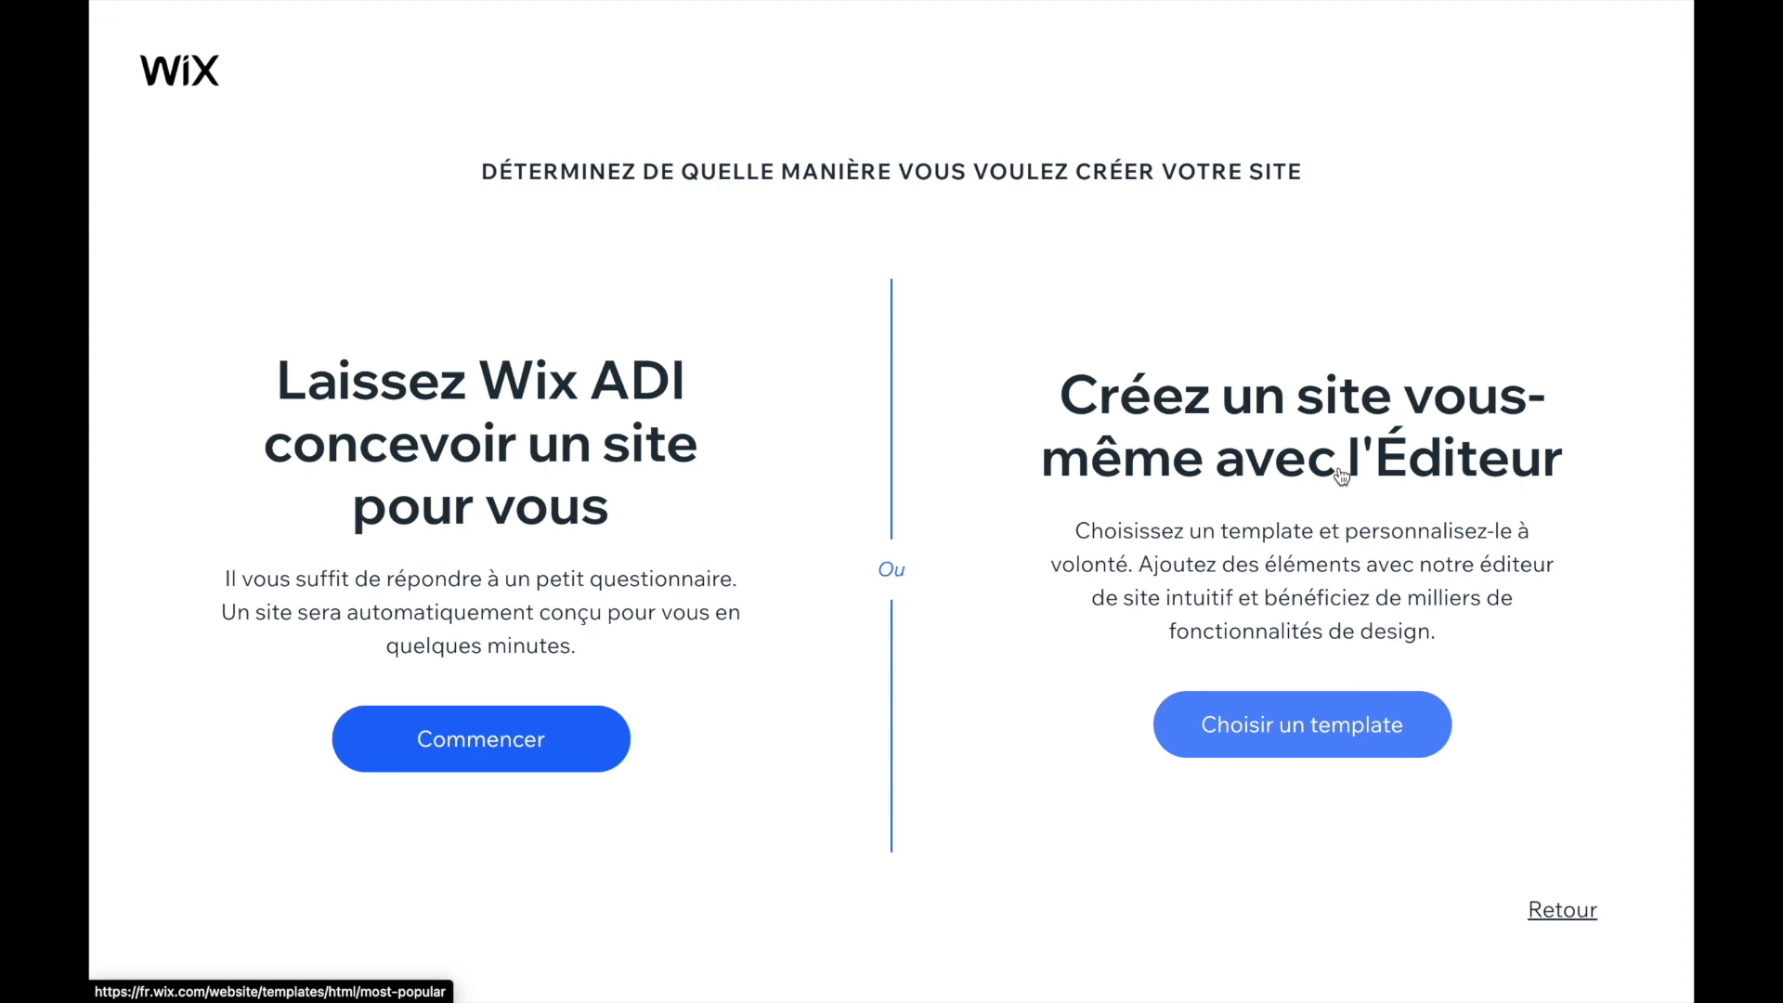
{"action": "left_click", "coordinate": [1298, 721]}
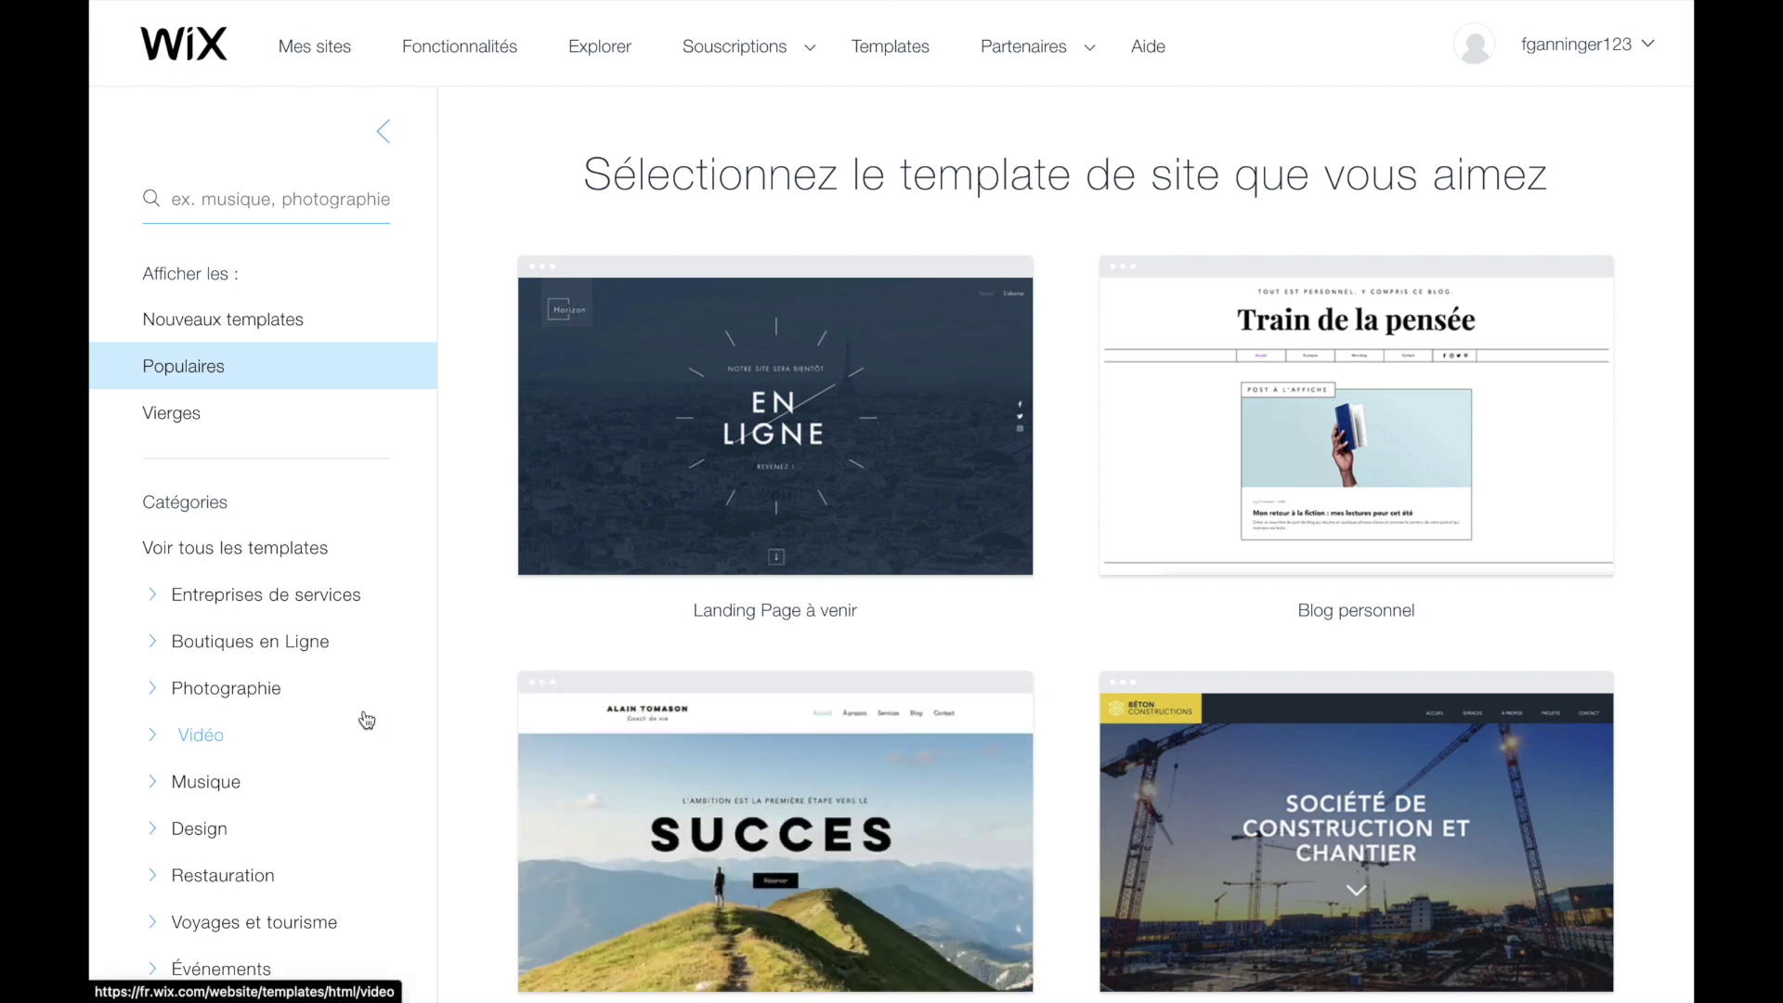
- Filter templates to Restauration and preview the Gâteaux de fête template
{"action": "scroll", "coordinate": [360, 717], "scroll_direction": "down", "scroll_amount": 3}
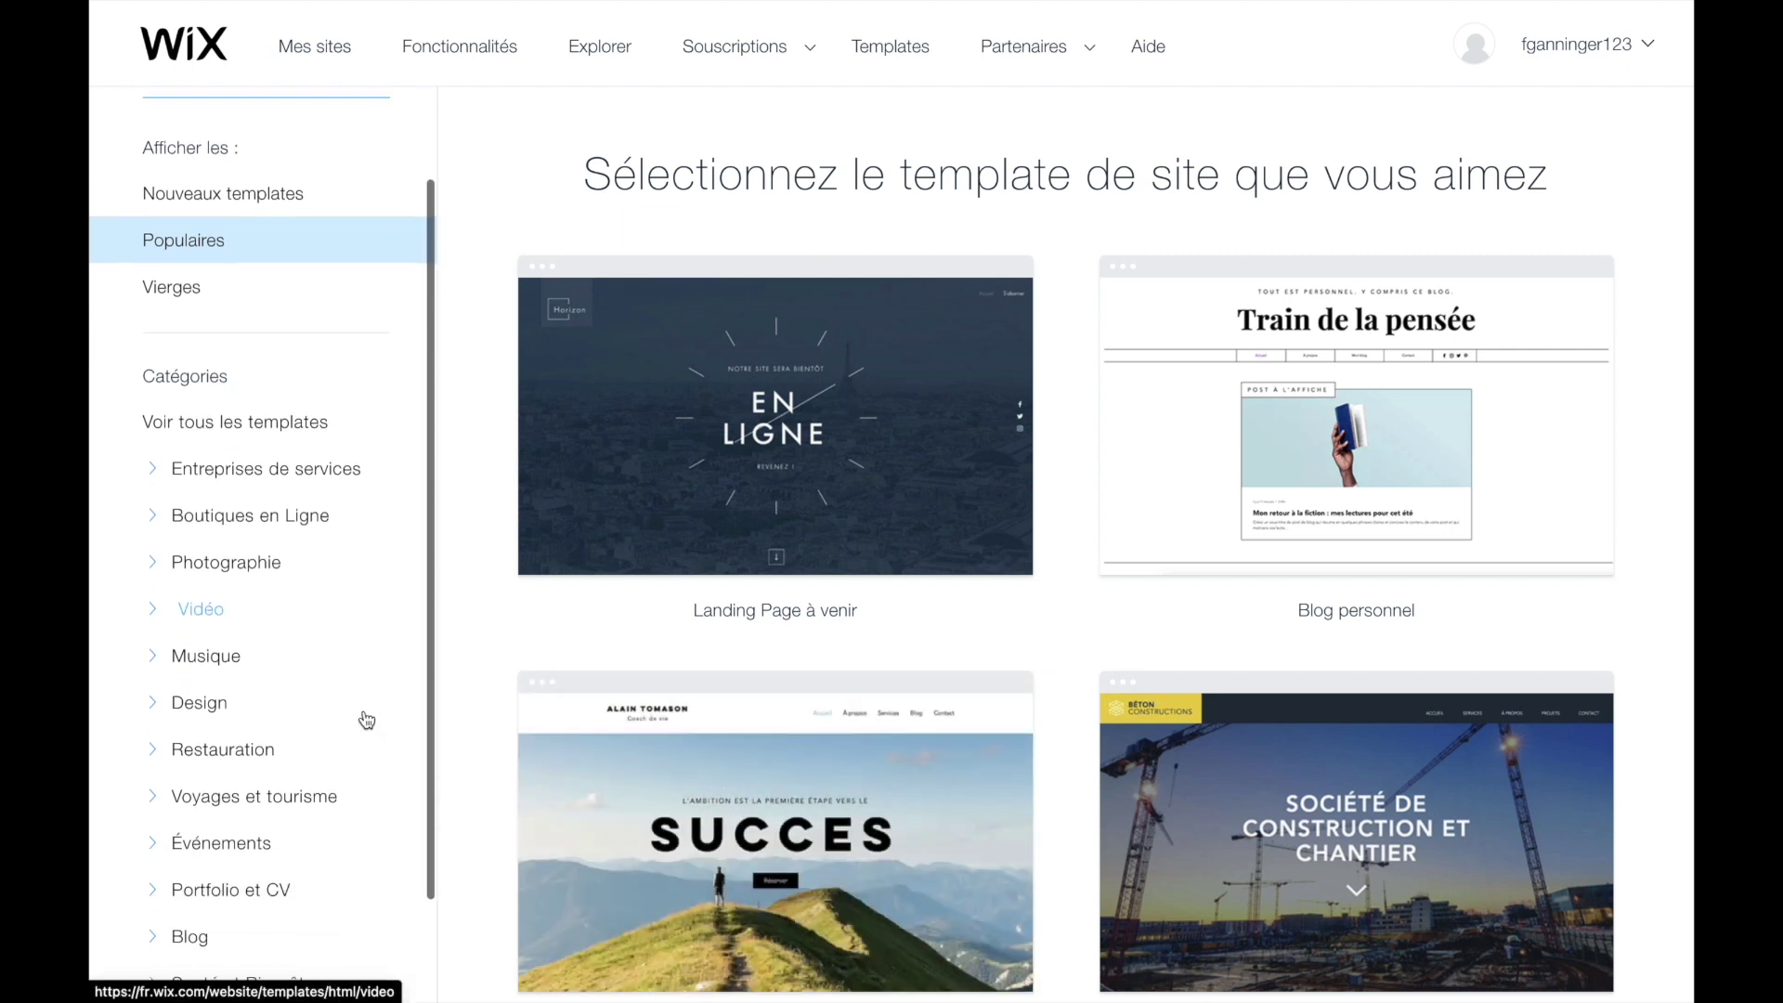
{"action": "left_click", "coordinate": [198, 750]}
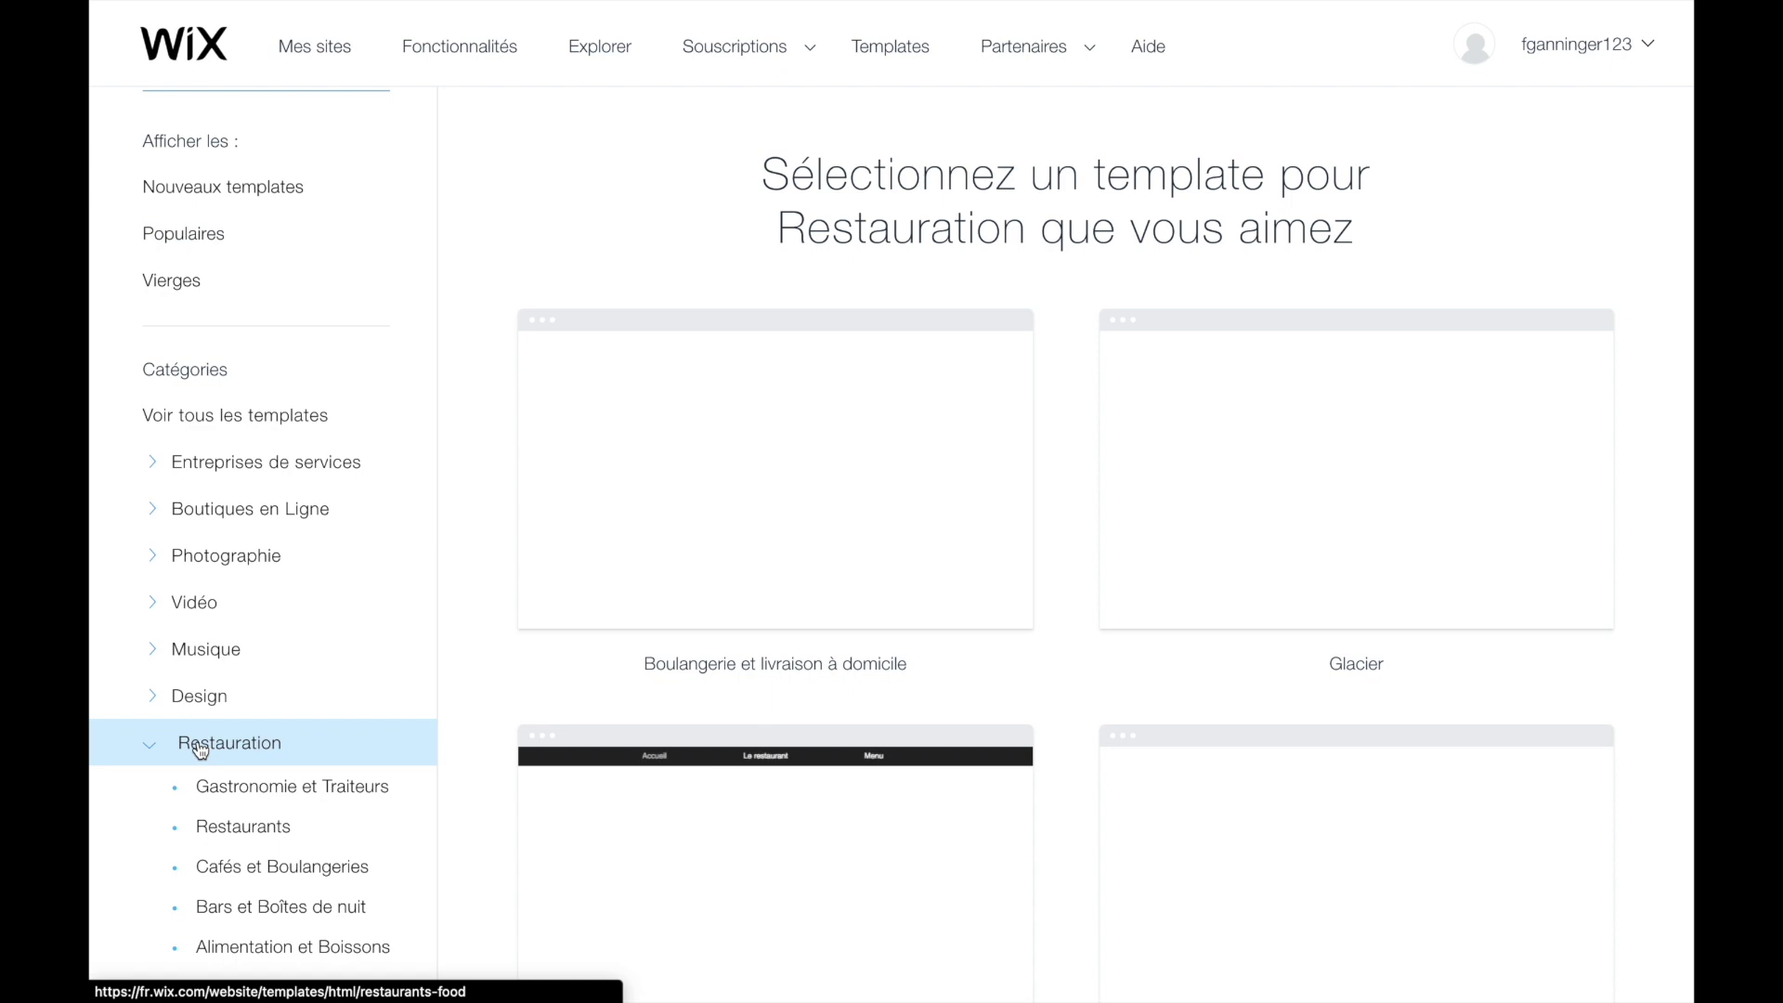
{"action": "scroll", "coordinate": [200, 751], "scroll_direction": "down", "scroll_amount": 4}
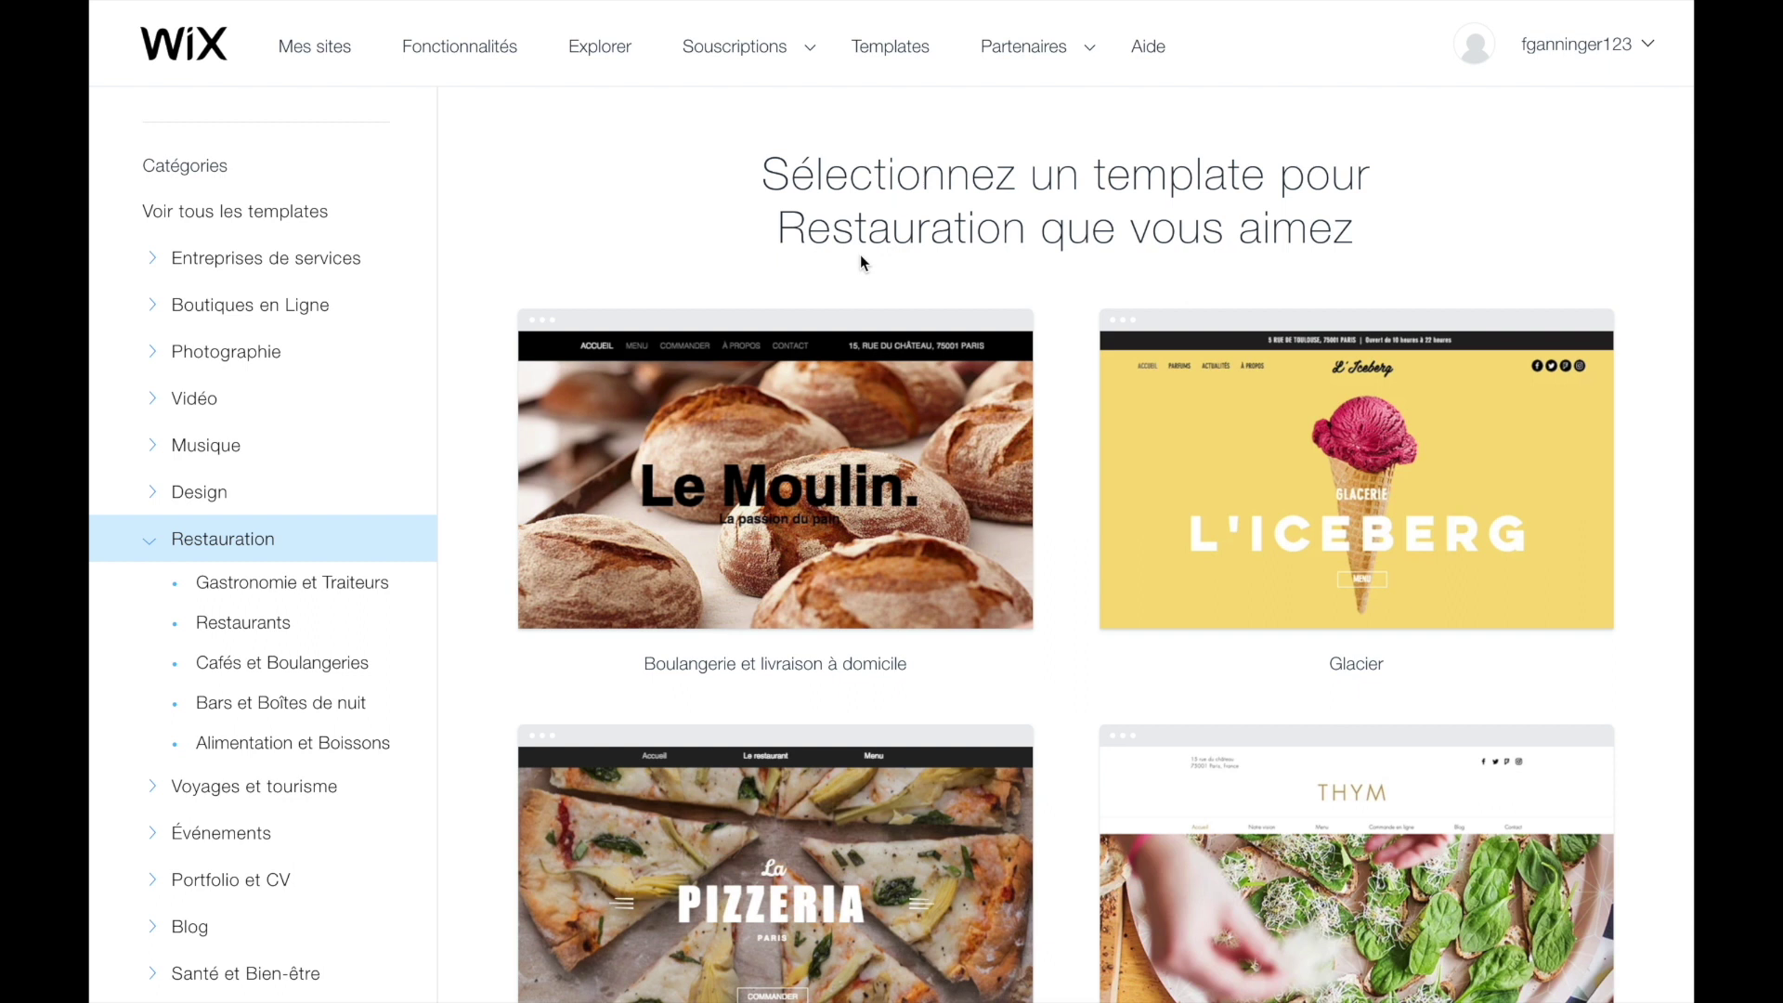
{"action": "scroll", "coordinate": [1073, 486], "scroll_direction": "down", "scroll_amount": 15}
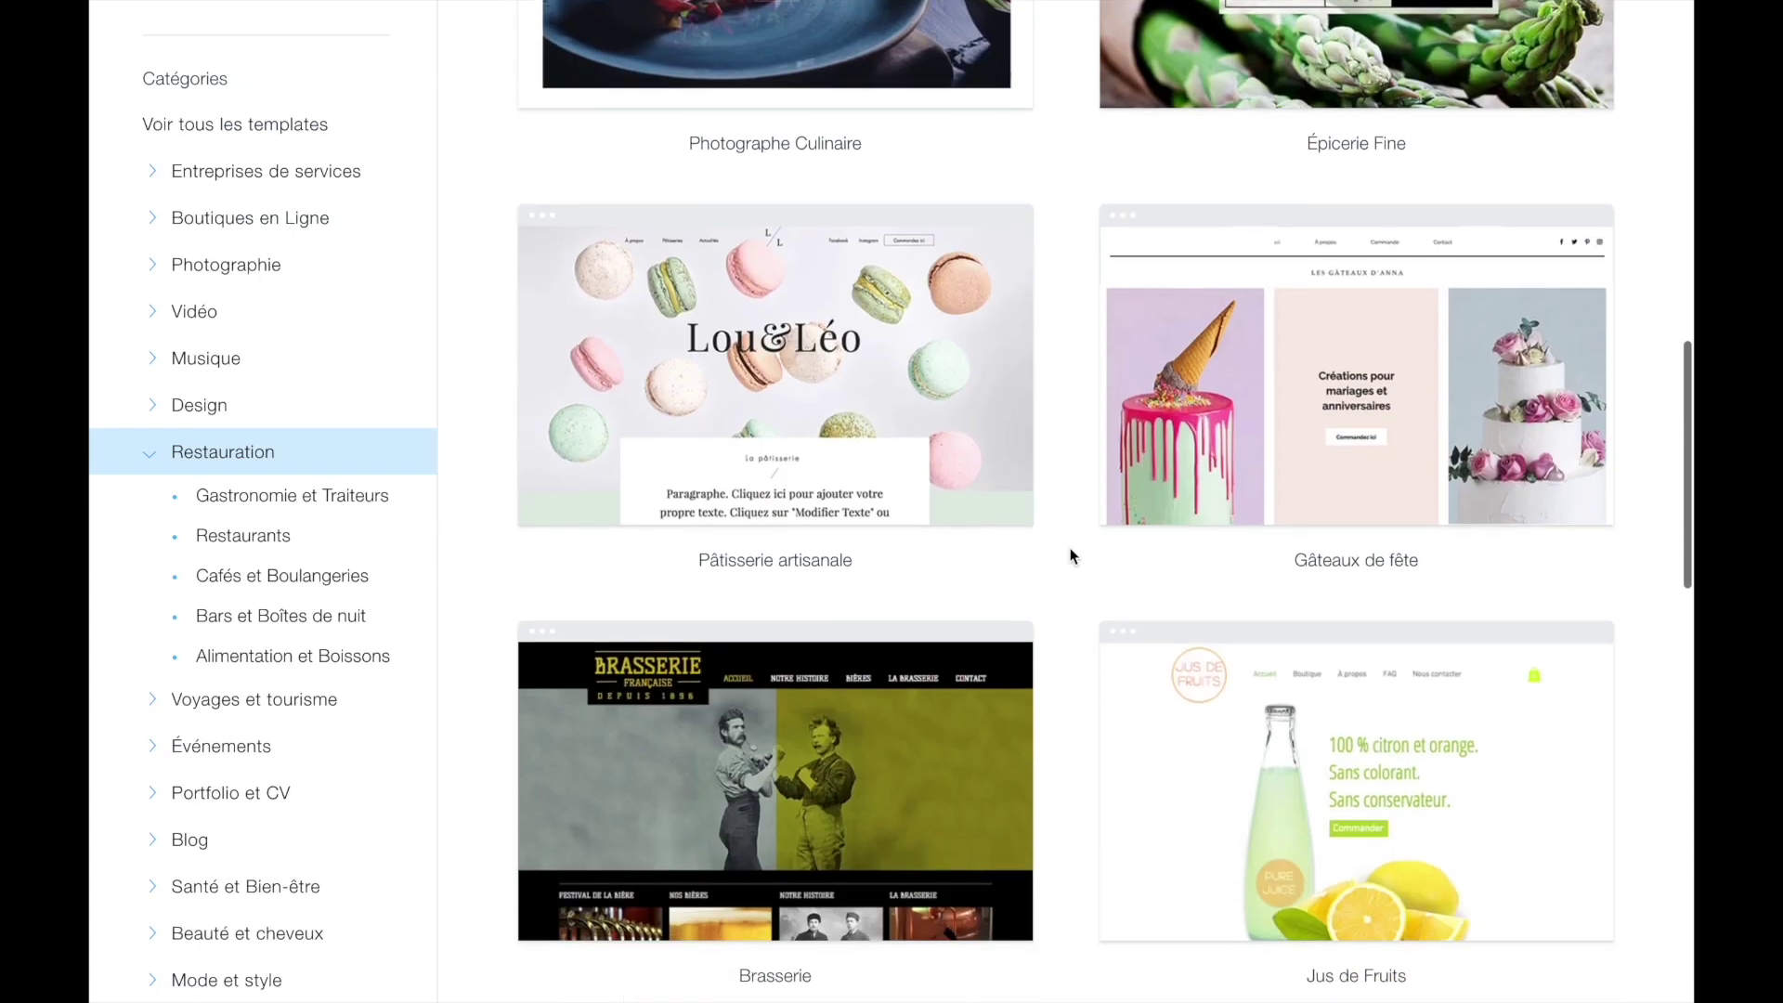
{"action": "mouse_move", "coordinate": [1290, 332]}
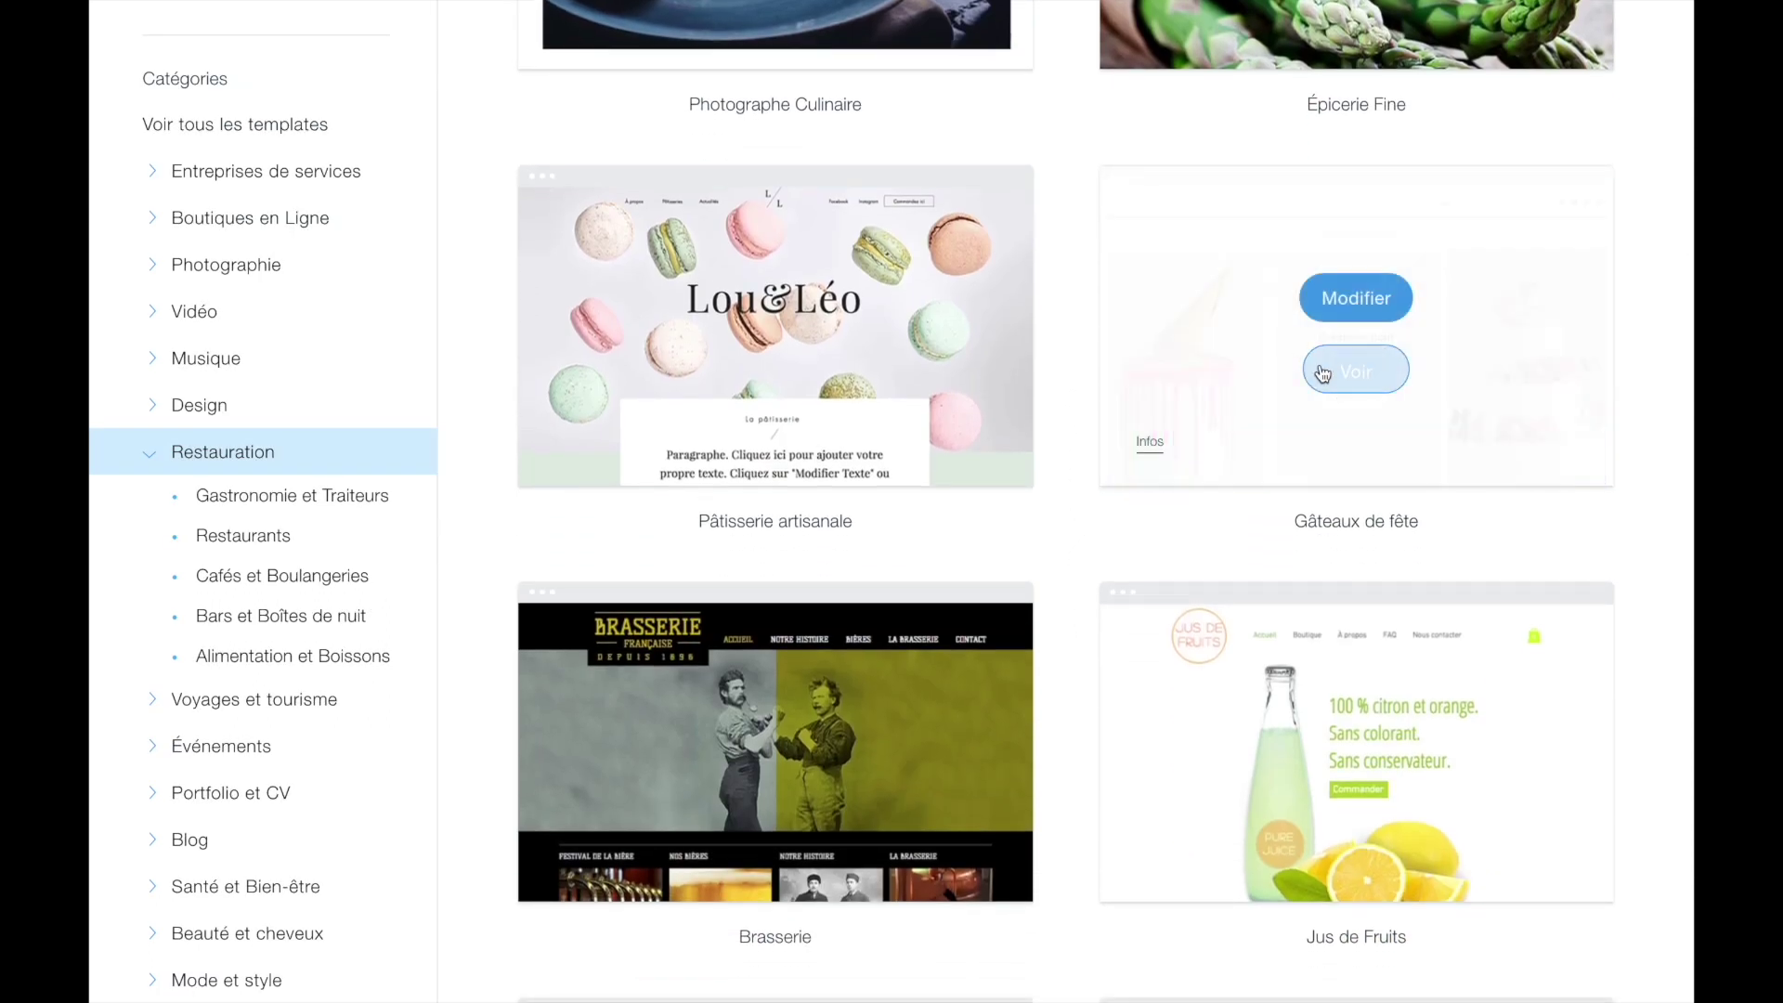
{"action": "left_click", "coordinate": [1349, 374]}
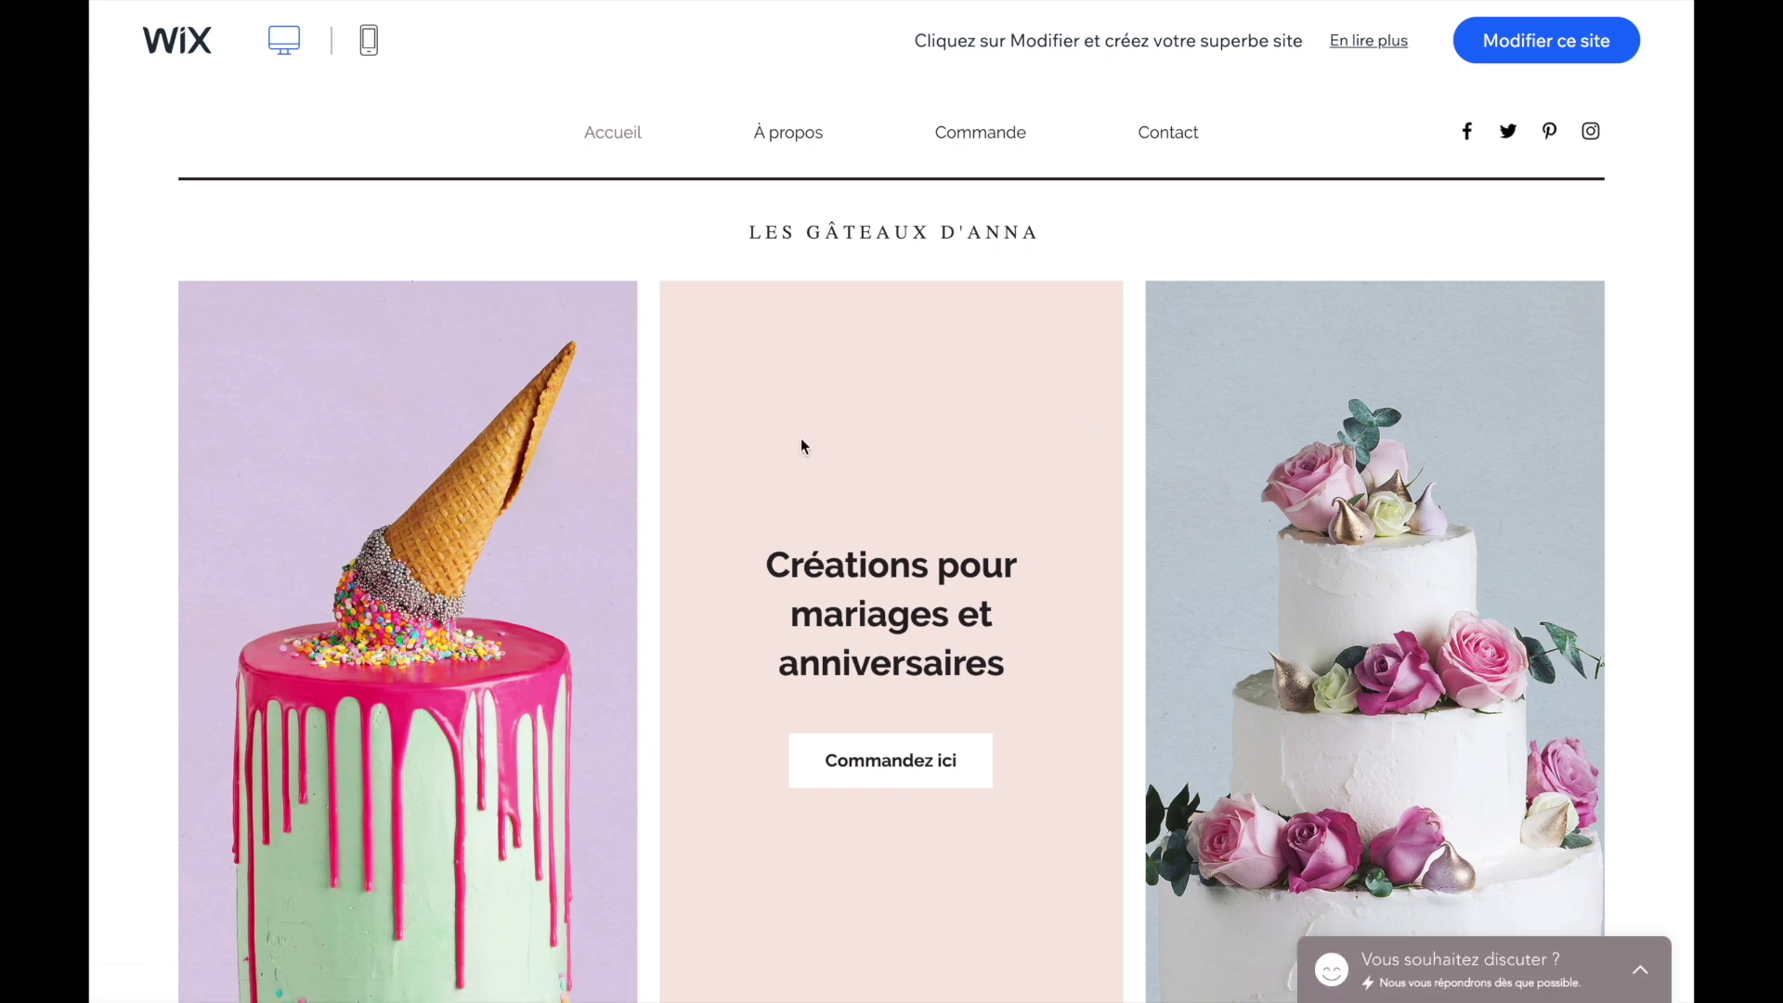
- Look through the cake template preview, then filter the gallery to the Restaurants subcategory
{"action": "scroll", "coordinate": [800, 447], "scroll_direction": "down", "scroll_amount": 1}
{"action": "scroll", "coordinate": [777, 506], "scroll_direction": "up", "scroll_amount": 1}
{"action": "scroll", "coordinate": [921, 517], "scroll_direction": "down", "scroll_amount": 5}
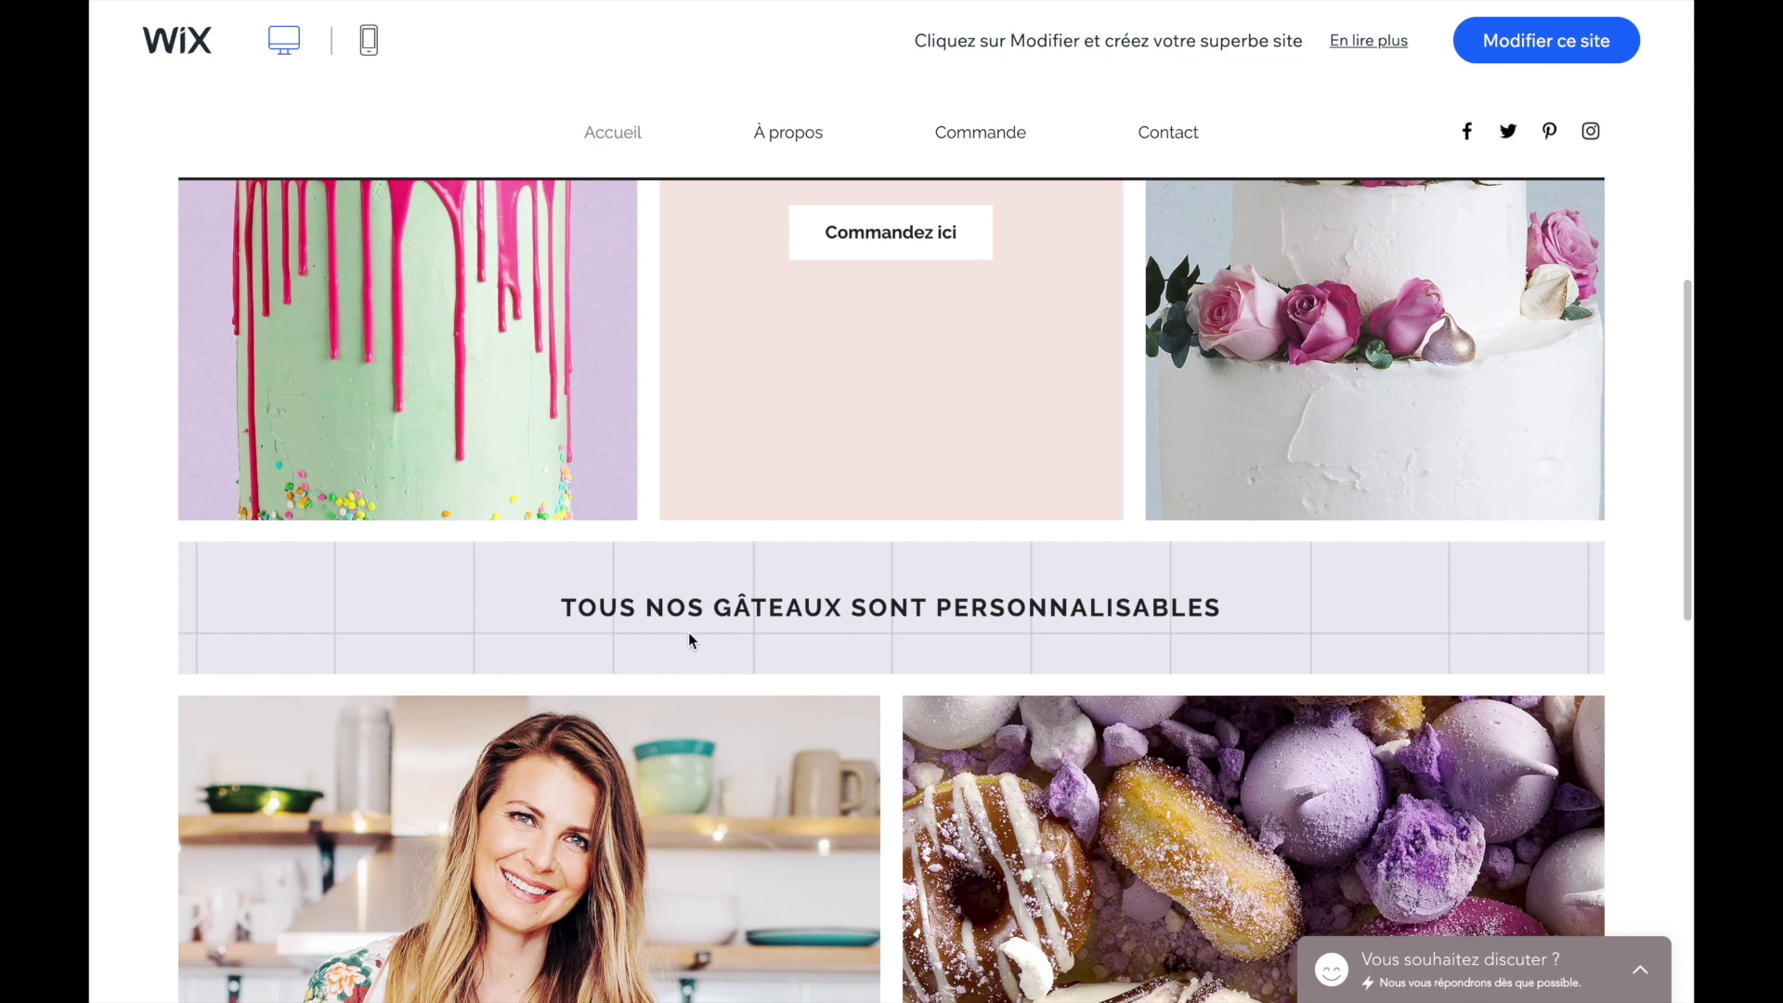
{"action": "scroll", "coordinate": [623, 626], "scroll_direction": "down", "scroll_amount": 5}
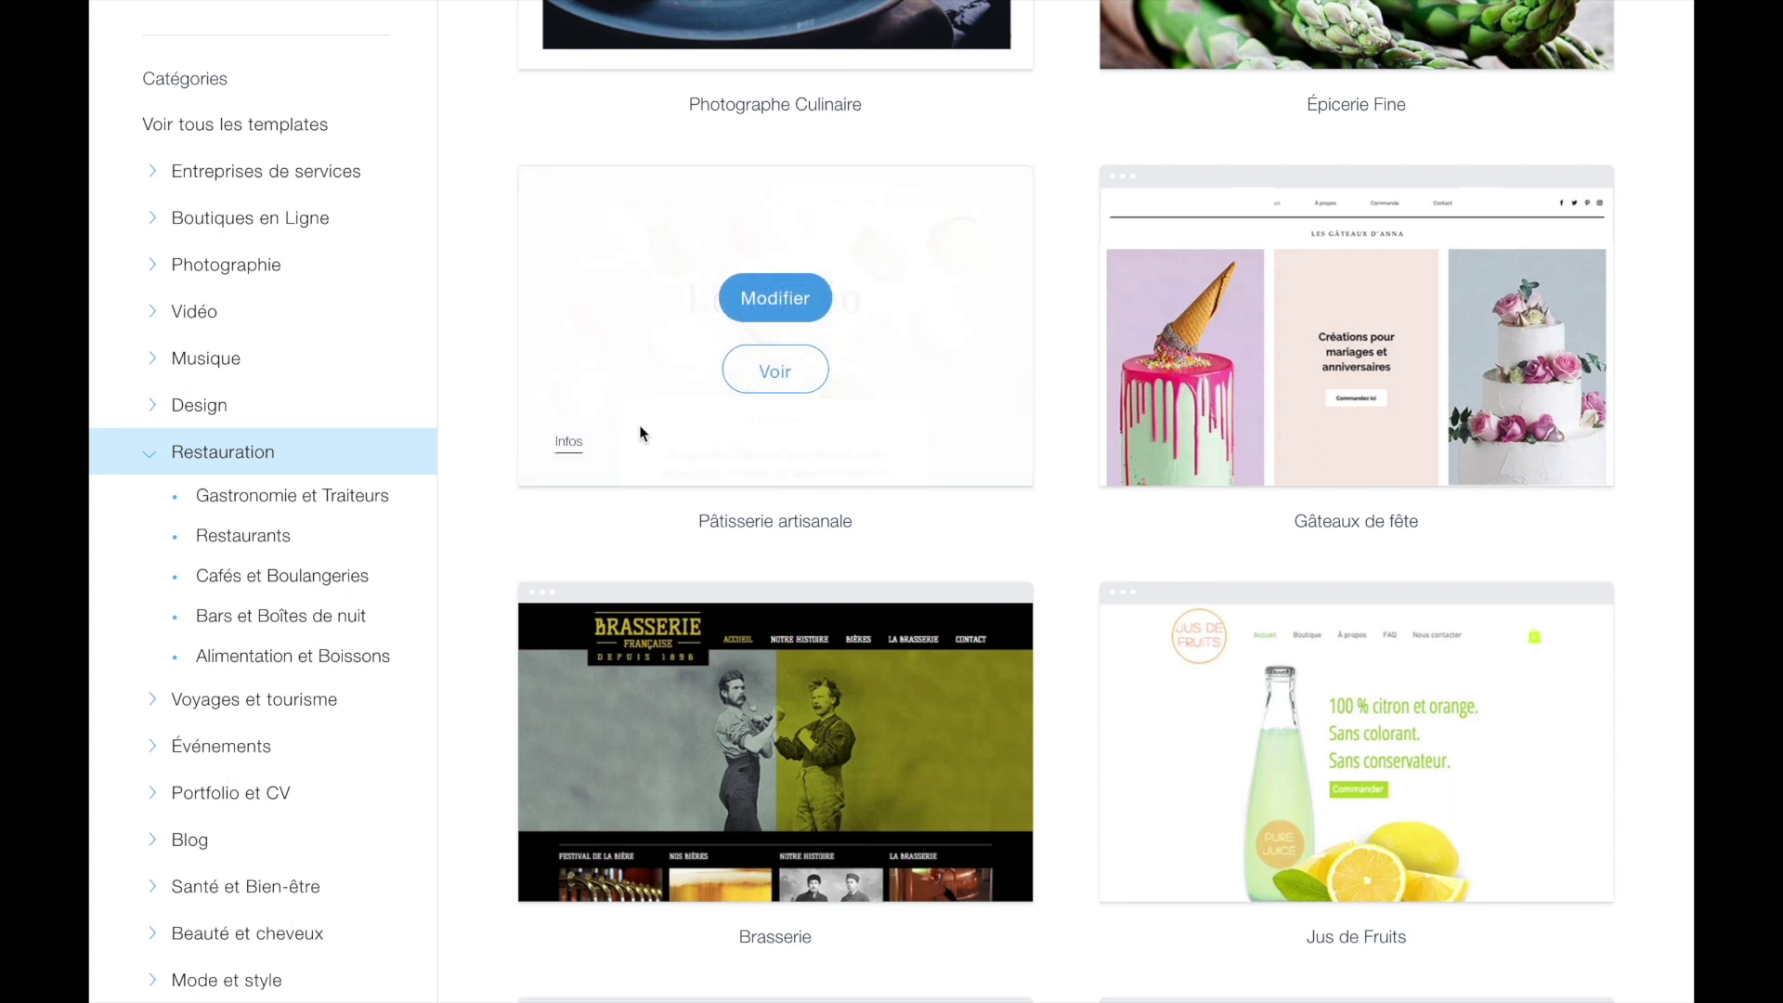
{"action": "scroll", "coordinate": [639, 425], "scroll_direction": "down", "scroll_amount": 6}
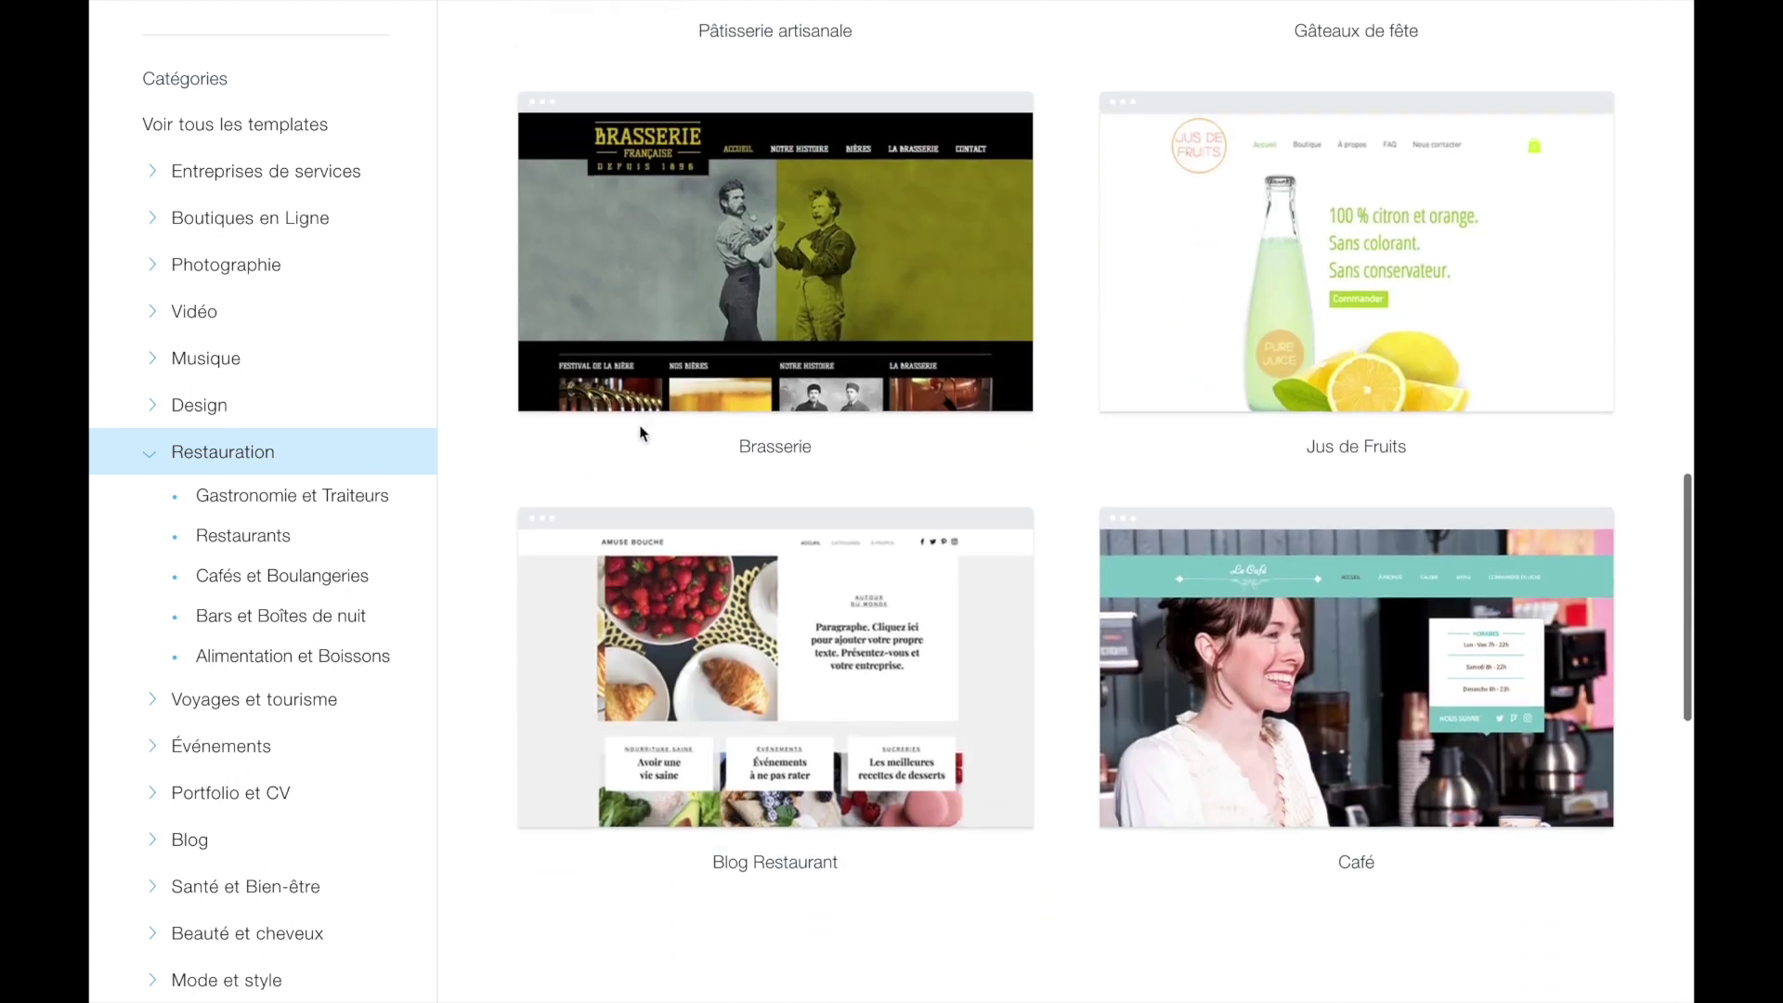
{"action": "left_click", "coordinate": [243, 535]}
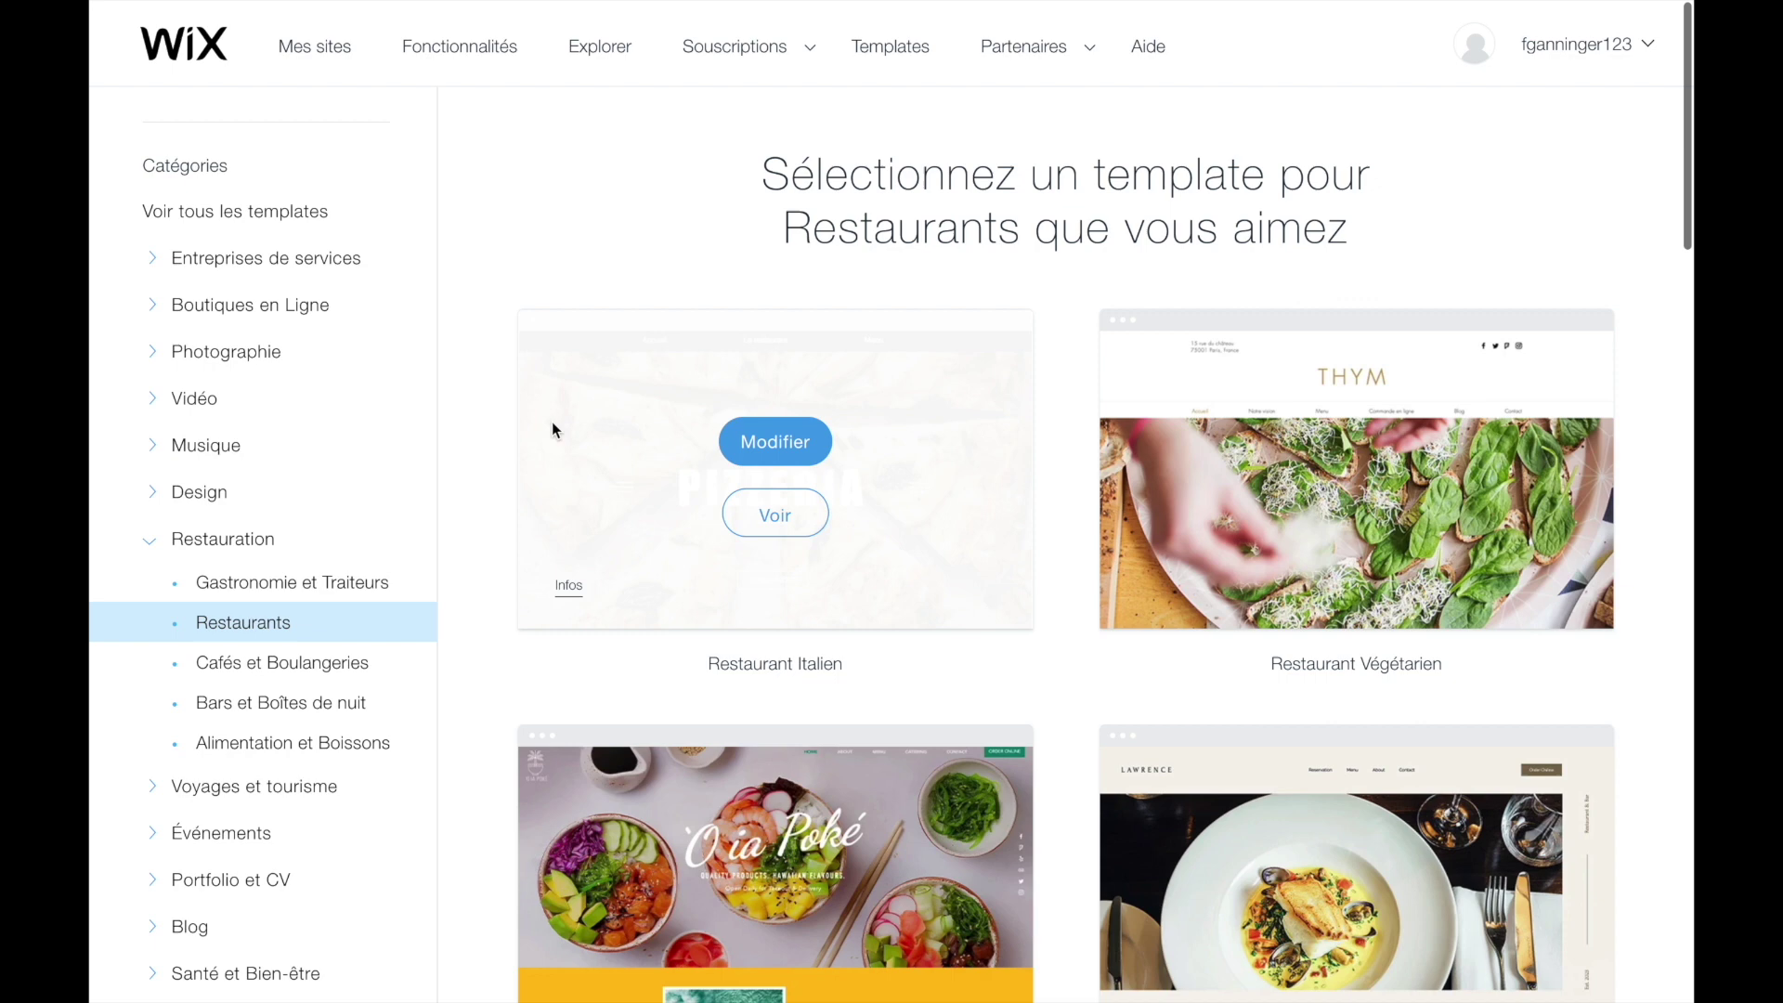
- Preview the Restaurant Italien template, go to its SUR PLACE menu page, and switch to mobile view
{"action": "left_click", "coordinate": [759, 518]}
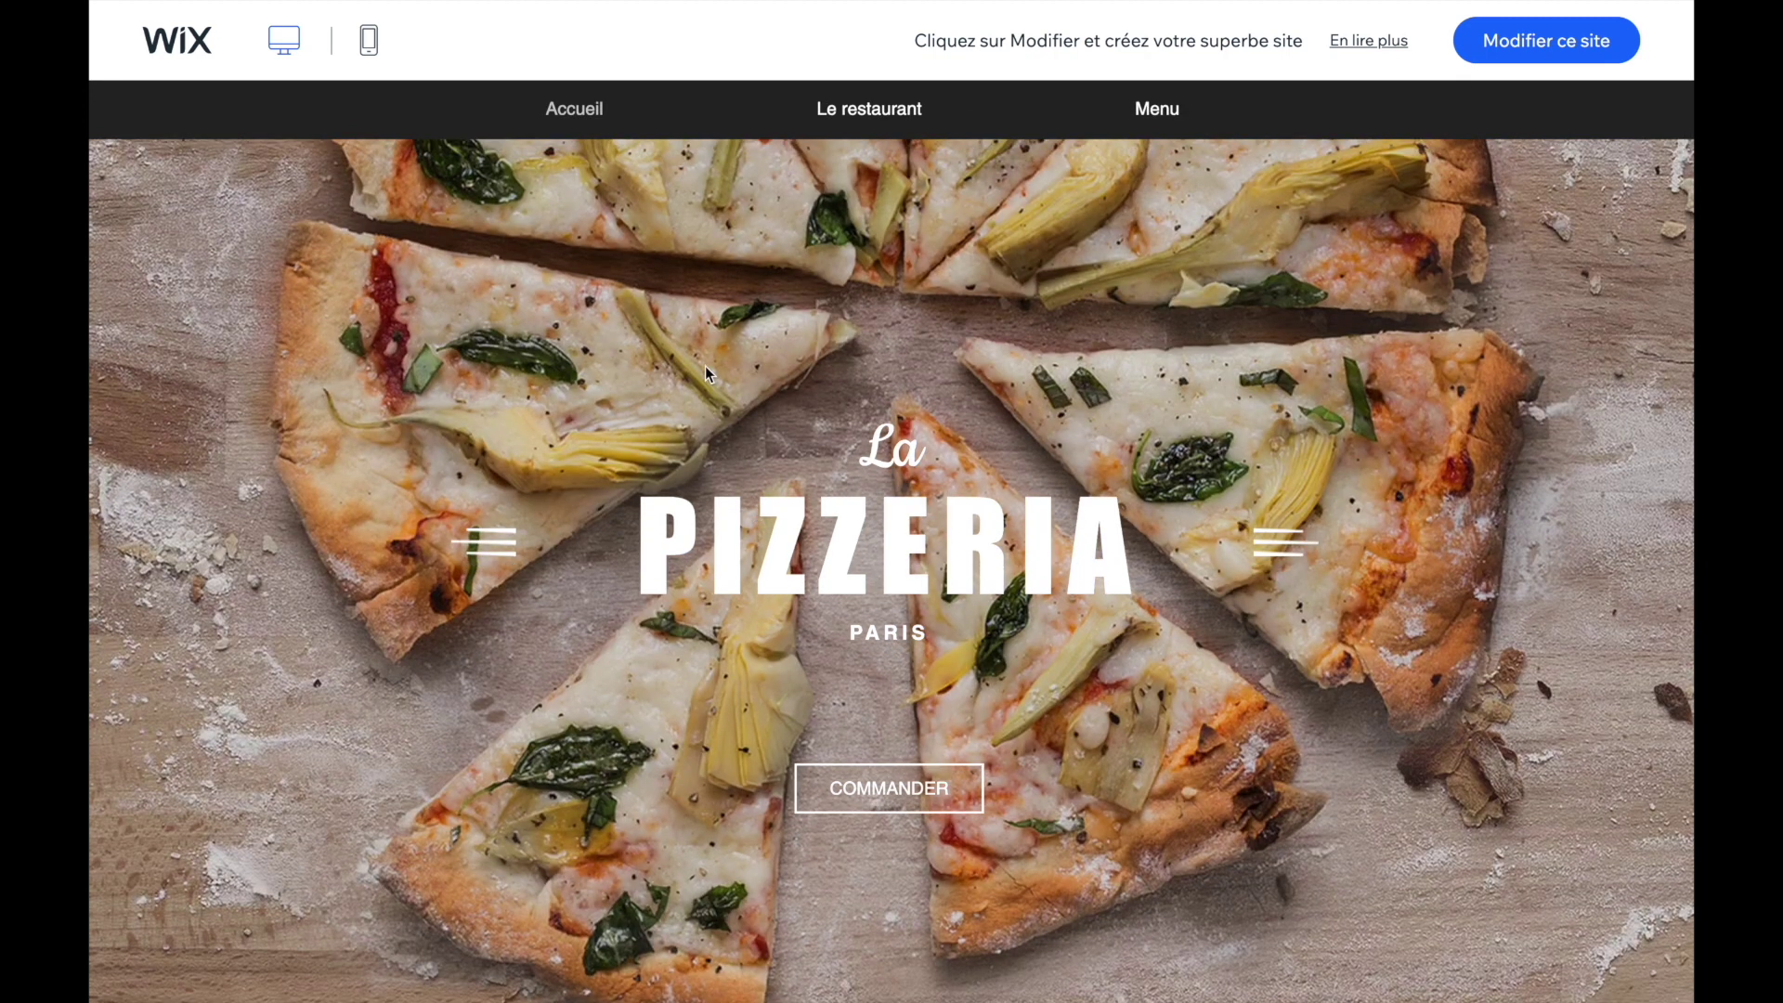
{"action": "scroll", "coordinate": [705, 366], "scroll_direction": "down", "scroll_amount": 4}
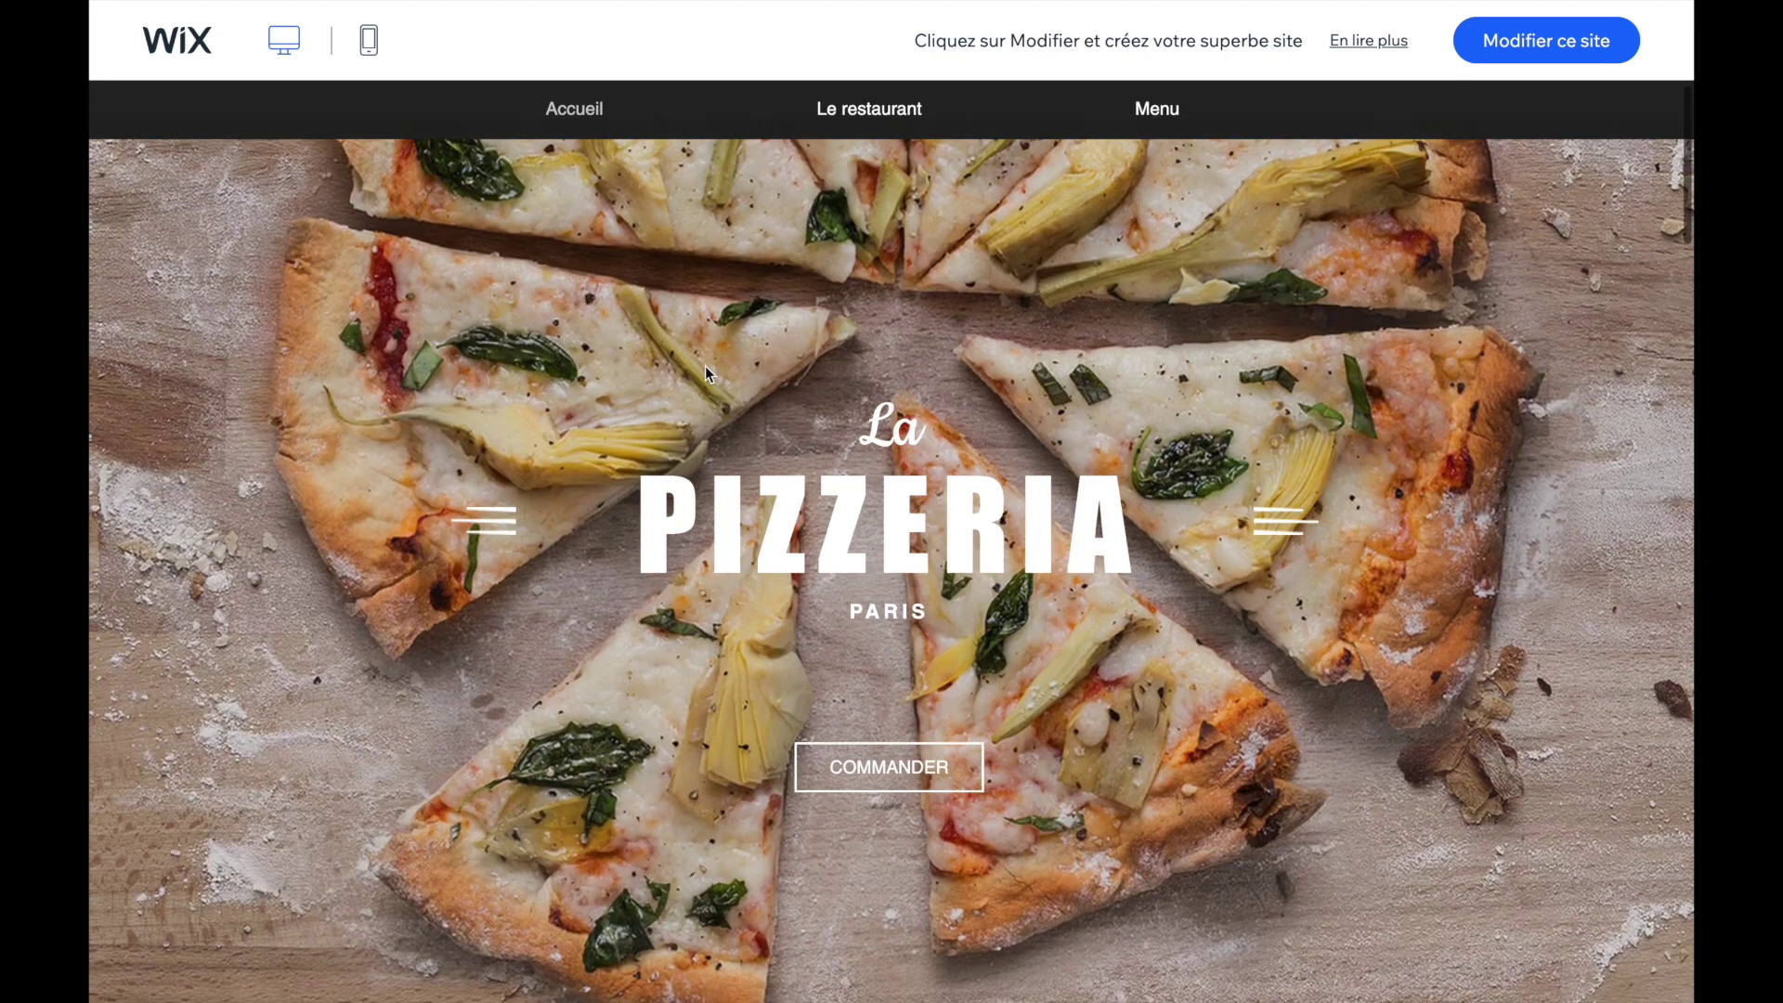
{"action": "scroll", "coordinate": [815, 474], "scroll_direction": "down", "scroll_amount": 6}
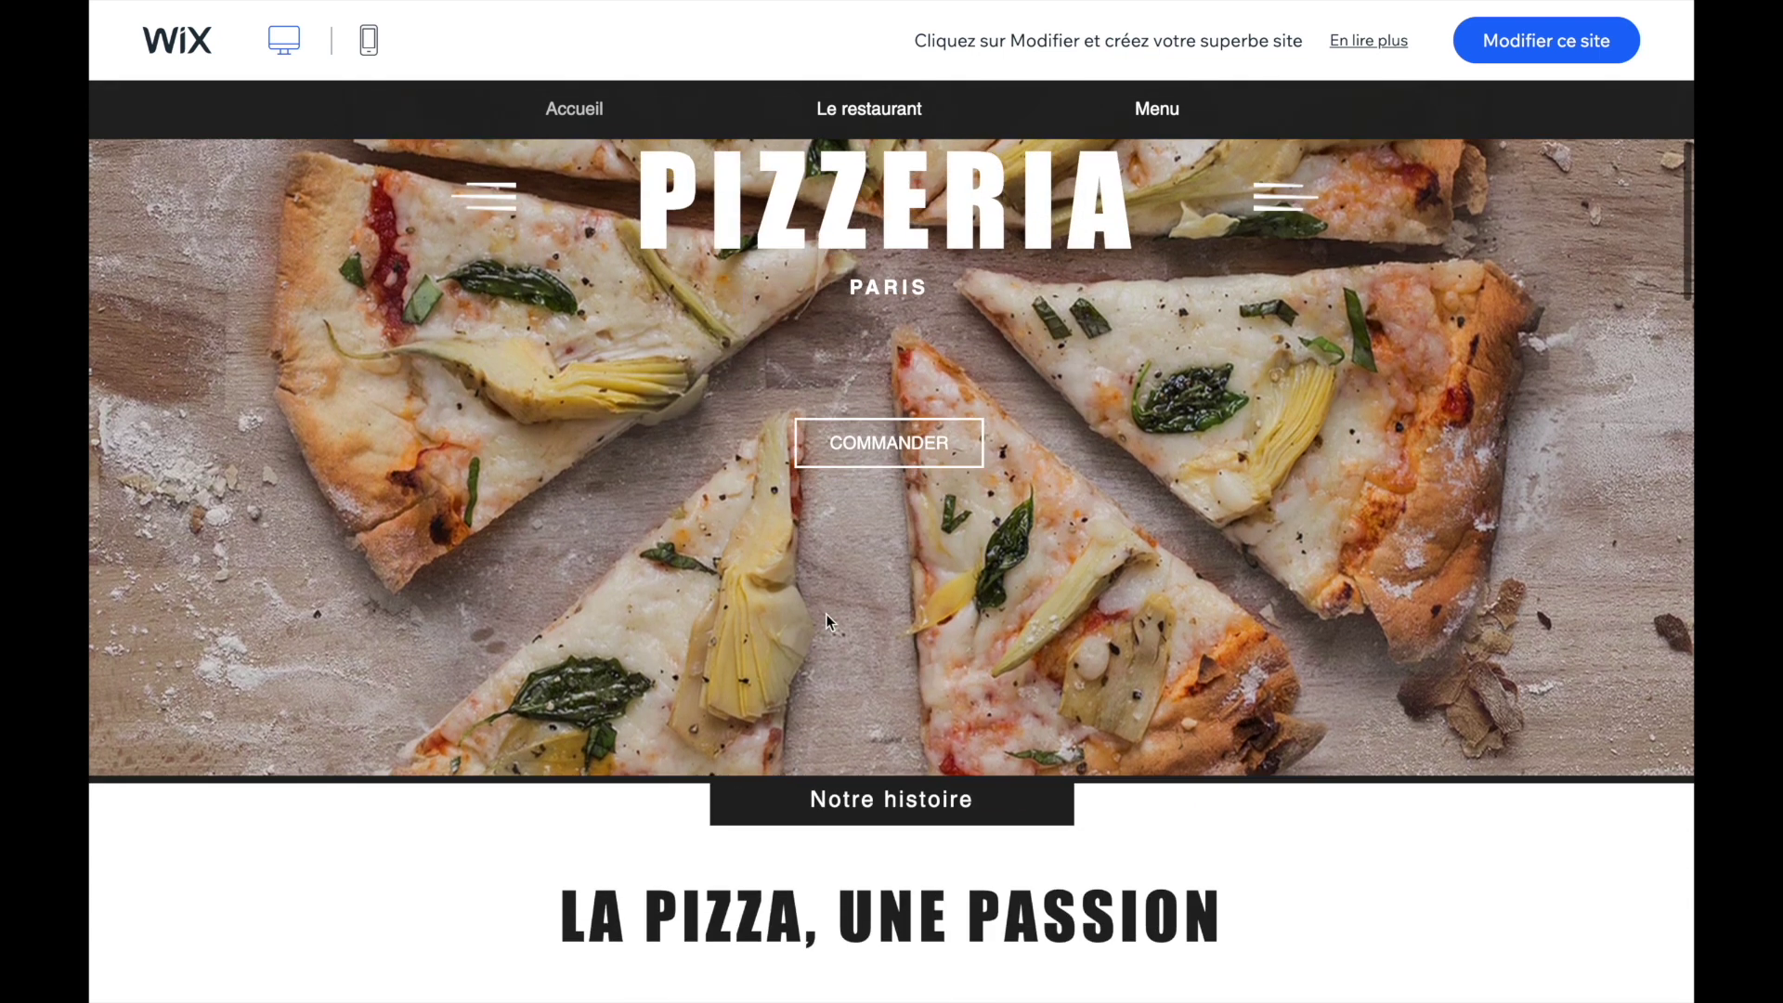
{"action": "scroll", "coordinate": [826, 615], "scroll_direction": "down", "scroll_amount": 4}
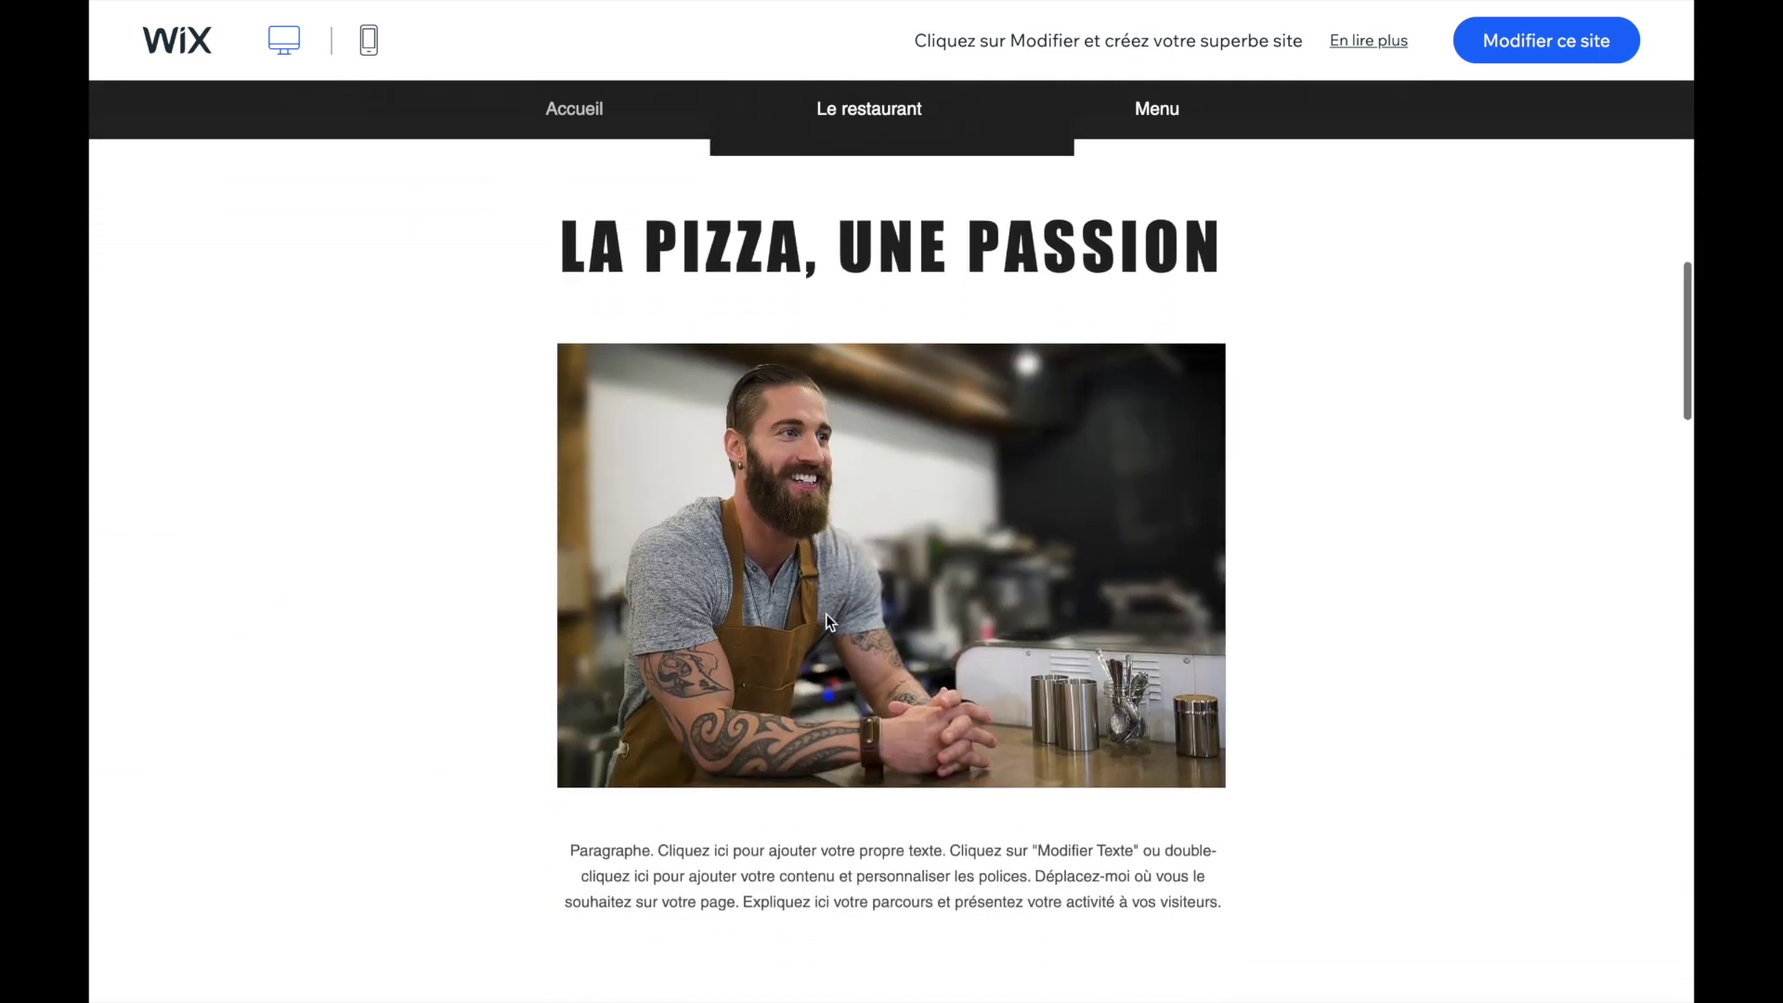
{"action": "scroll", "coordinate": [683, 678], "scroll_direction": "down", "scroll_amount": 12}
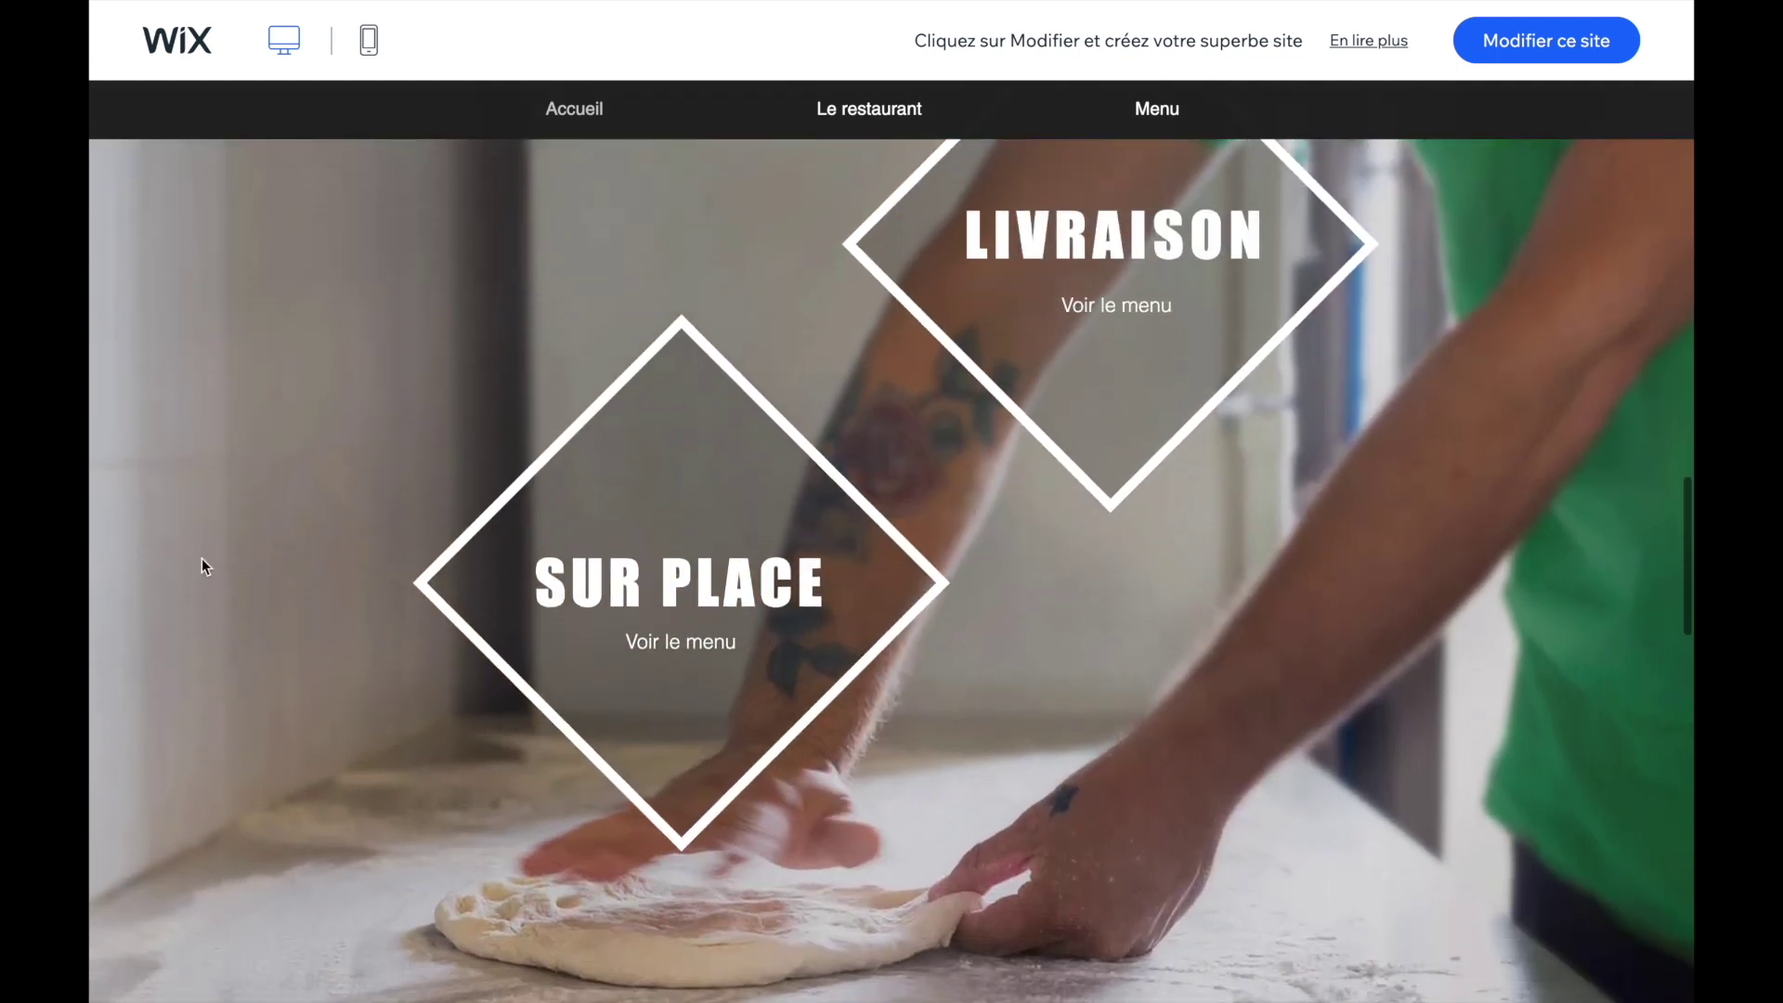
{"action": "scroll", "coordinate": [423, 494], "scroll_direction": "down", "scroll_amount": 1}
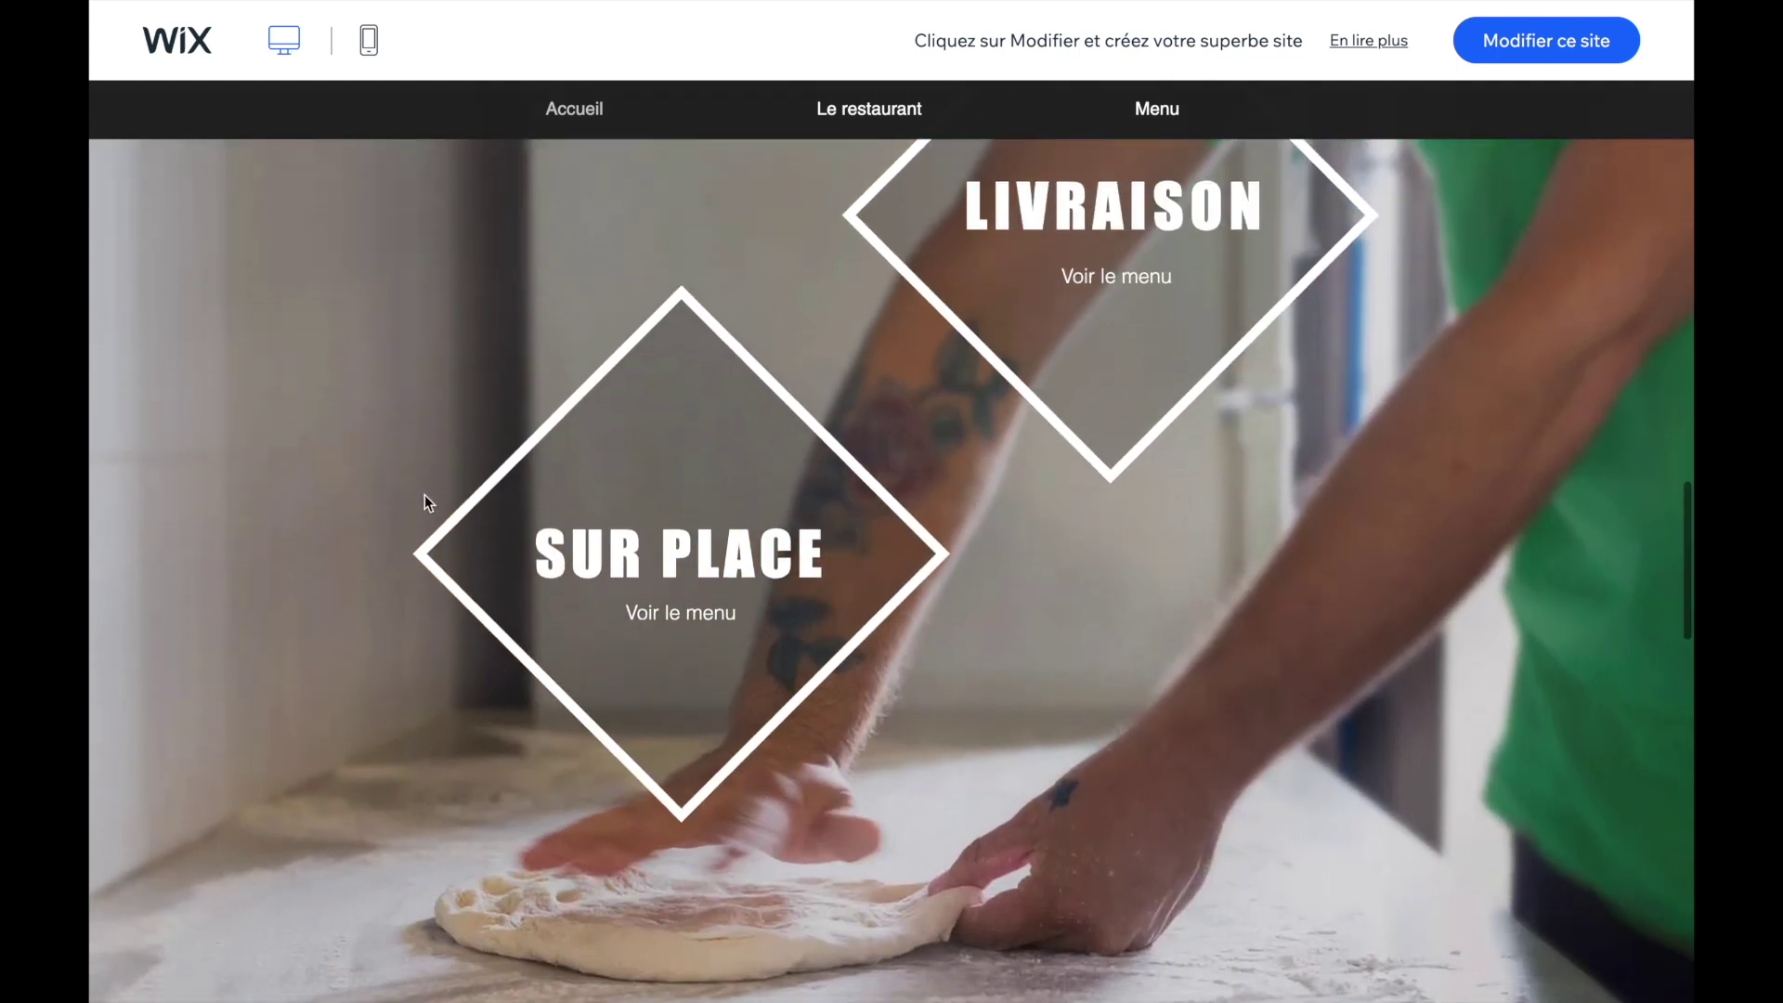
{"action": "left_click", "coordinate": [425, 494]}
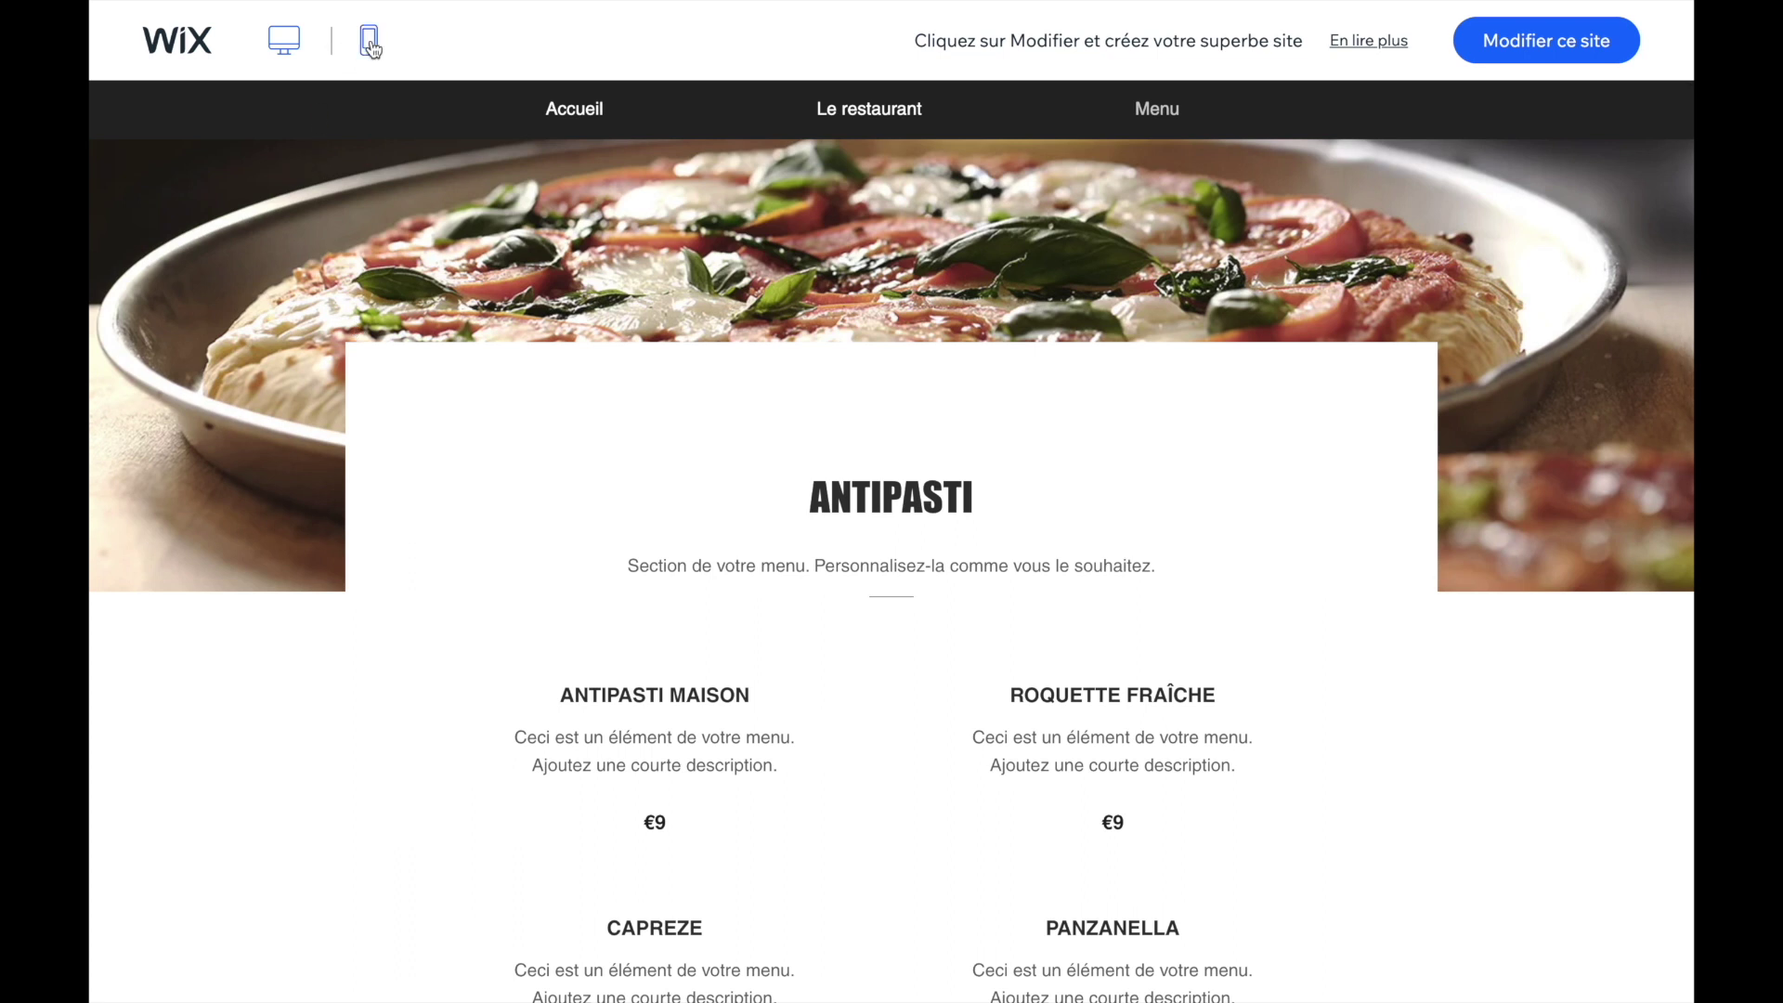
{"action": "left_click", "coordinate": [369, 42]}
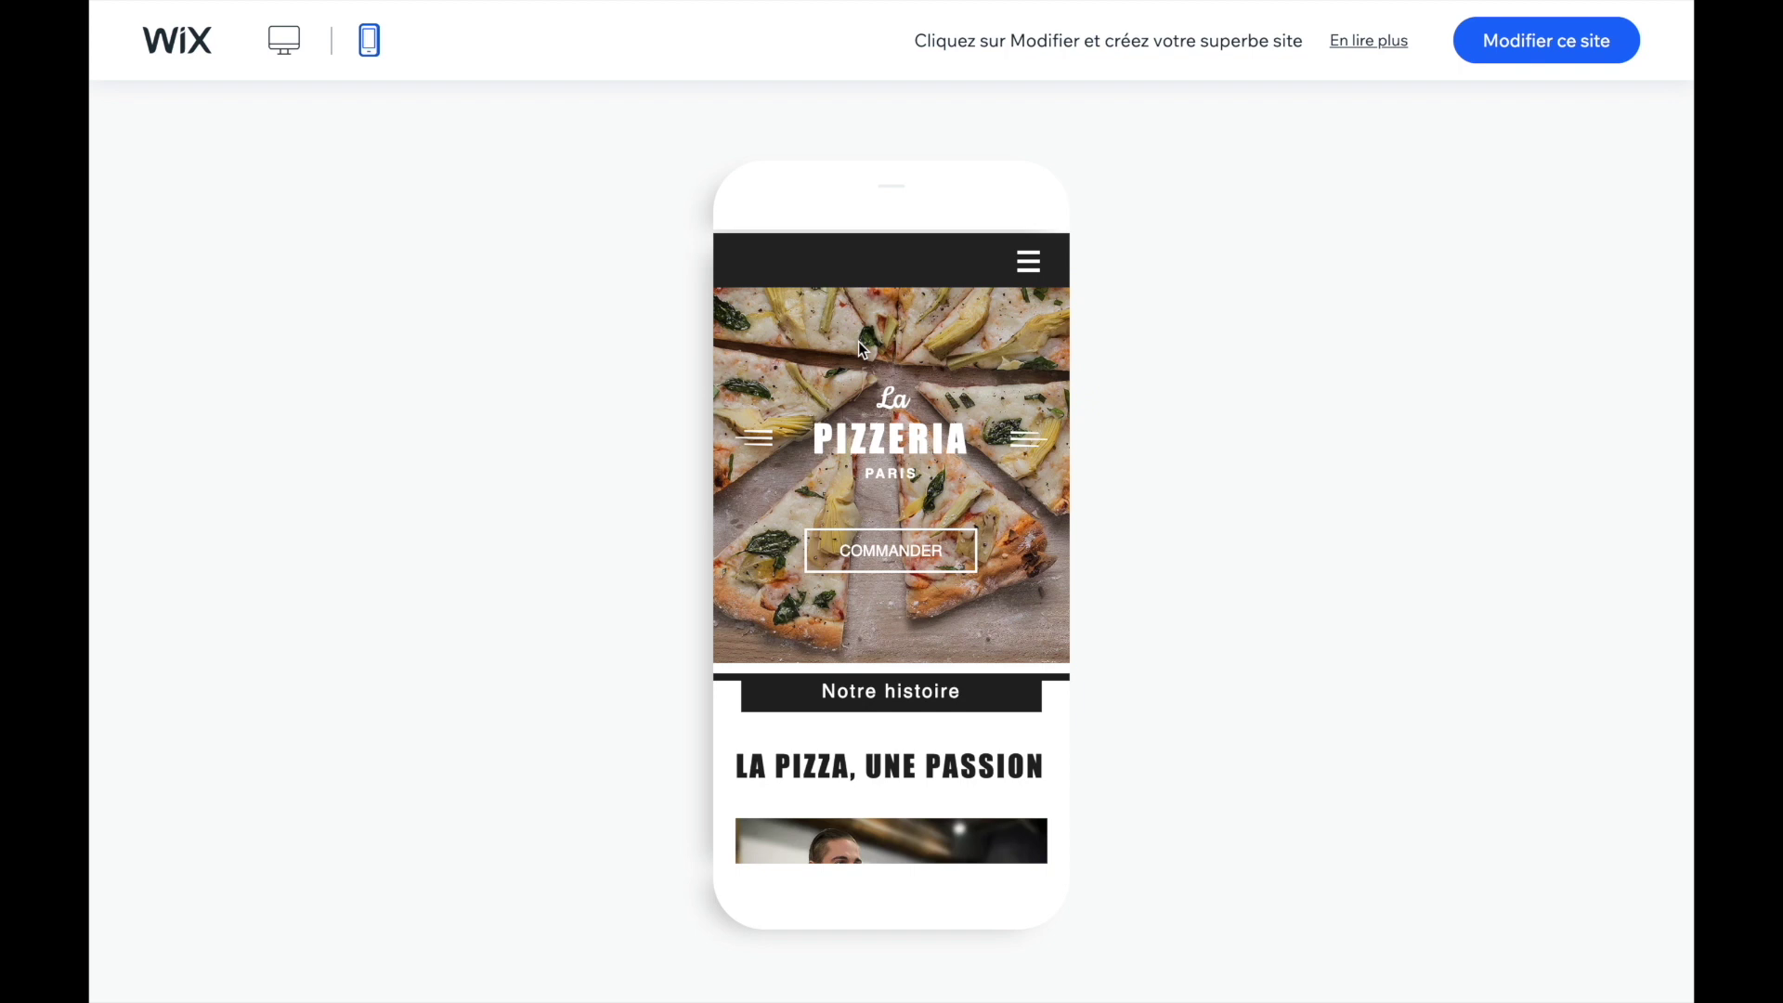
- Browse the mobile preview, open Menu from the hamburger navigation, then return to desktop view
{"action": "scroll", "coordinate": [859, 343], "scroll_direction": "down", "scroll_amount": 10}
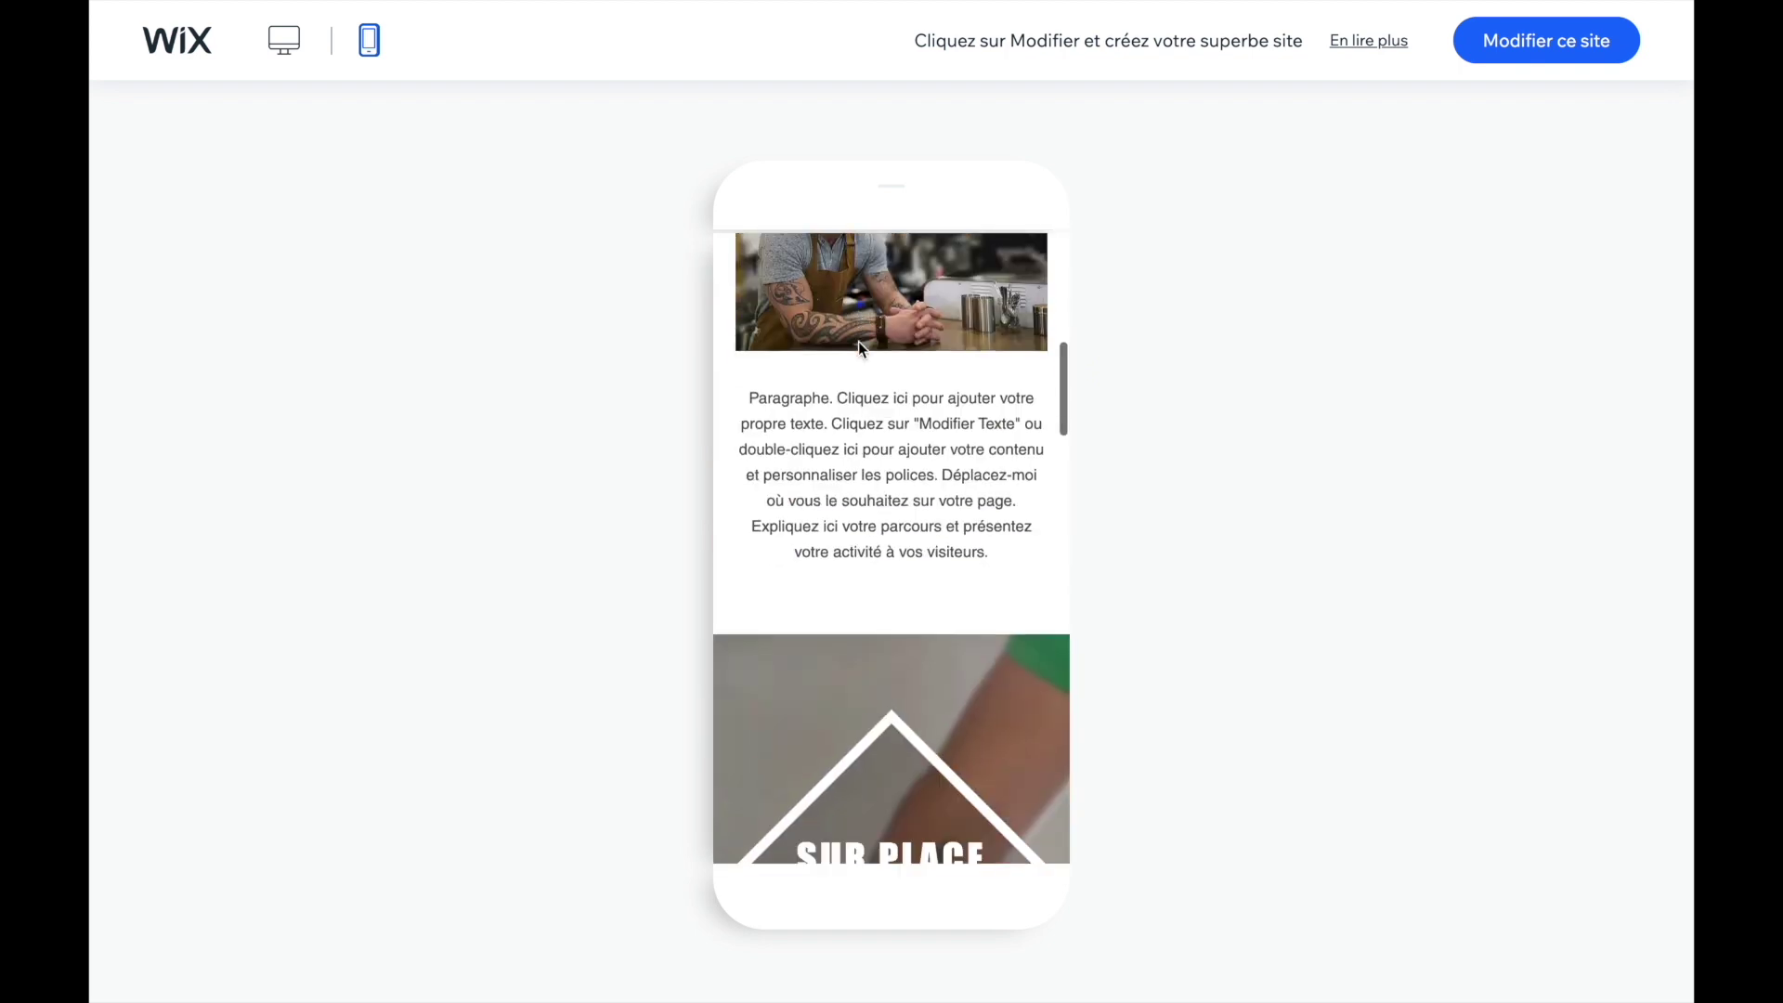
{"action": "scroll", "coordinate": [859, 343], "scroll_direction": "down", "scroll_amount": 7}
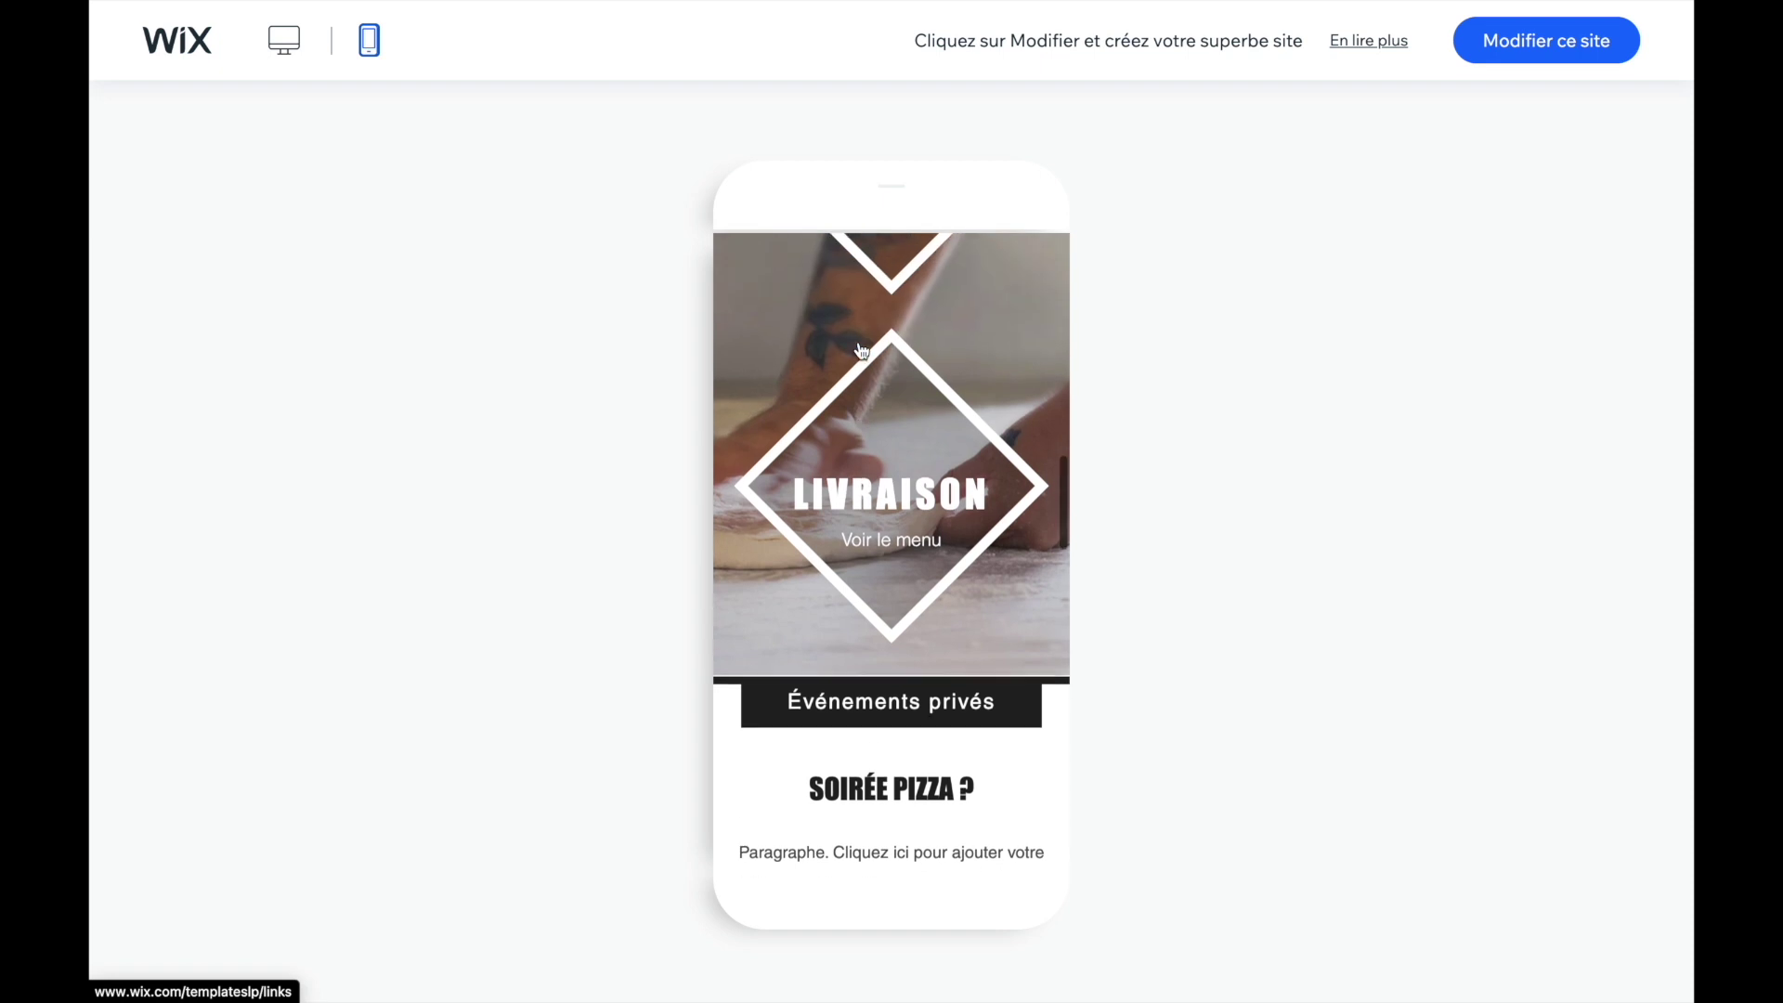
{"action": "scroll", "coordinate": [858, 349], "scroll_direction": "down", "scroll_amount": 4}
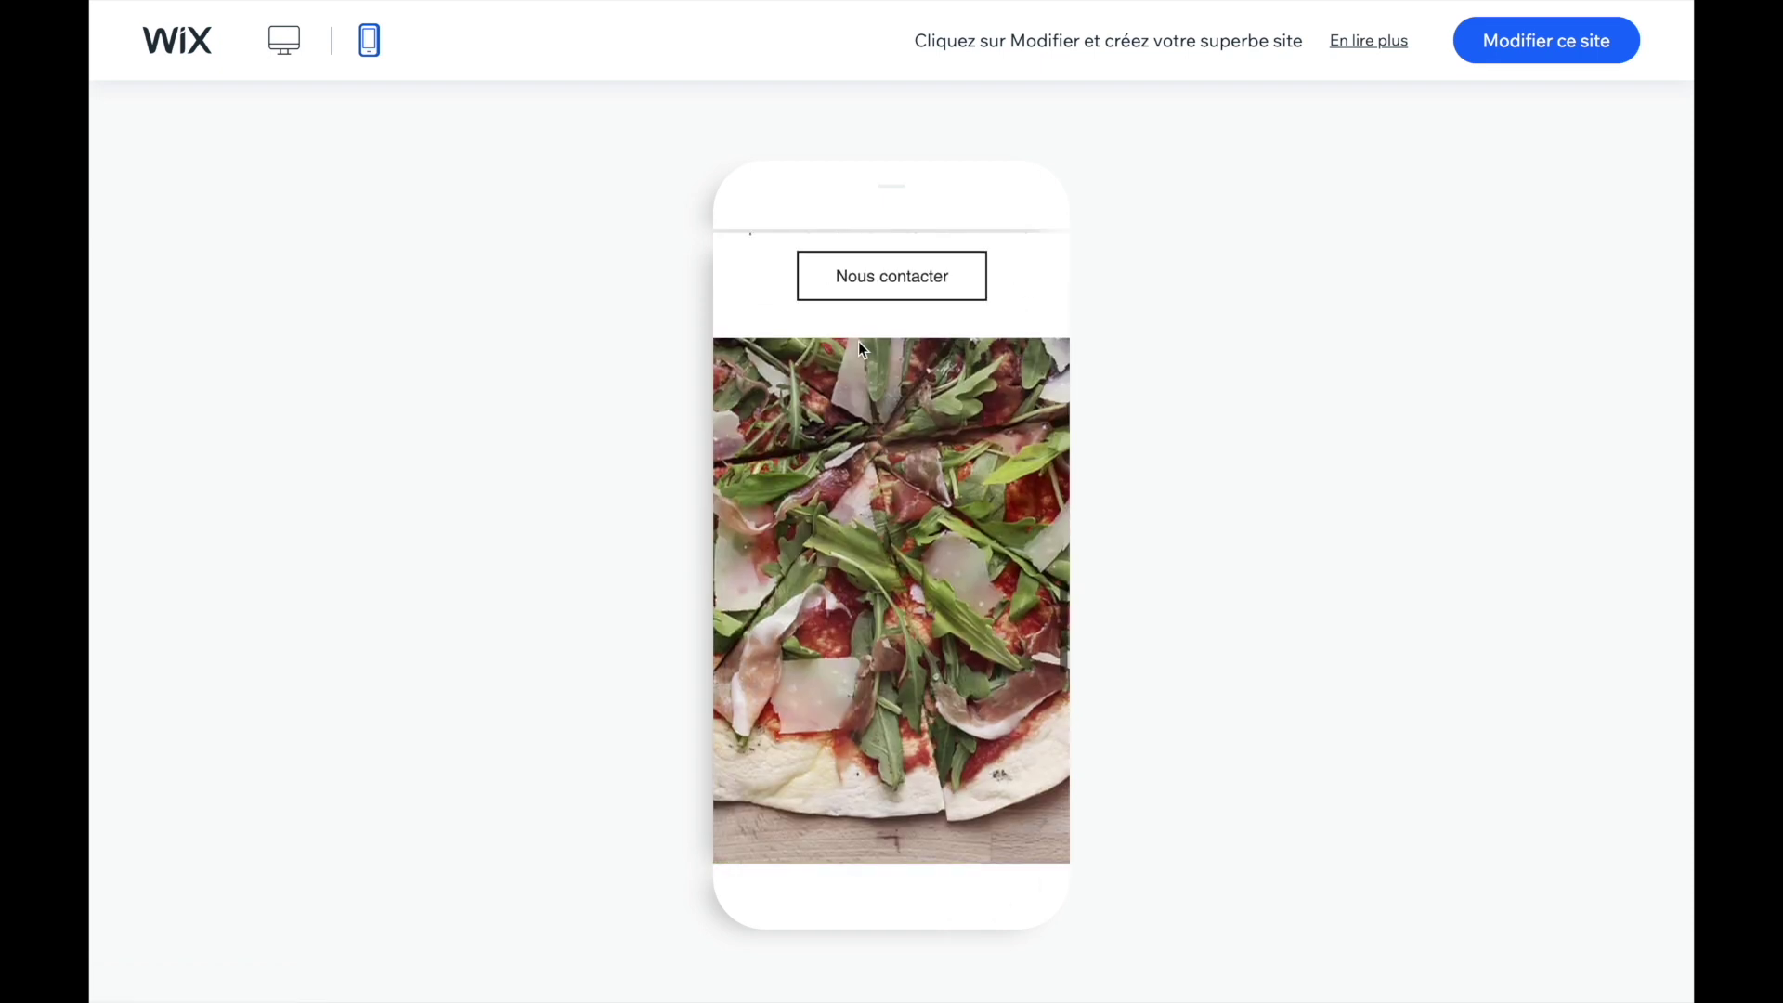
{"action": "scroll", "coordinate": [858, 341], "scroll_direction": "down", "scroll_amount": 6}
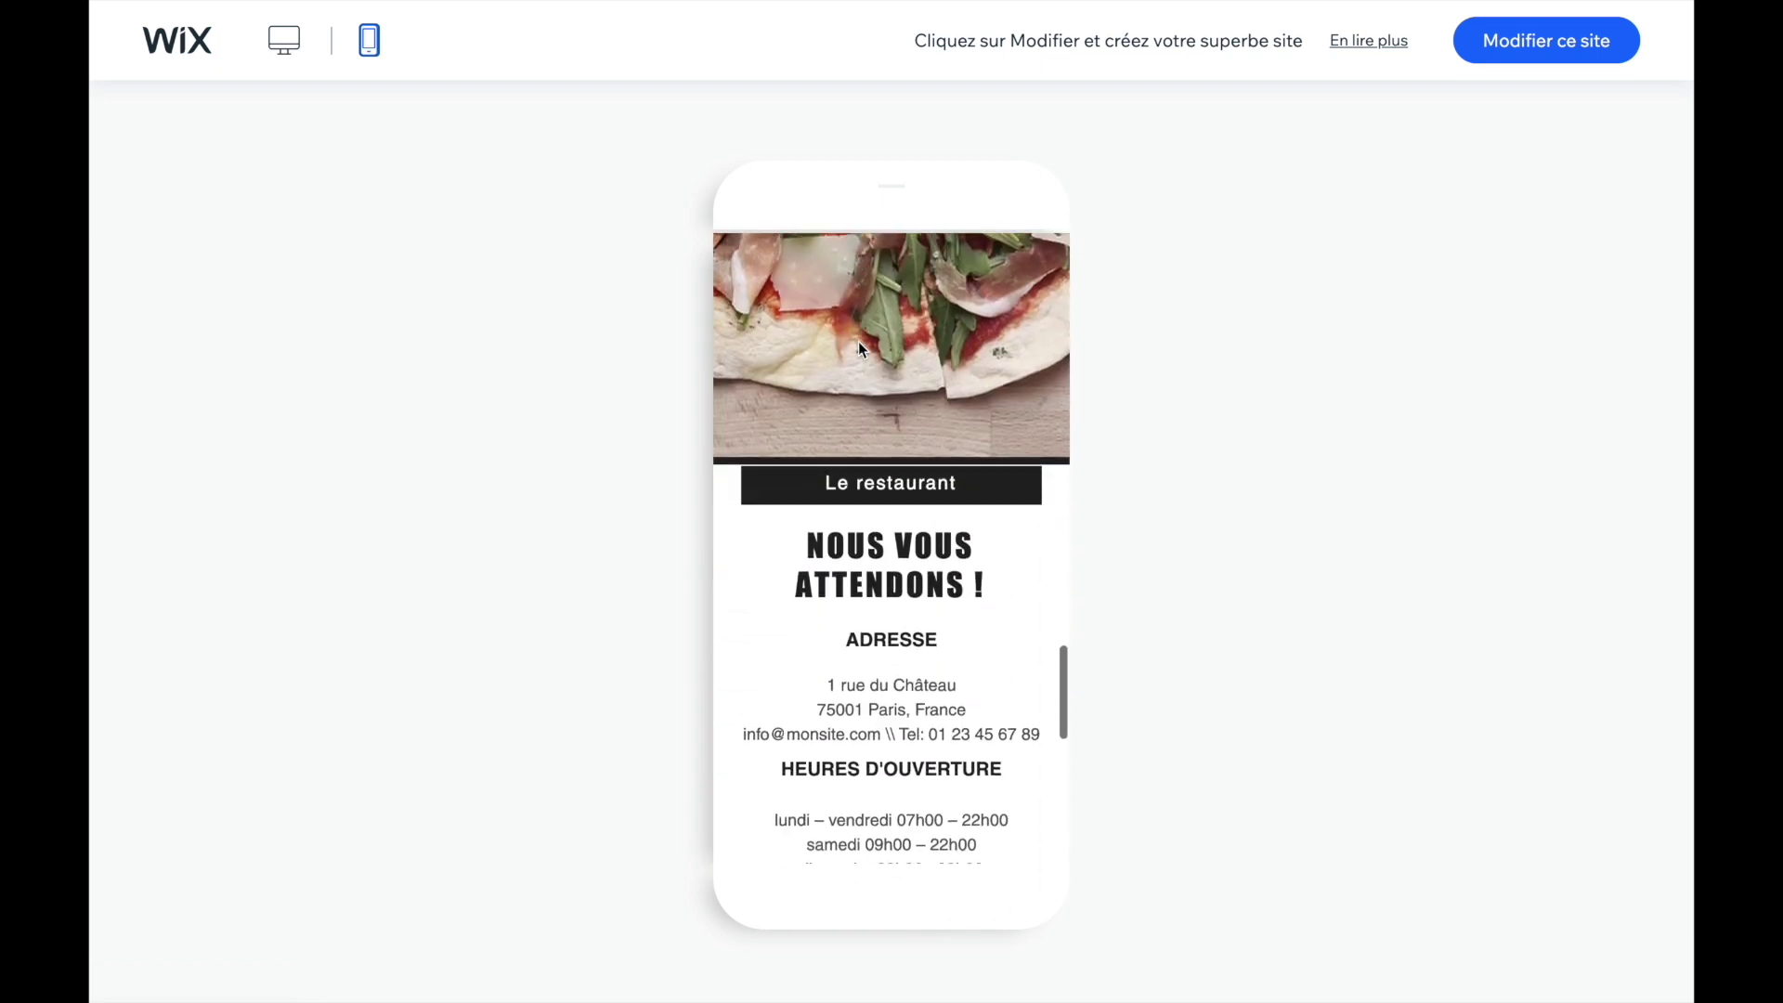
{"action": "scroll", "coordinate": [858, 344], "scroll_direction": "down", "scroll_amount": 2}
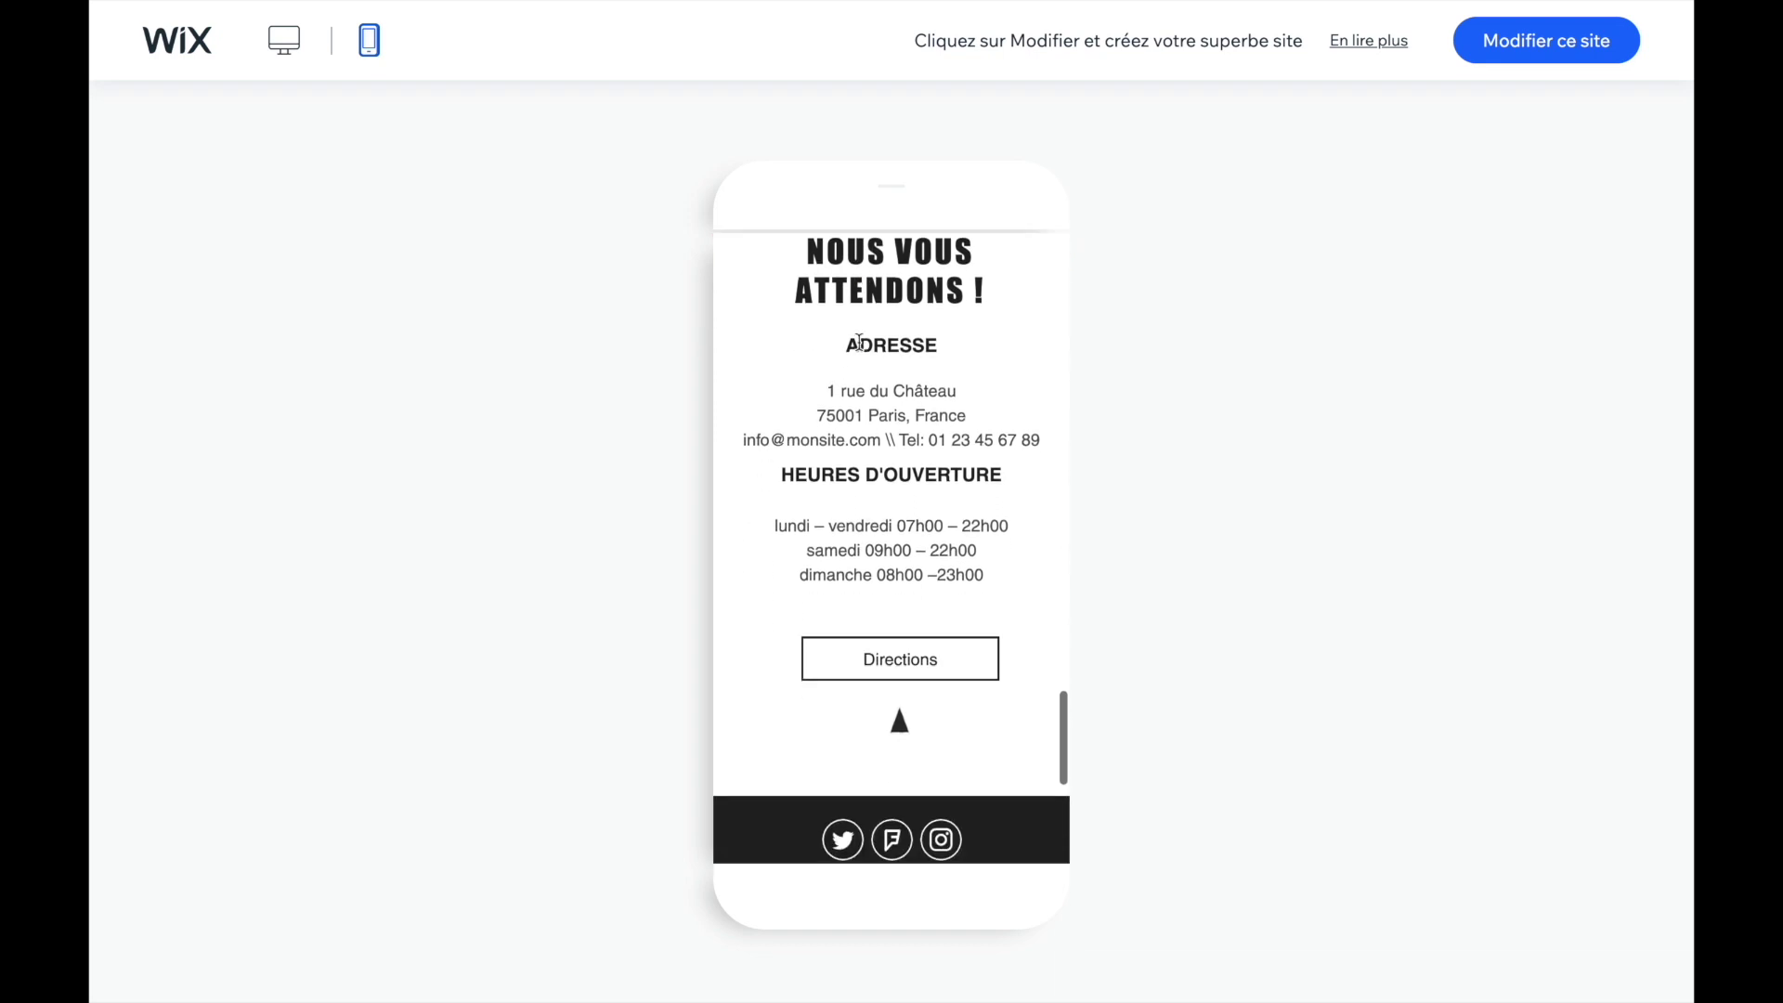
{"action": "scroll", "coordinate": [859, 344], "scroll_direction": "down", "scroll_amount": 5}
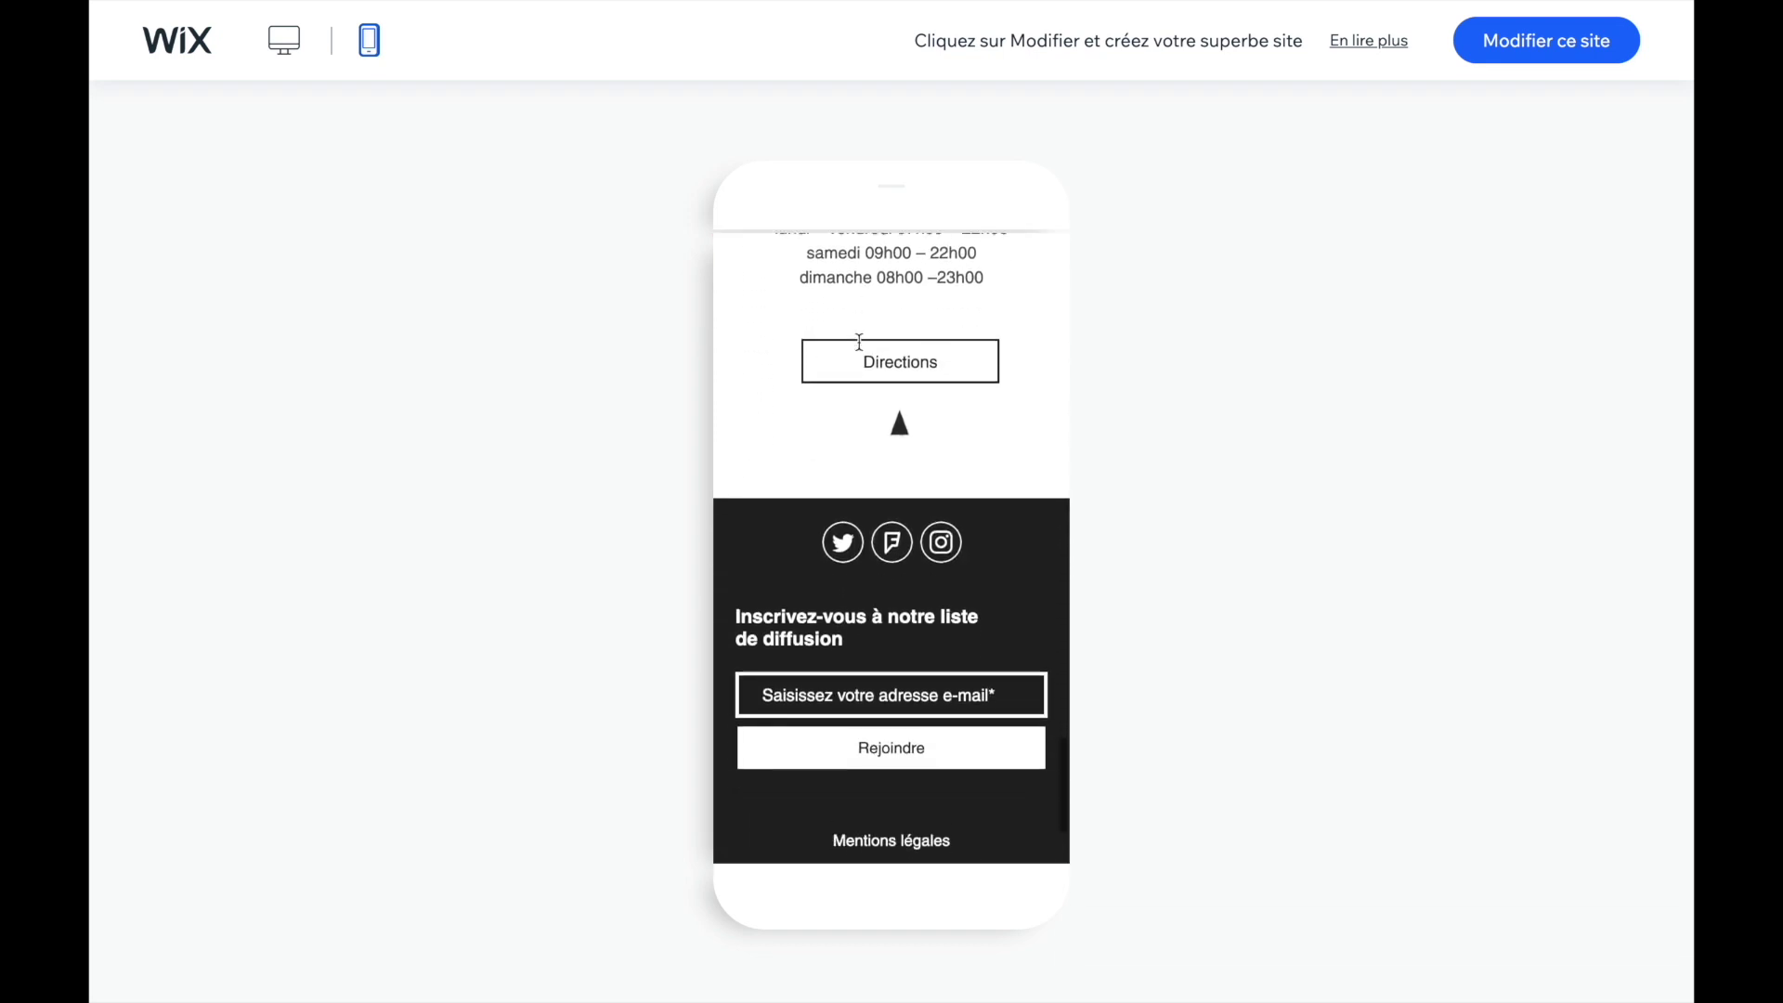
{"action": "scroll", "coordinate": [879, 510], "scroll_direction": "up", "scroll_amount": 15}
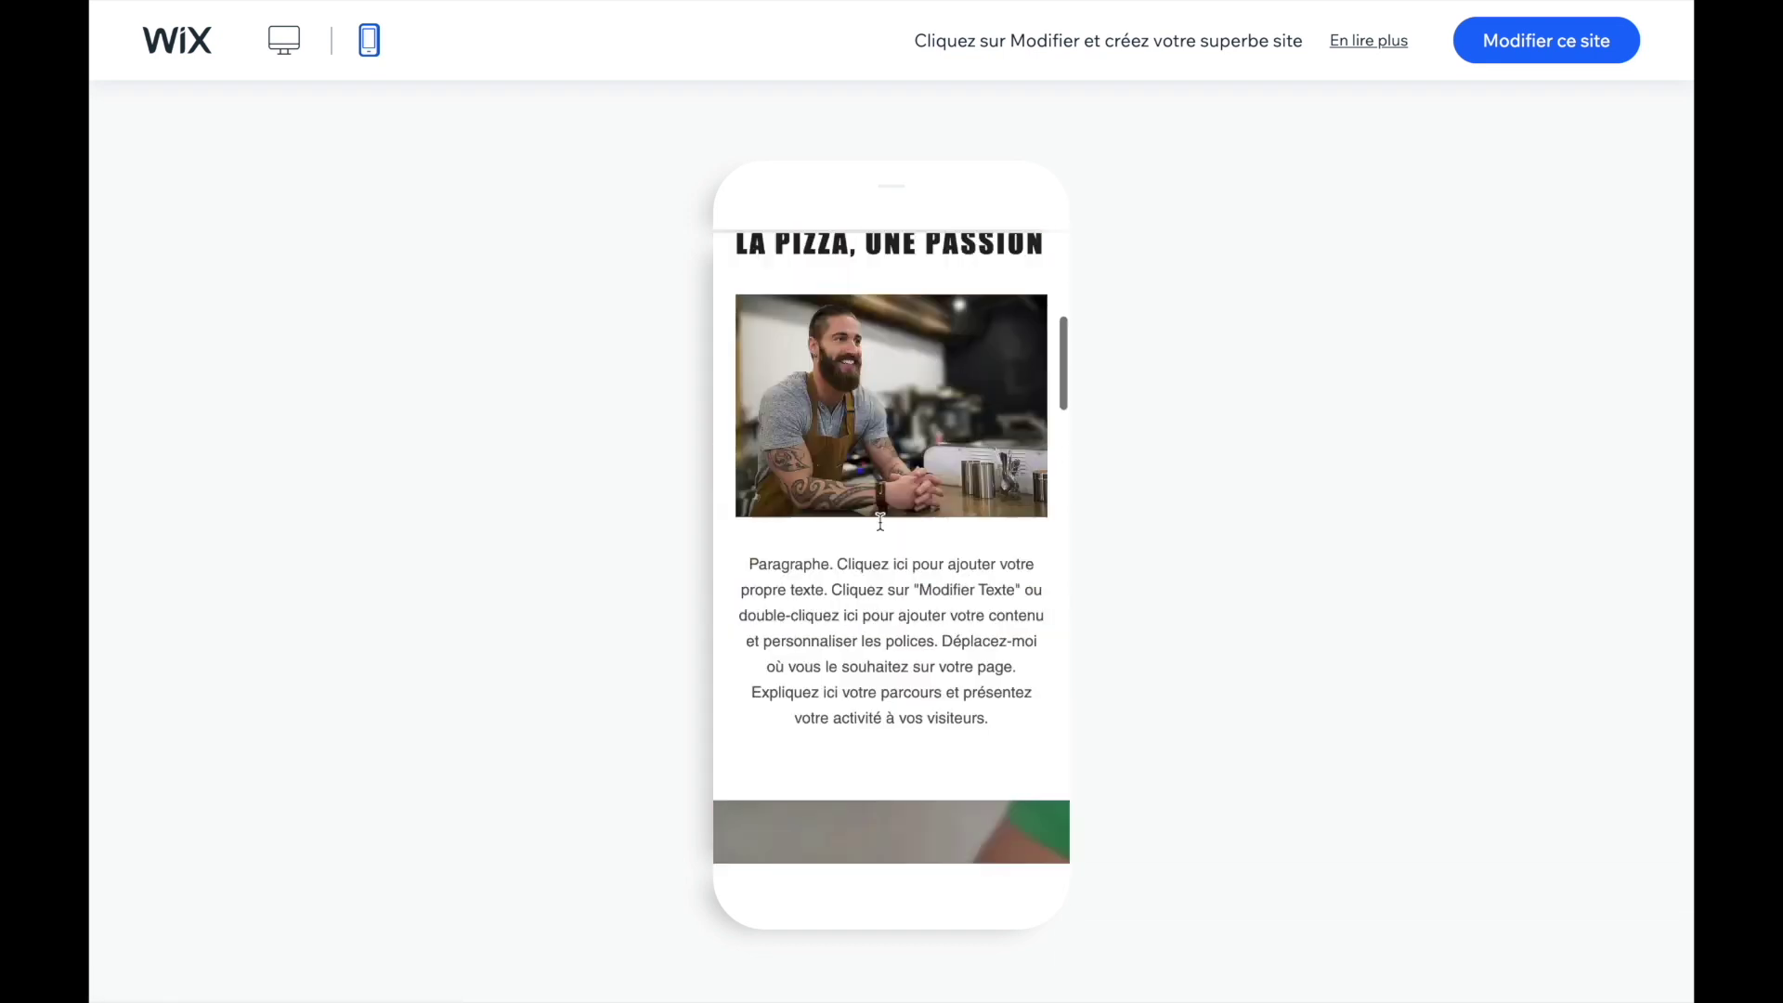
{"action": "left_click", "coordinate": [1047, 269]}
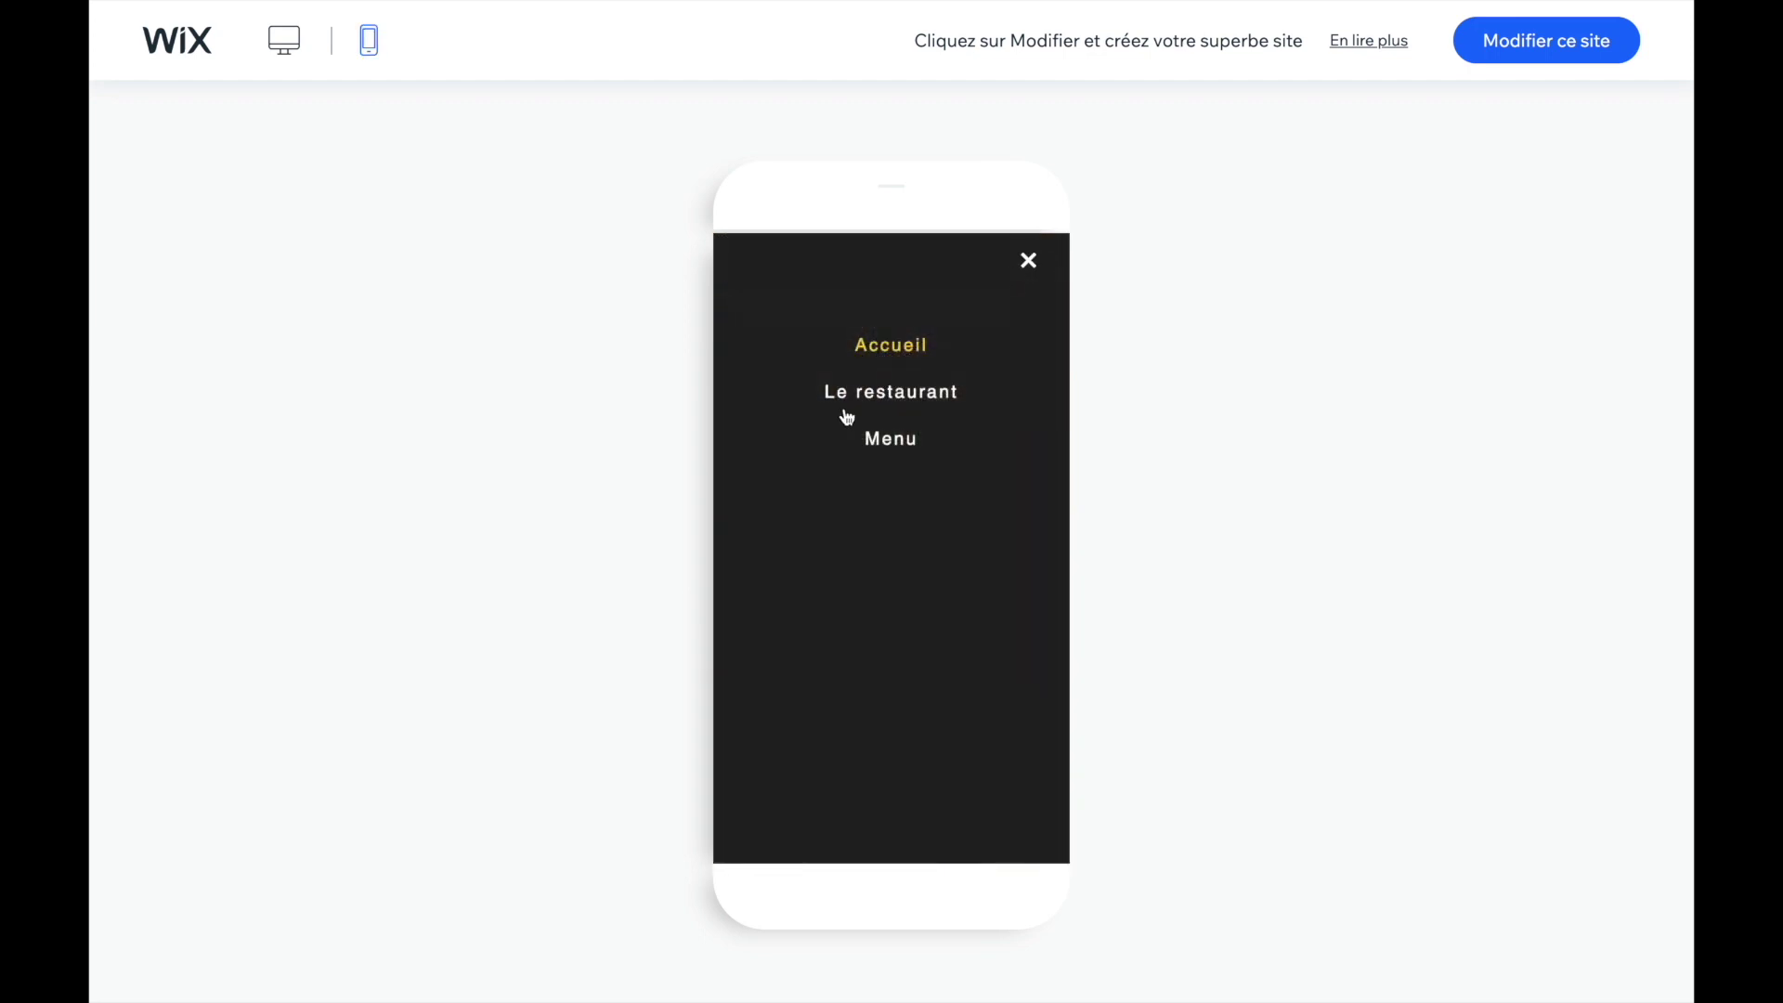
{"action": "left_click", "coordinate": [887, 438]}
{"action": "scroll", "coordinate": [897, 439], "scroll_direction": "up", "scroll_amount": 10}
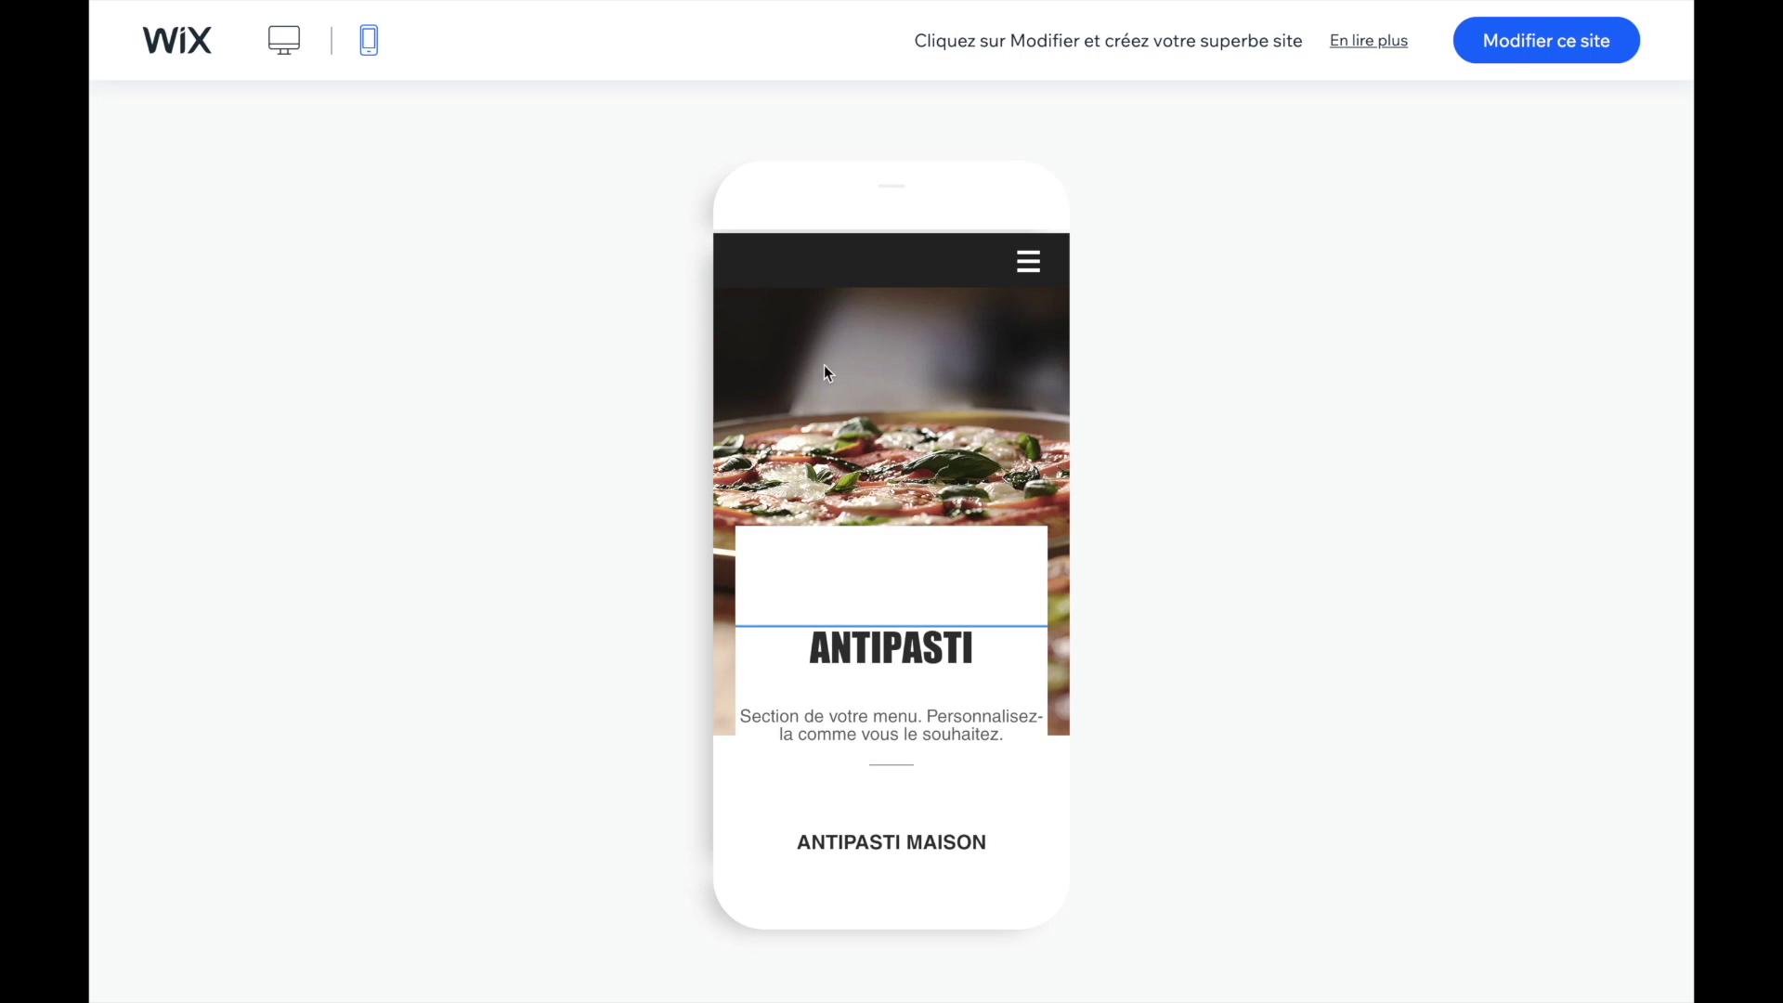
{"action": "left_click", "coordinate": [284, 40]}
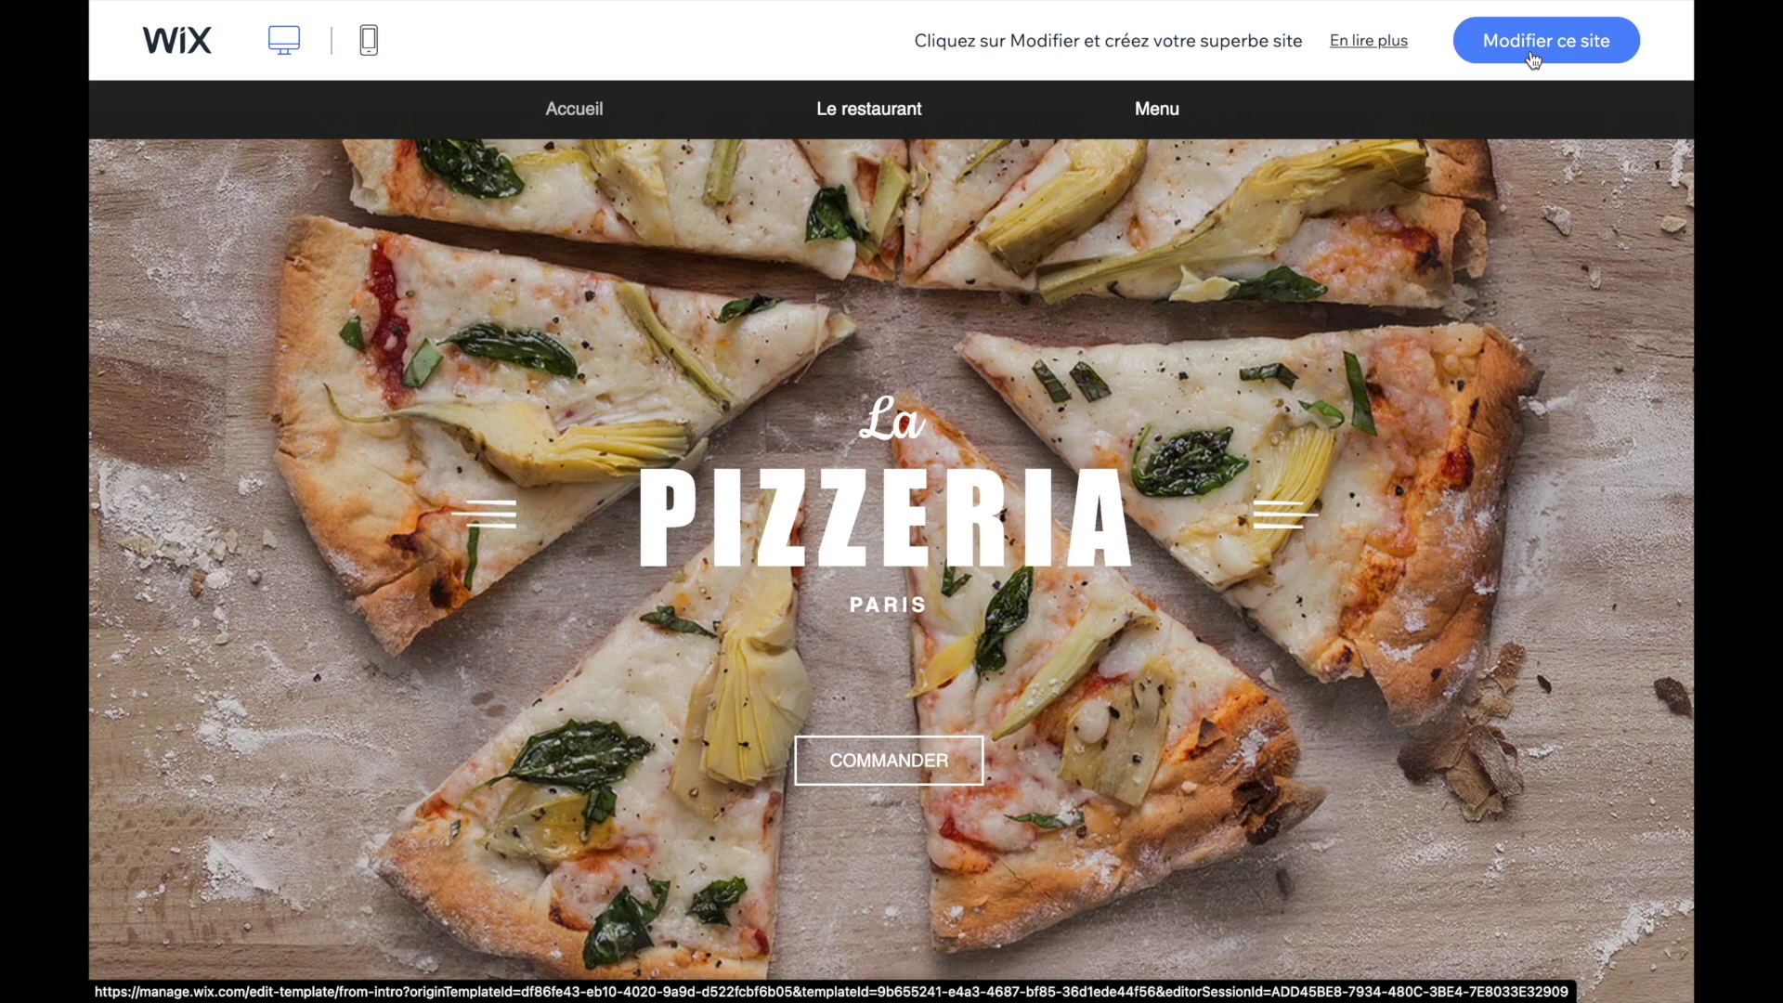
- Open La Pizzeria in the Editor, close the Bienvenue sur Wix video, and select the PIZZERIA title
{"action": "left_click", "coordinate": [1532, 58]}
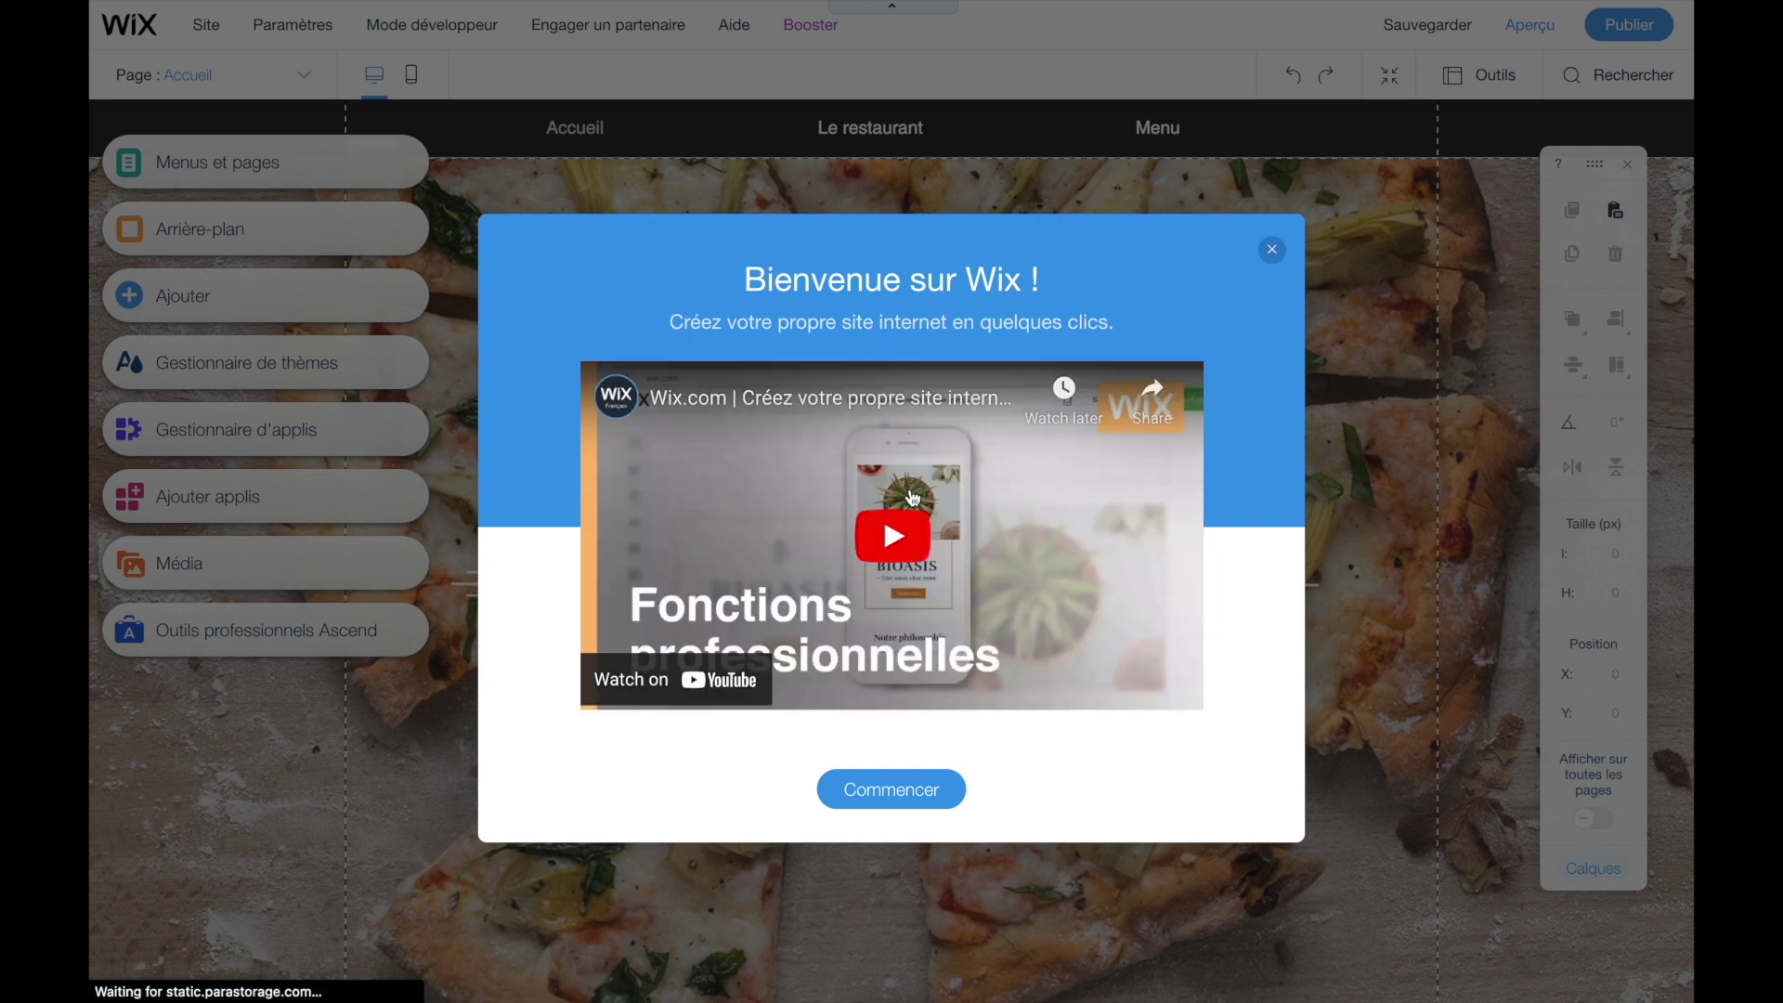
{"action": "left_click", "coordinate": [1272, 249]}
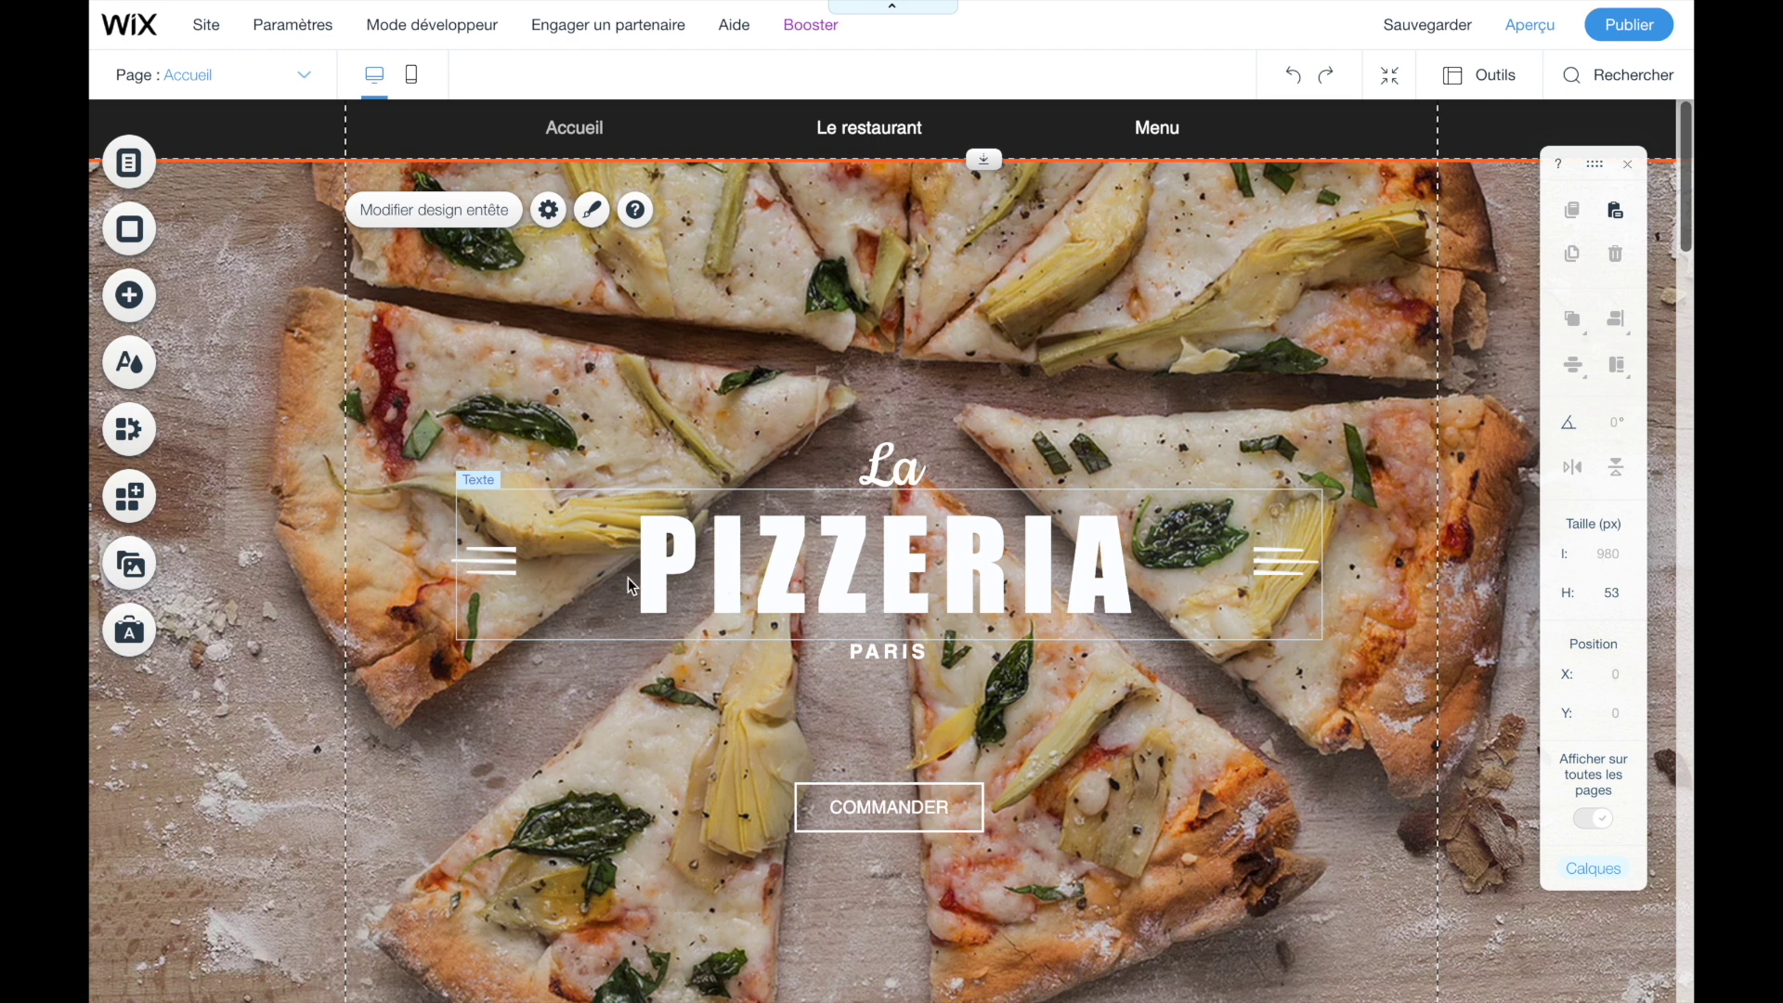
{"action": "left_click", "coordinate": [680, 577]}
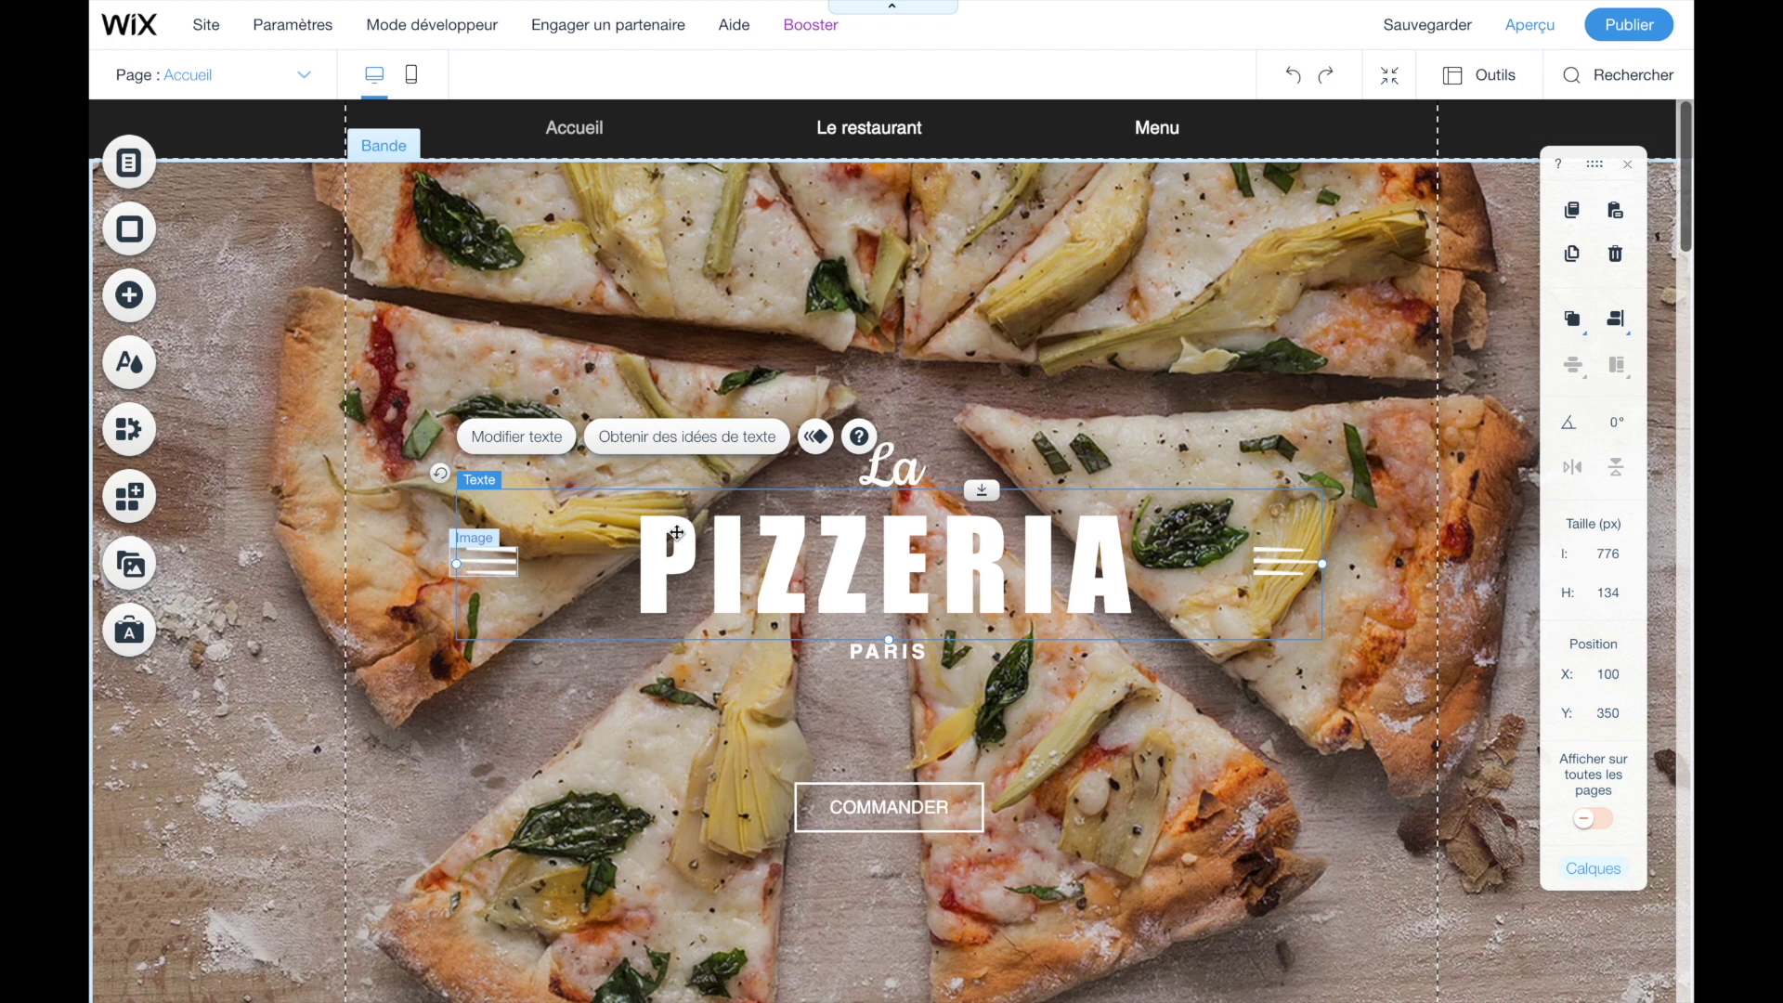
- Replace the hero title PIZZERIA with 'Mon petit reso'
{"action": "left_click", "coordinate": [524, 449]}
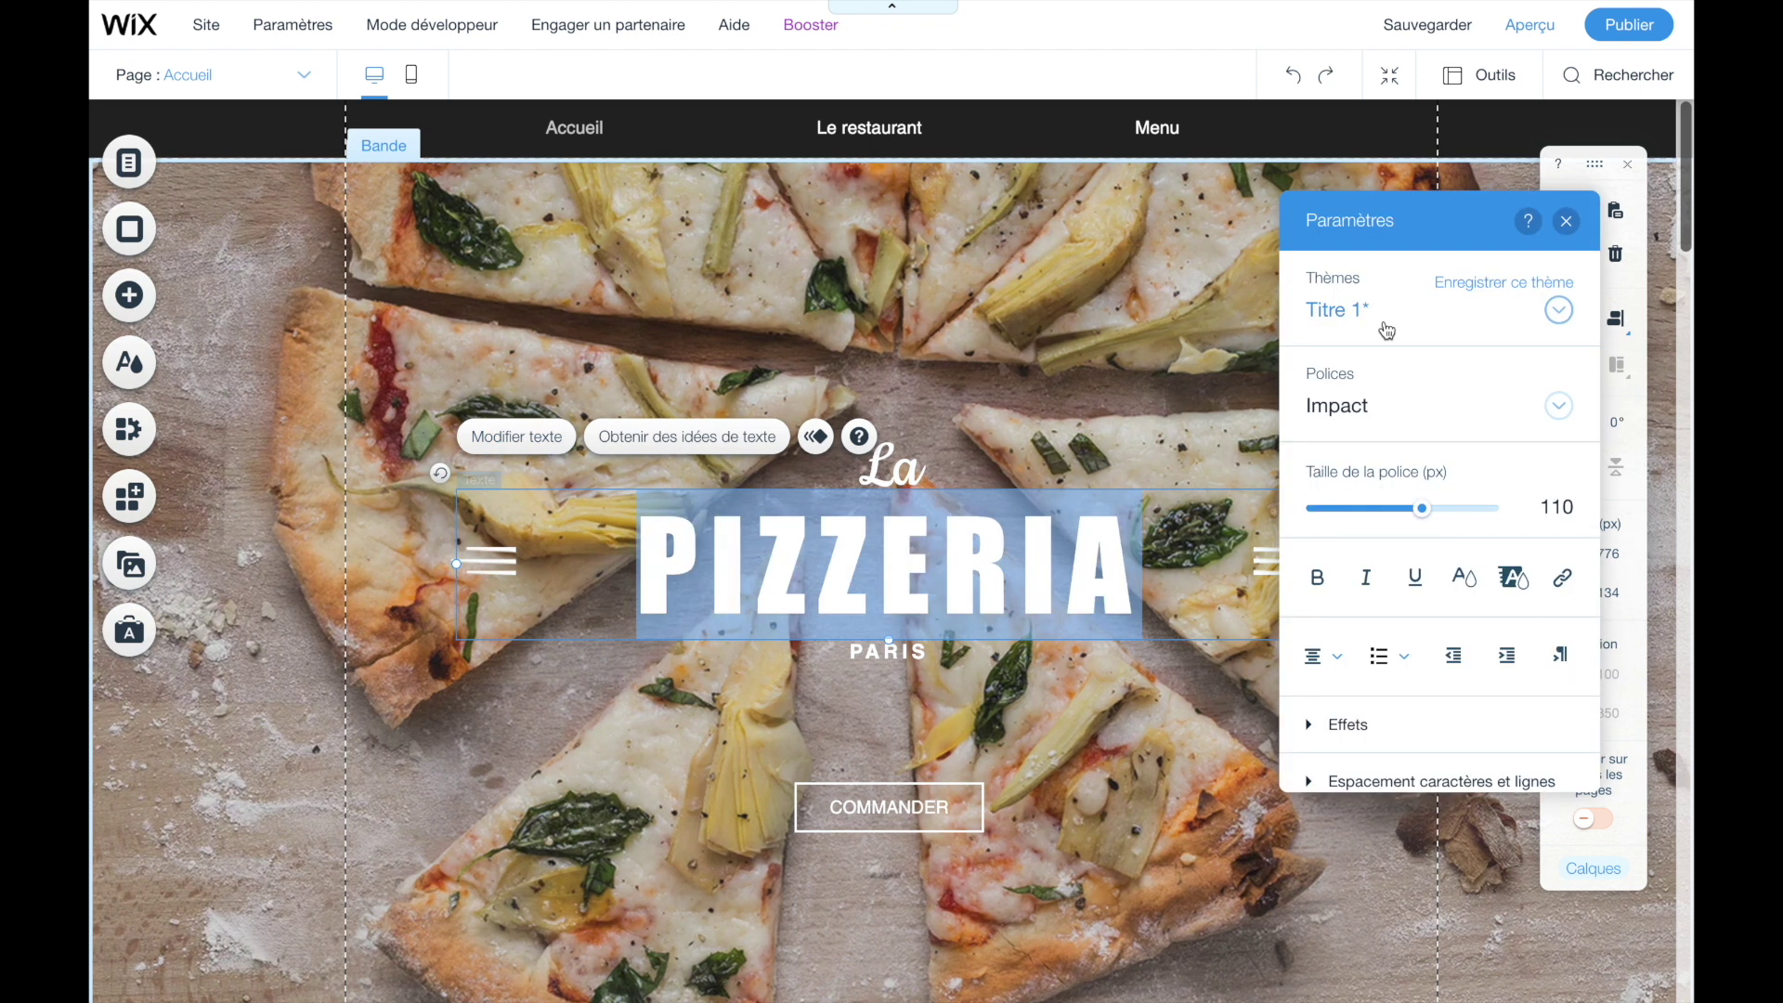
{"action": "left_click", "coordinate": [940, 561]}
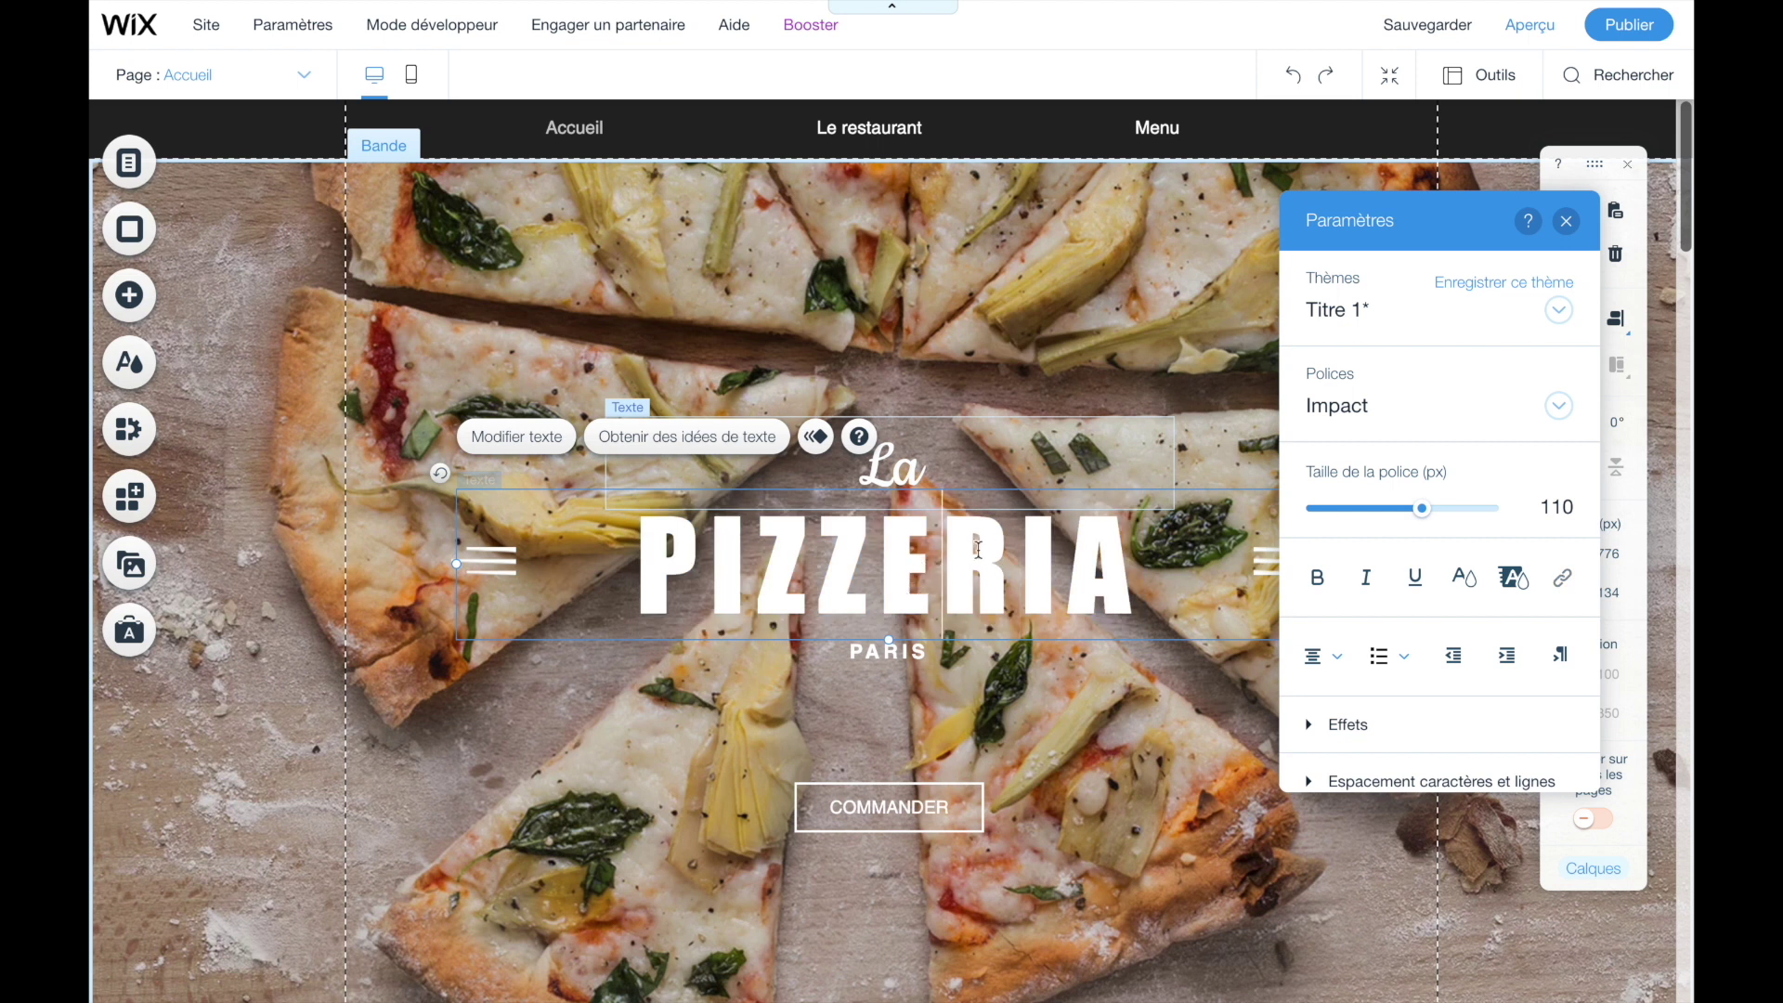
{"action": "left_click_drag", "start_coordinate": [1139, 562], "coordinate": [574, 611]}
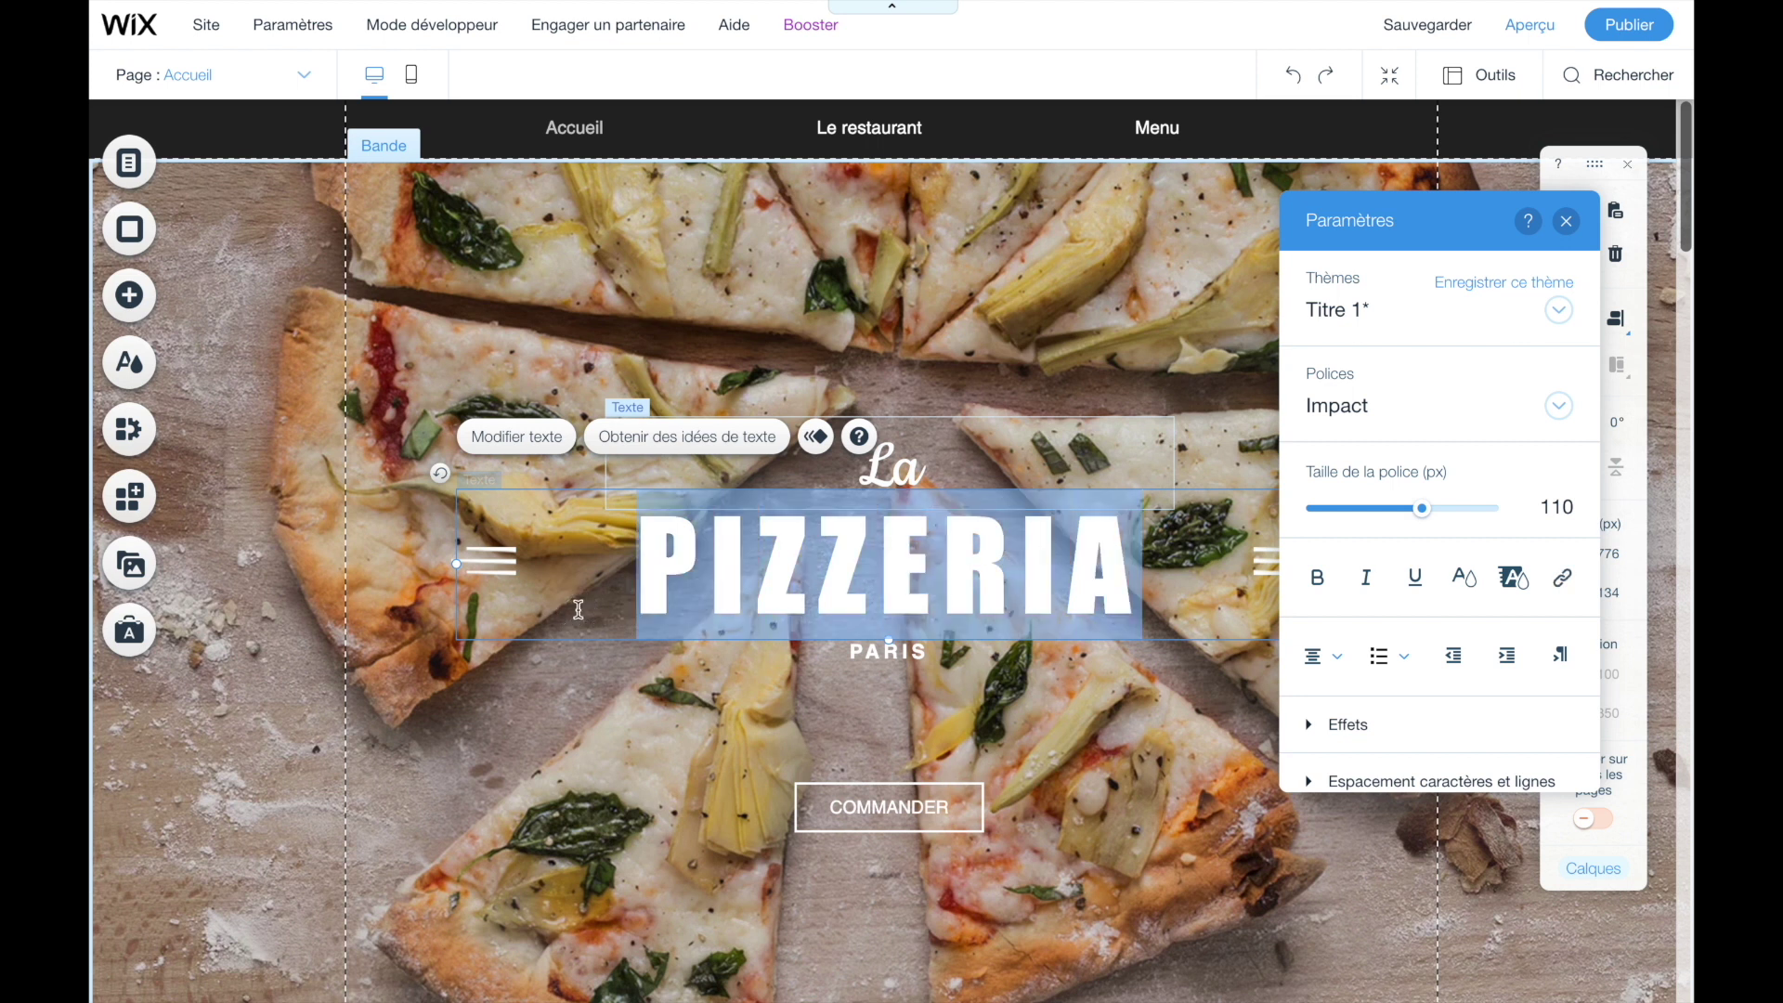
{"action": "type", "text": "Mon petit"}
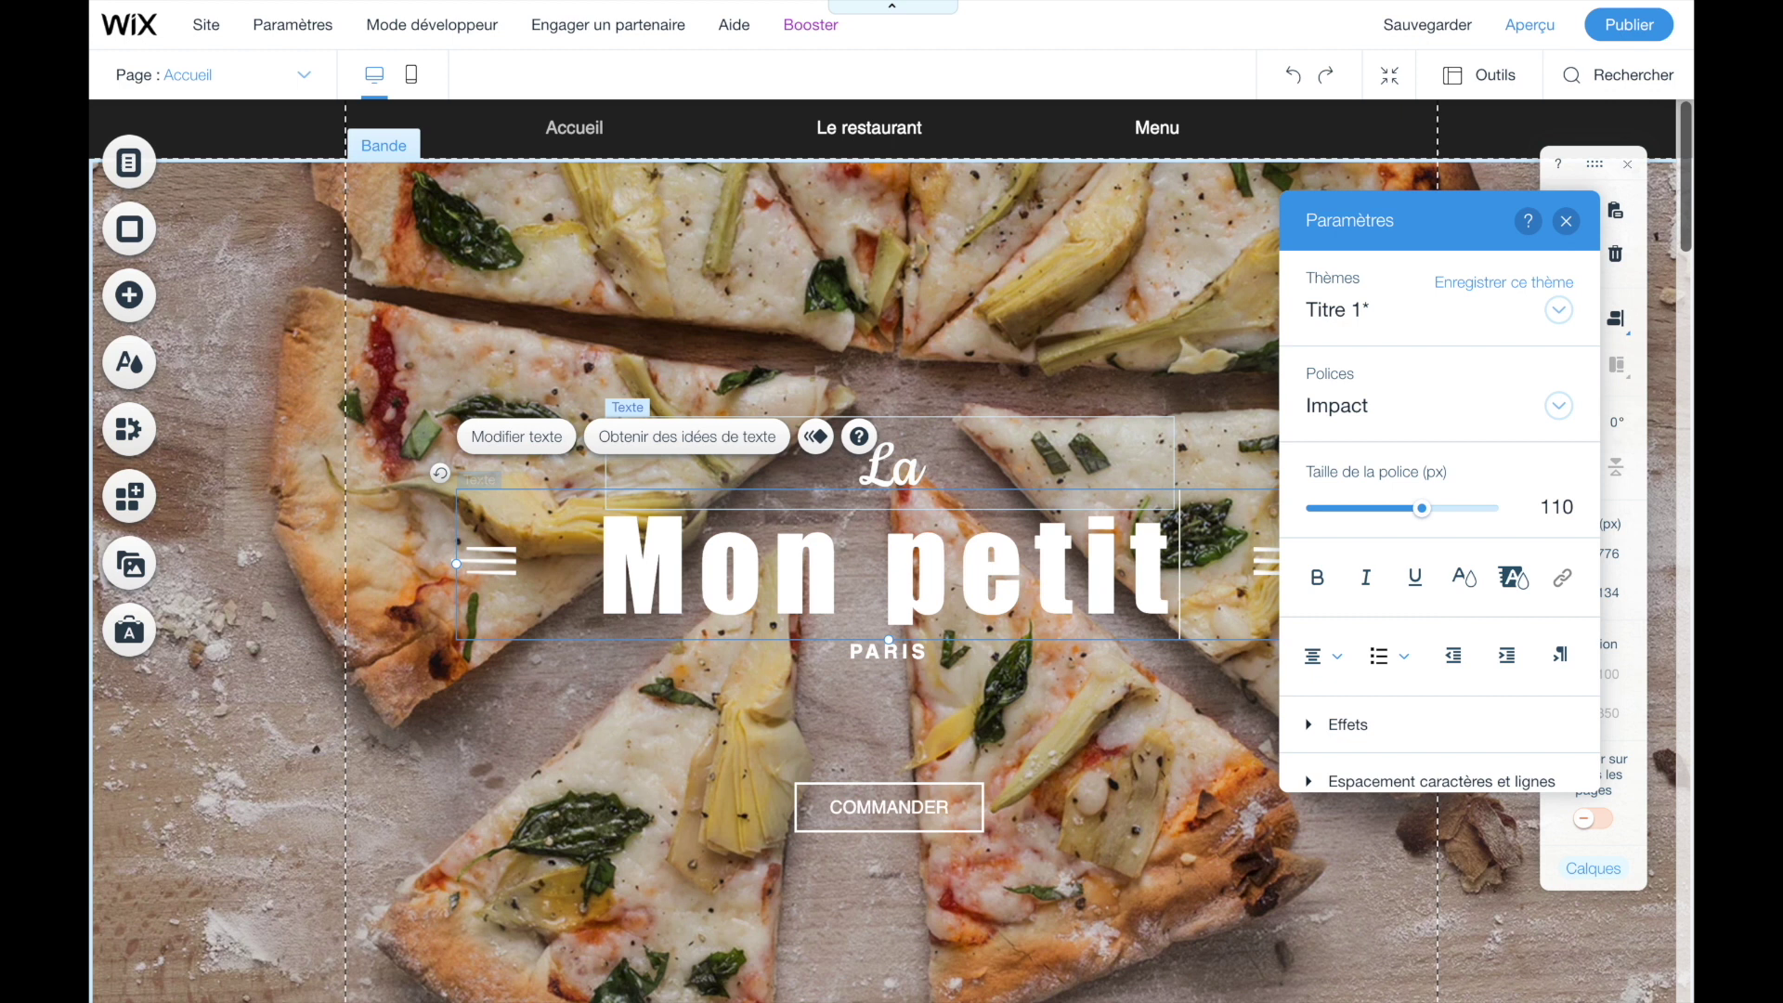
{"action": "type", "text": " reso"}
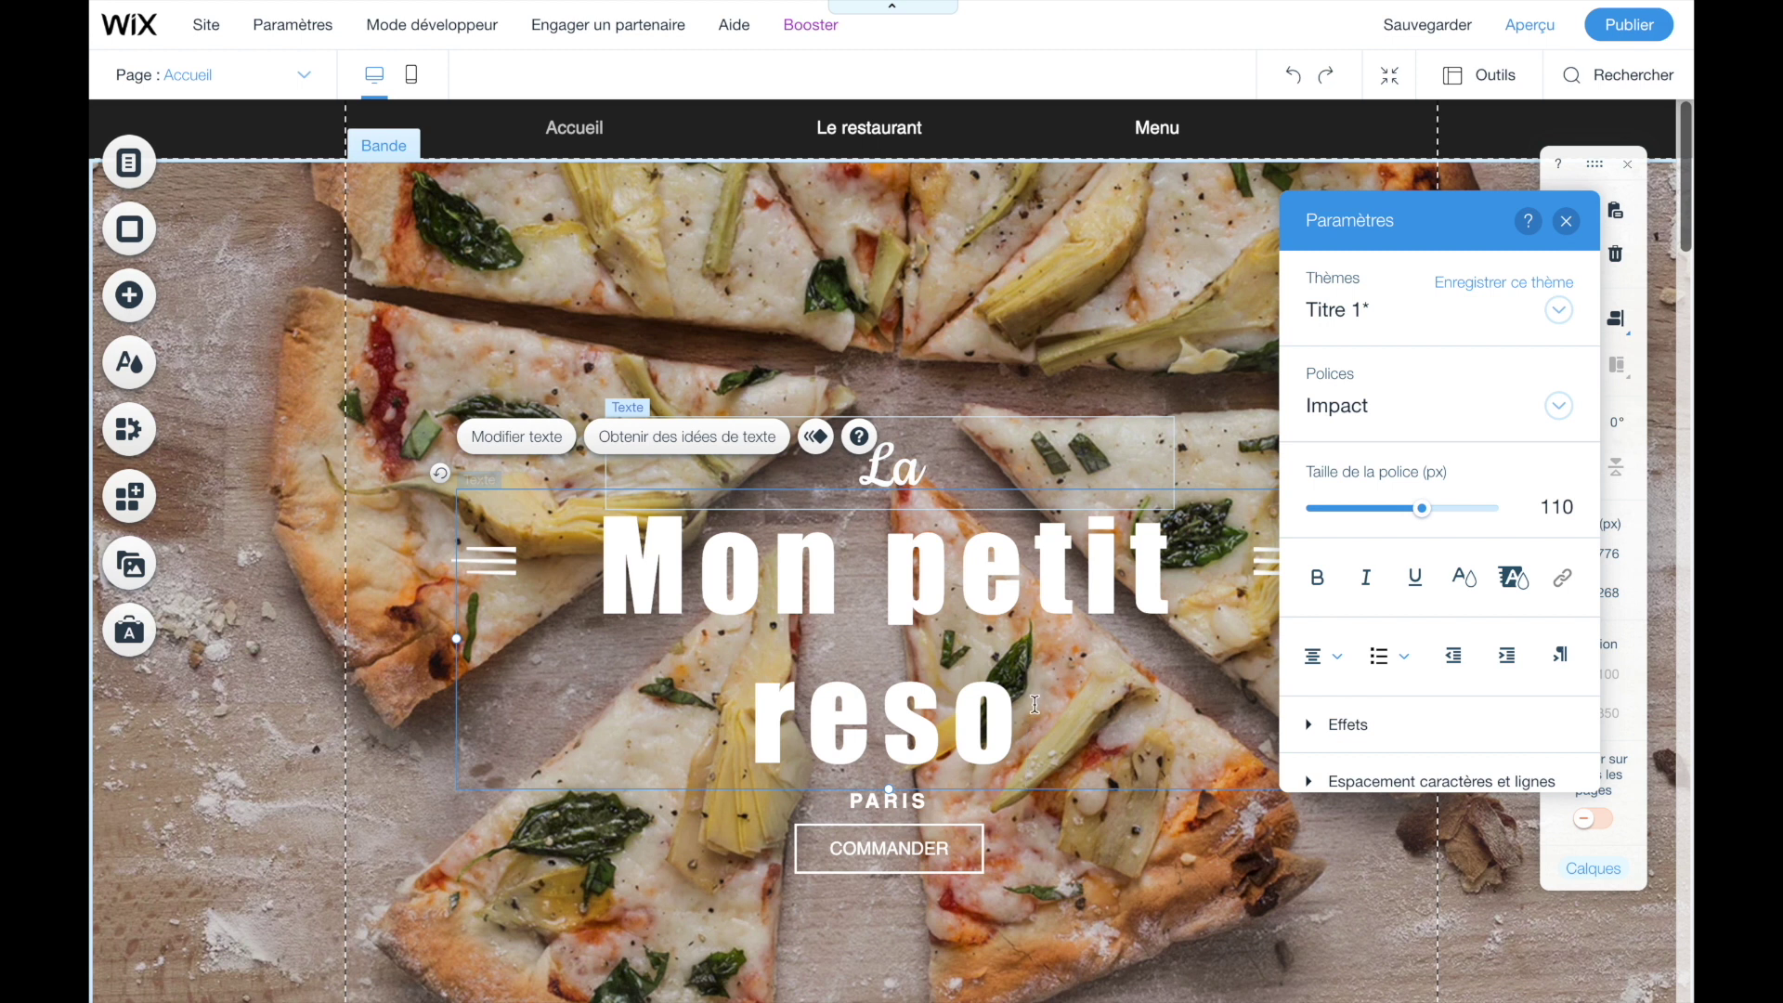
- Reduce the title's font size to 85 so it fits on one line, leaving italic off
{"action": "left_click_drag", "start_coordinate": [1027, 705], "coordinate": [614, 577]}
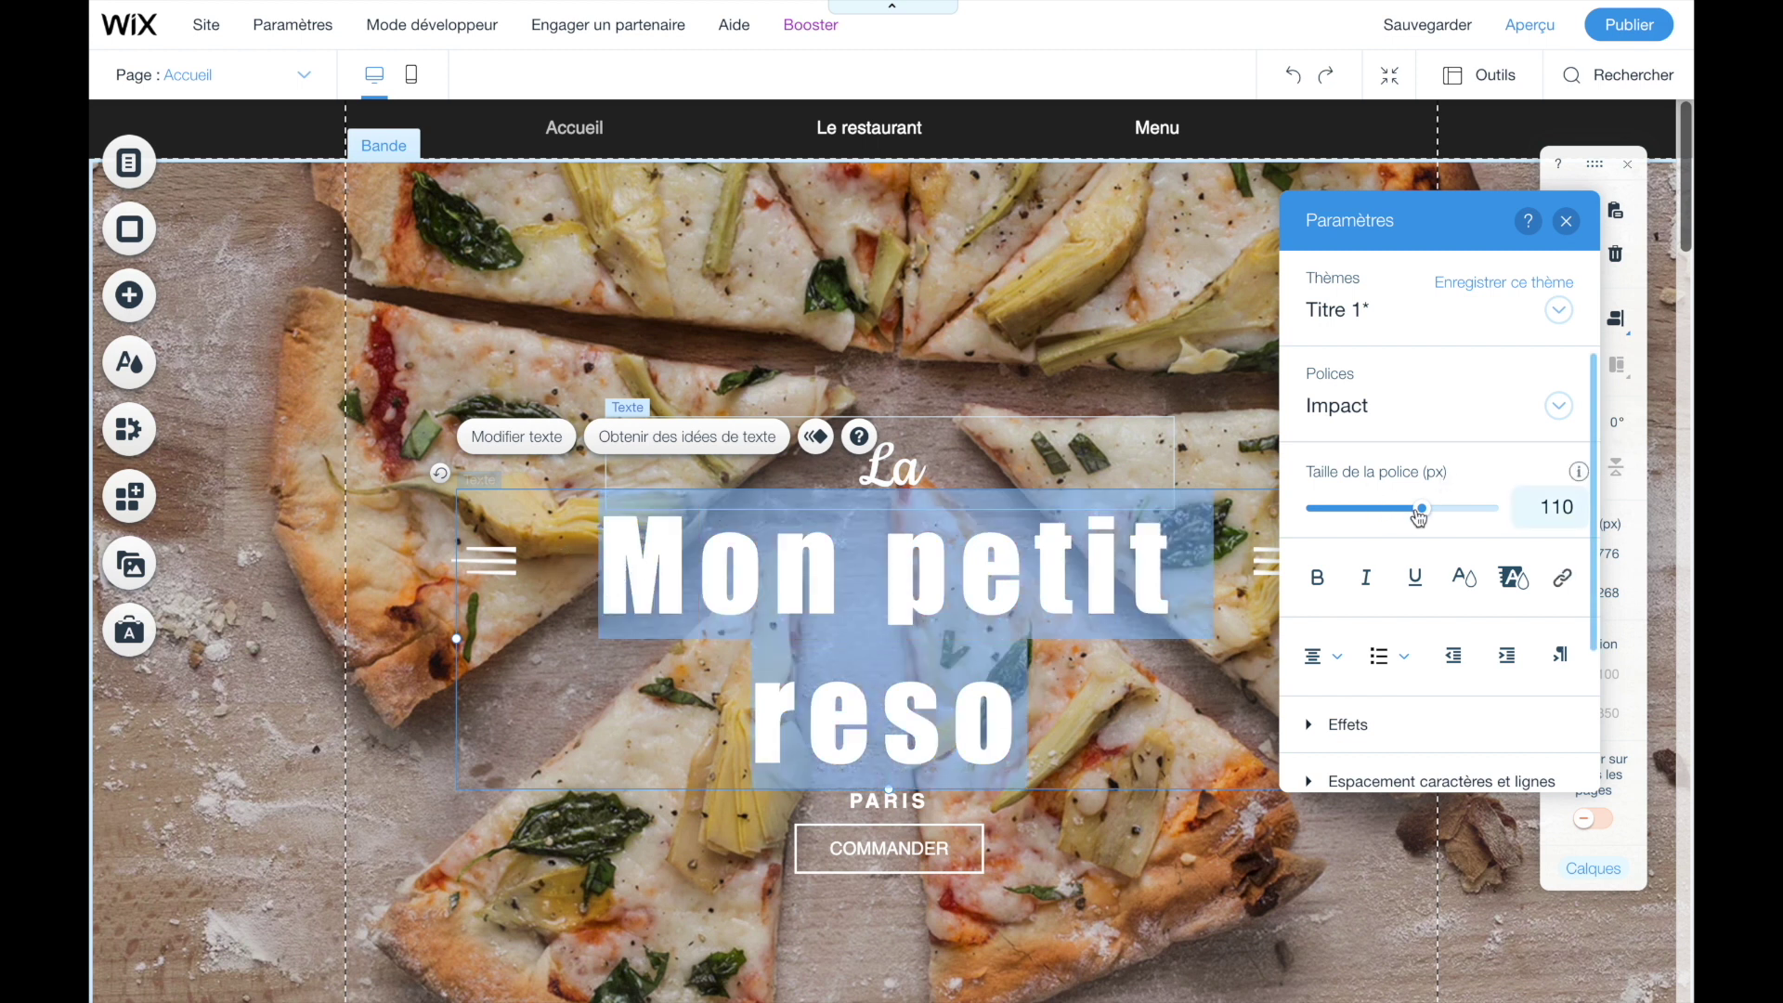
{"action": "left_click", "coordinate": [1548, 506]}
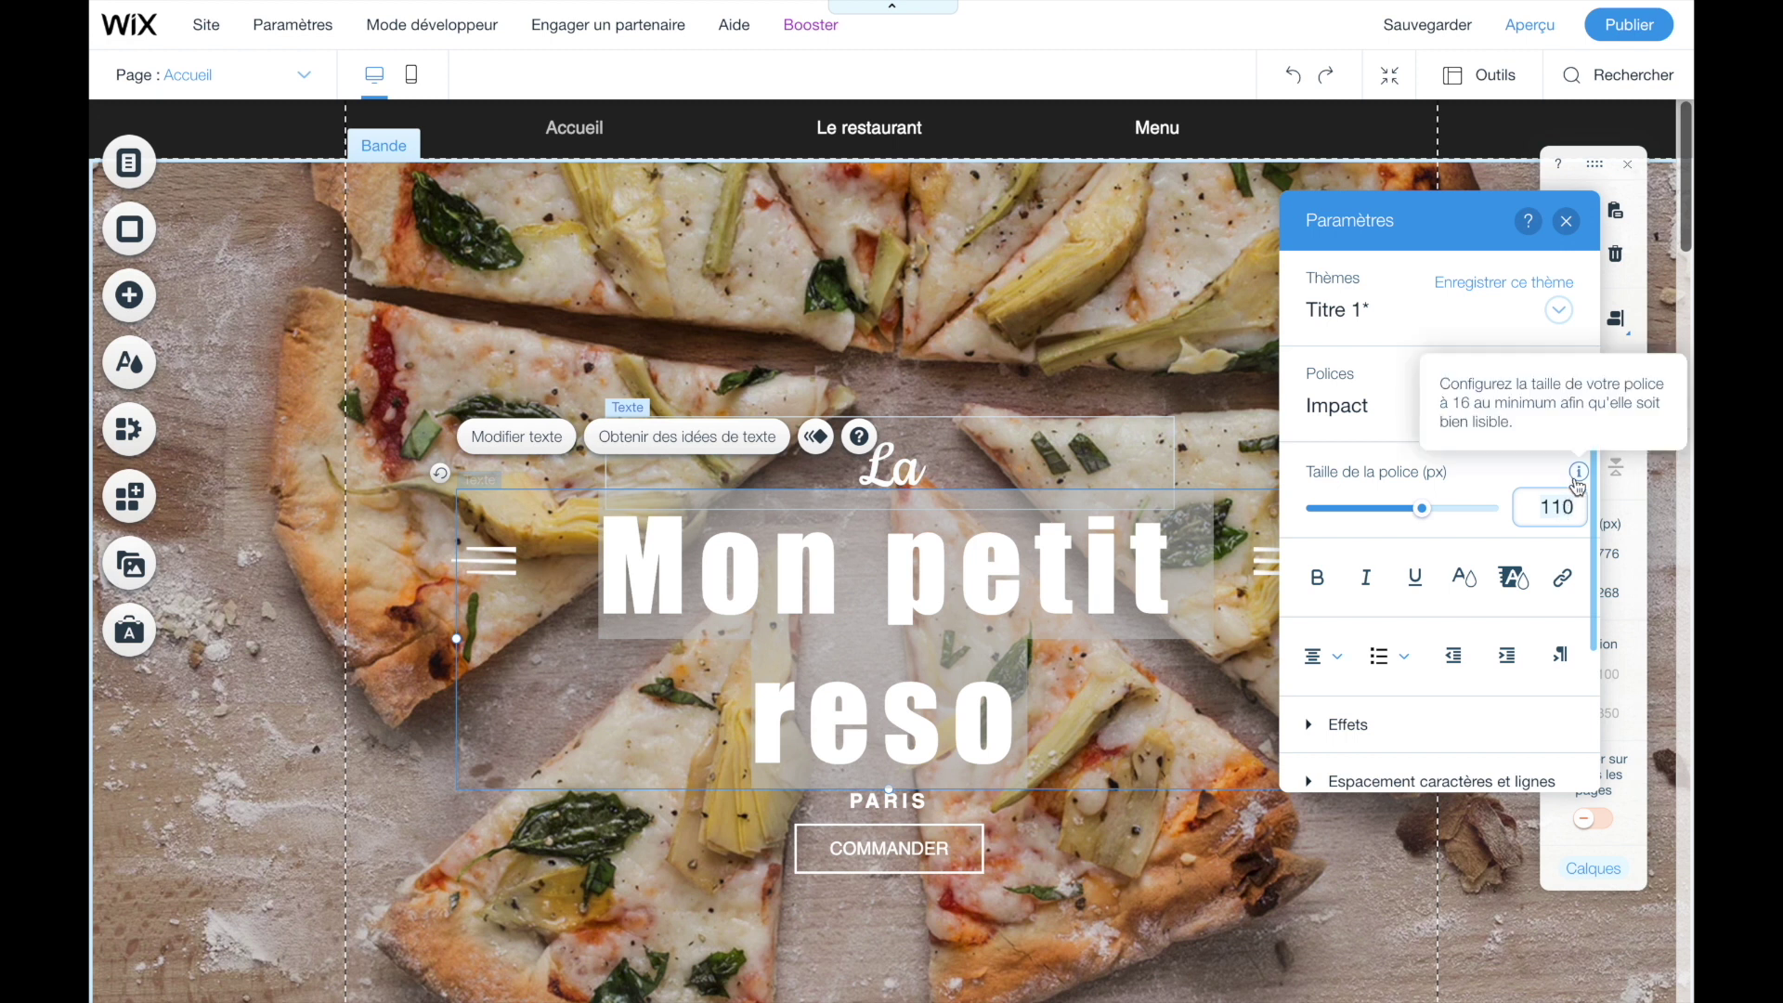
{"action": "left_click", "coordinate": [1407, 520]}
{"action": "left_click_drag", "start_coordinate": [1408, 524], "coordinate": [1397, 526]}
{"action": "left_click", "coordinate": [1367, 577]}
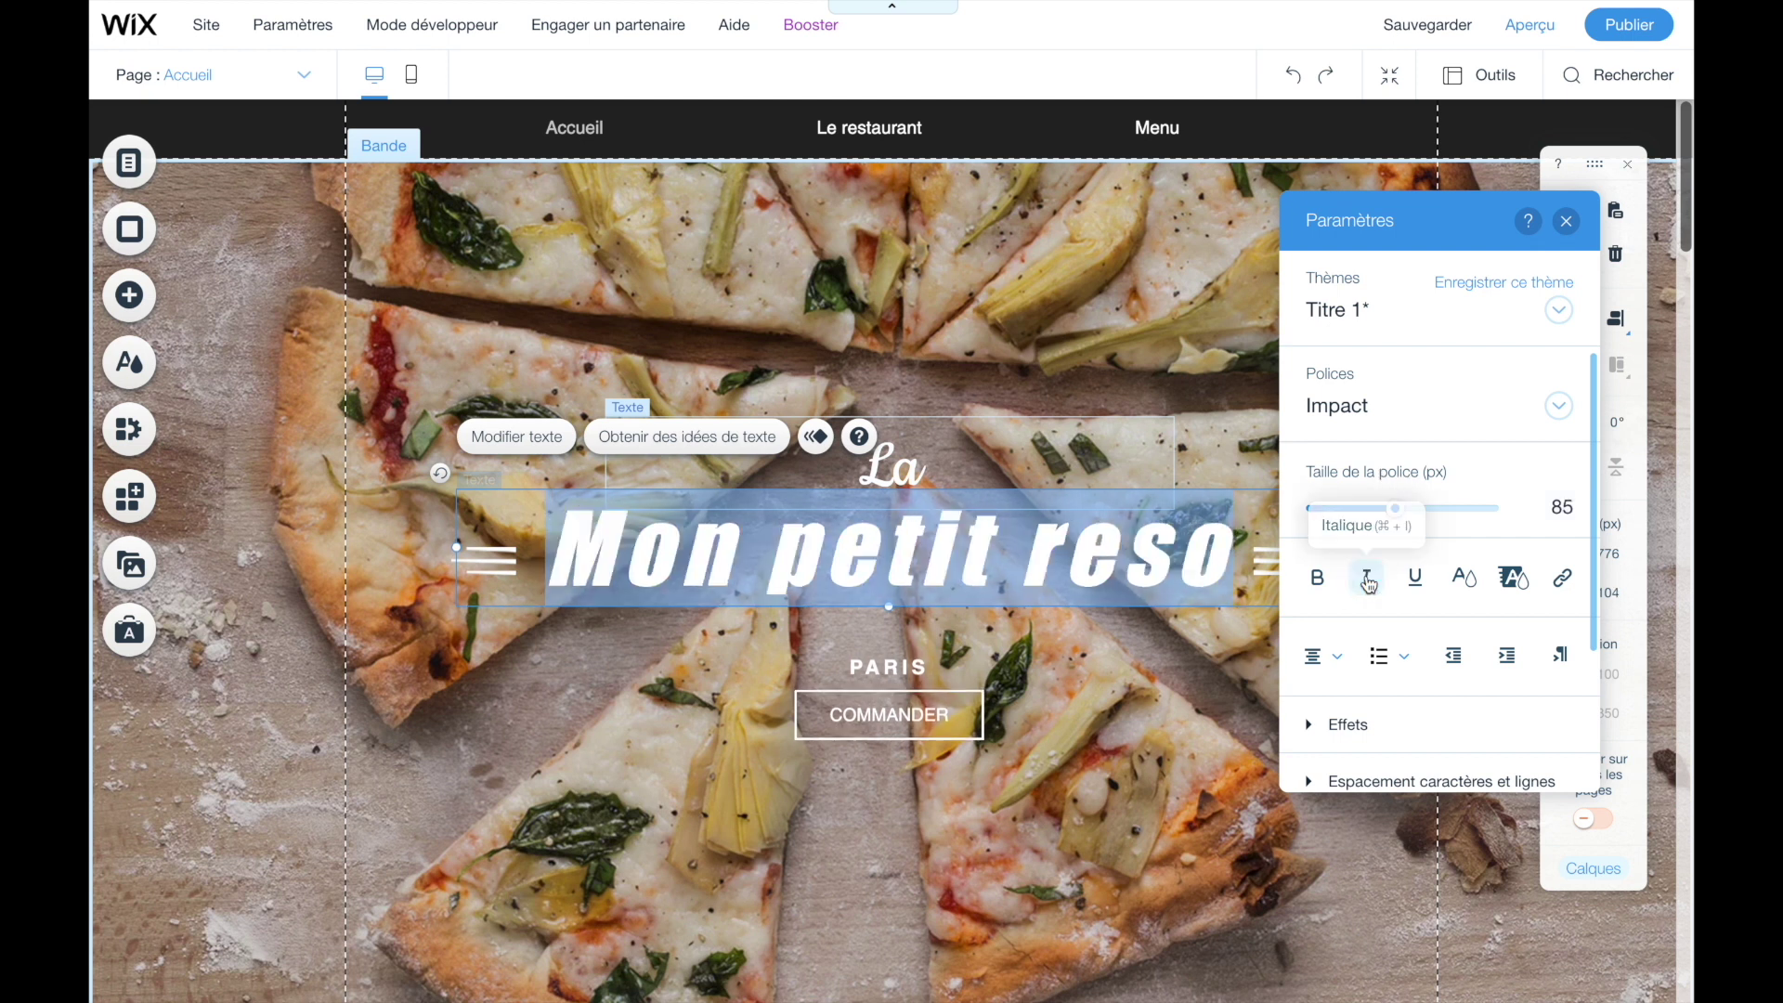
{"action": "left_click", "coordinate": [1369, 581]}
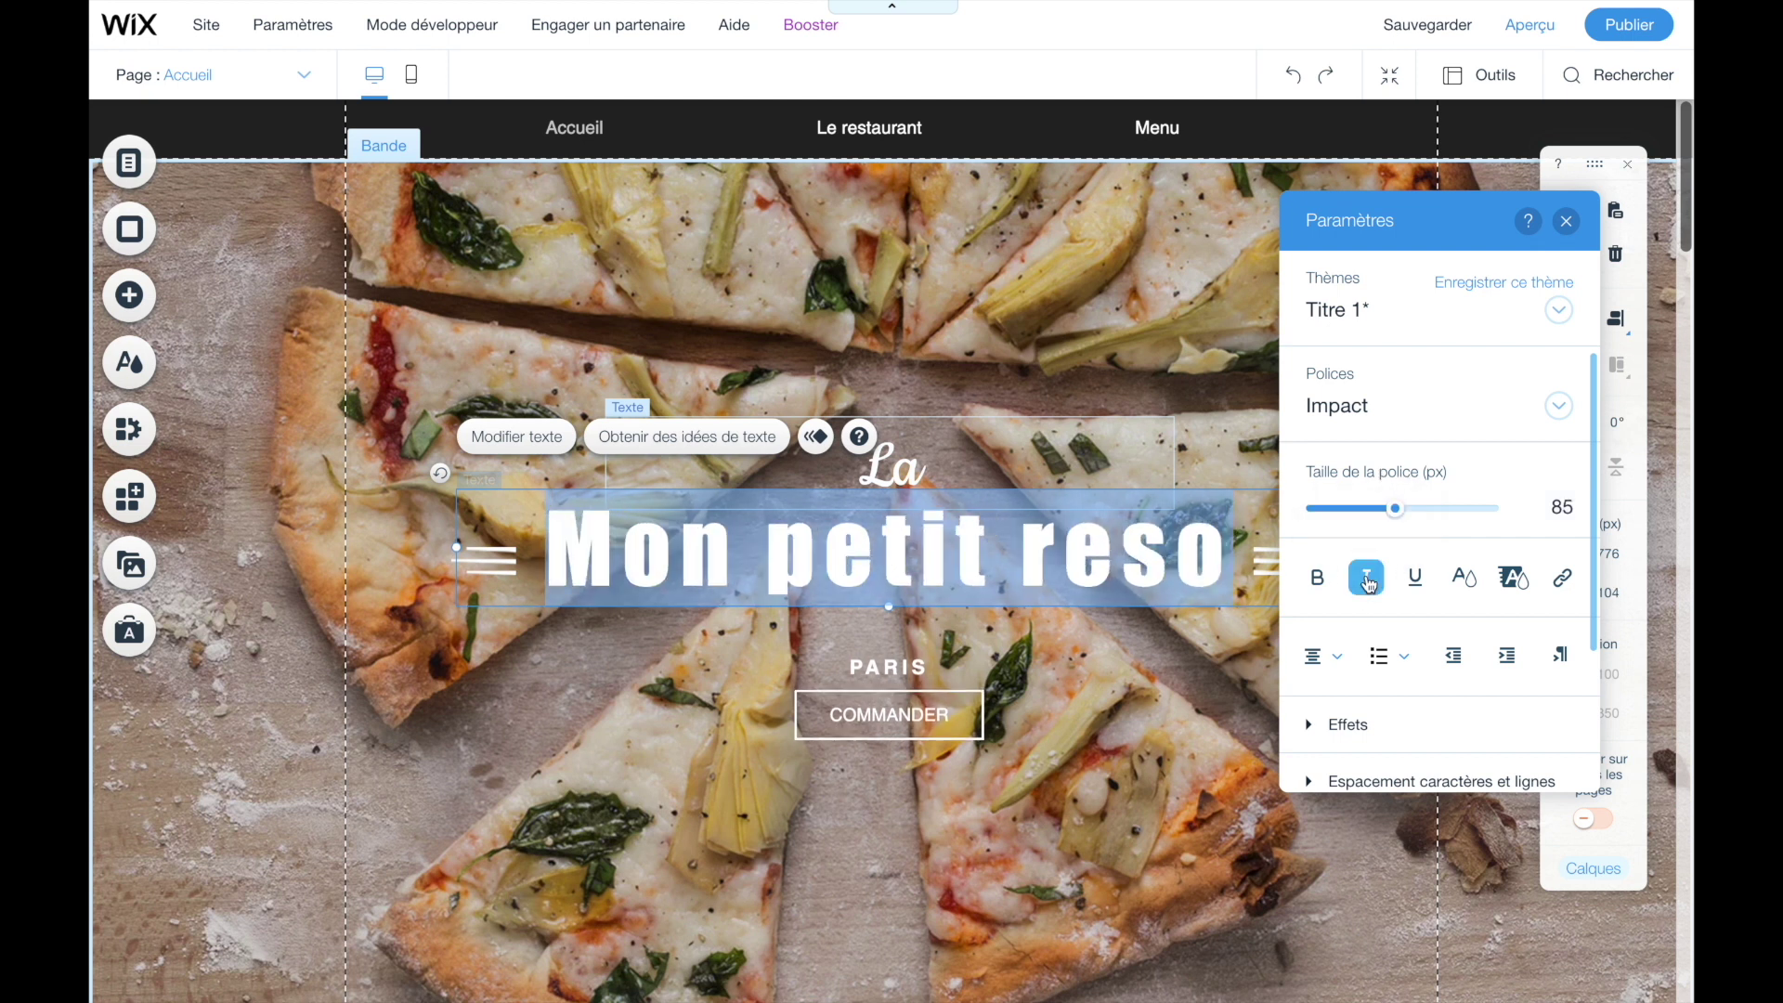
- Colour the title teal (#8DD1CA) and finish editing the text
{"action": "left_click", "coordinate": [1464, 578]}
{"action": "left_click", "coordinate": [1386, 444]}
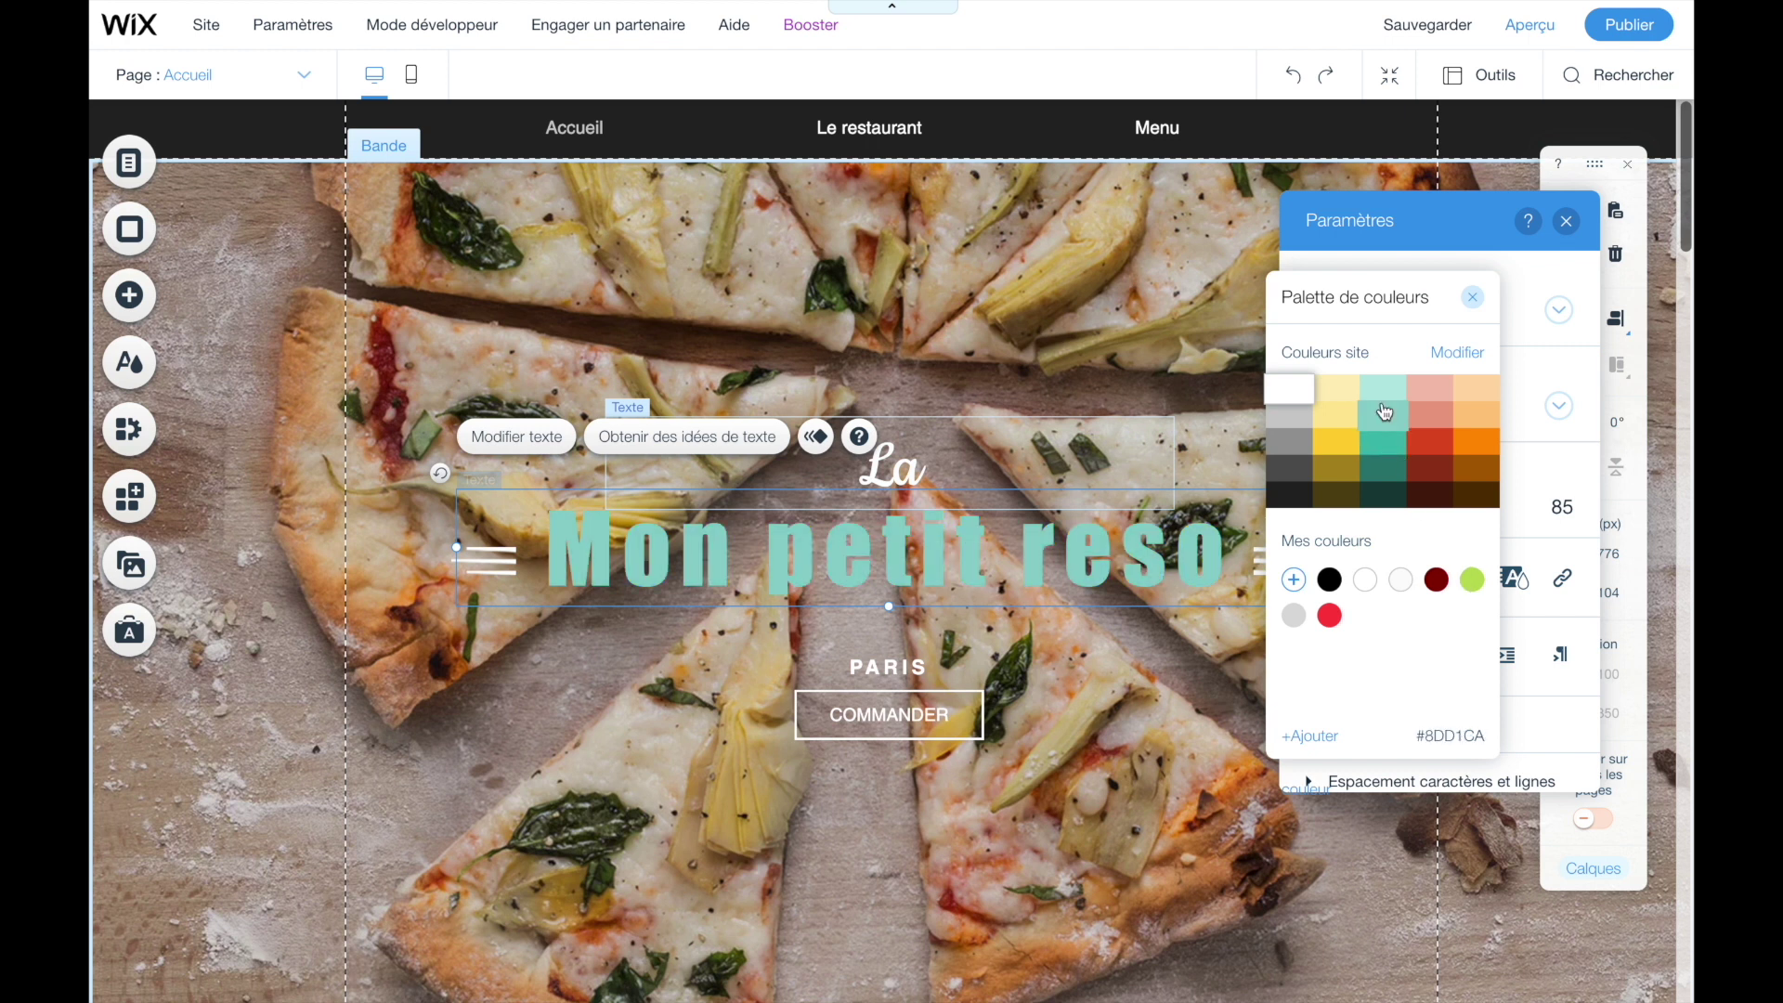
{"action": "left_click", "coordinate": [1325, 529]}
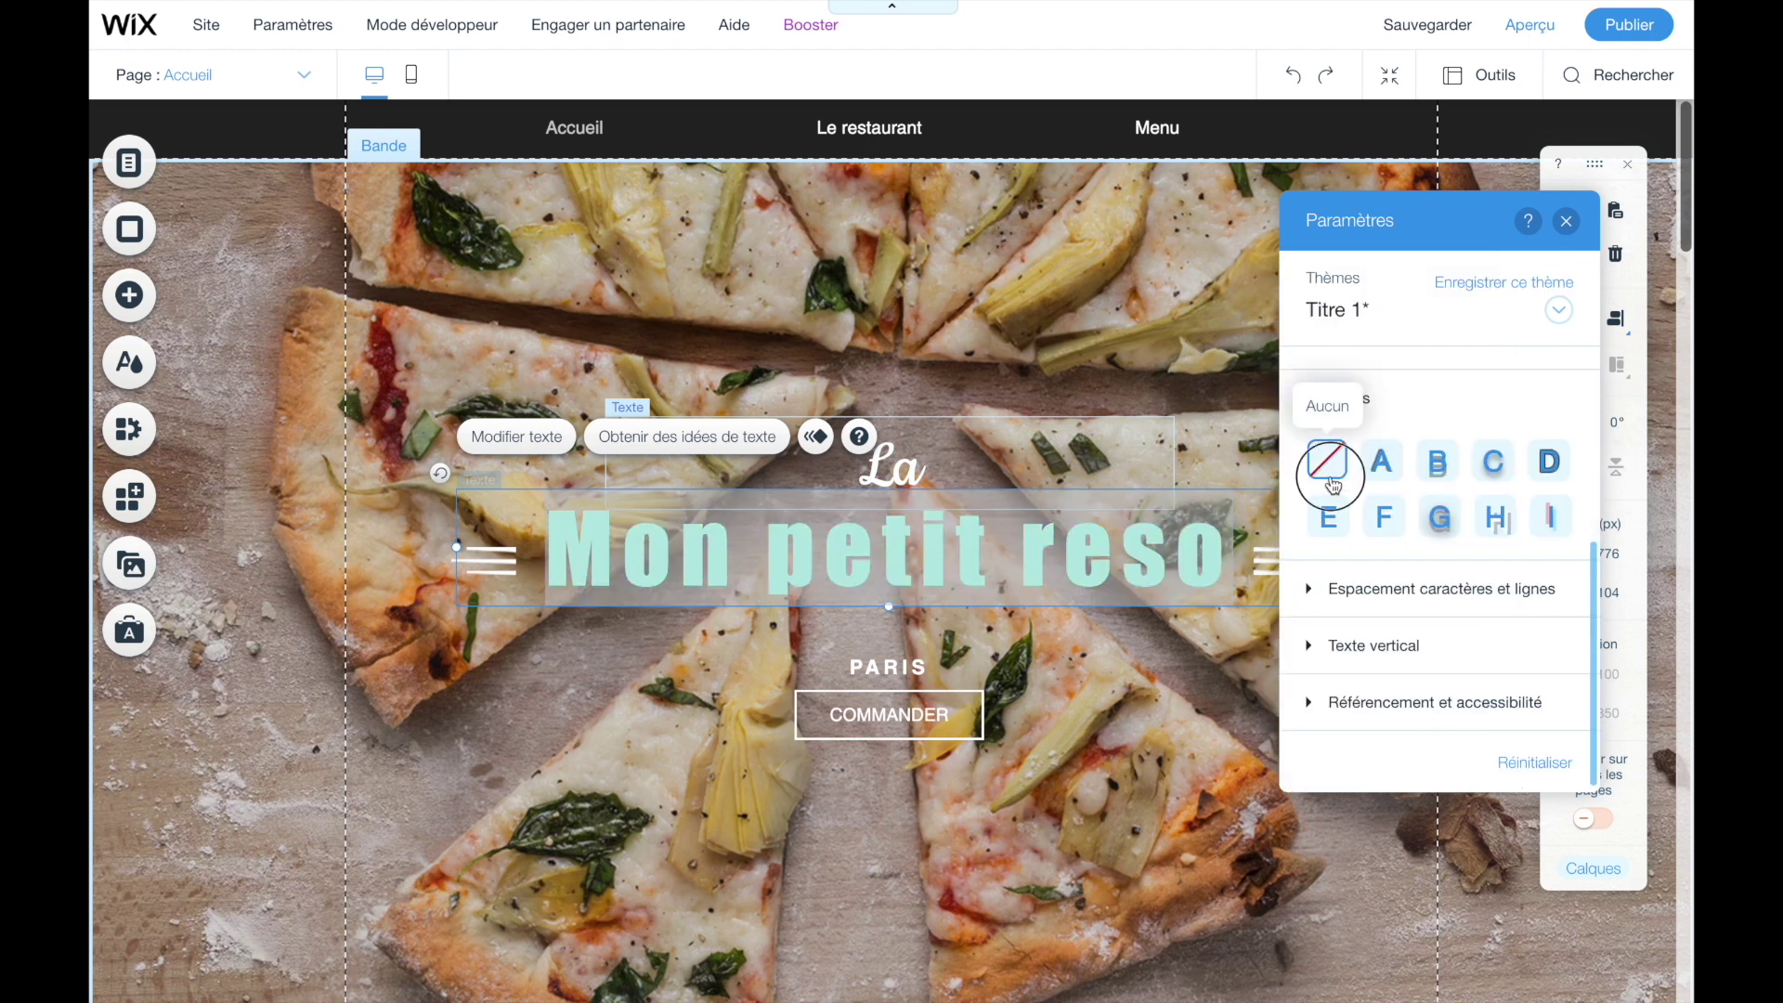
{"action": "left_click", "coordinate": [685, 372]}
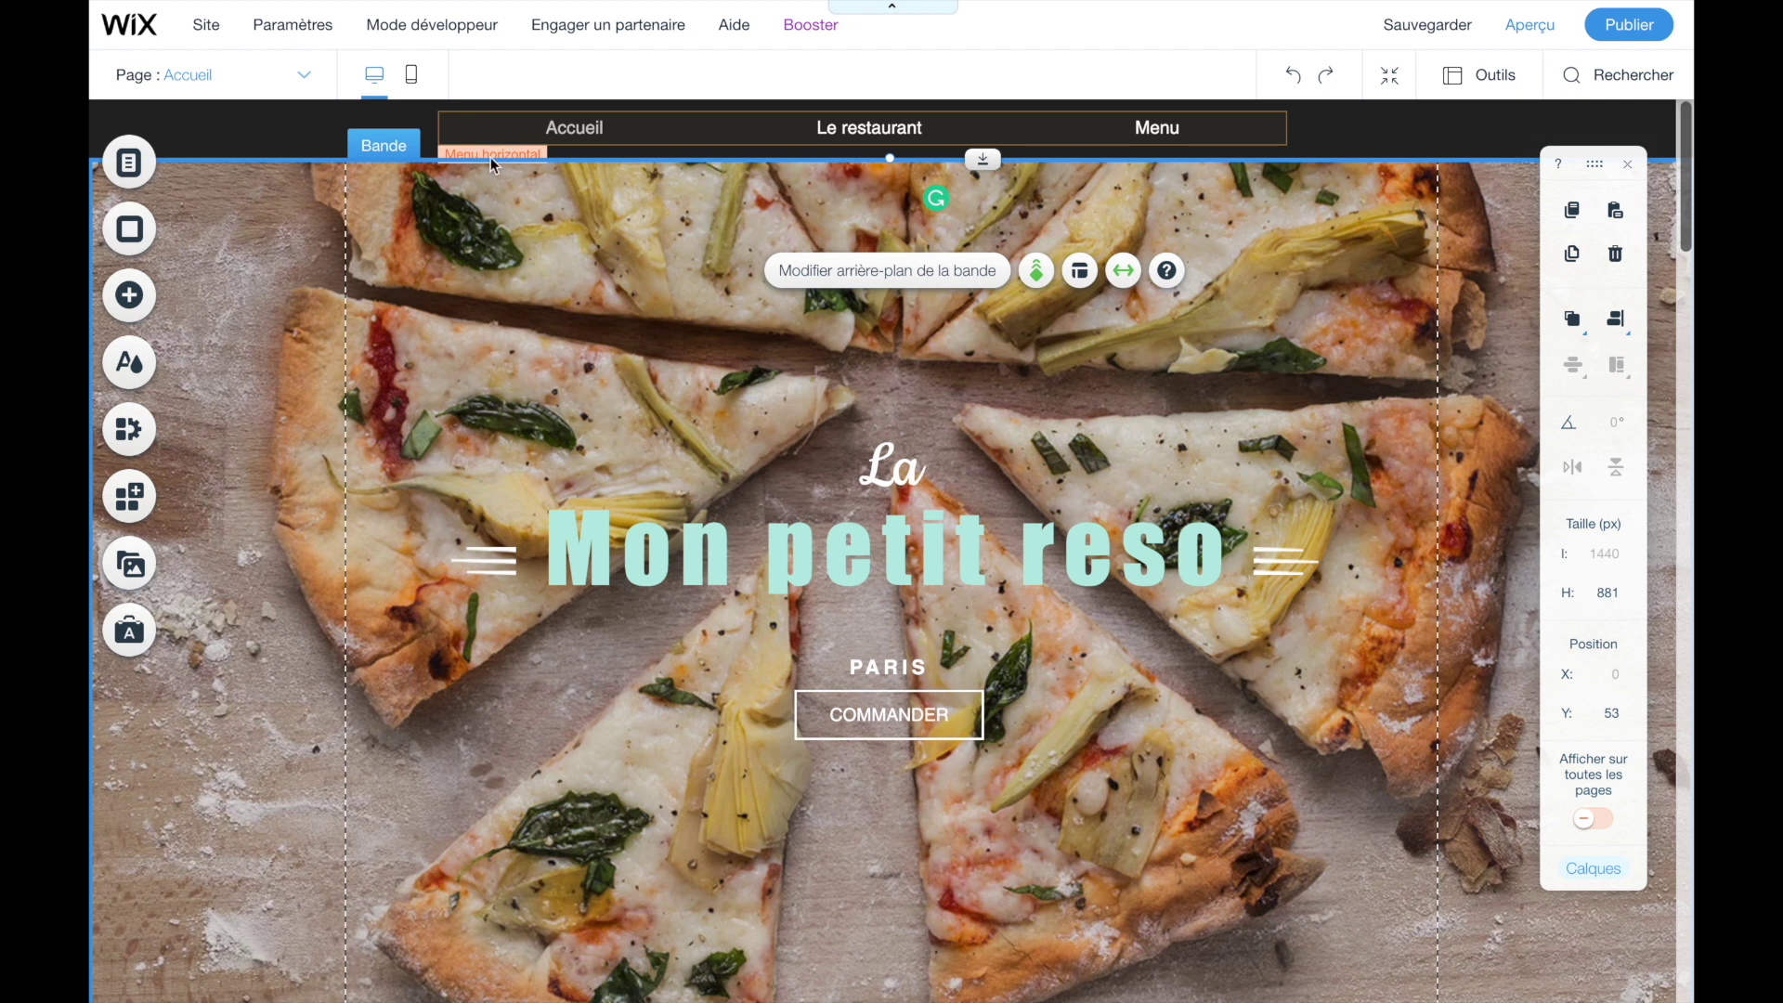
{"action": "scroll", "coordinate": [316, 585], "scroll_direction": "down", "scroll_amount": 2}
{"action": "scroll", "coordinate": [316, 584], "scroll_direction": "up", "scroll_amount": 2}
{"action": "left_click", "coordinate": [345, 323]}
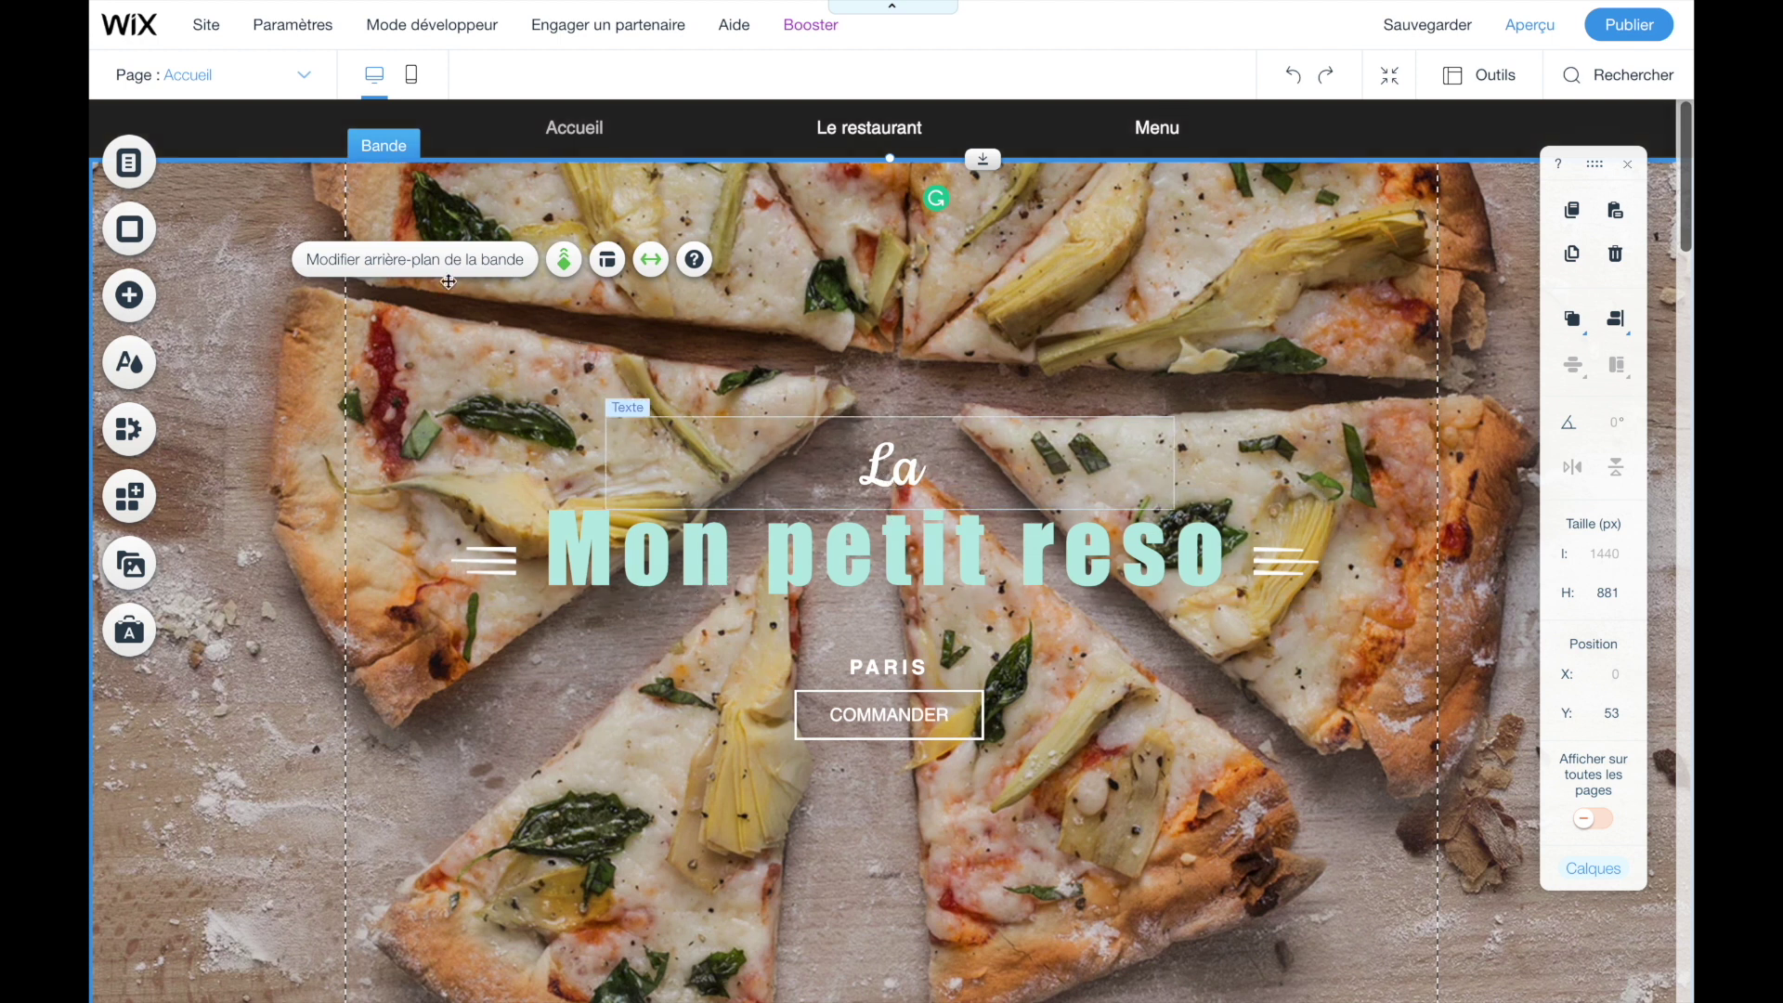
{"action": "left_click", "coordinate": [398, 348]}
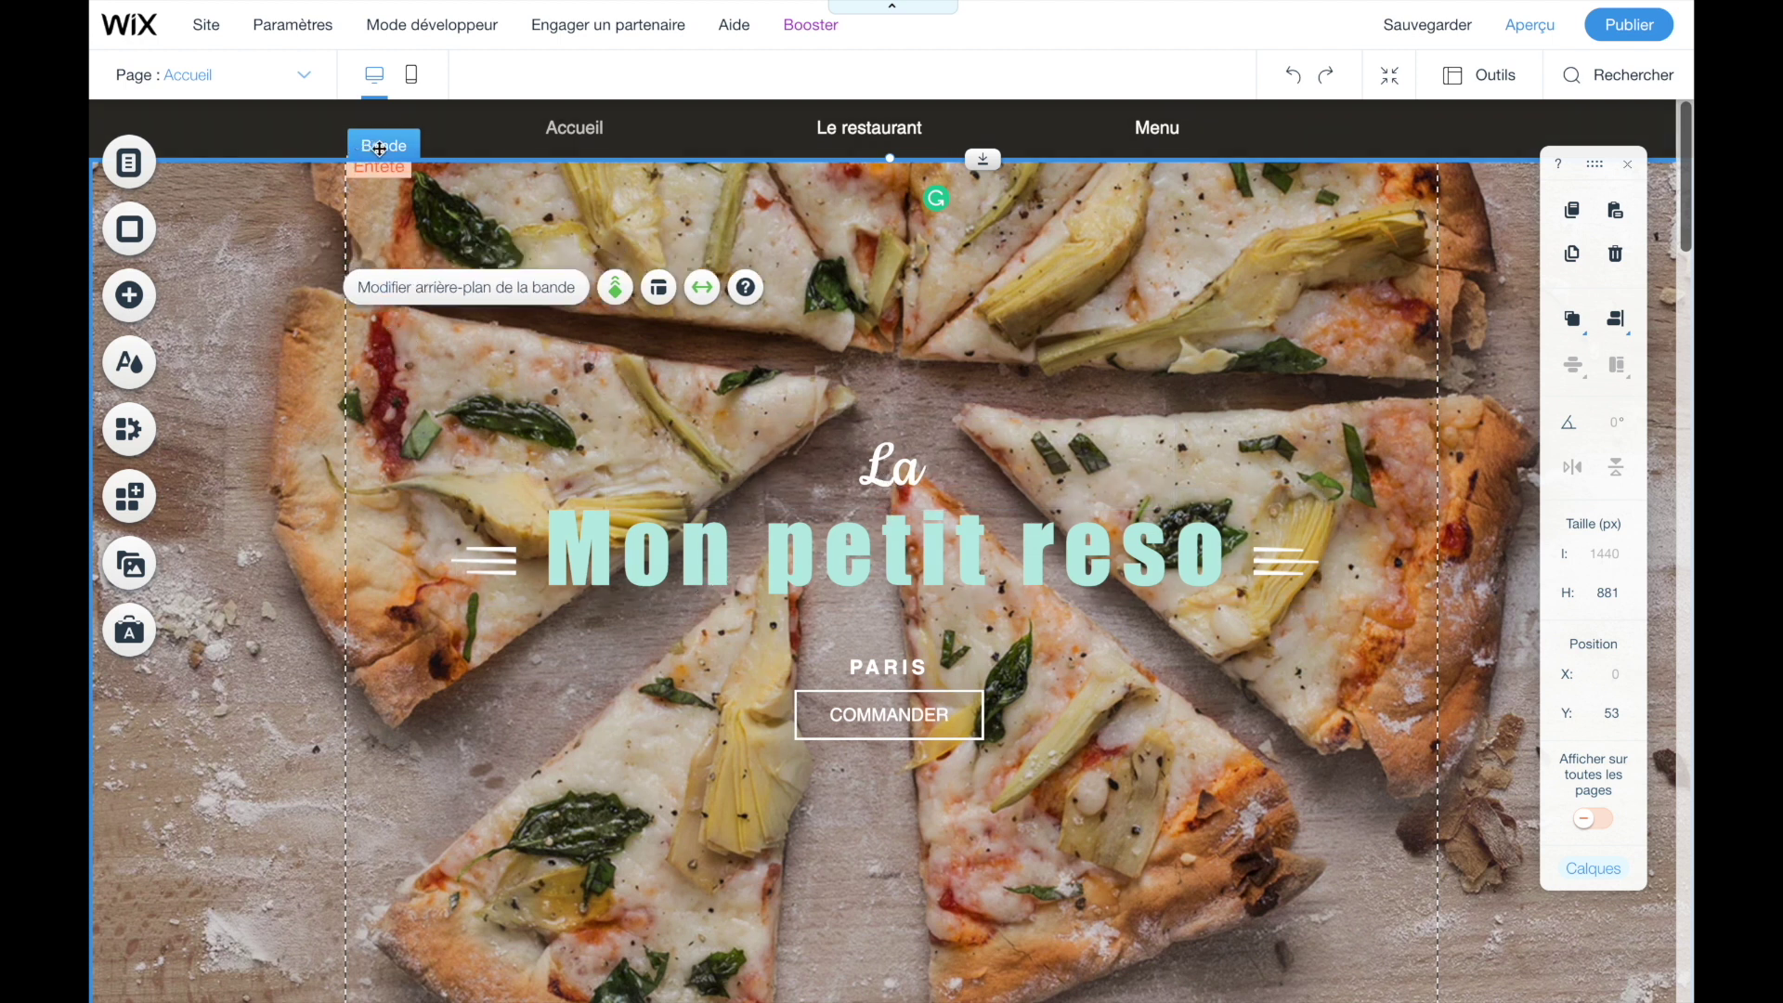
{"action": "scroll", "coordinate": [257, 225], "scroll_direction": "down", "scroll_amount": 5}
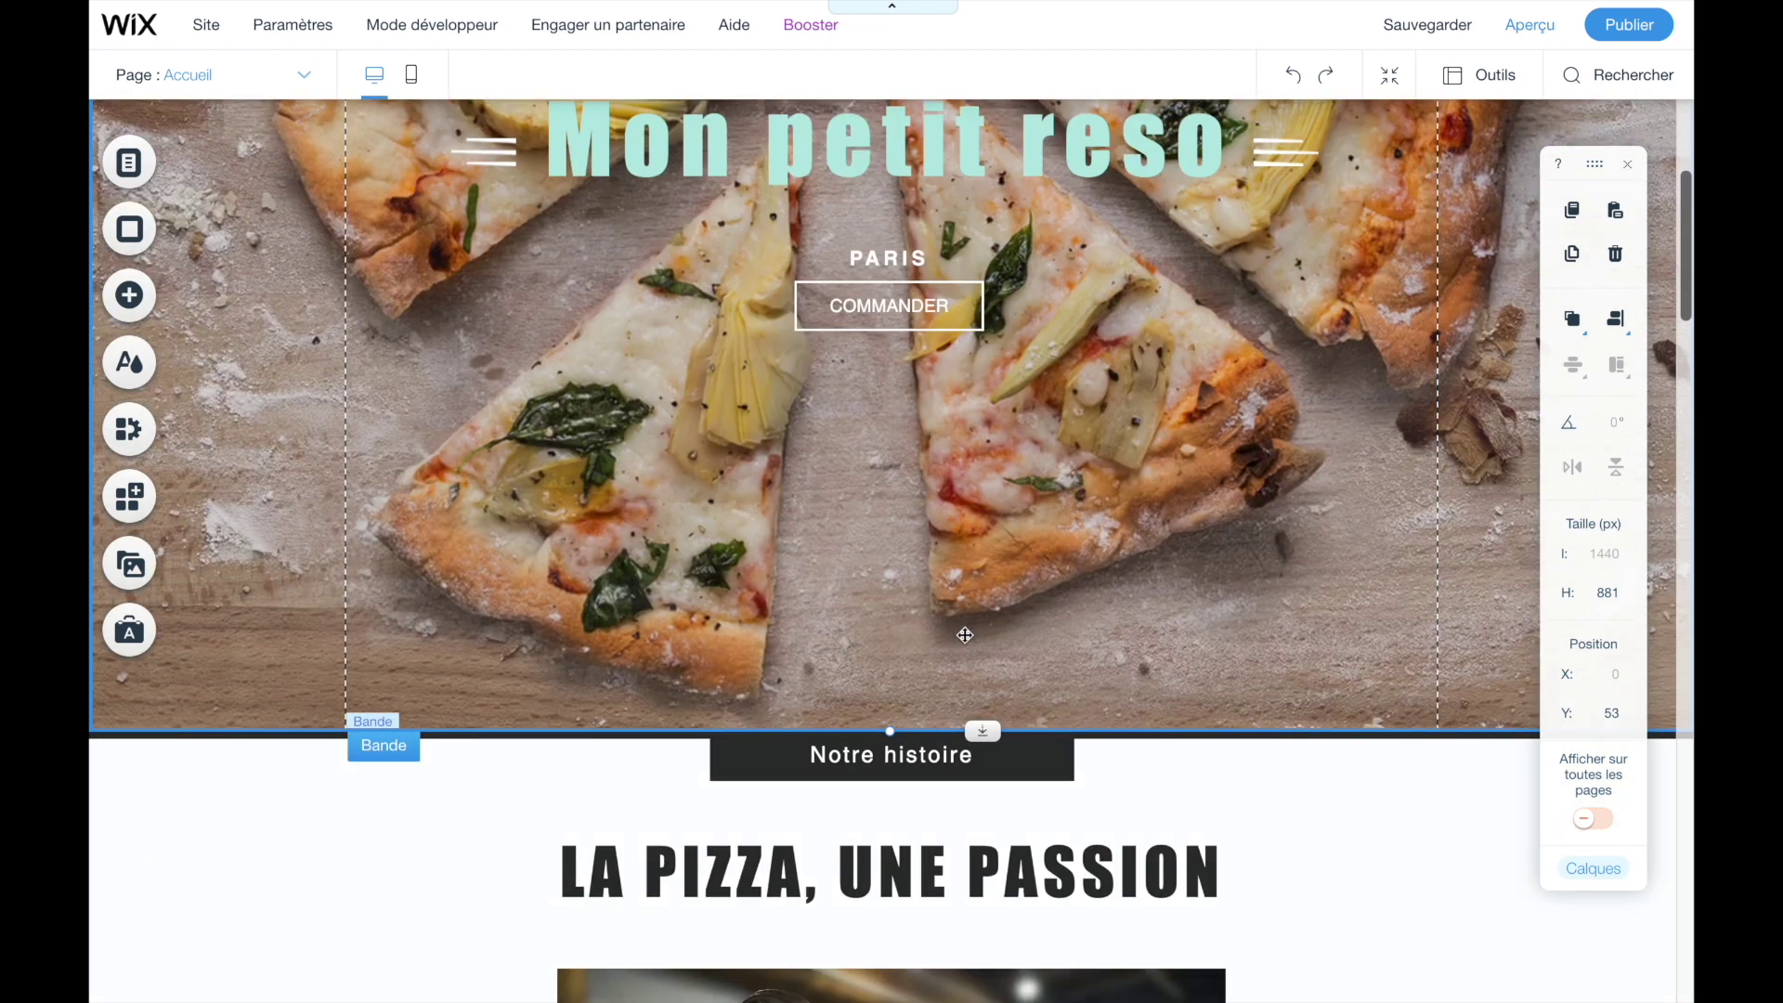
{"action": "scroll", "coordinate": [870, 508], "scroll_direction": "up", "scroll_amount": 5}
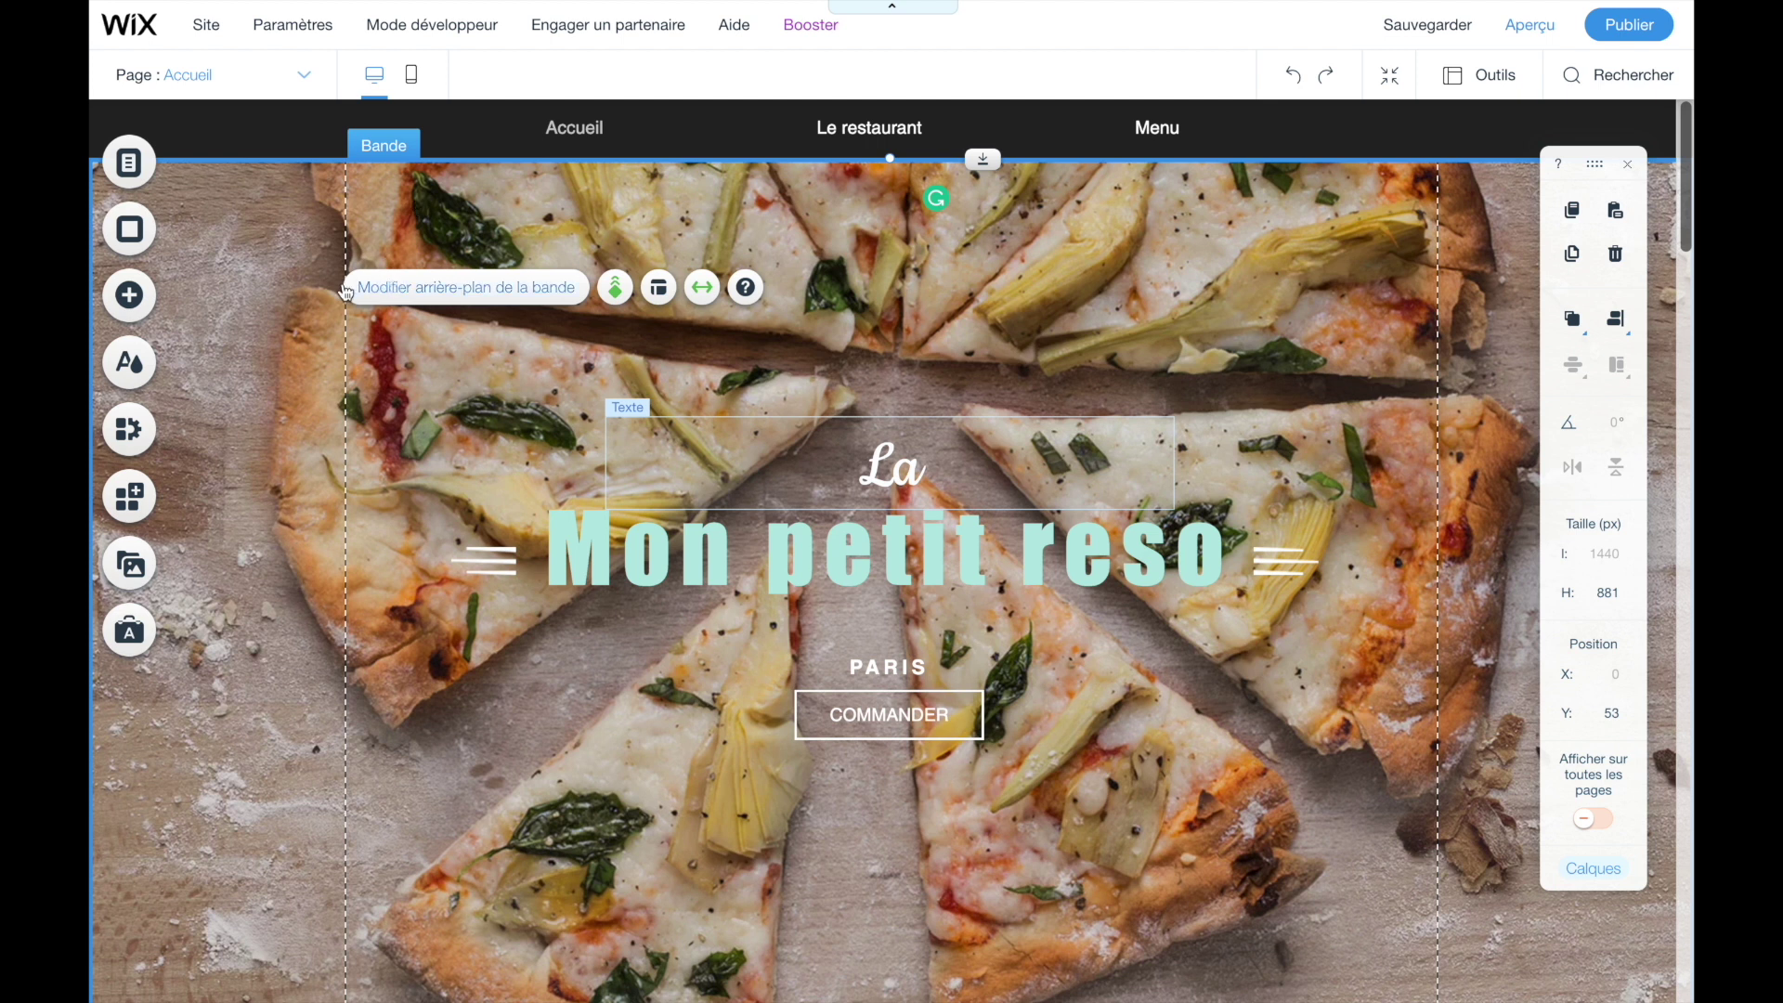
{"action": "left_click", "coordinate": [405, 288]}
- Open the Image option in the strip's background settings to browse Wix photos
{"action": "scroll", "coordinate": [1346, 477], "scroll_direction": "down", "scroll_amount": 5}
{"action": "scroll", "coordinate": [1485, 575], "scroll_direction": "down", "scroll_amount": 5}
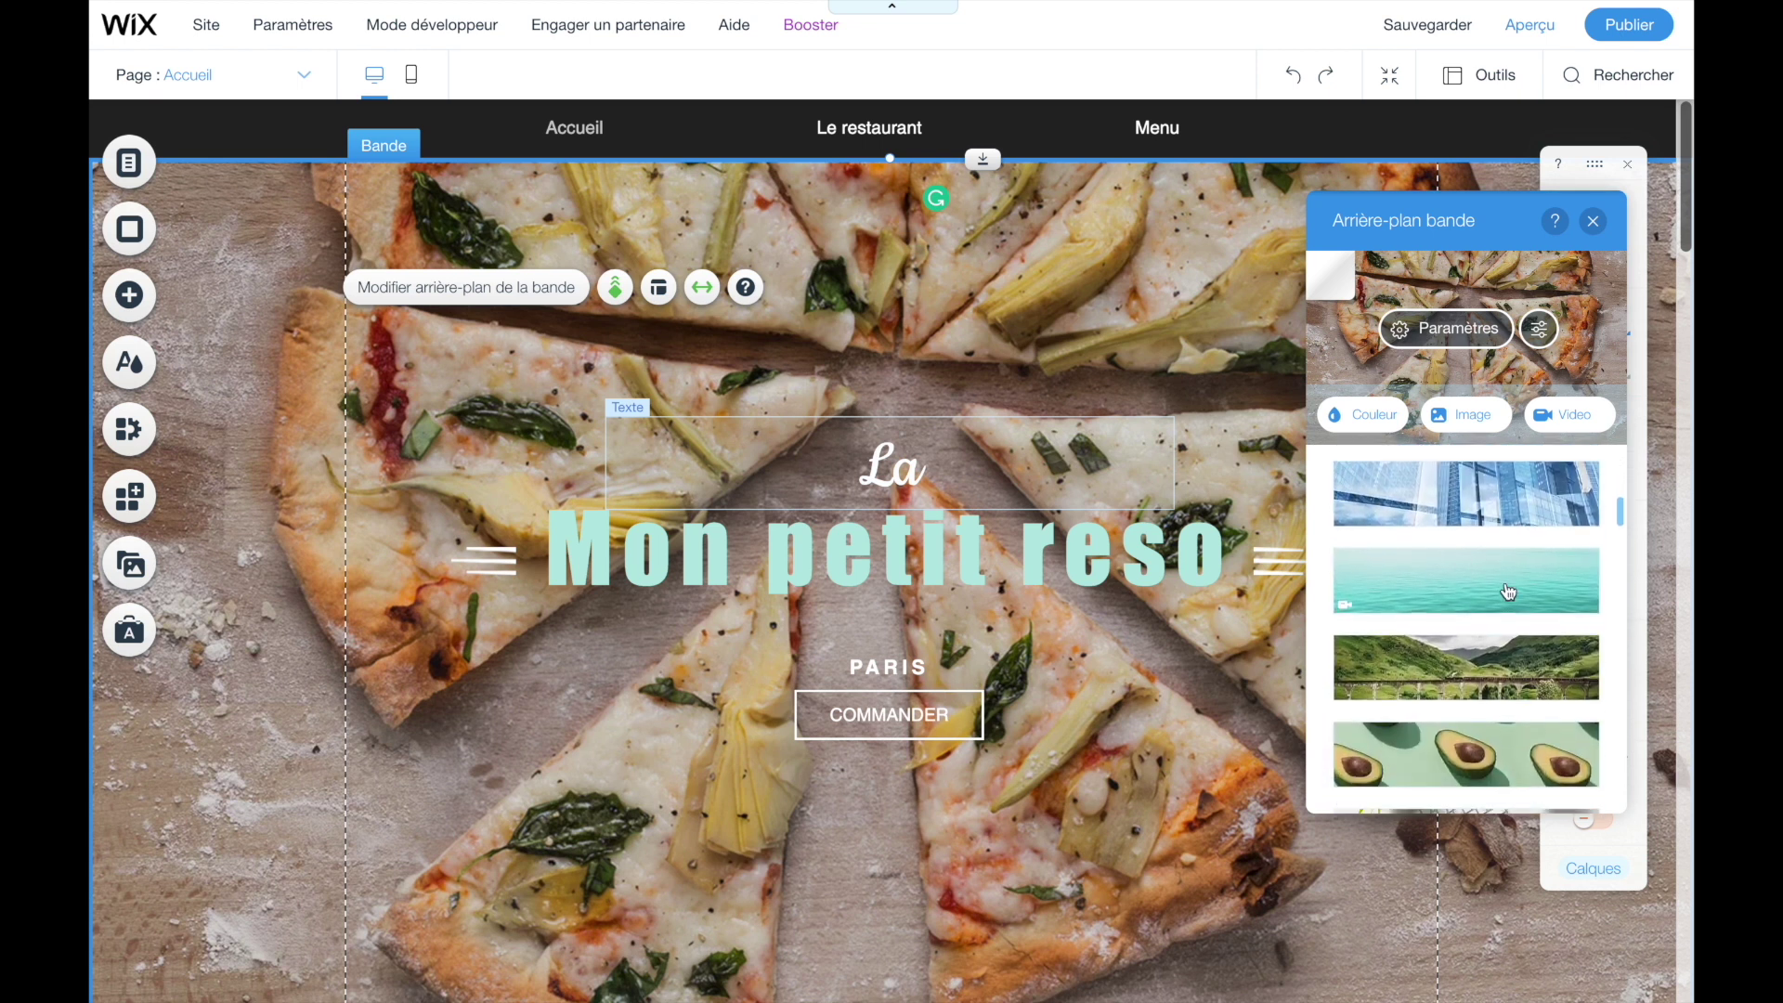
{"action": "mouse_move", "coordinate": [1509, 592]}
{"action": "scroll", "coordinate": [1509, 592], "scroll_direction": "down", "scroll_amount": 10}
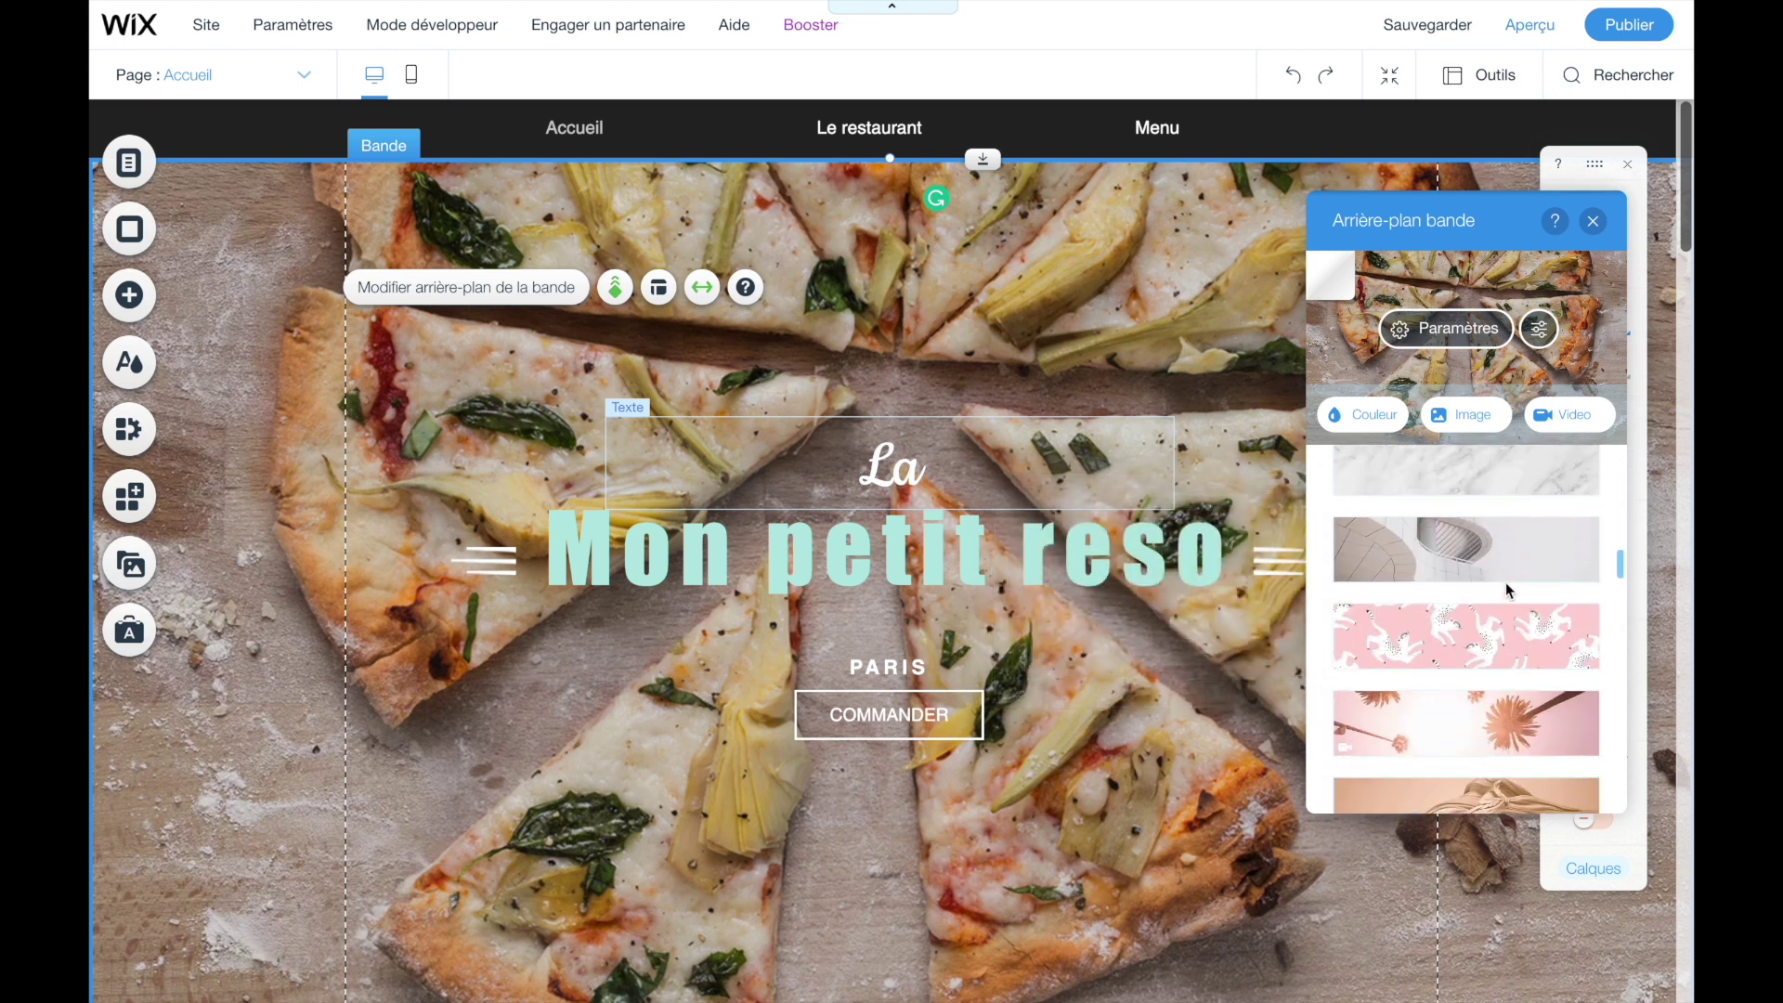
{"action": "scroll", "coordinate": [1506, 589], "scroll_direction": "up", "scroll_amount": 15}
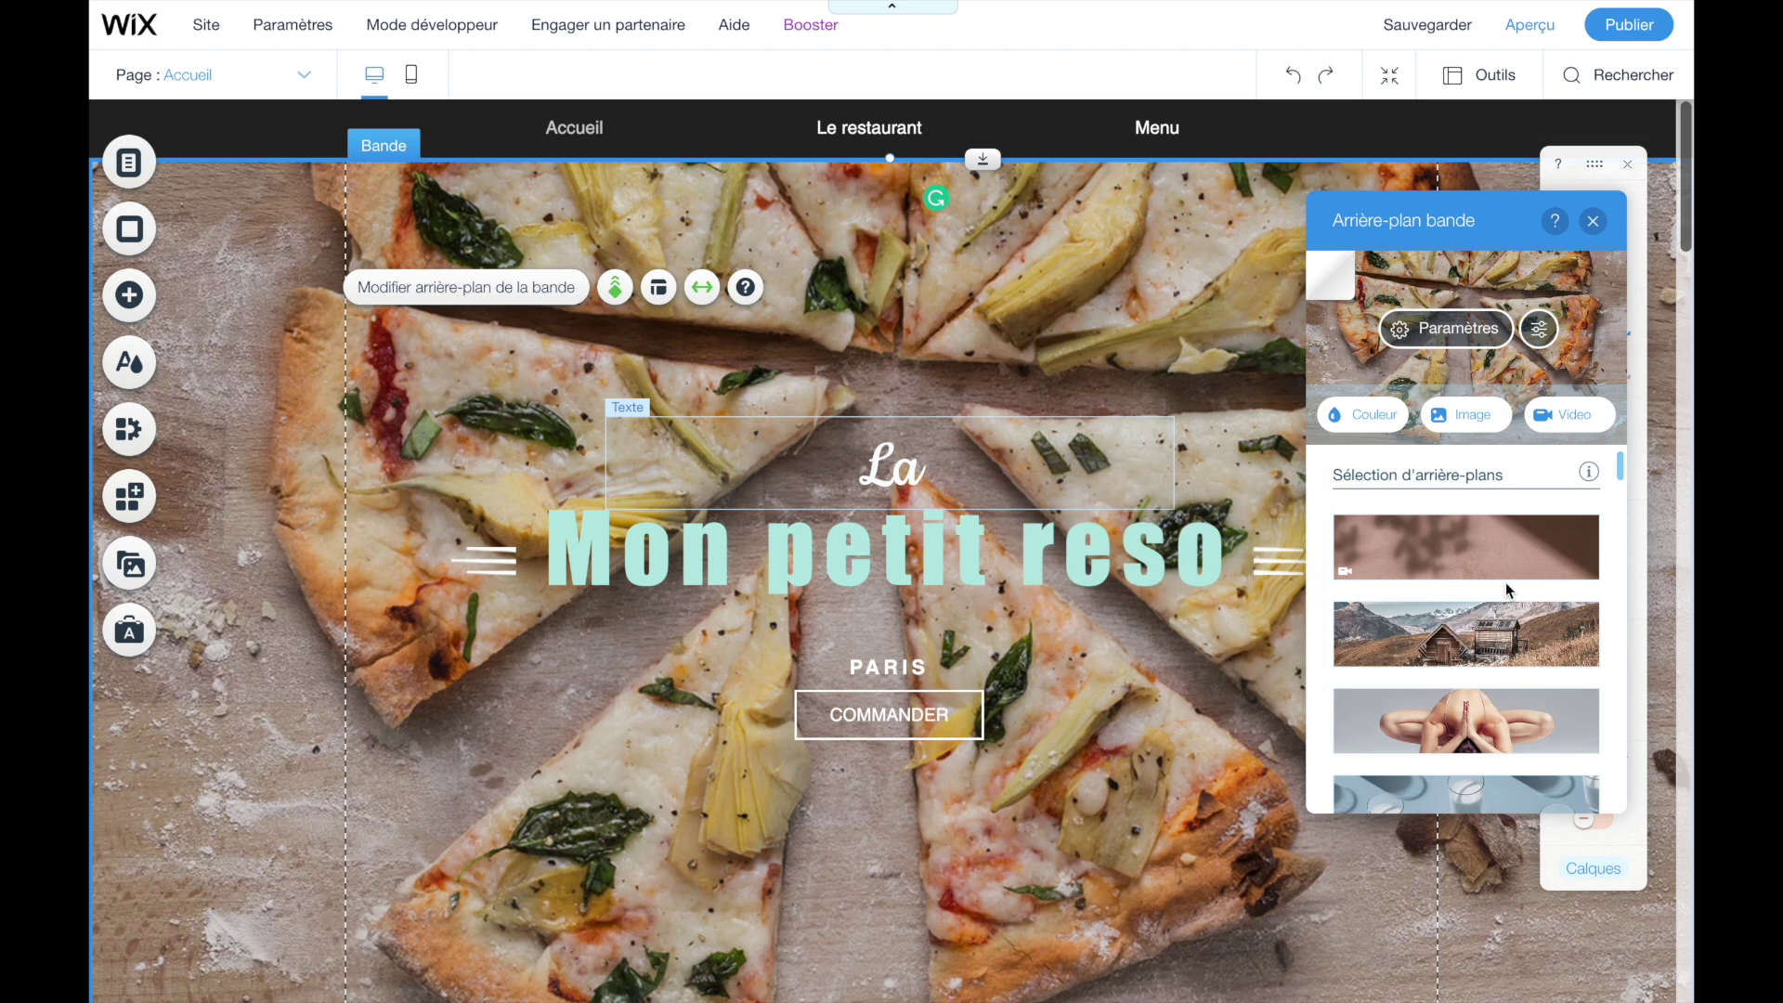
{"action": "left_click", "coordinate": [1461, 427]}
{"action": "left_click", "coordinate": [610, 129]}
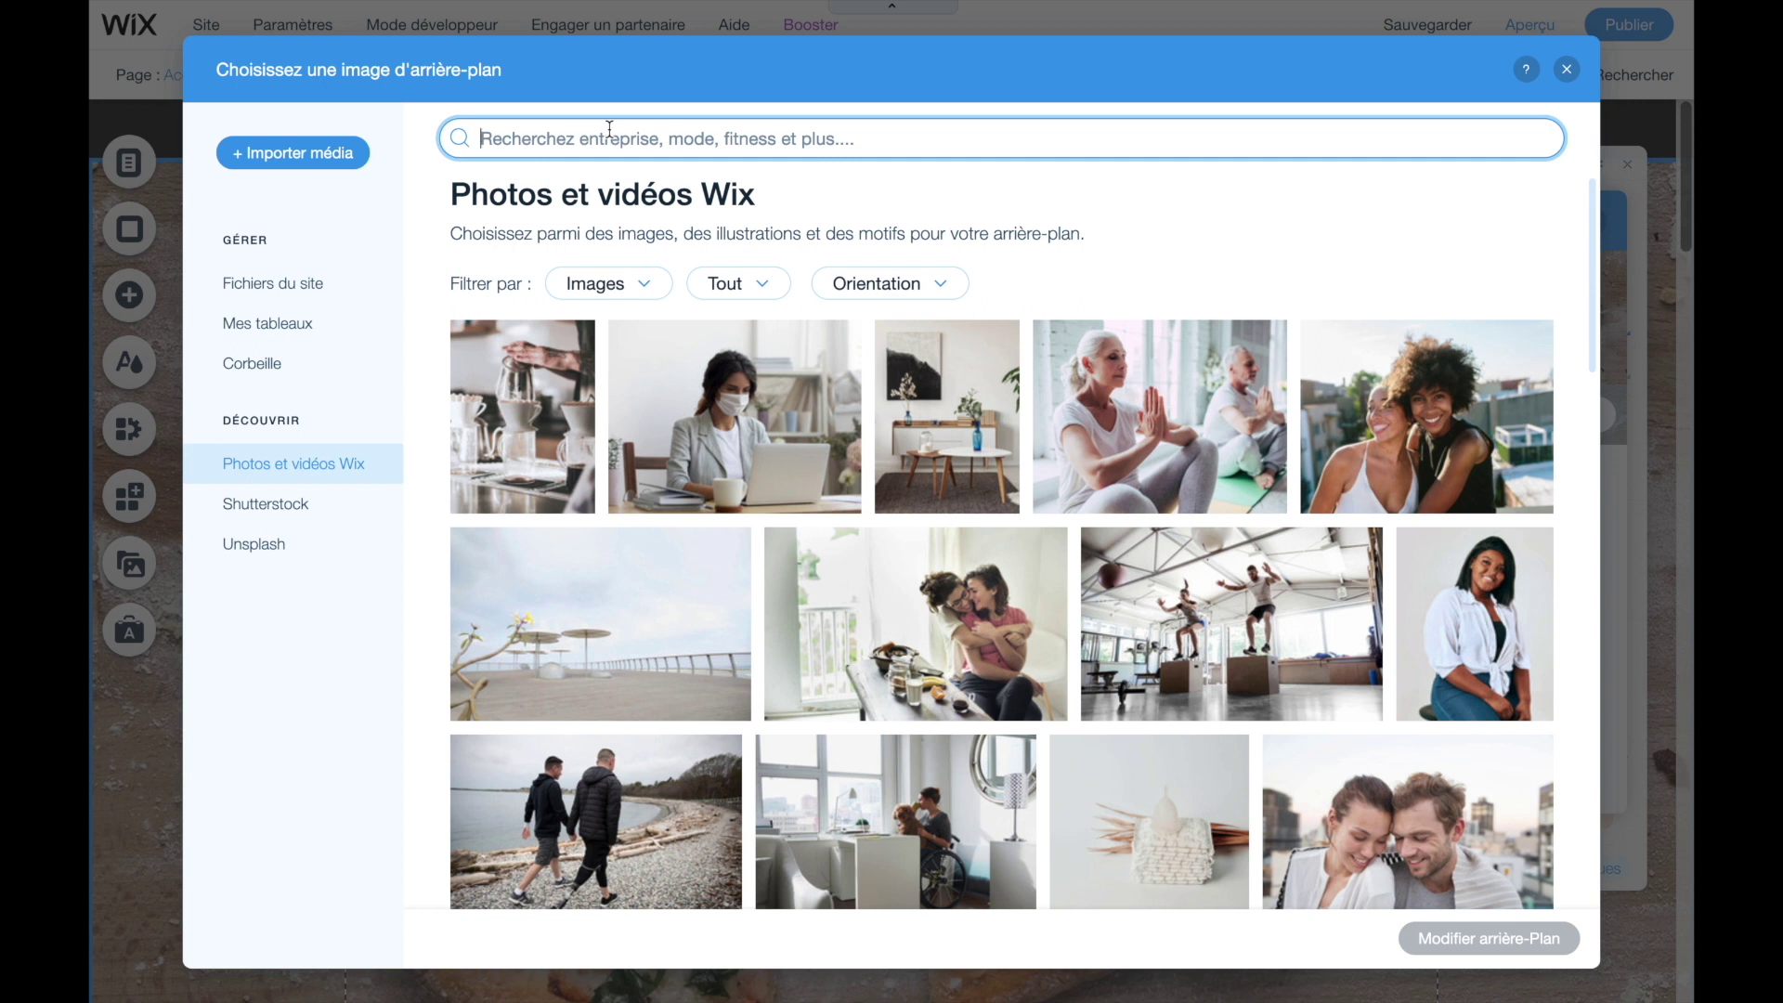
- Search Wix photos for 'restaurant' and apply the Intérieur du restaurant photo as strip background
{"action": "type", "text": "restaurant"}
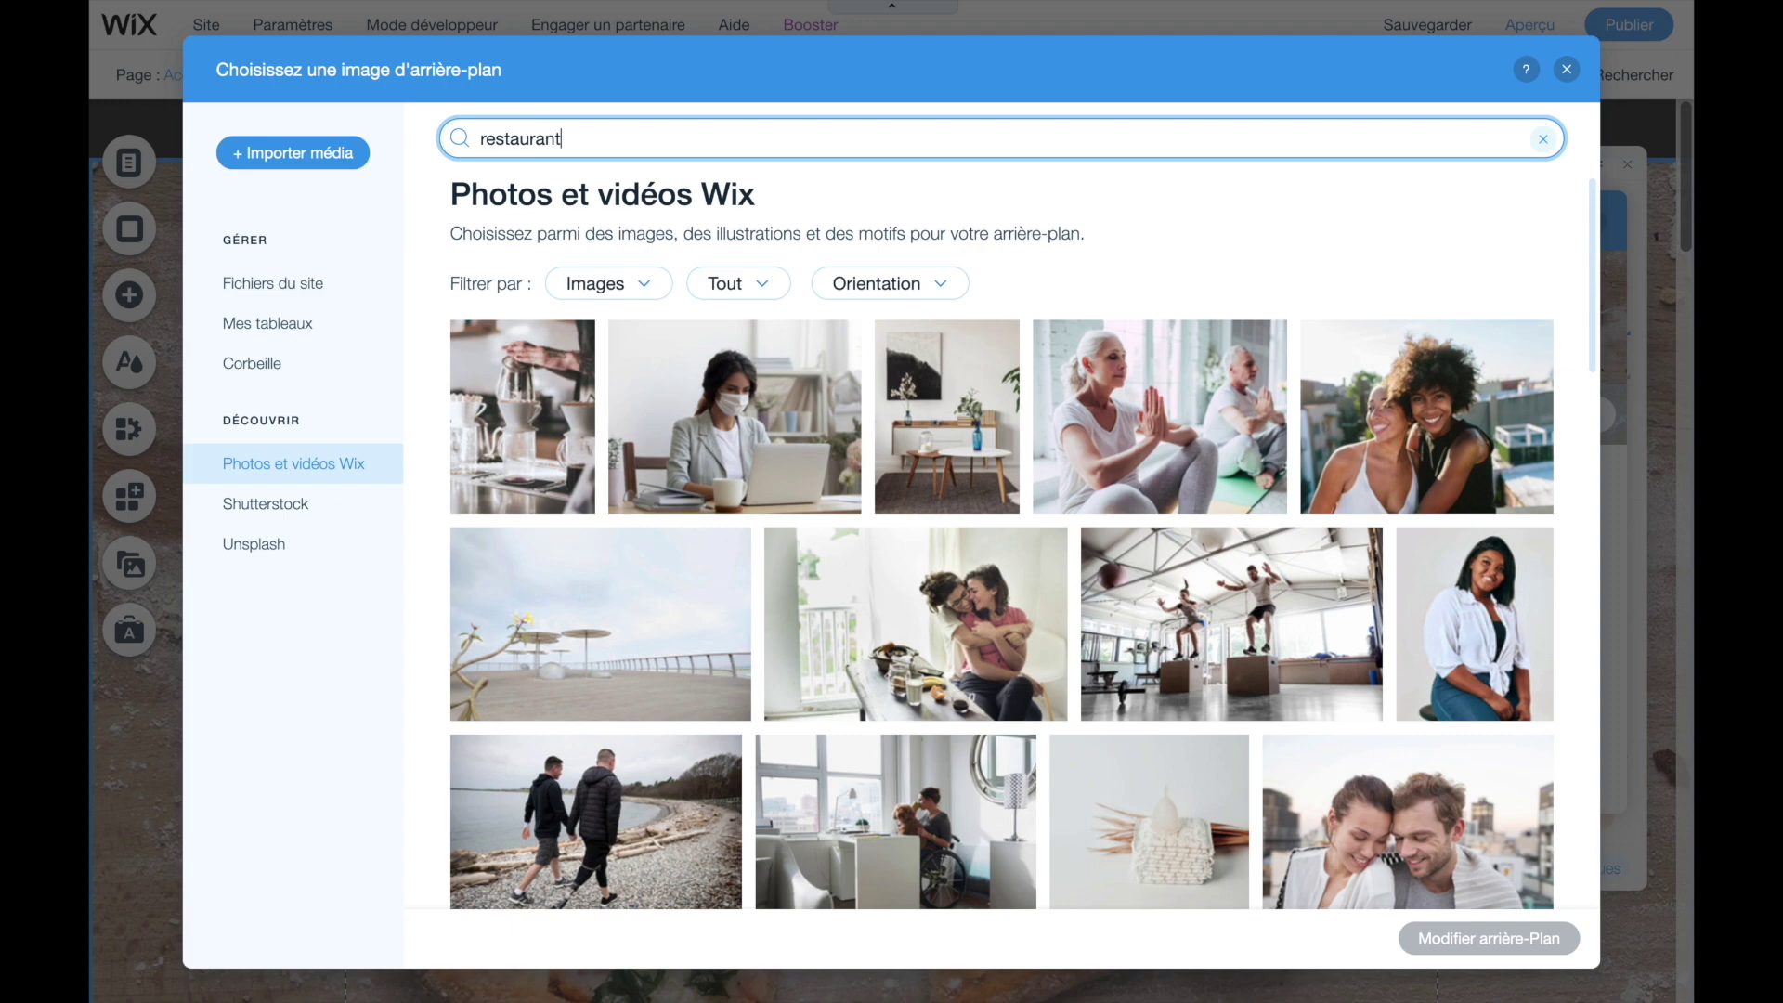
{"action": "key", "text": "Return"}
{"action": "scroll", "coordinate": [959, 510], "scroll_direction": "down", "scroll_amount": 5}
{"action": "scroll", "coordinate": [959, 510], "scroll_direction": "down", "scroll_amount": 5}
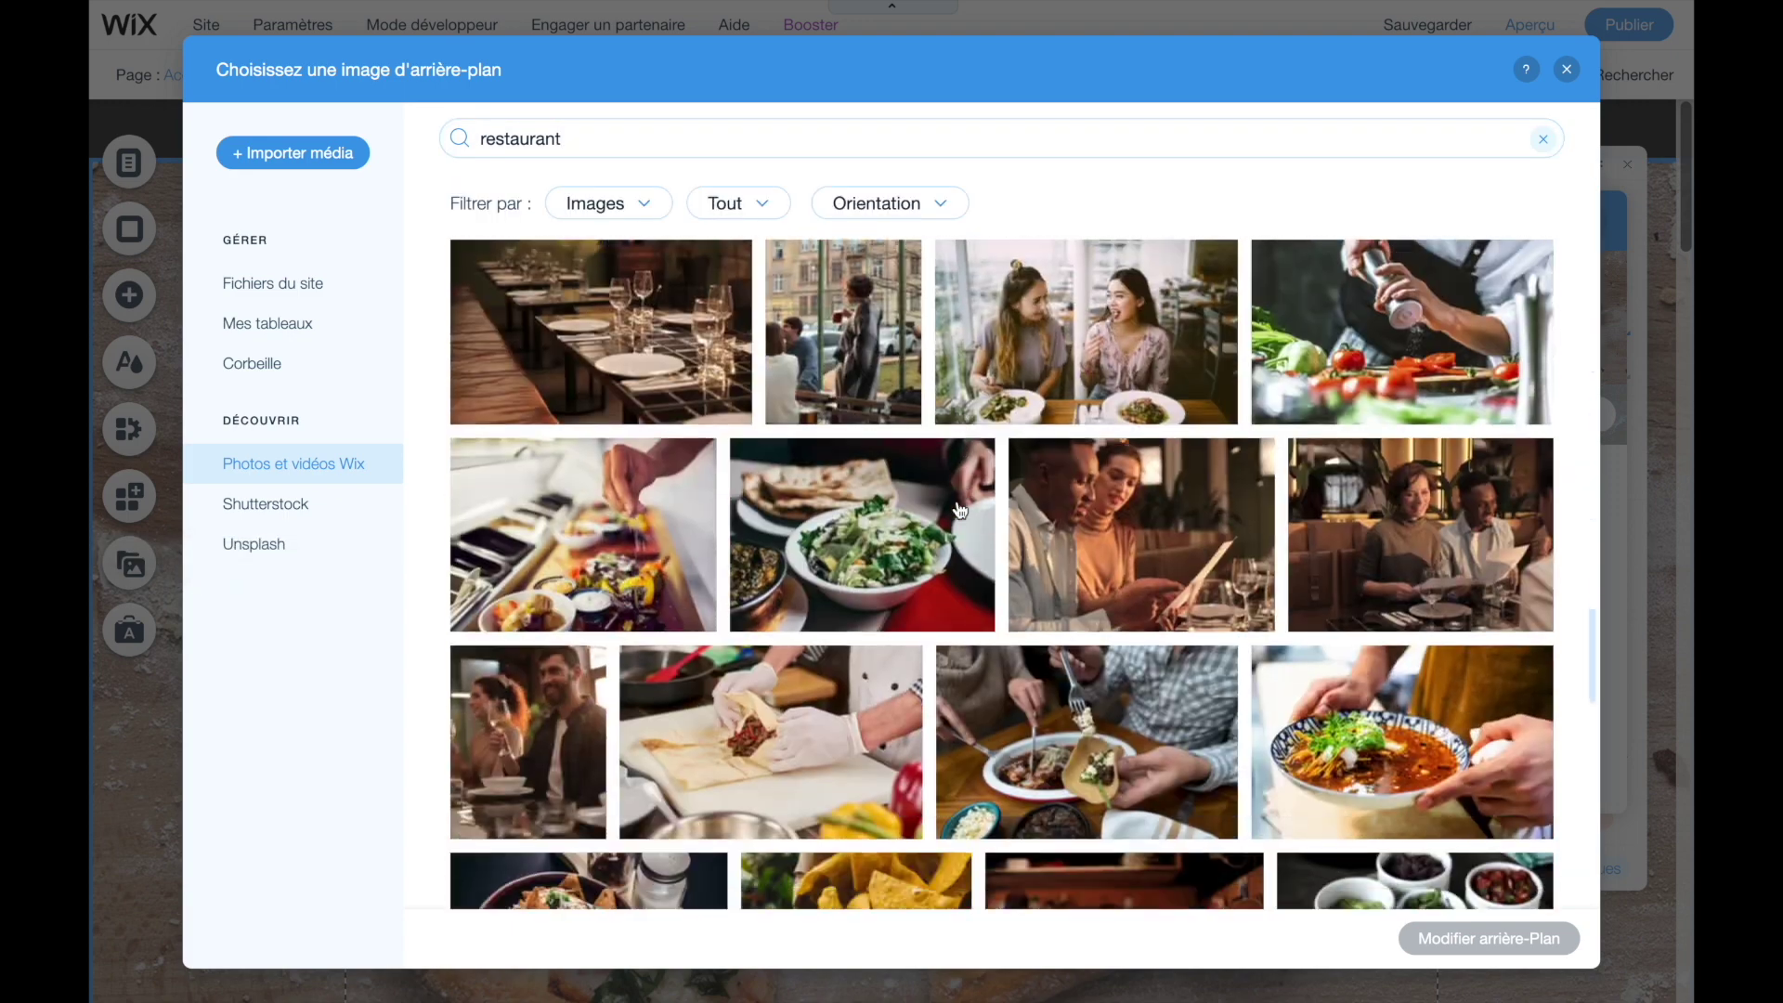
{"action": "scroll", "coordinate": [959, 510], "scroll_direction": "up", "scroll_amount": 10}
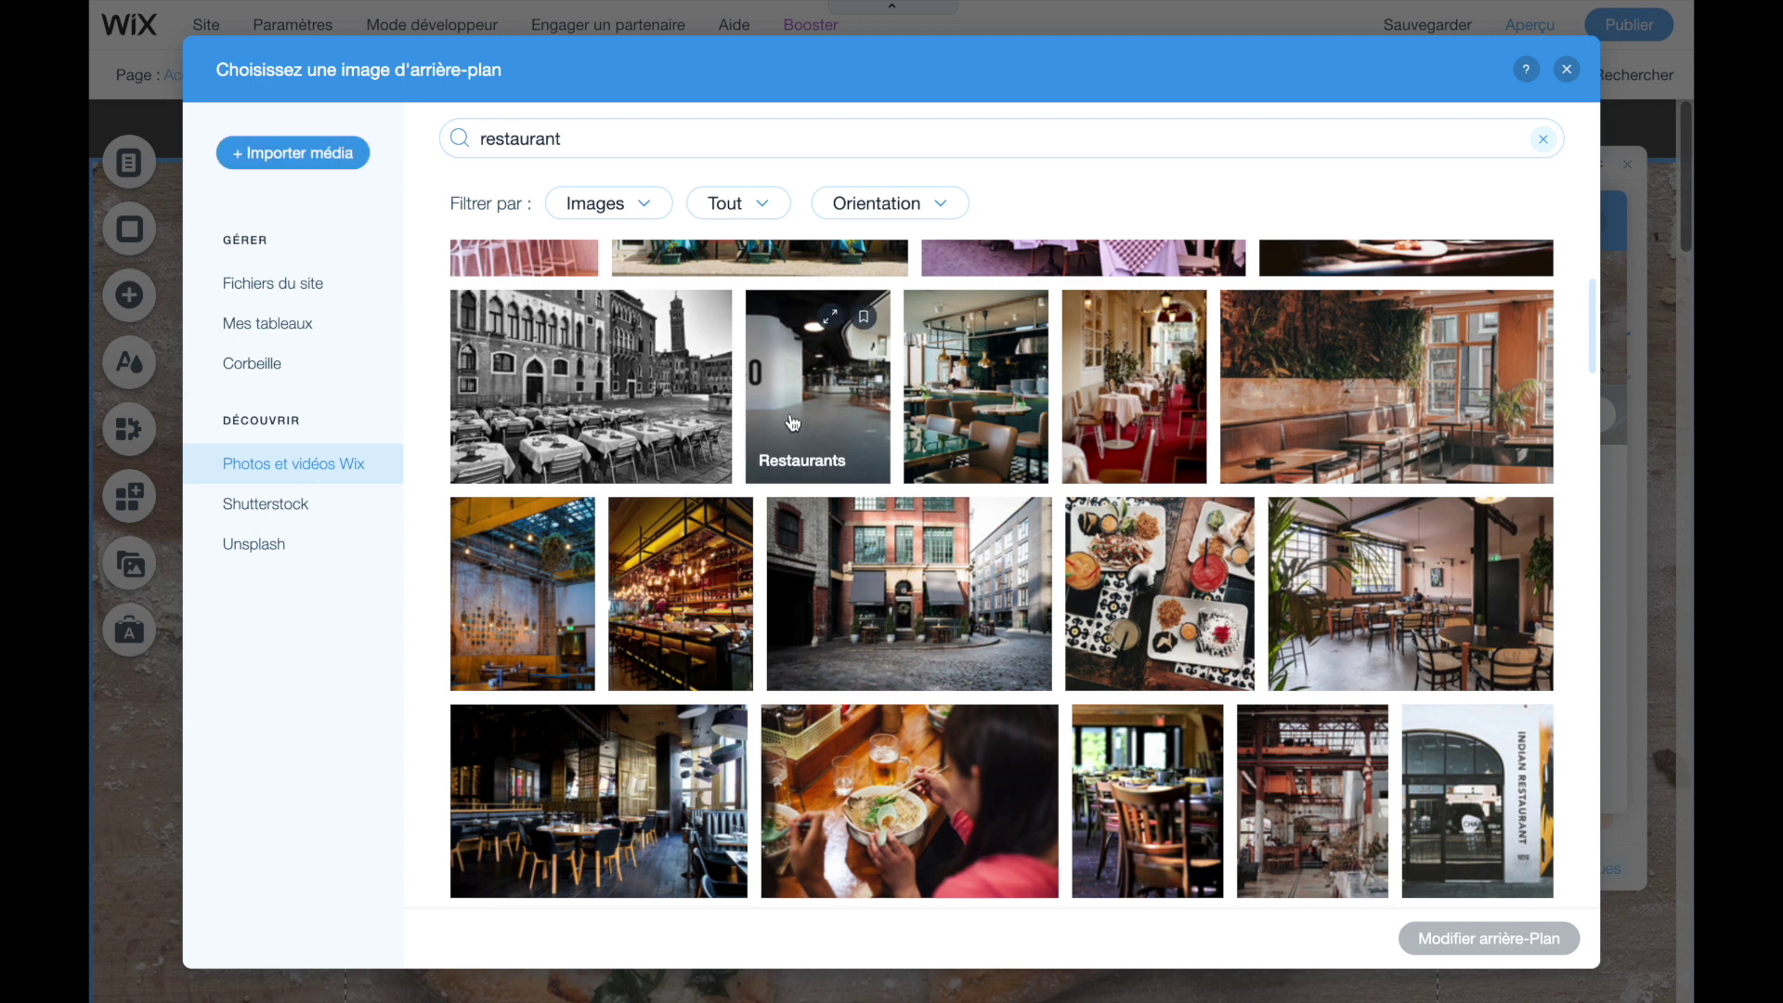
{"action": "scroll", "coordinate": [792, 422], "scroll_direction": "down", "scroll_amount": 5}
{"action": "scroll", "coordinate": [792, 422], "scroll_direction": "down", "scroll_amount": 1}
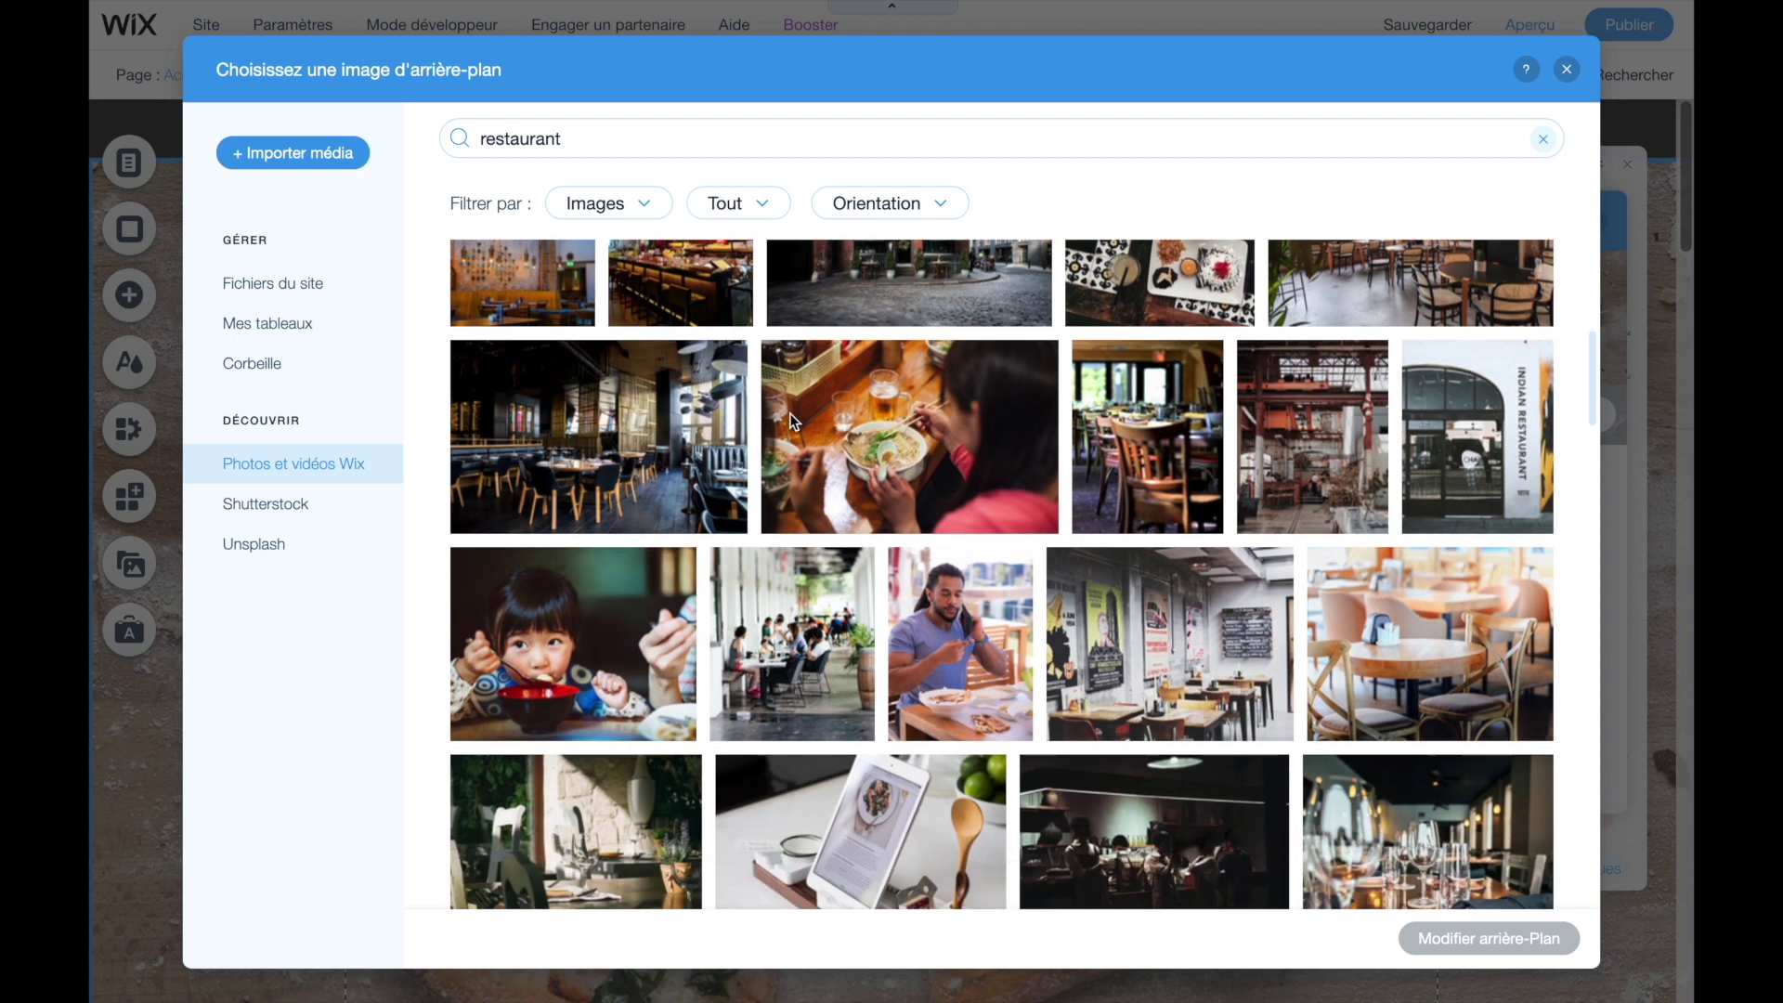
{"action": "left_click", "coordinate": [544, 401]}
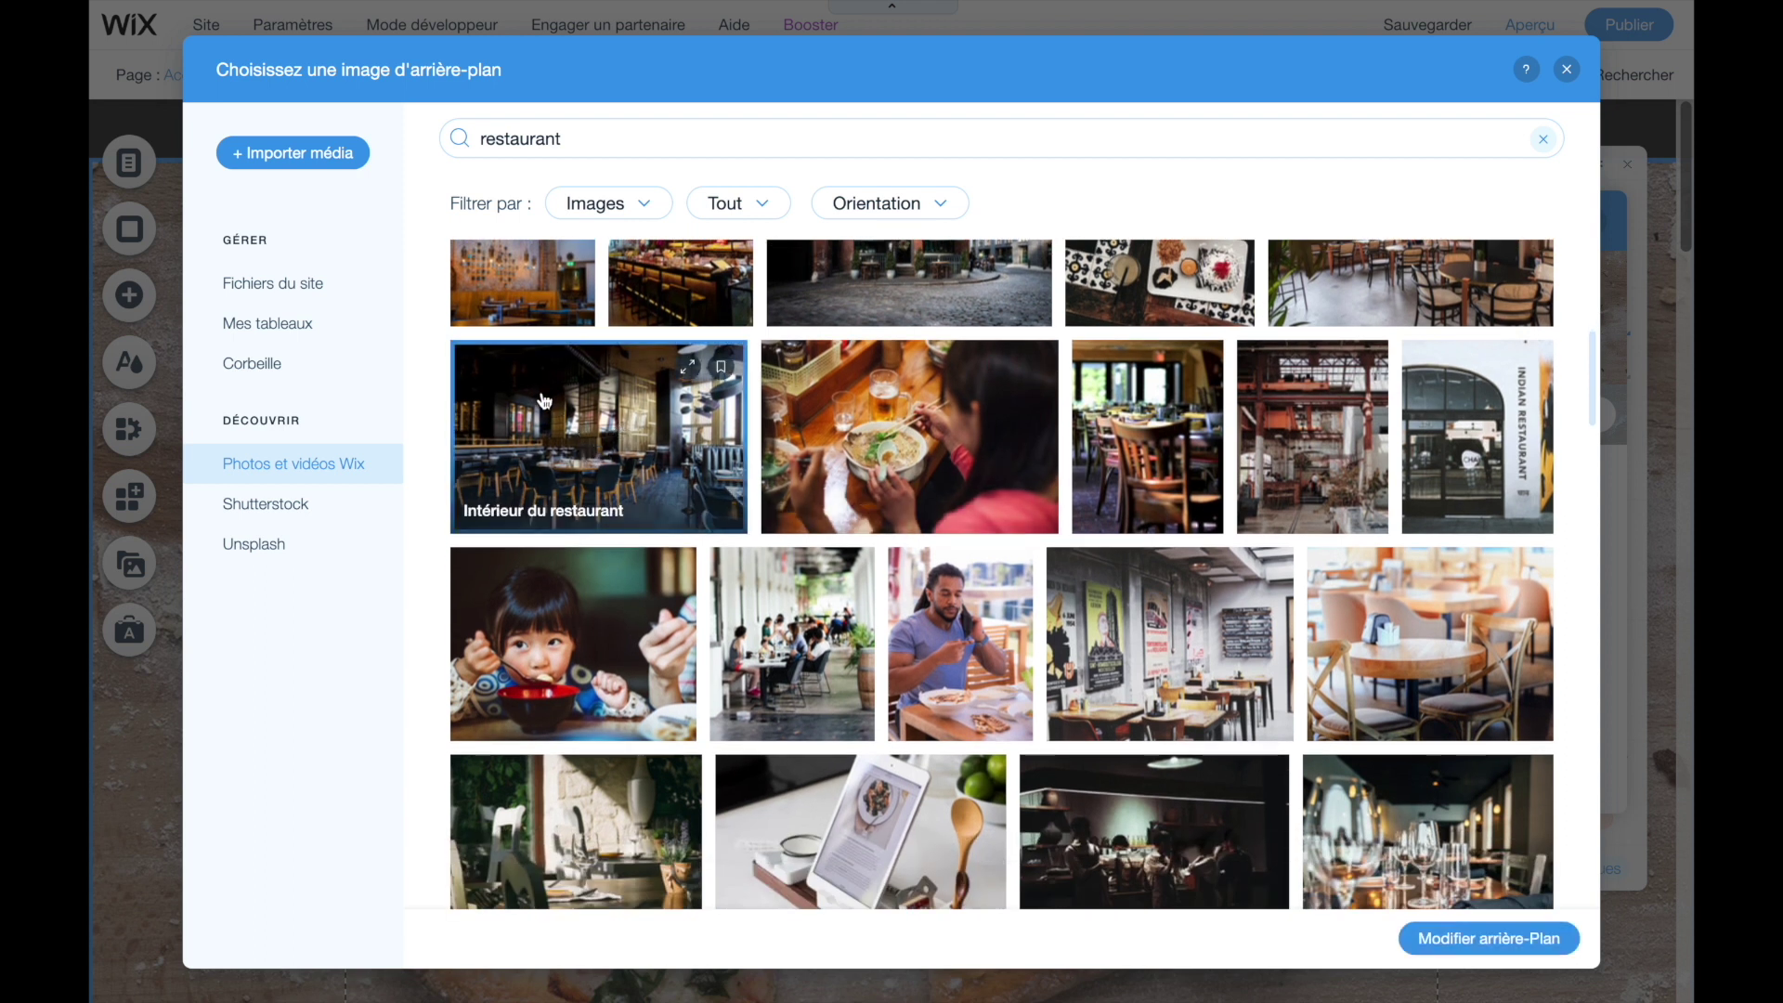
{"action": "left_click", "coordinate": [1487, 940]}
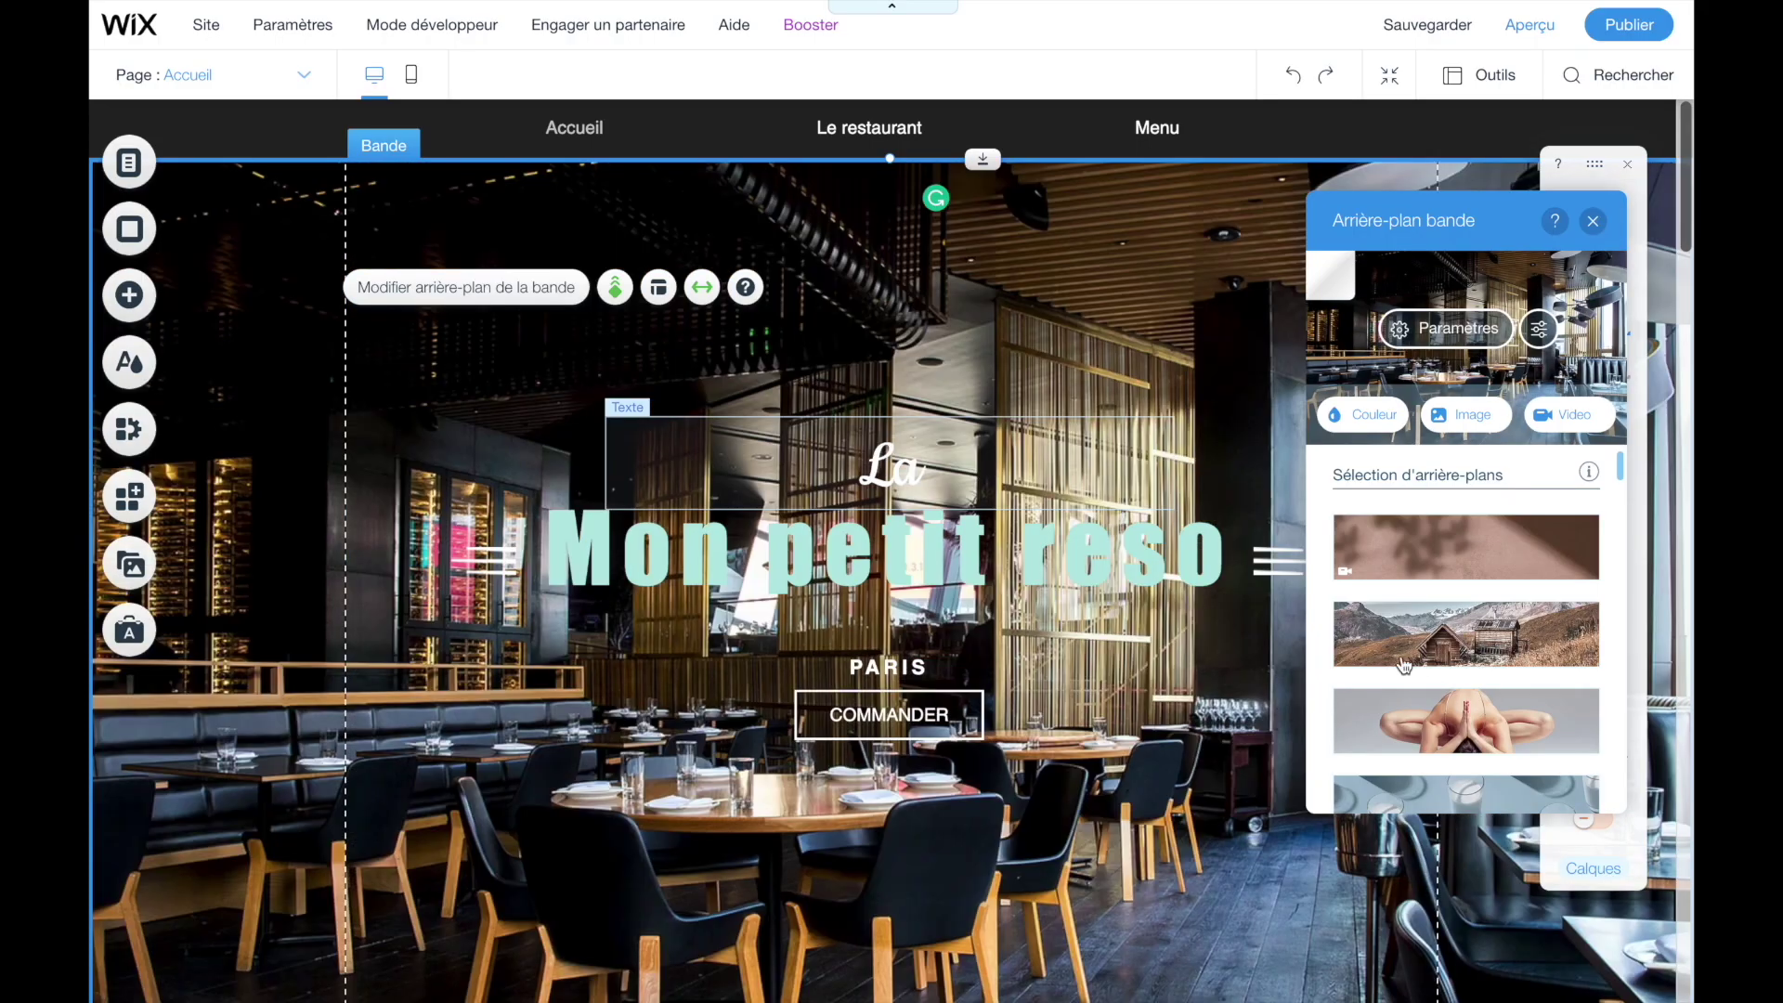
{"action": "scroll", "coordinate": [509, 419], "scroll_direction": "down", "scroll_amount": 3}
{"action": "scroll", "coordinate": [509, 419], "scroll_direction": "up", "scroll_amount": 3}
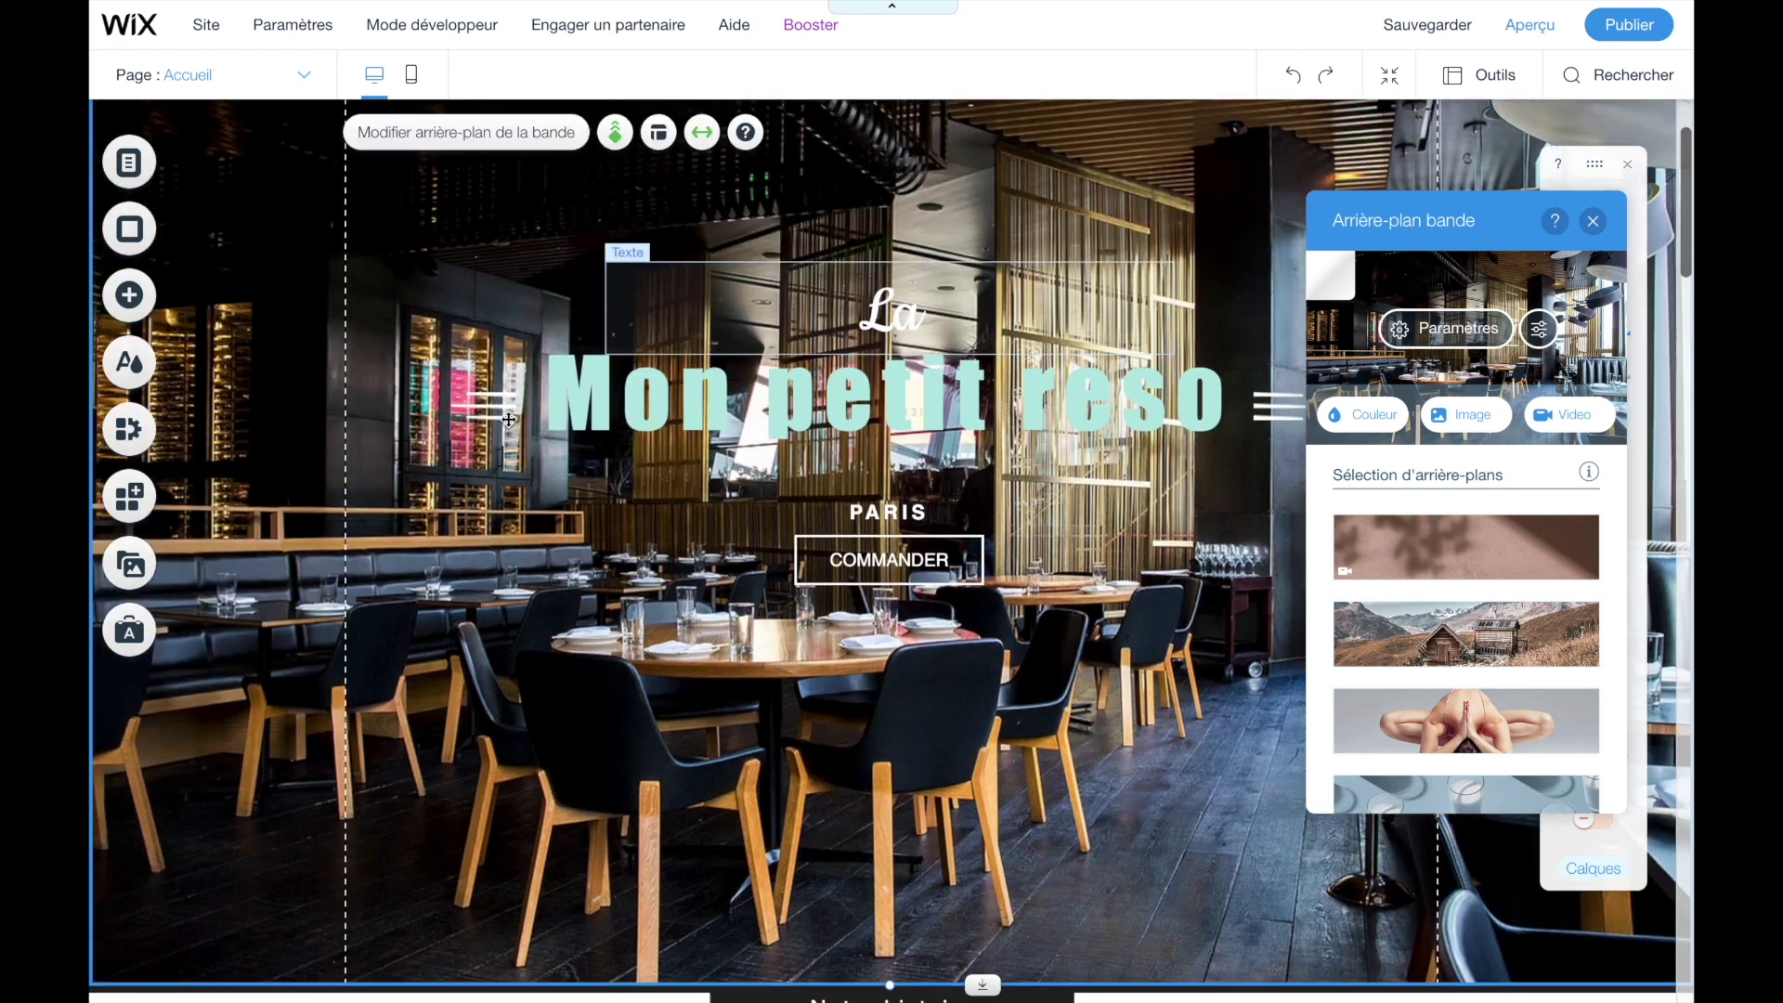
{"action": "scroll", "coordinate": [511, 436], "scroll_direction": "down", "scroll_amount": 7}
{"action": "scroll", "coordinate": [511, 455], "scroll_direction": "down", "scroll_amount": 1}
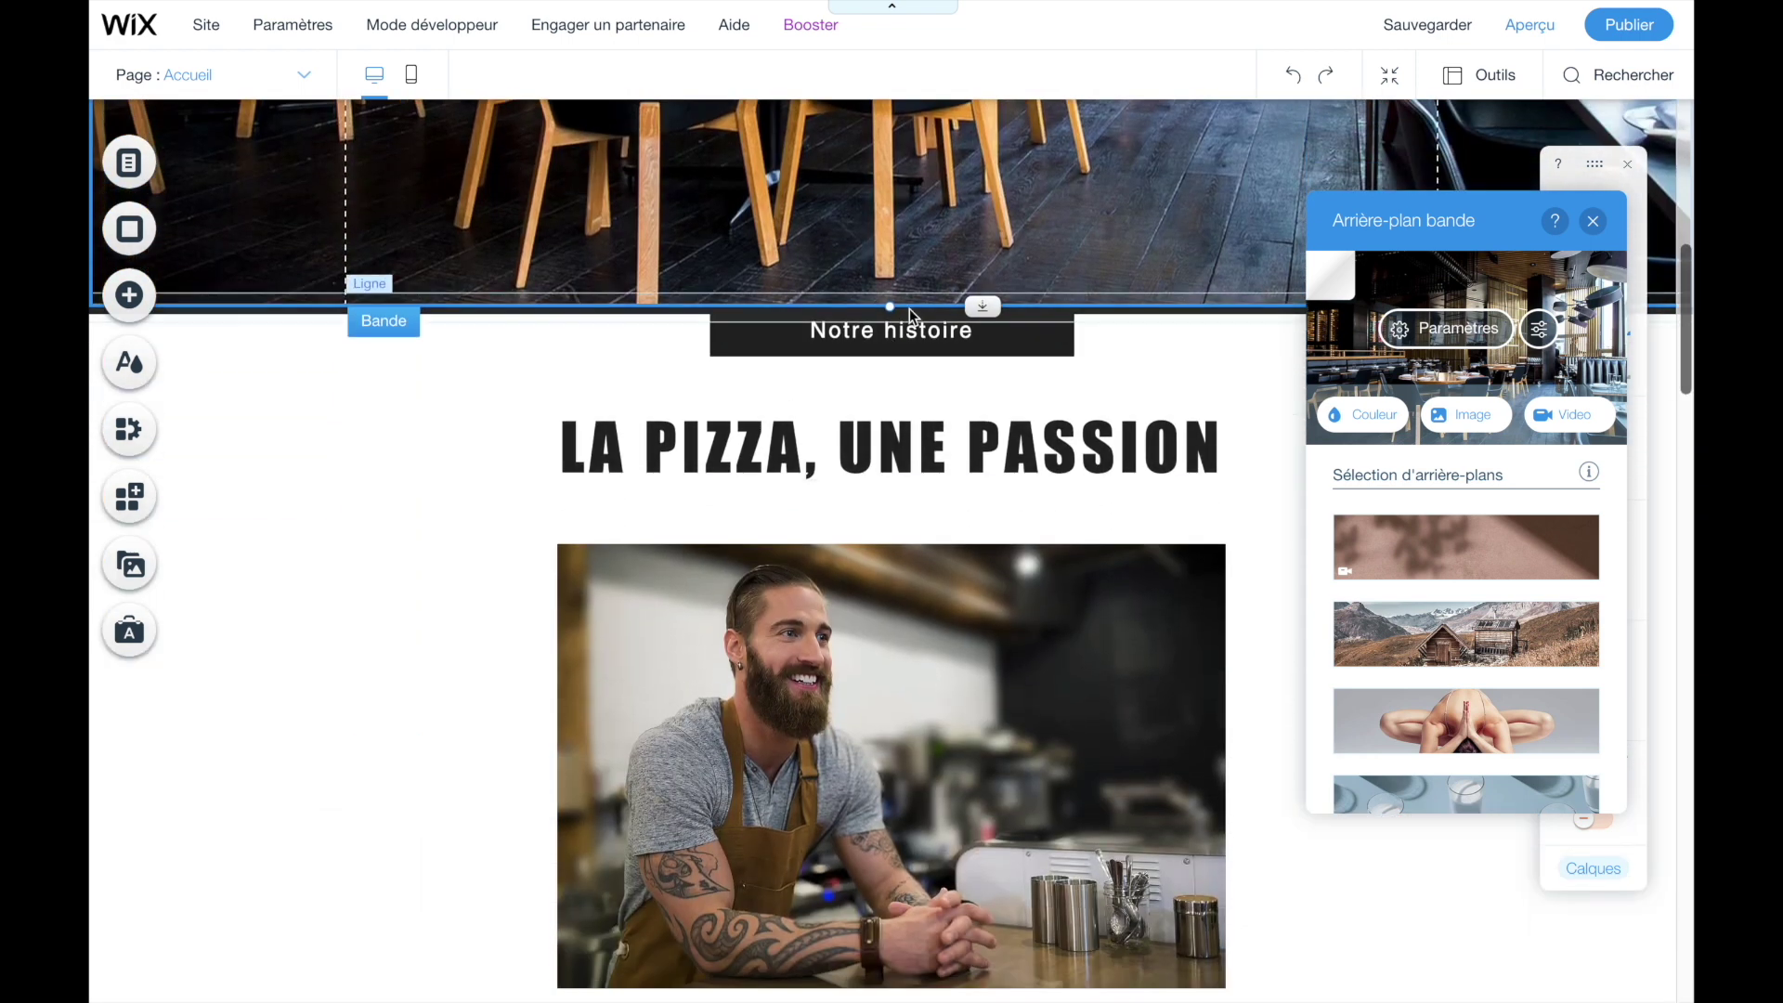
{"action": "scroll", "coordinate": [491, 370], "scroll_direction": "down", "scroll_amount": 3}
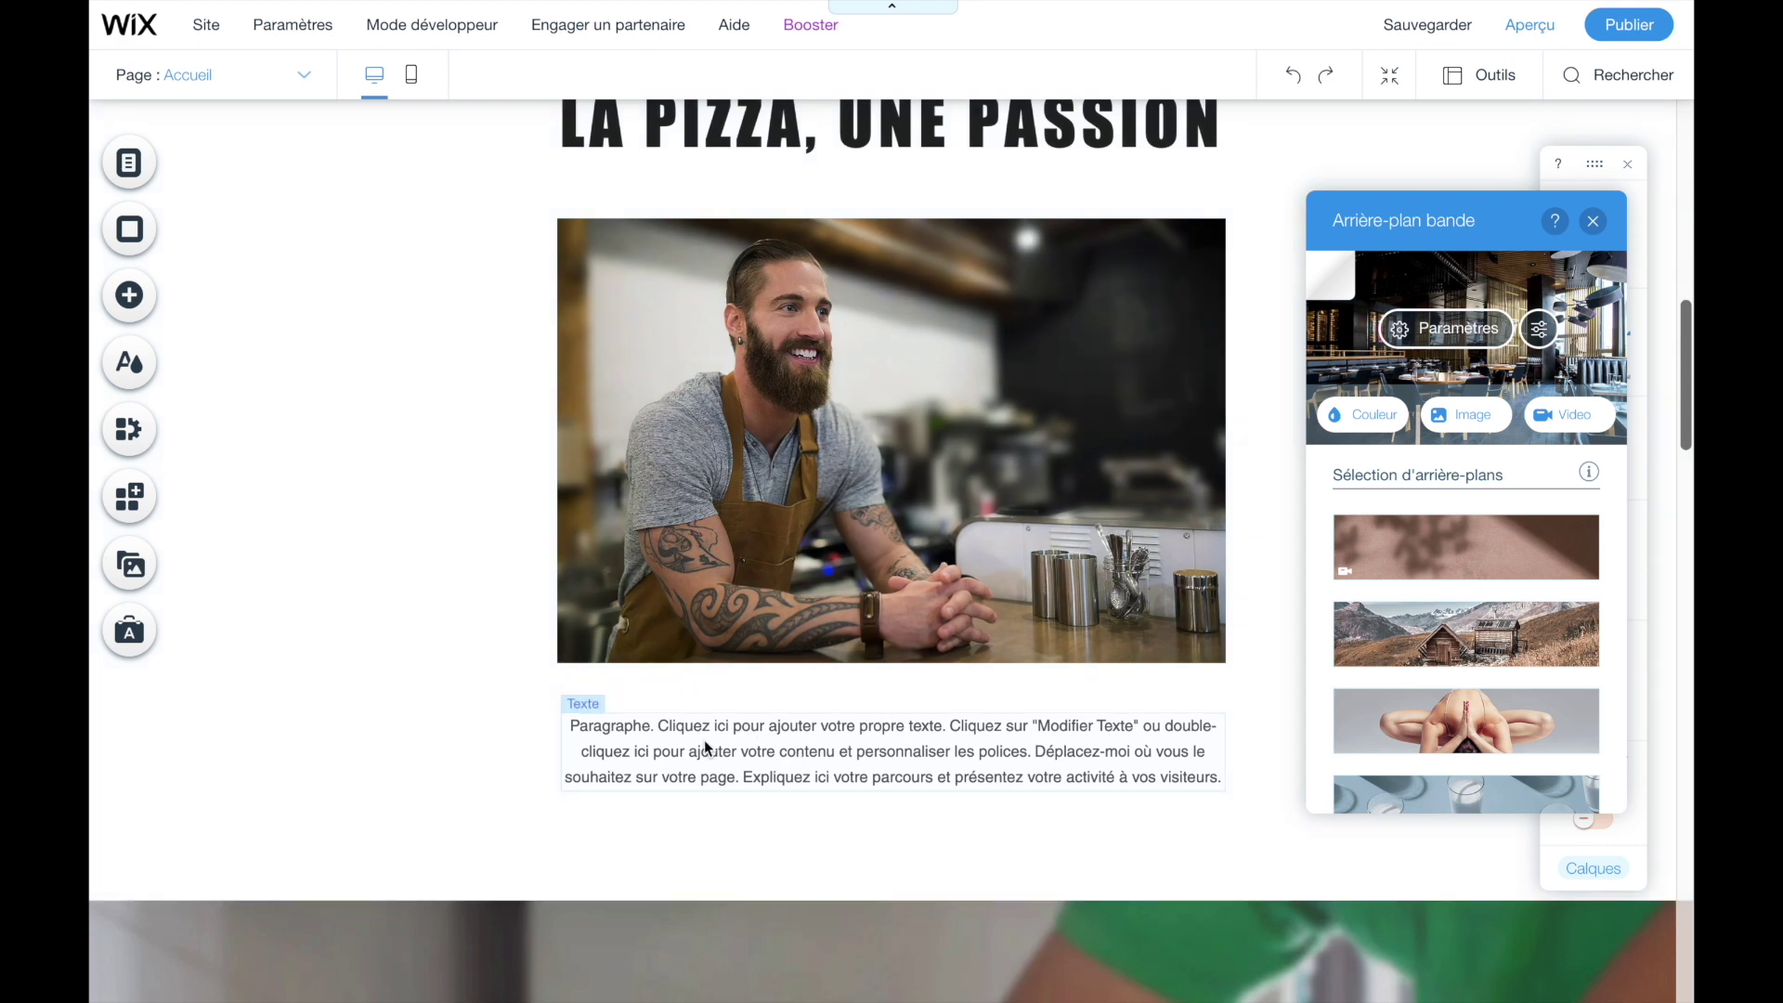
{"action": "left_click", "coordinate": [633, 740]}
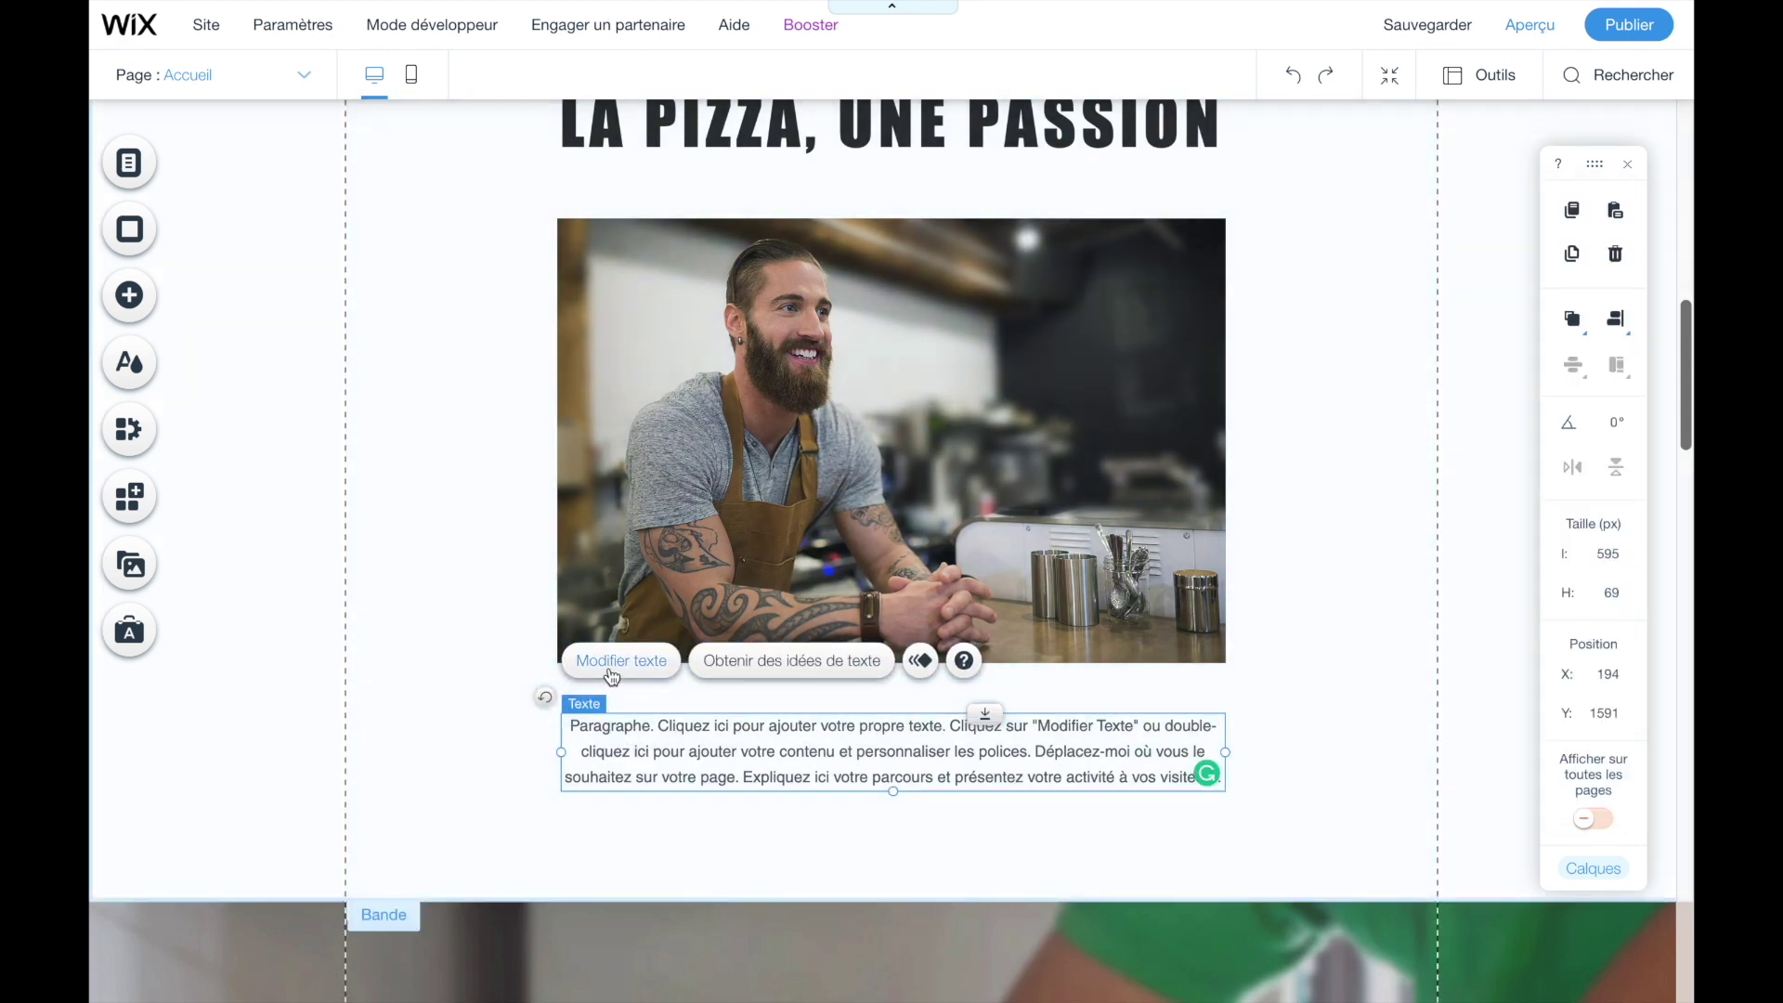
{"action": "left_click", "coordinate": [617, 236]}
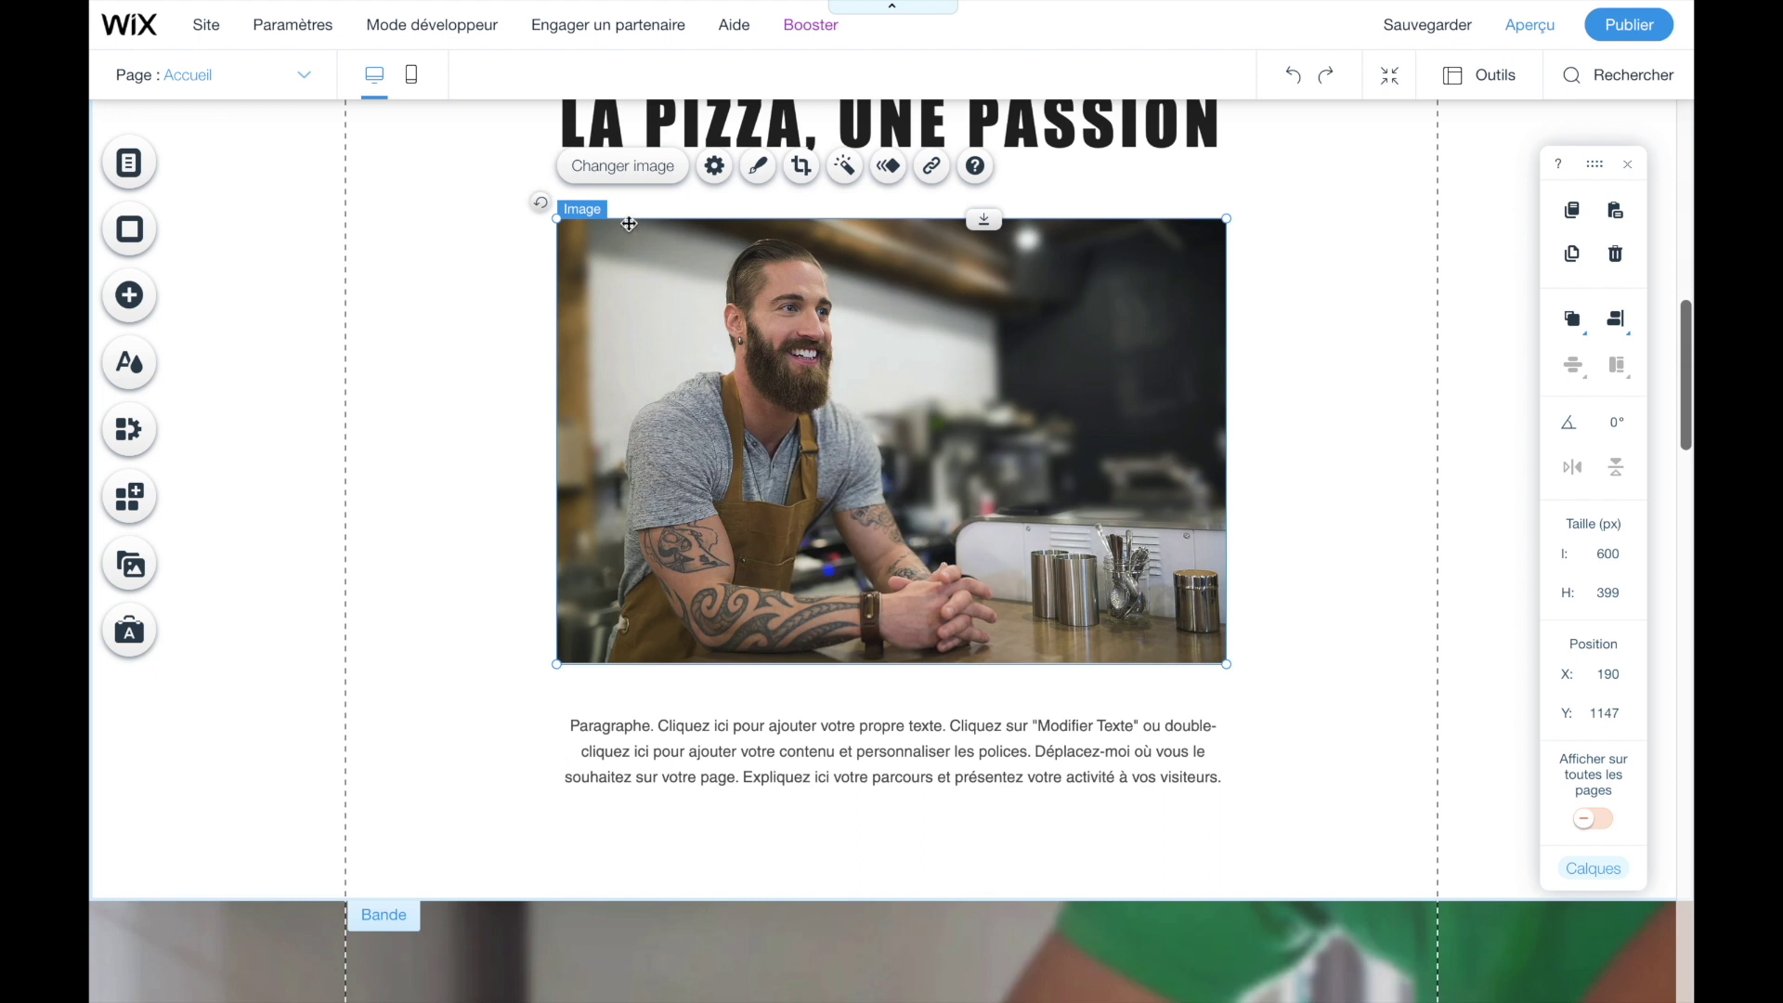
{"action": "left_click", "coordinate": [609, 176]}
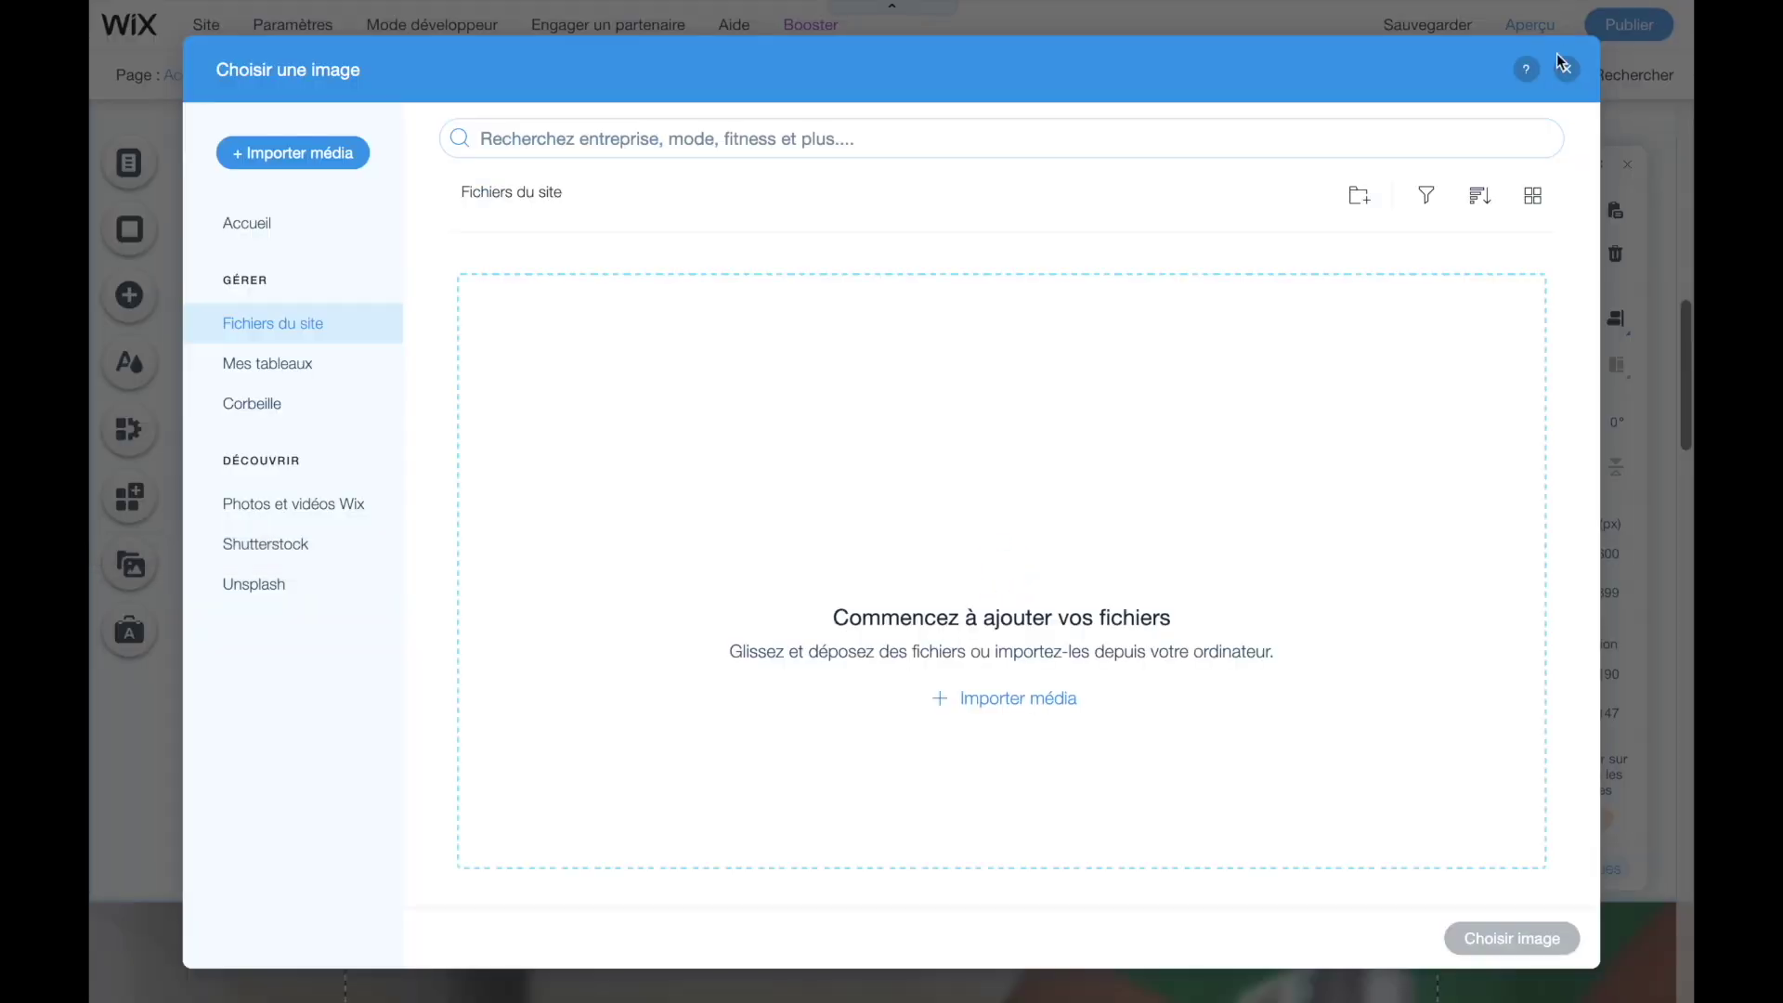
{"action": "left_click", "coordinate": [1565, 70]}
{"action": "scroll", "coordinate": [977, 379], "scroll_direction": "down", "scroll_amount": 6}
{"action": "scroll", "coordinate": [977, 379], "scroll_direction": "up", "scroll_amount": 2}
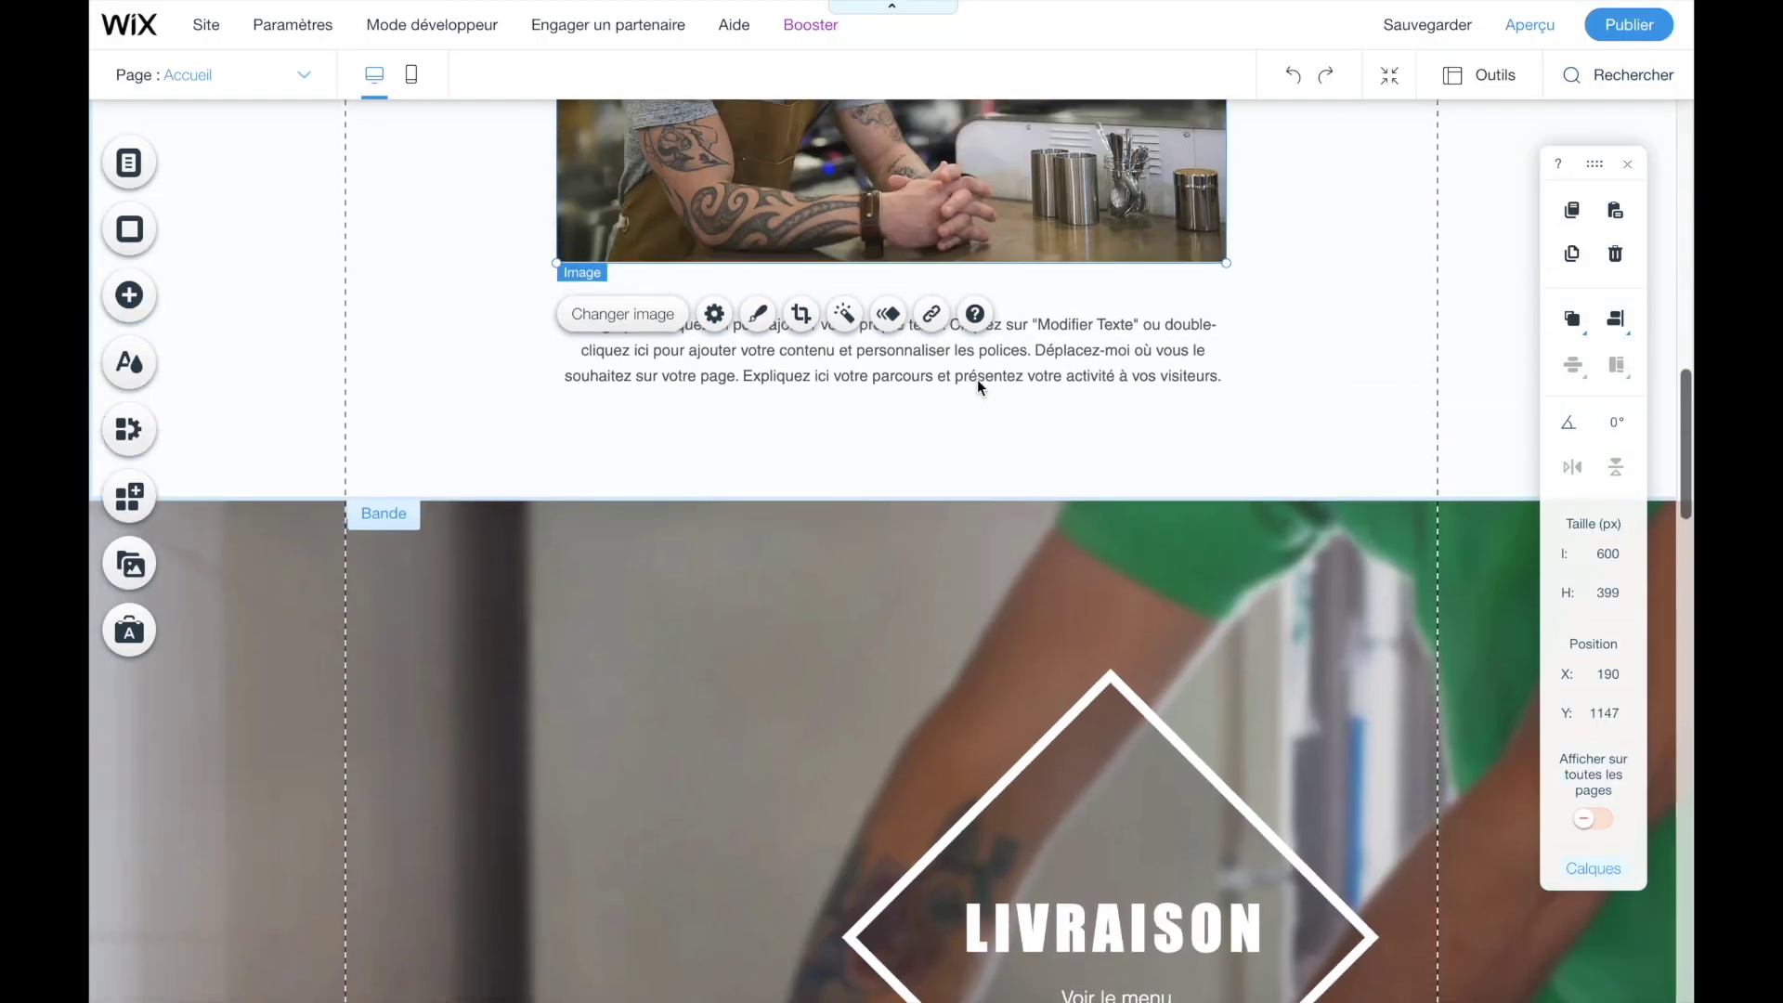
{"action": "scroll", "coordinate": [977, 379], "scroll_direction": "down", "scroll_amount": 5}
{"action": "left_click", "coordinate": [697, 426]}
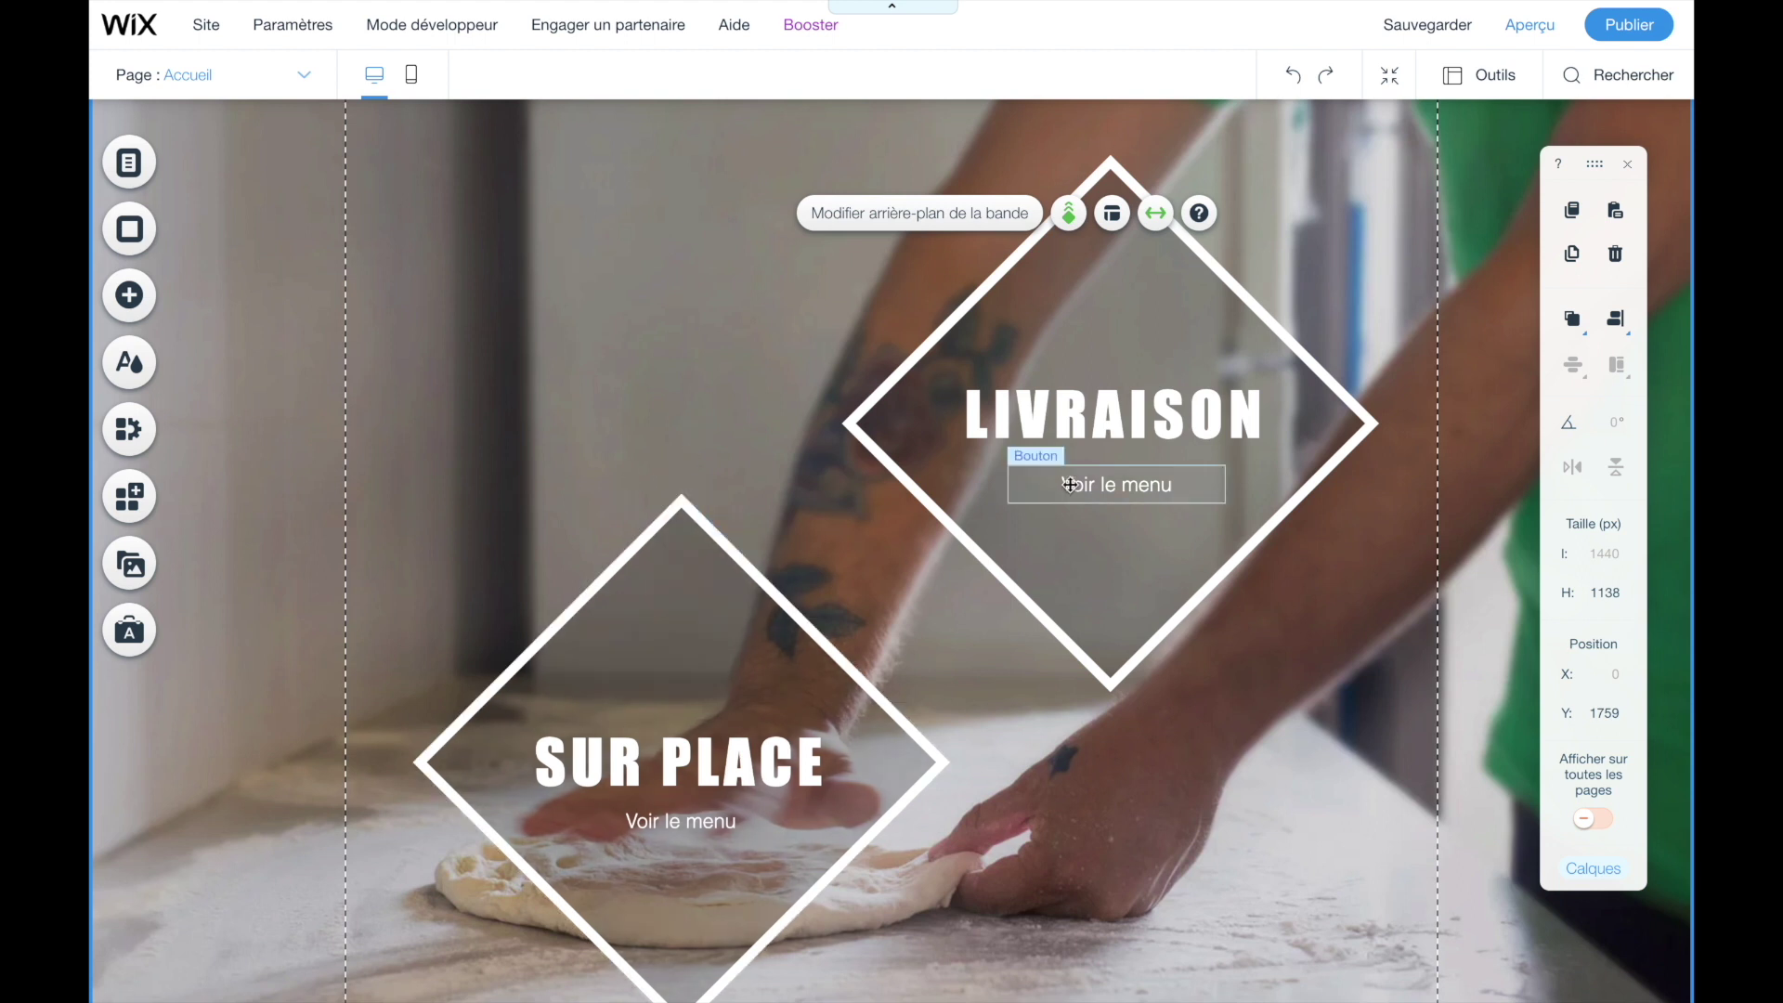
- Open the link settings for the LIVRAISON heading (Titre 4, Impact 54 px) via Modifier texte
{"action": "left_click", "coordinate": [1024, 418]}
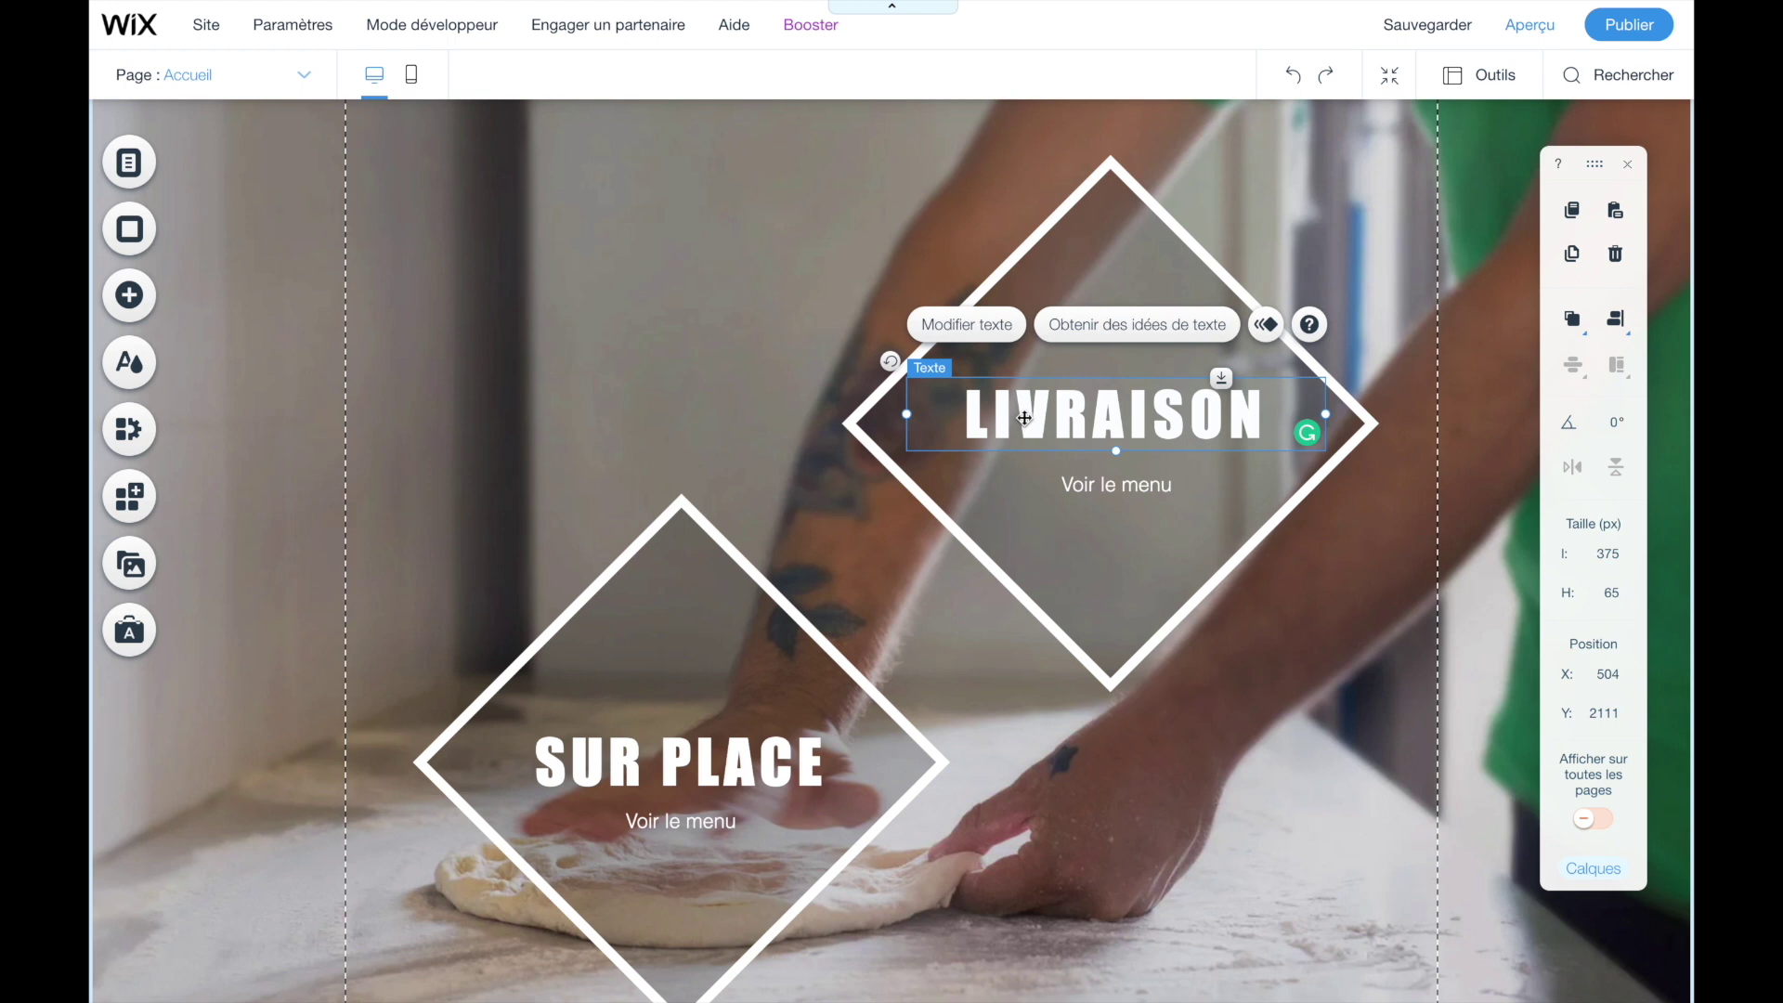
{"action": "left_click", "coordinate": [966, 327]}
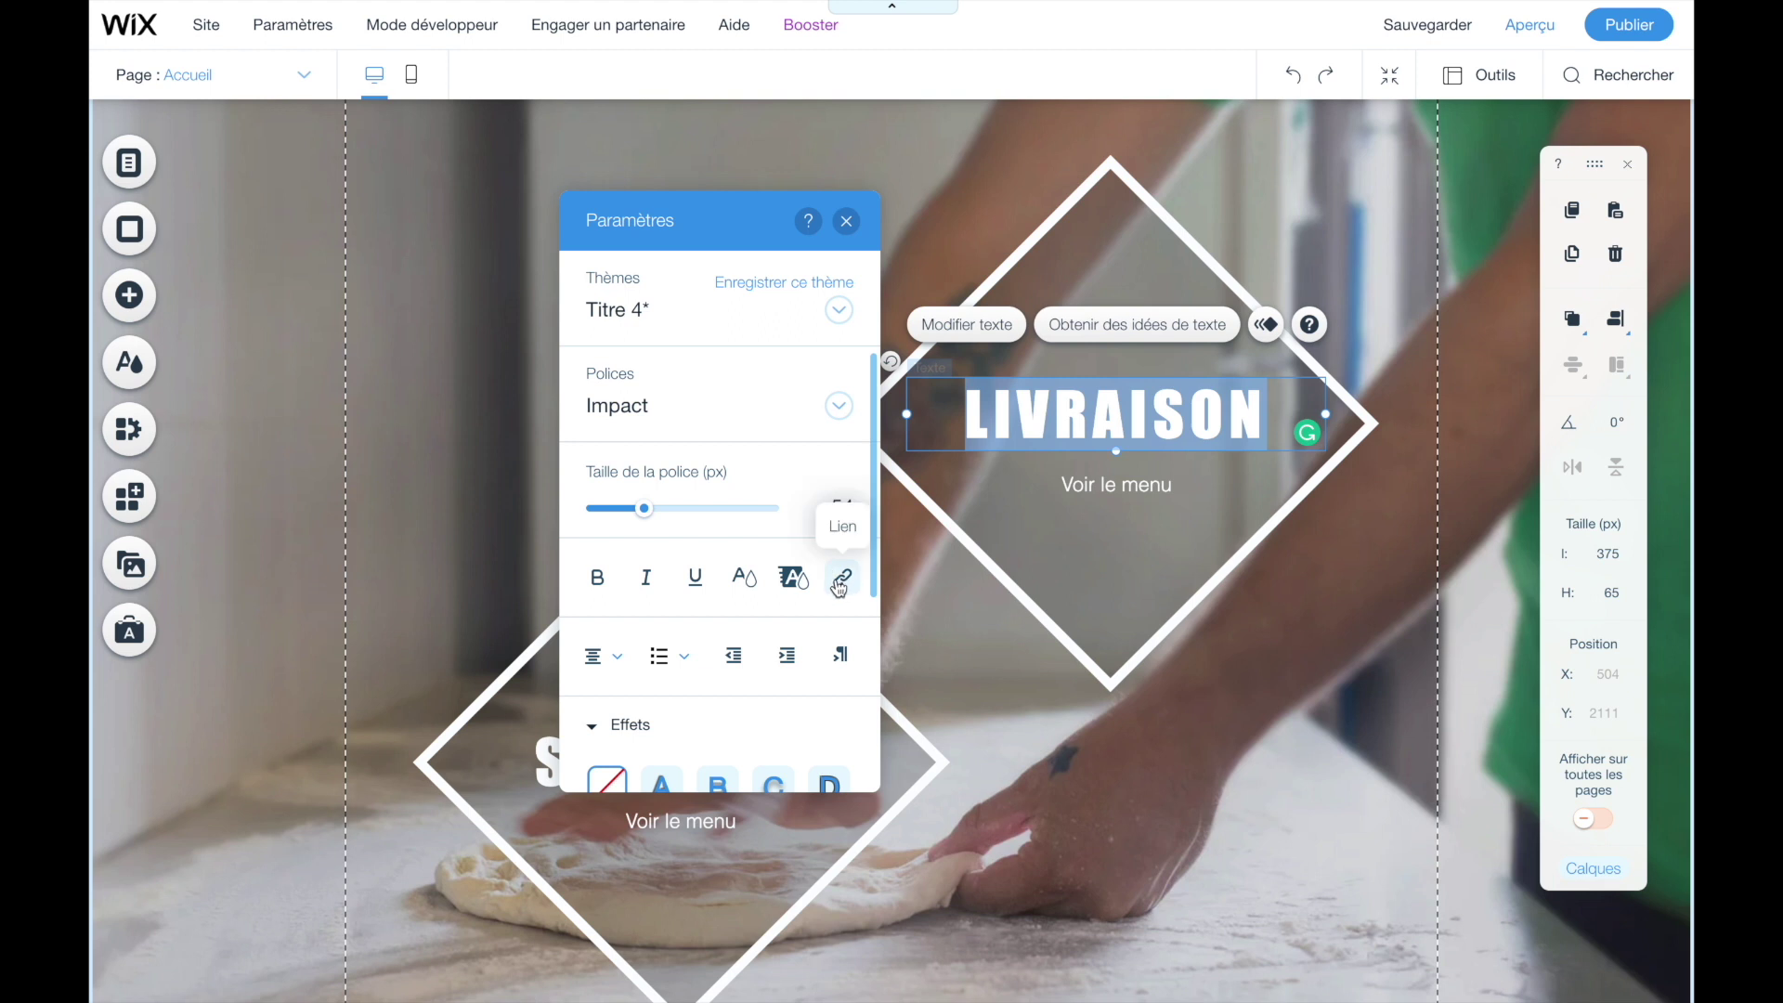
{"action": "left_click", "coordinate": [839, 583]}
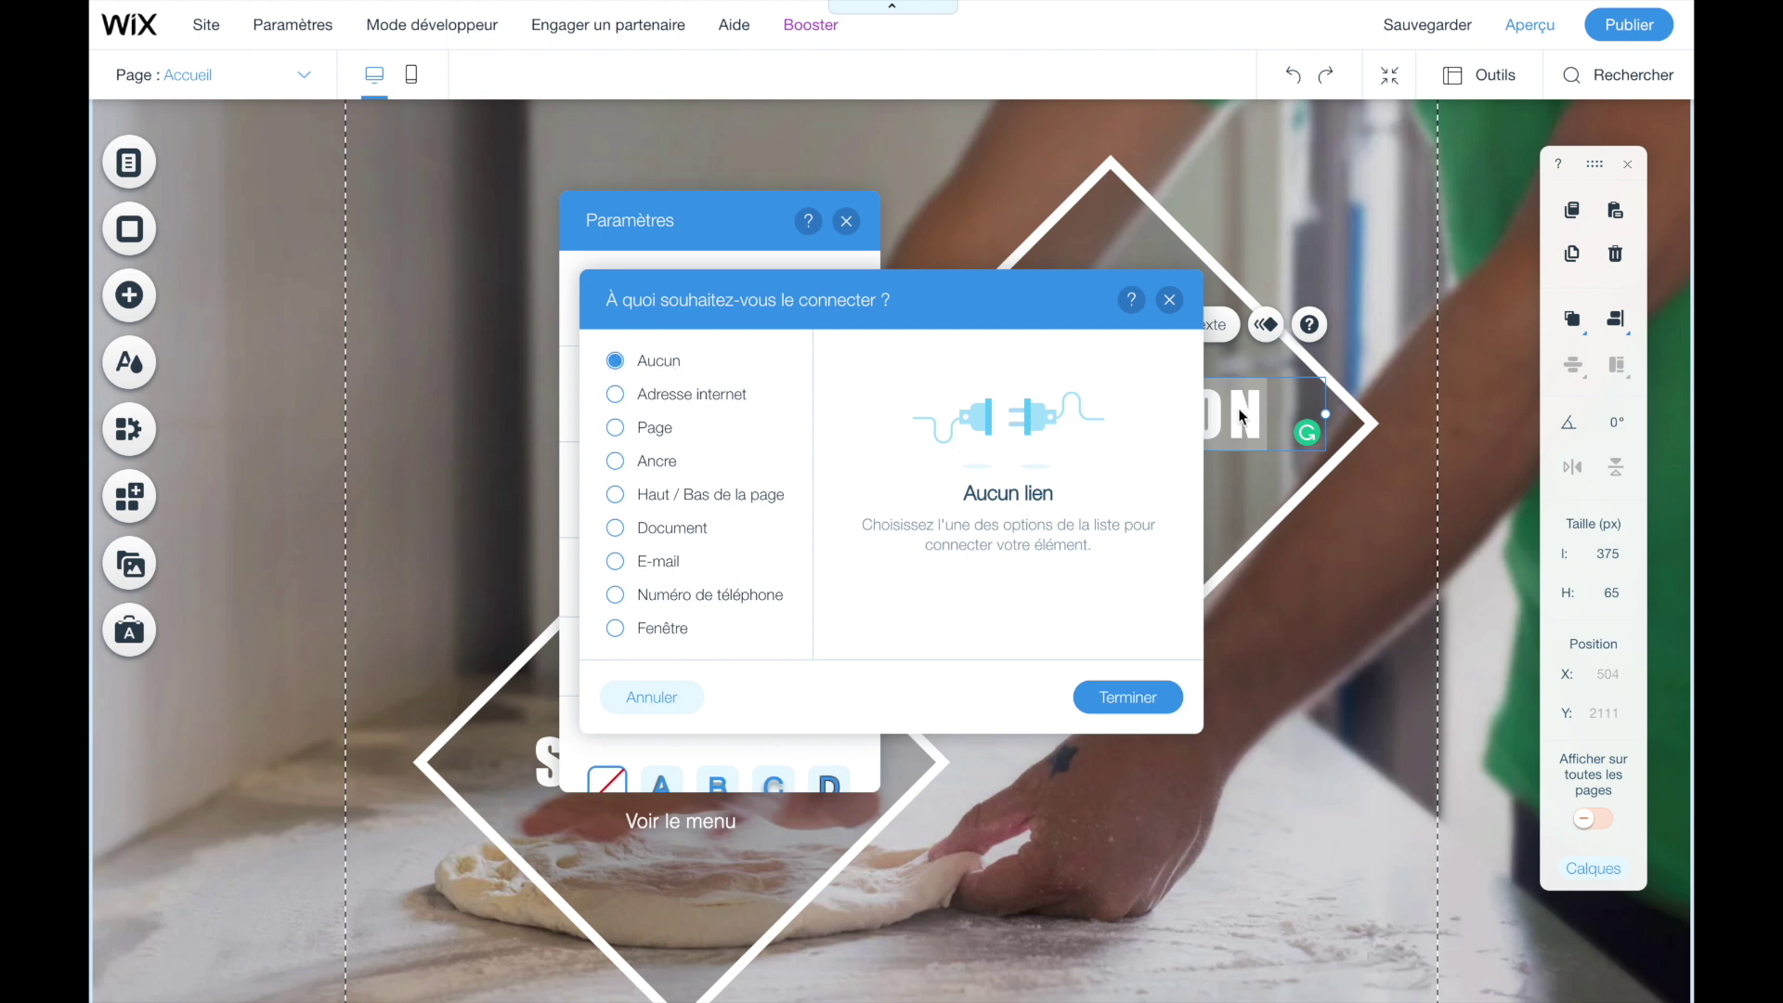
- Set LIVRAISON's link type to Page with Menu as the target, then preview the site
{"action": "left_click", "coordinate": [616, 397]}
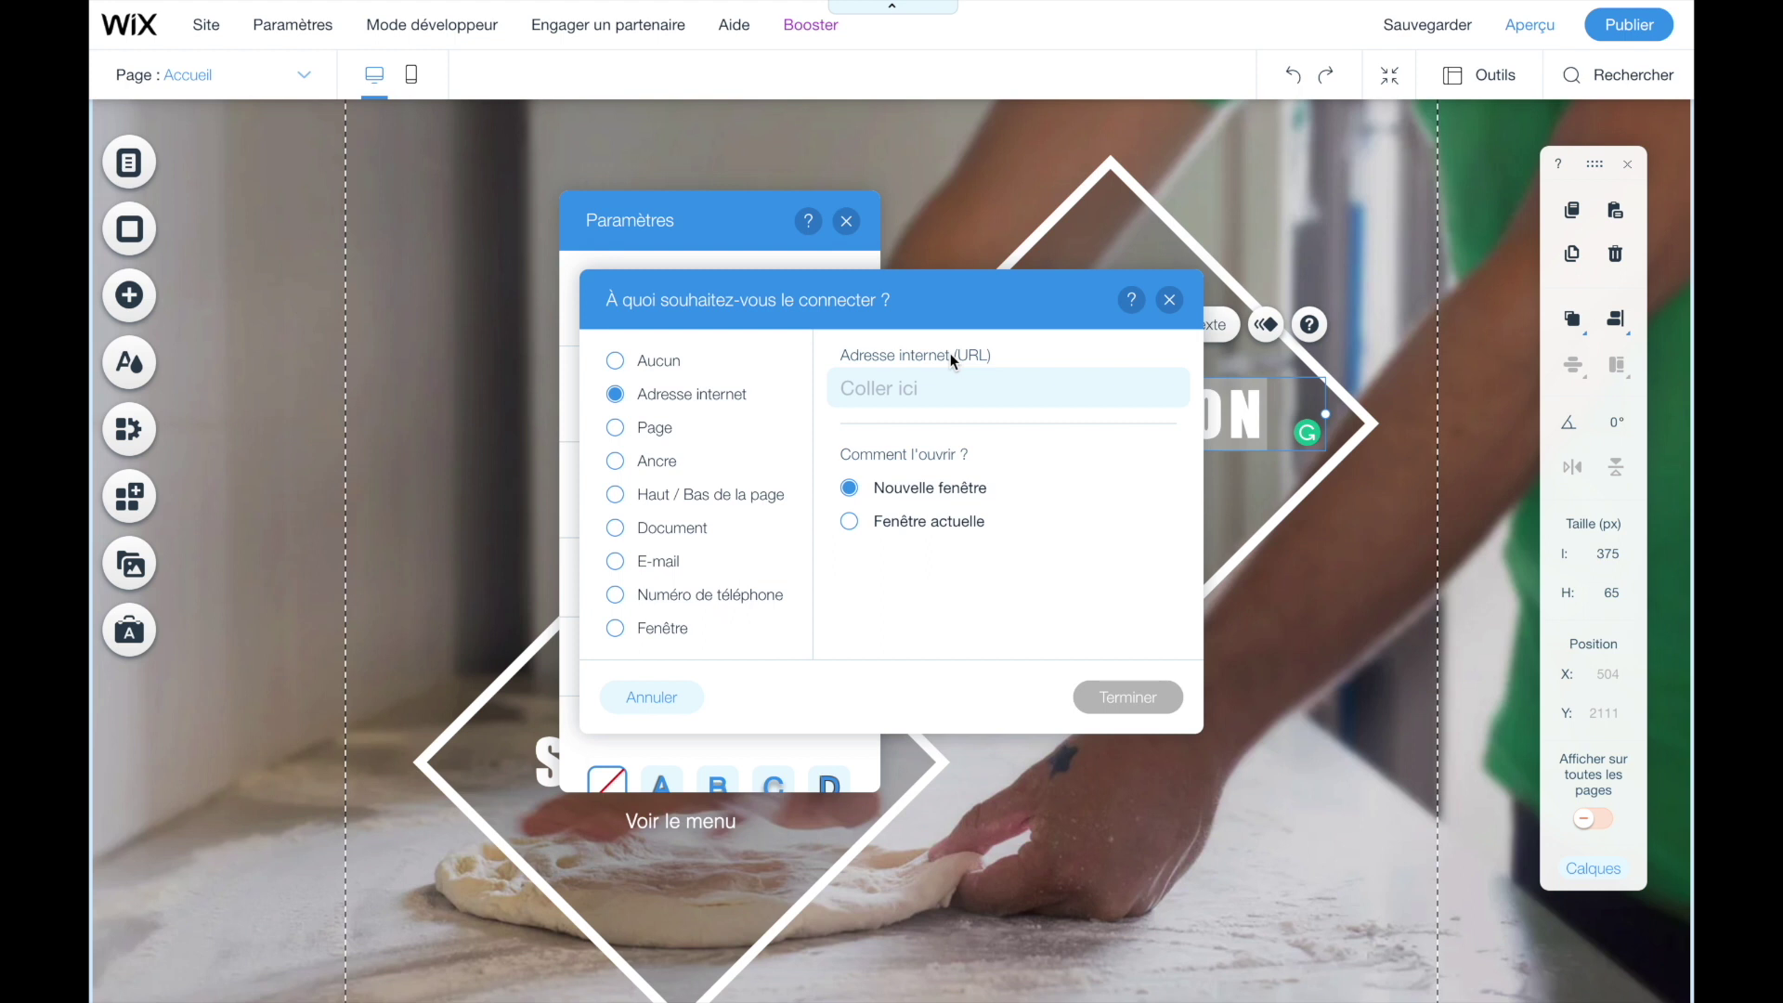
{"action": "left_click", "coordinate": [929, 394]}
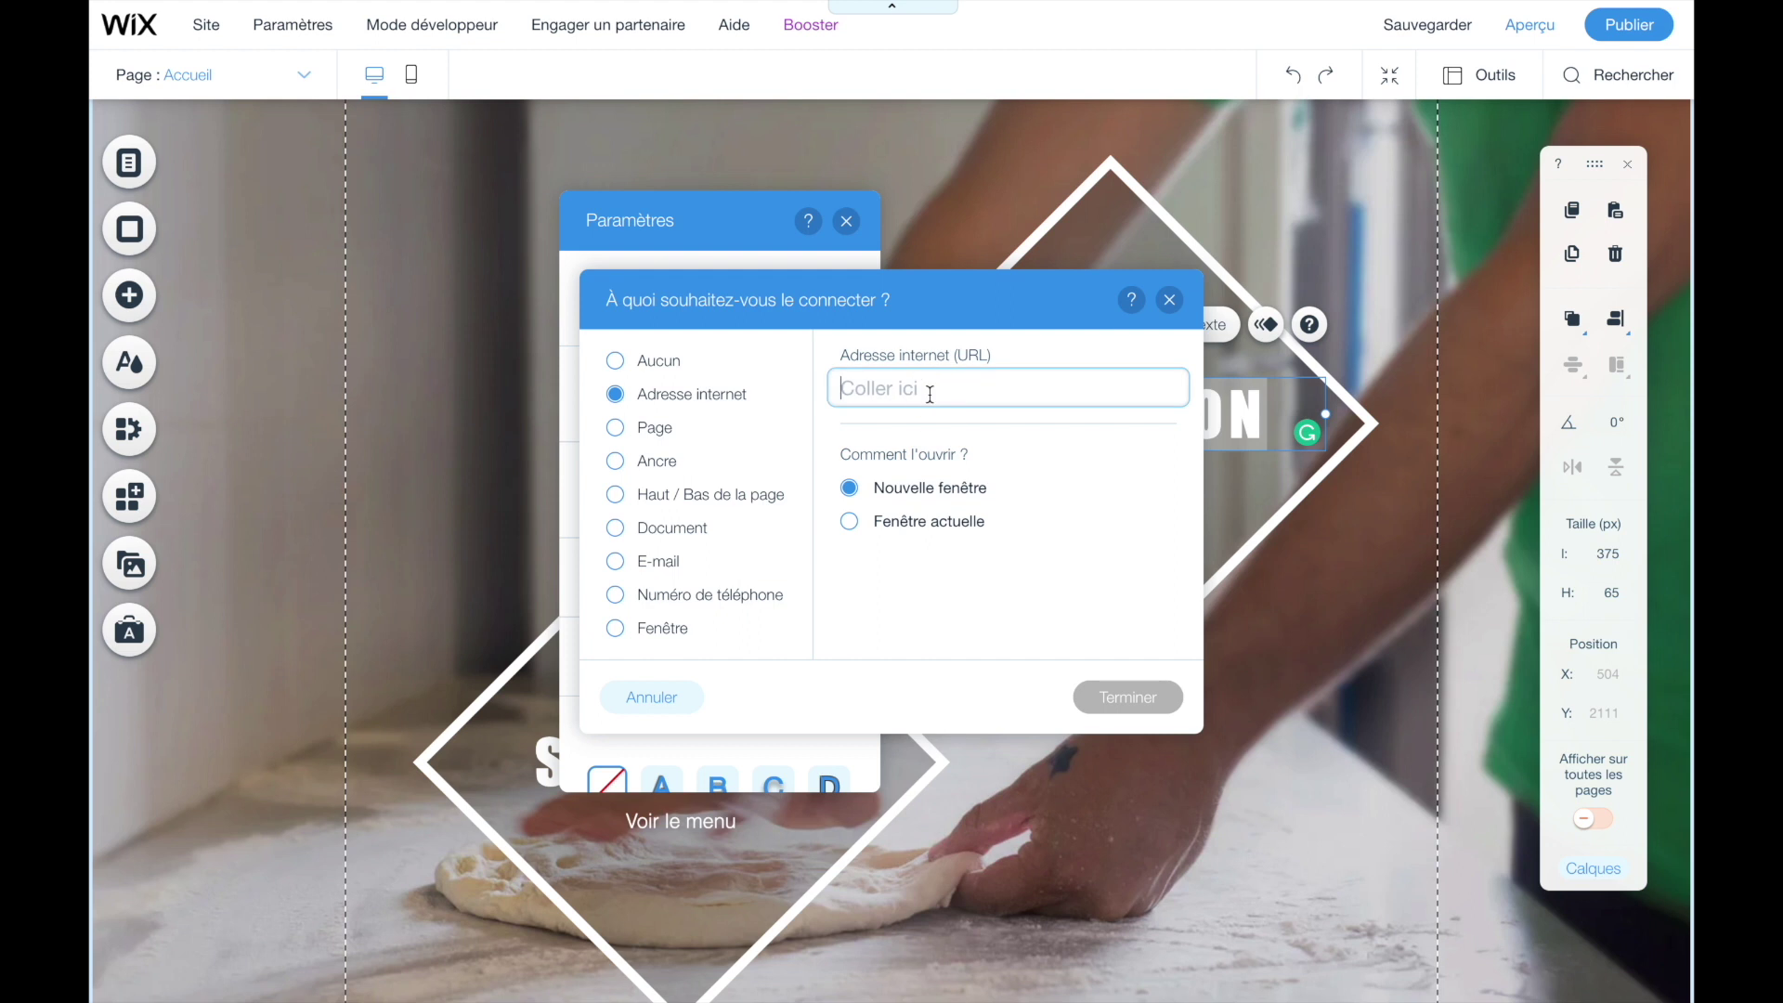
{"action": "left_click", "coordinate": [615, 428]}
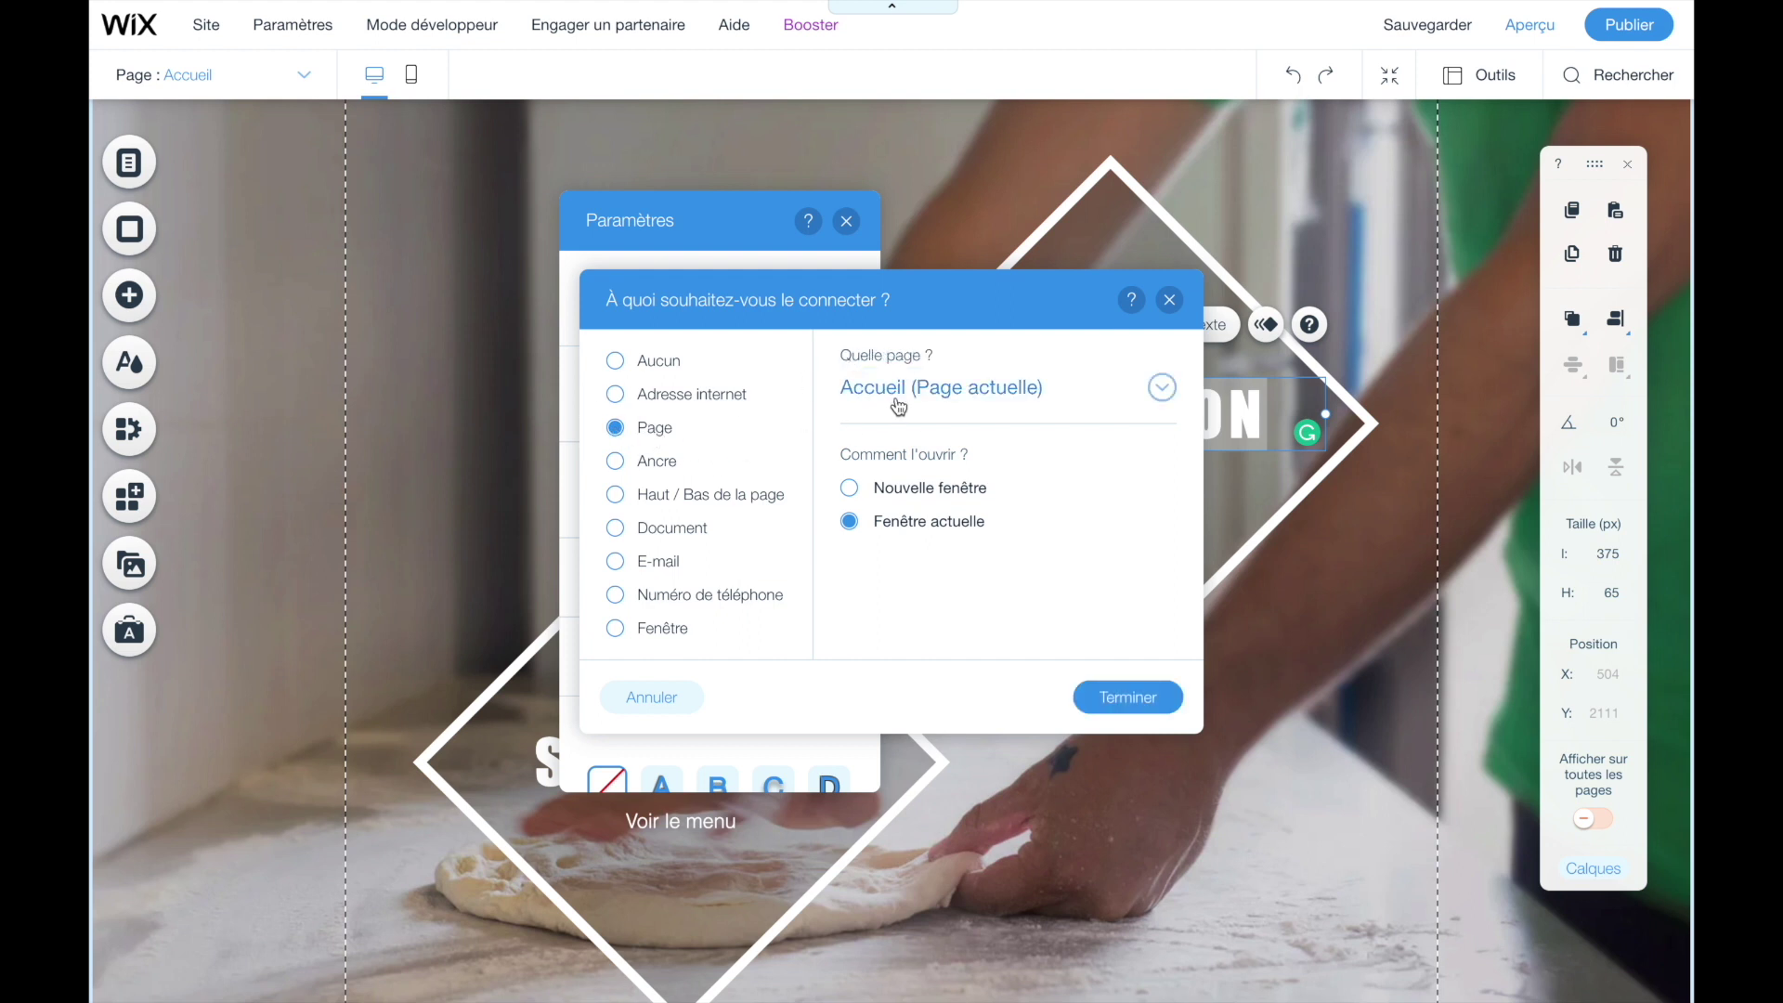
{"action": "left_click", "coordinate": [935, 395]}
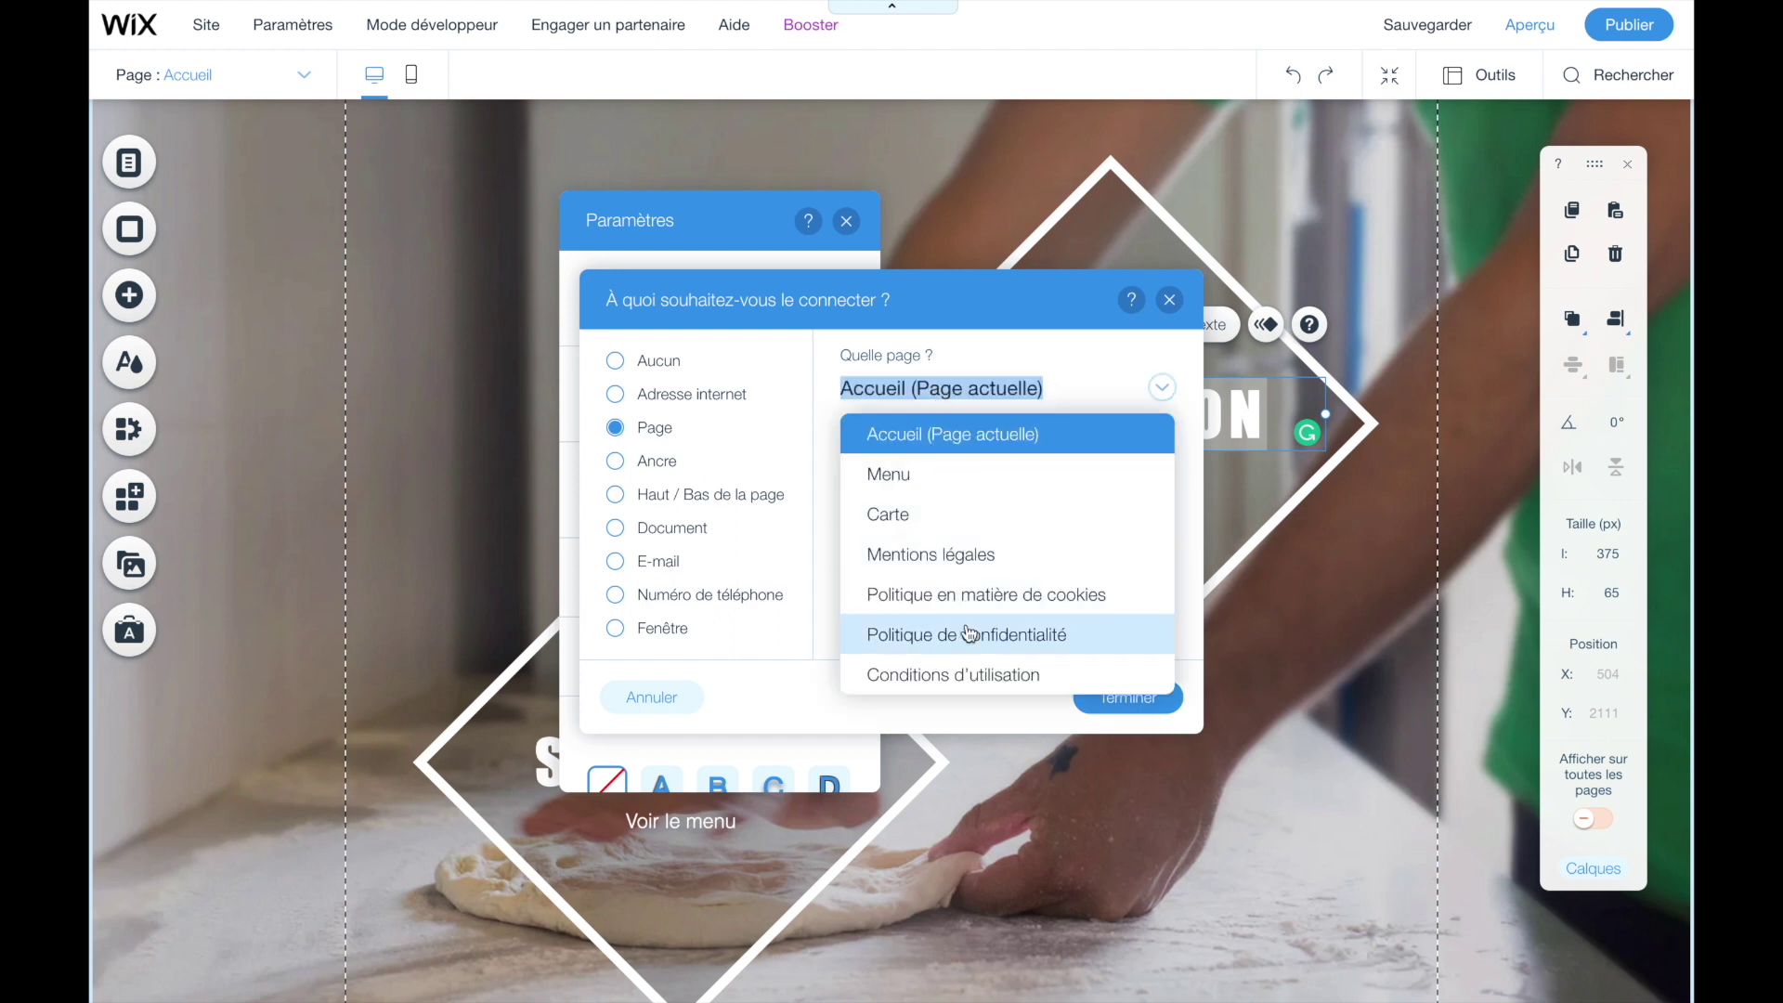
{"action": "left_click", "coordinate": [963, 474]}
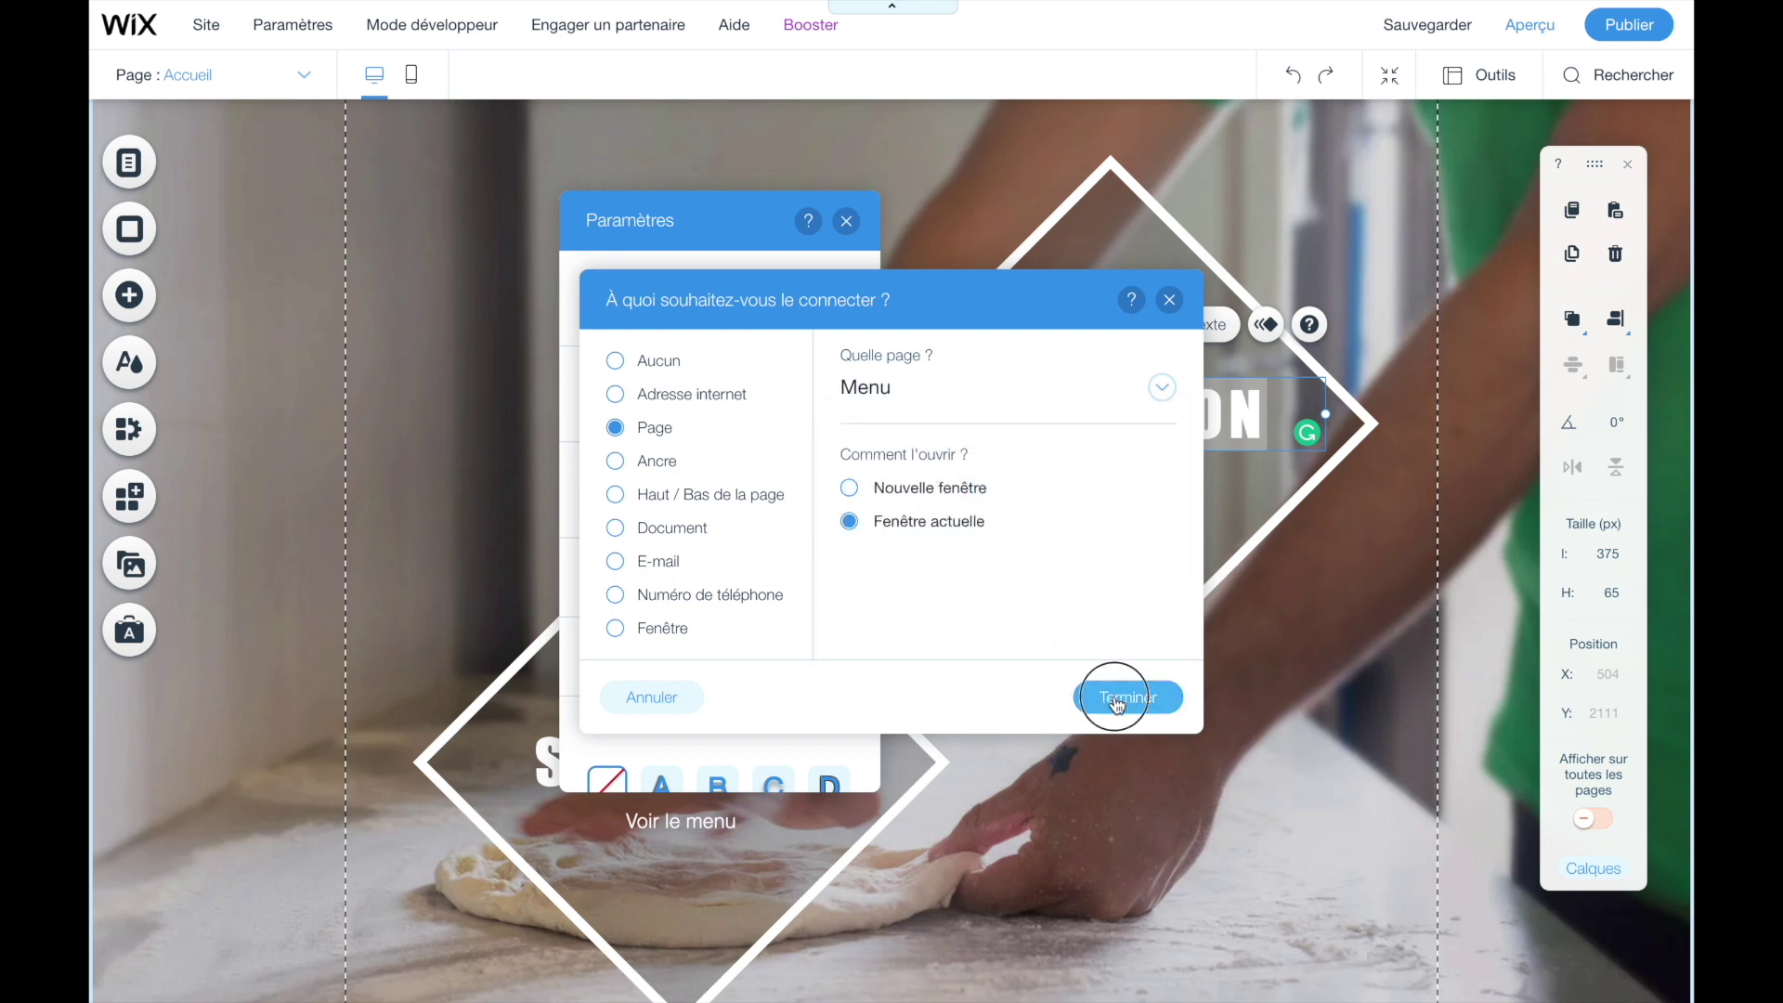
{"action": "left_click", "coordinate": [1119, 694]}
{"action": "key", "text": "ctrl+shift+p"}
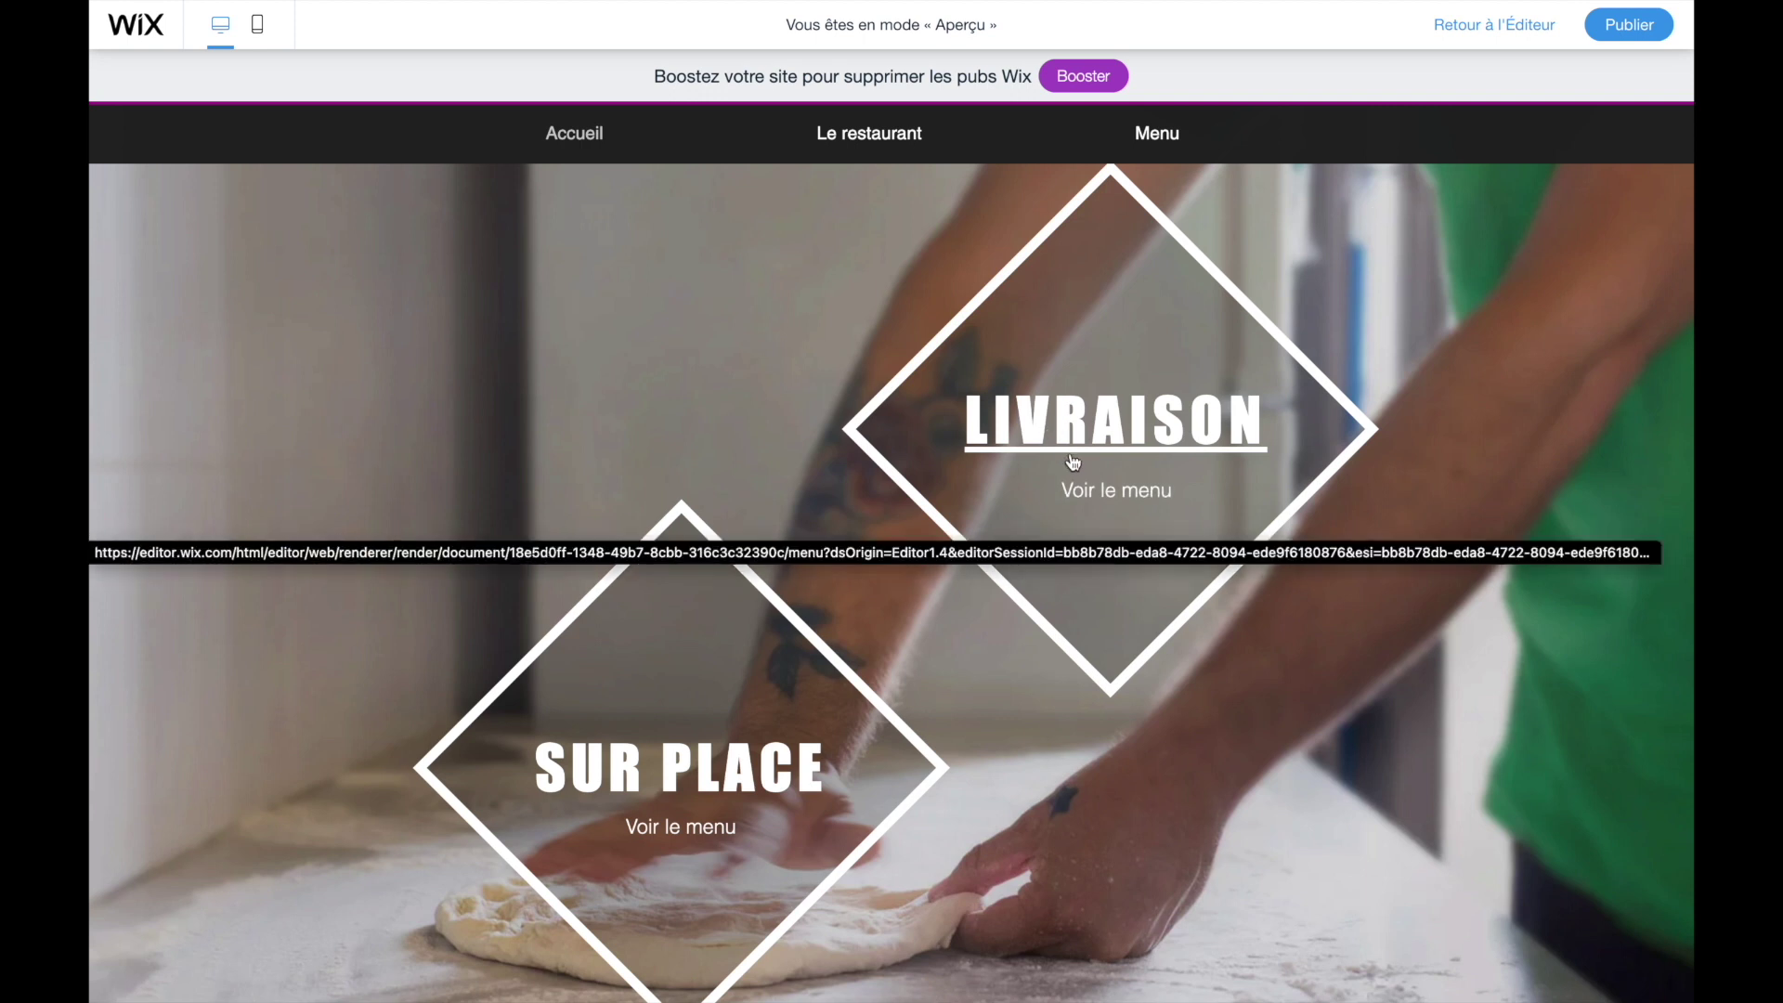
- Click LIVRAISON in the preview to confirm it opens the Menu page, then return to editing
{"action": "left_click", "coordinate": [995, 444]}
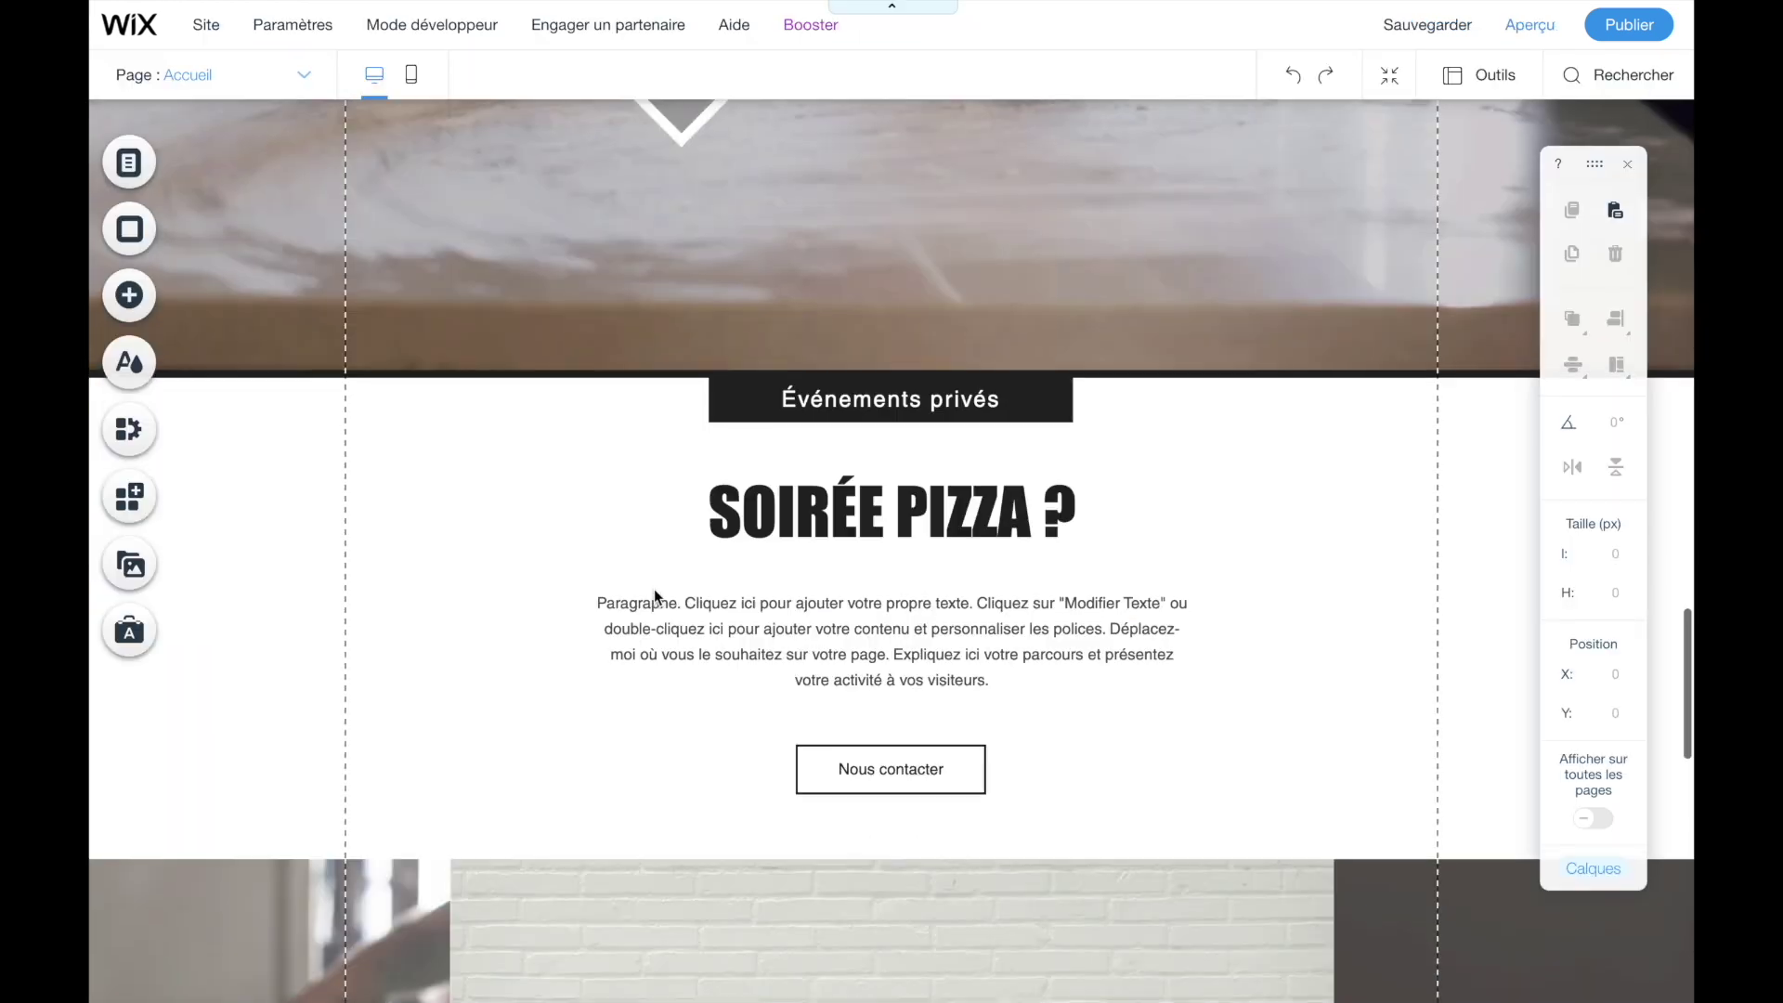
{"action": "scroll", "coordinate": [654, 589], "scroll_direction": "down", "scroll_amount": 7}
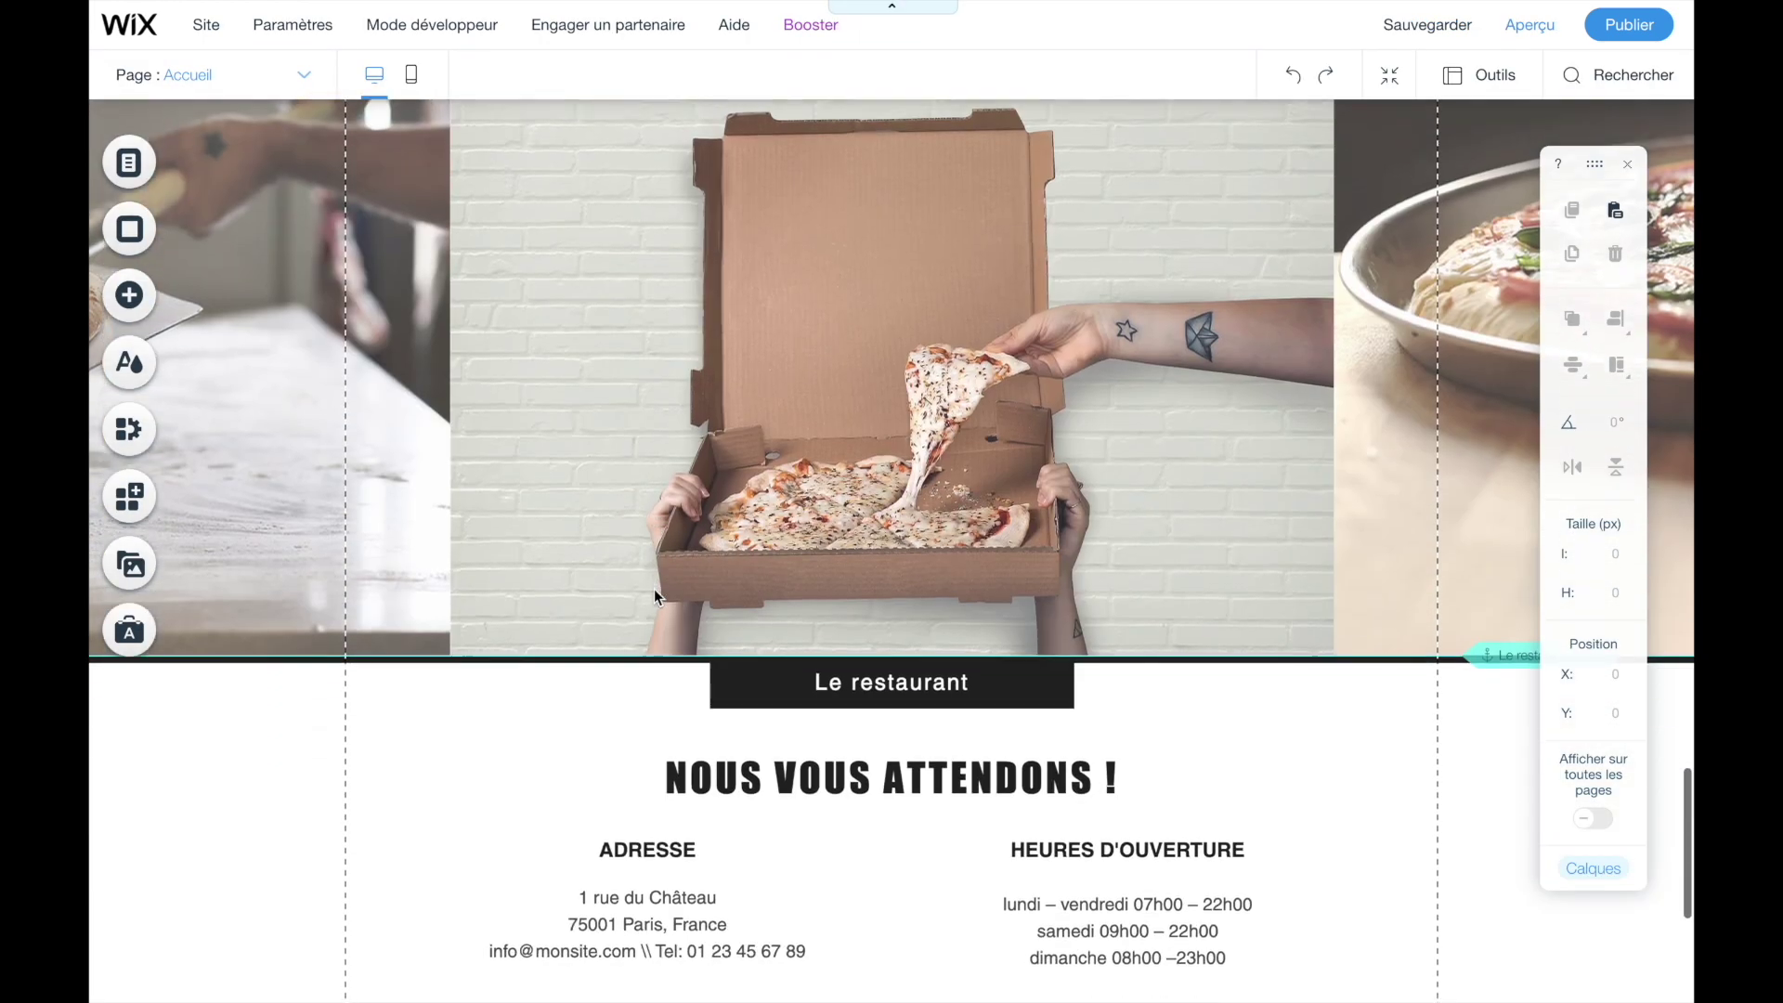
{"action": "scroll", "coordinate": [654, 589], "scroll_direction": "up", "scroll_amount": 13}
- Select the Événements privés strip holding the SOIRÉE PIZZA ? heading and Nous contacter button
{"action": "scroll", "coordinate": [653, 594], "scroll_direction": "up", "scroll_amount": 3}
{"action": "scroll", "coordinate": [654, 595], "scroll_direction": "down", "scroll_amount": 5}
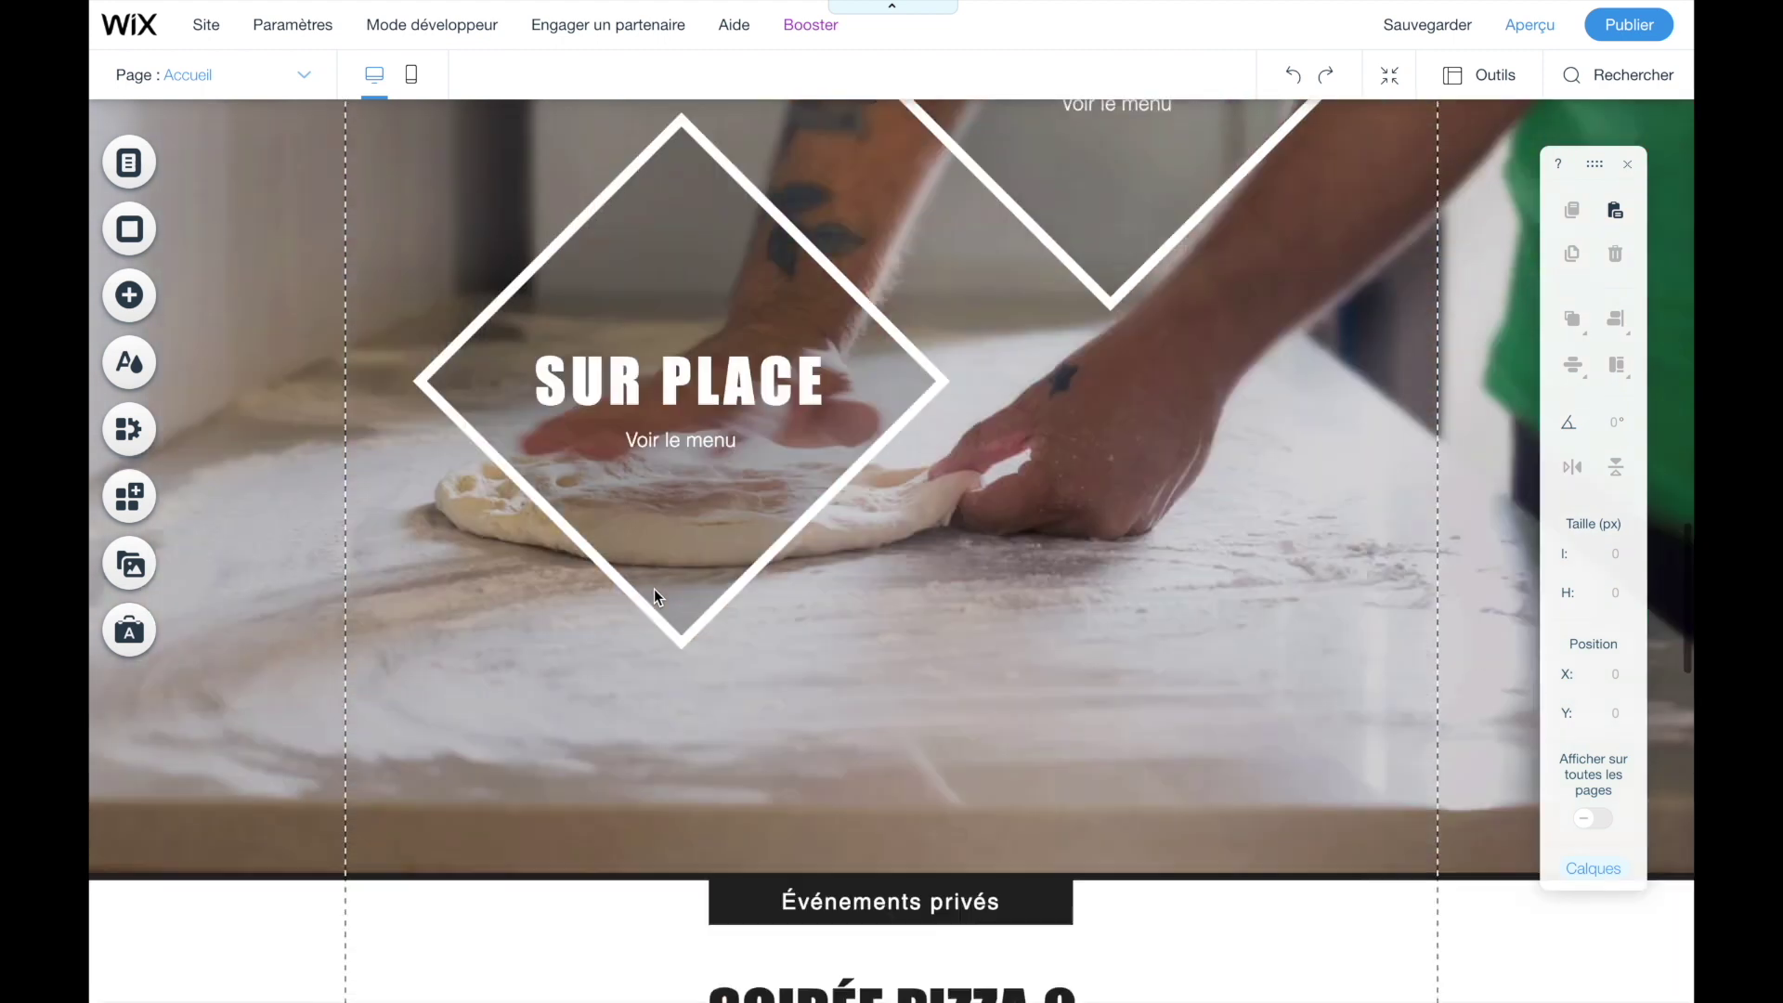
{"action": "scroll", "coordinate": [622, 759], "scroll_direction": "down", "scroll_amount": 4}
{"action": "left_click", "coordinate": [622, 758]}
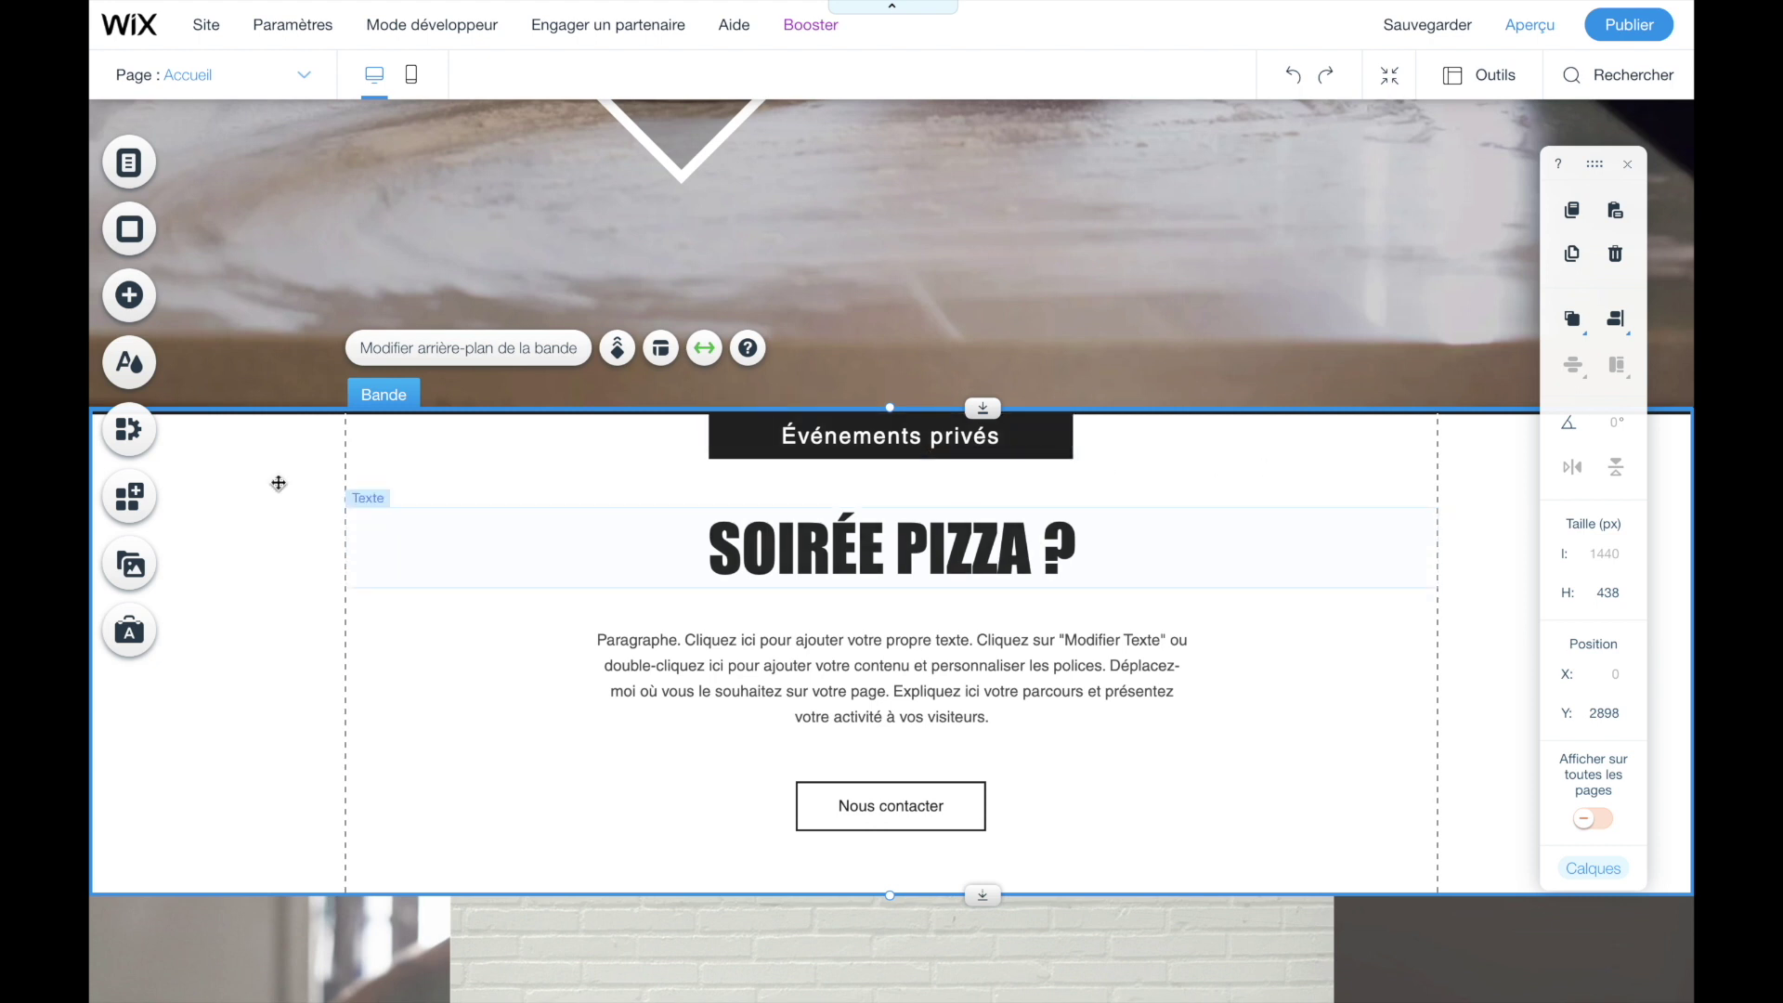
- Delete the Événements privés strip using Supprimer from its right-click menu
{"action": "right_click", "coordinate": [279, 482]}
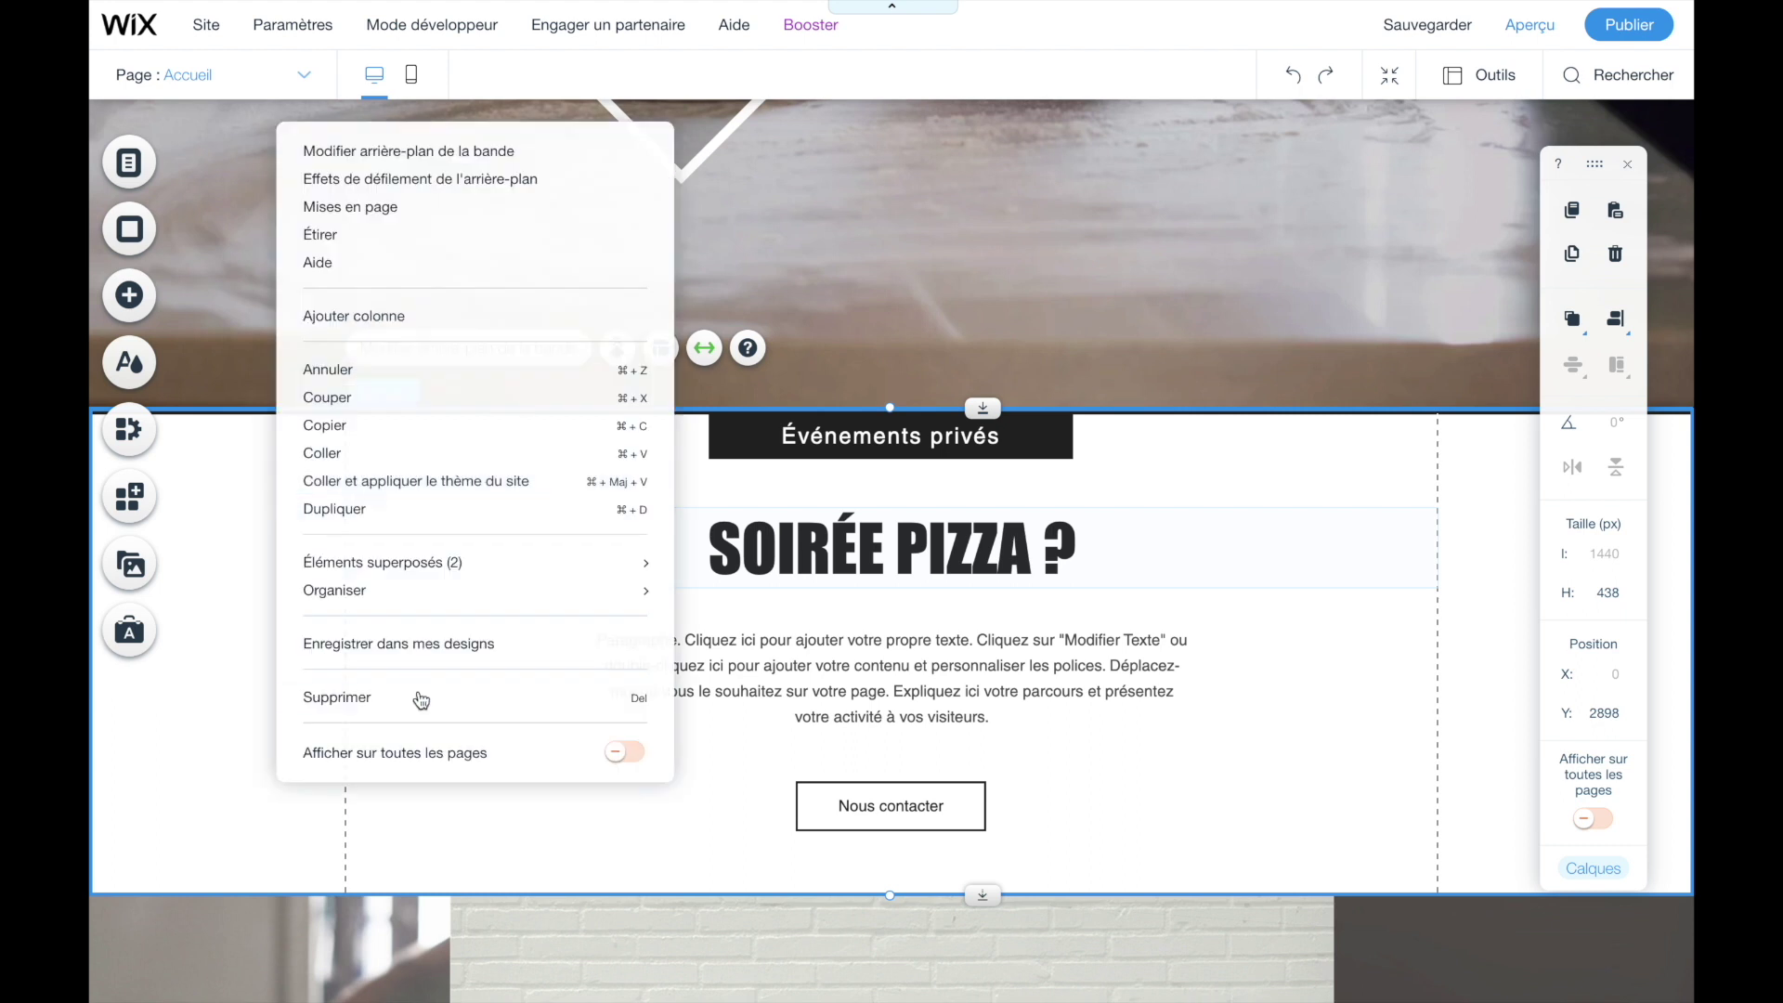
{"action": "left_click", "coordinate": [424, 705]}
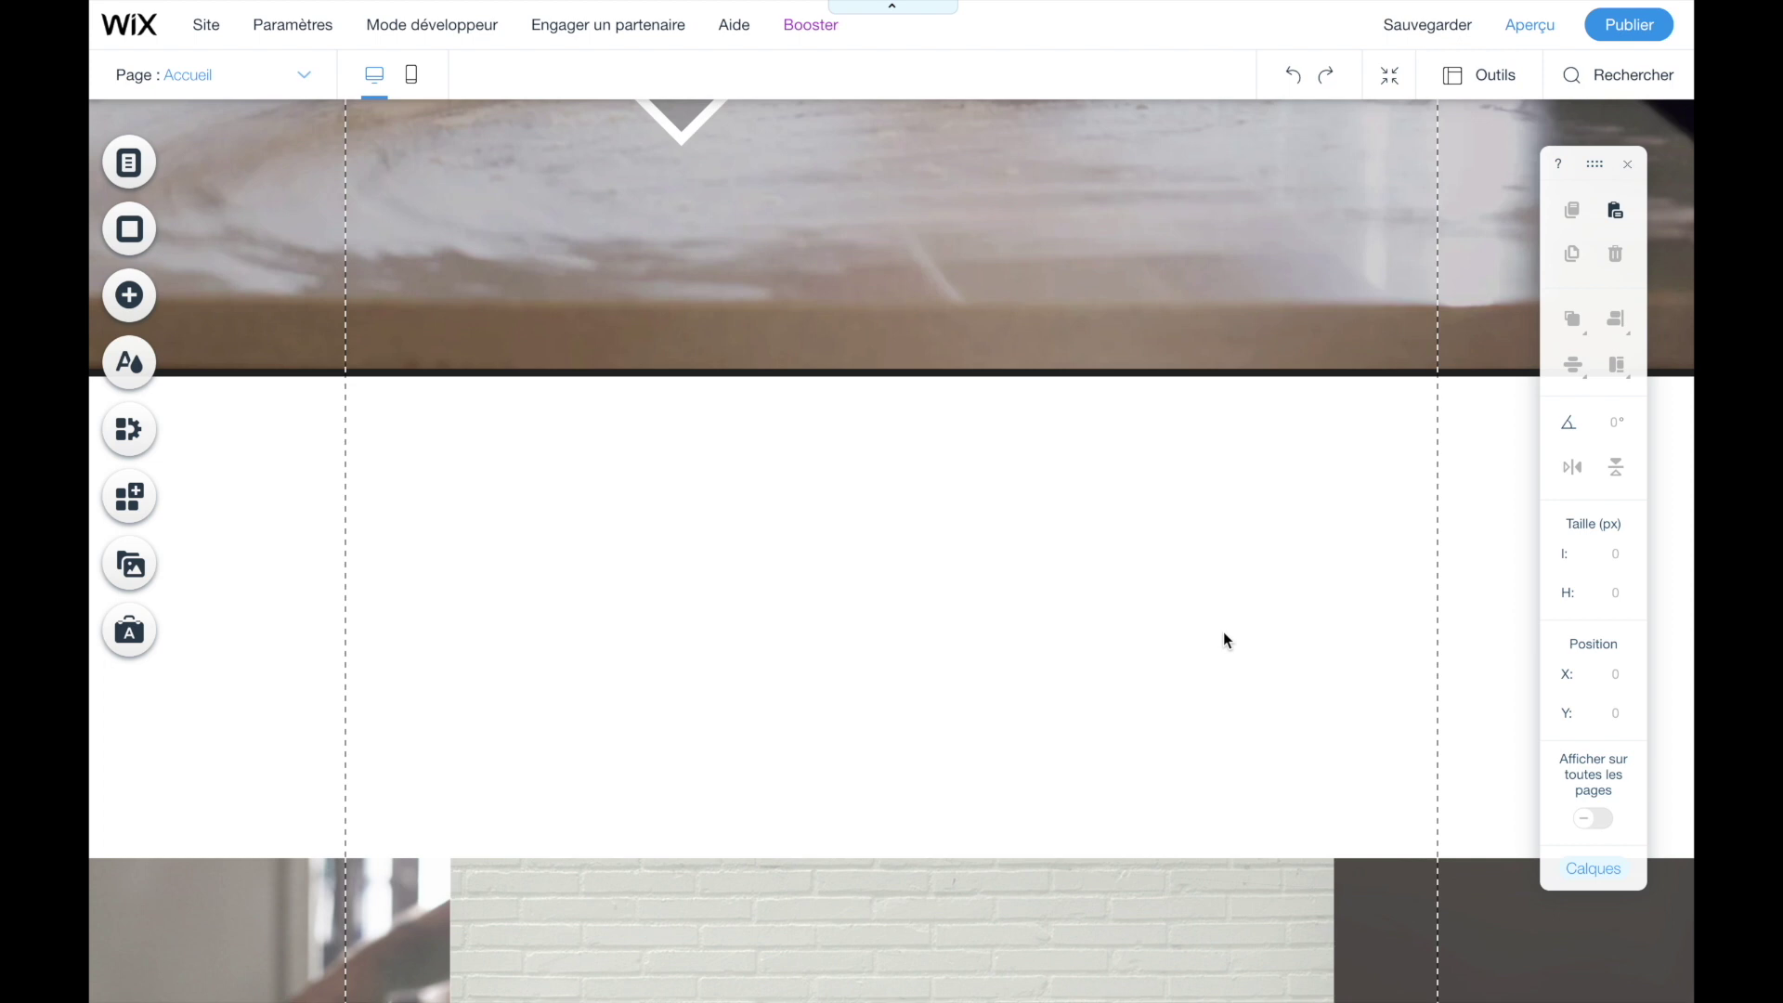
{"action": "scroll", "coordinate": [1224, 635], "scroll_direction": "down", "scroll_amount": 3}
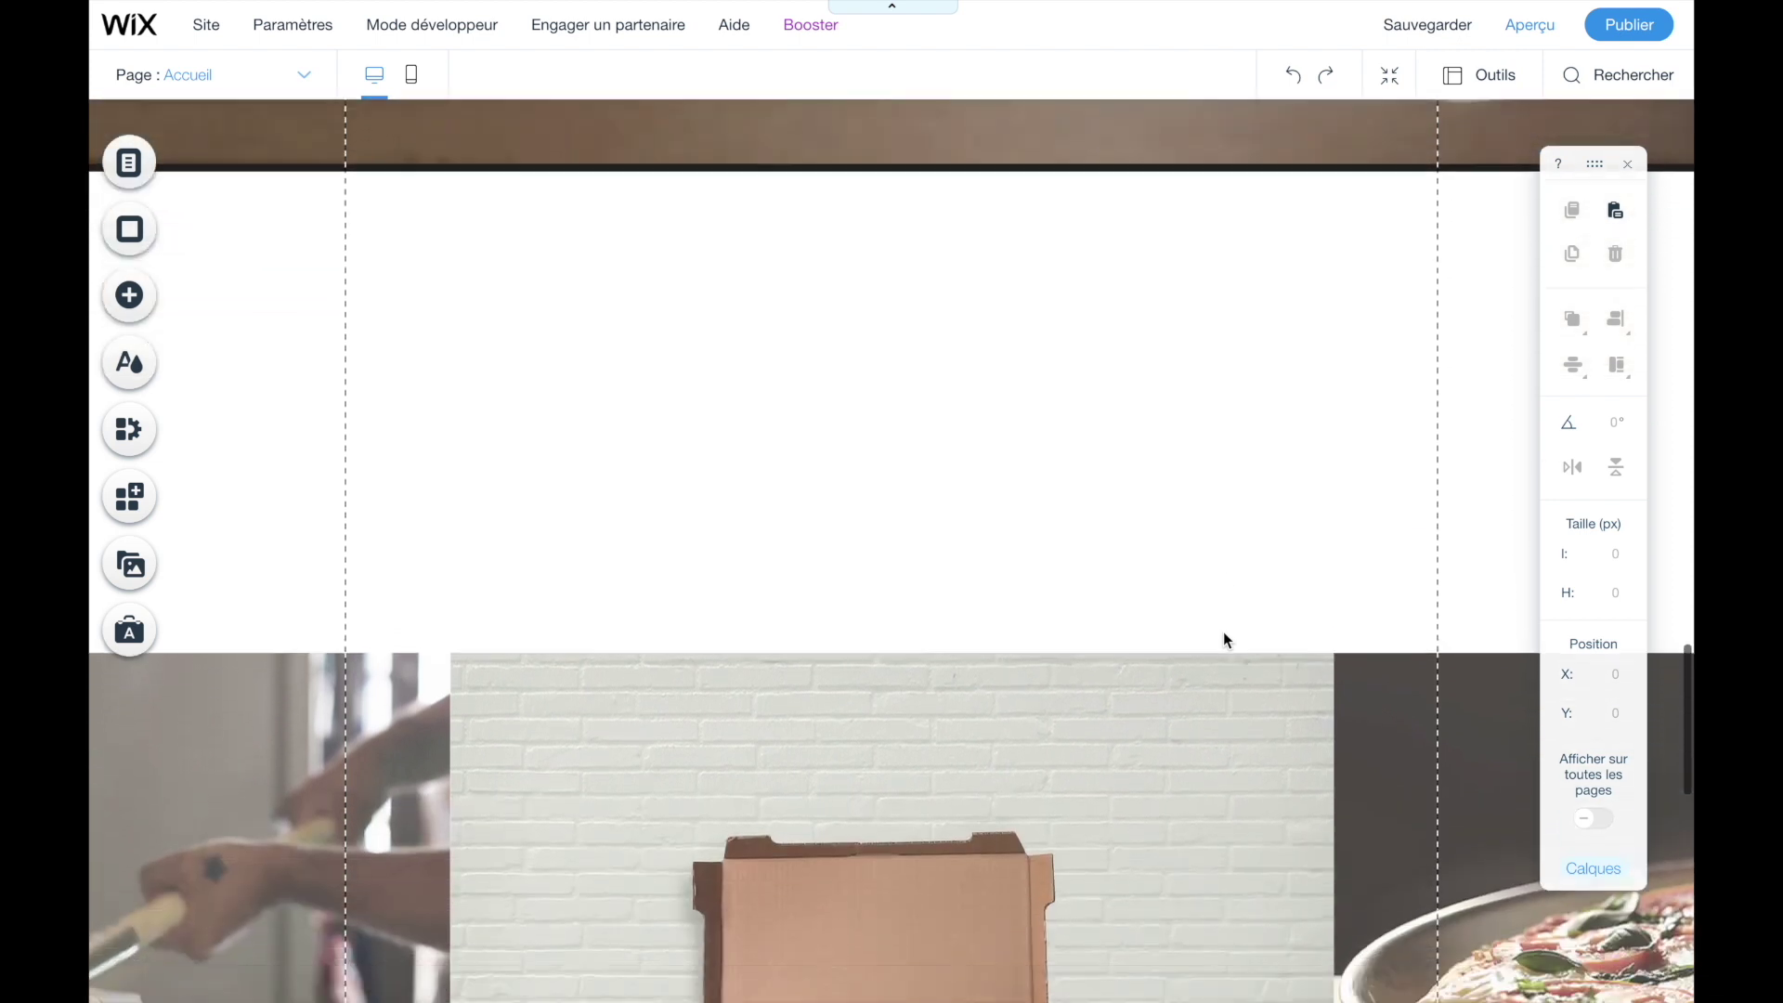
- Drag the pizza-box photo strip up directly beneath SUR PLACE to fill the empty gap
{"action": "scroll", "coordinate": [1223, 639], "scroll_direction": "down", "scroll_amount": 4}
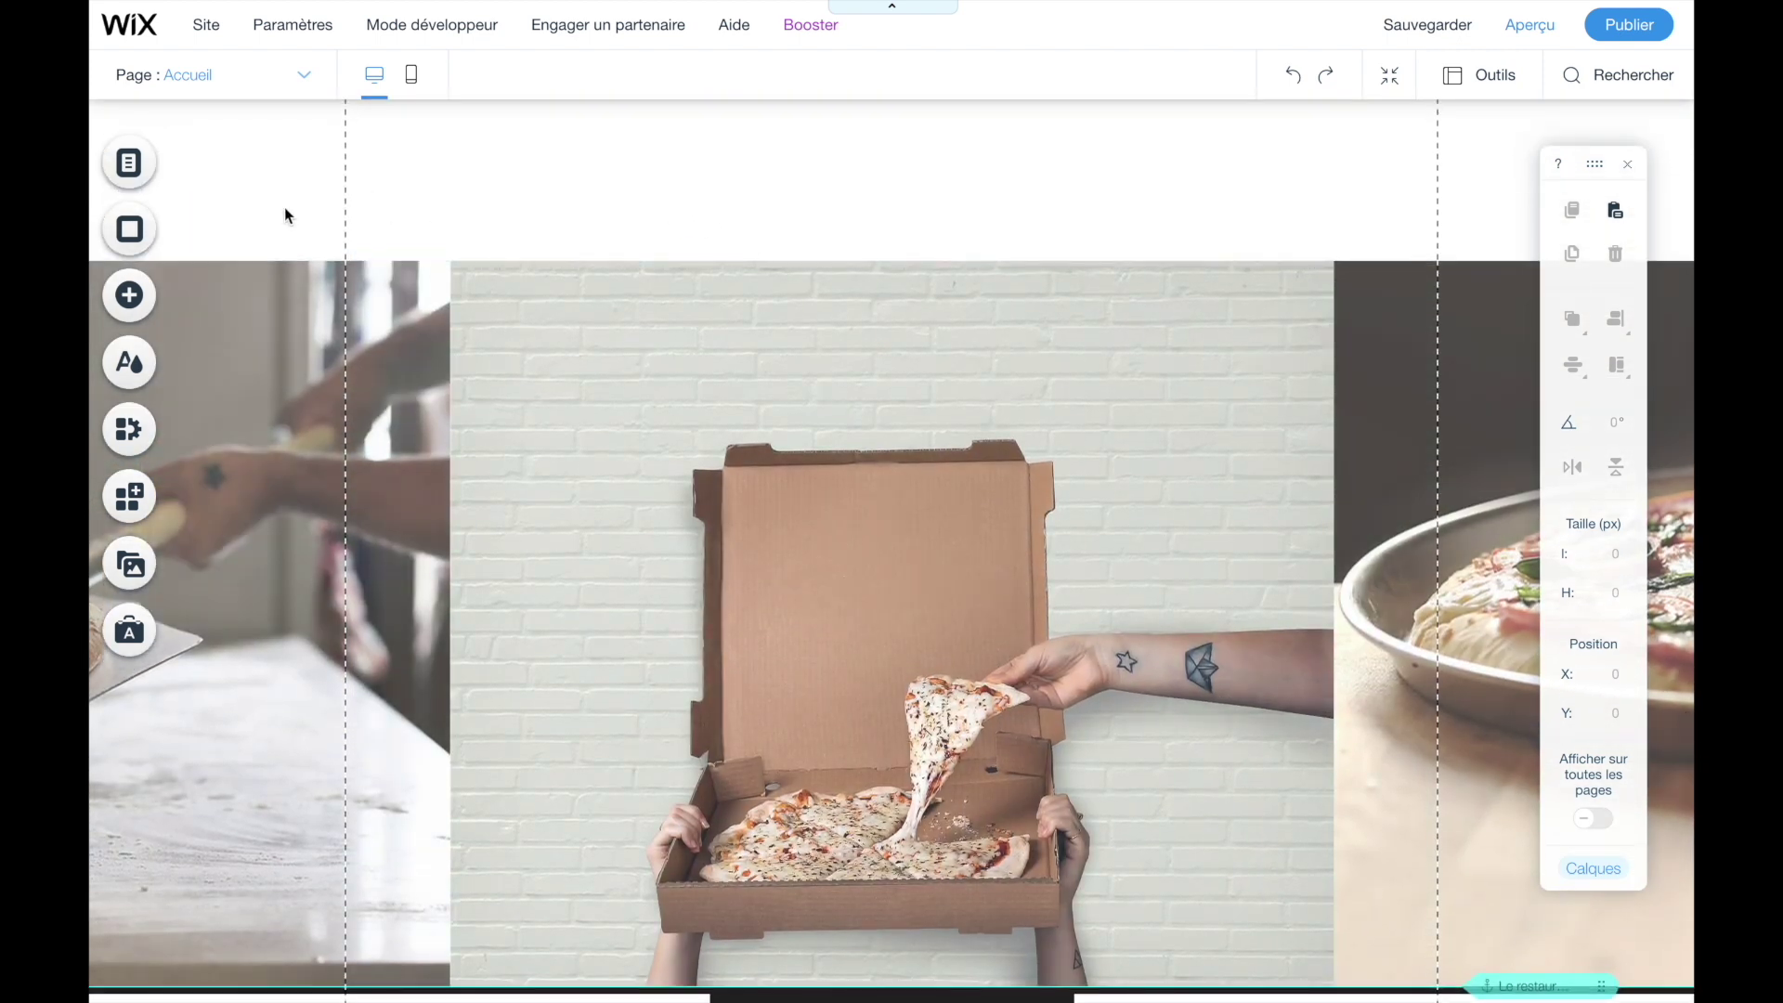
{"action": "left_click", "coordinate": [316, 346]}
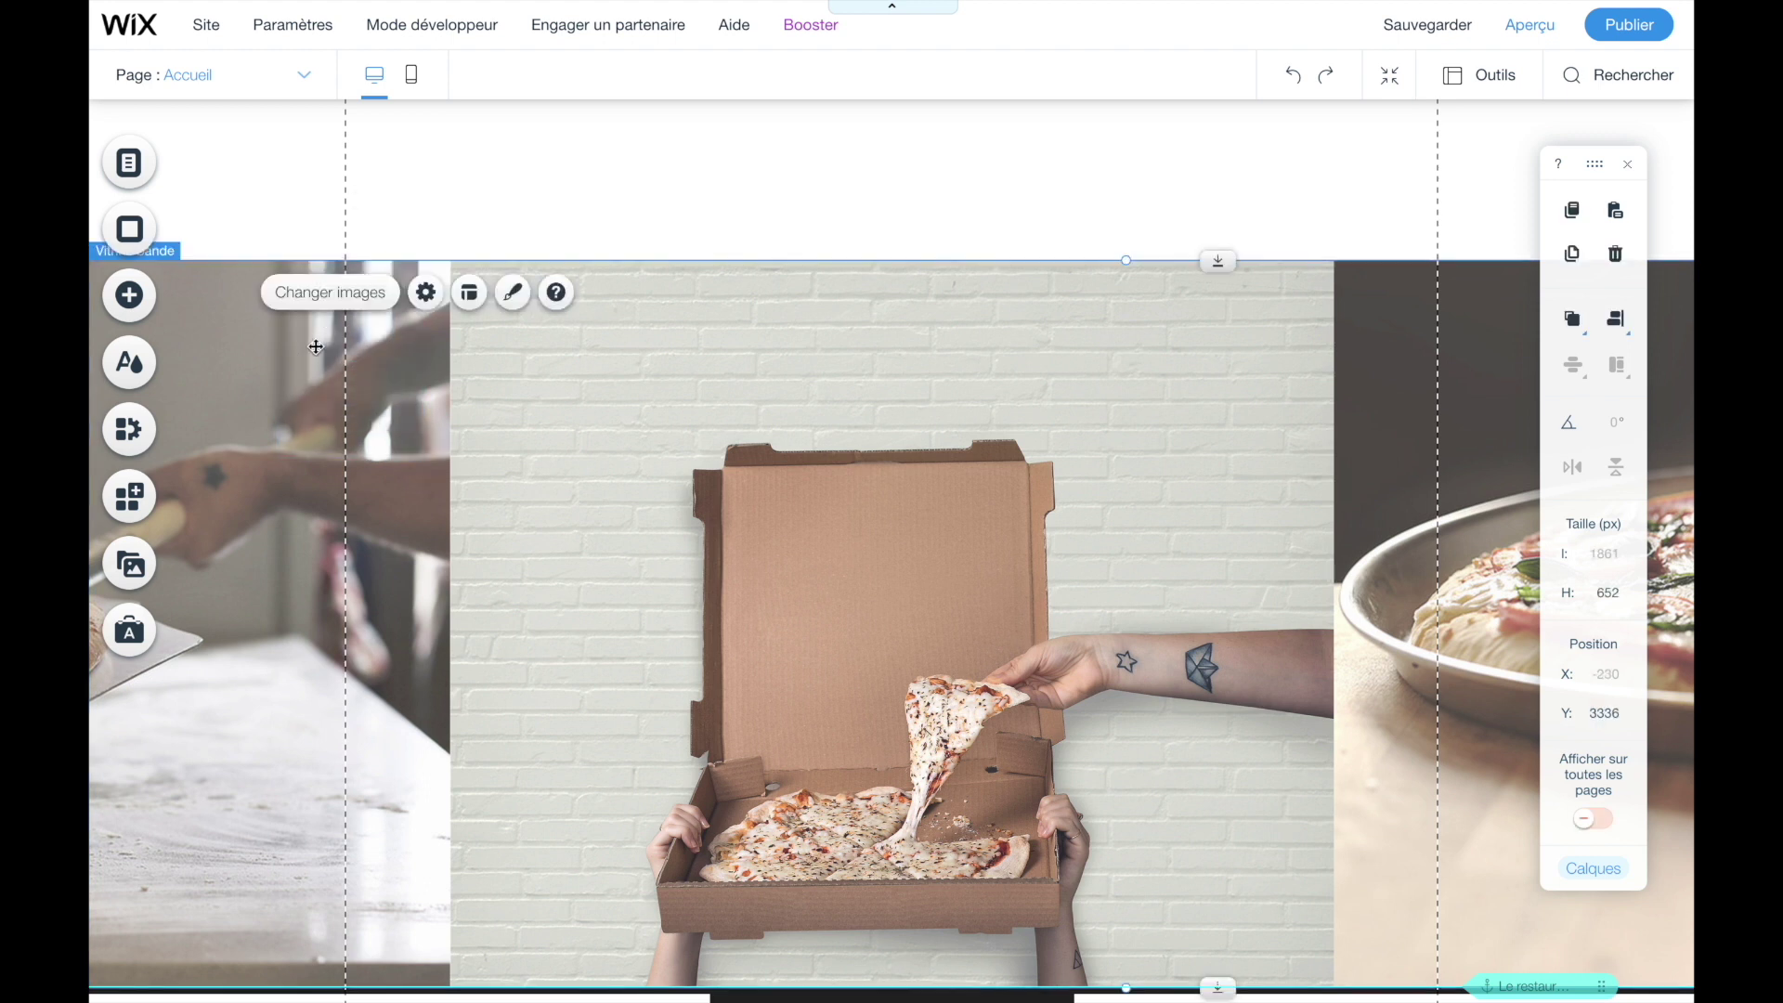
{"action": "scroll", "coordinate": [202, 273], "scroll_direction": "up", "scroll_amount": 1}
{"action": "left_click_drag", "start_coordinate": [223, 323], "coordinate": [353, 431]}
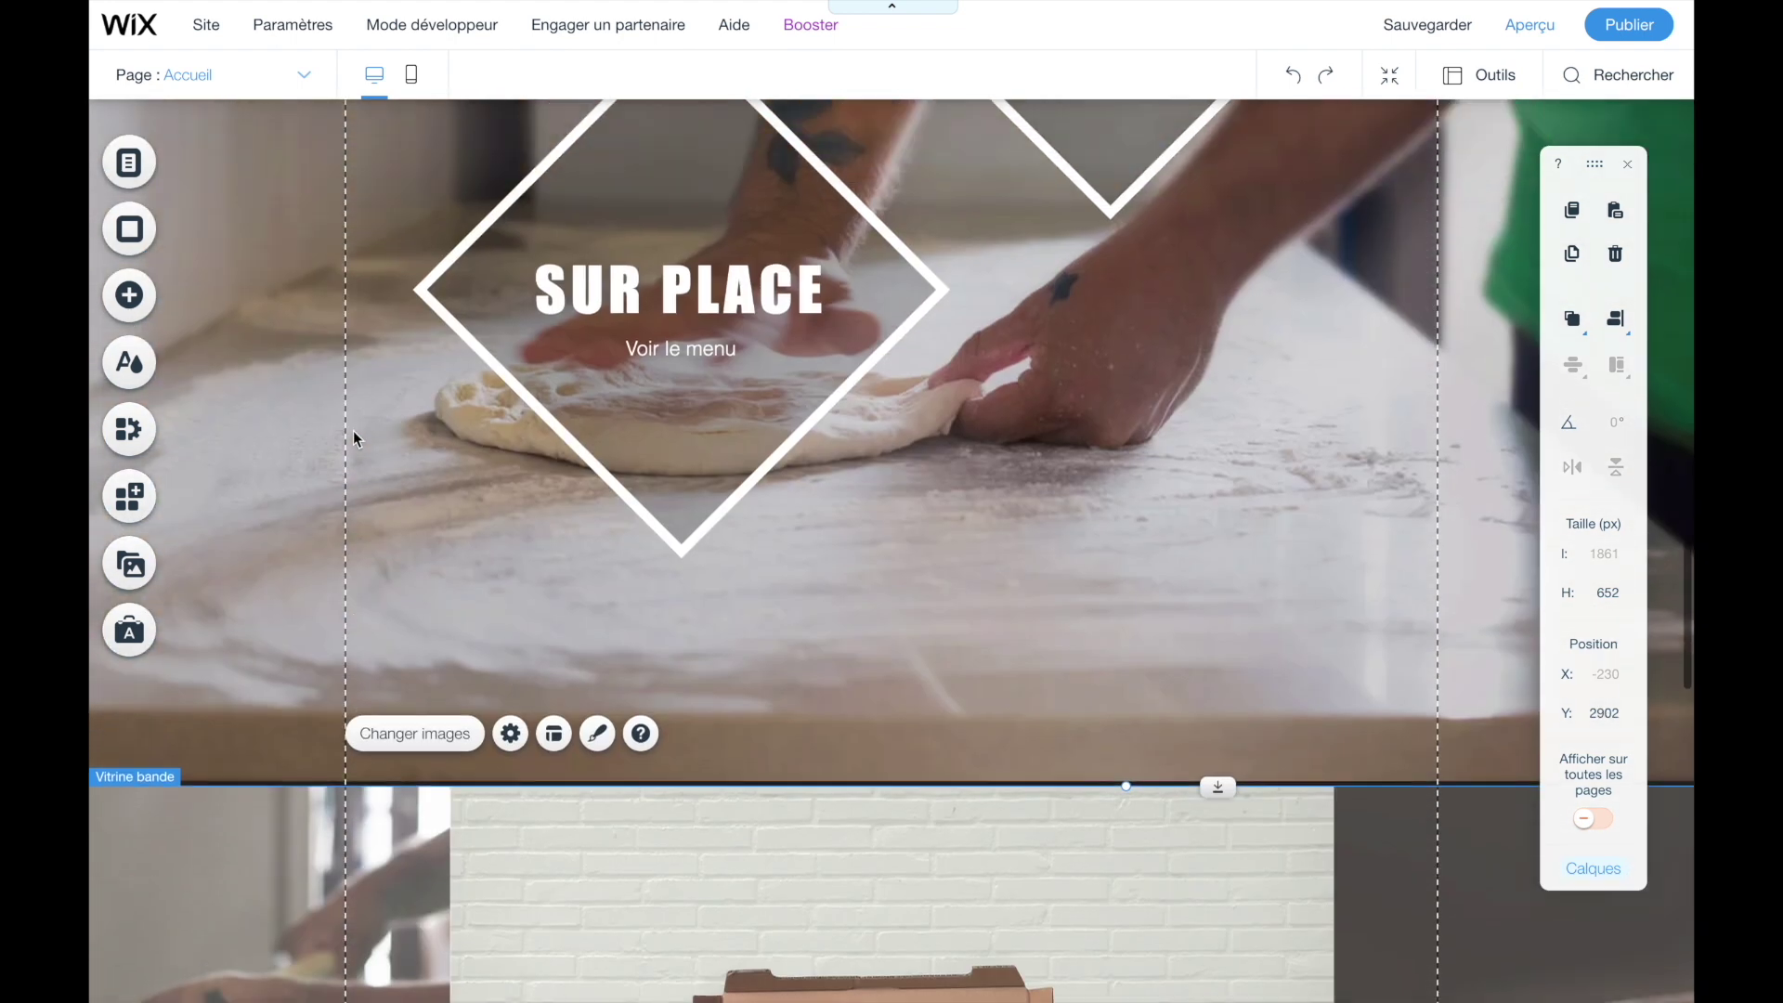
{"action": "scroll", "coordinate": [358, 454], "scroll_direction": "down", "scroll_amount": 4}
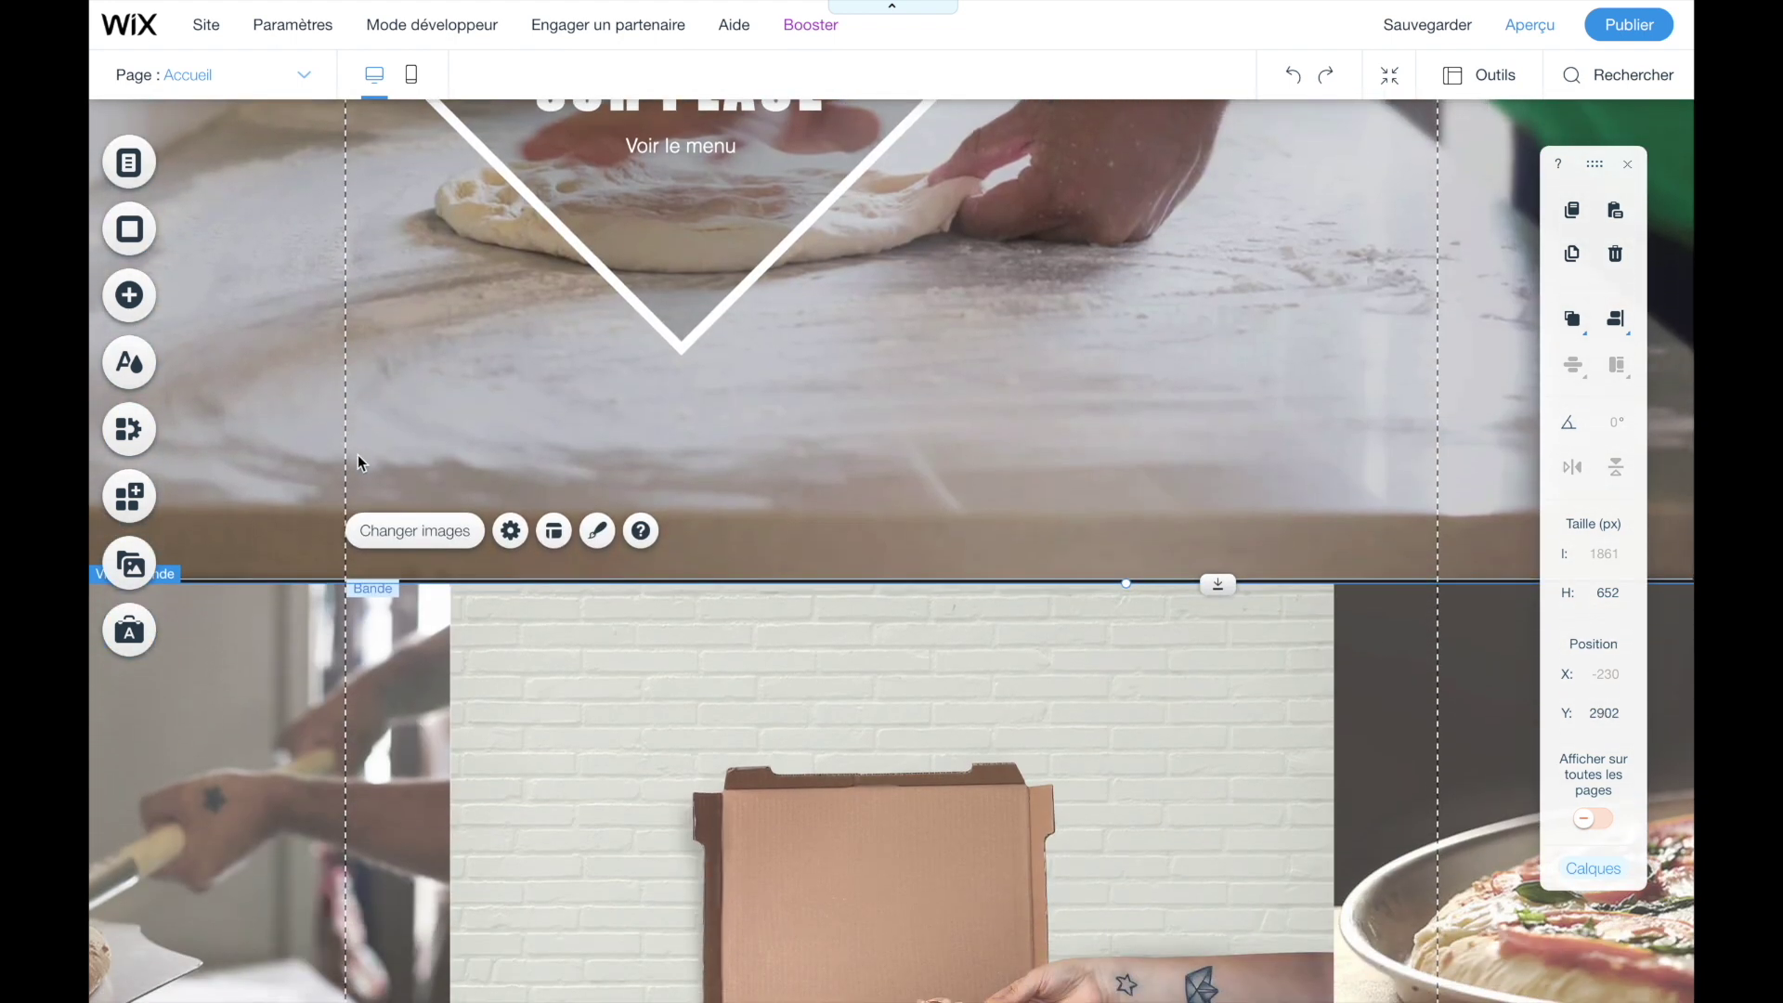
{"action": "scroll", "coordinate": [358, 454], "scroll_direction": "down", "scroll_amount": 18}
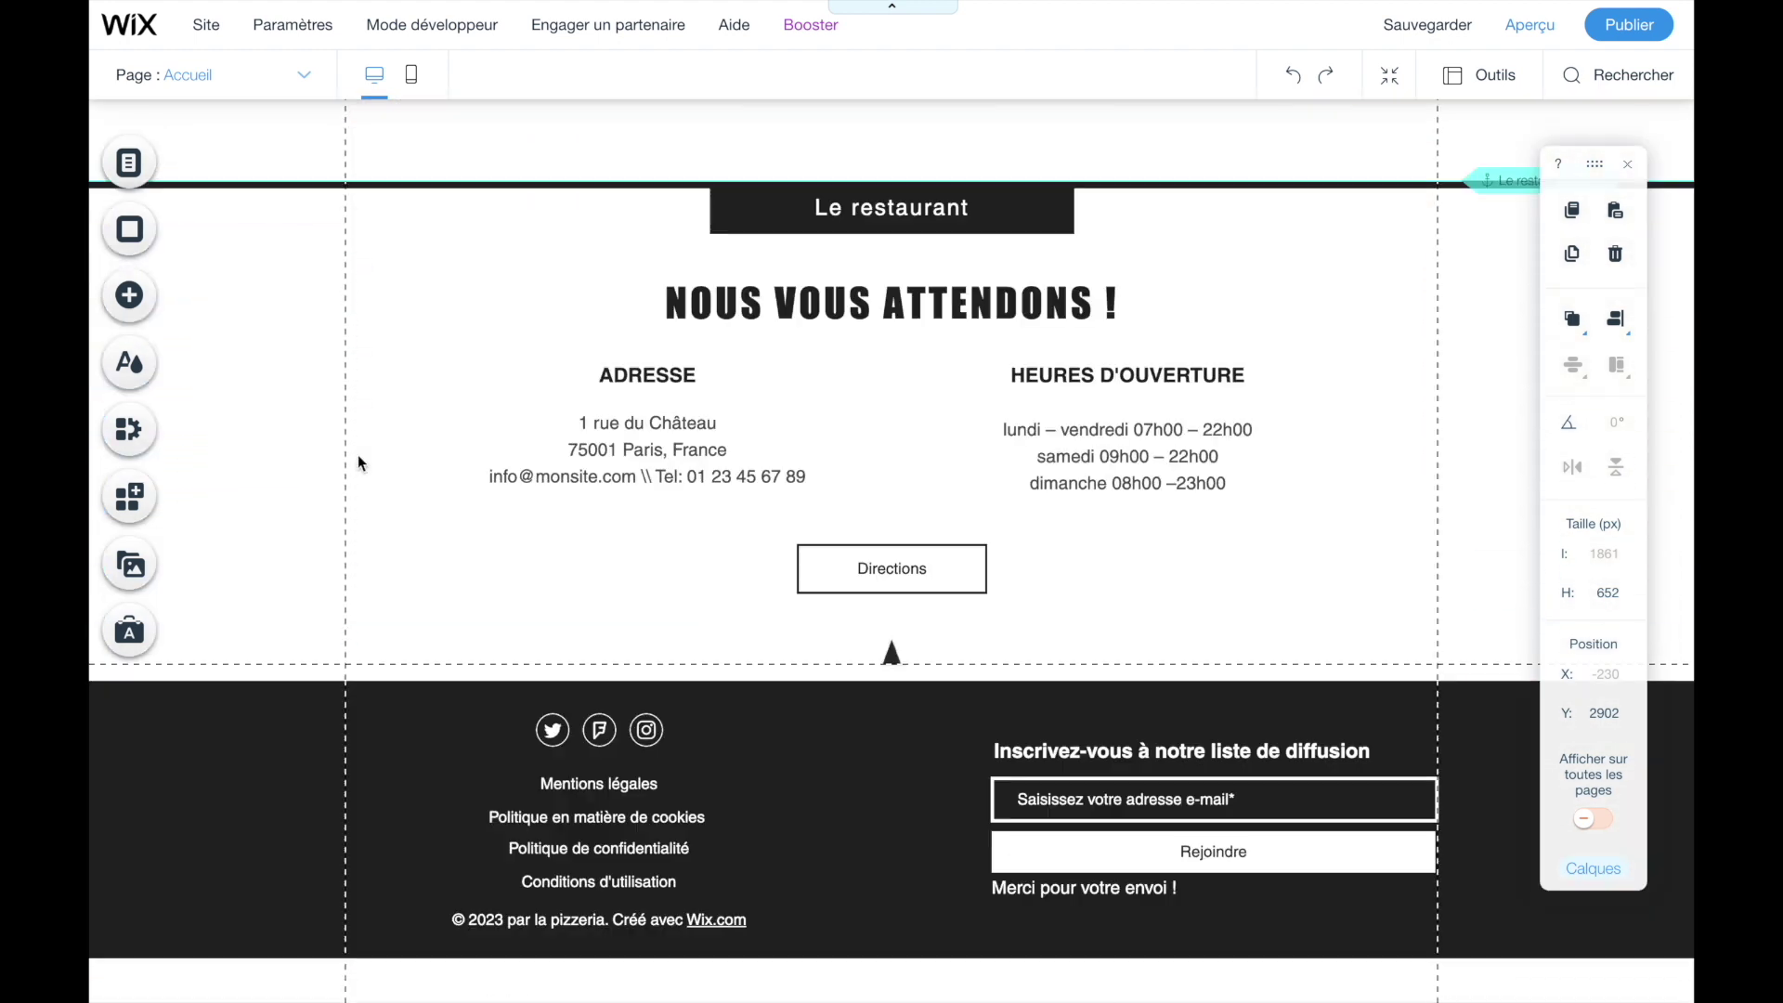
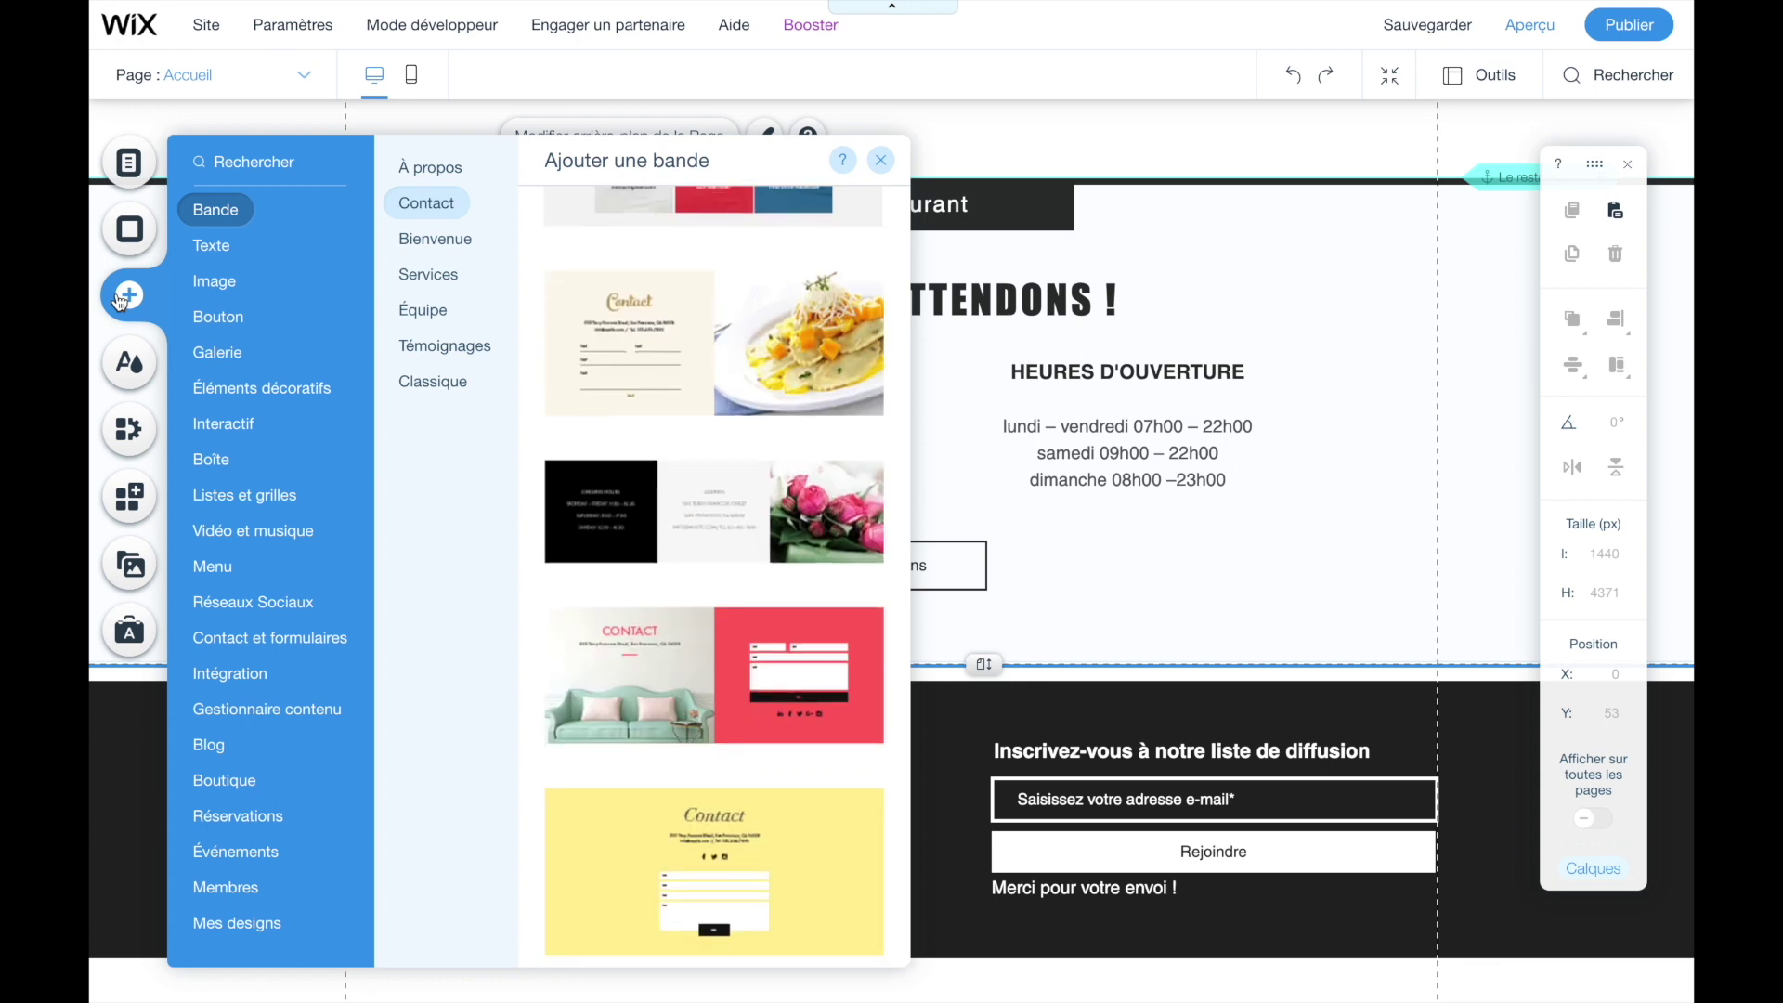
- Add the Contact band design with the pasta photo and message form to the home page
{"action": "left_click", "coordinate": [448, 215]}
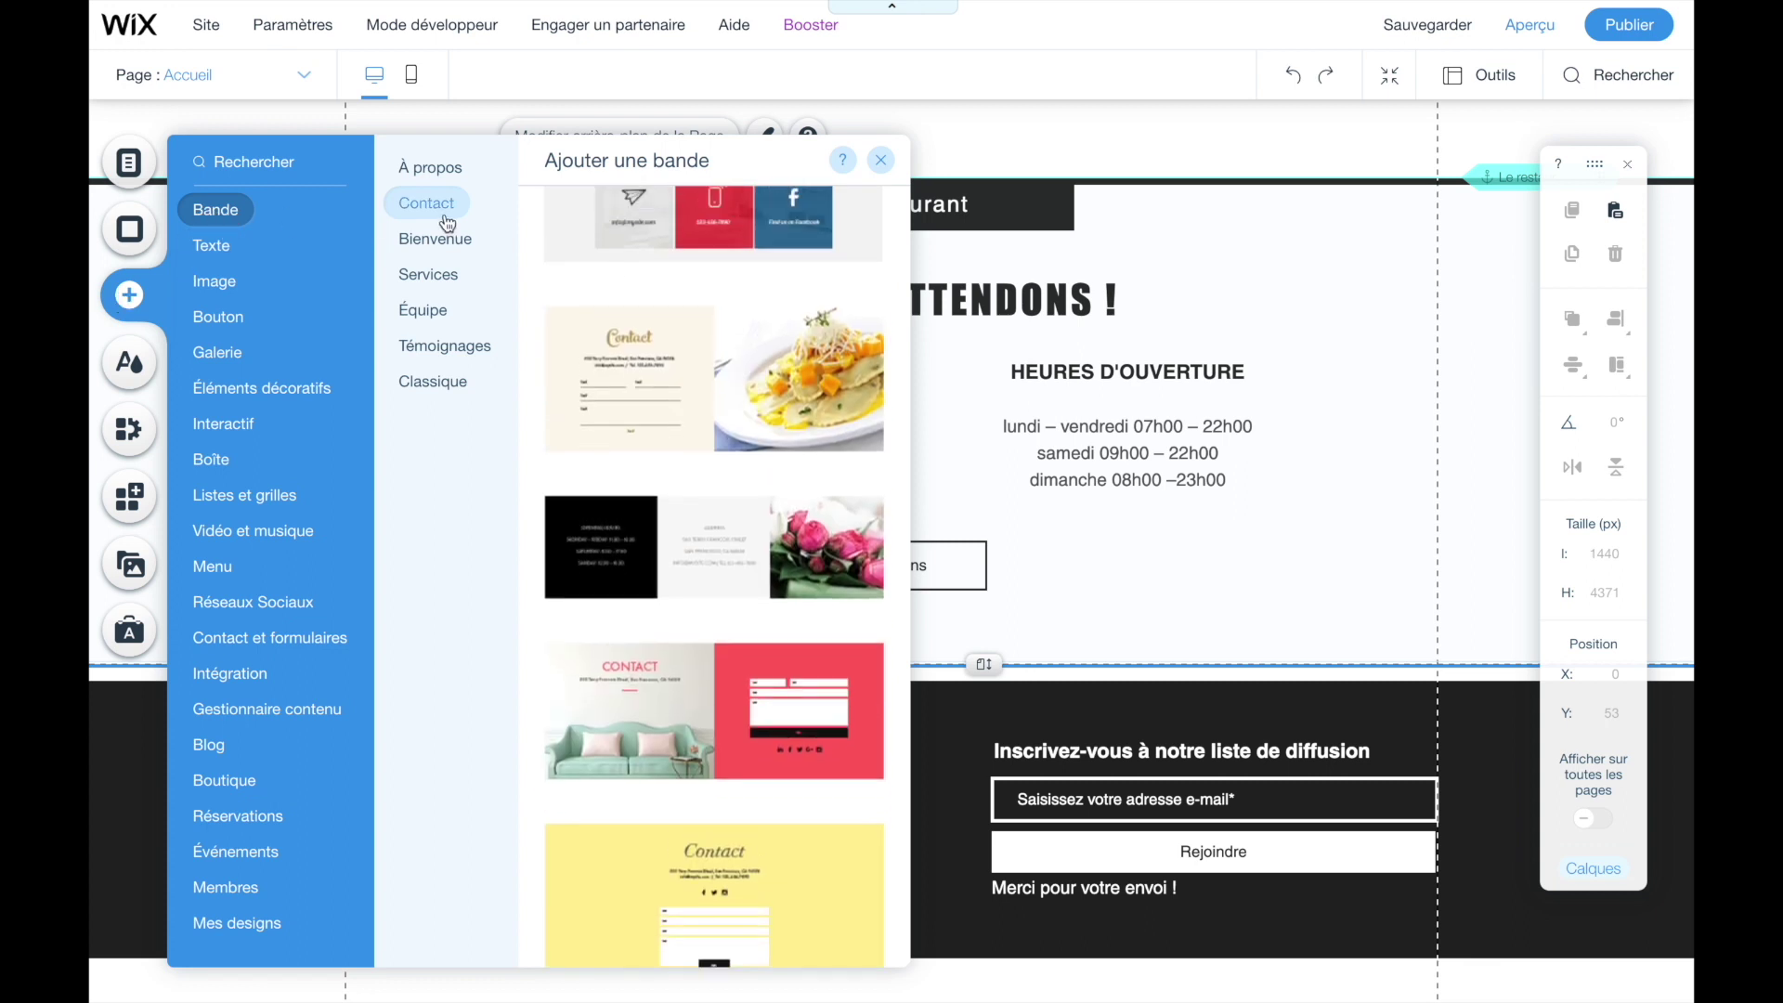
{"action": "scroll", "coordinate": [710, 478], "scroll_direction": "down", "scroll_amount": 1}
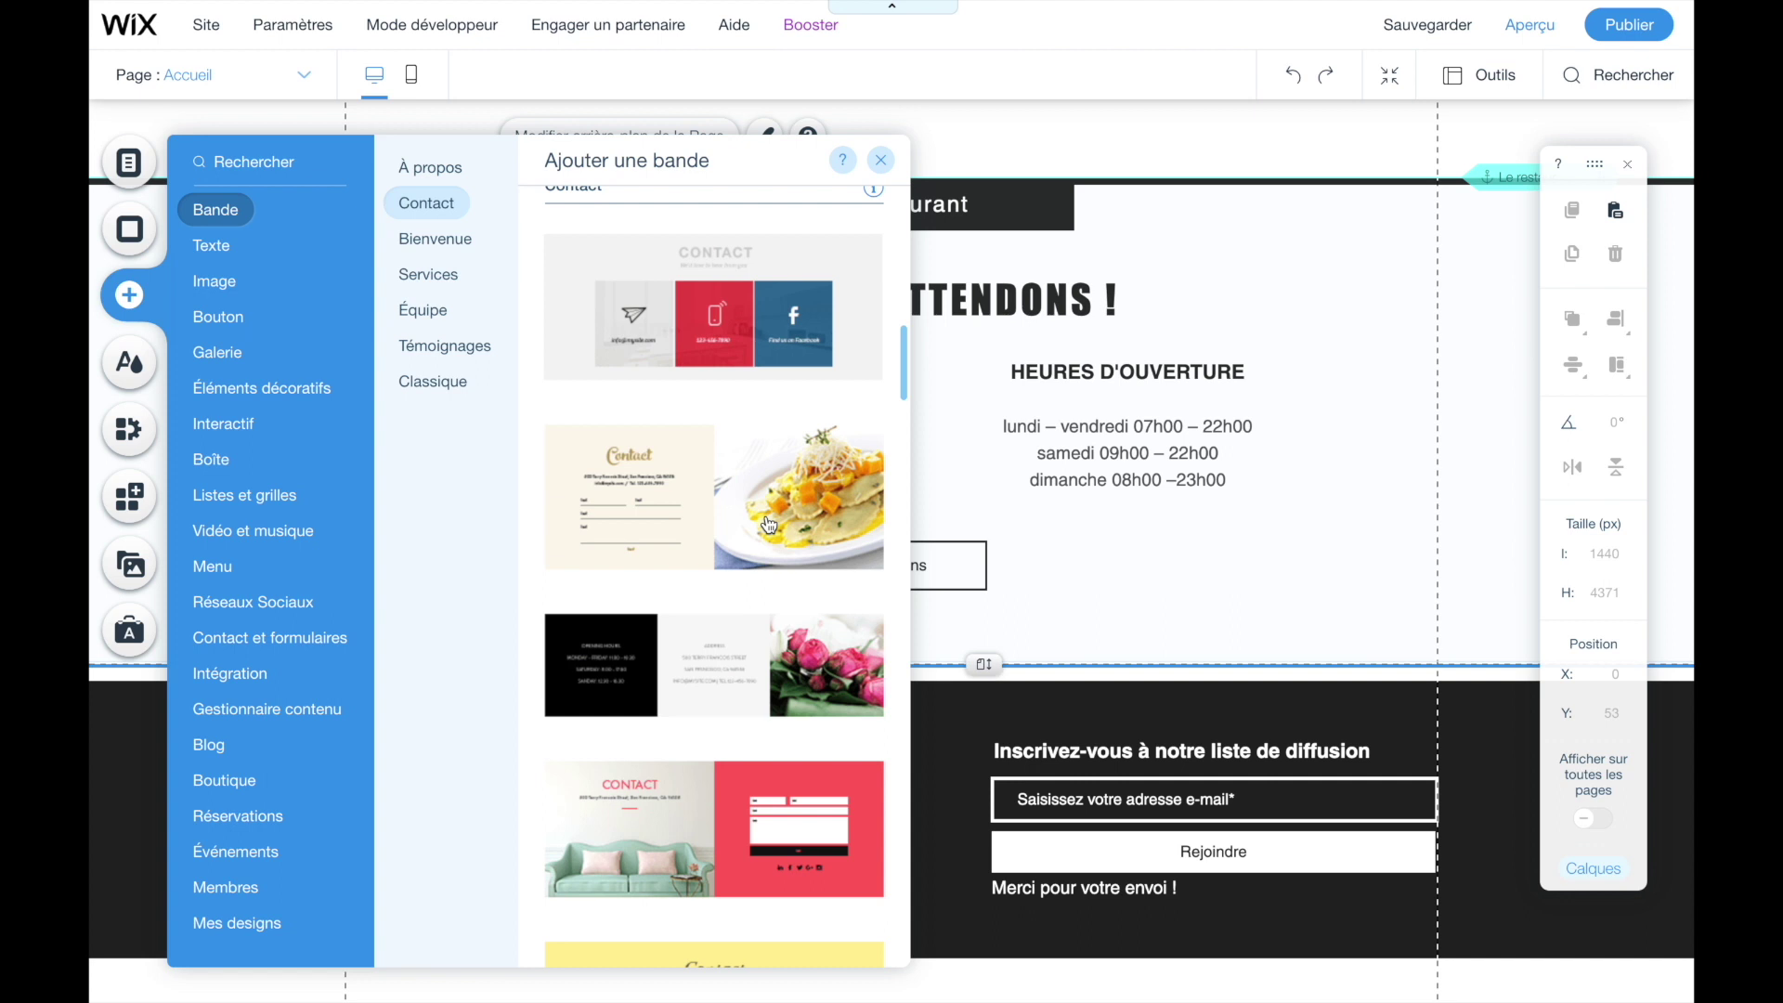
{"action": "mouse_move", "coordinate": [687, 510]}
{"action": "left_mouse_down"}
{"action": "mouse_move", "coordinate": [889, 654]}
{"action": "mouse_move", "coordinate": [681, 499]}
{"action": "left_mouse_up"}
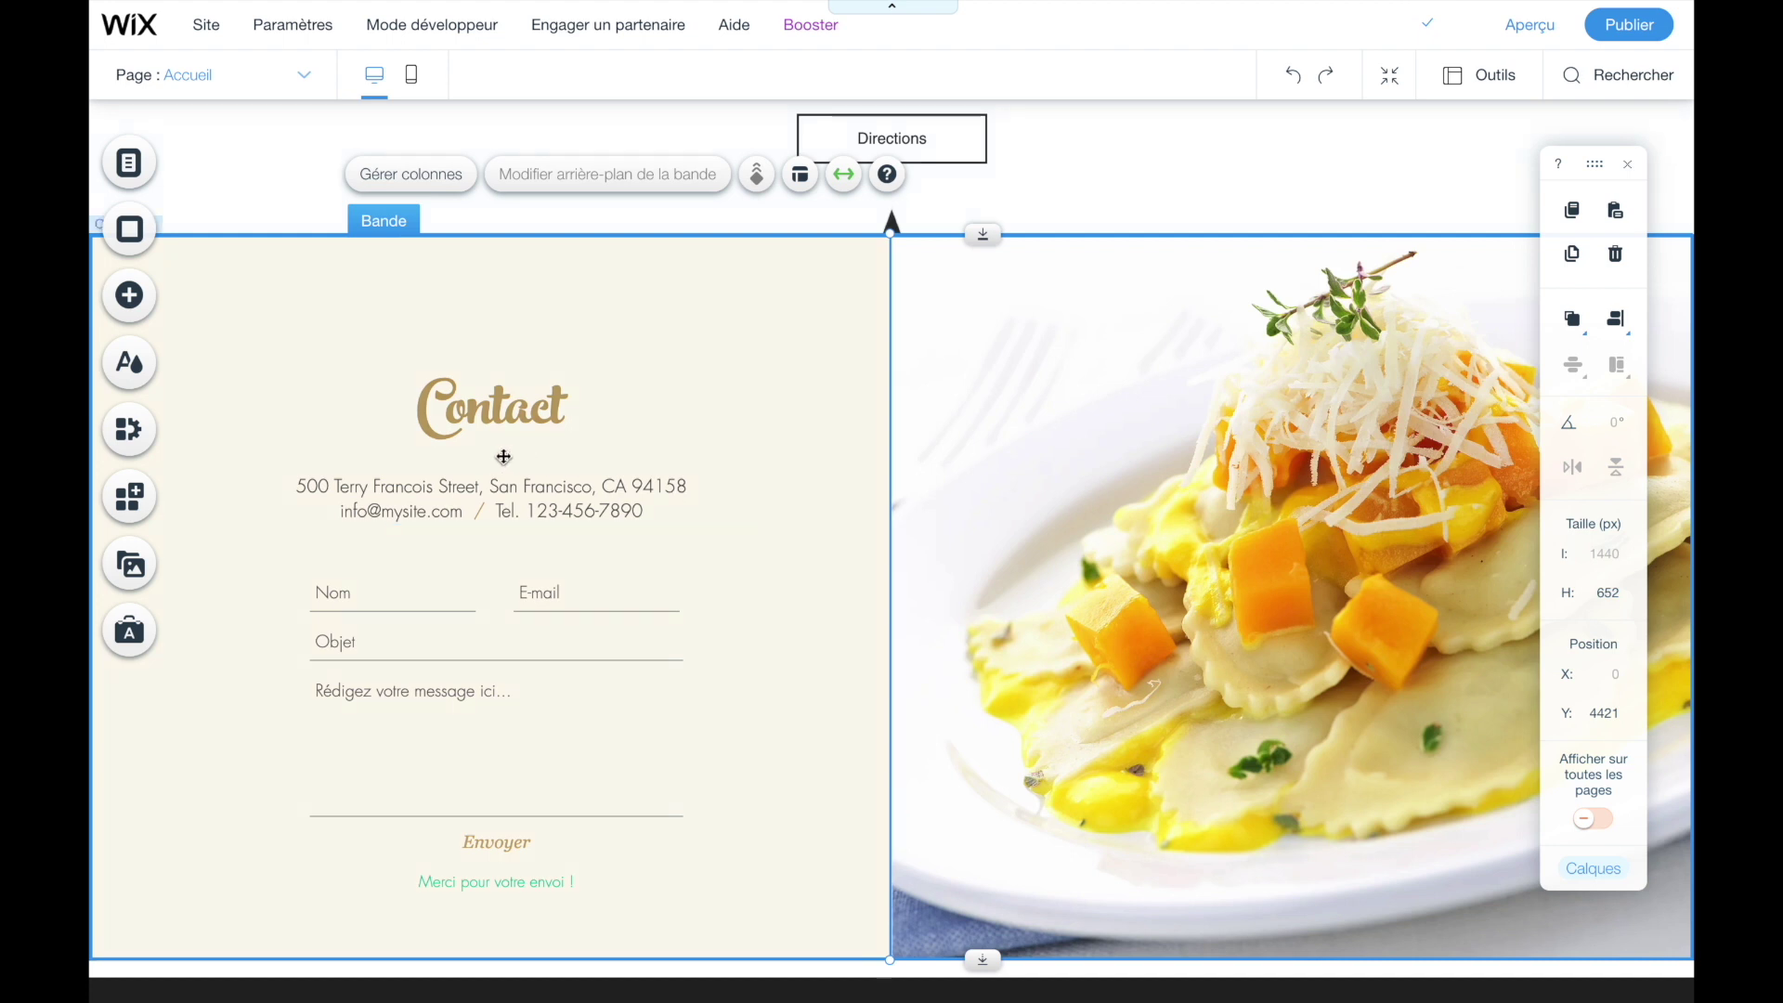
- Replace the Contact band's address line with 'Merci de renseigner votre choix:'
{"action": "left_click", "coordinate": [426, 490]}
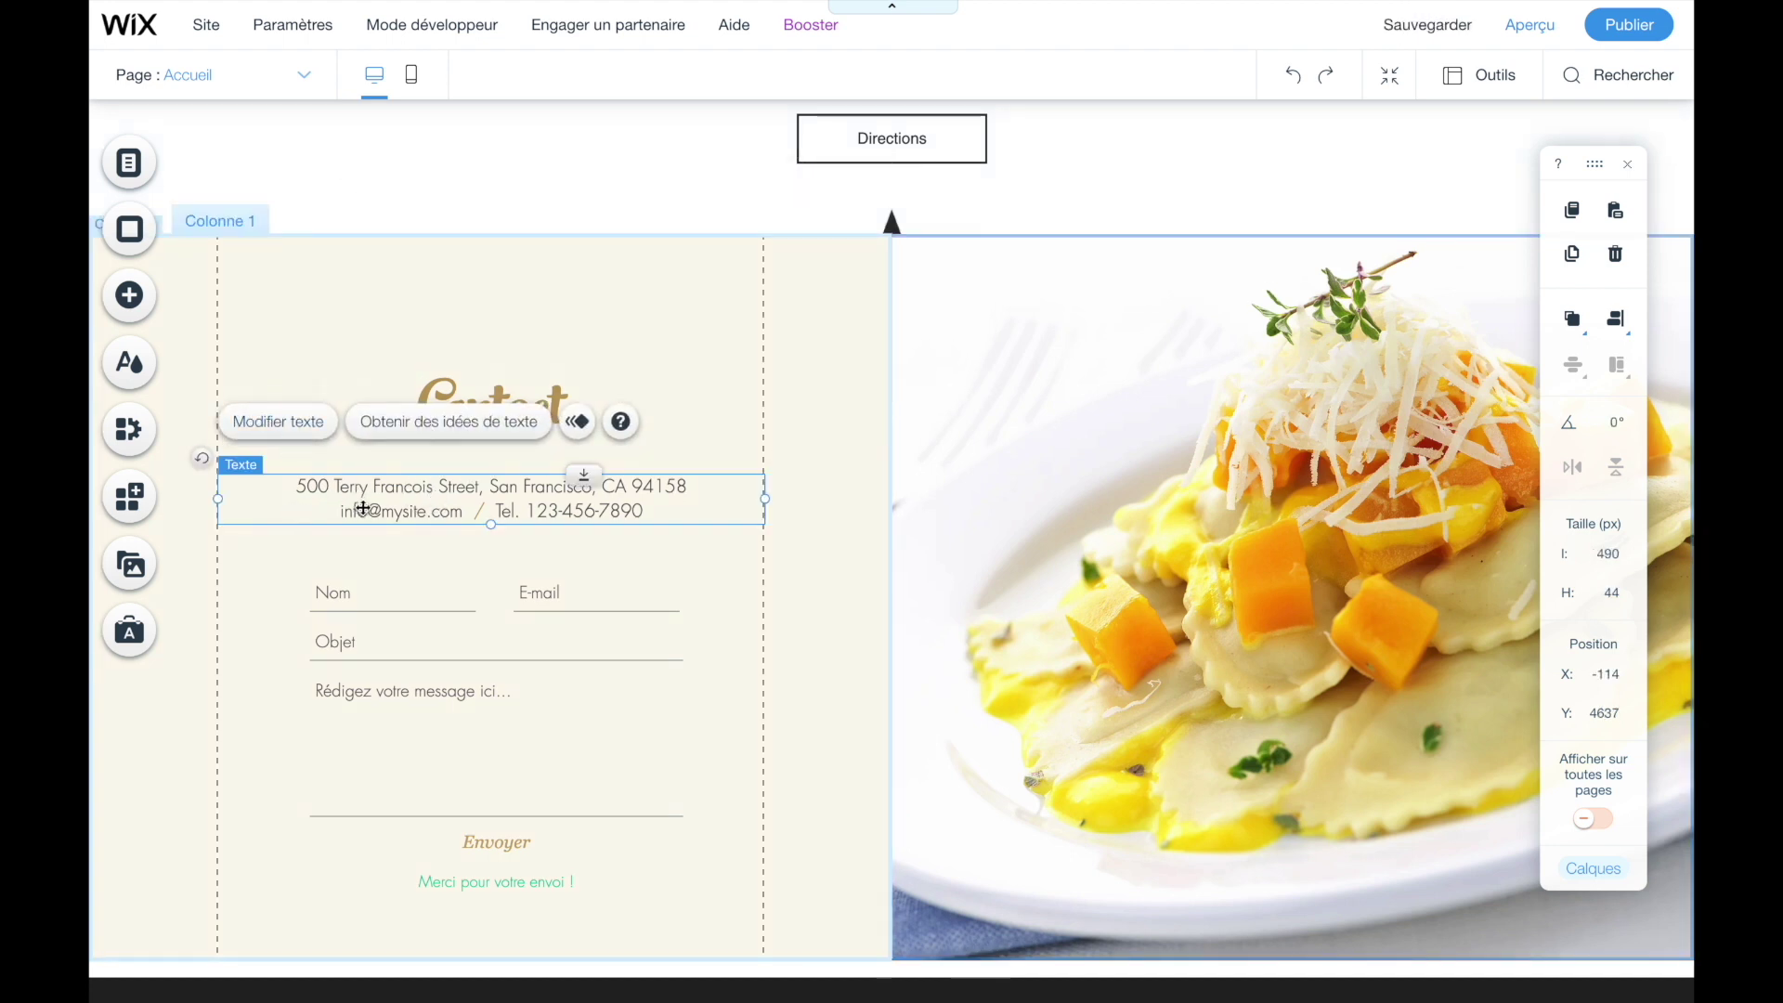
{"action": "left_click", "coordinate": [279, 422]}
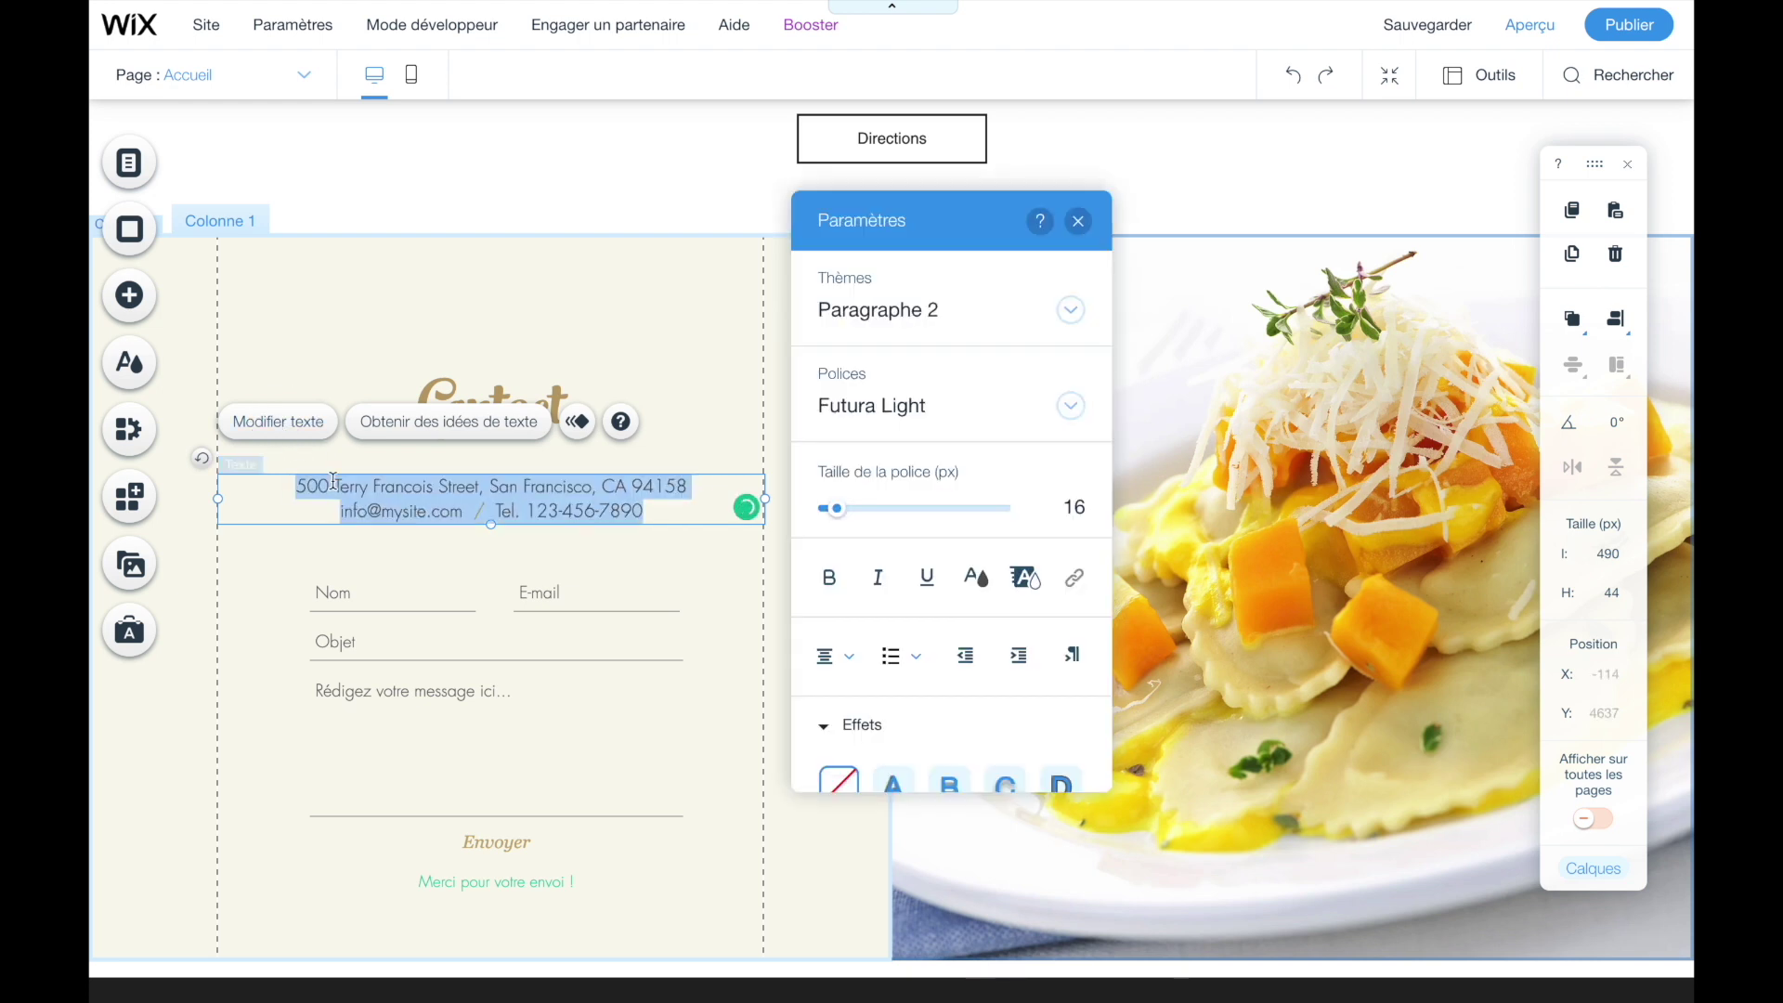
{"action": "type", "text": "Merci de renseigner"}
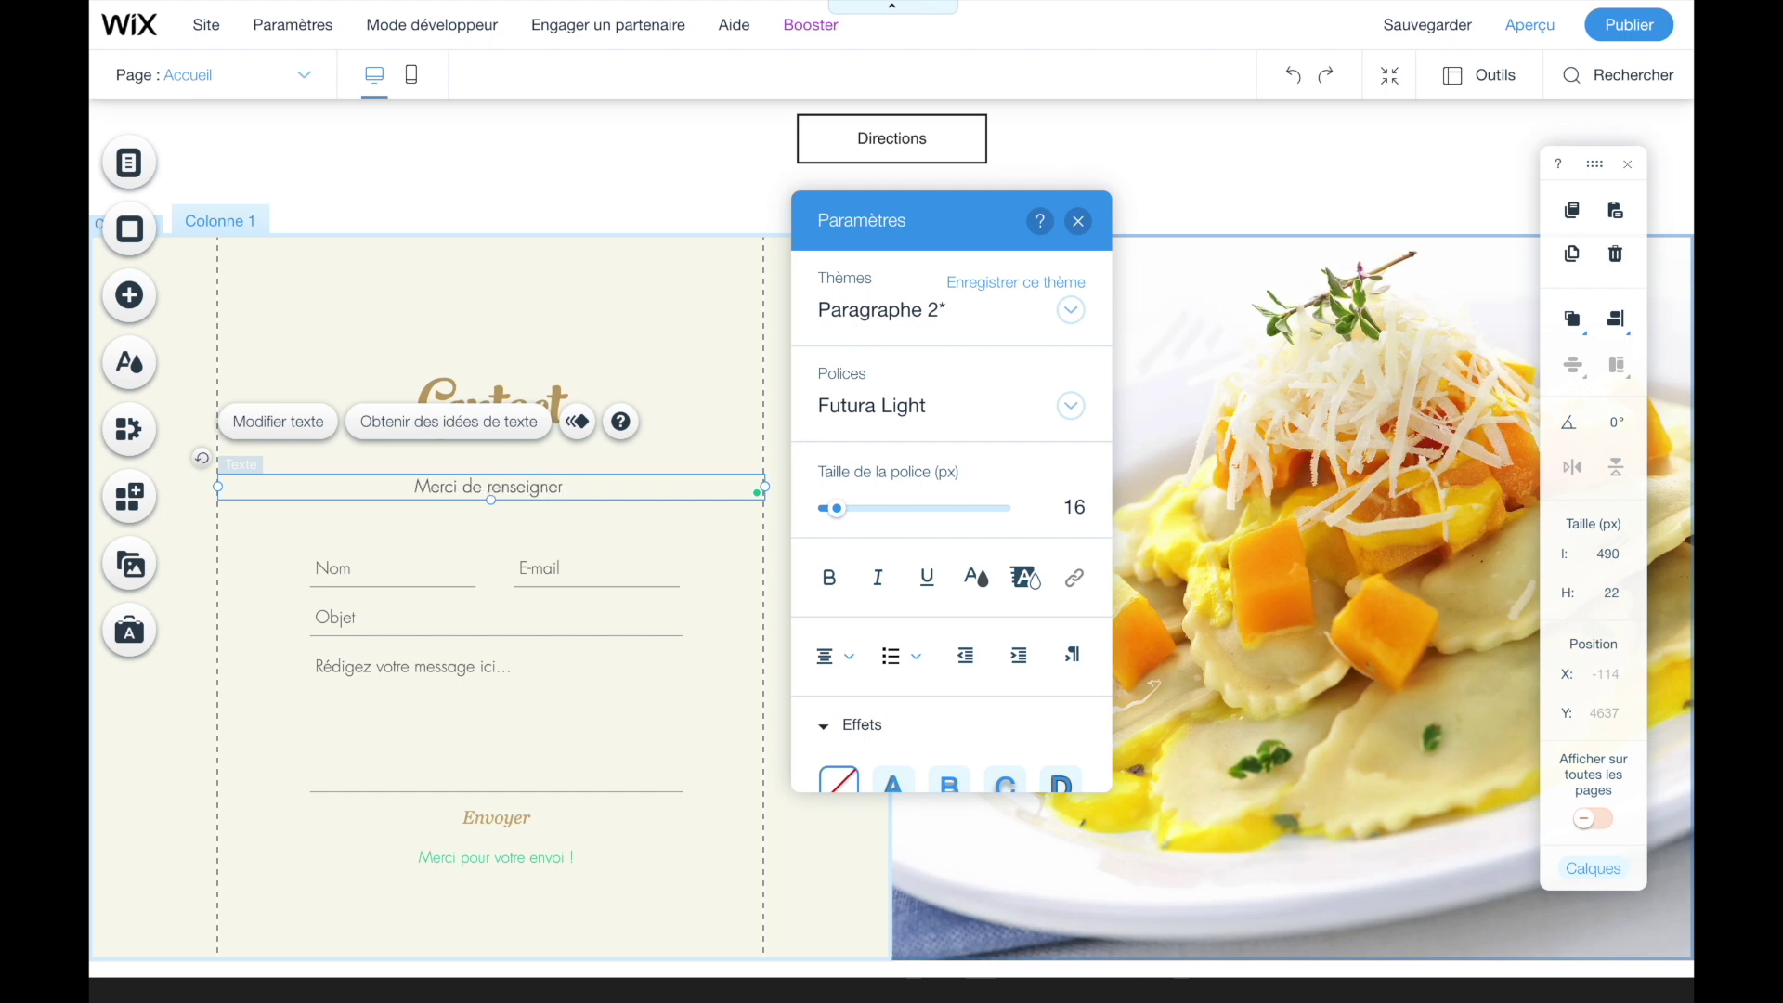
{"action": "type", "text": " votre choi"}
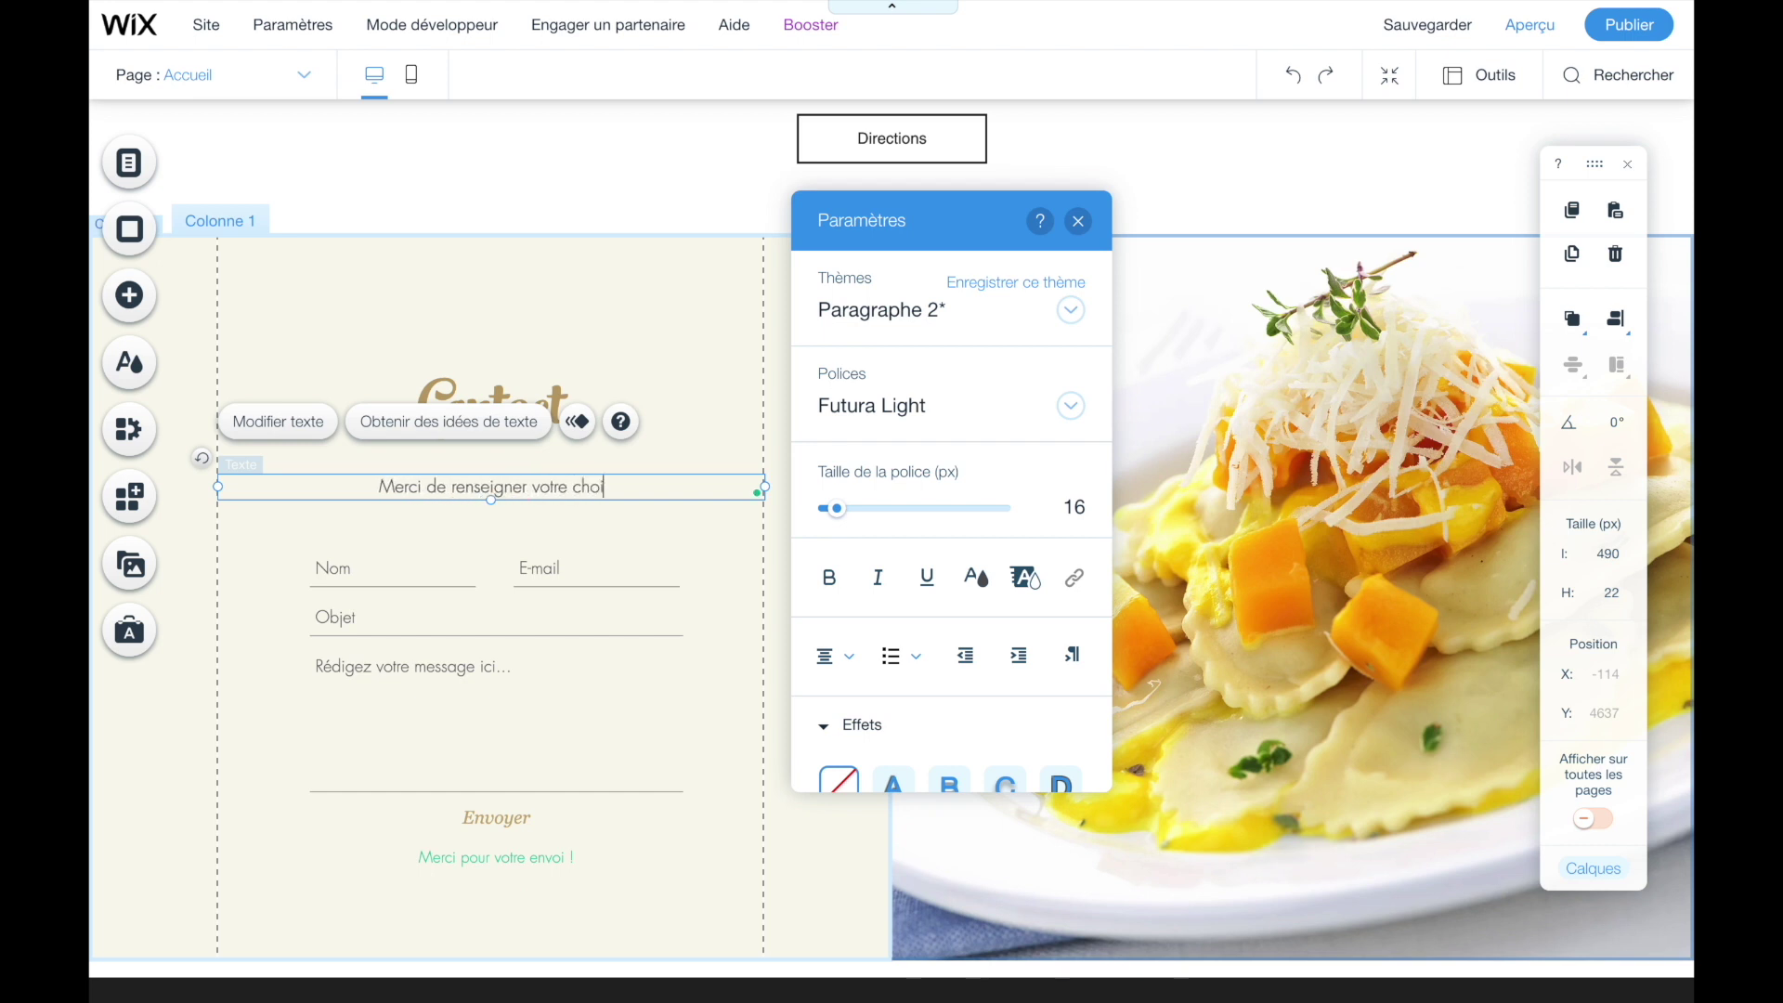
{"action": "type", "text": "x:"}
{"action": "left_click", "coordinate": [411, 563]}
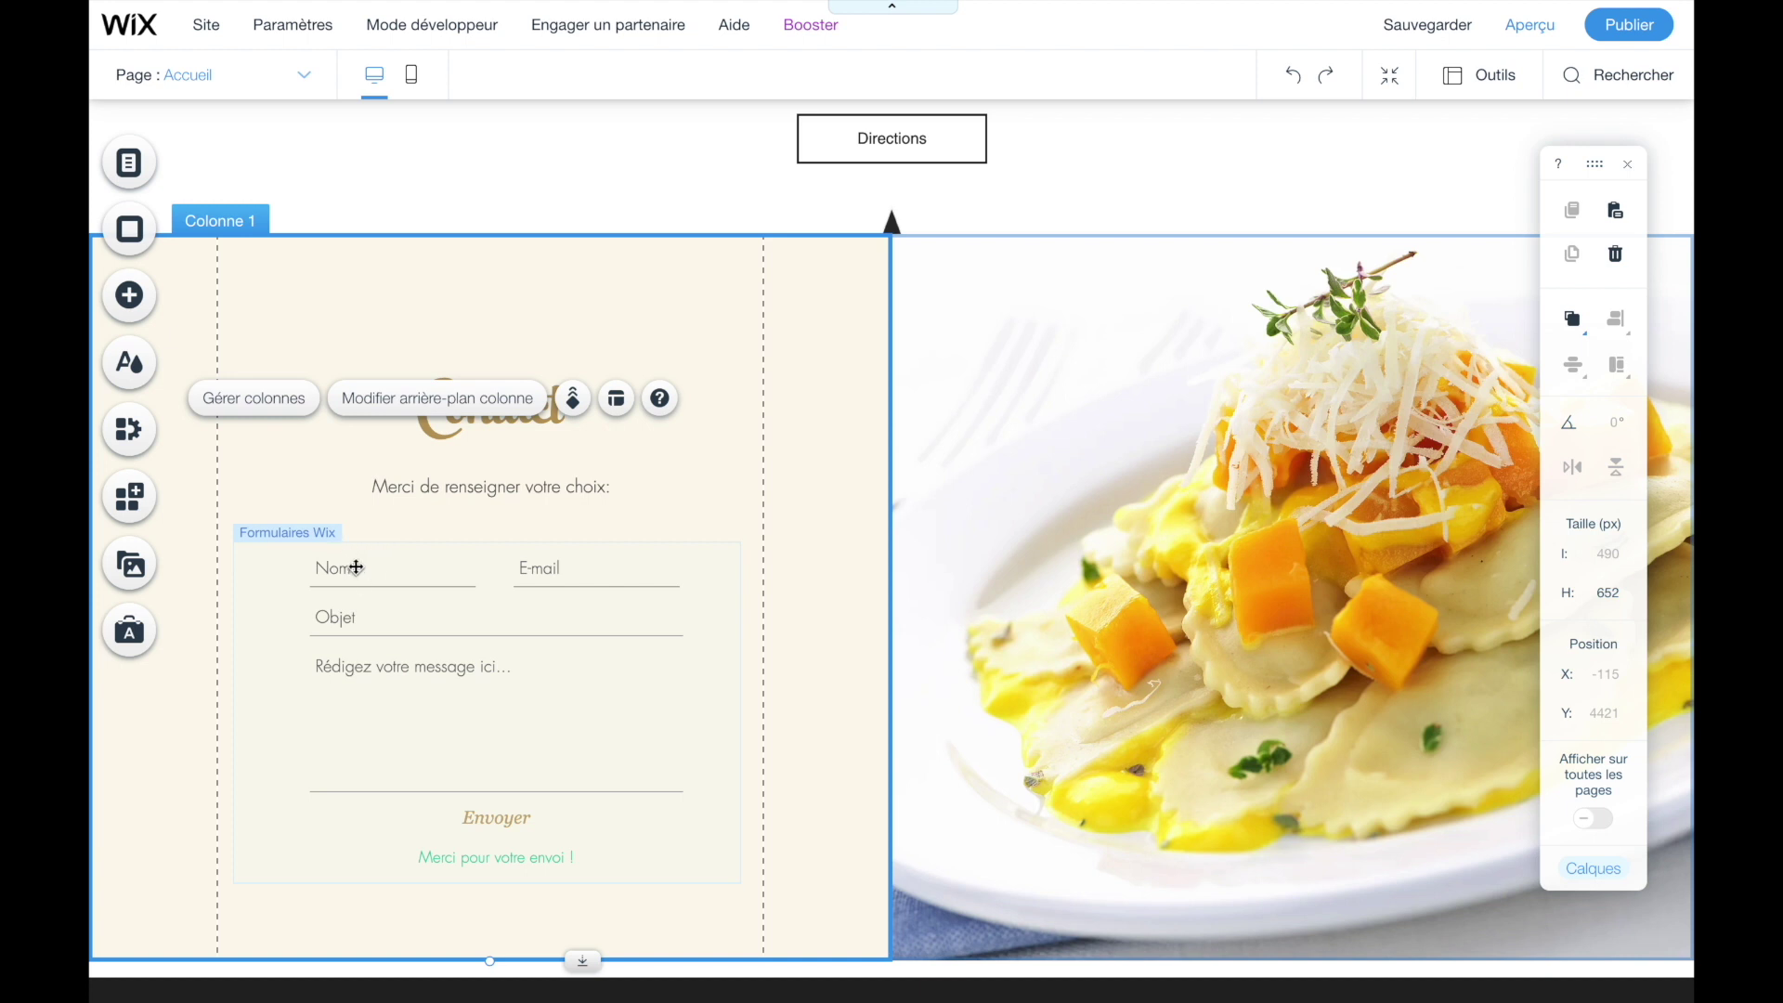
- Add a Nom de famille field to the contact form and delete its Objet field
{"action": "left_click", "coordinate": [356, 567]}
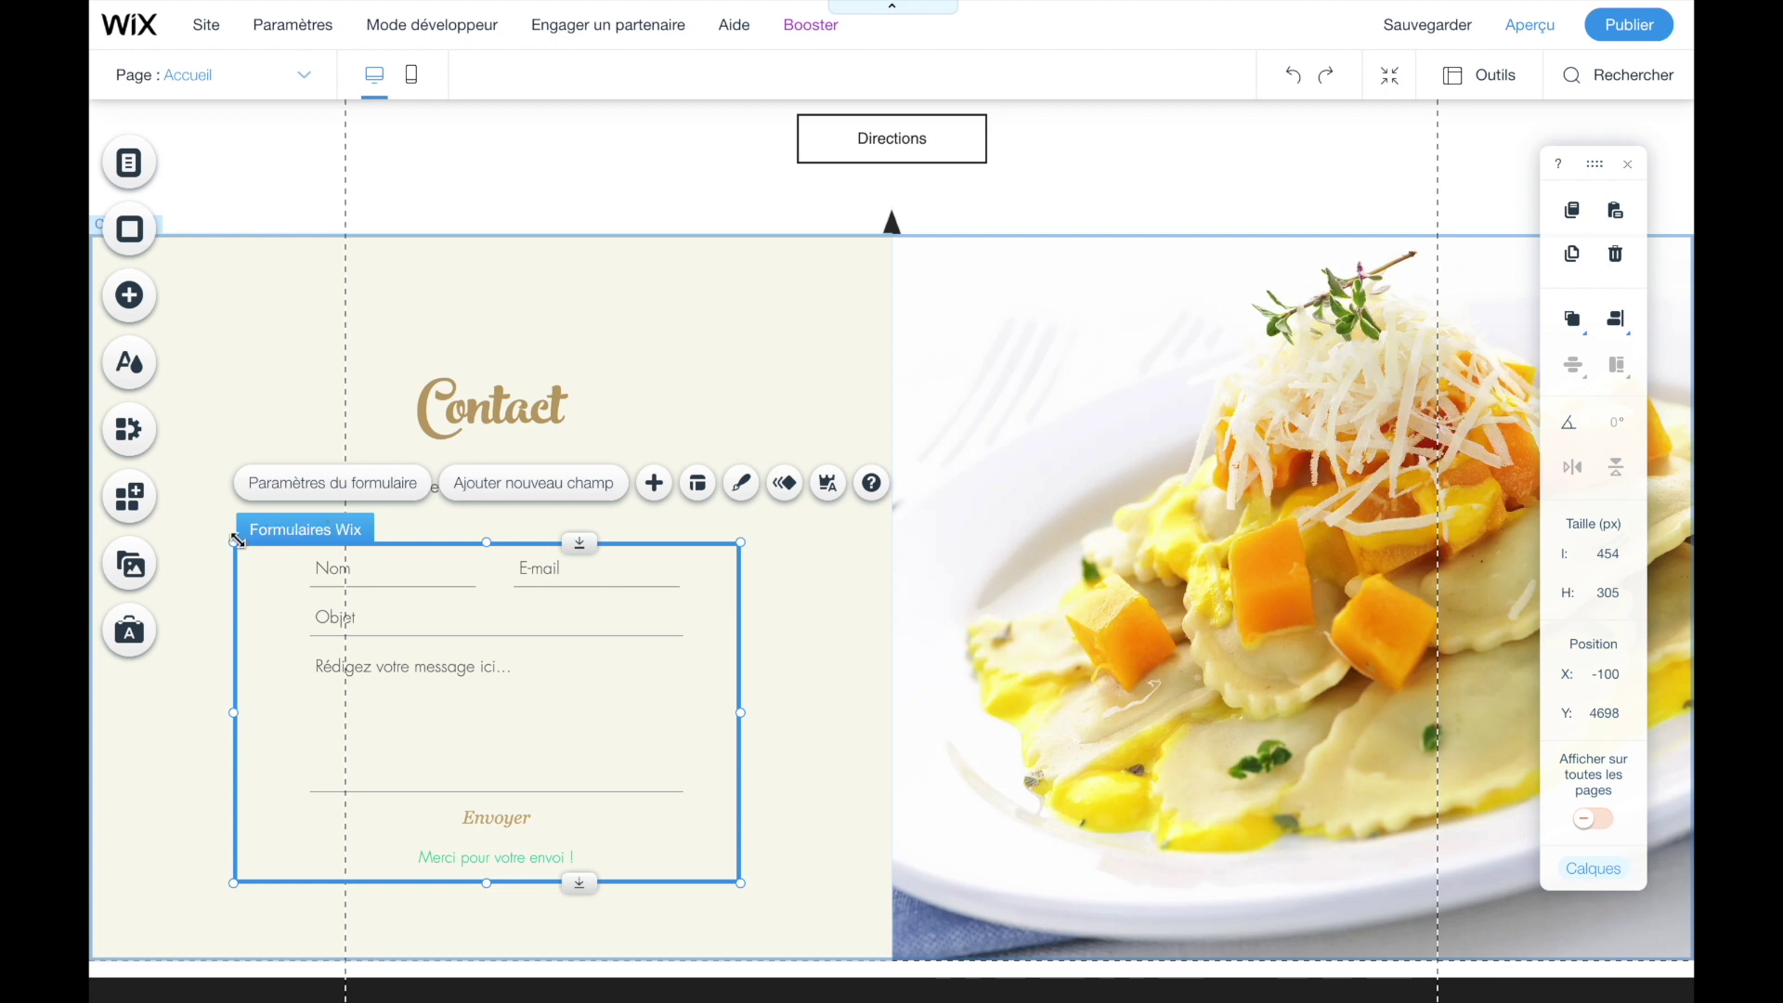
{"action": "left_click", "coordinate": [493, 497]}
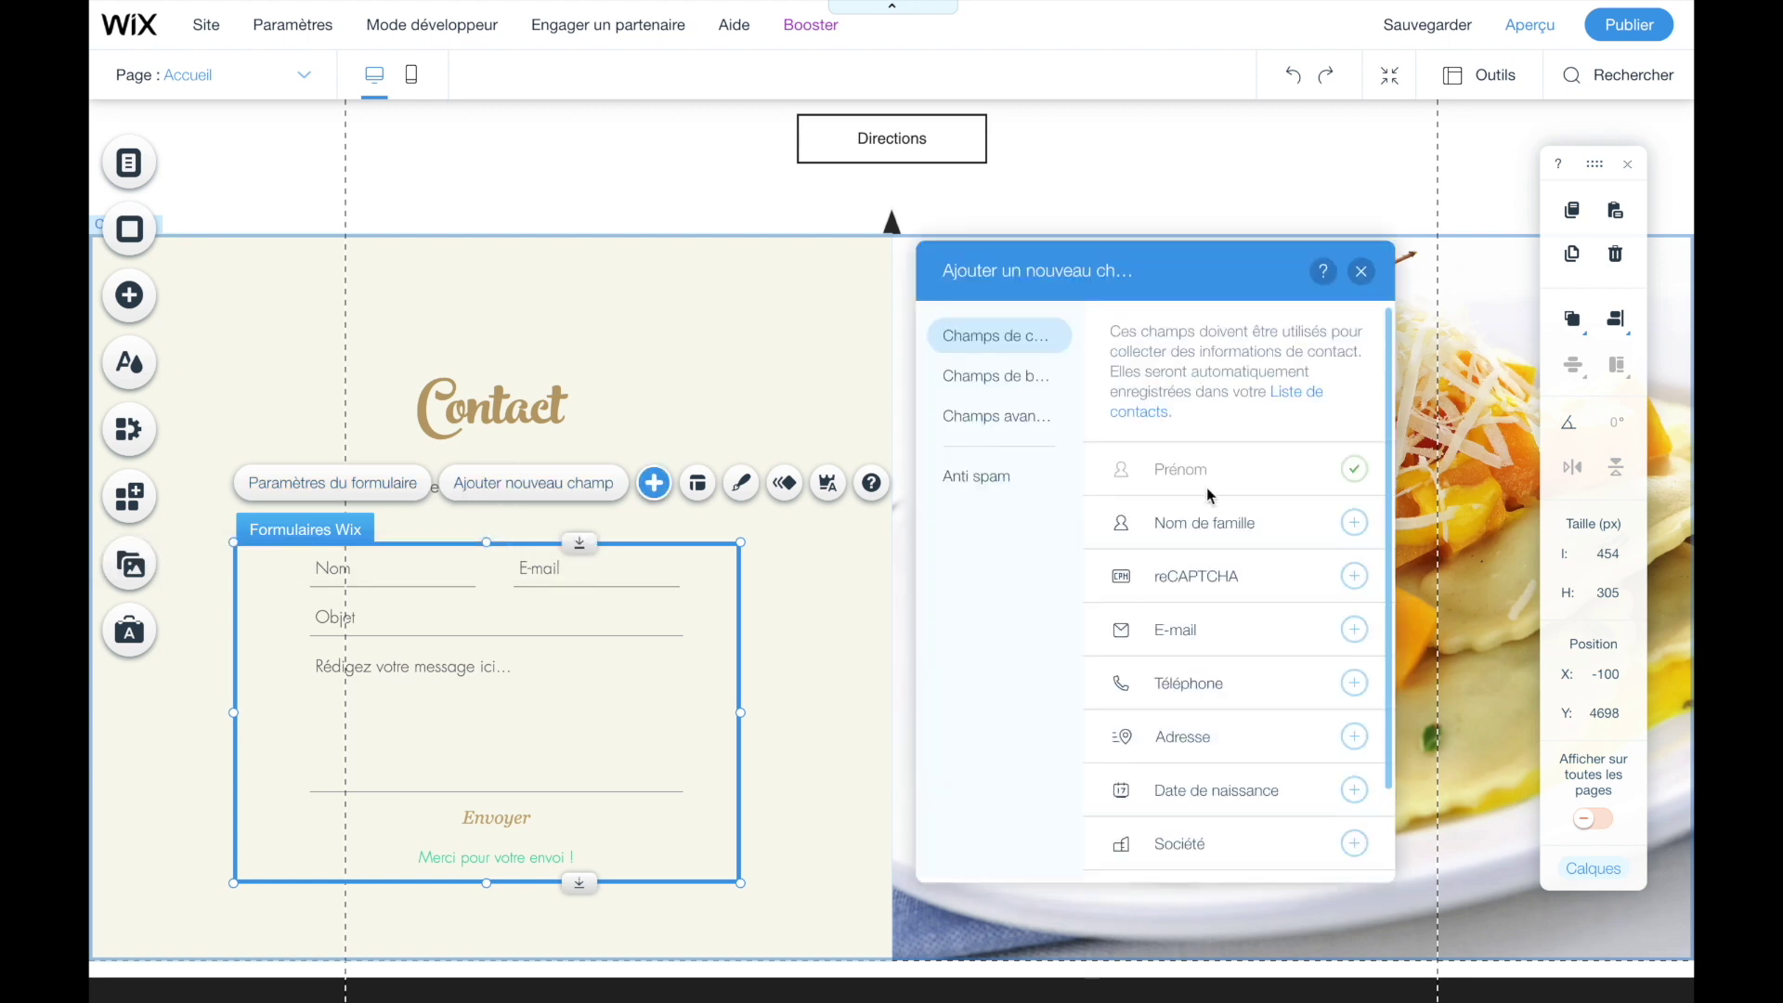
{"action": "scroll", "coordinate": [1210, 495], "scroll_direction": "down", "scroll_amount": 1}
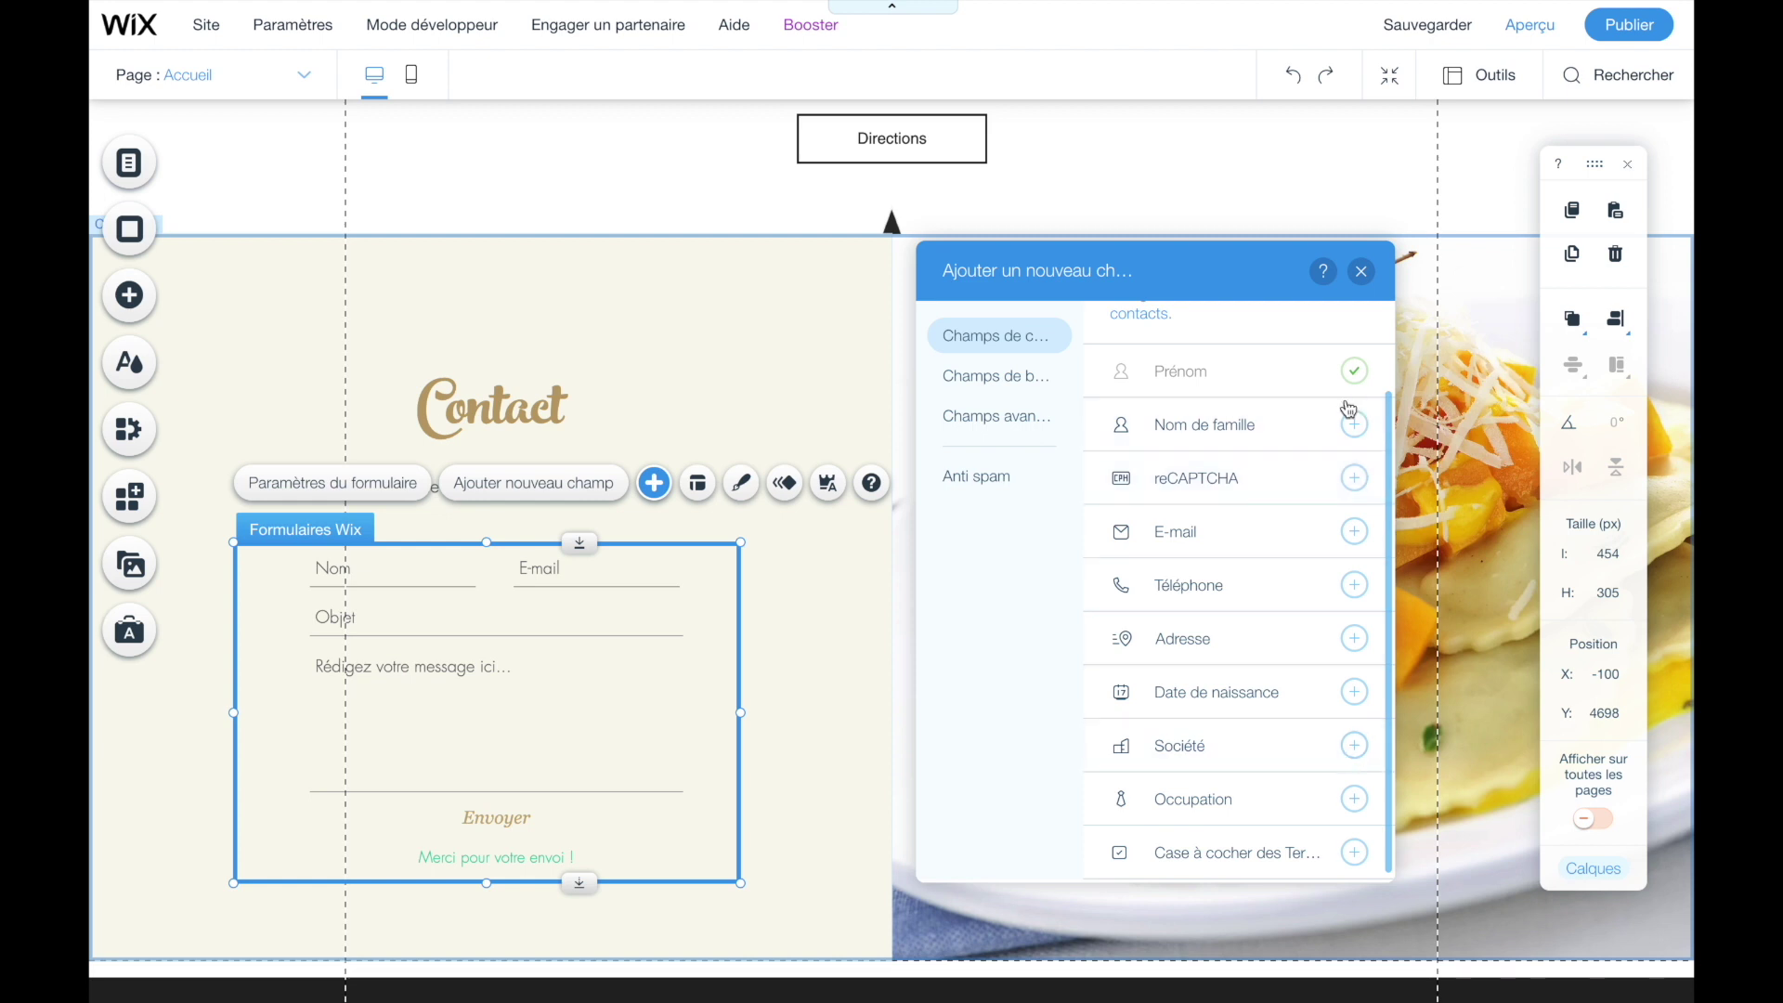
{"action": "scroll", "coordinate": [1276, 577], "scroll_direction": "up", "scroll_amount": 1}
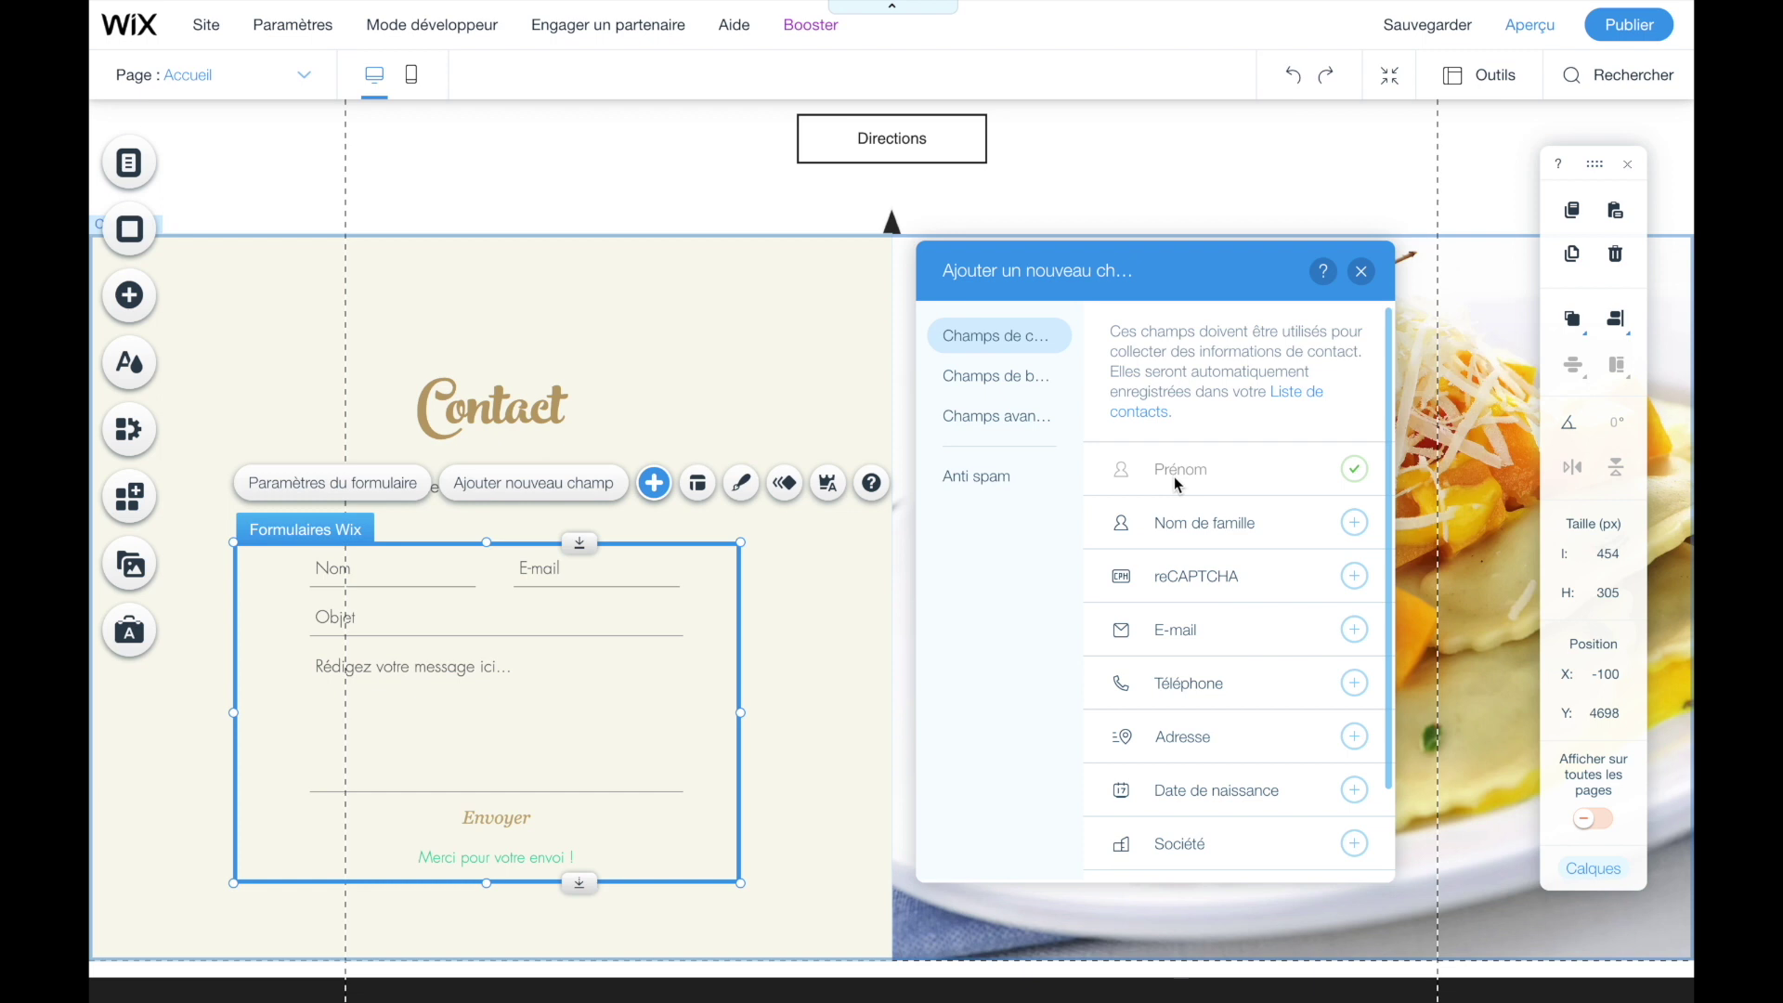
{"action": "left_click", "coordinate": [1352, 525]}
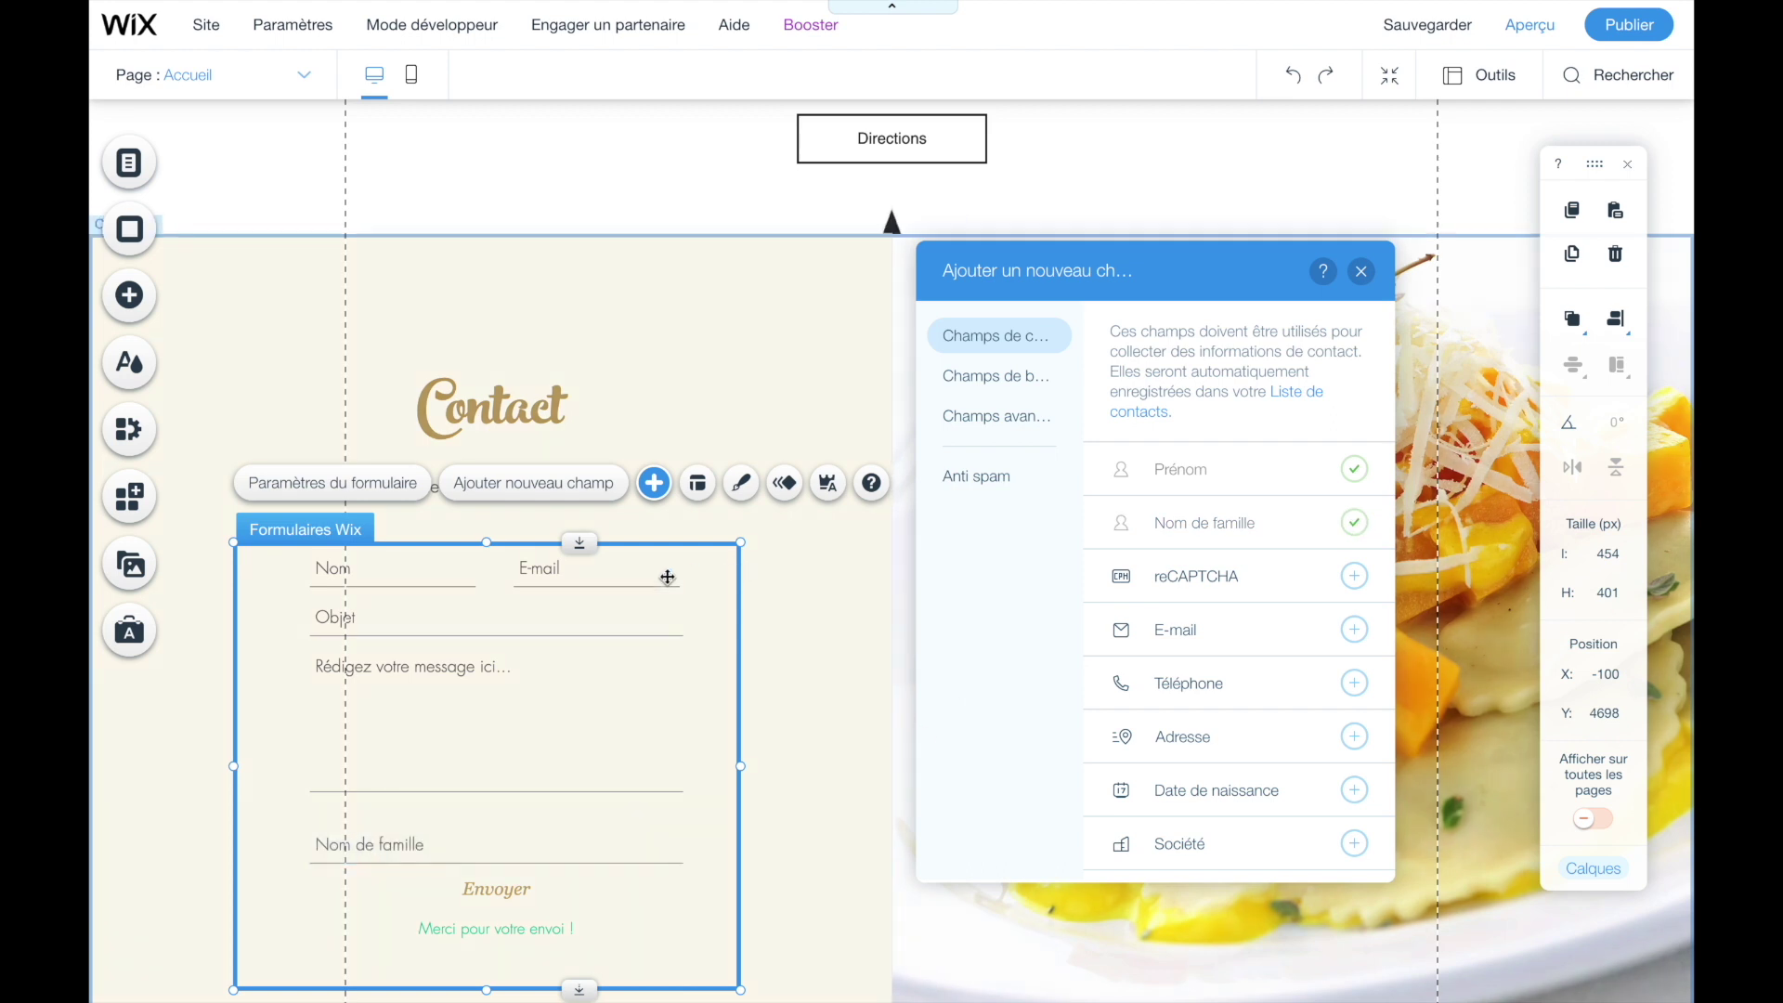
{"action": "left_click", "coordinate": [424, 623]}
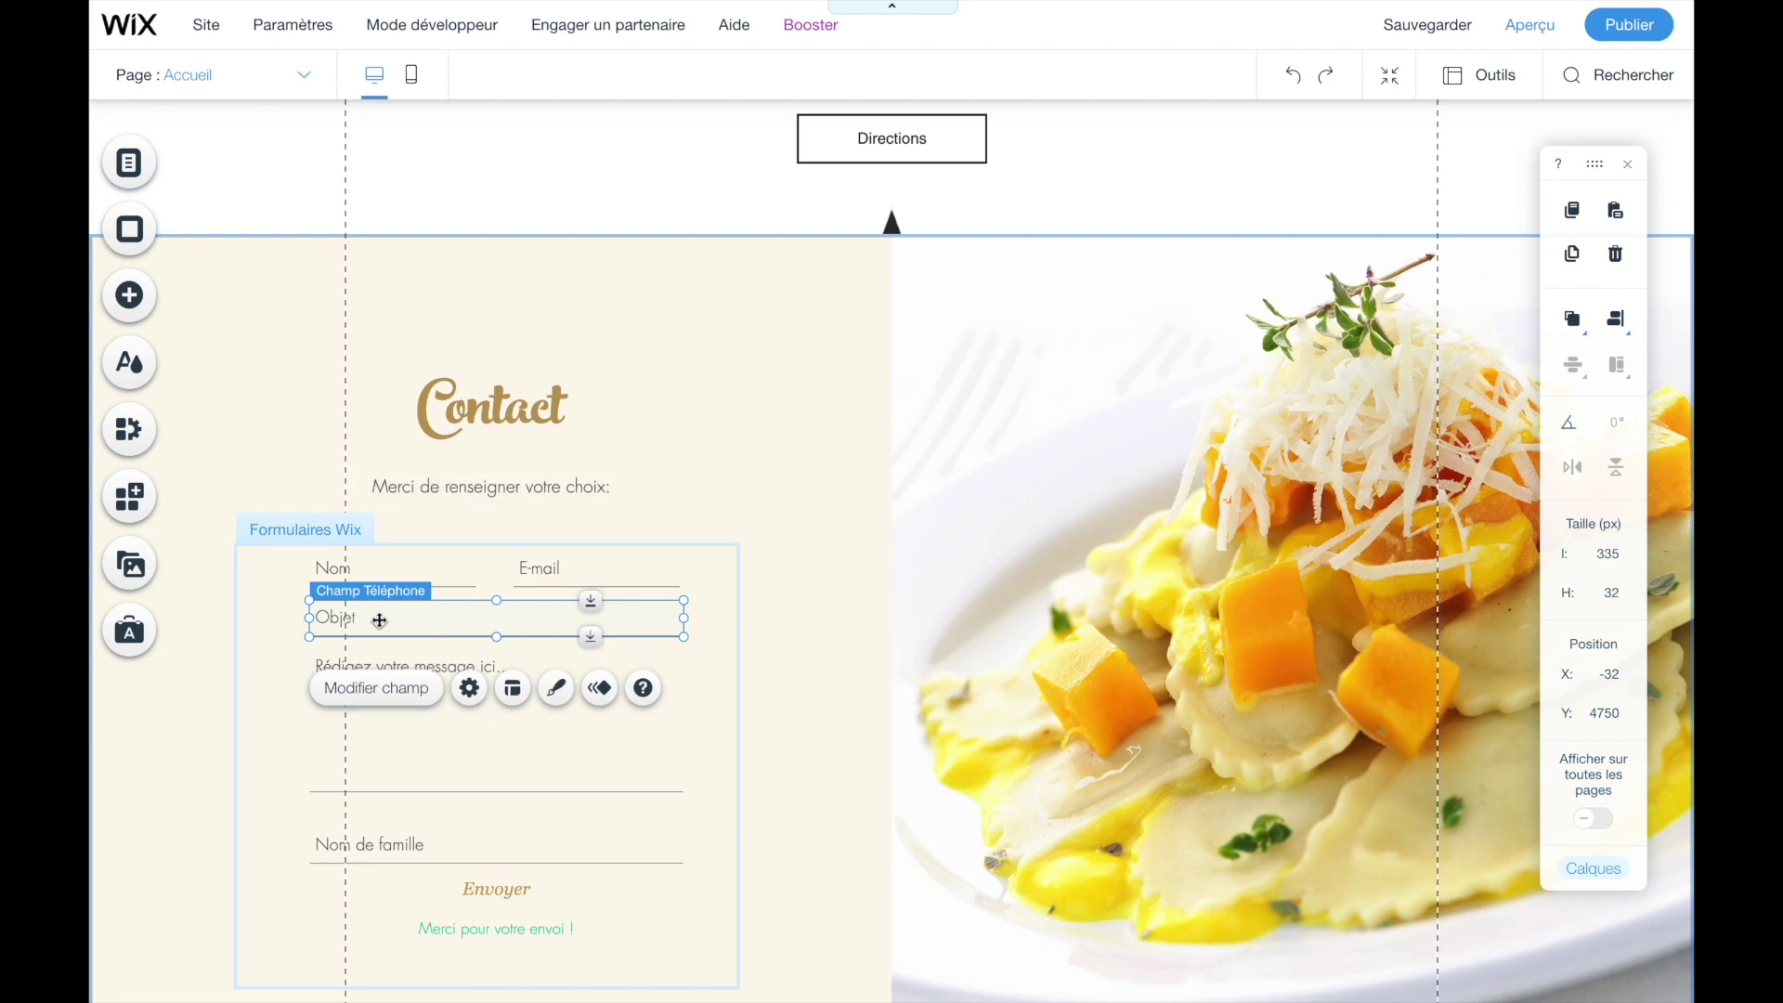
{"action": "left_click", "coordinate": [1616, 258]}
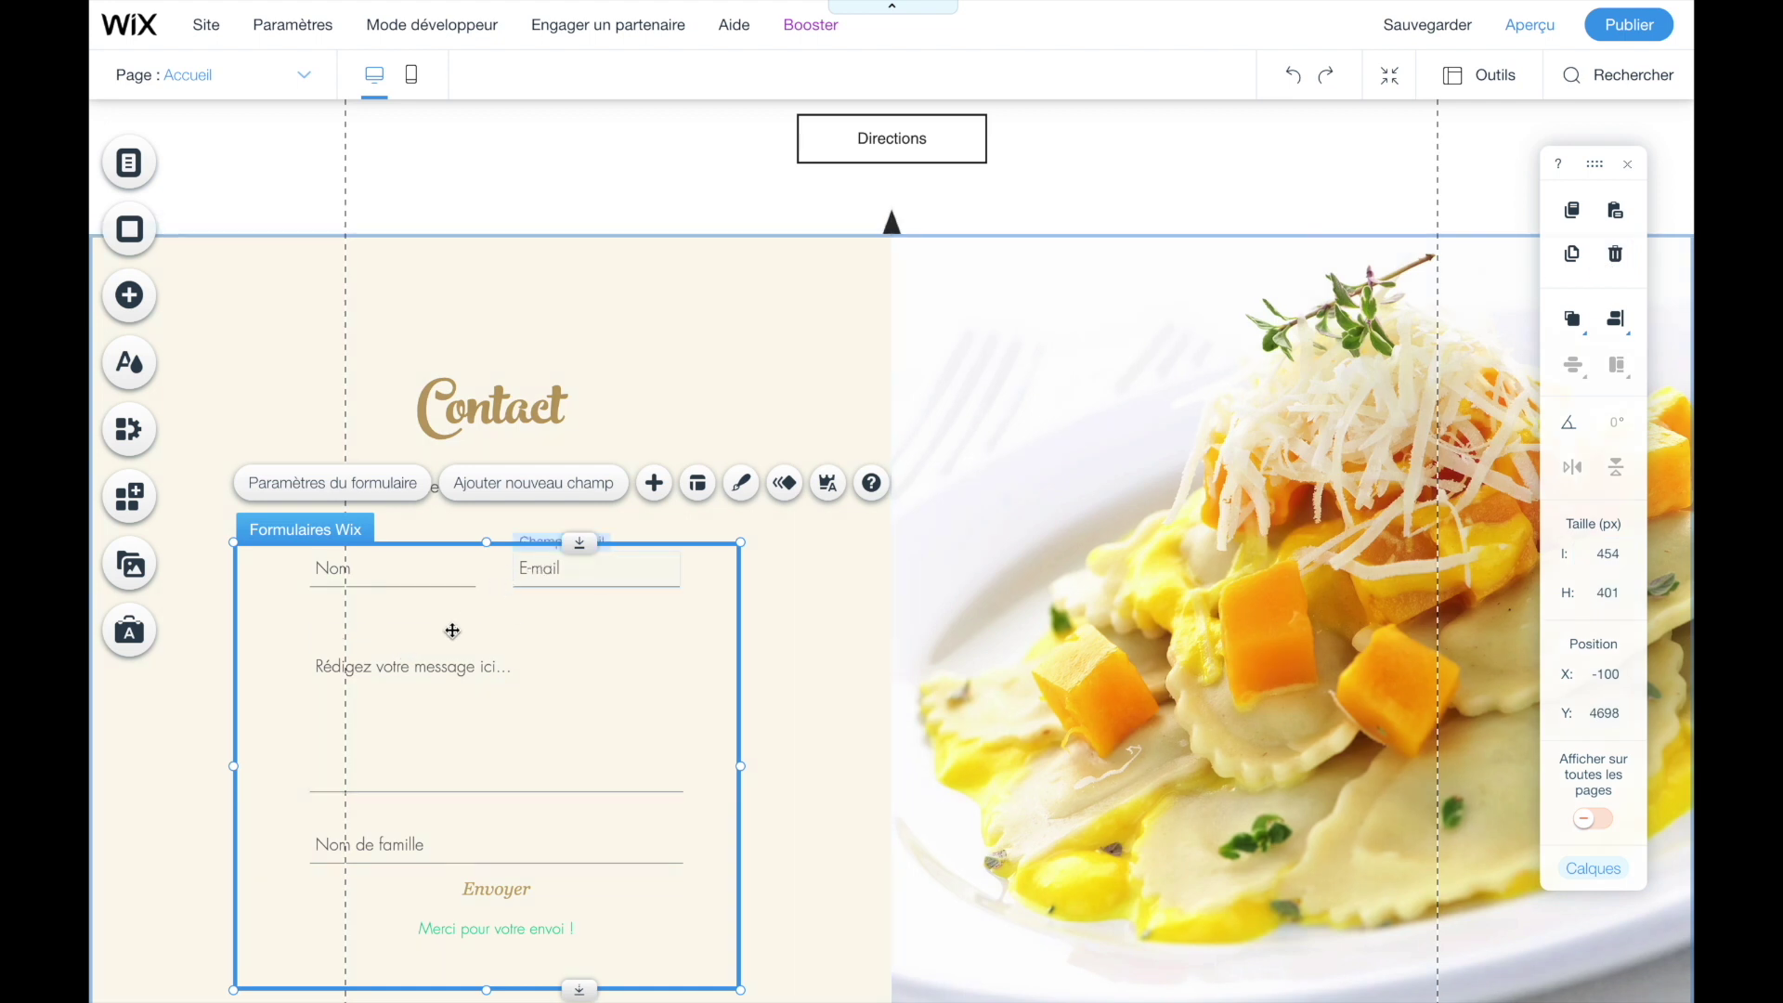
- Add a Téléphone field to the contact form below Nom de famille
{"action": "left_click", "coordinate": [497, 486]}
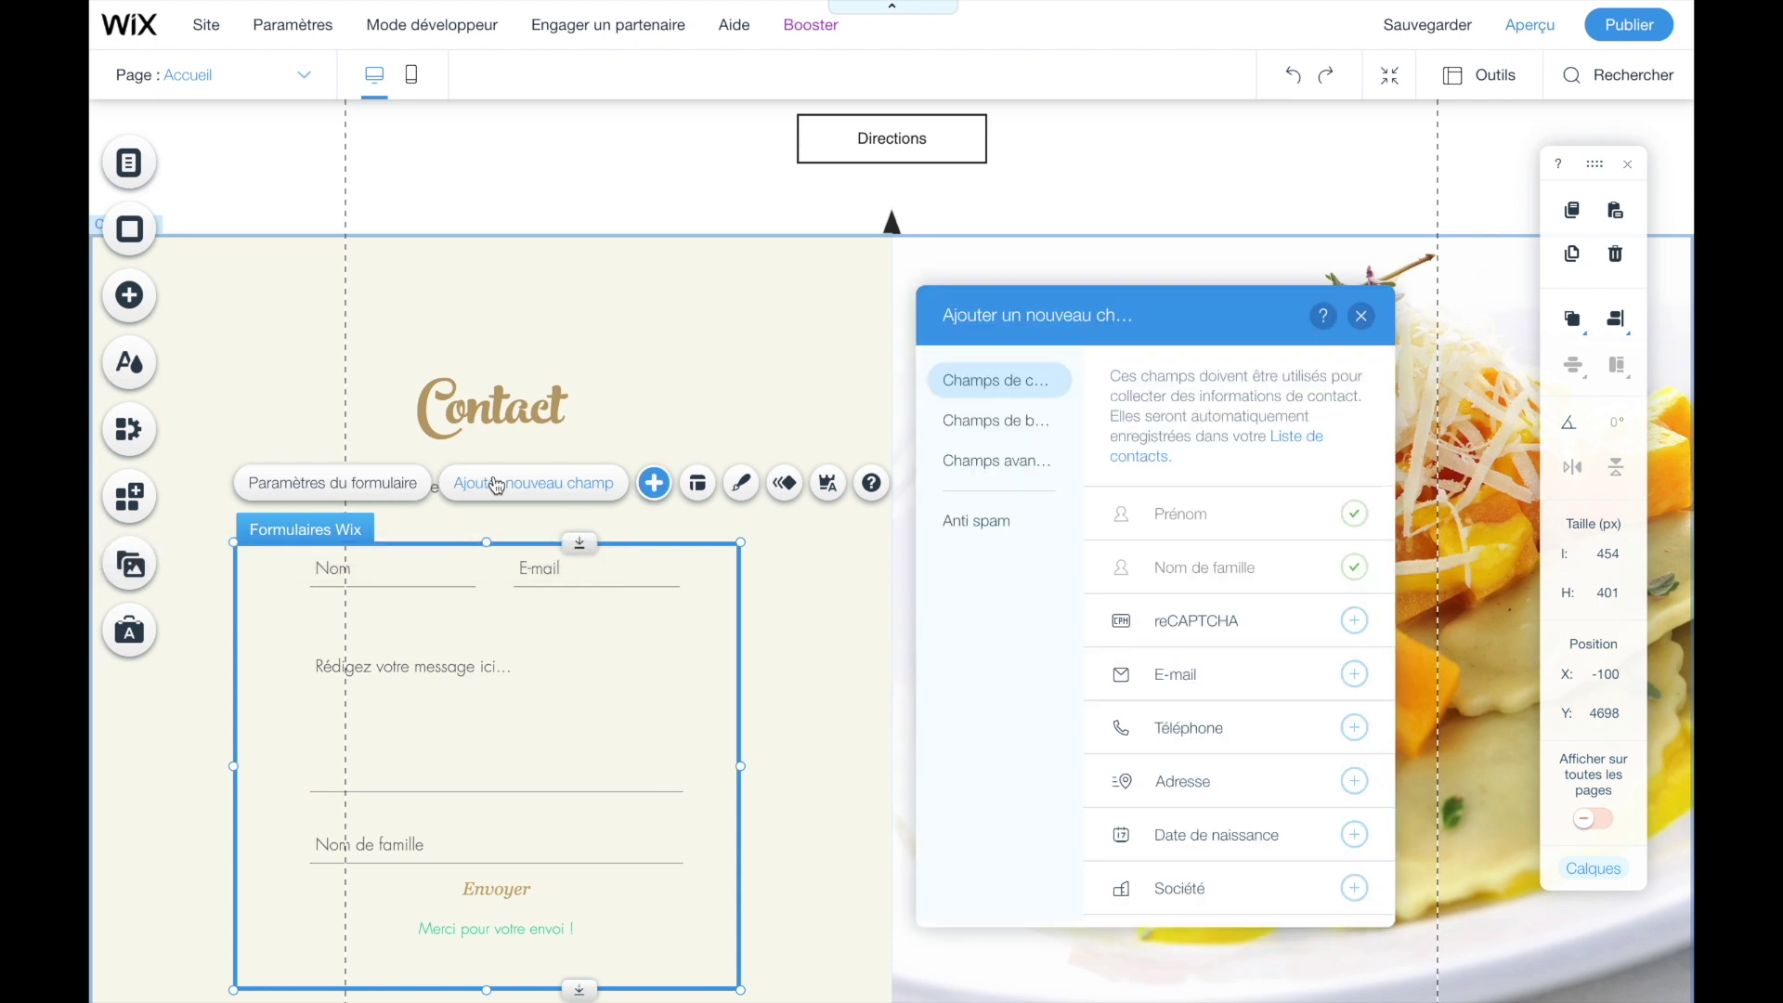
{"action": "scroll", "coordinate": [1205, 680], "scroll_direction": "down", "scroll_amount": 1}
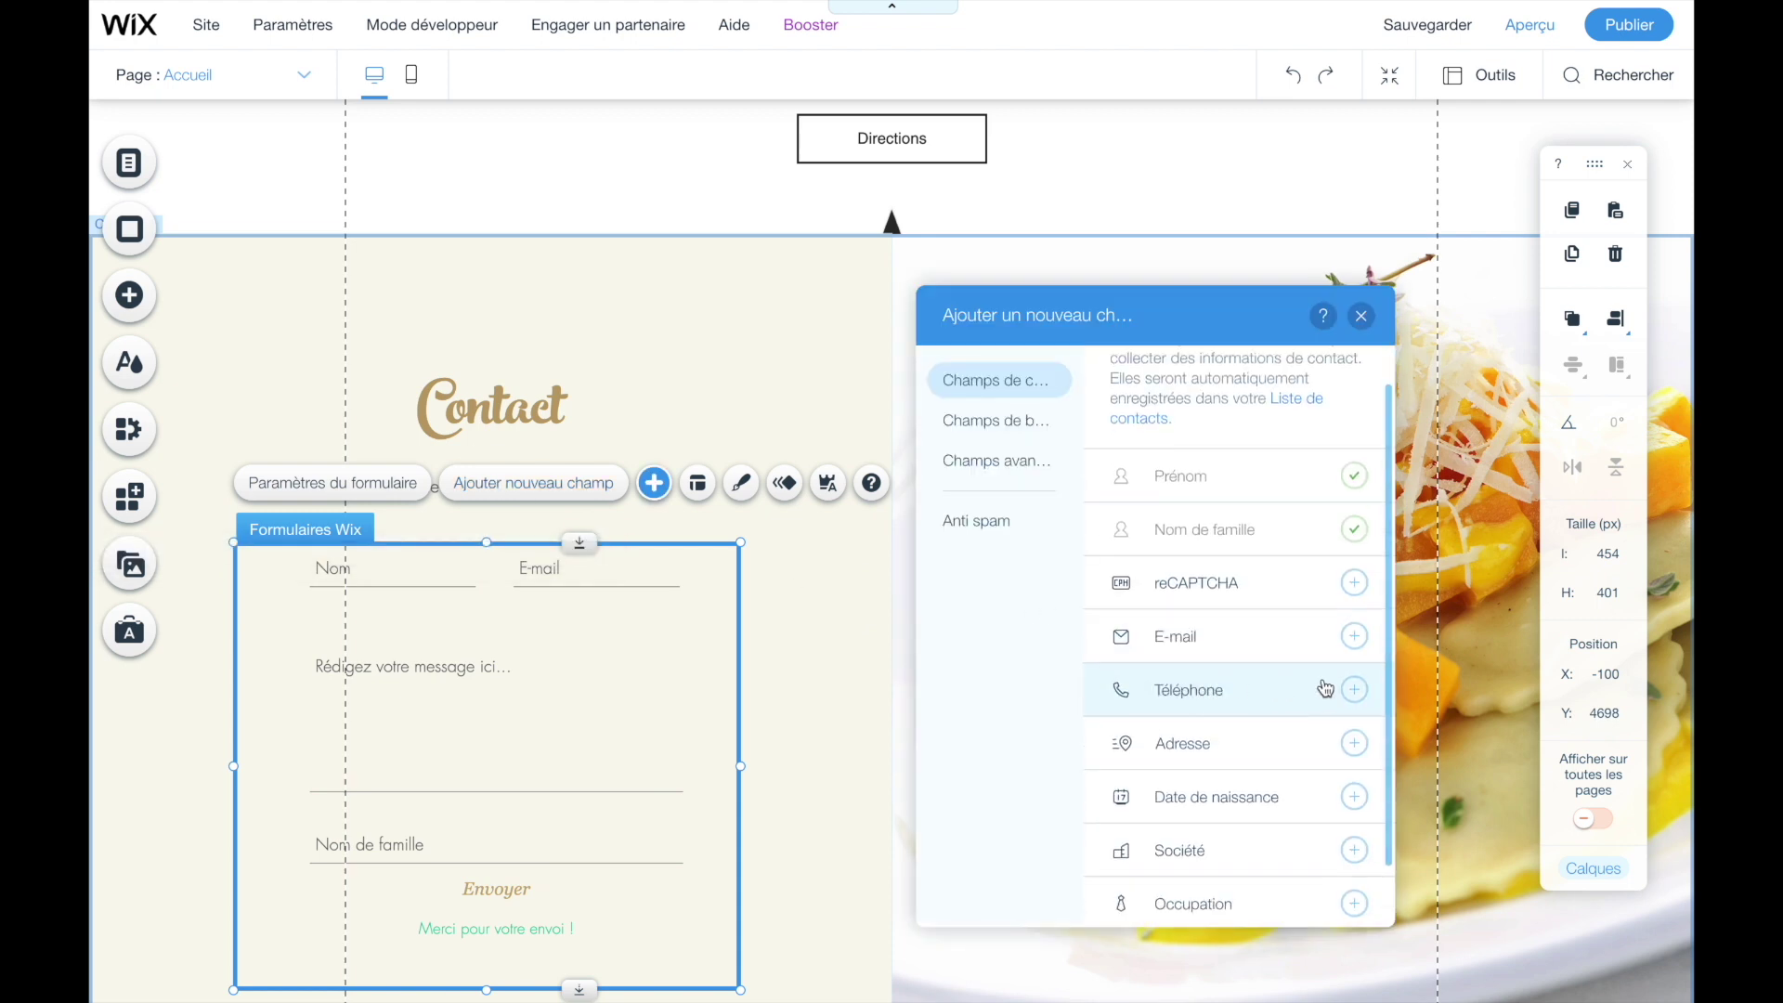
{"action": "left_click", "coordinate": [1355, 690]}
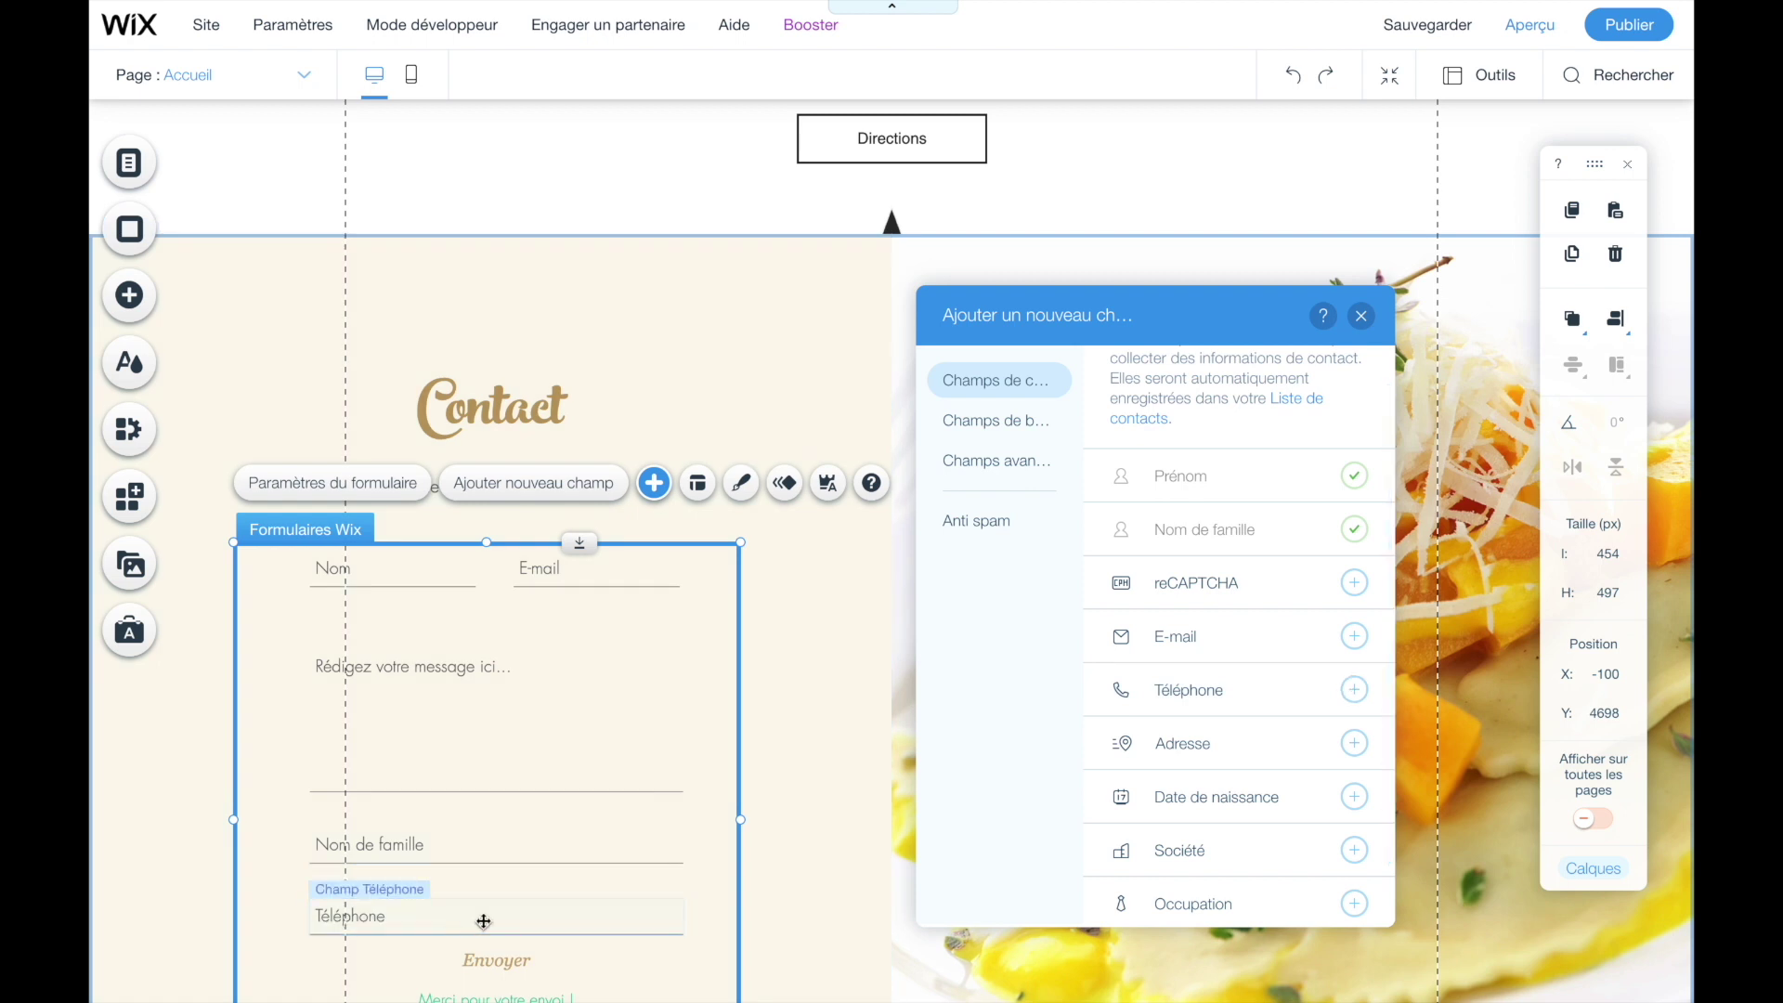
{"action": "left_click", "coordinate": [767, 513]}
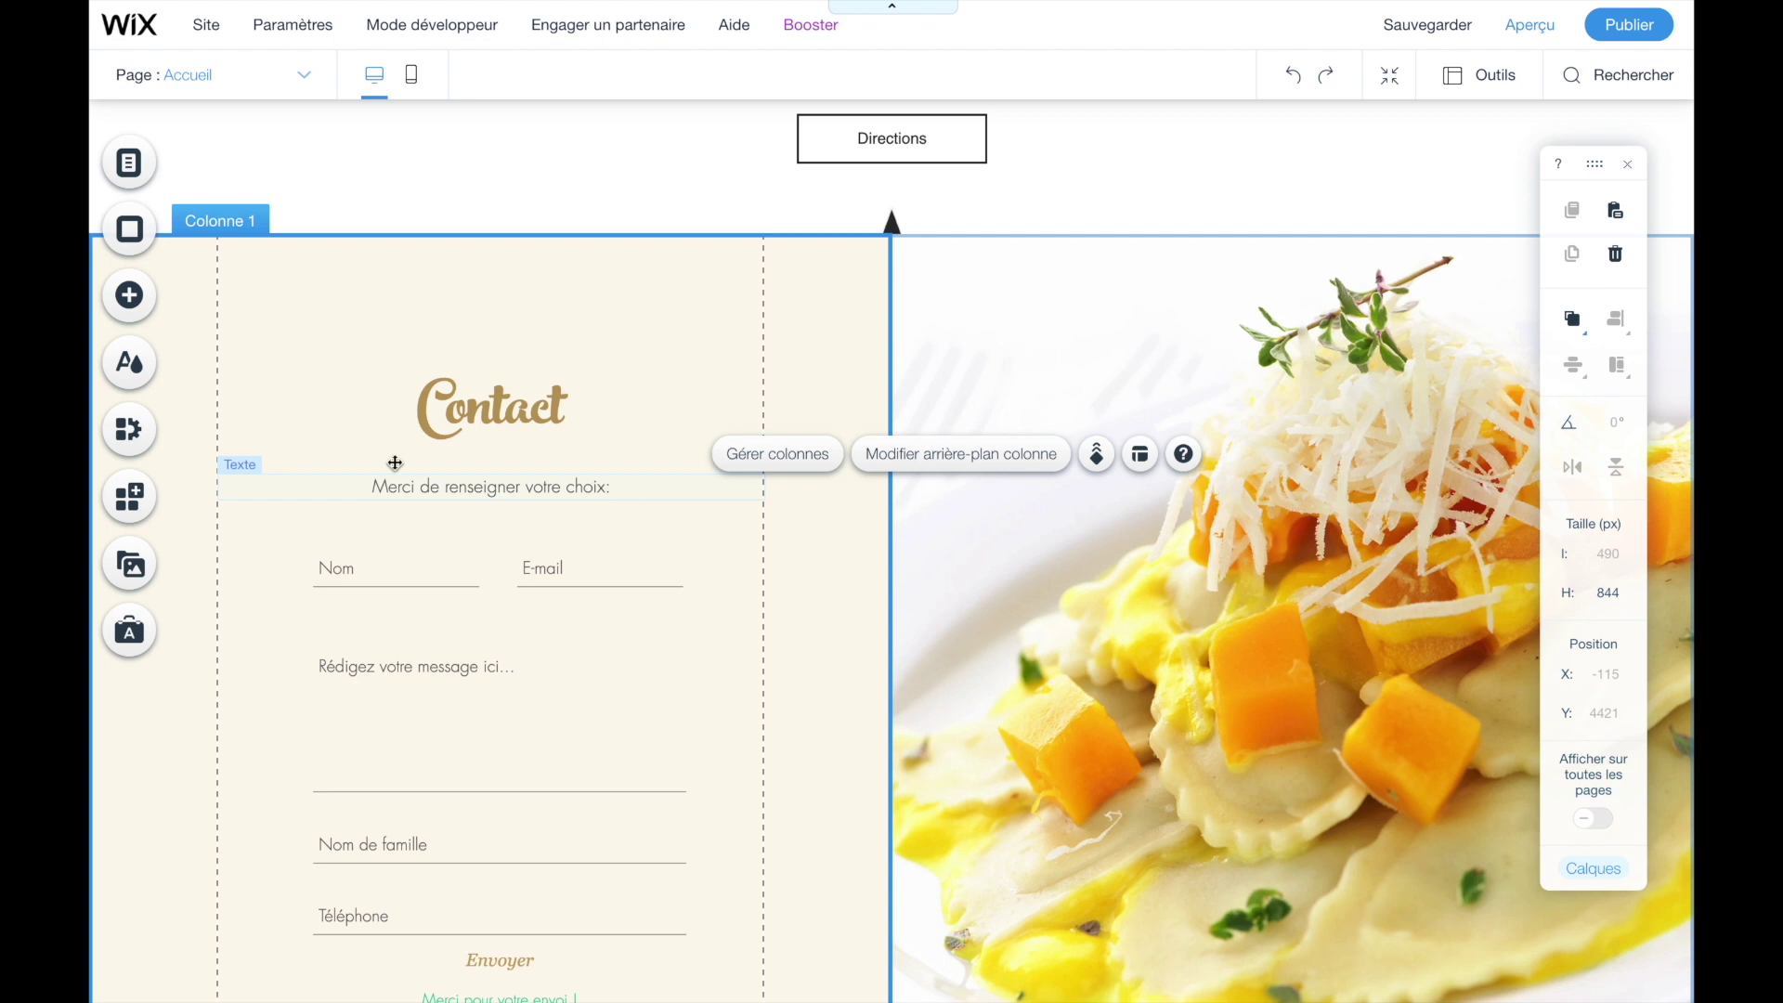
{"action": "left_click", "coordinate": [397, 583]}
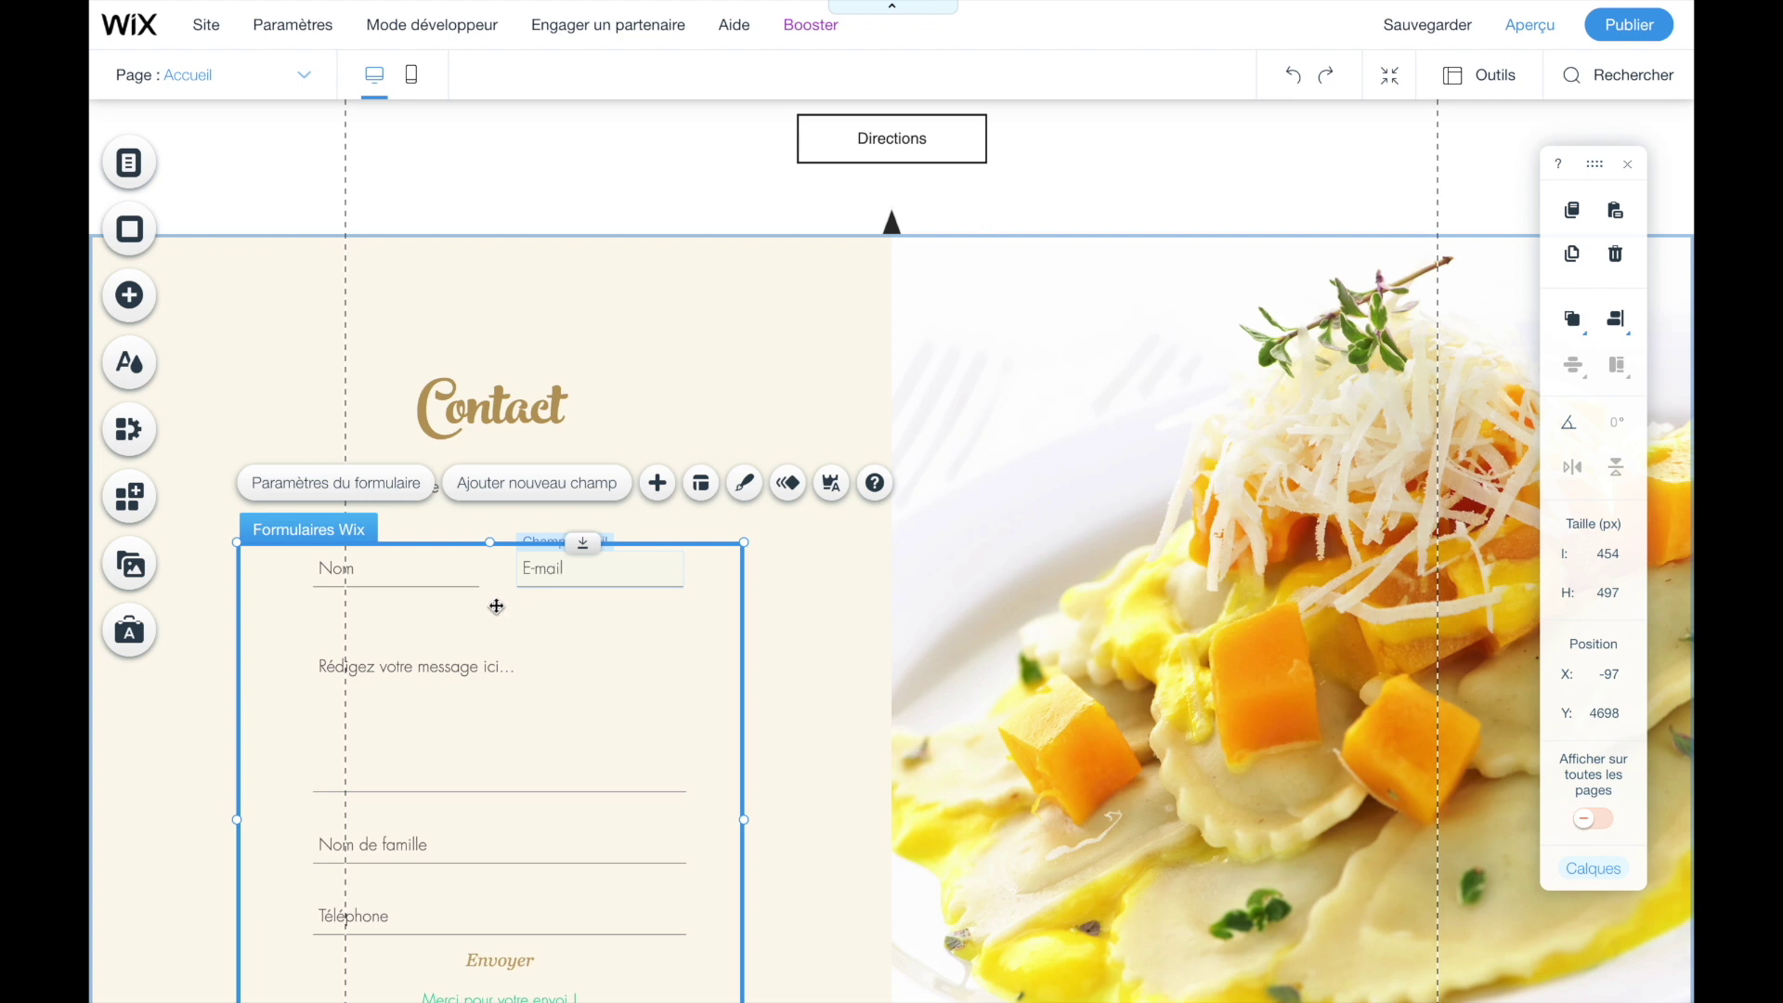
- Move Nom de famille into the top row beside Nom and narrow it to about 132 px
{"action": "mouse_move", "coordinate": [536, 637]}
{"action": "left_mouse_down"}
{"action": "mouse_move", "coordinate": [553, 601]}
{"action": "mouse_move", "coordinate": [549, 627]}
{"action": "left_mouse_up"}
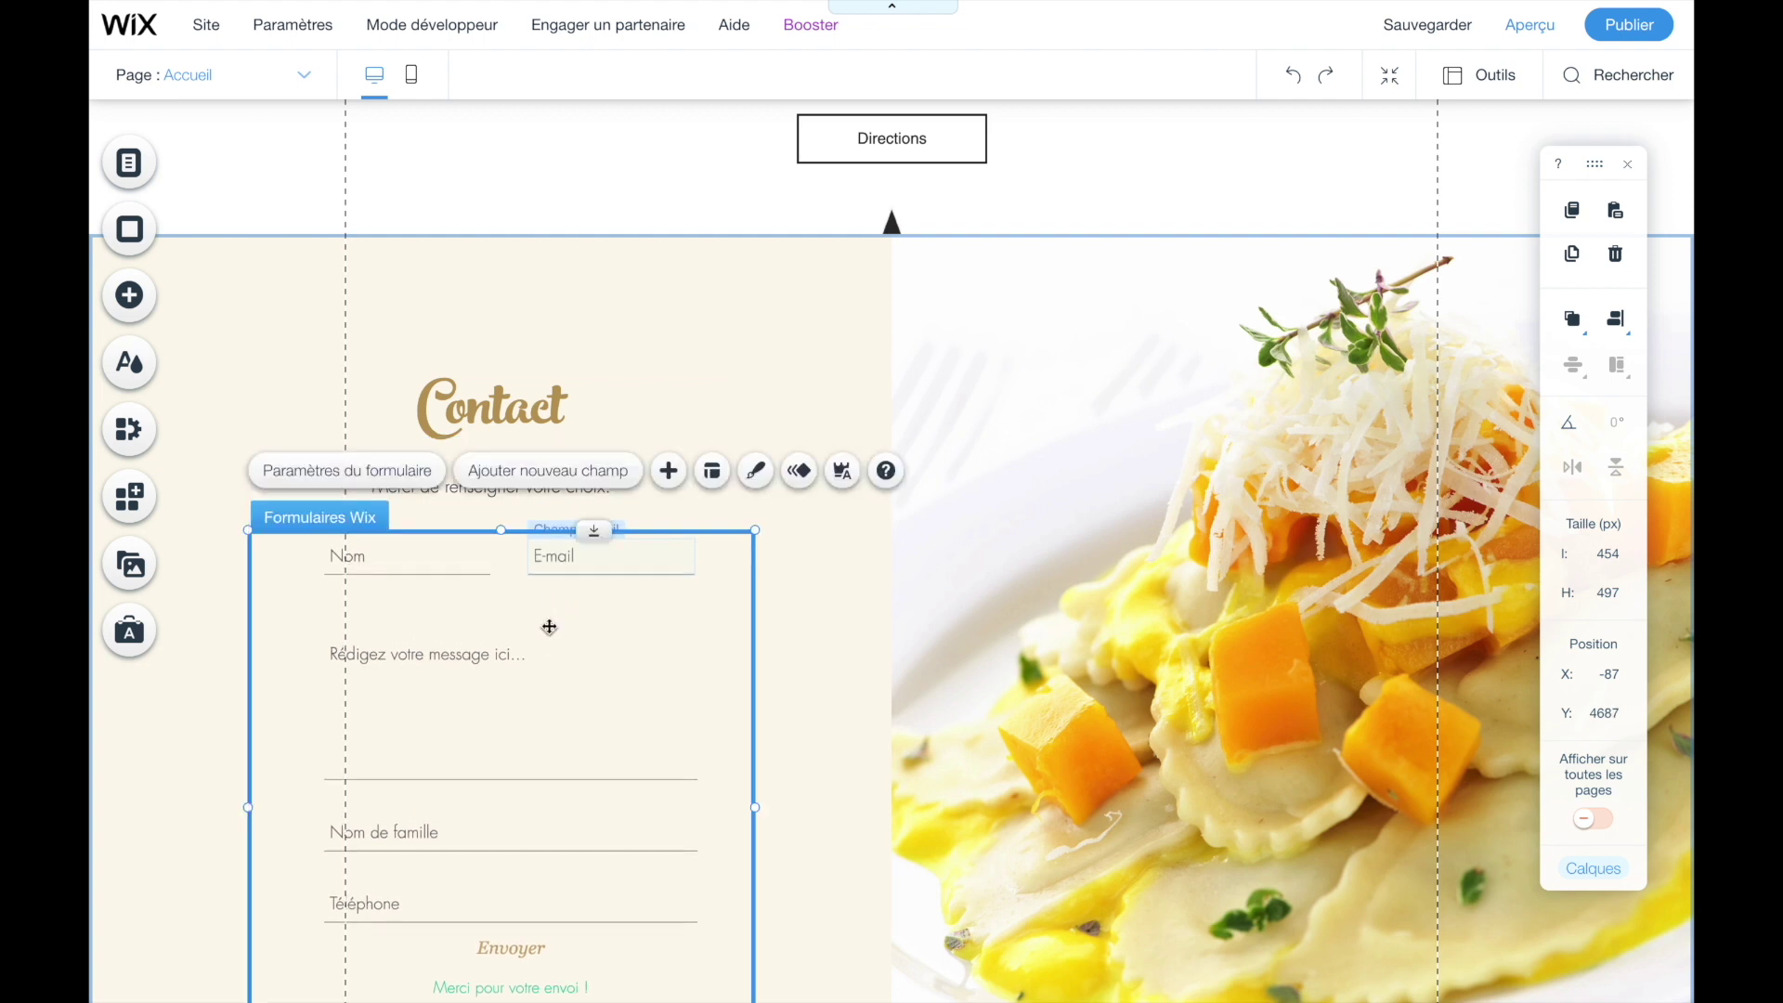
{"action": "left_click", "coordinate": [550, 560]}
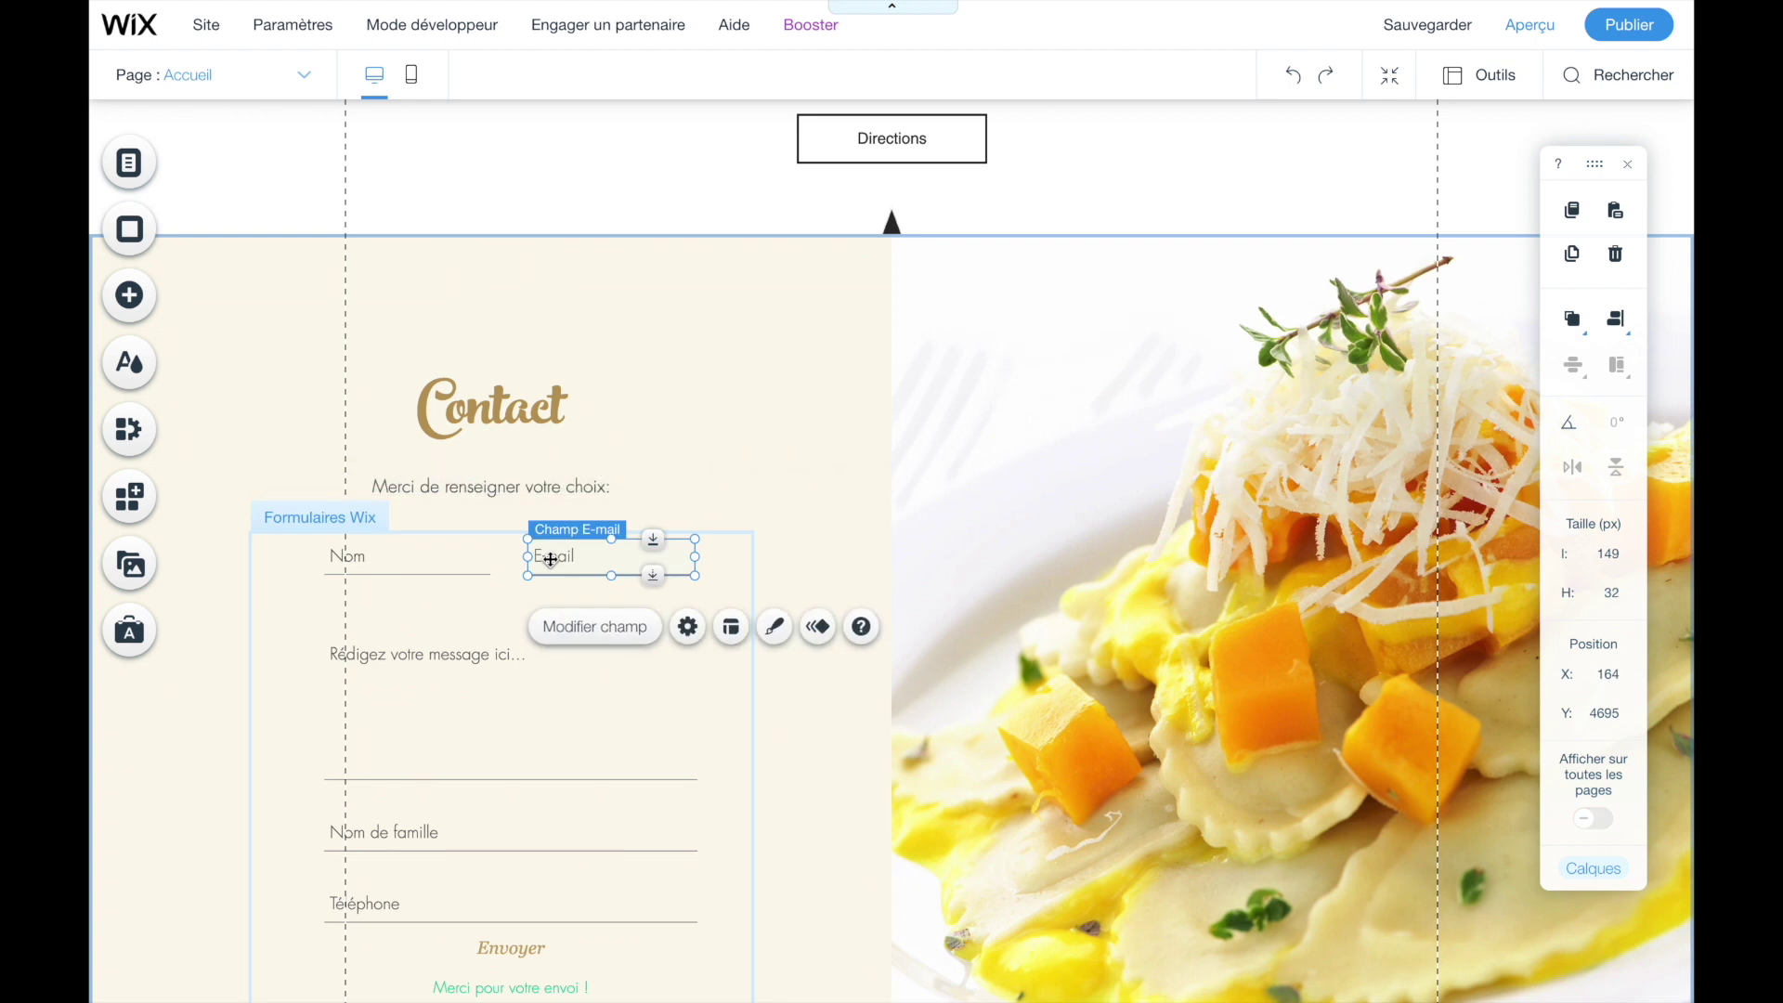
{"action": "left_click_drag", "start_coordinate": [551, 560], "coordinate": [346, 632]}
{"action": "left_click_drag", "start_coordinate": [432, 839], "coordinate": [605, 566]}
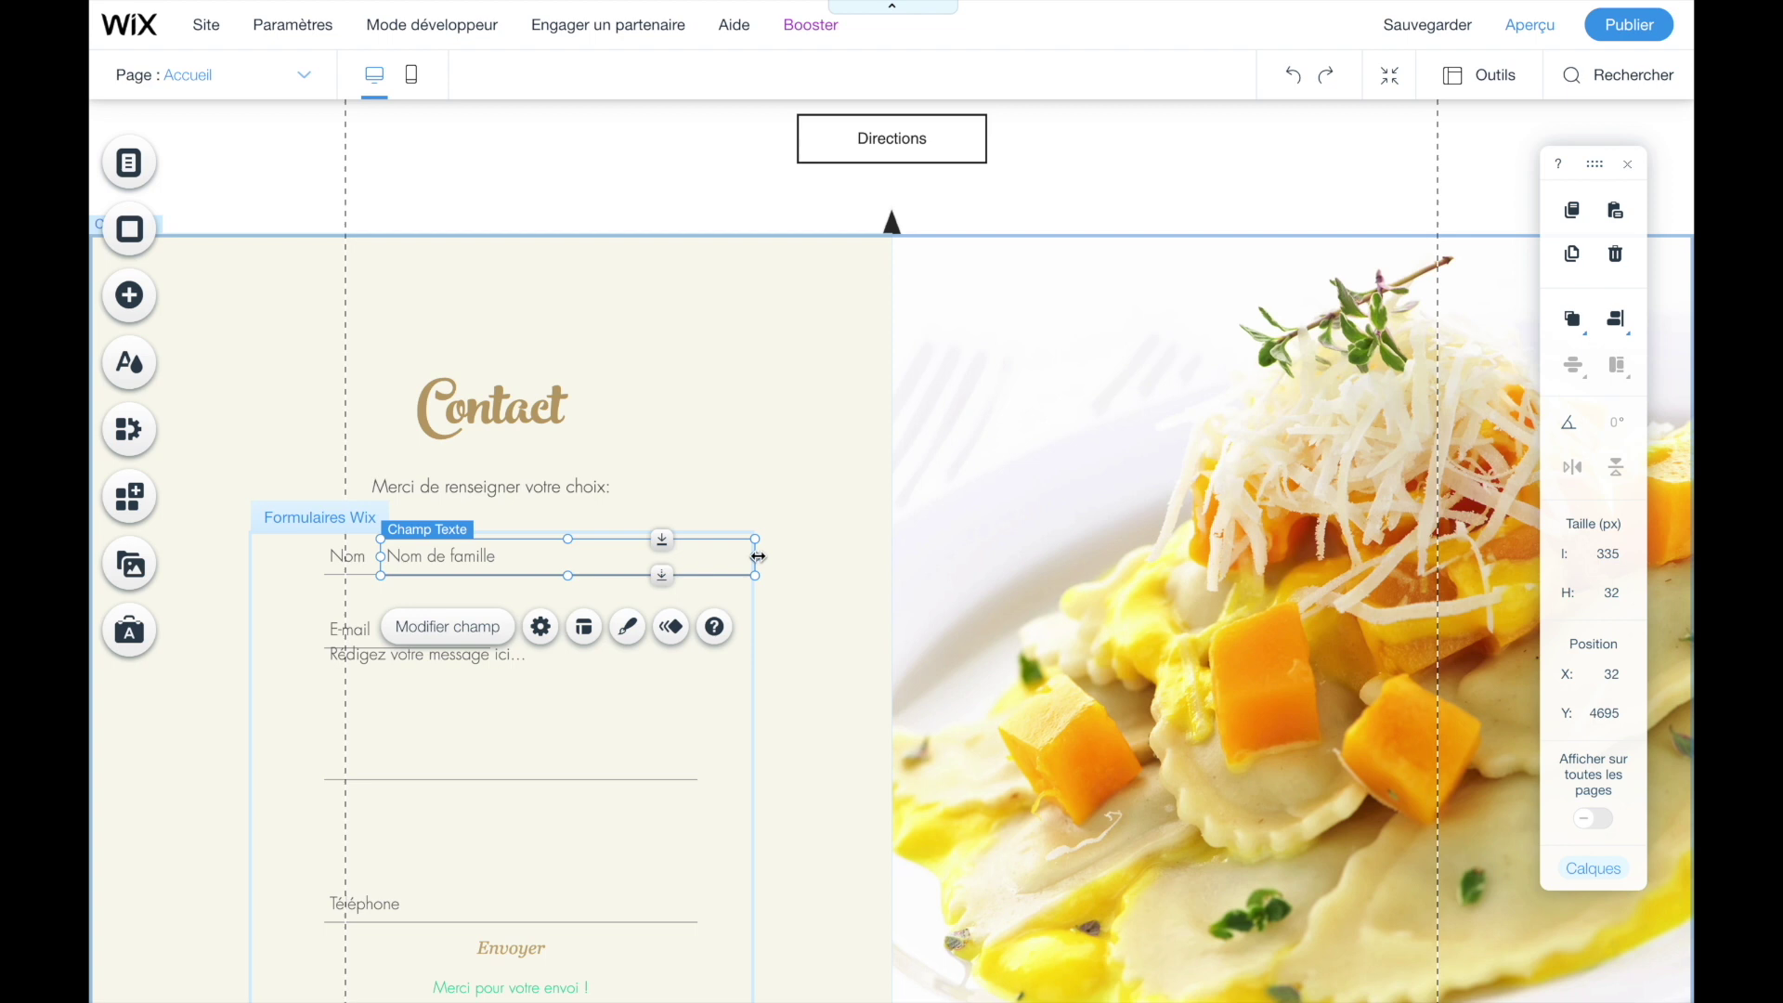
{"action": "left_click_drag", "start_coordinate": [759, 556], "coordinate": [585, 566]}
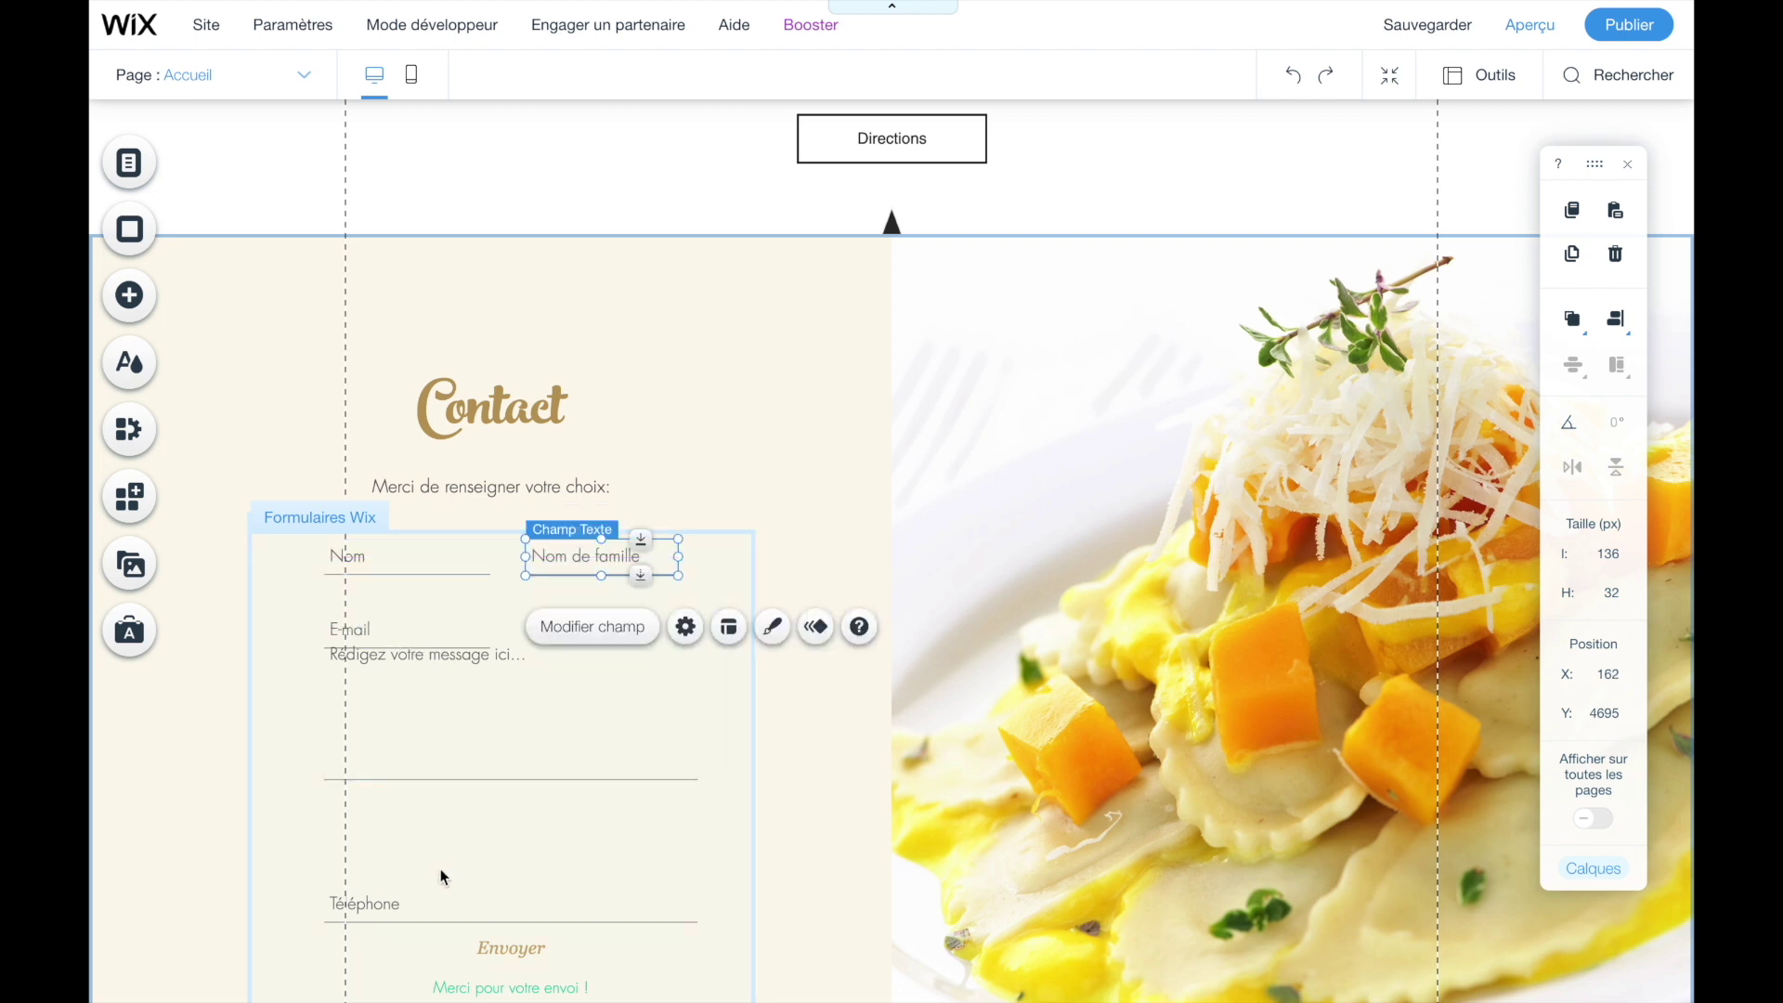
- Stack Téléphone under Nom, then E-mail, then the message box, and align Nom with Nom de famille
{"action": "left_click_drag", "start_coordinate": [438, 894], "coordinate": [442, 597]}
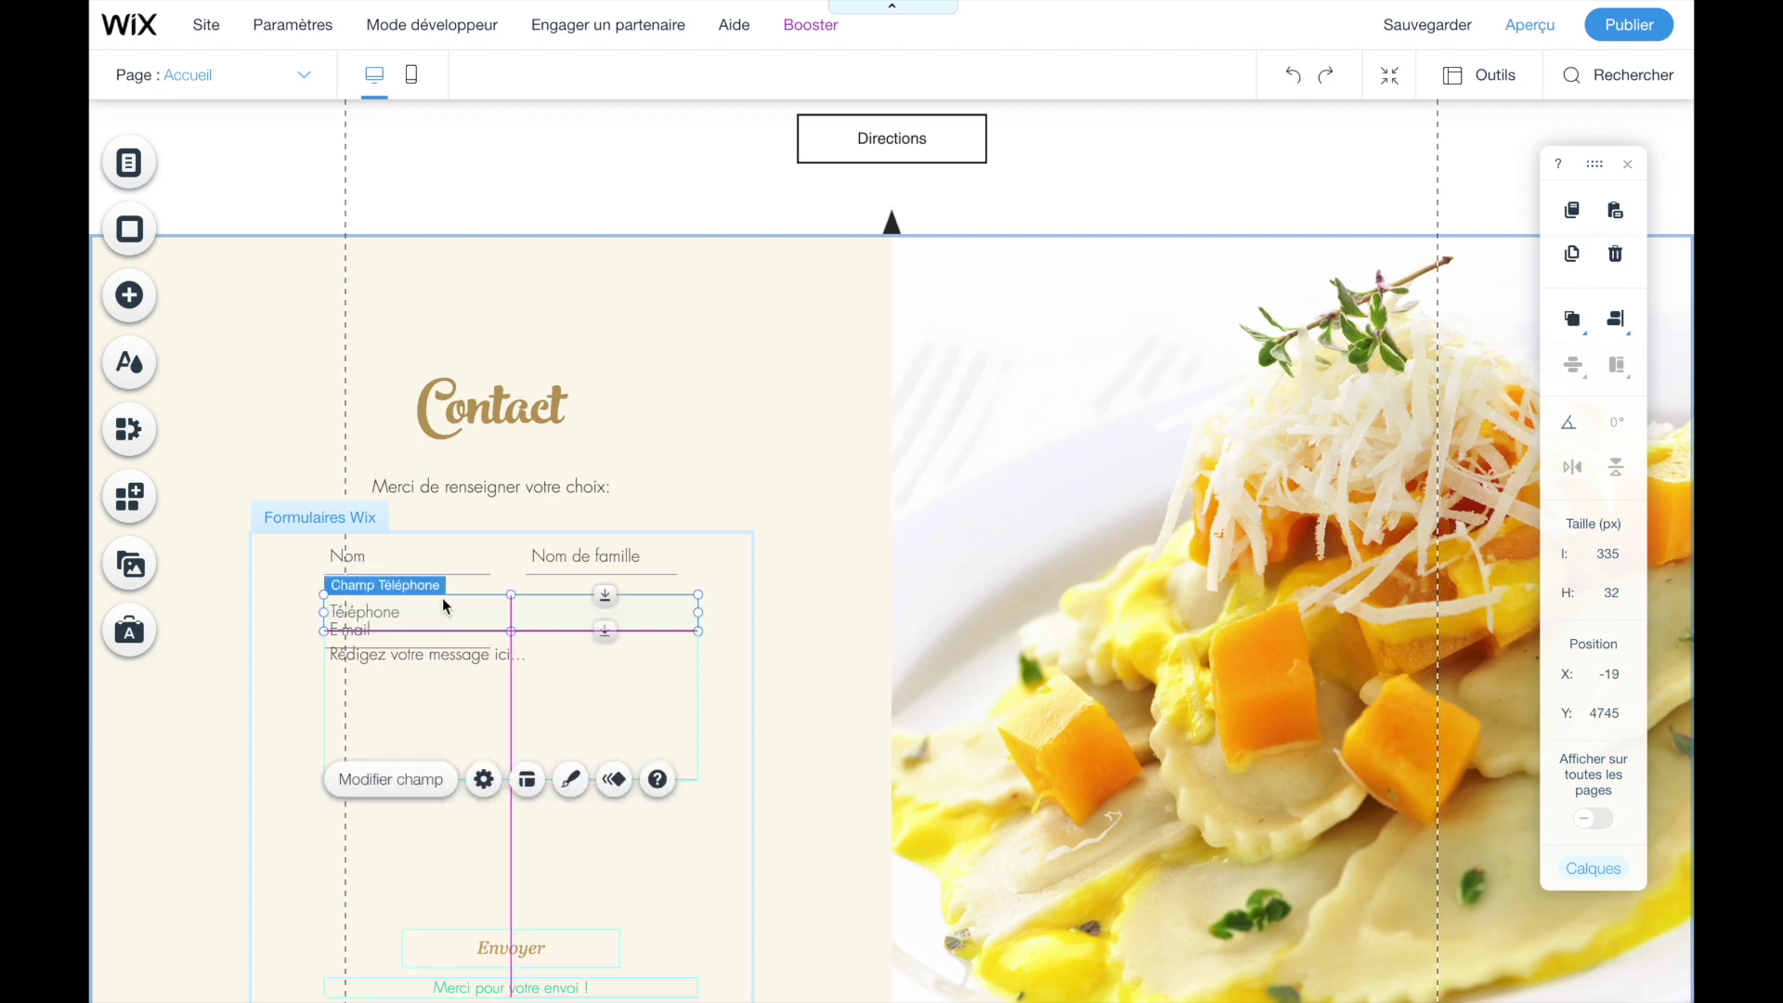
{"action": "left_click_drag", "start_coordinate": [404, 740], "coordinate": [407, 874]}
{"action": "left_click_drag", "start_coordinate": [405, 648], "coordinate": [698, 661]}
{"action": "left_click", "coordinate": [688, 700]}
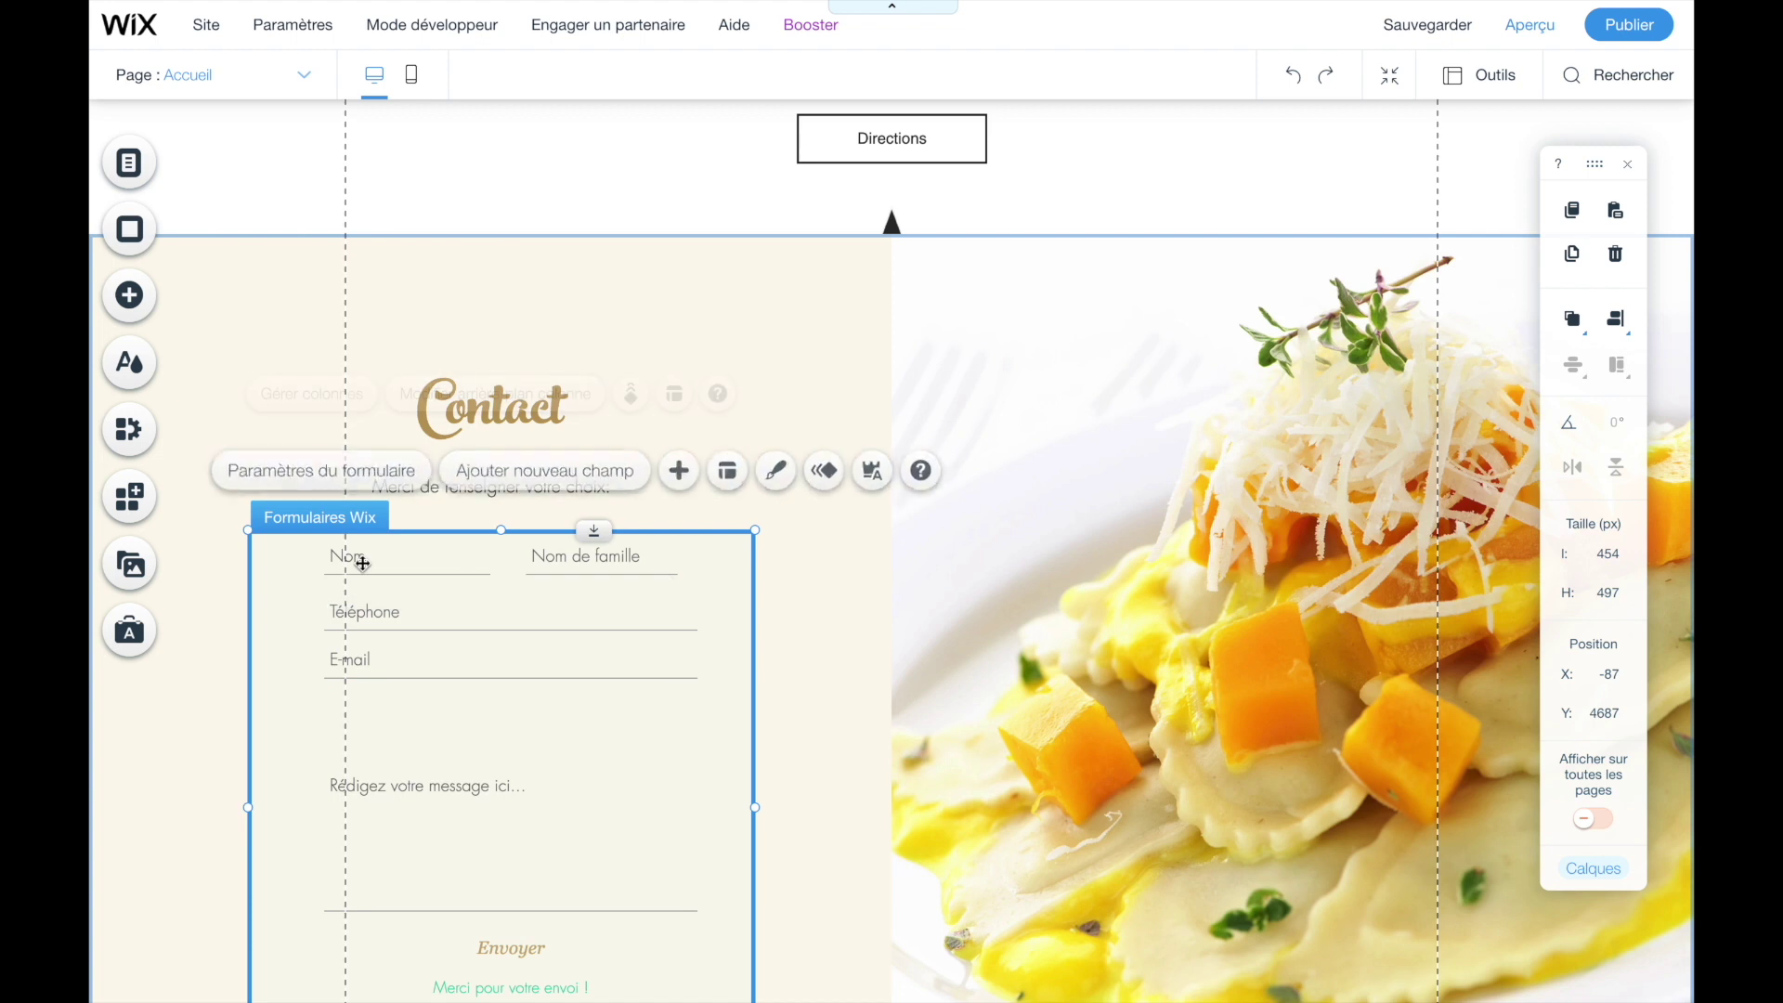
{"action": "left_click", "coordinate": [395, 557]}
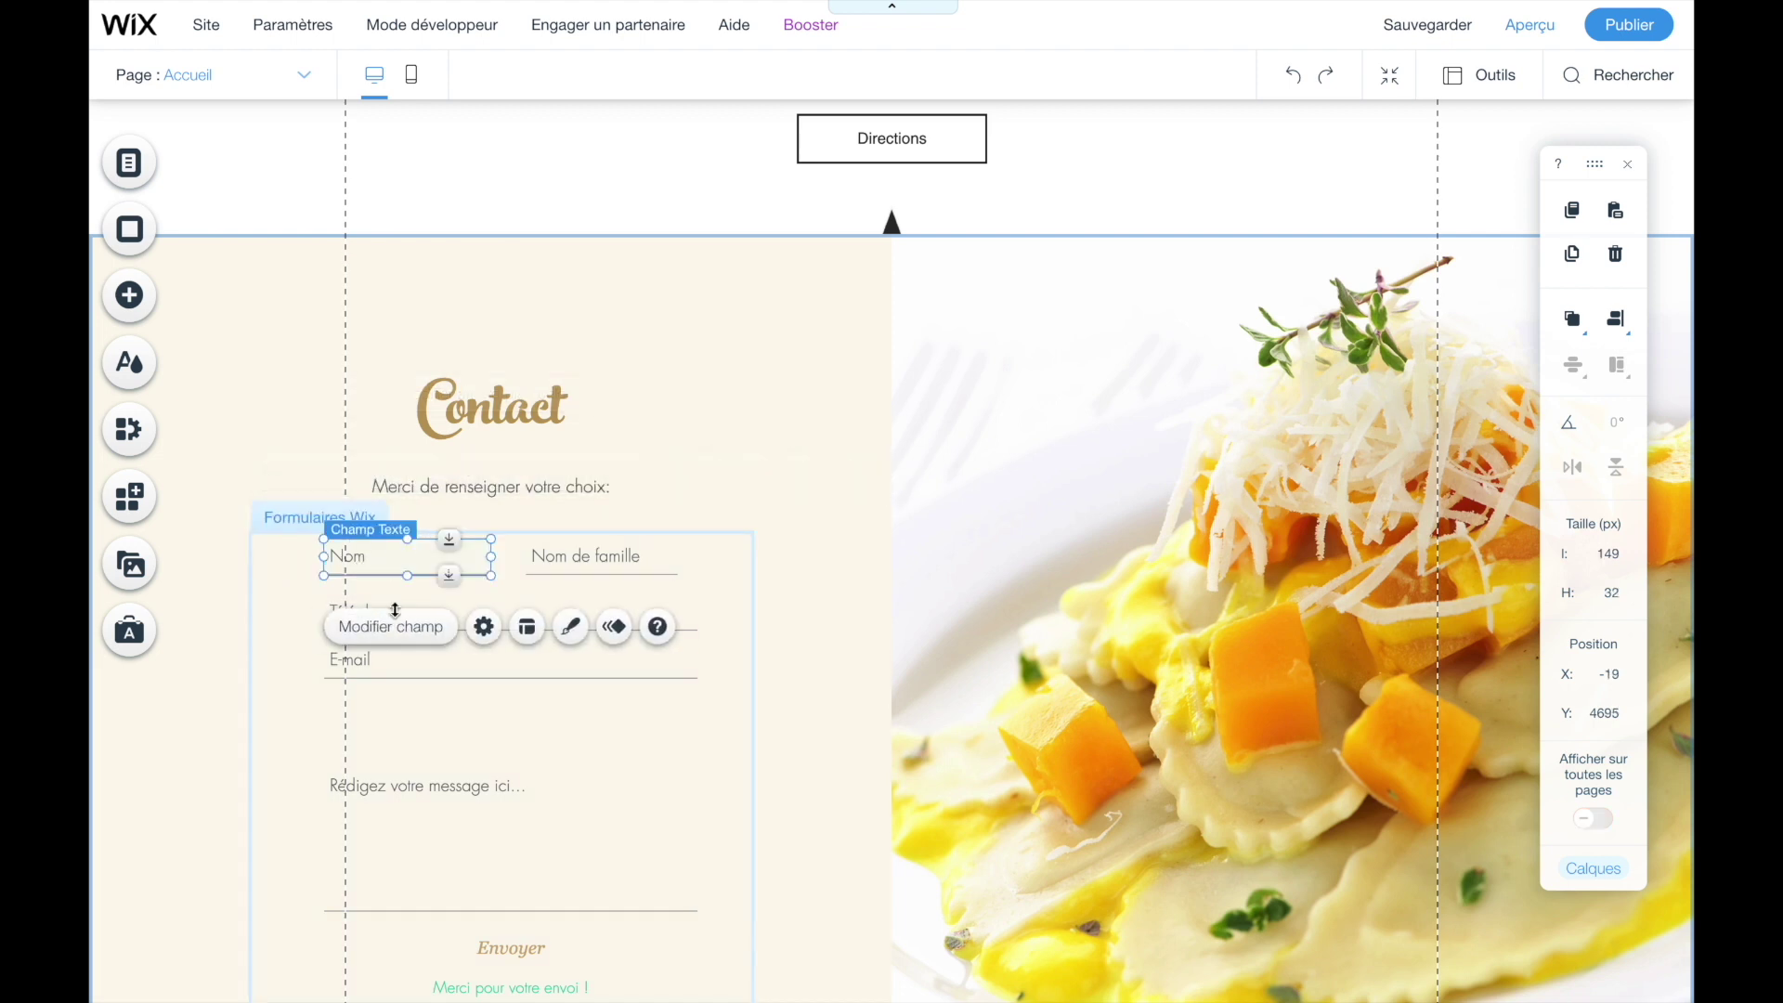
{"action": "mouse_move", "coordinate": [354, 558]}
{"action": "left_mouse_down"}
{"action": "mouse_move", "coordinate": [359, 575]}
{"action": "mouse_move", "coordinate": [358, 558]}
{"action": "mouse_move", "coordinate": [406, 563]}
{"action": "mouse_move", "coordinate": [350, 561]}
{"action": "mouse_move", "coordinate": [399, 577]}
{"action": "mouse_move", "coordinate": [413, 562]}
{"action": "mouse_move", "coordinate": [362, 566]}
{"action": "left_mouse_up"}
{"action": "left_click", "coordinate": [249, 782]}
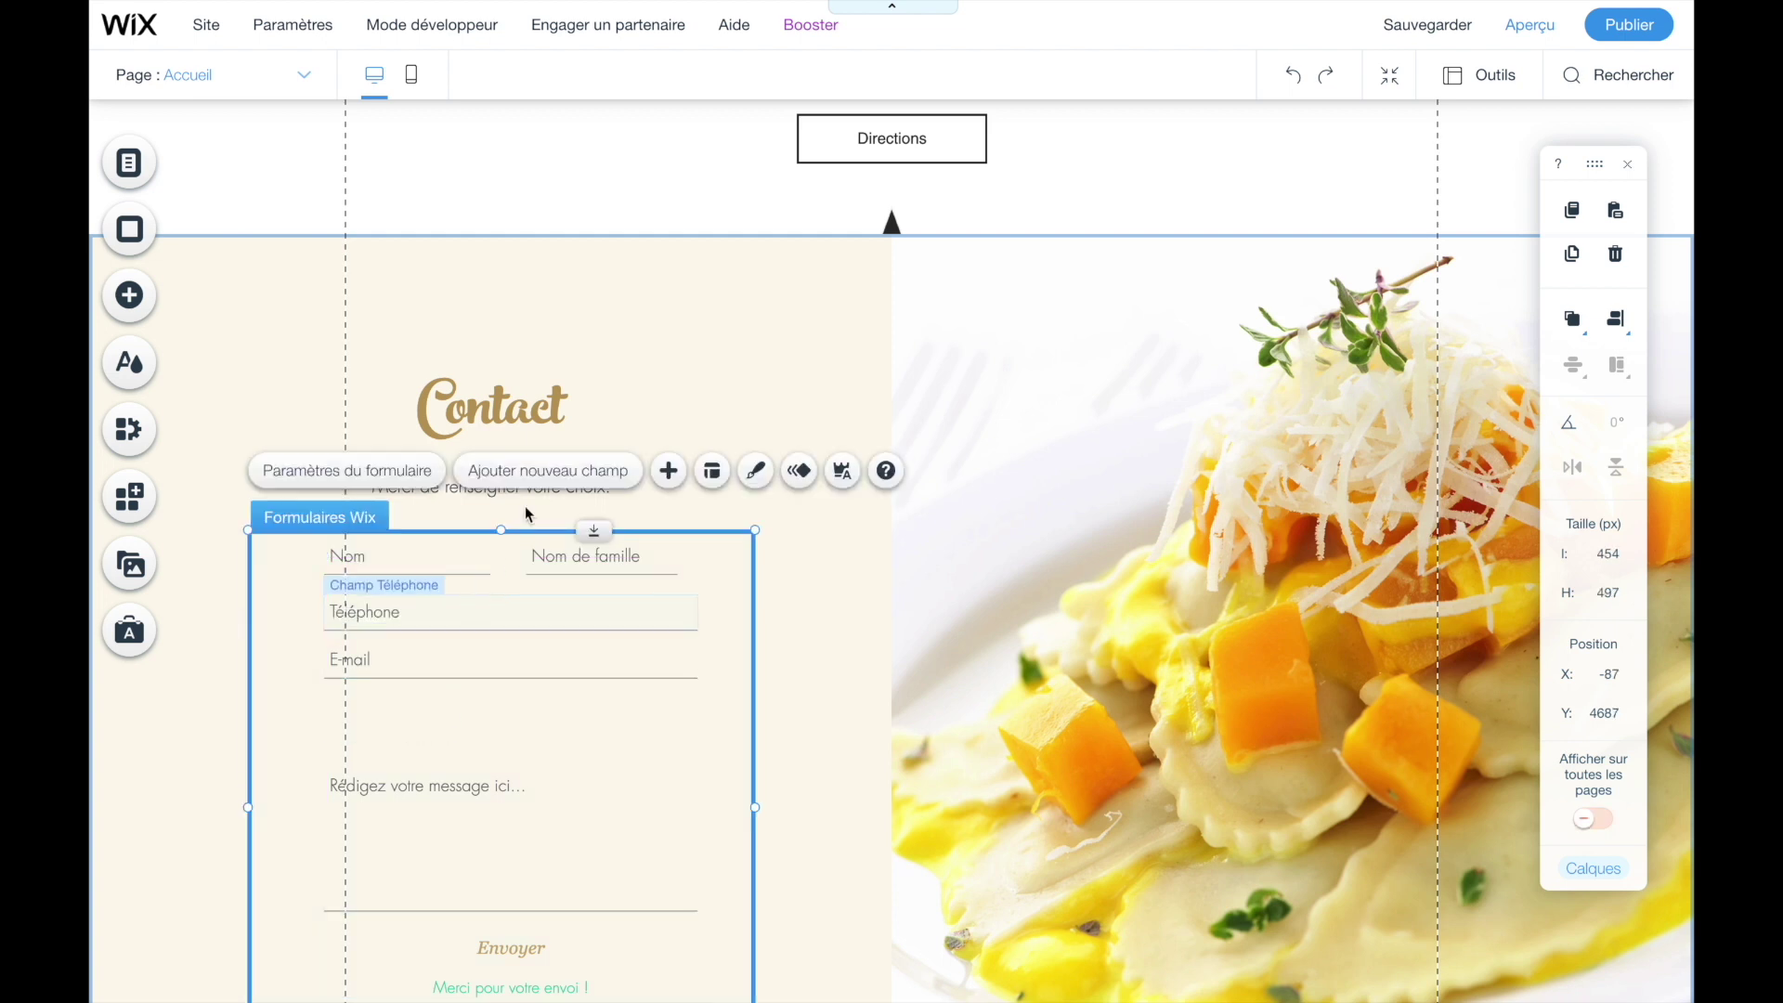
- Add a Menu déroulant (dropdown) field to the contact form
{"action": "left_click", "coordinate": [541, 477]}
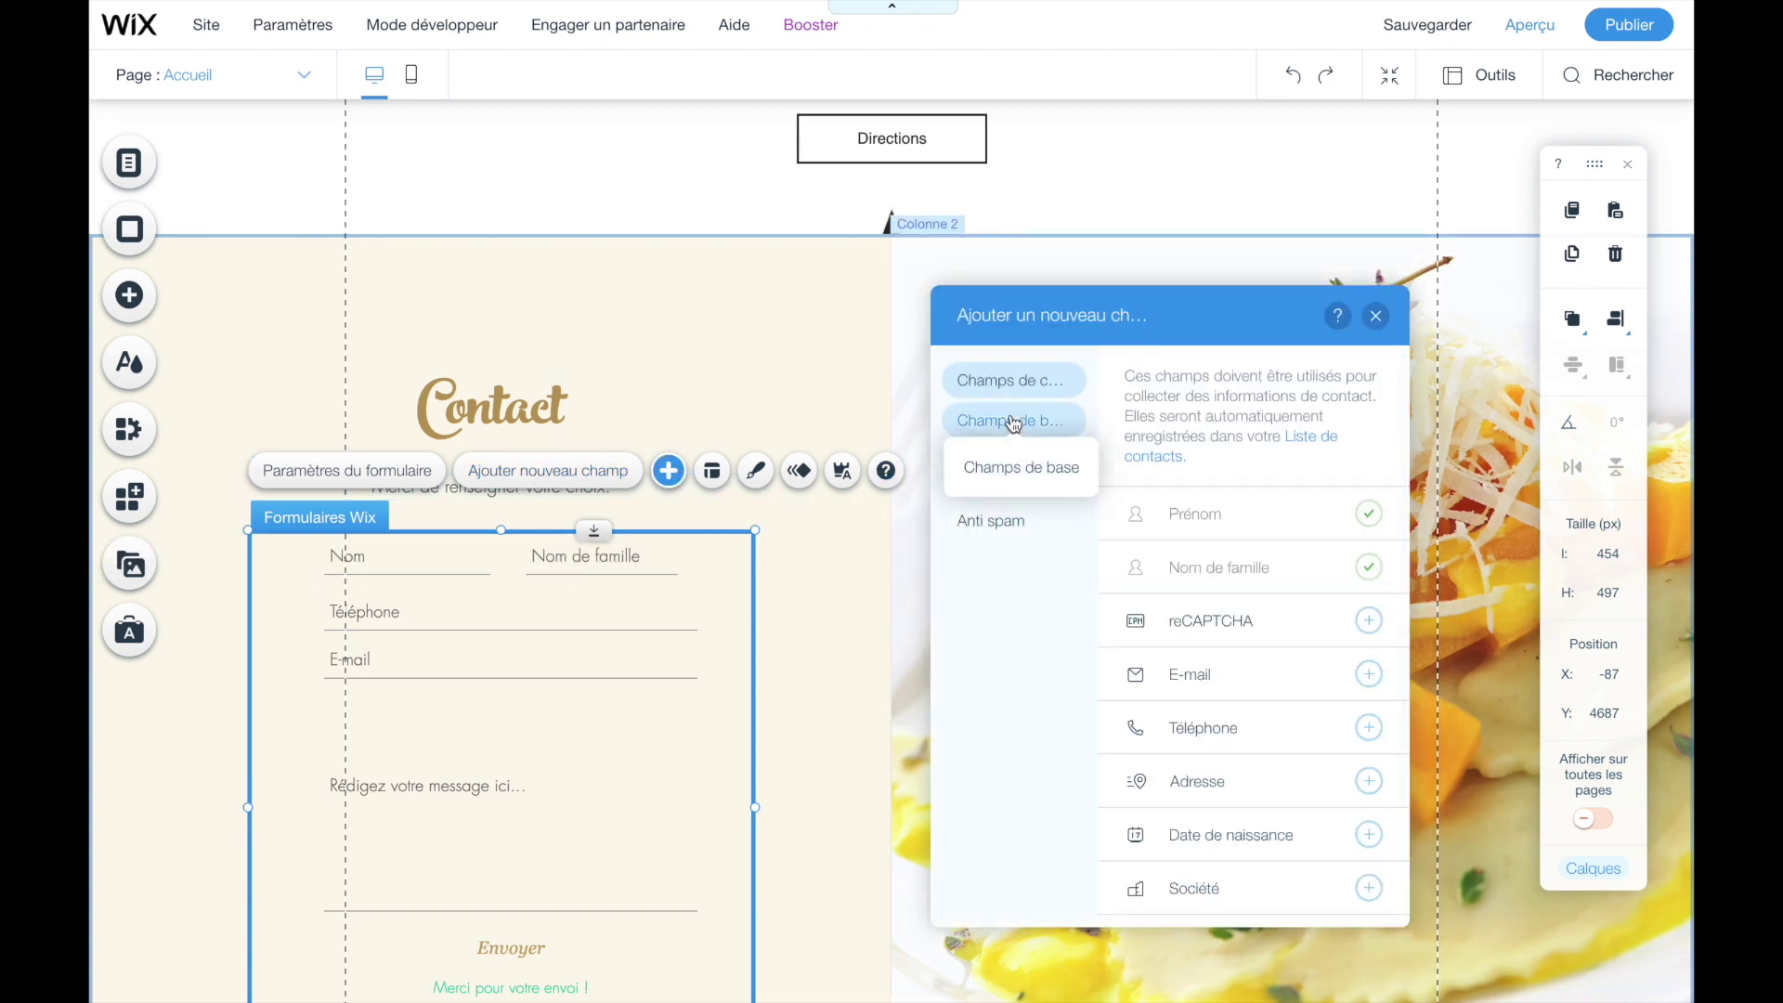
{"action": "left_click", "coordinate": [1015, 422]}
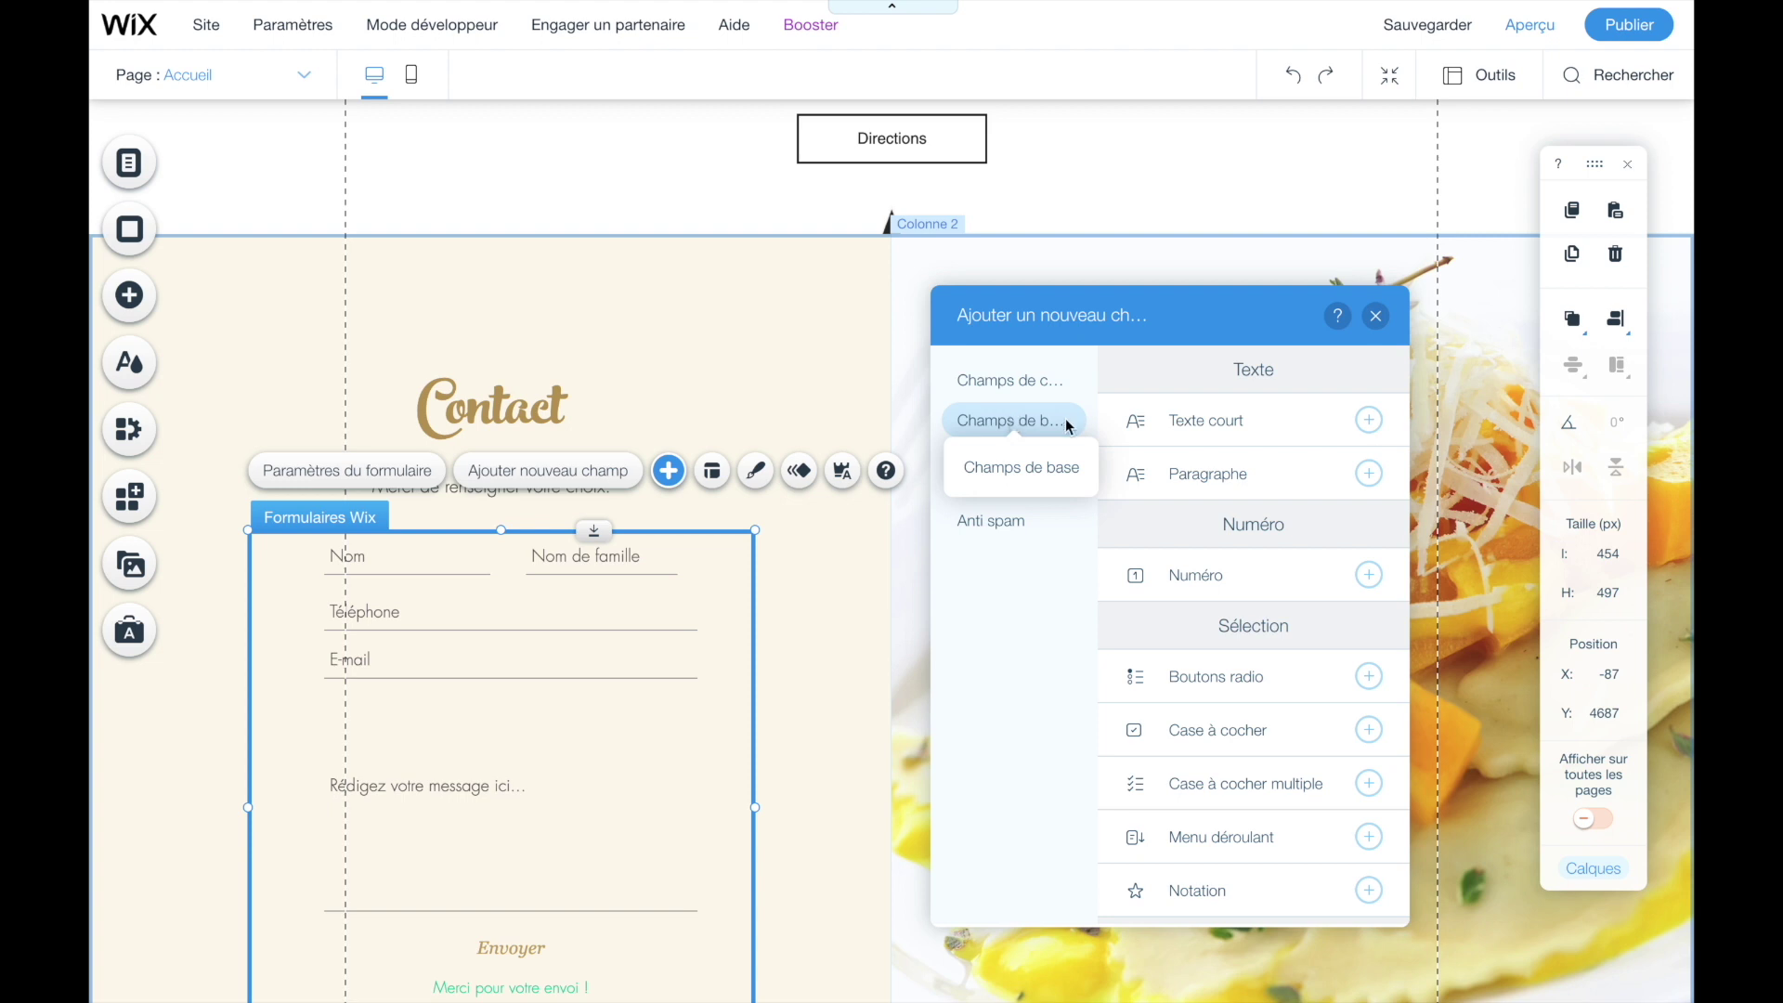
{"action": "scroll", "coordinate": [1234, 817], "scroll_direction": "down", "scroll_amount": 1}
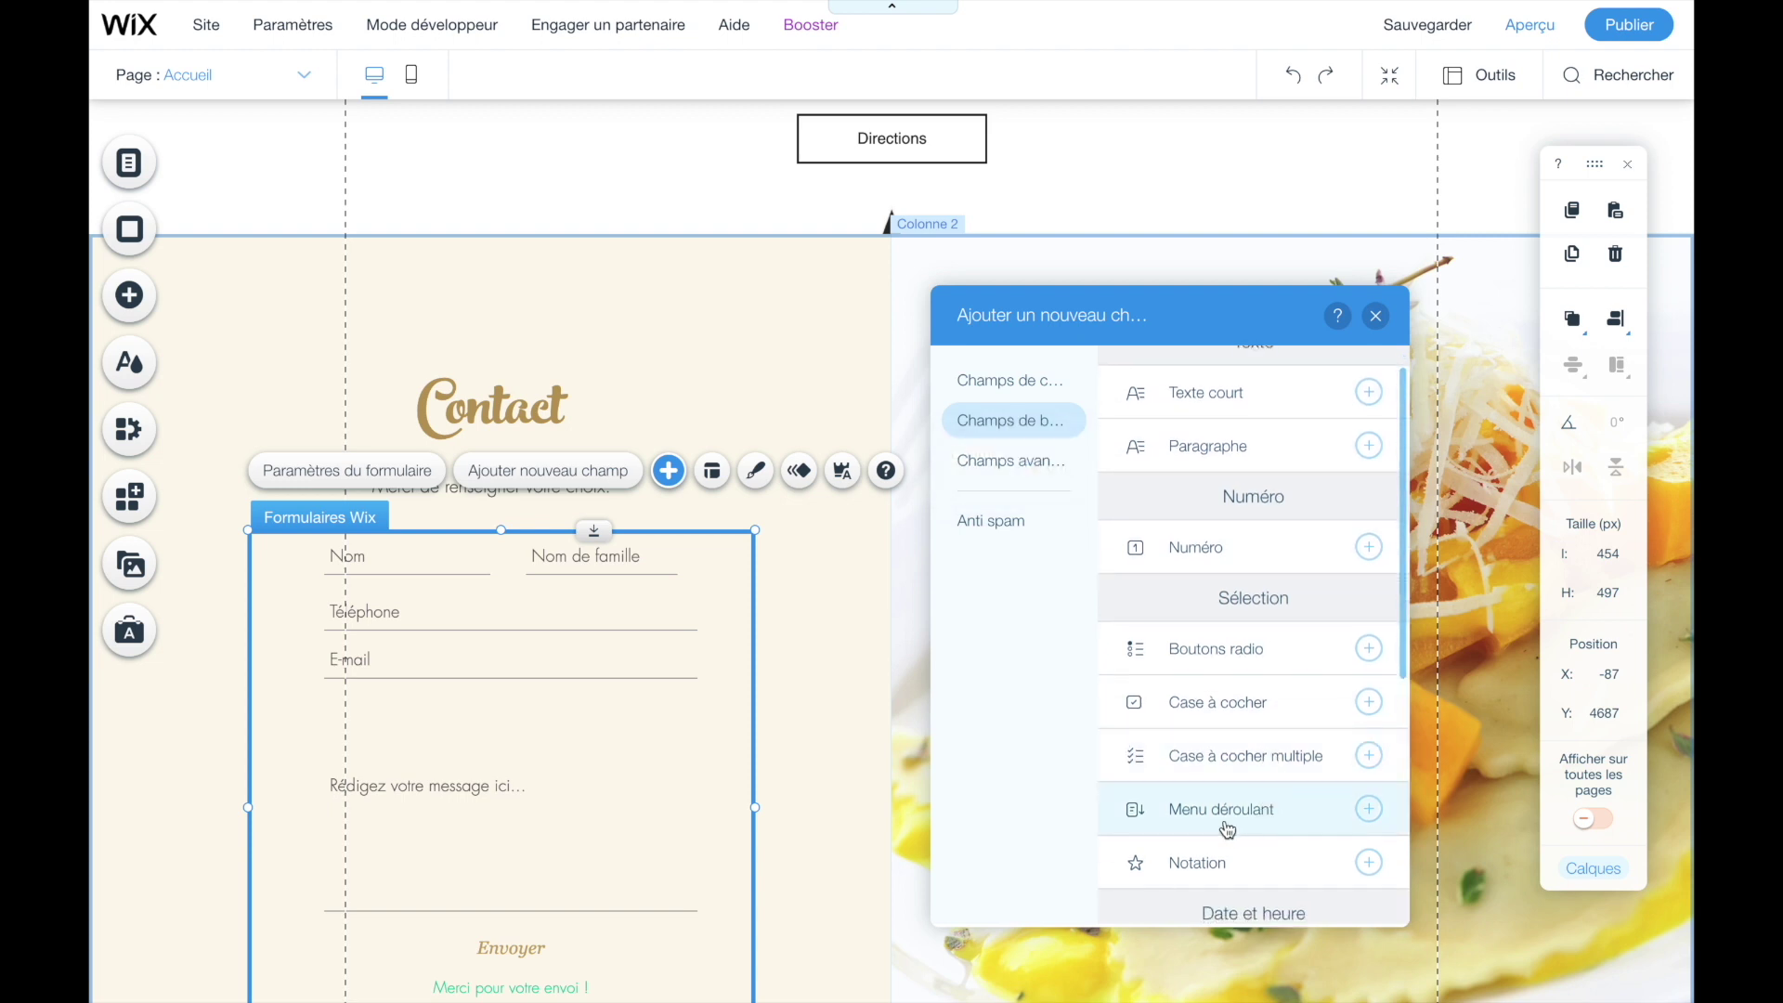
{"action": "left_click", "coordinate": [1369, 810]}
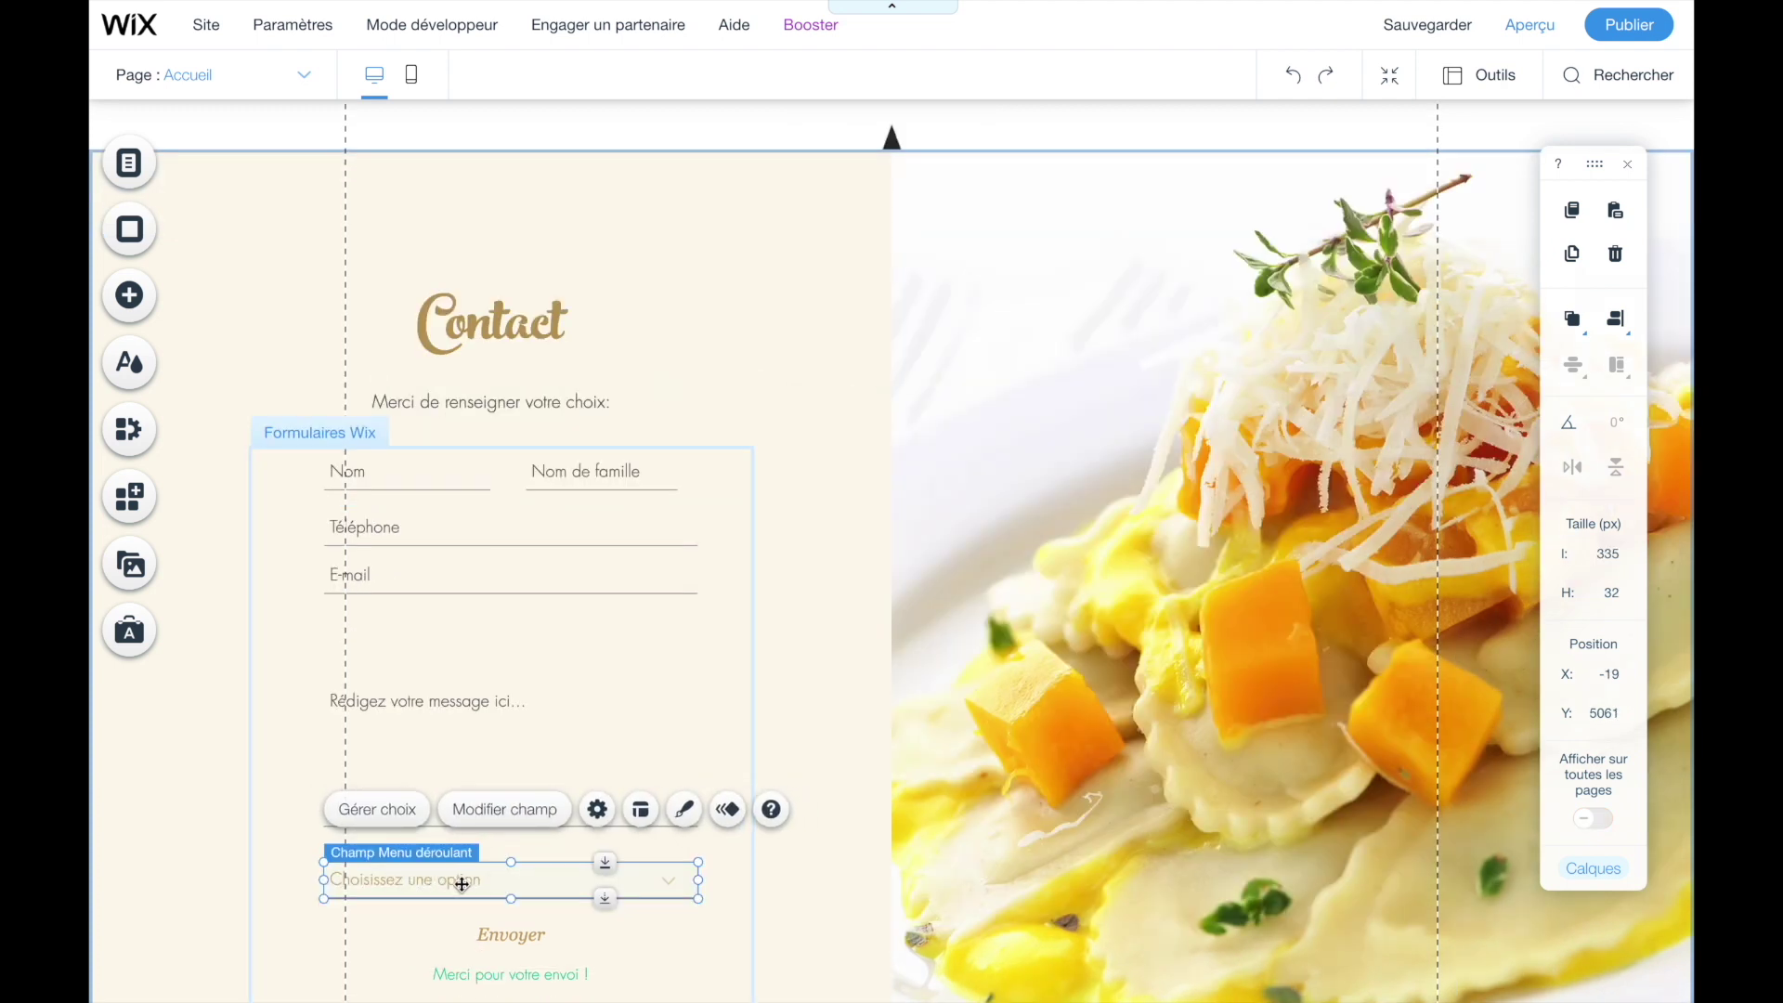
- Show the dropdown's field title and name it 'Menu 1'
{"action": "left_click", "coordinate": [481, 821]}
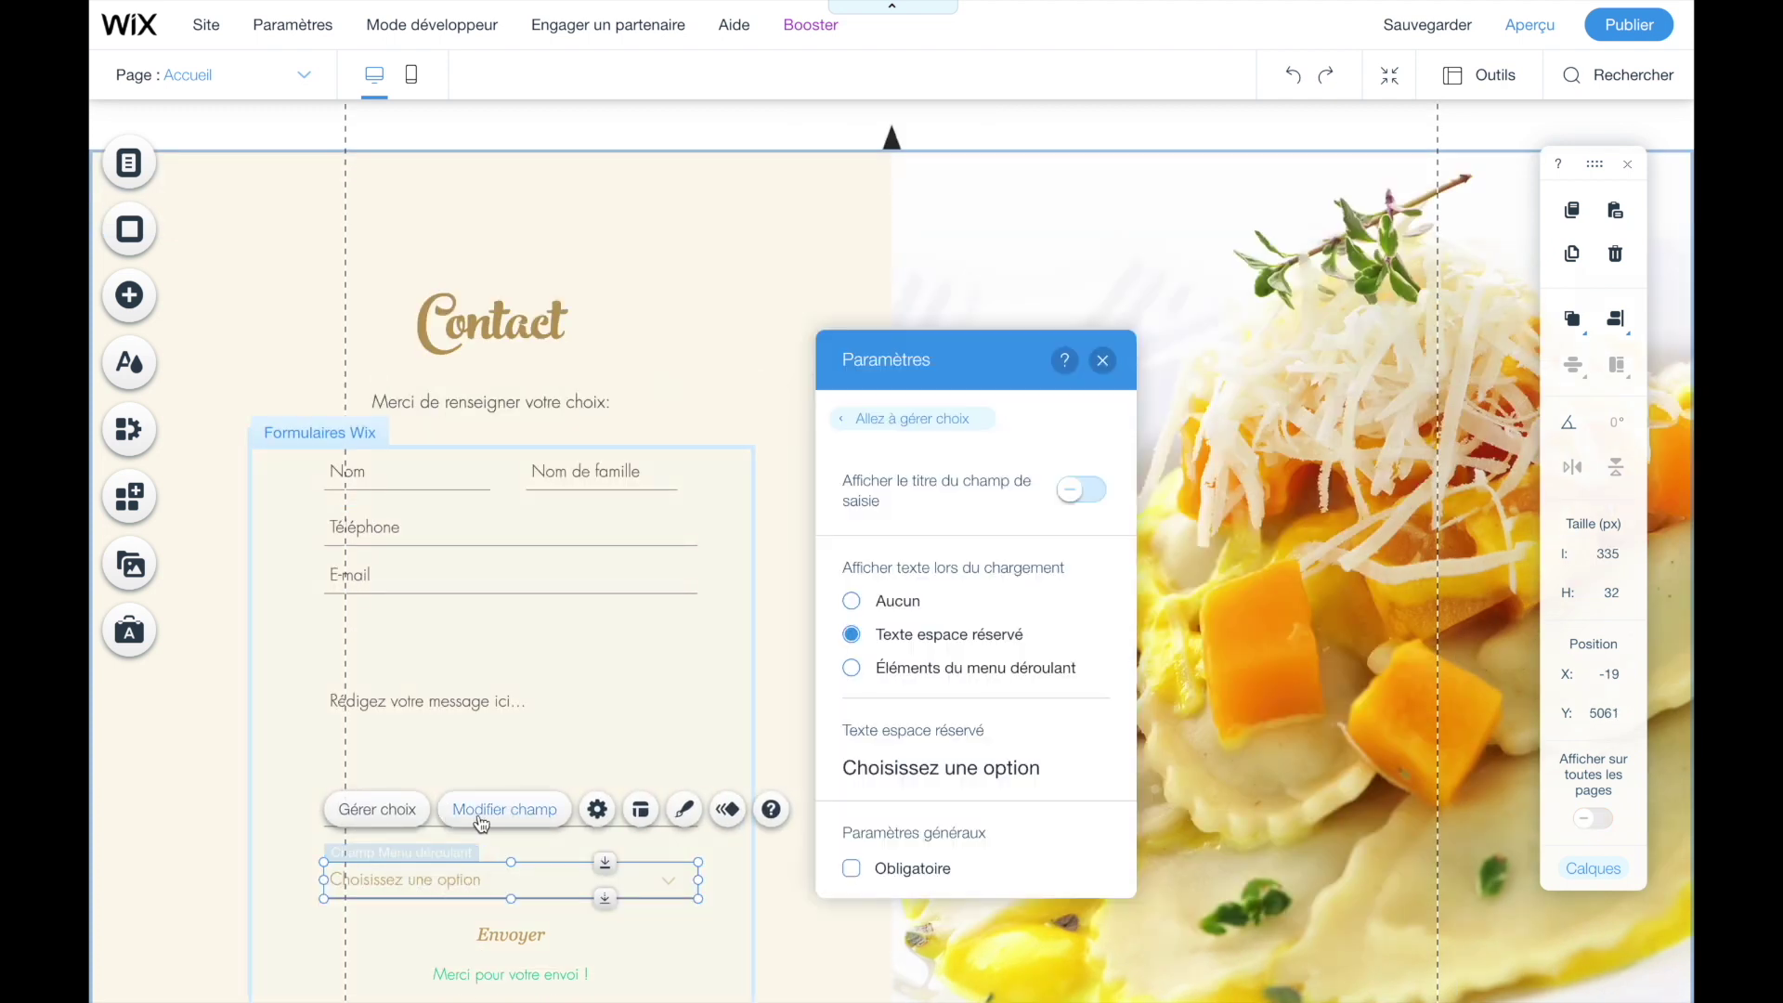
{"action": "left_click", "coordinate": [1069, 495]}
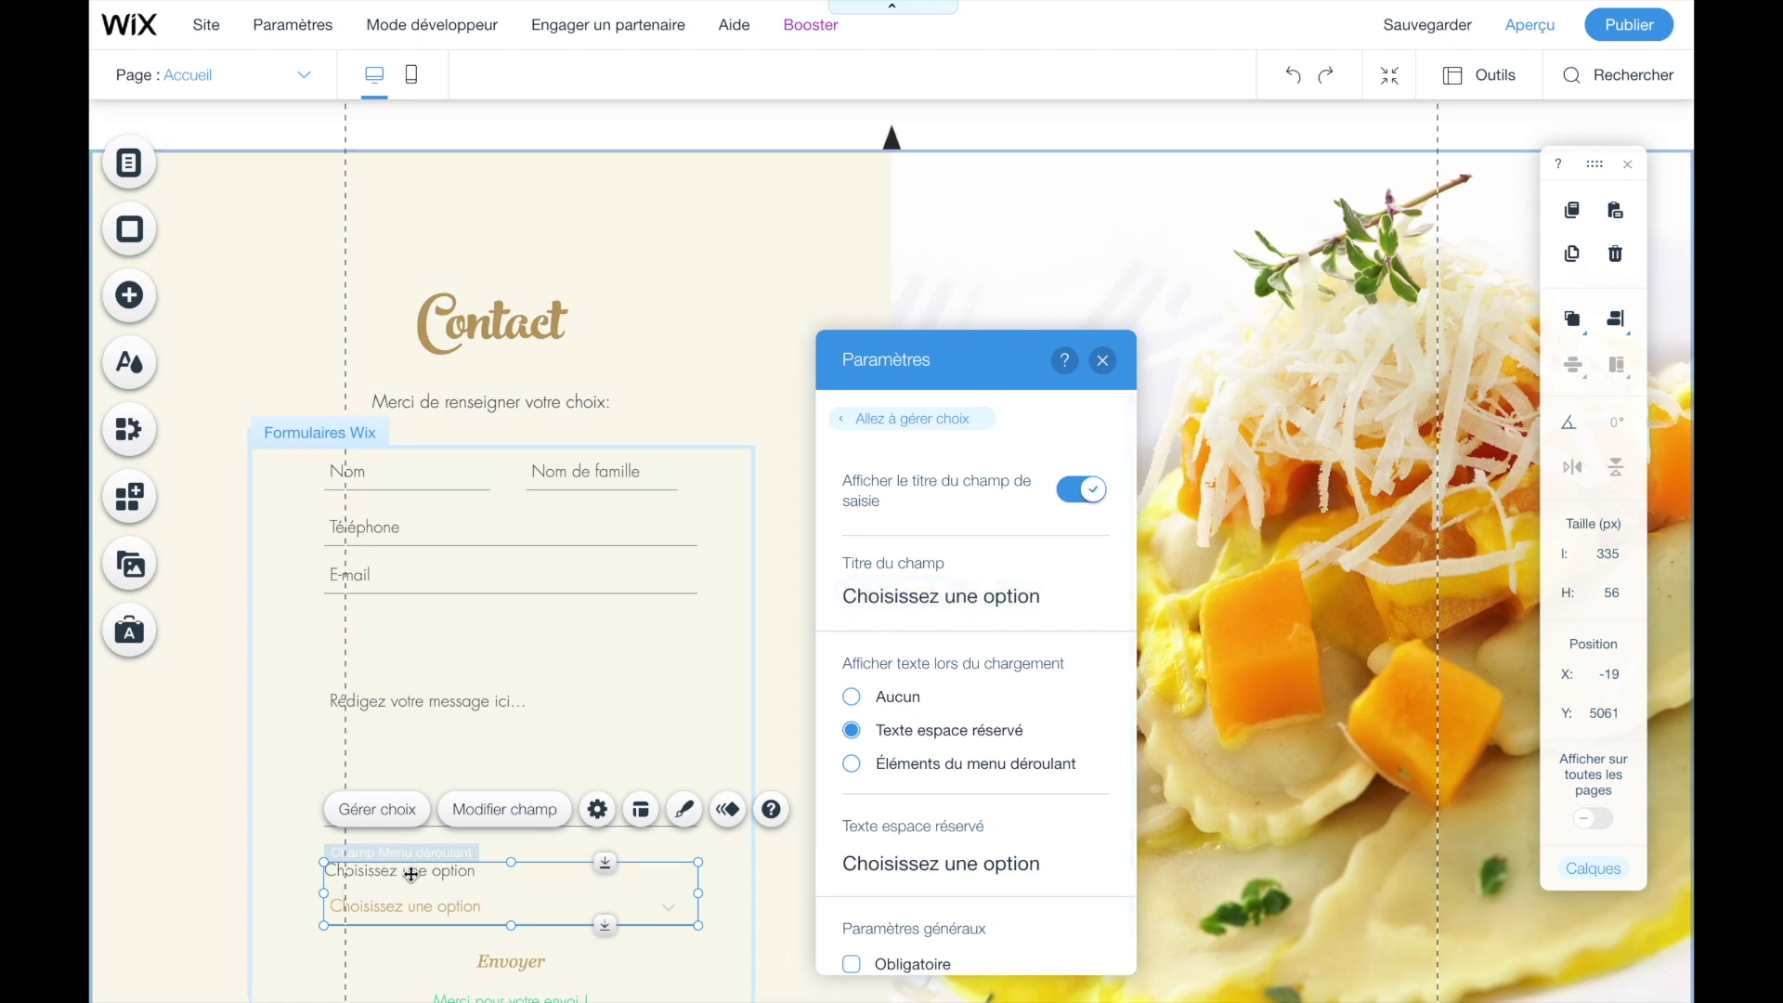
{"action": "left_click", "coordinate": [1066, 588]}
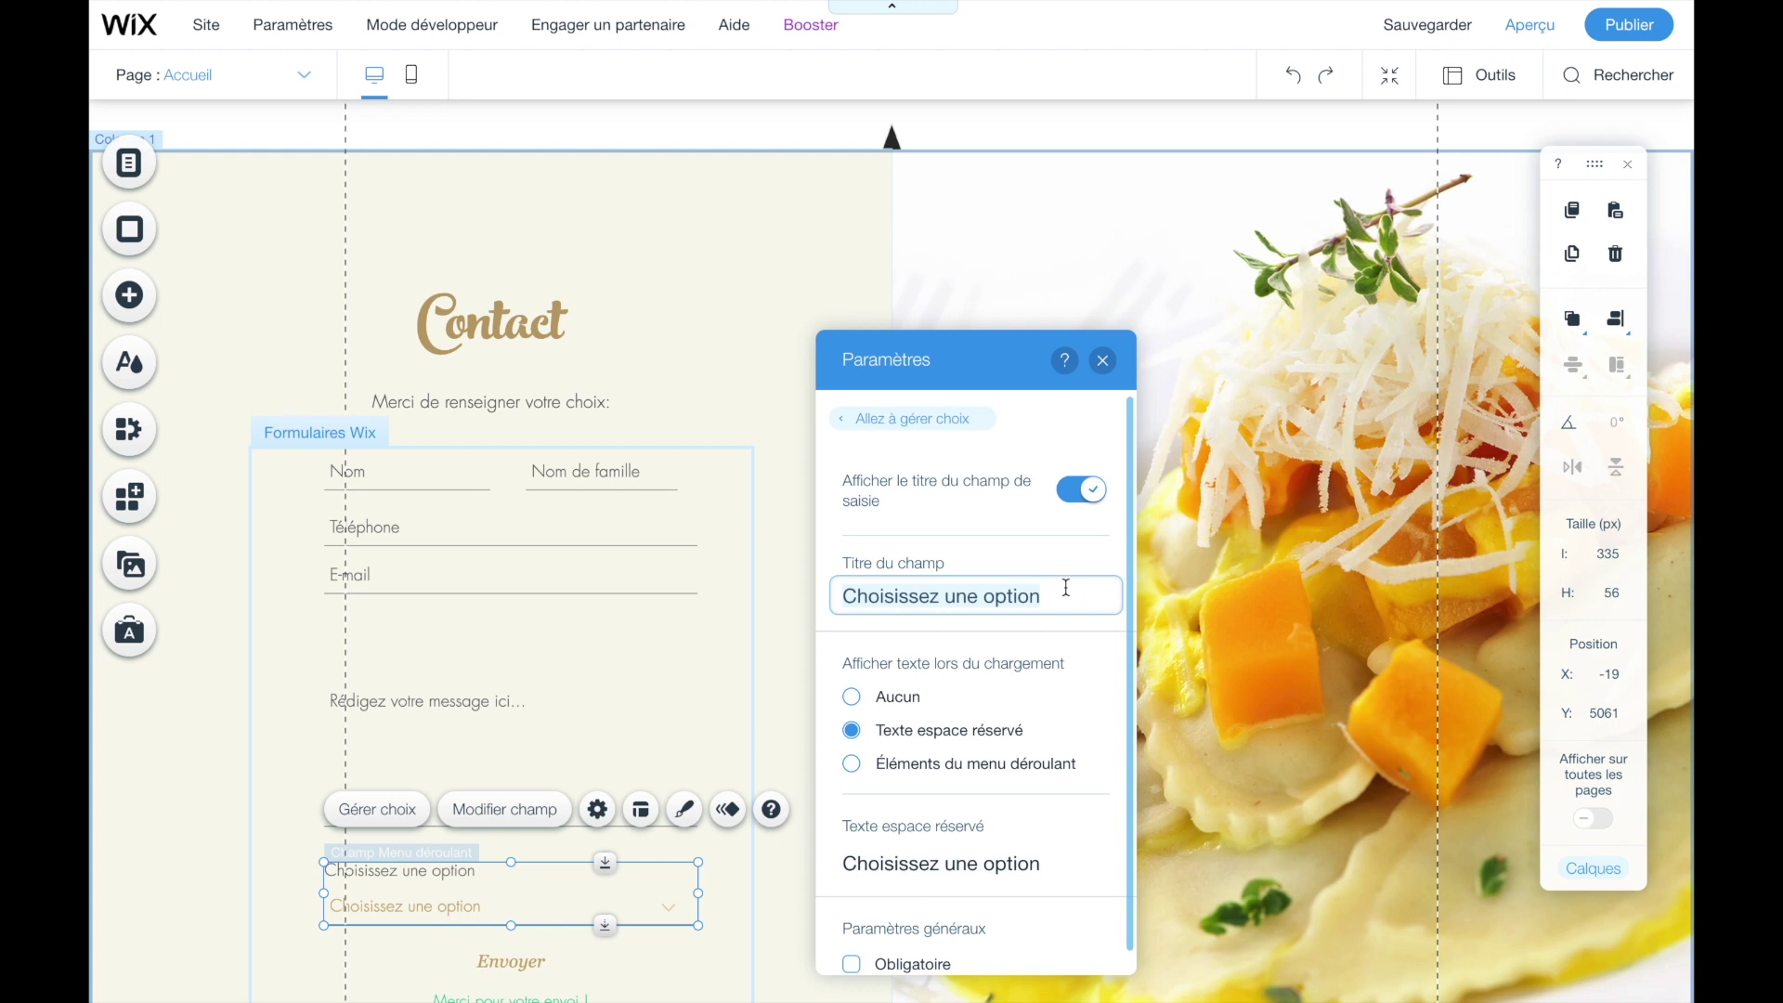
{"action": "type", "text": "Menu 1"}
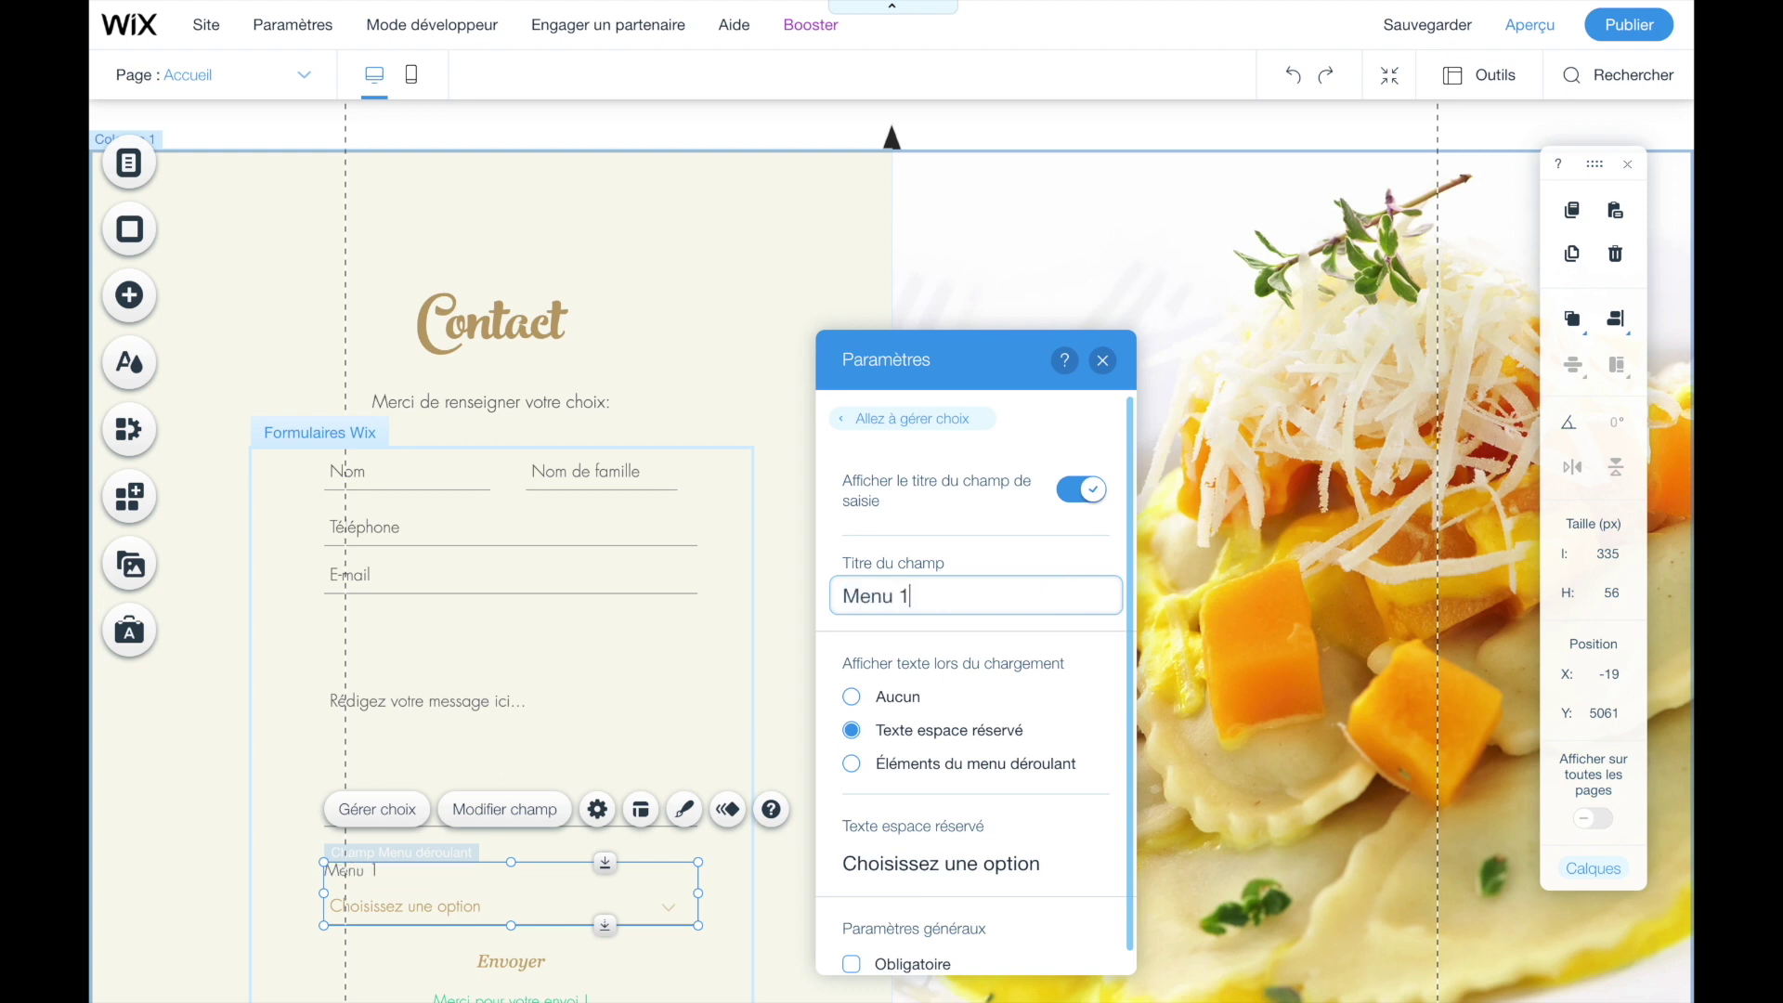
{"action": "left_click", "coordinate": [1104, 362]}
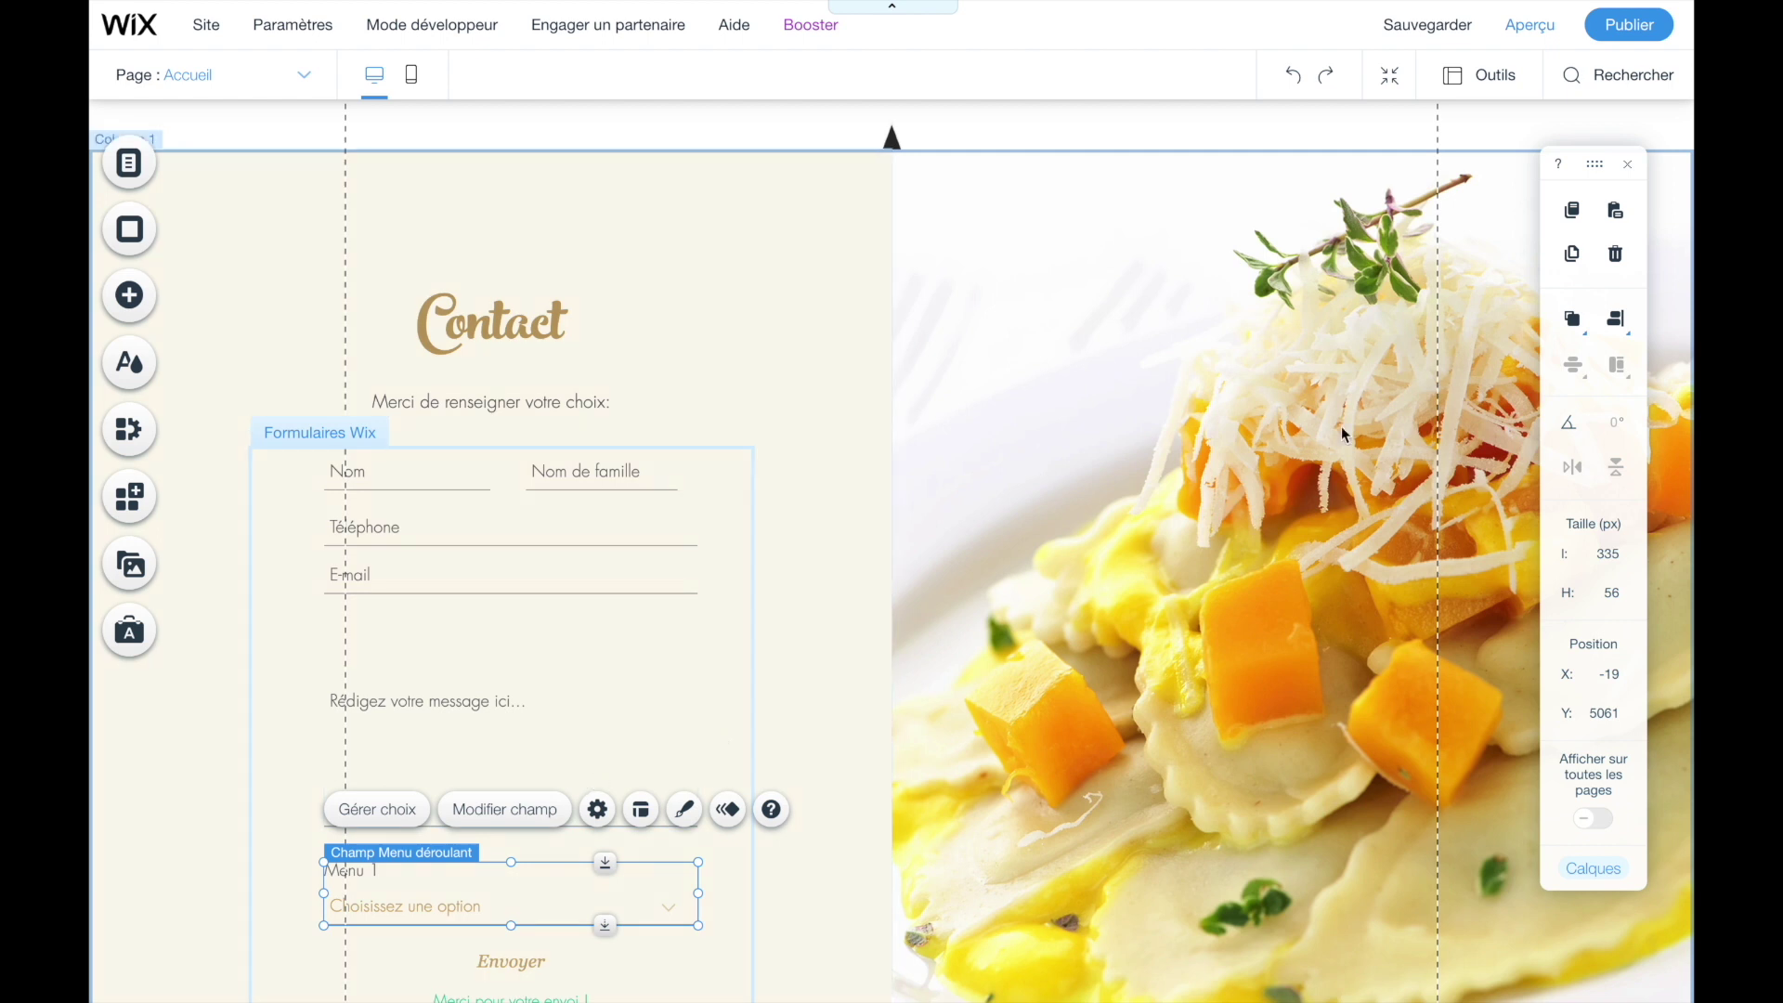
- Preview the site and pick Choix 2 in the Contact form's Menu 1 dropdown
{"action": "left_click", "coordinate": [1534, 28]}
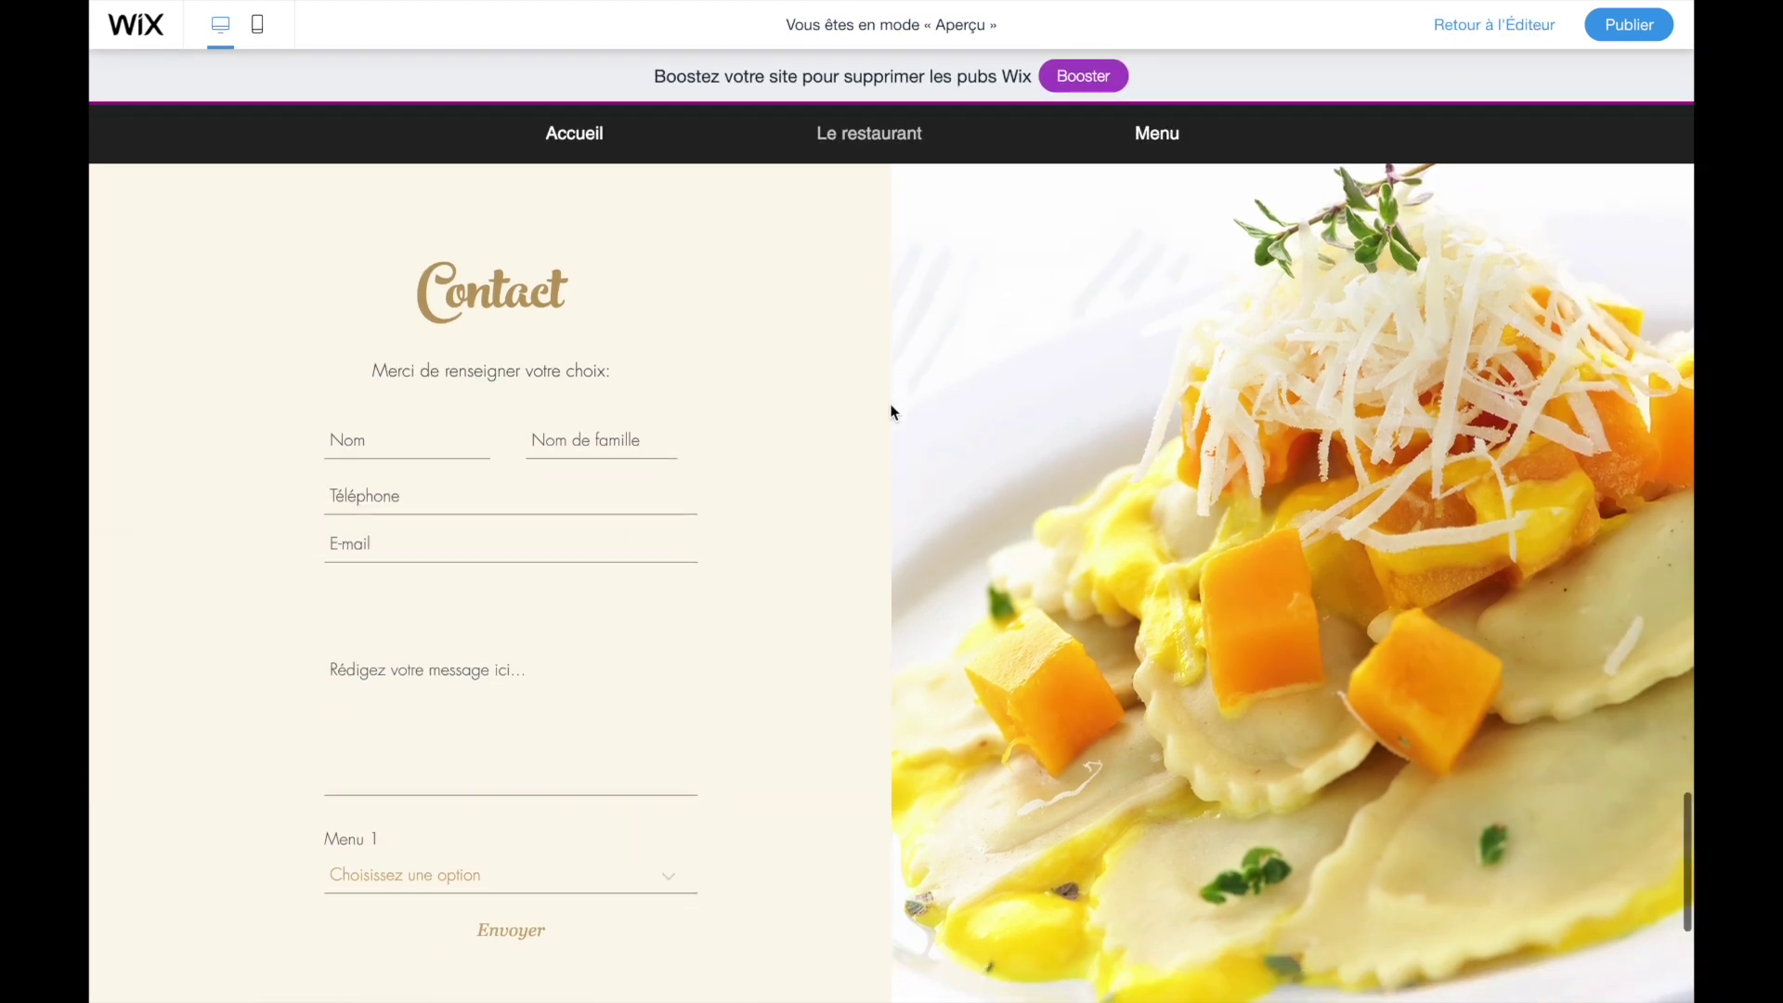
{"action": "scroll", "coordinate": [892, 412], "scroll_direction": "down", "scroll_amount": 1}
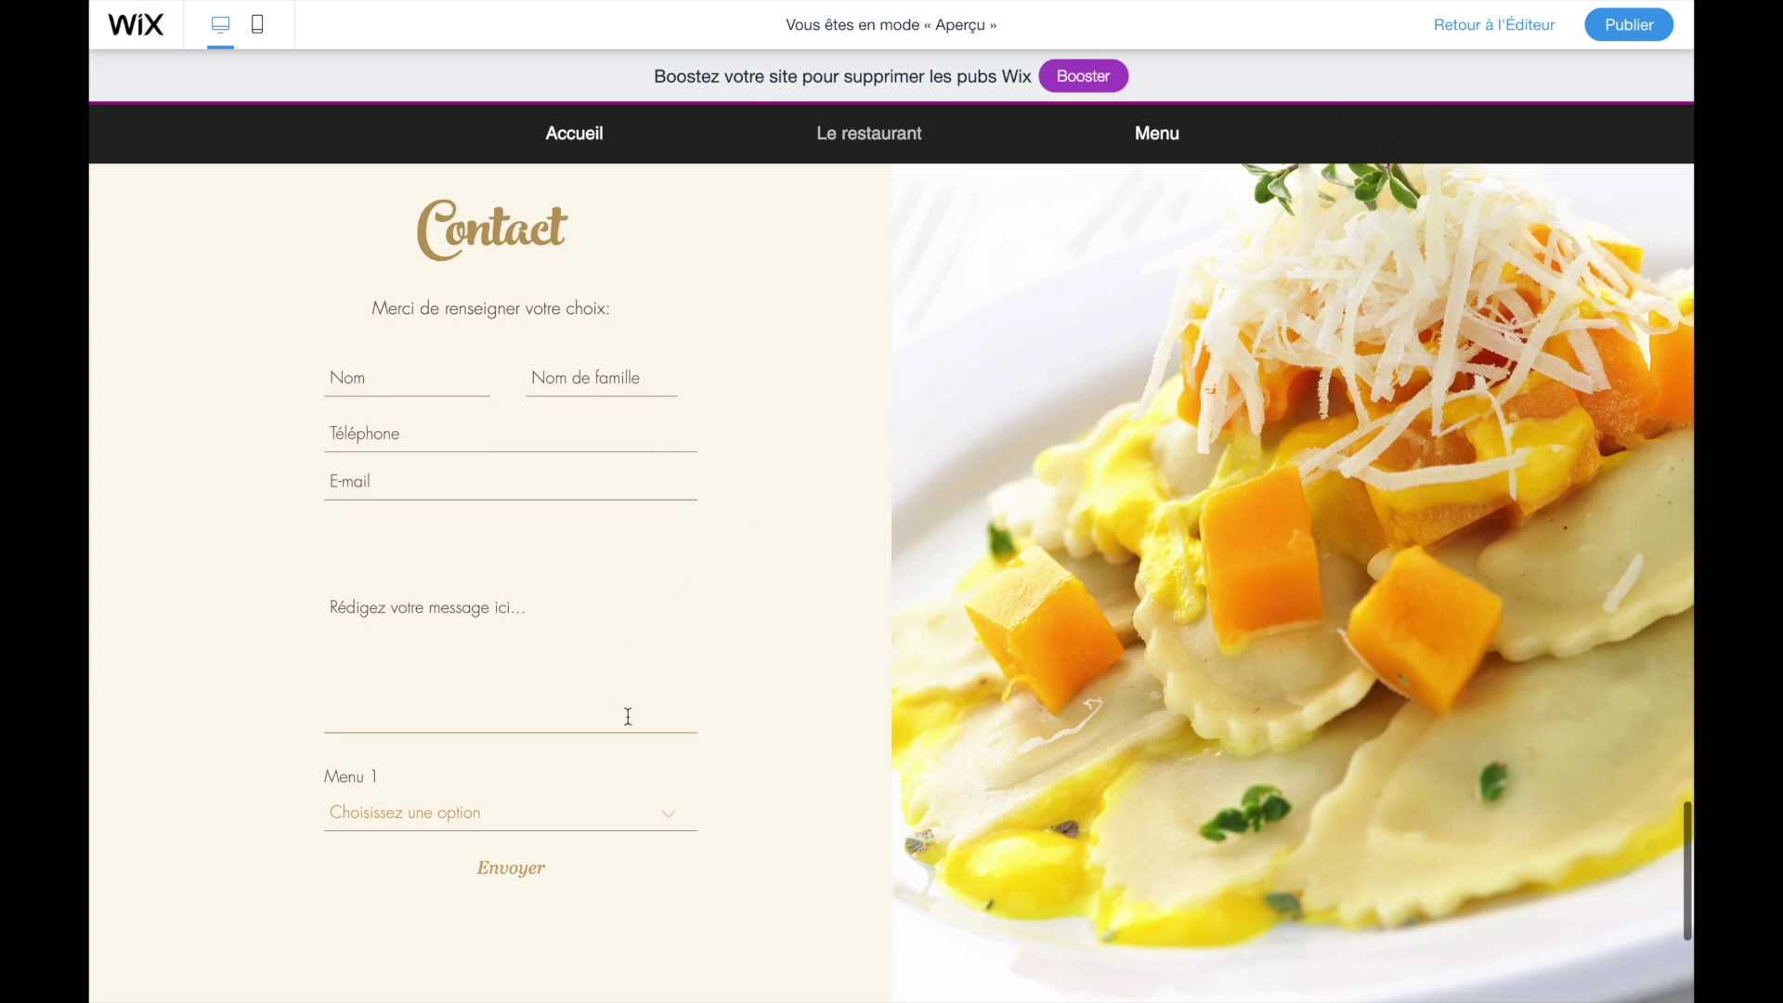
{"action": "left_click", "coordinate": [576, 813]}
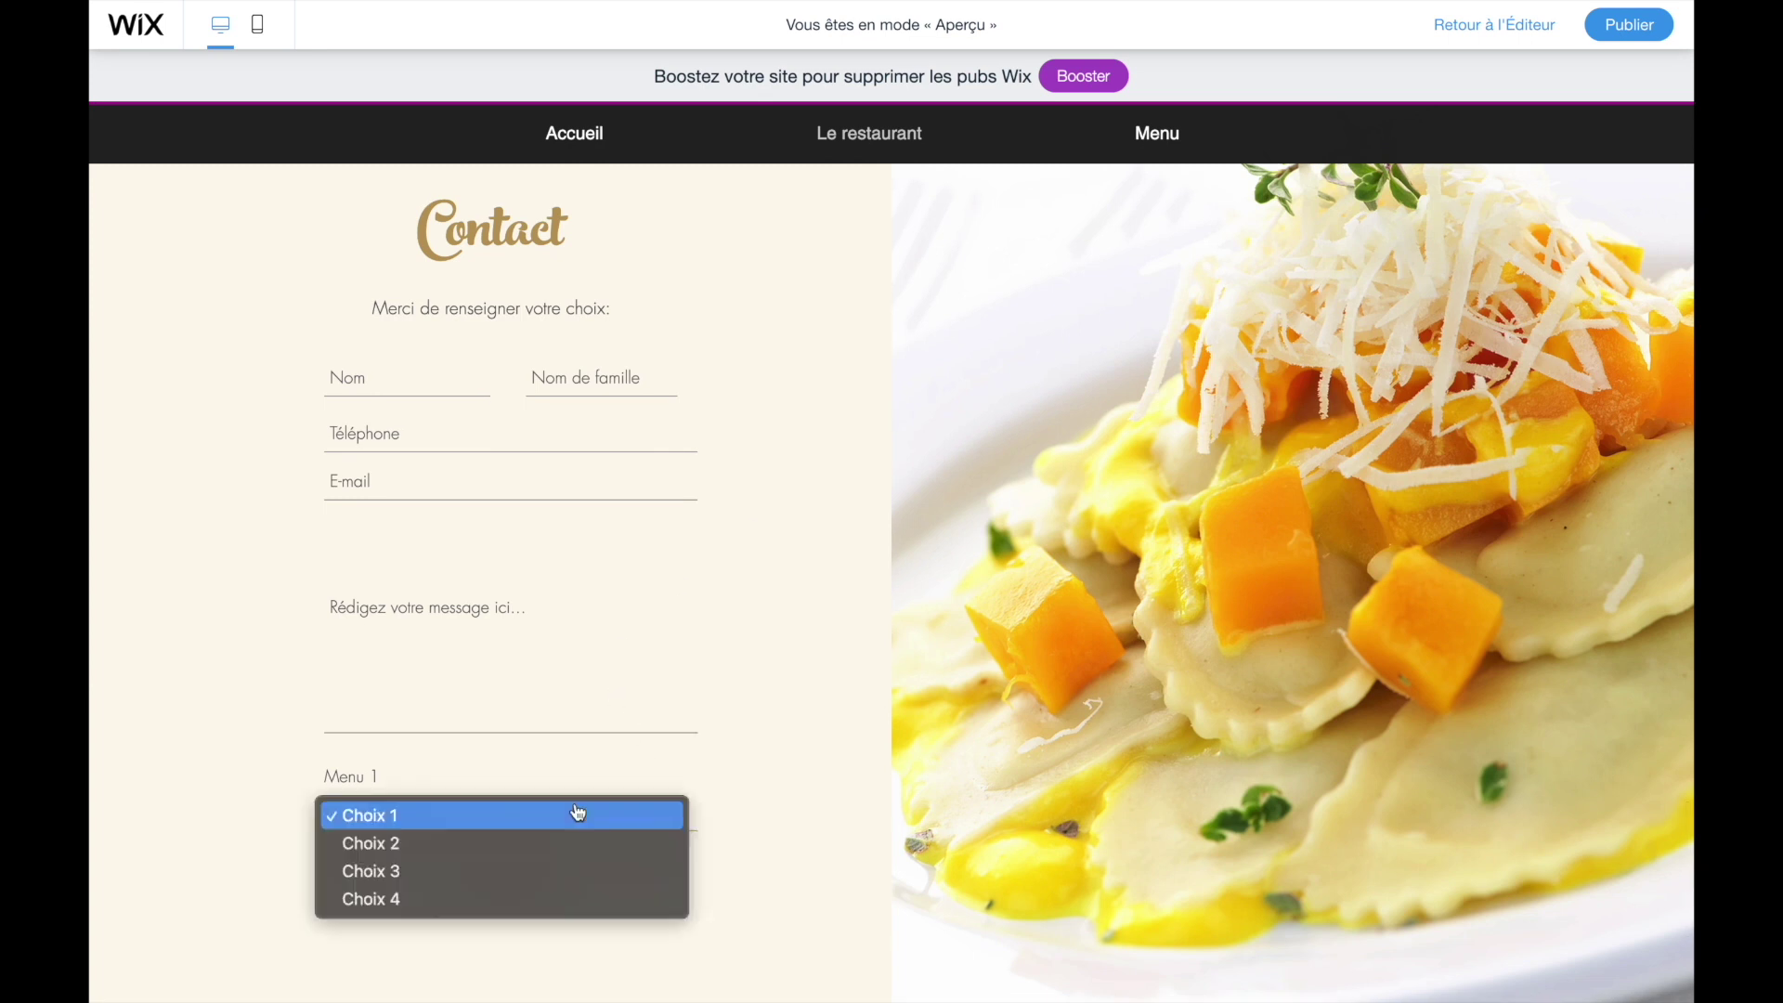
{"action": "left_click", "coordinate": [474, 847]}
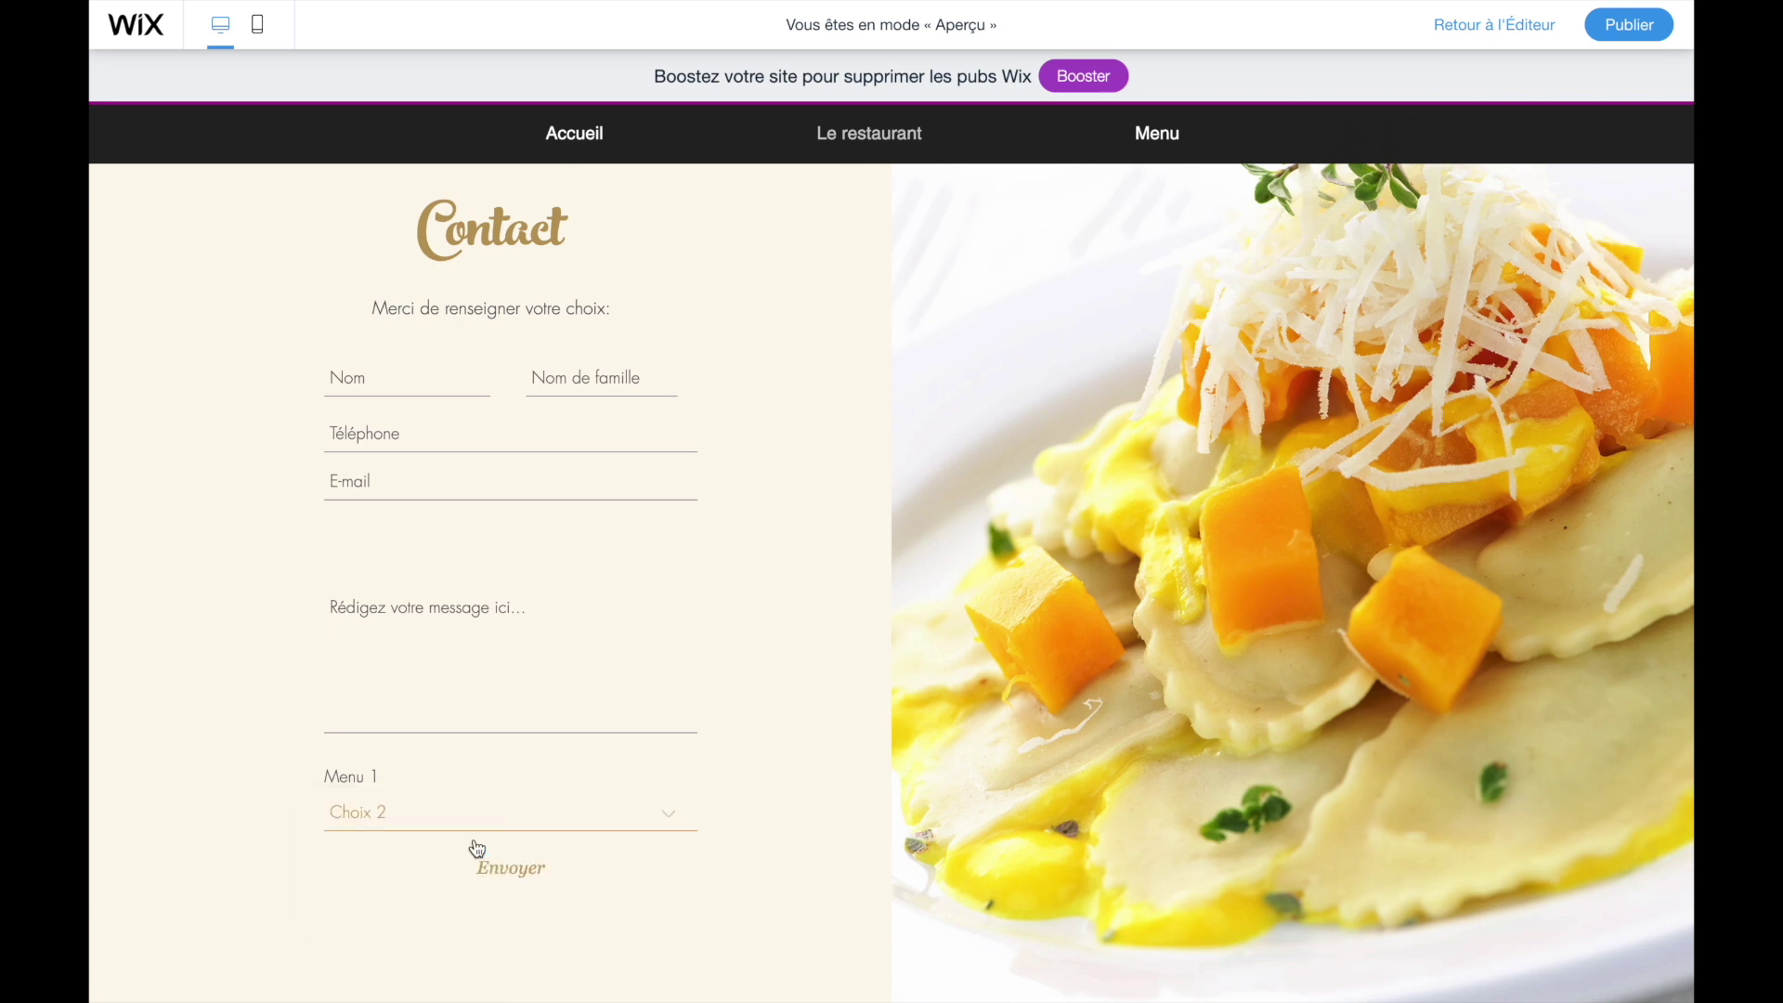
- Return to the editor and open the Menu 1 dropdown's list of choices
{"action": "left_click", "coordinate": [1457, 35]}
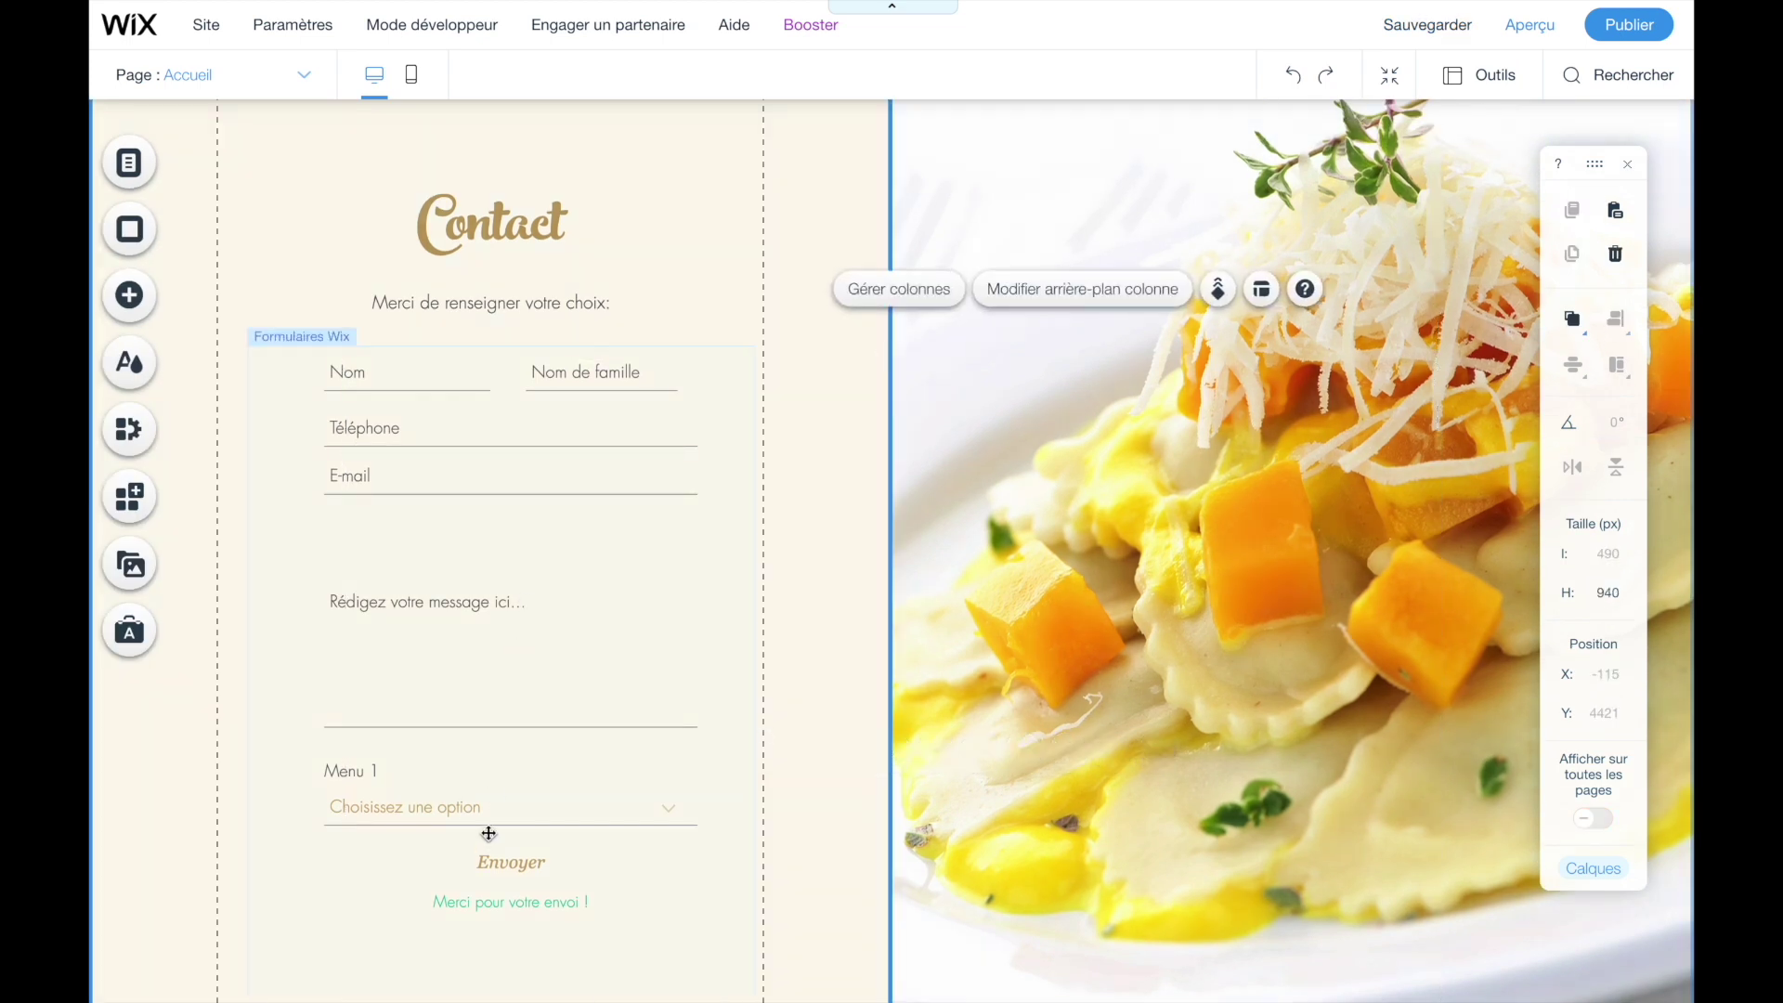
{"action": "left_click", "coordinate": [474, 785]}
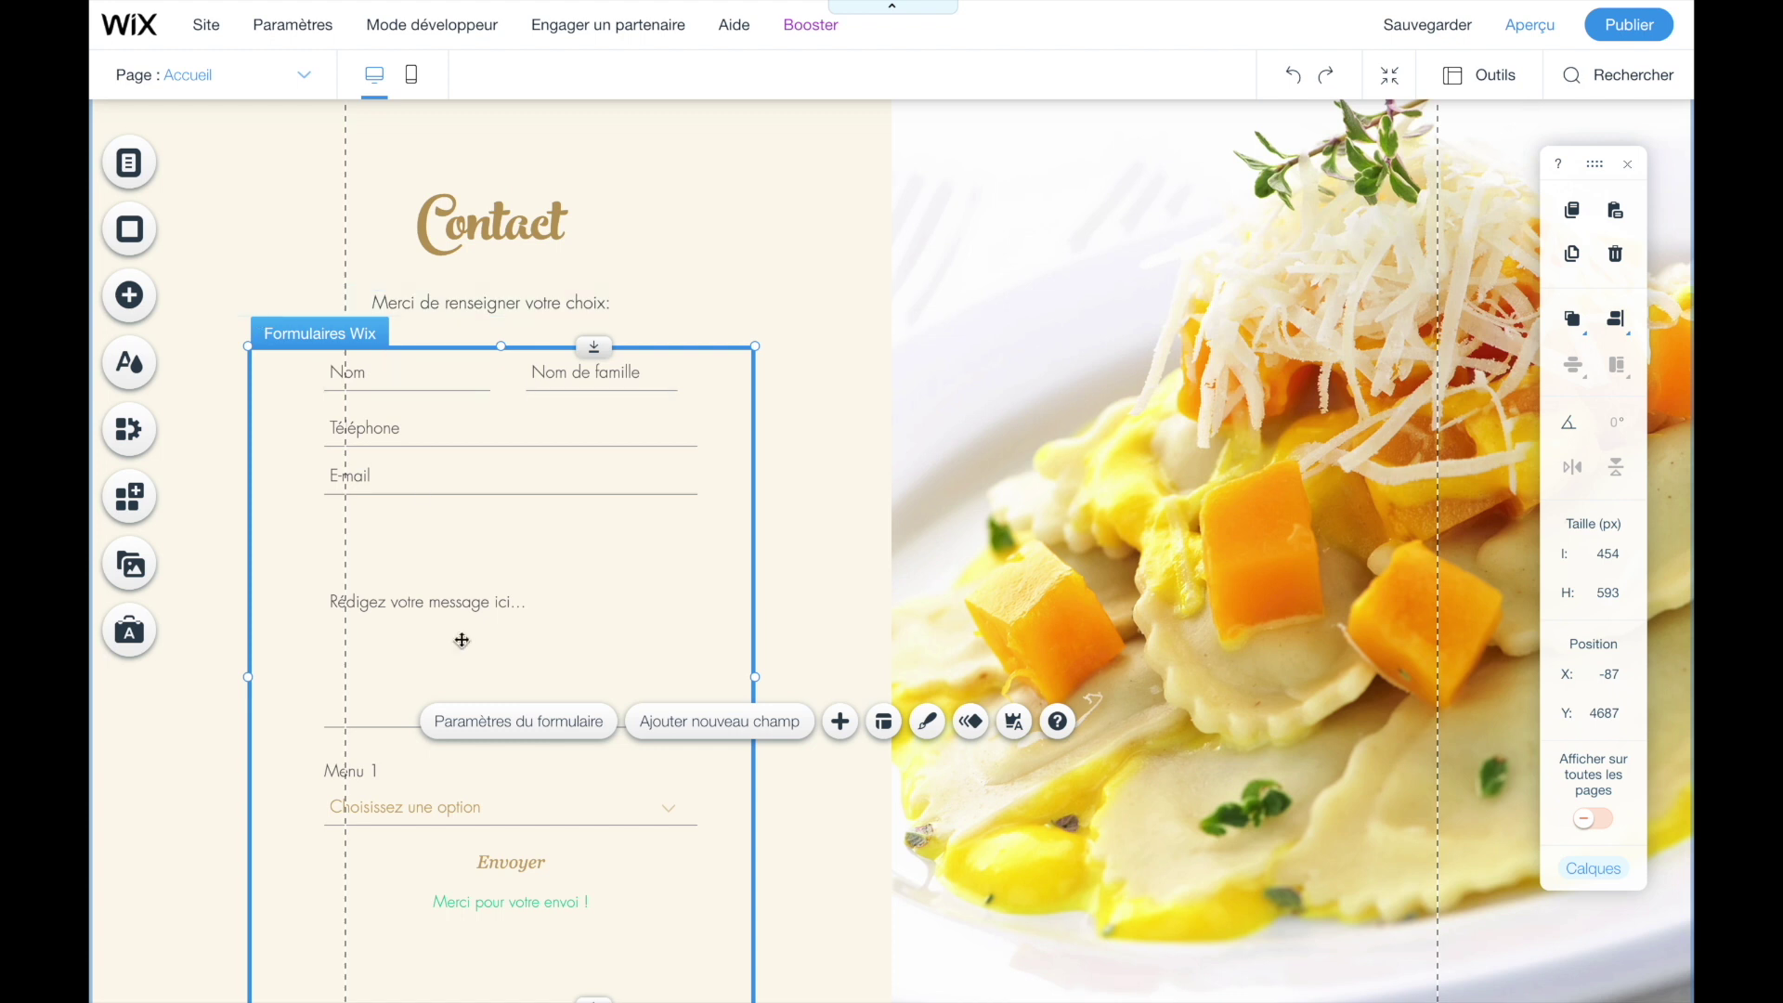
{"action": "left_click", "coordinate": [477, 816]}
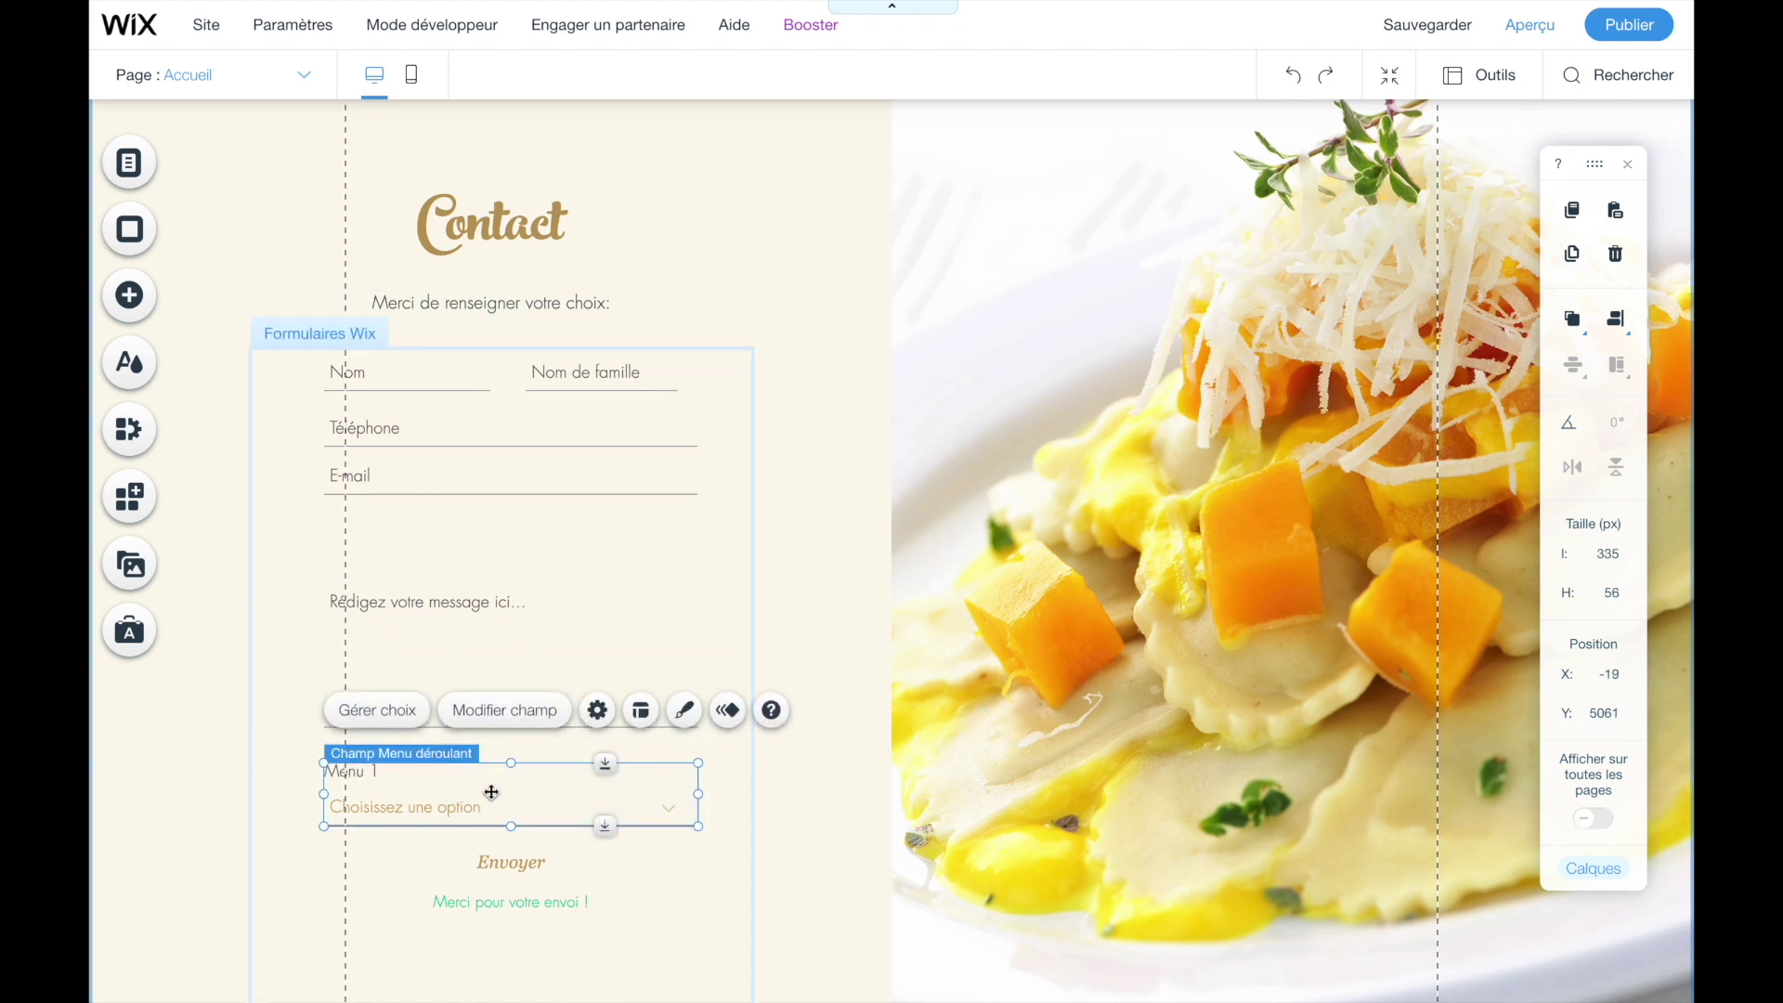
{"action": "left_click", "coordinate": [371, 710]}
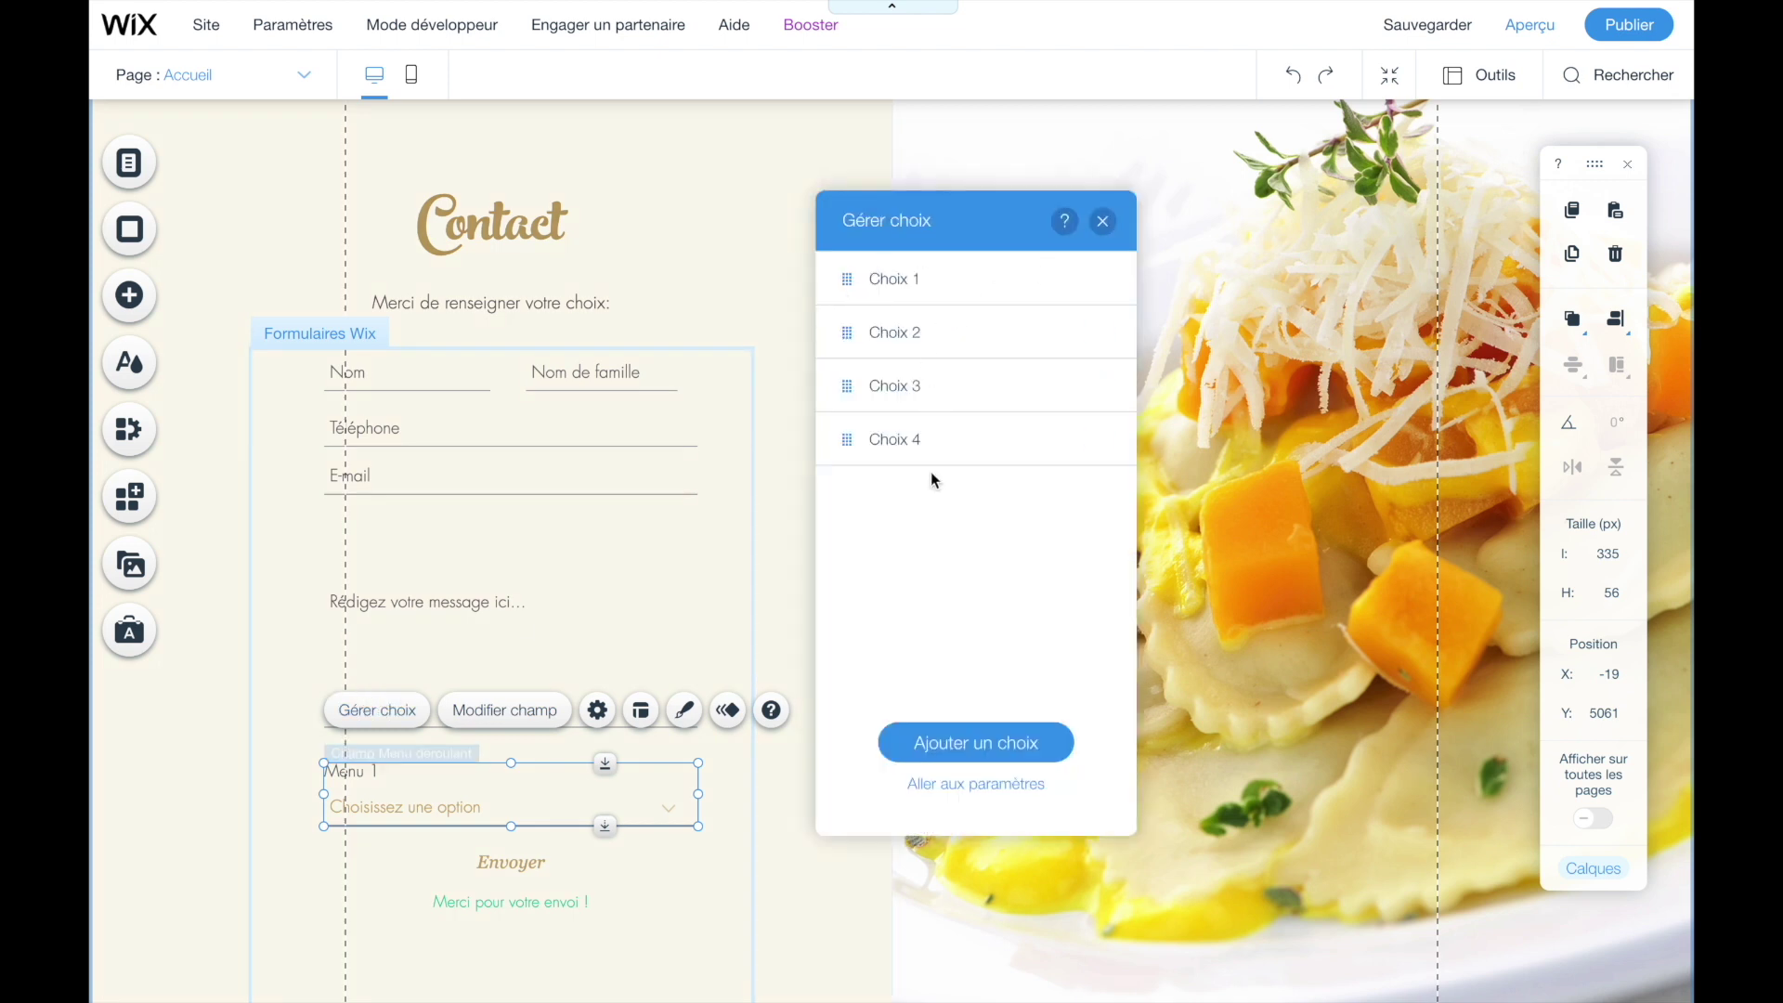
- Relabel the dropdown choices Choix 1 and Choix 2 as 0 and 1
{"action": "mouse_move", "coordinate": [1098, 332]}
{"action": "left_click", "coordinate": [1095, 279]}
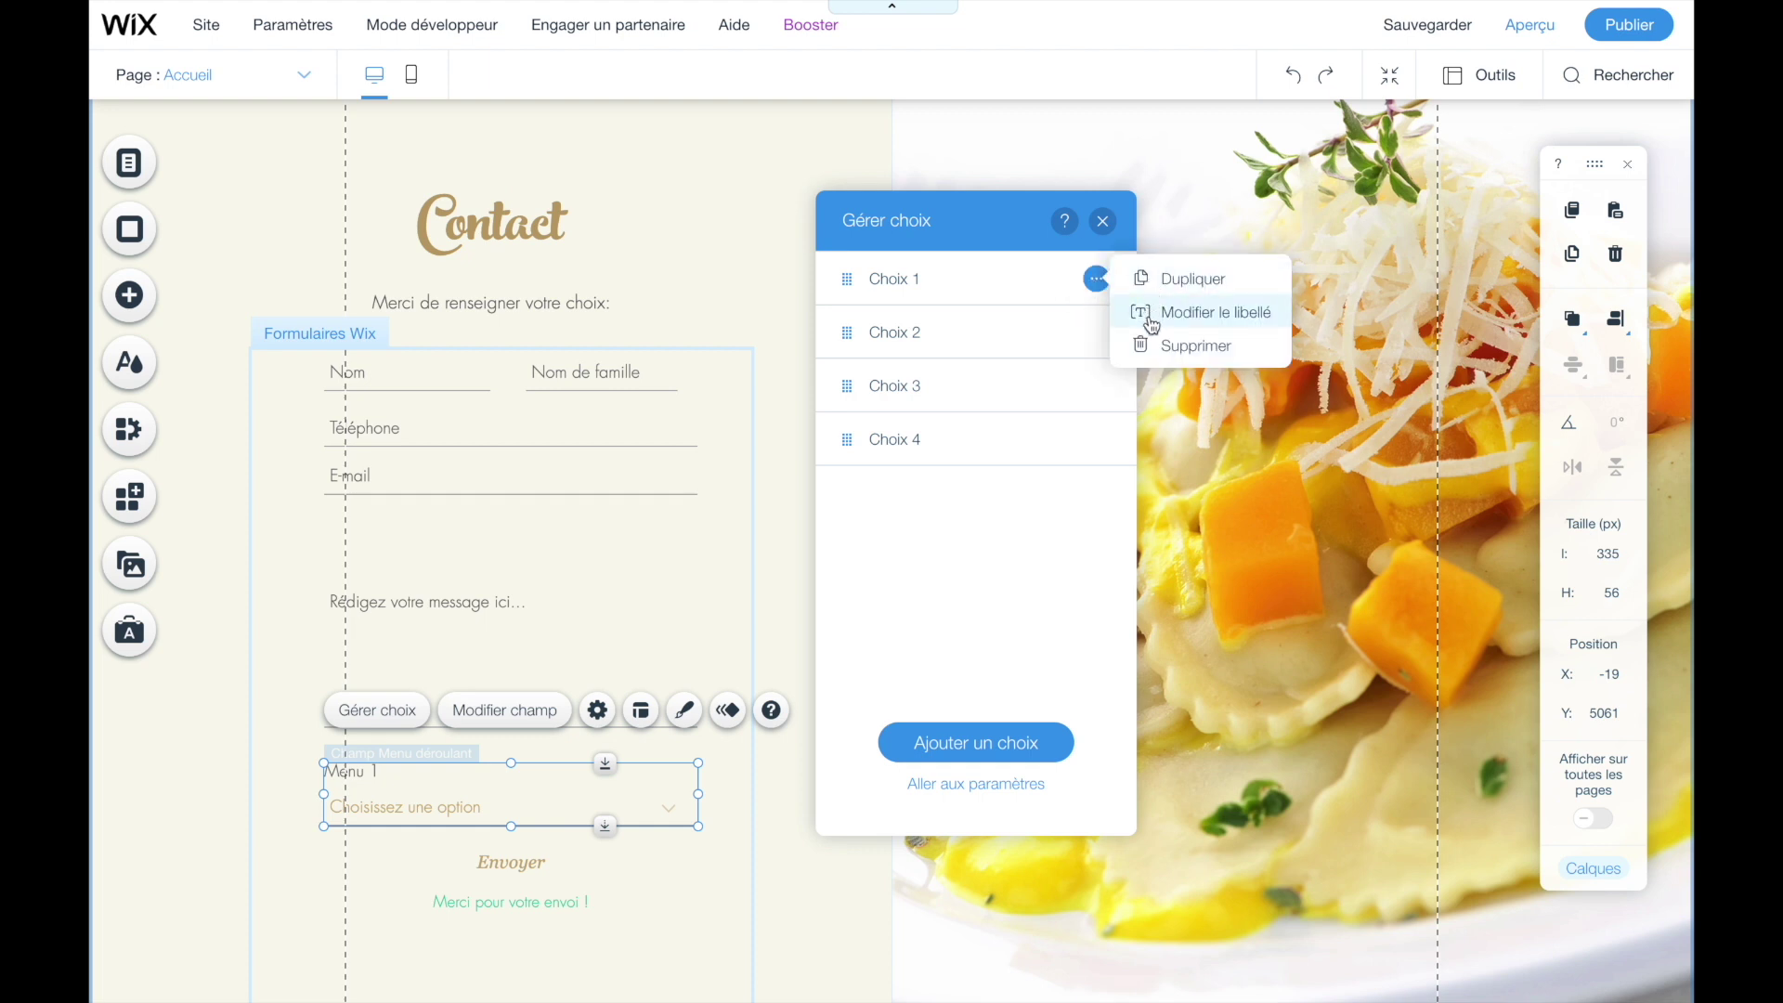
{"action": "left_click", "coordinate": [1212, 311]}
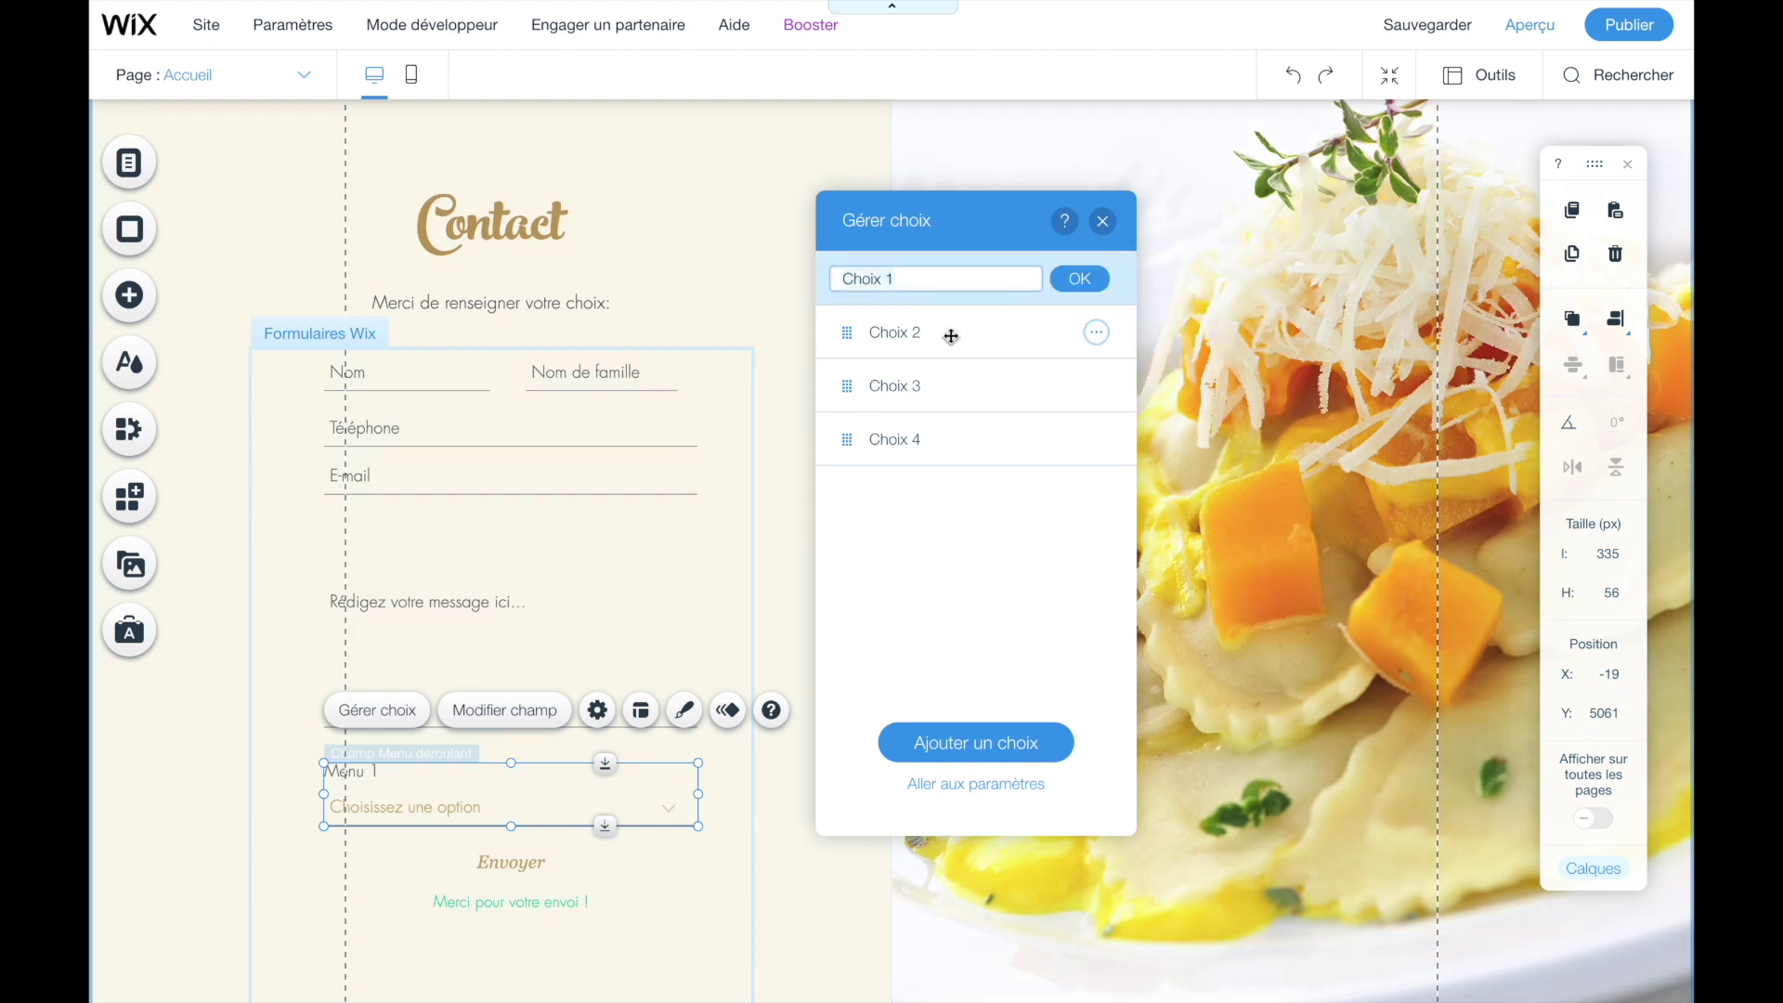
{"action": "type", "text": "0"}
{"action": "left_click", "coordinate": [1082, 280]}
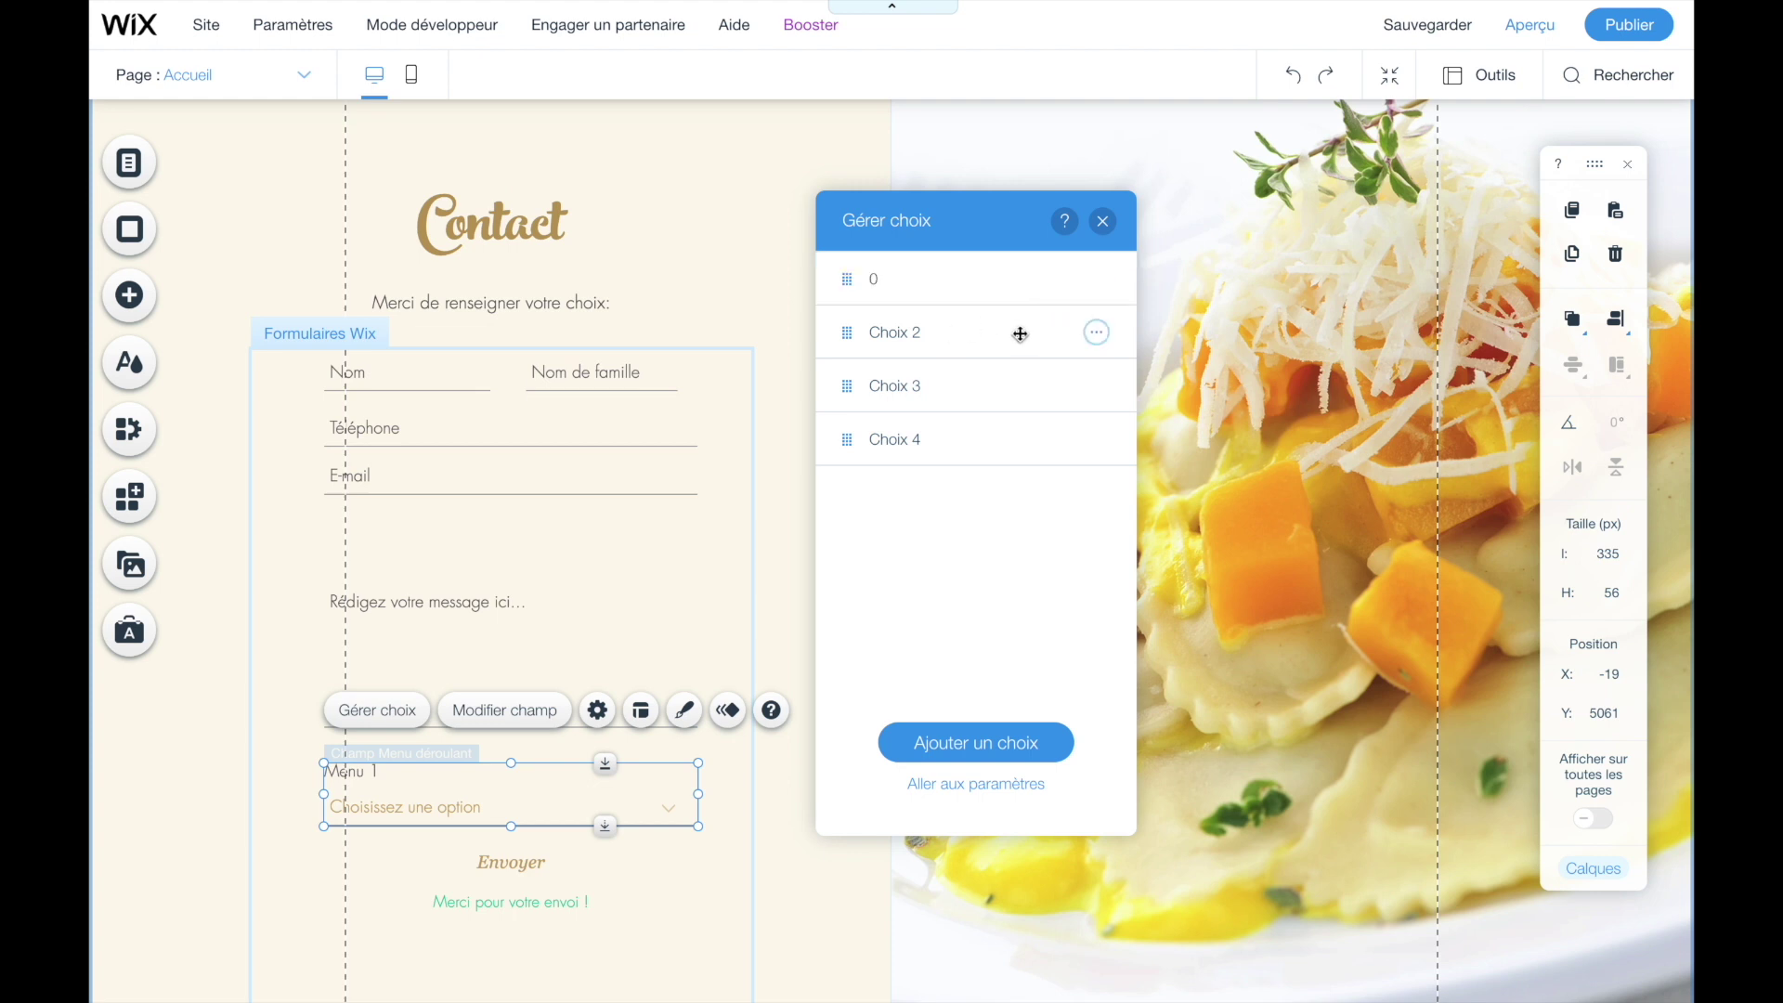
{"action": "left_click", "coordinate": [1095, 333]}
{"action": "left_click", "coordinate": [1147, 366]}
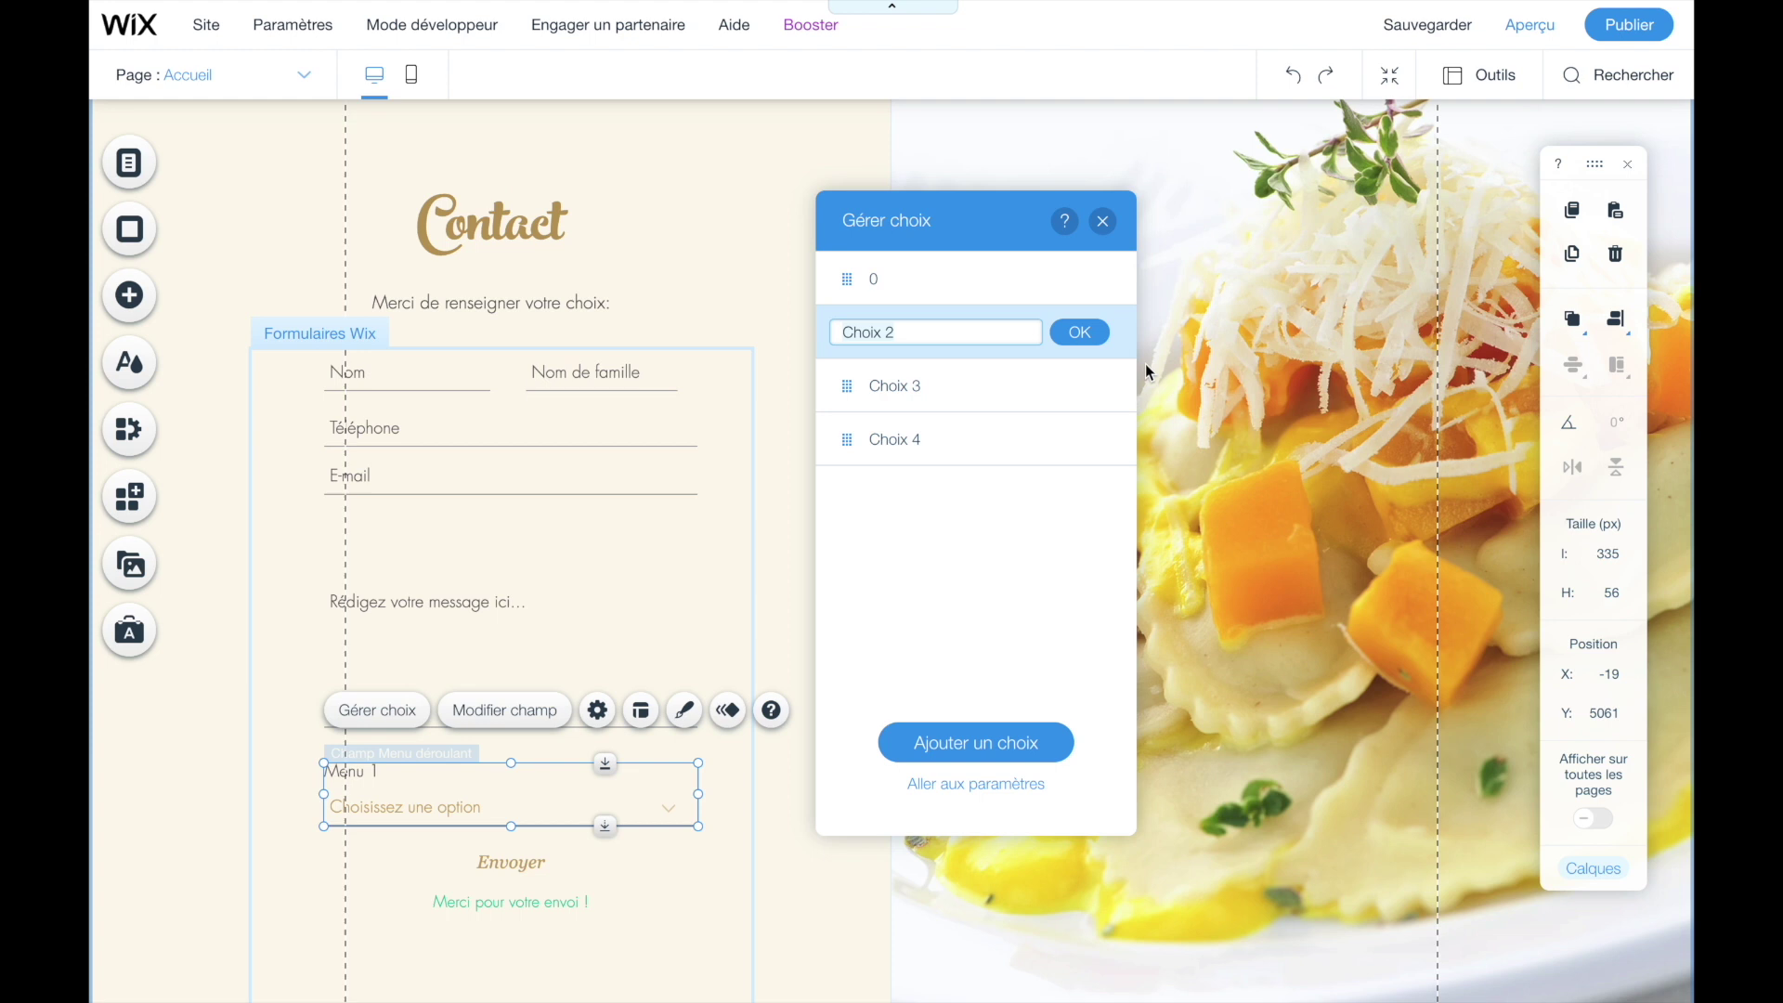
{"action": "type", "text": "1"}
{"action": "key", "text": "Return"}
- Relabel Choix 3 and Choix 4 as 2 and 3
{"action": "left_click", "coordinate": [1104, 397]}
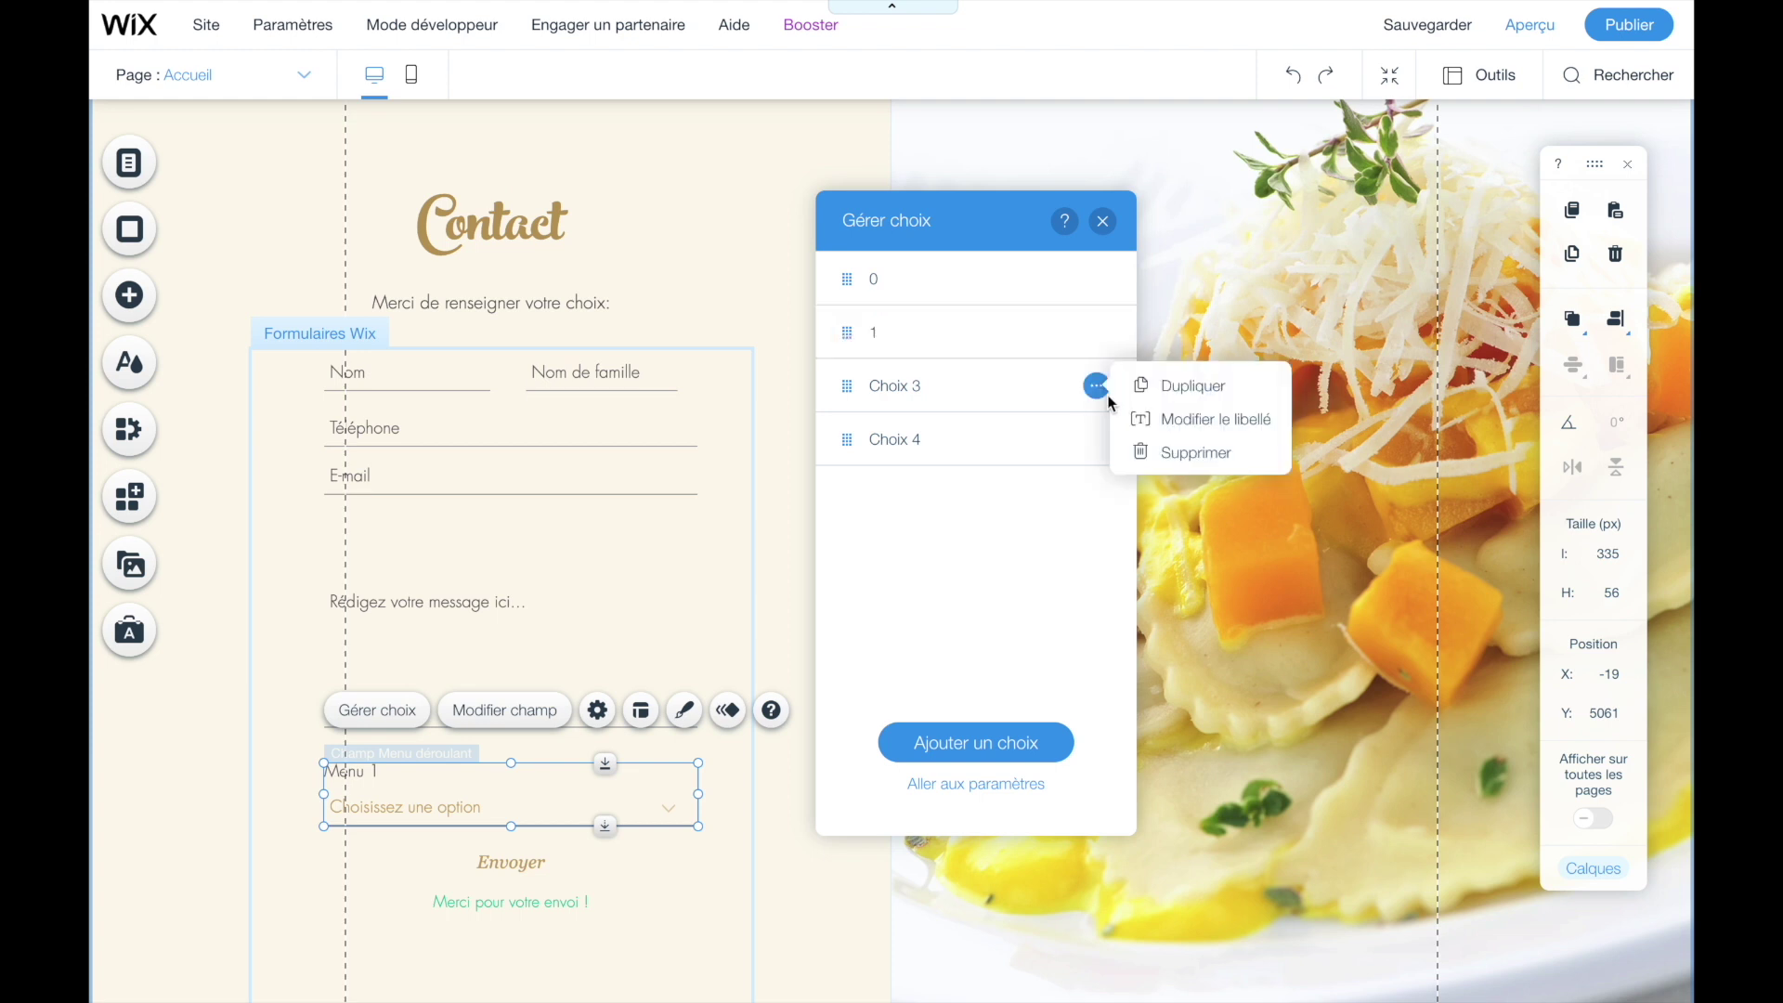
{"action": "left_click", "coordinate": [1158, 417]}
{"action": "type", "text": "2"}
{"action": "left_click", "coordinate": [1086, 385]}
{"action": "left_click", "coordinate": [1098, 440]}
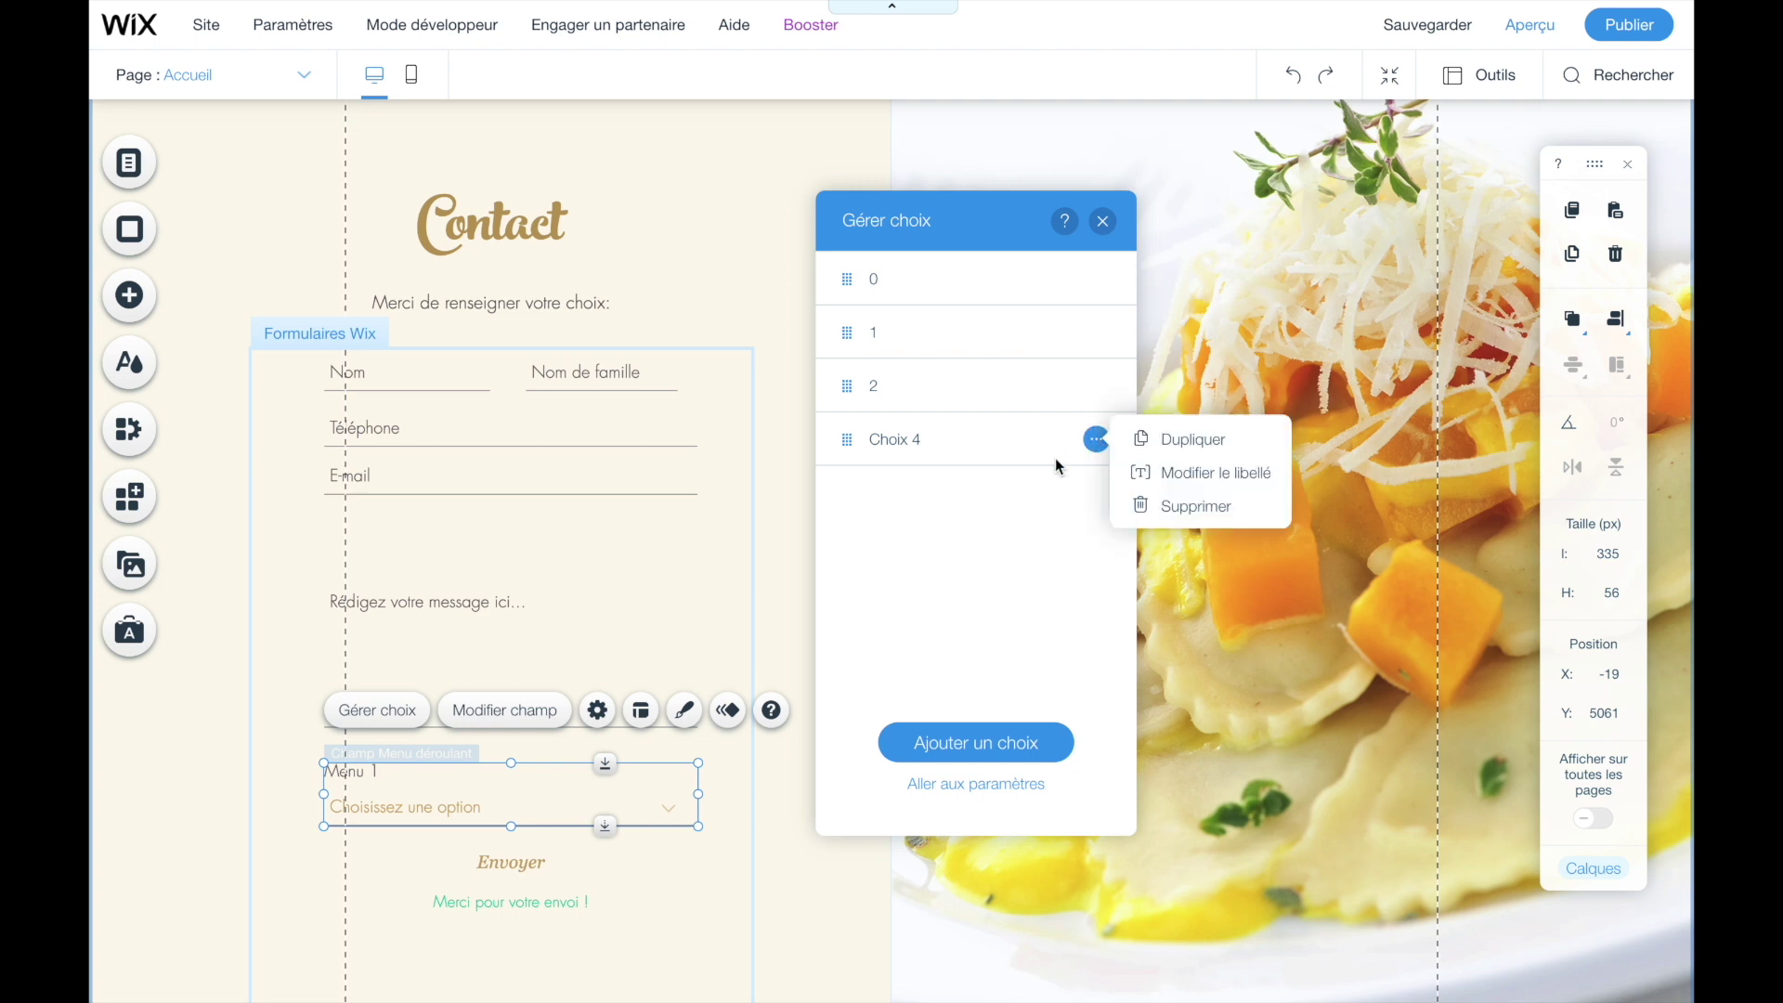
{"action": "left_click", "coordinate": [1146, 470]}
{"action": "type", "text": "3"}
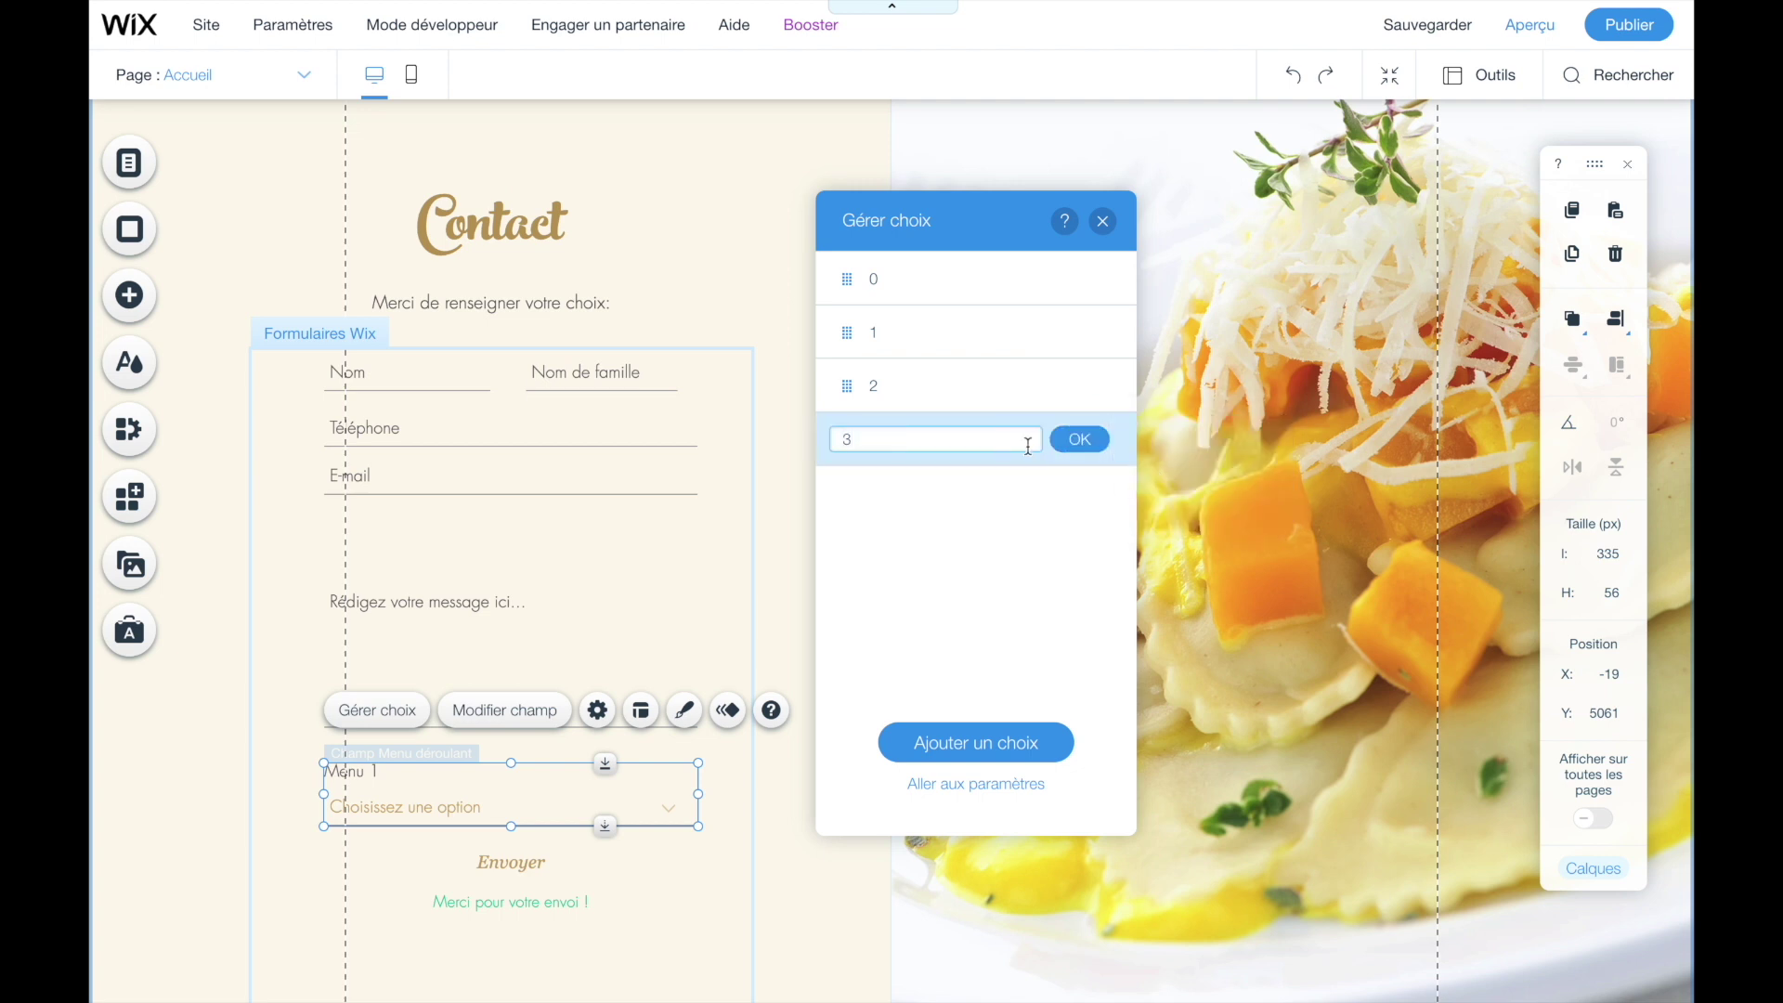
{"action": "left_click", "coordinate": [1076, 440]}
{"action": "left_click", "coordinate": [1104, 223]}
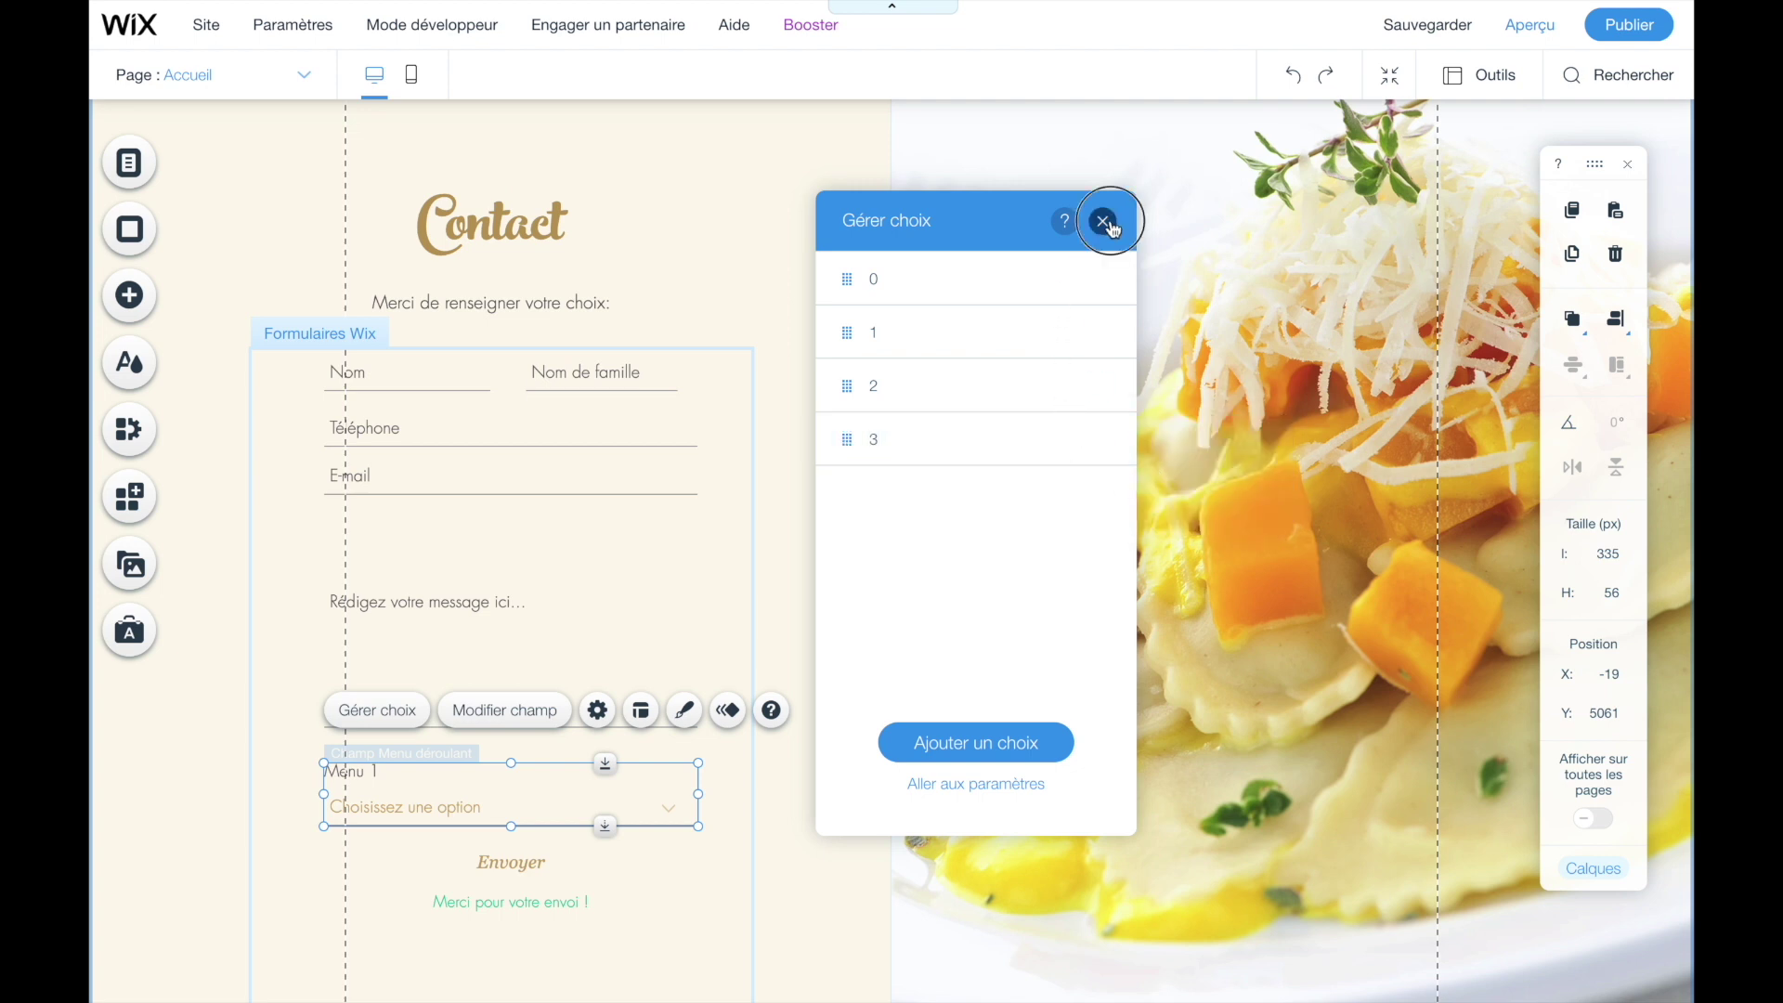
- Check the relabelled options in preview, then make Menu 1 display its first option, 0, by default
{"action": "left_click", "coordinate": [1528, 42]}
{"action": "left_click", "coordinate": [441, 824]}
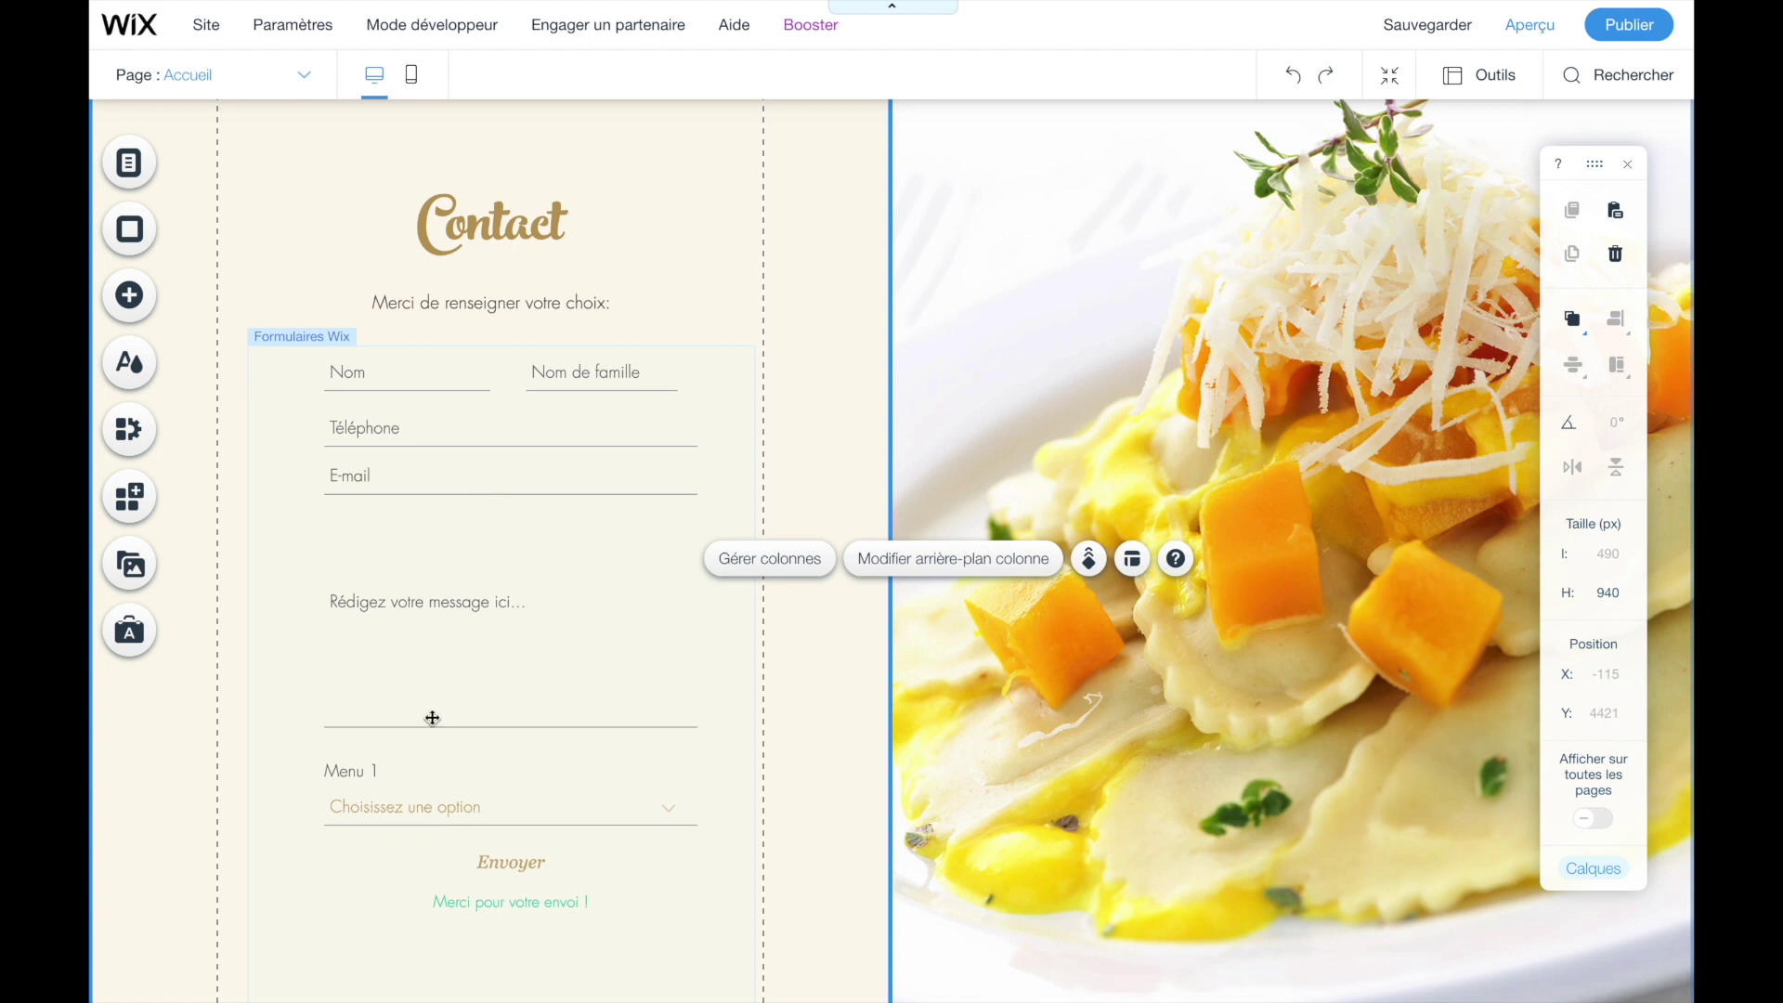
{"action": "left_click", "coordinate": [432, 804]}
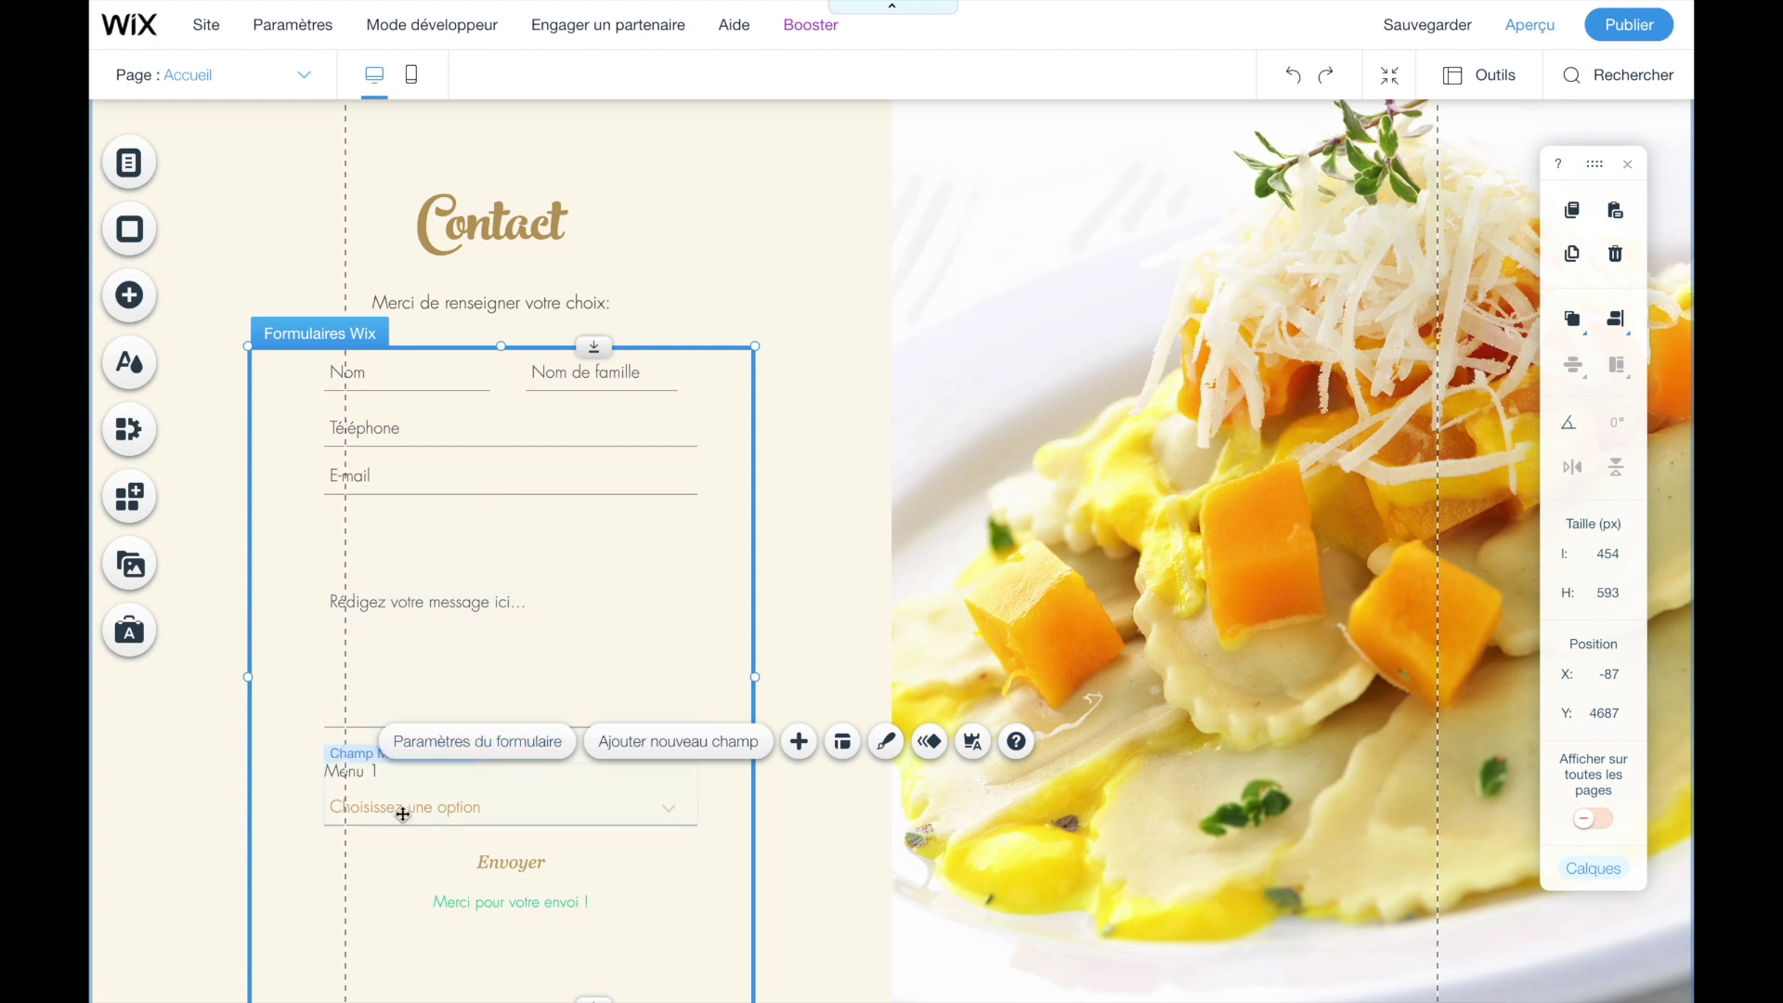
{"action": "left_click", "coordinate": [367, 821]}
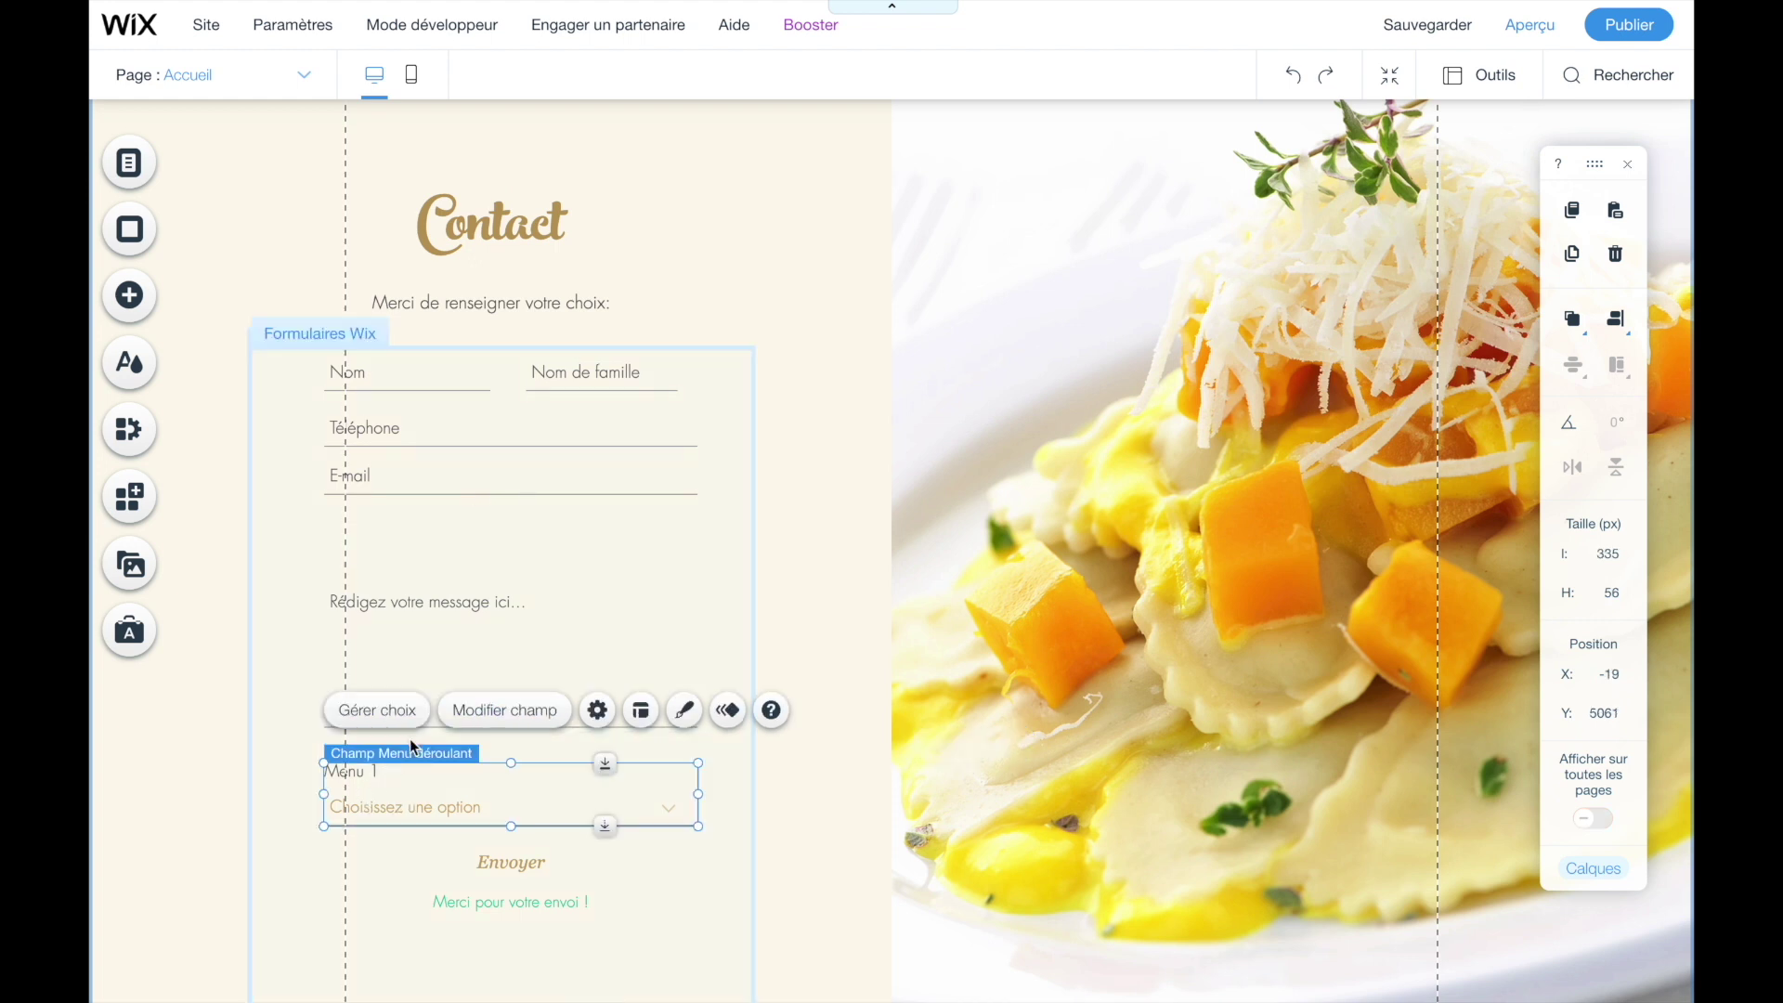
{"action": "left_click", "coordinate": [478, 715]}
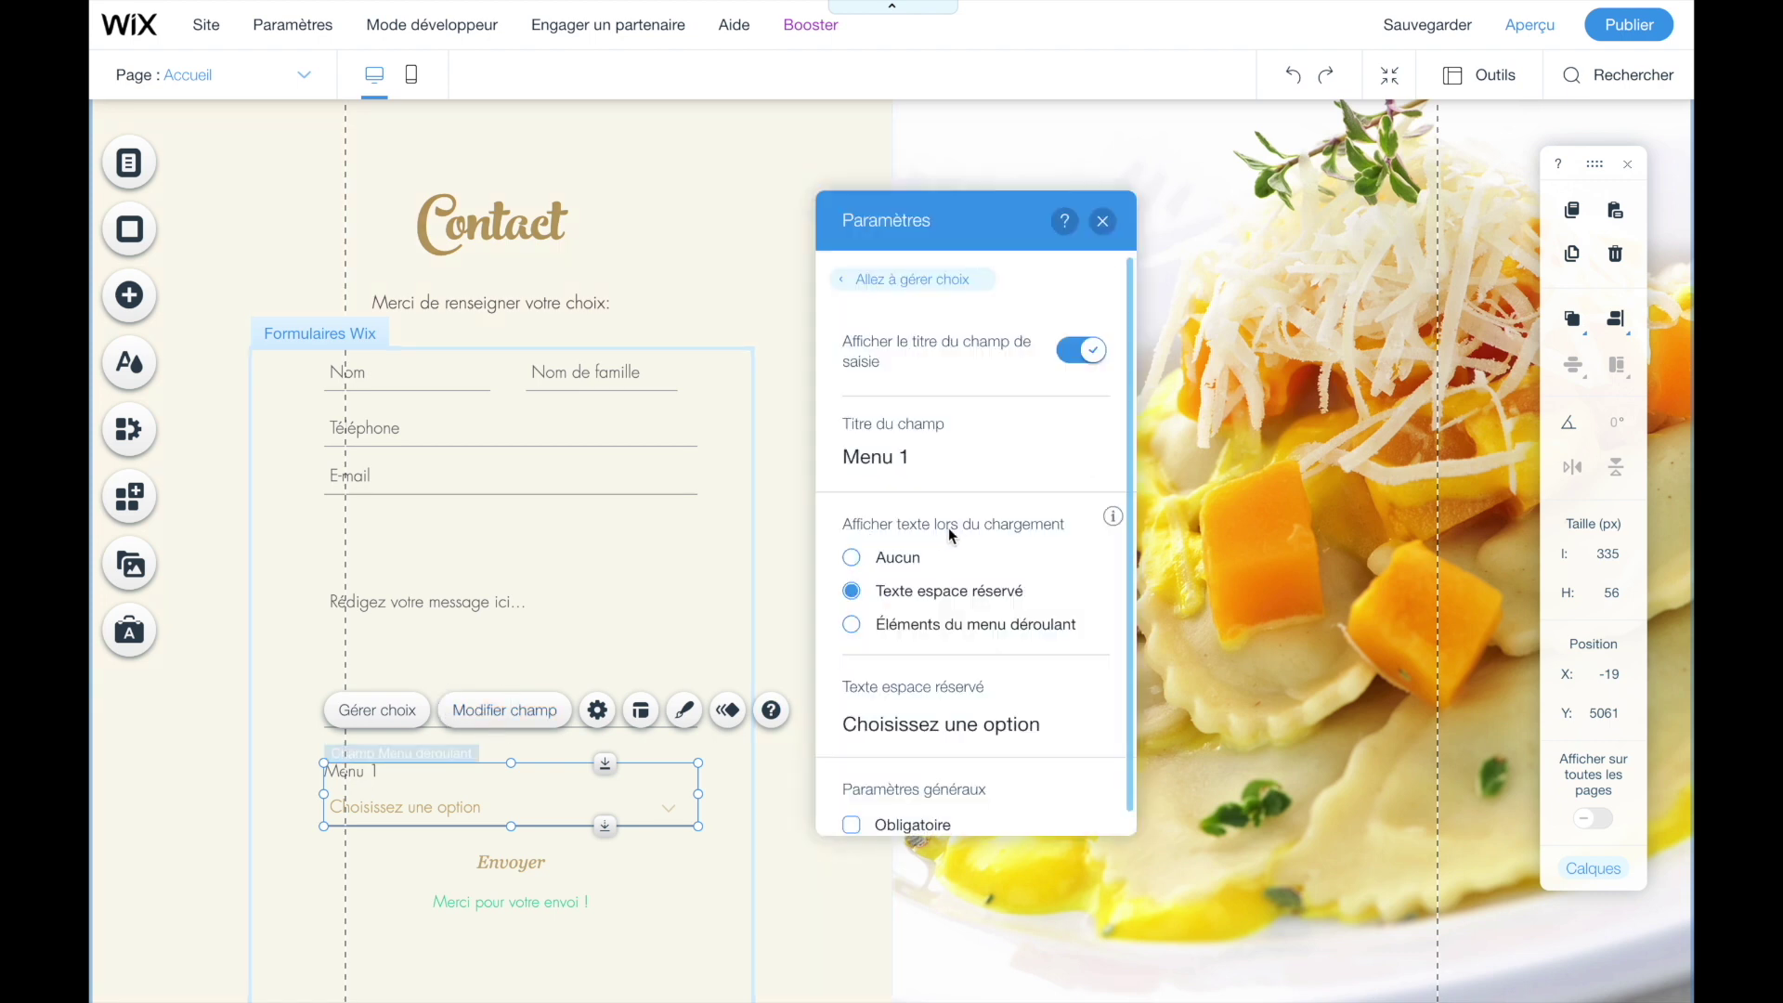
{"action": "left_click", "coordinate": [851, 627]}
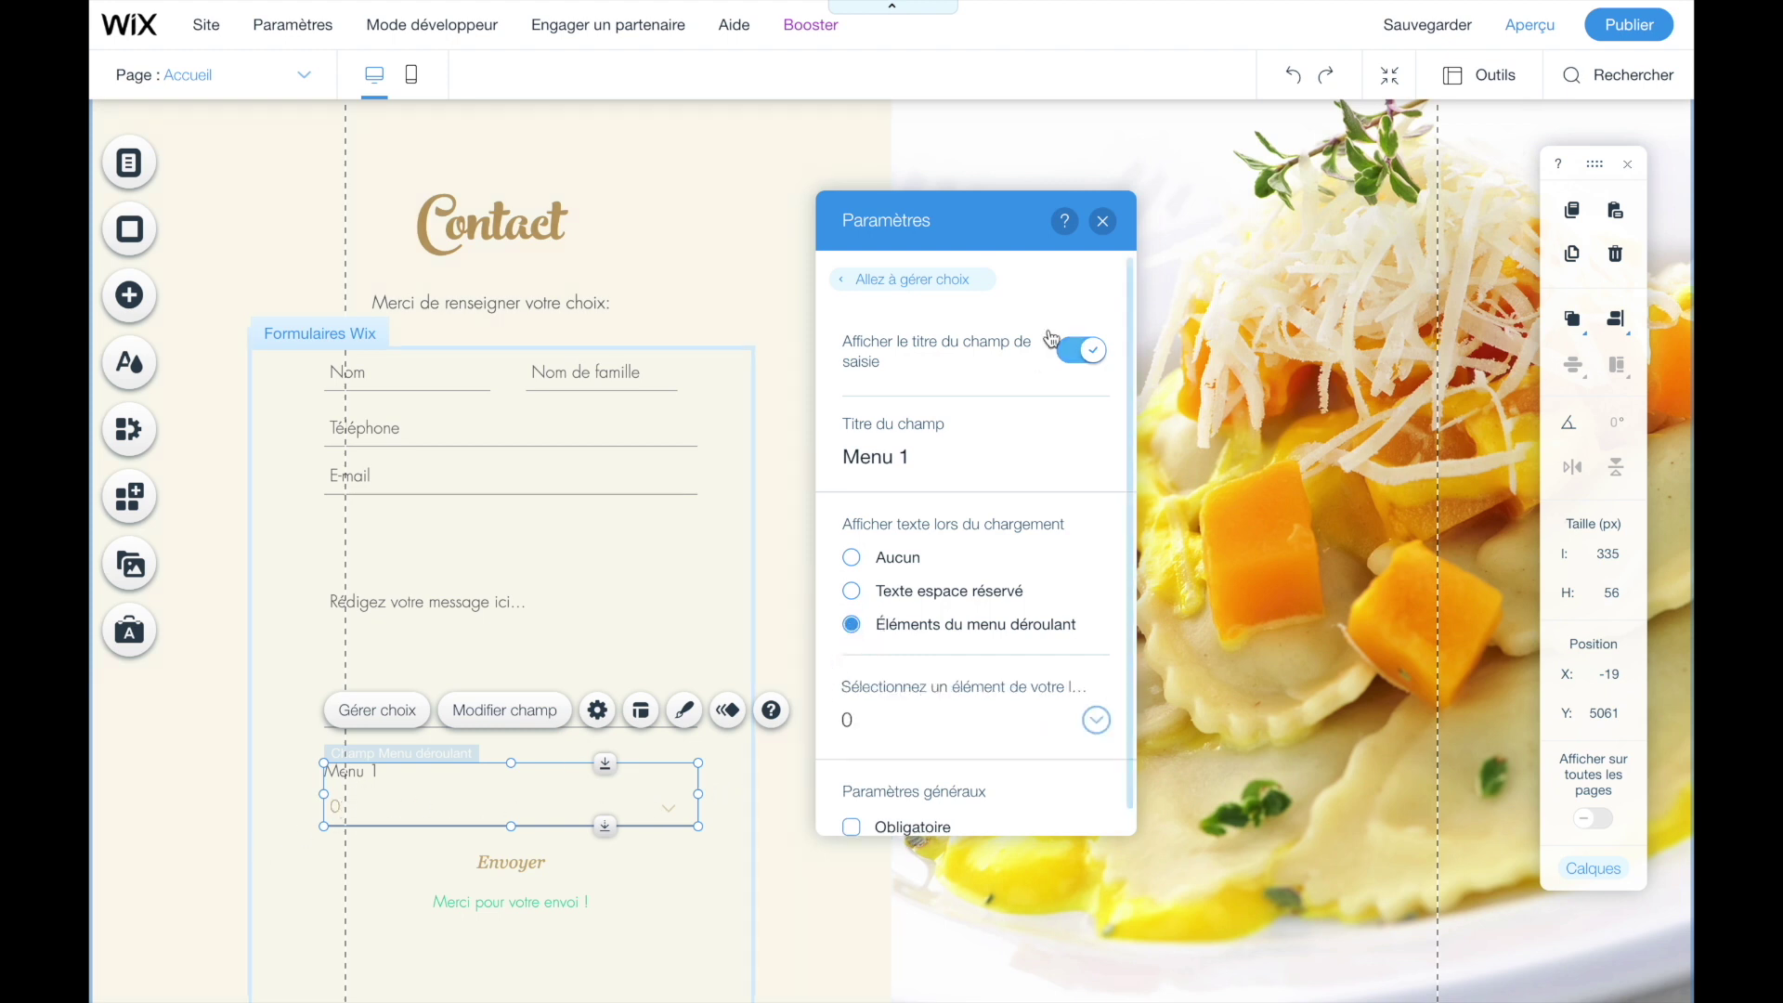
{"action": "left_click", "coordinate": [1104, 223]}
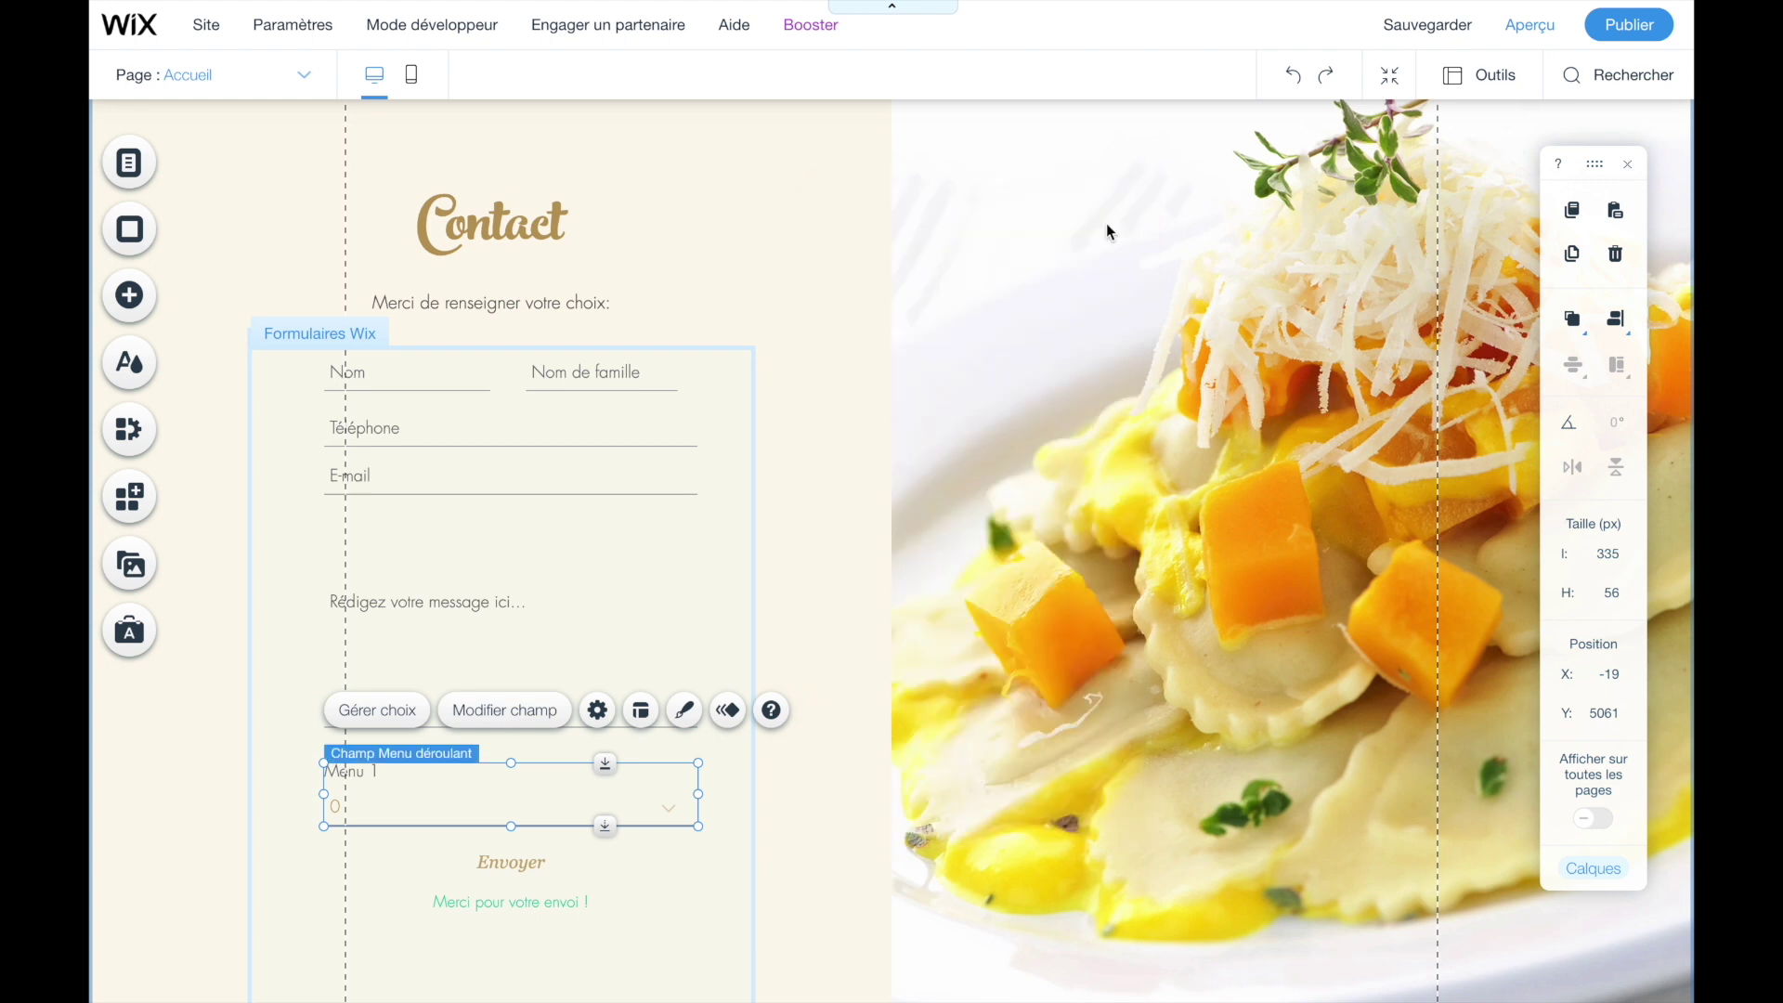
{"action": "left_click", "coordinate": [1511, 33]}
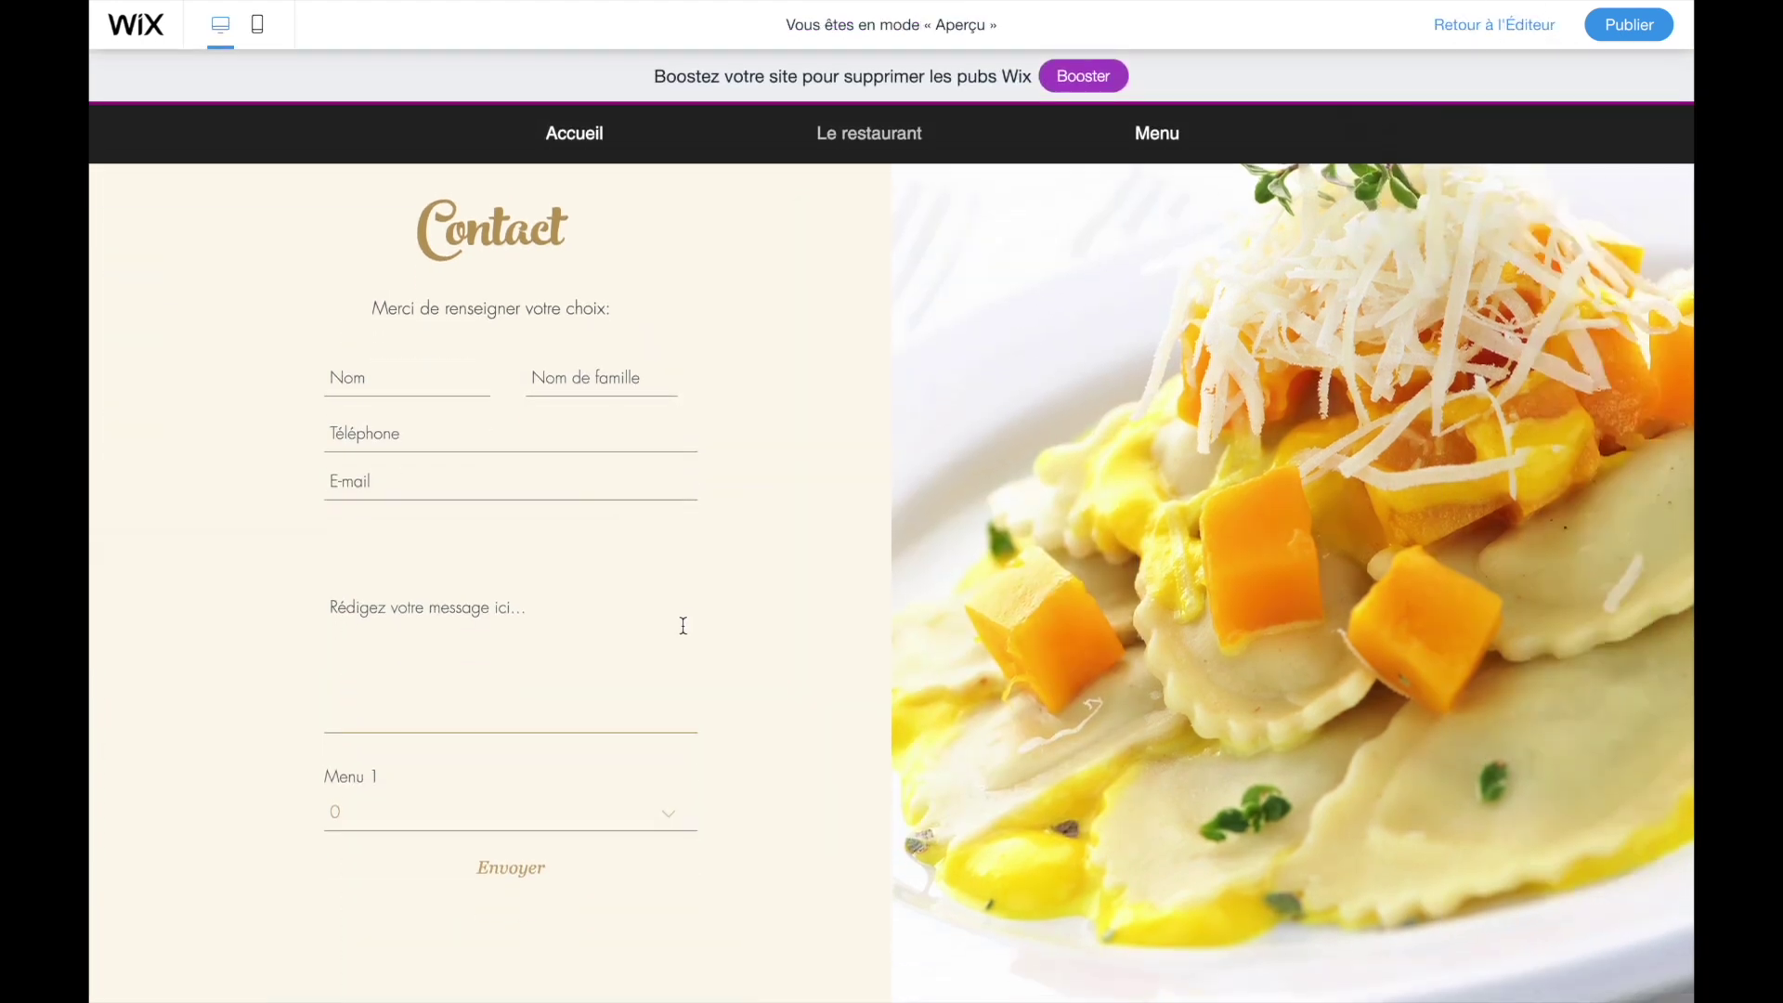
- Test the Menu 1 dropdown's choices in preview, then return to the editor
{"action": "left_click", "coordinate": [627, 817]}
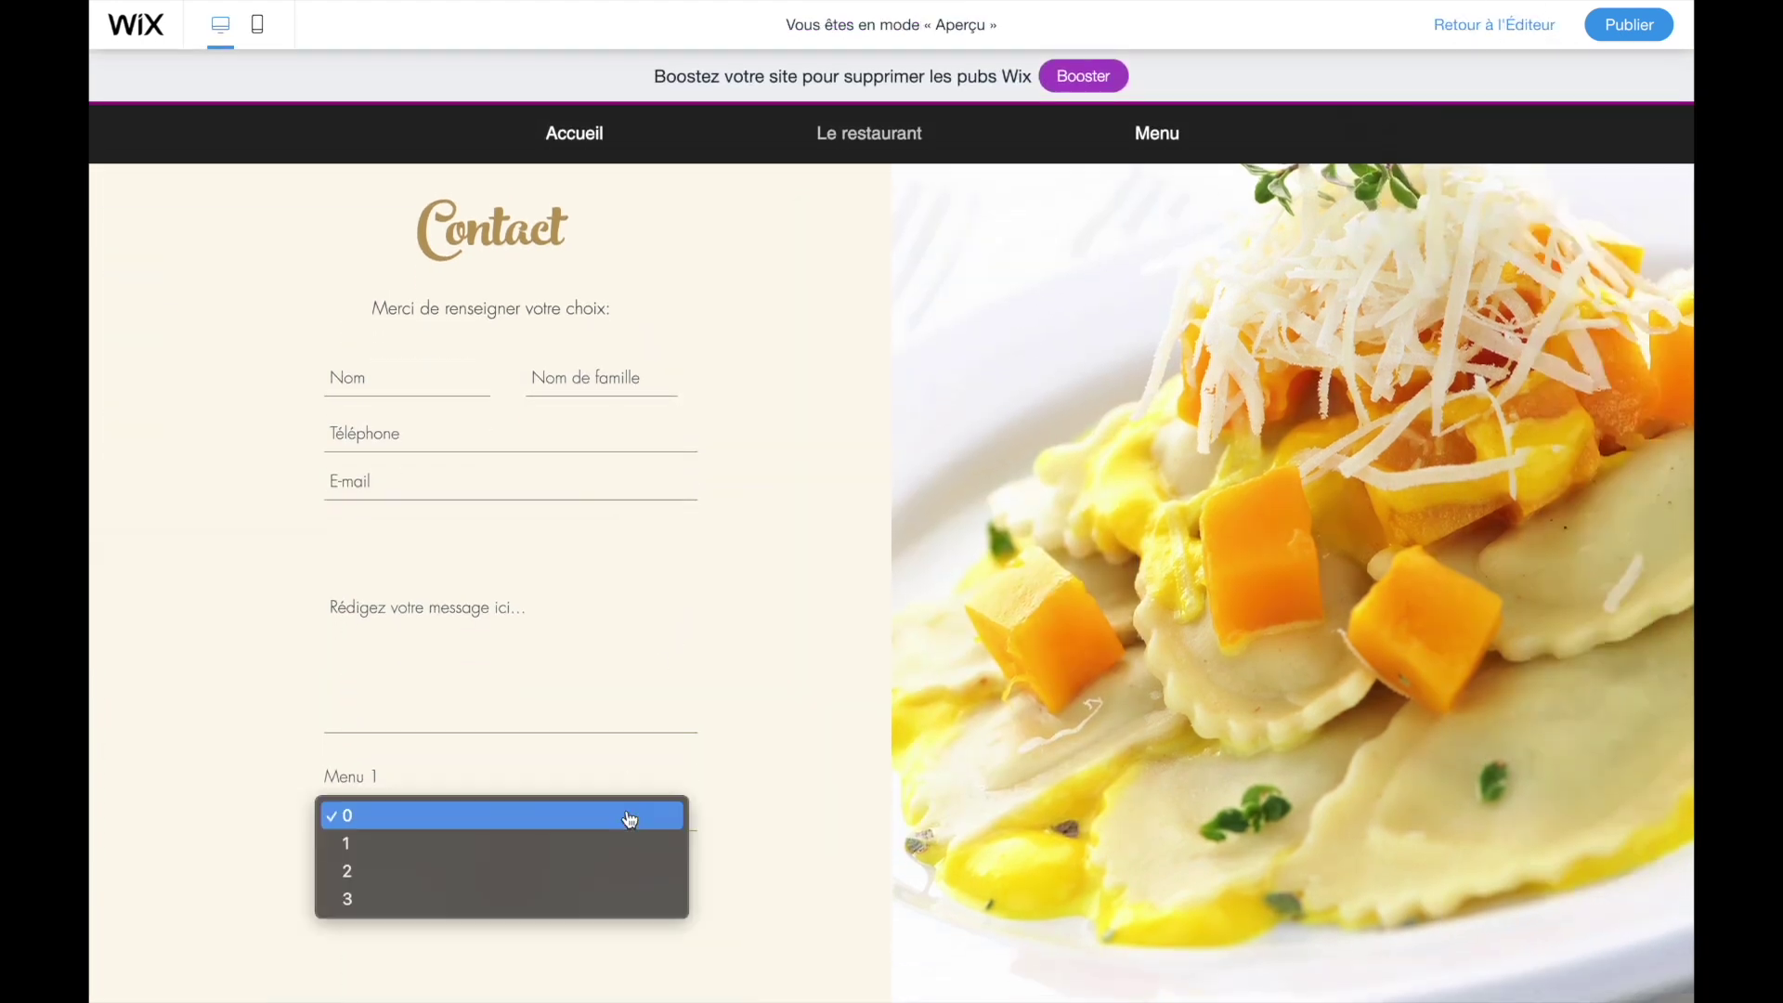
{"action": "left_click", "coordinate": [269, 804]}
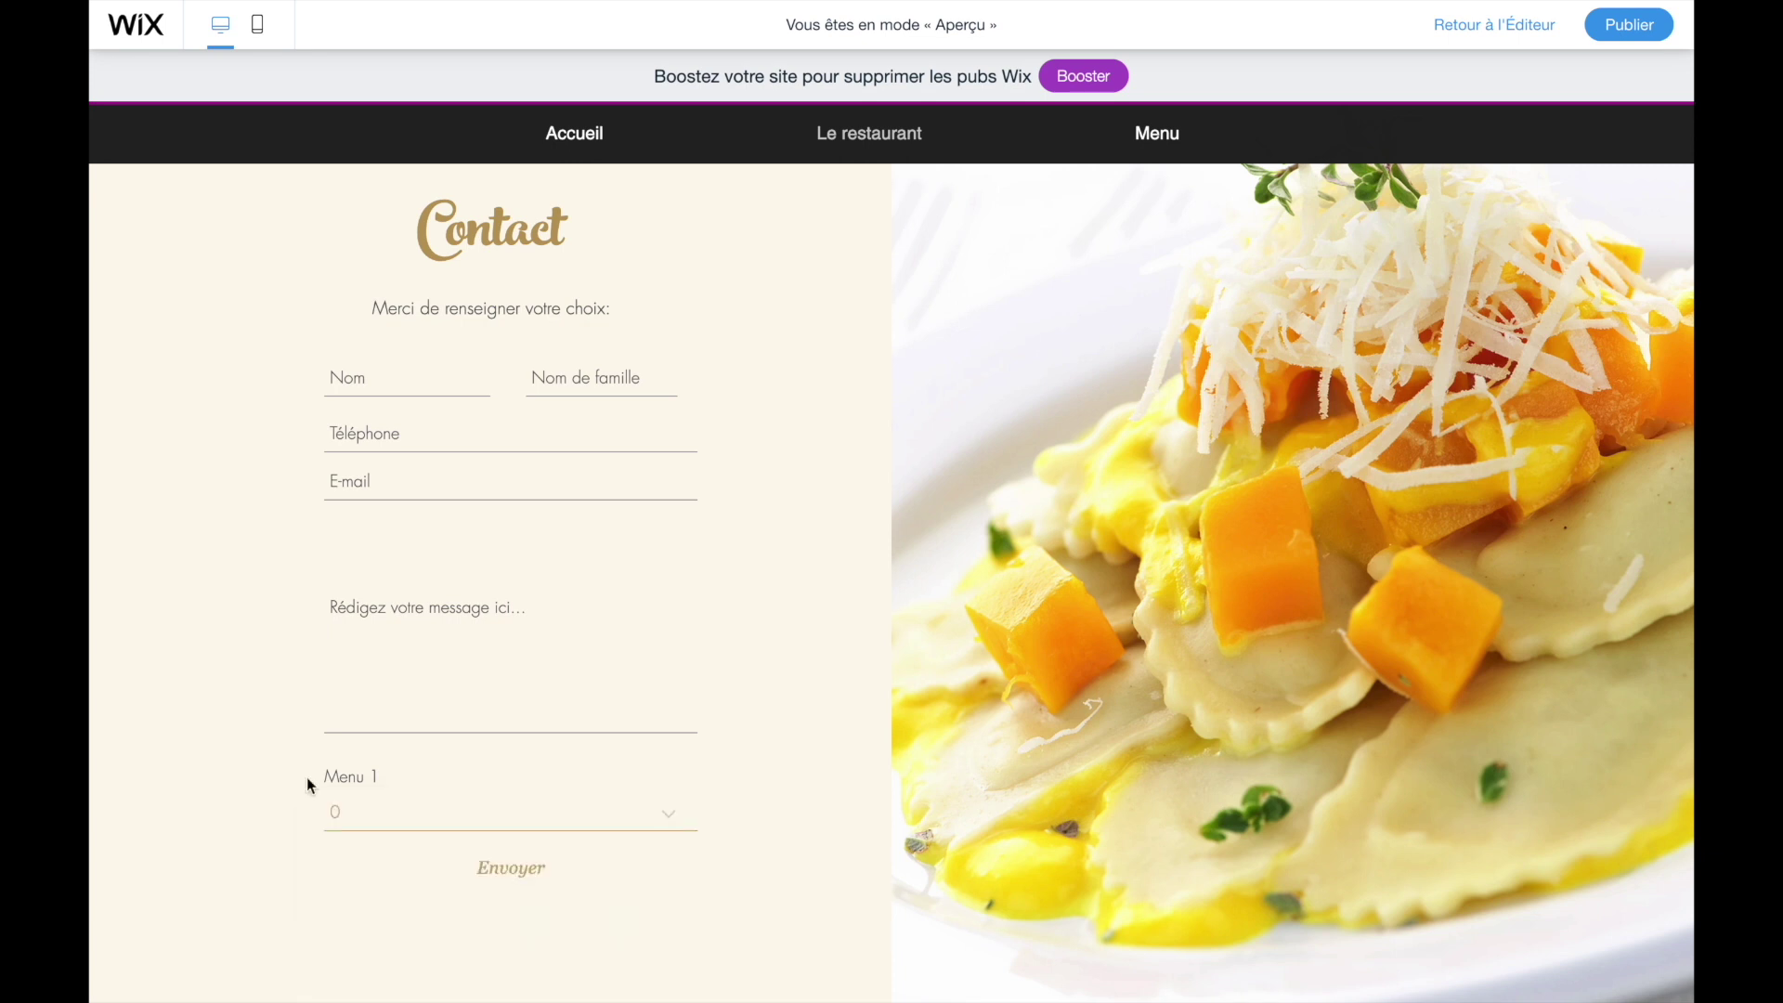
{"action": "left_click", "coordinate": [1493, 22]}
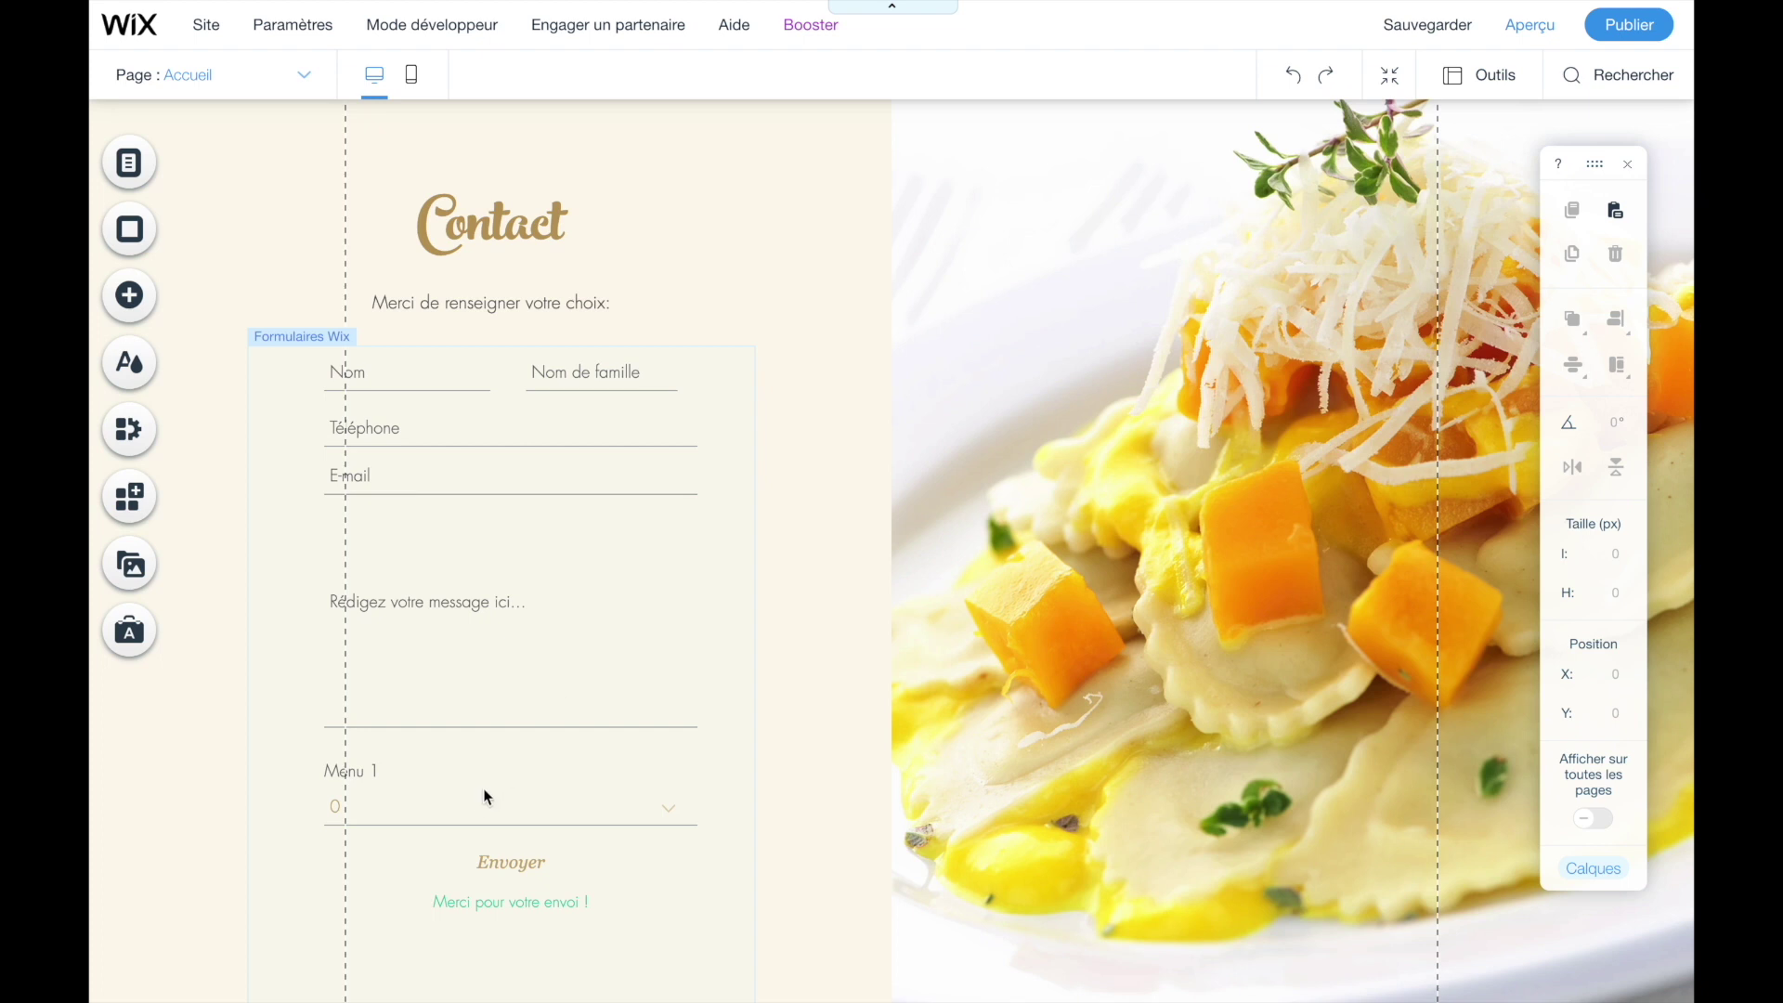
- Duplicate the Menu 1 dropdown and title the copy Menu 2
{"action": "left_click", "coordinate": [464, 806]}
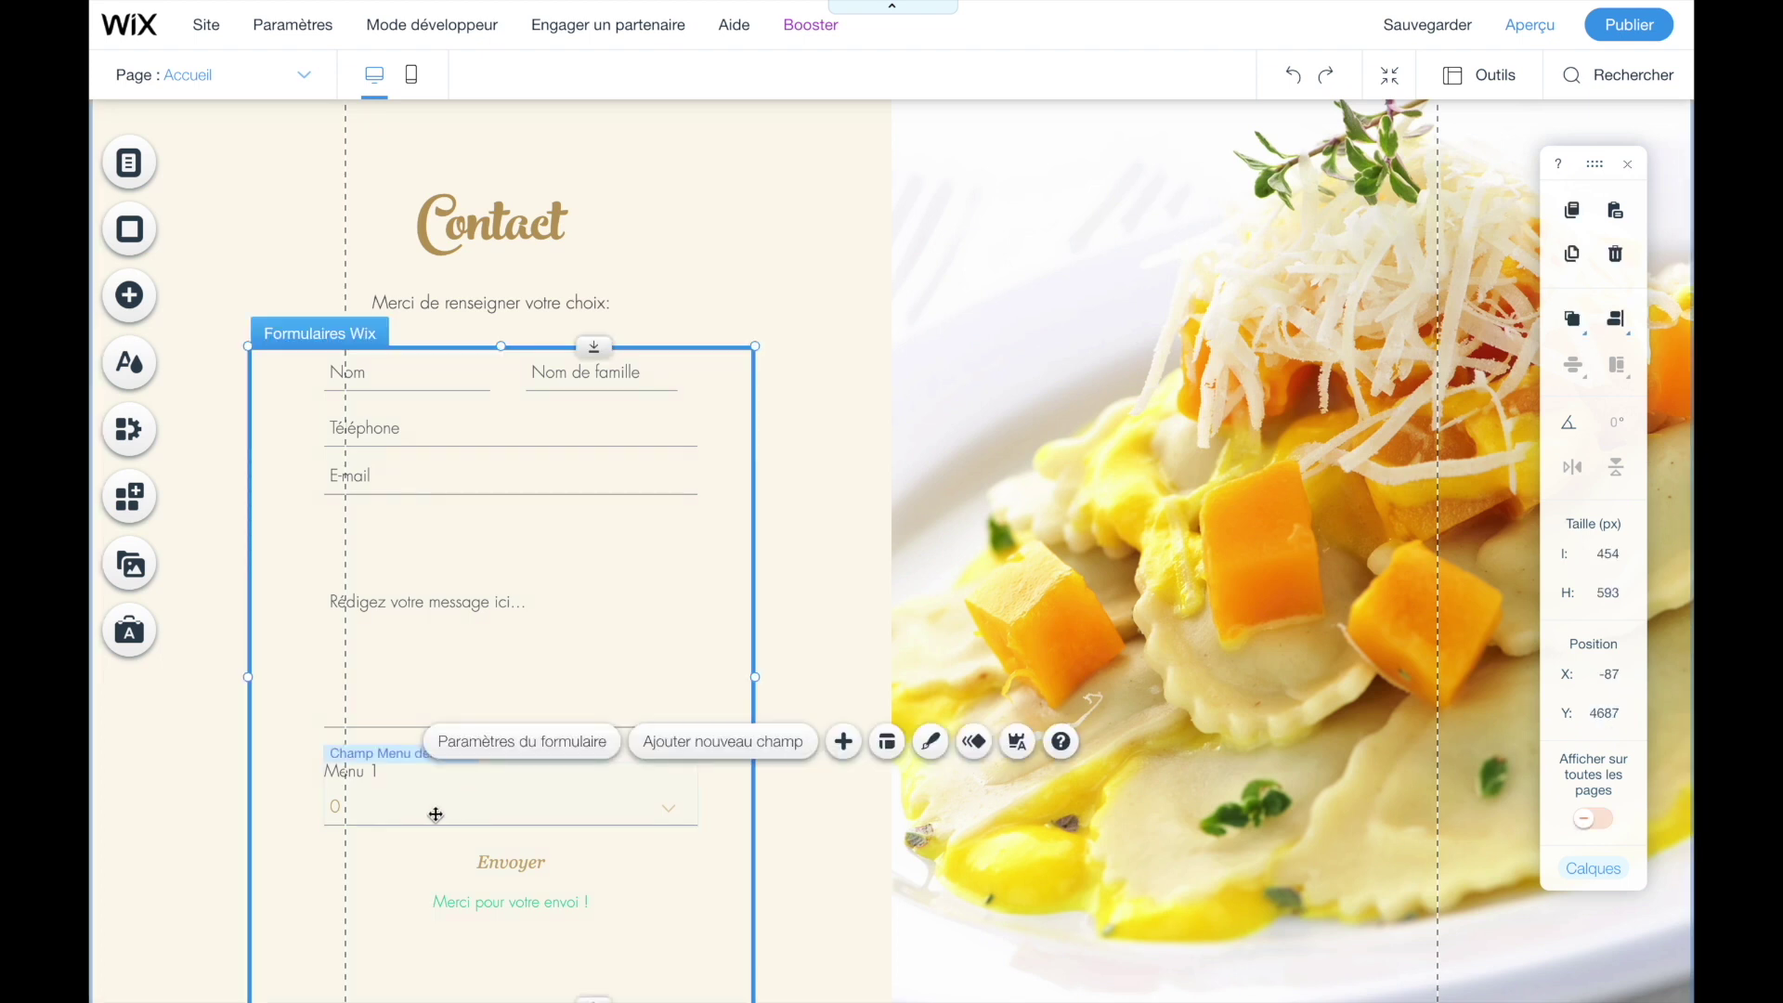
{"action": "left_click", "coordinate": [435, 814]}
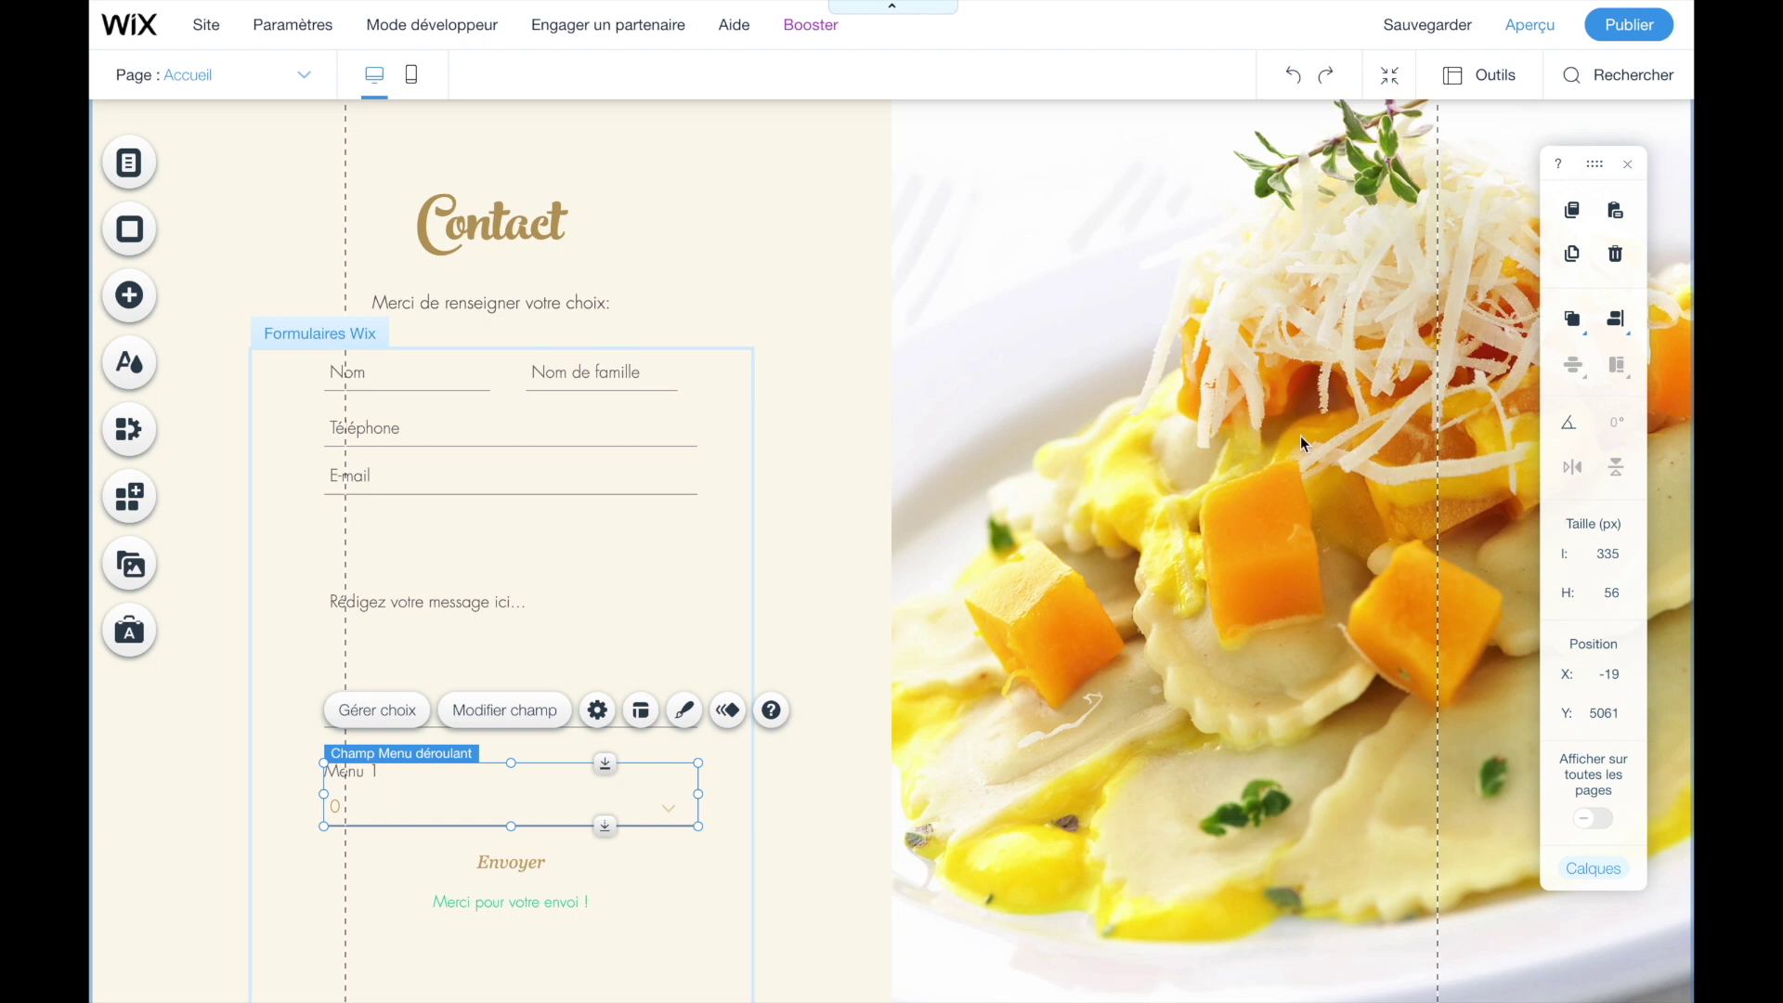
{"action": "left_click", "coordinate": [1569, 256]}
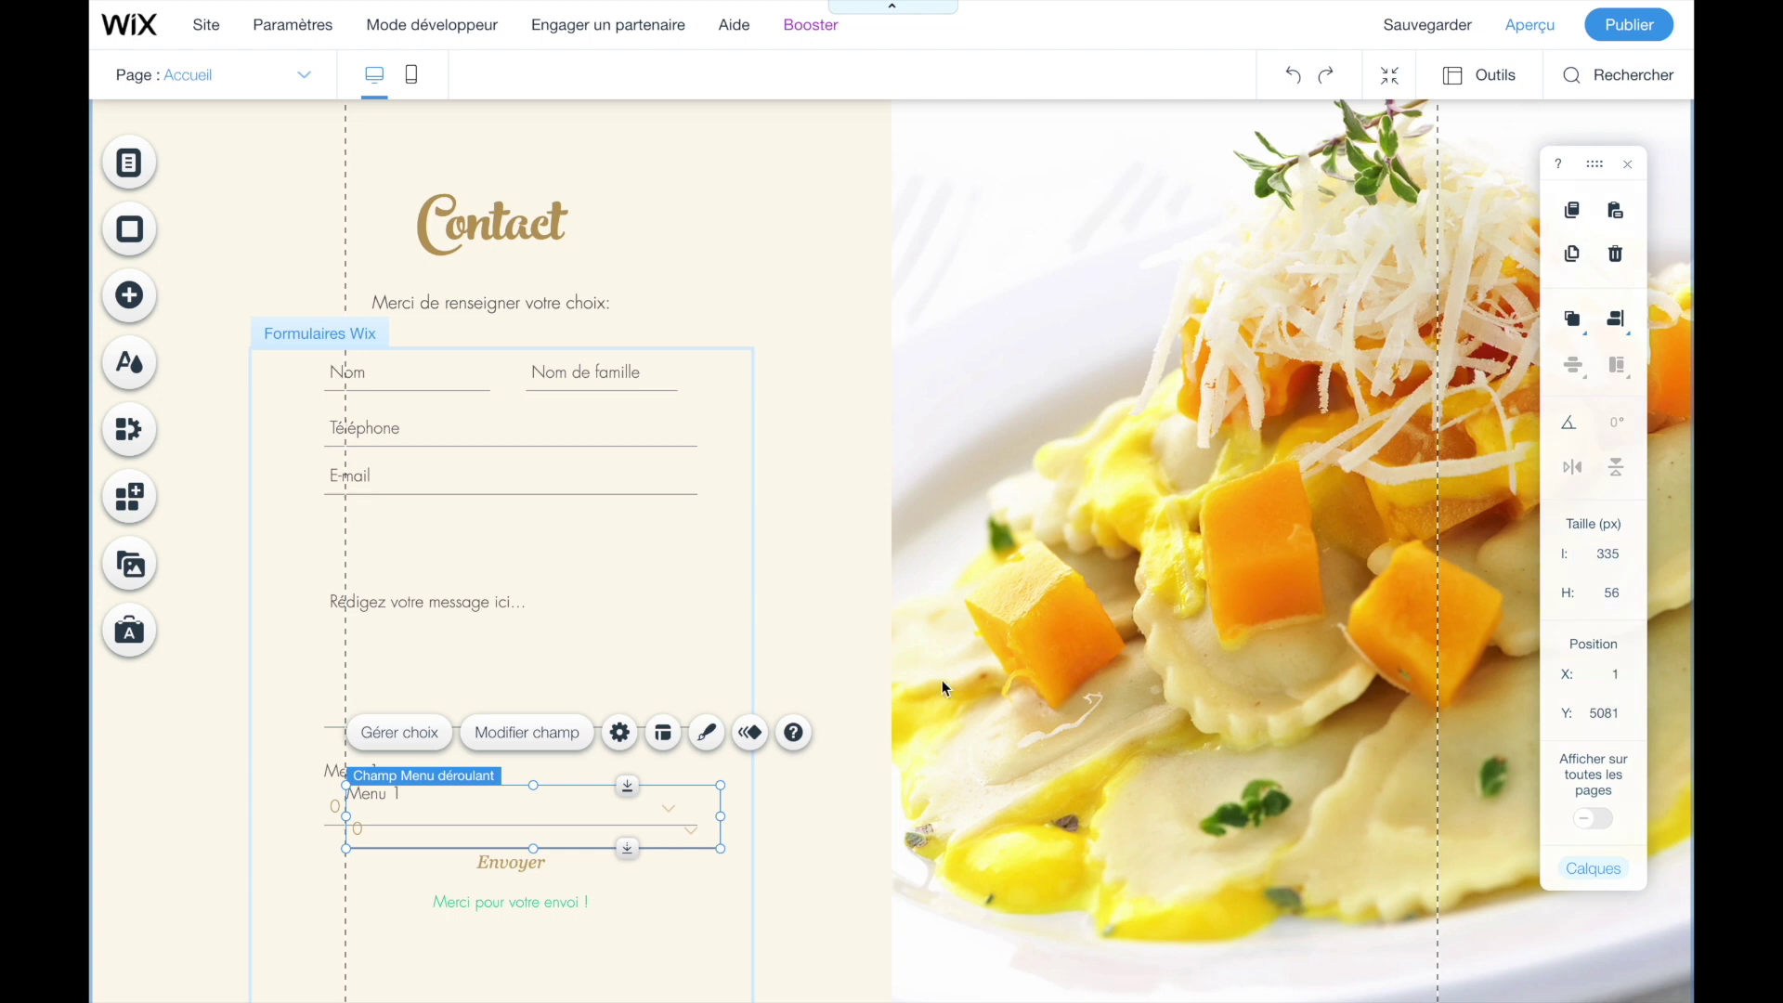
{"action": "left_click_drag", "start_coordinate": [455, 807], "coordinate": [435, 839]}
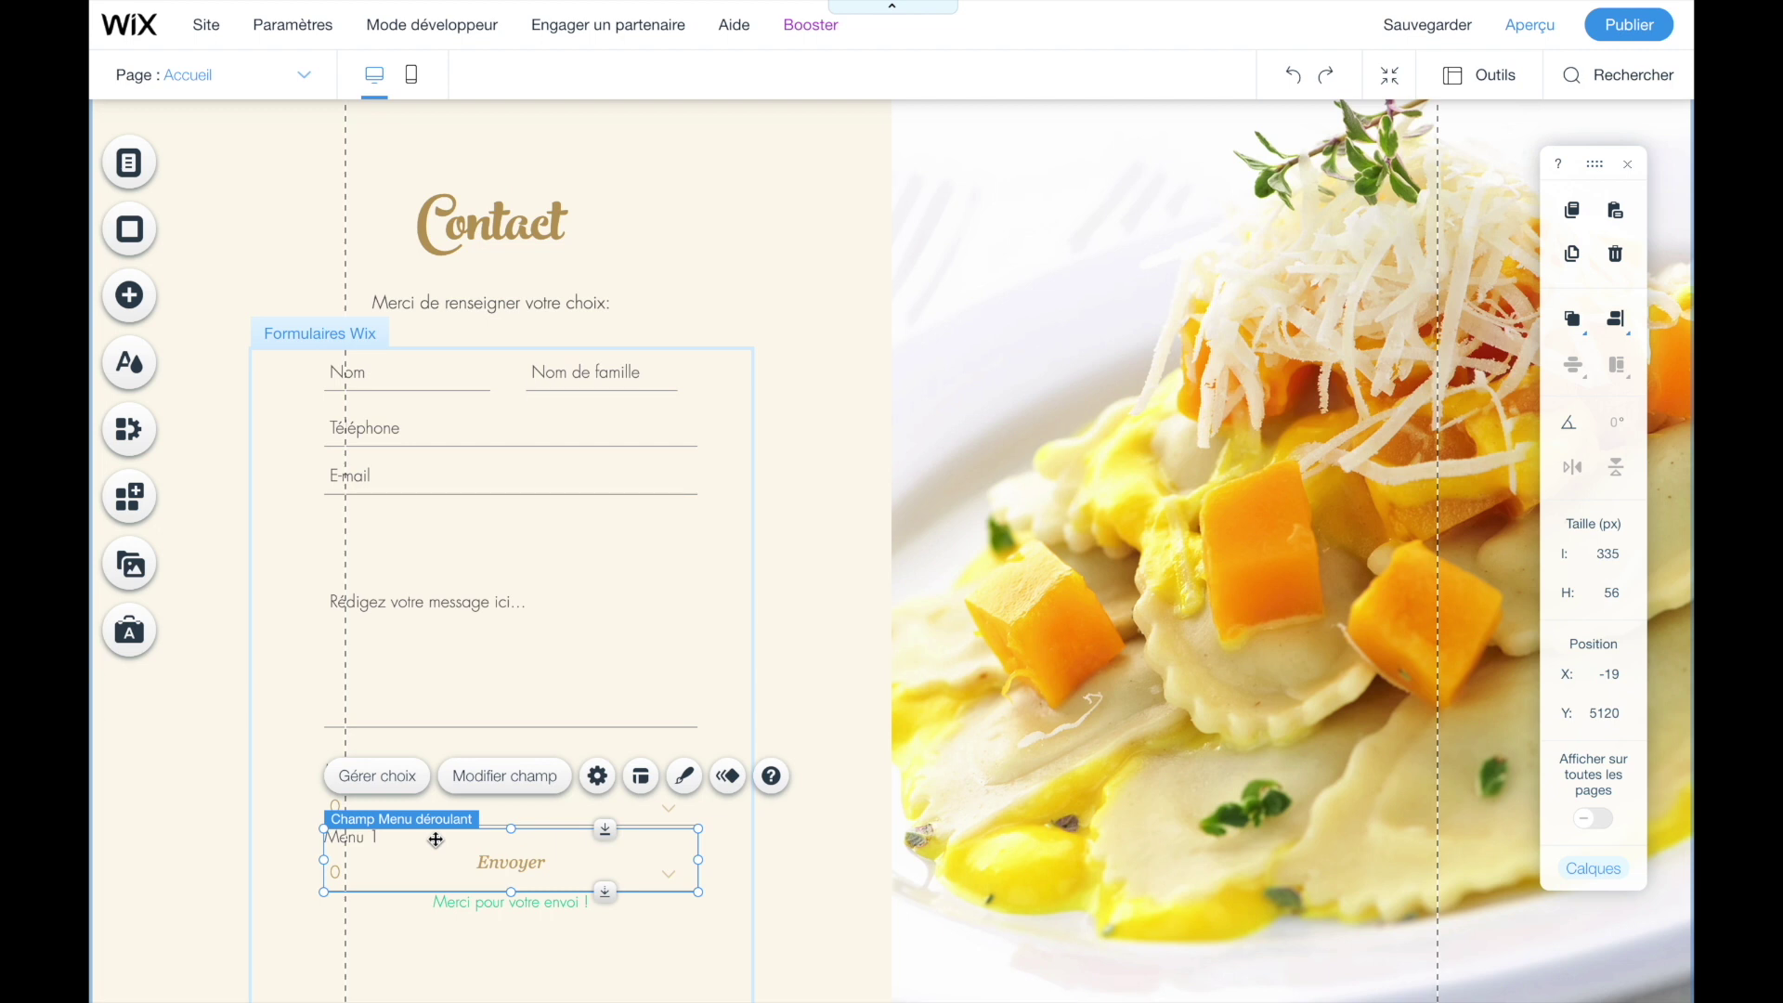
{"action": "left_click", "coordinate": [486, 788]}
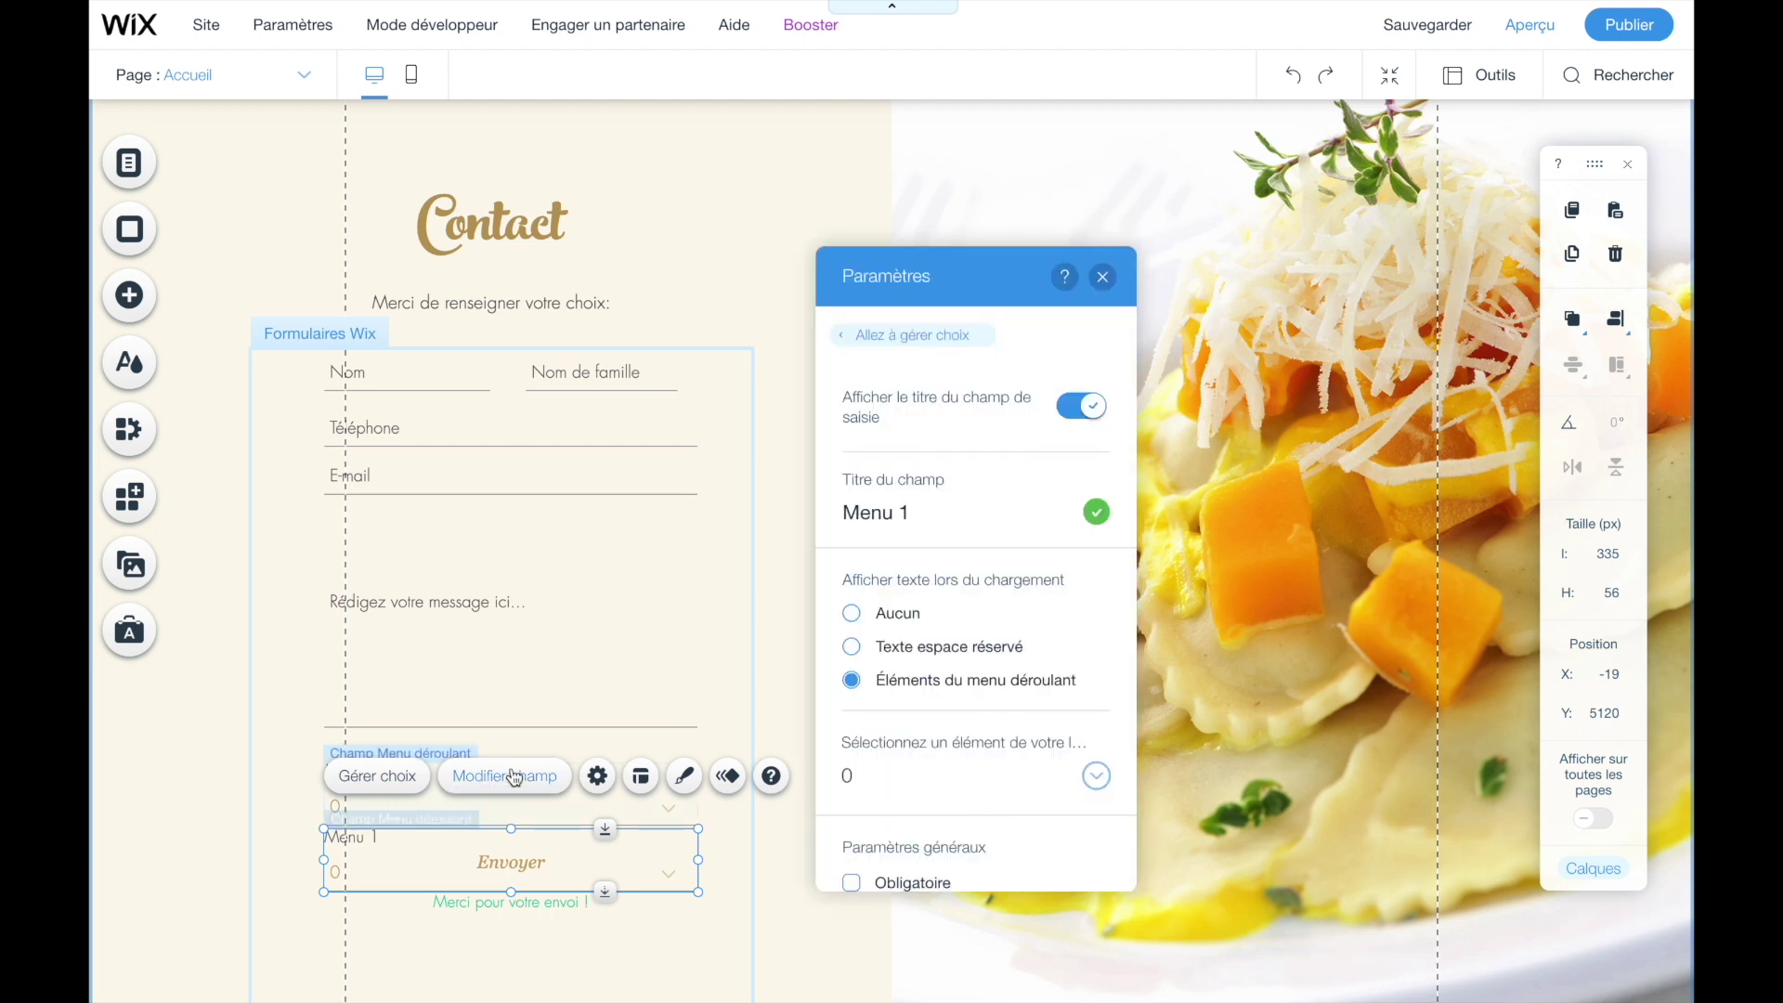
{"action": "left_click", "coordinate": [926, 510]}
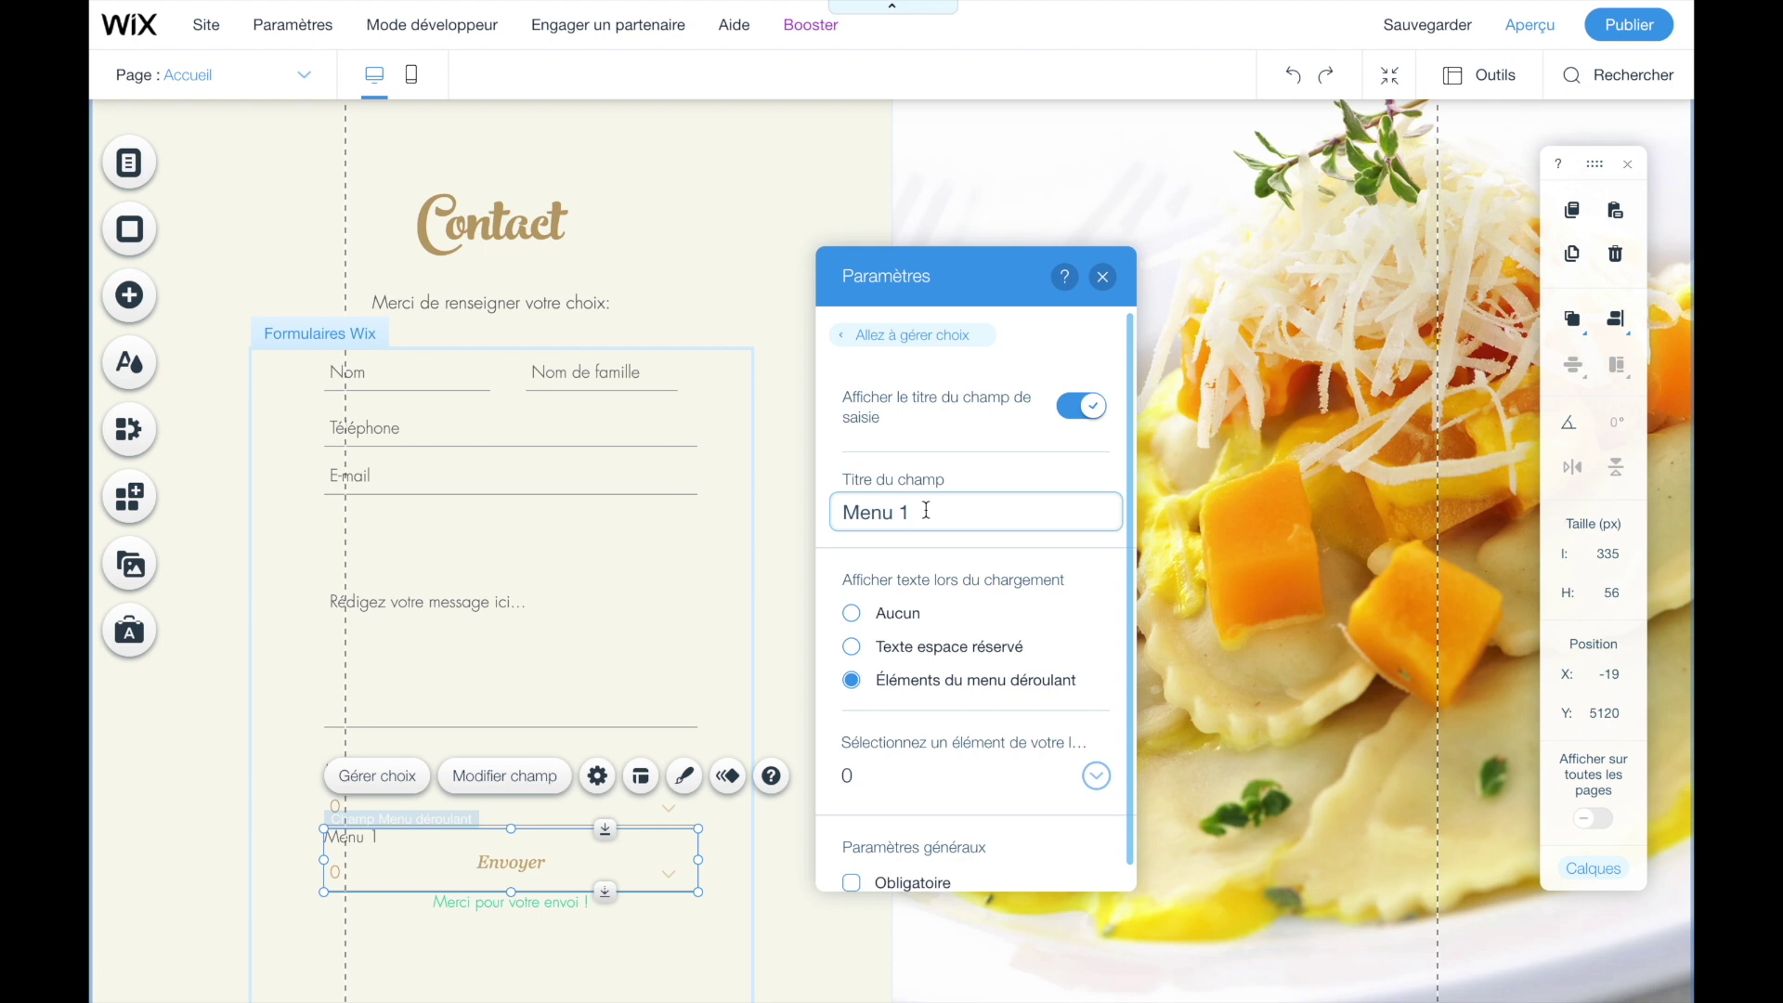
{"action": "left_click", "coordinate": [1102, 277]}
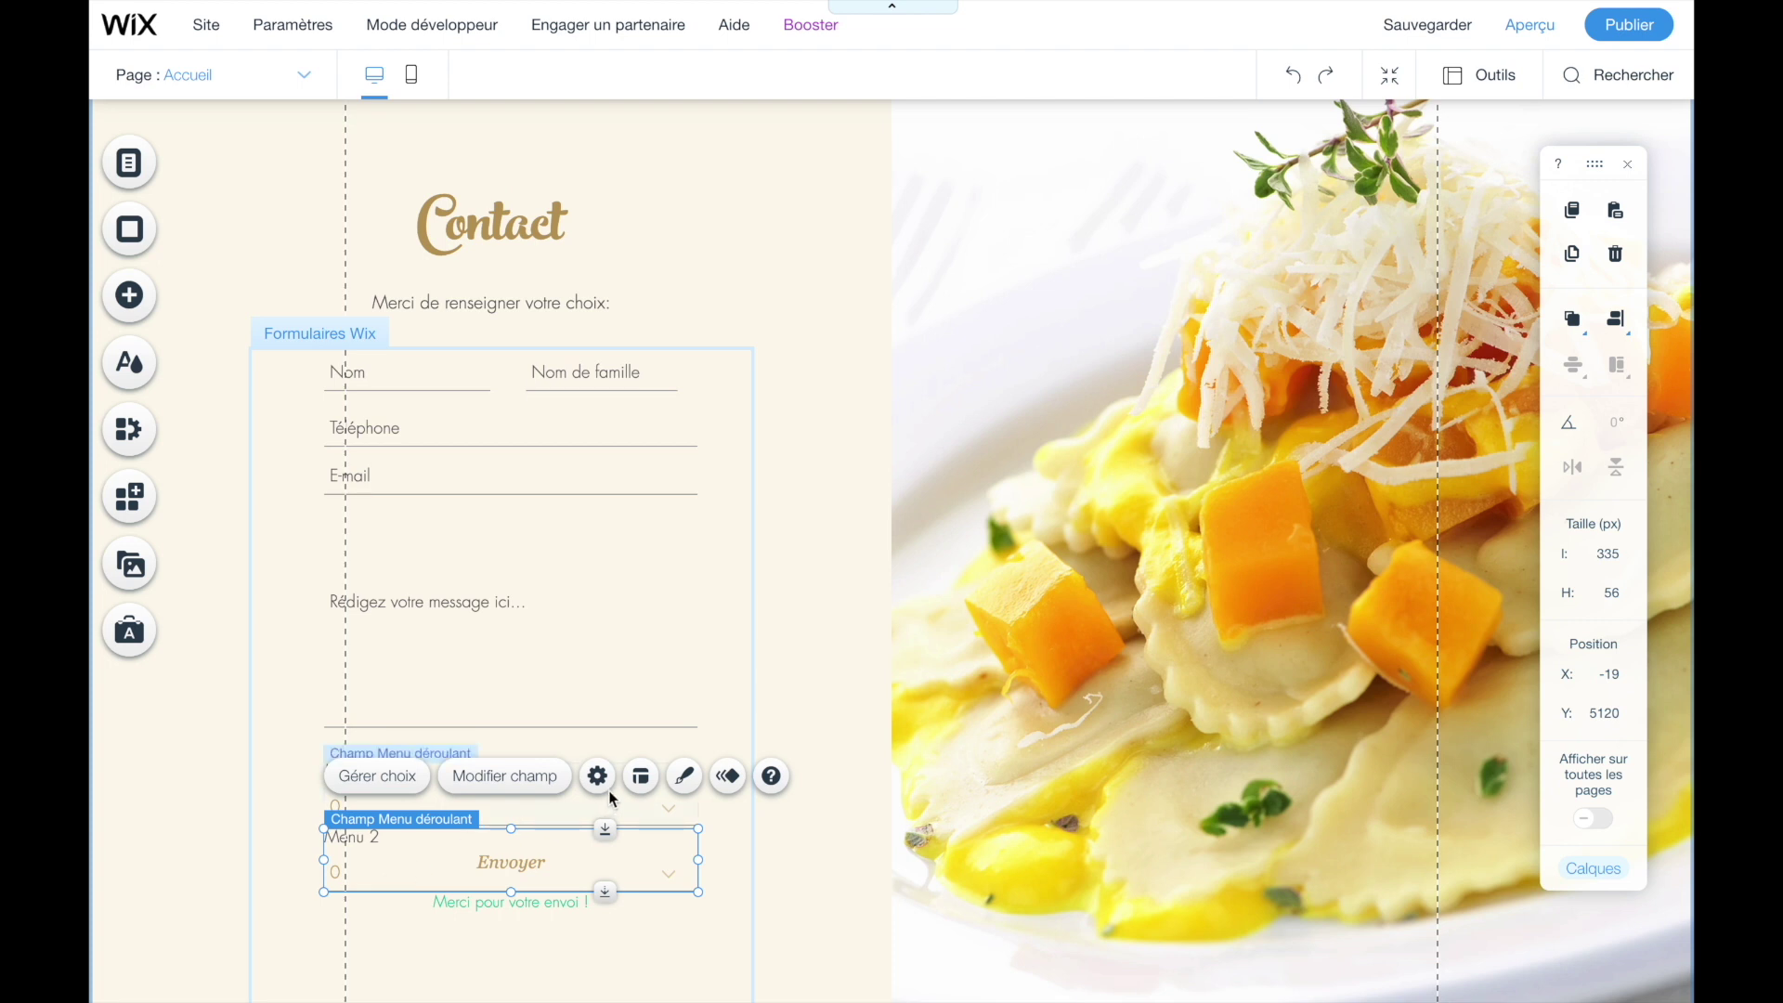
- Make another dropdown copy and title it Menu 3
{"action": "left_click", "coordinate": [1571, 254]}
{"action": "left_click_drag", "start_coordinate": [477, 892], "coordinate": [452, 894]}
{"action": "left_click", "coordinate": [510, 802]}
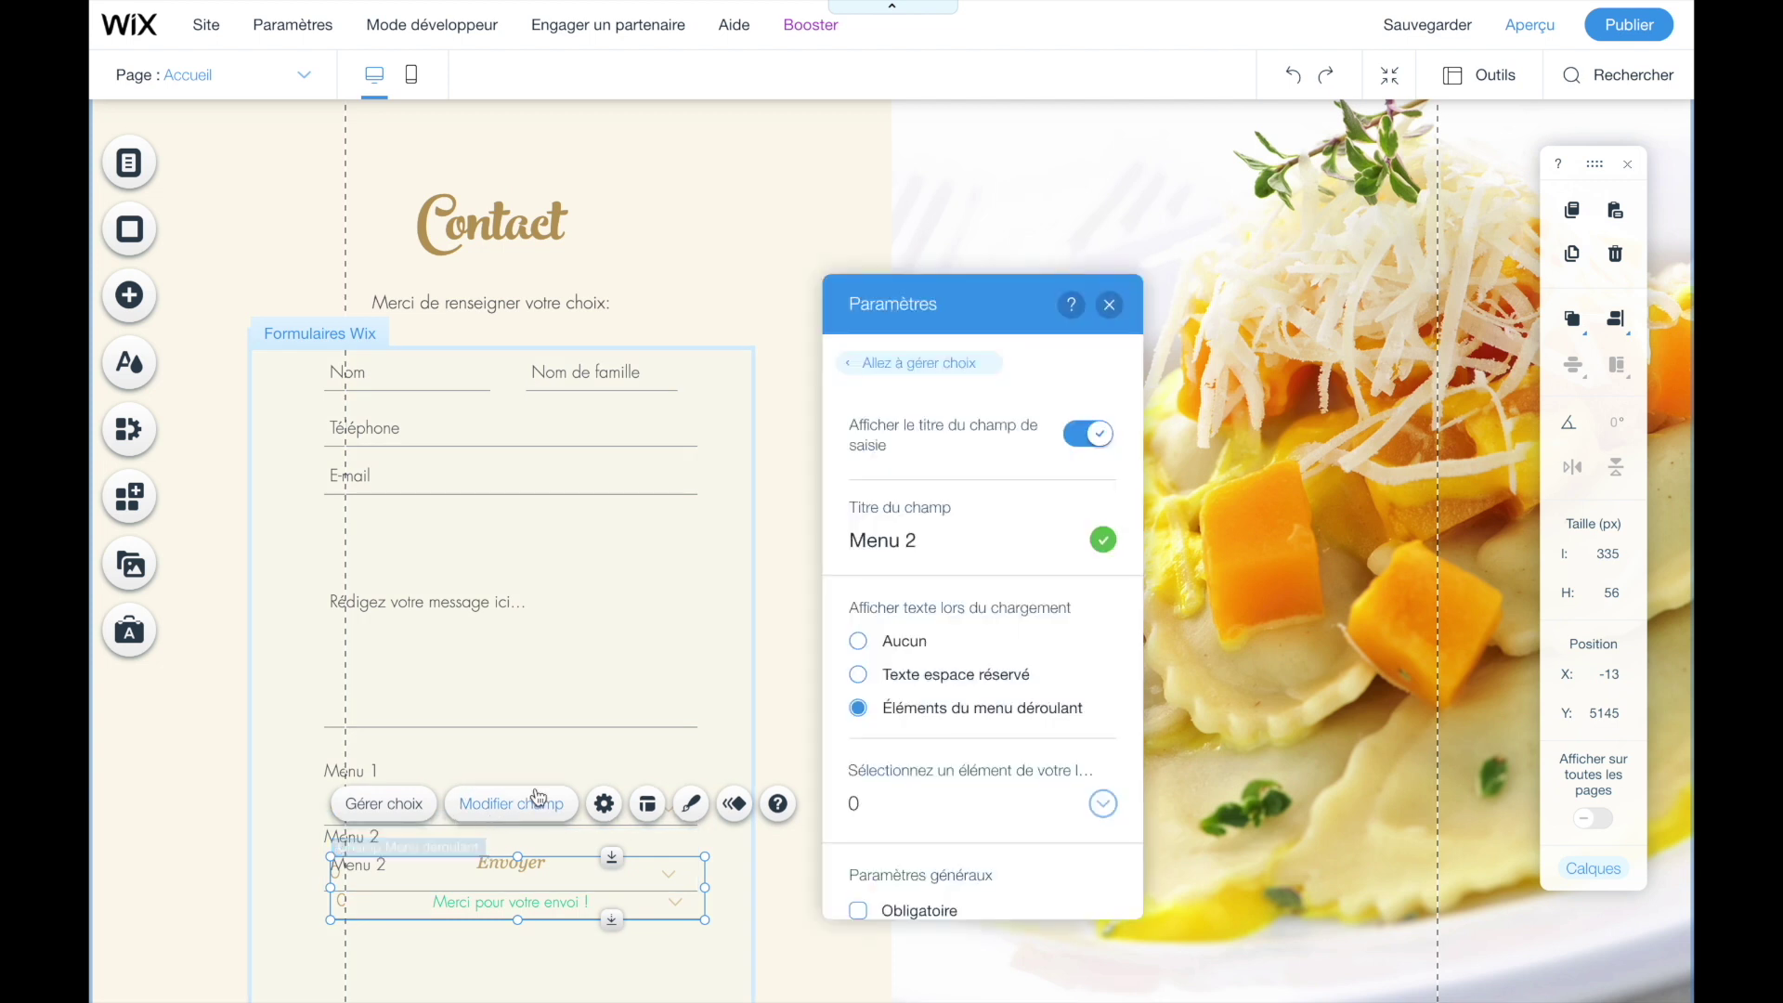
{"action": "left_click", "coordinate": [915, 542]}
{"action": "left_click", "coordinate": [915, 542]}
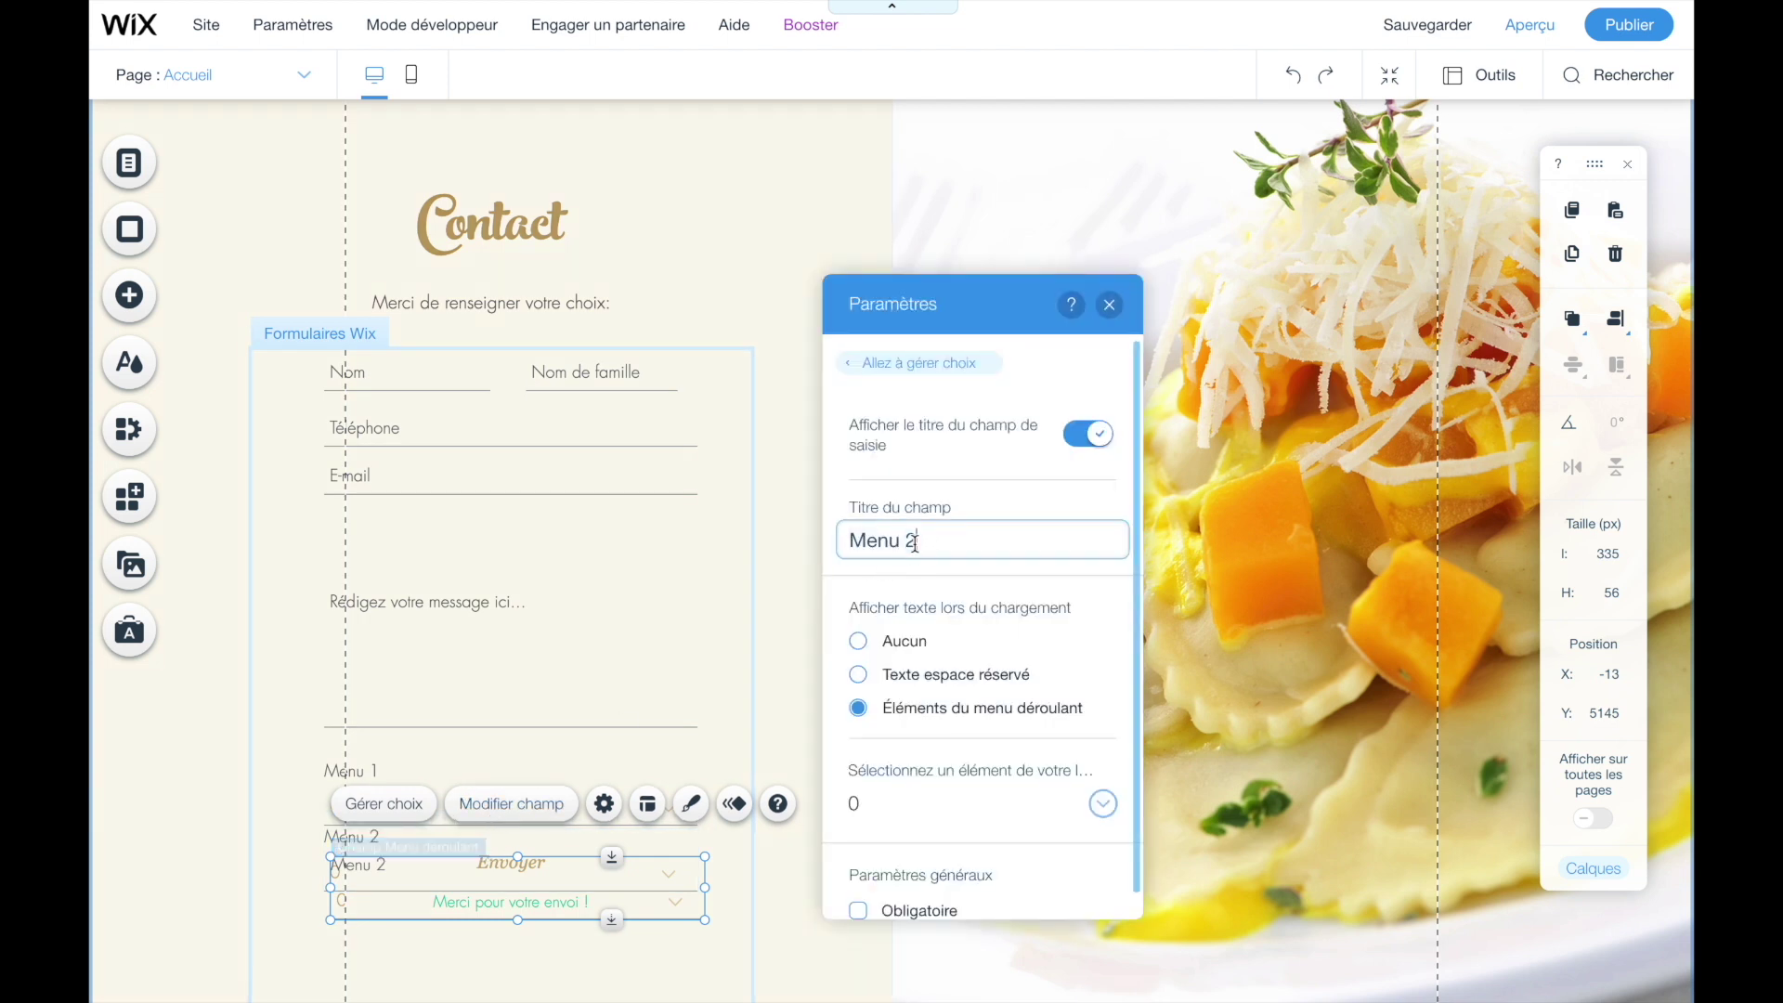
{"action": "type", "text": "3"}
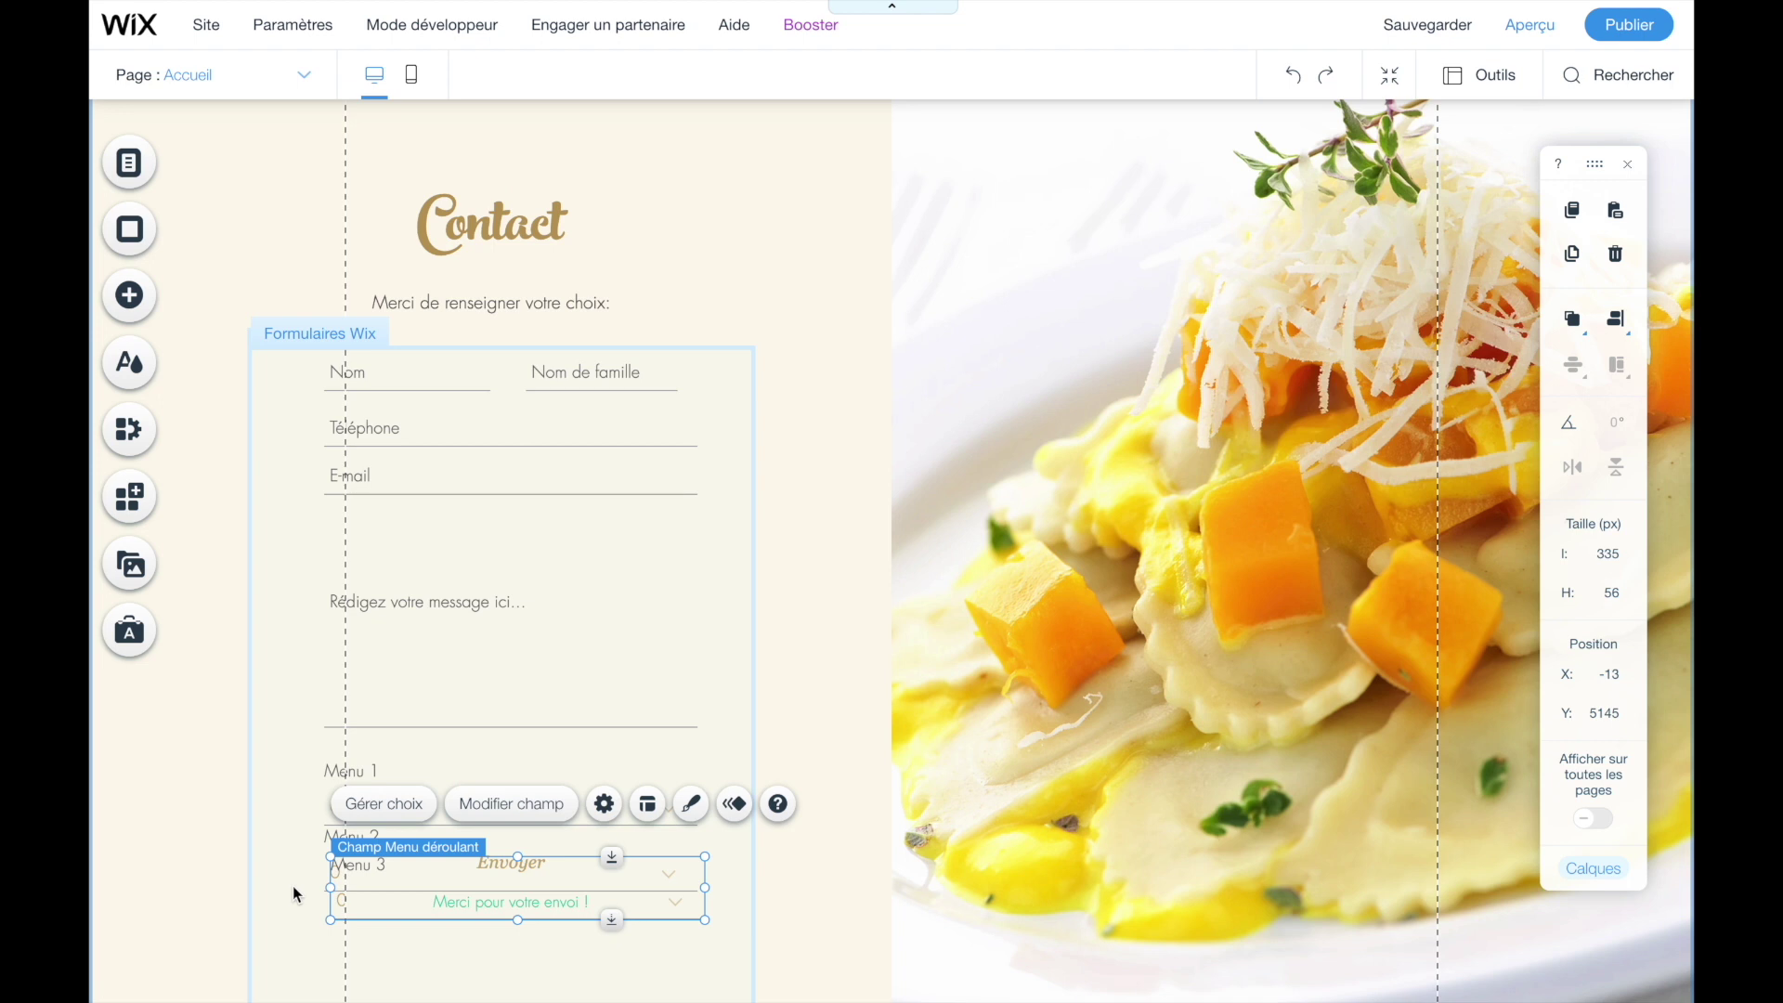
- Stack Menu 1, 2 and 3 under E-mail, and move the form up under the intro line
{"action": "left_click", "coordinate": [370, 754]}
{"action": "left_click_drag", "start_coordinate": [370, 754], "coordinate": [369, 494]}
{"action": "left_click_drag", "start_coordinate": [353, 836], "coordinate": [355, 595]}
{"action": "left_click", "coordinate": [362, 743]}
{"action": "left_click_drag", "start_coordinate": [366, 892], "coordinate": [367, 682]}
{"action": "left_click", "coordinate": [366, 769]}
{"action": "left_click", "coordinate": [523, 876]}
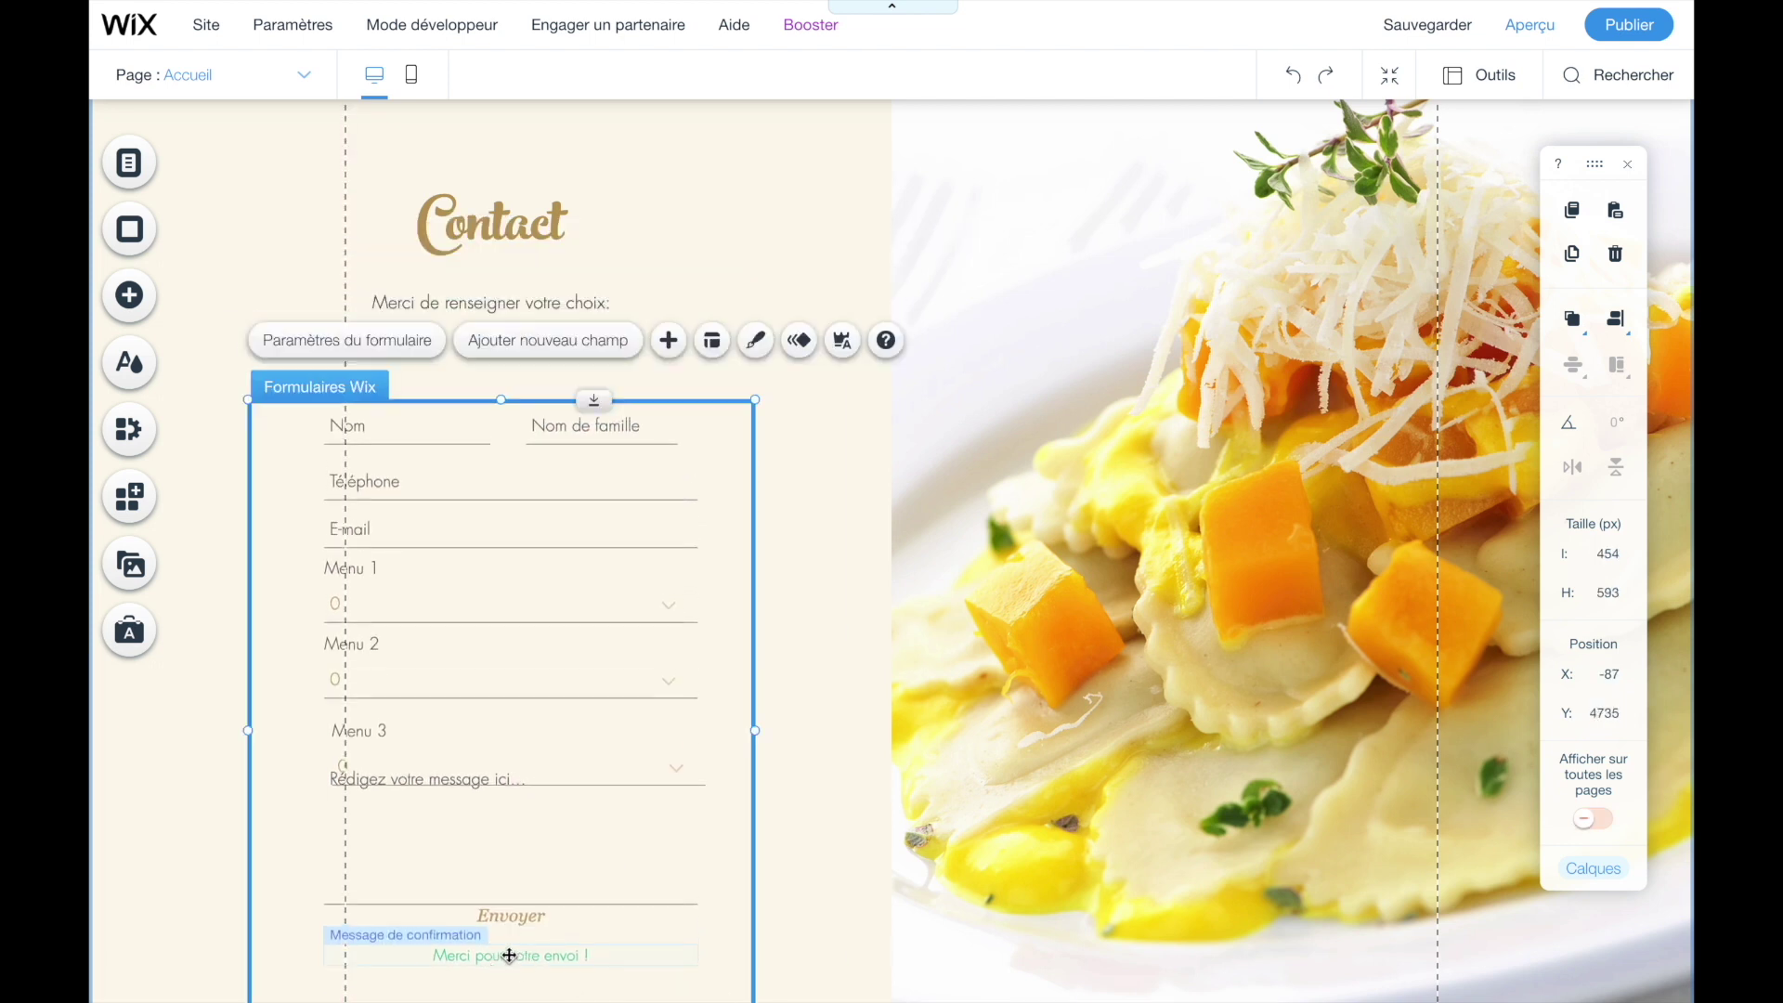
{"action": "left_click_drag", "start_coordinate": [509, 956], "coordinate": [509, 902]}
{"action": "left_click", "coordinate": [844, 700]}
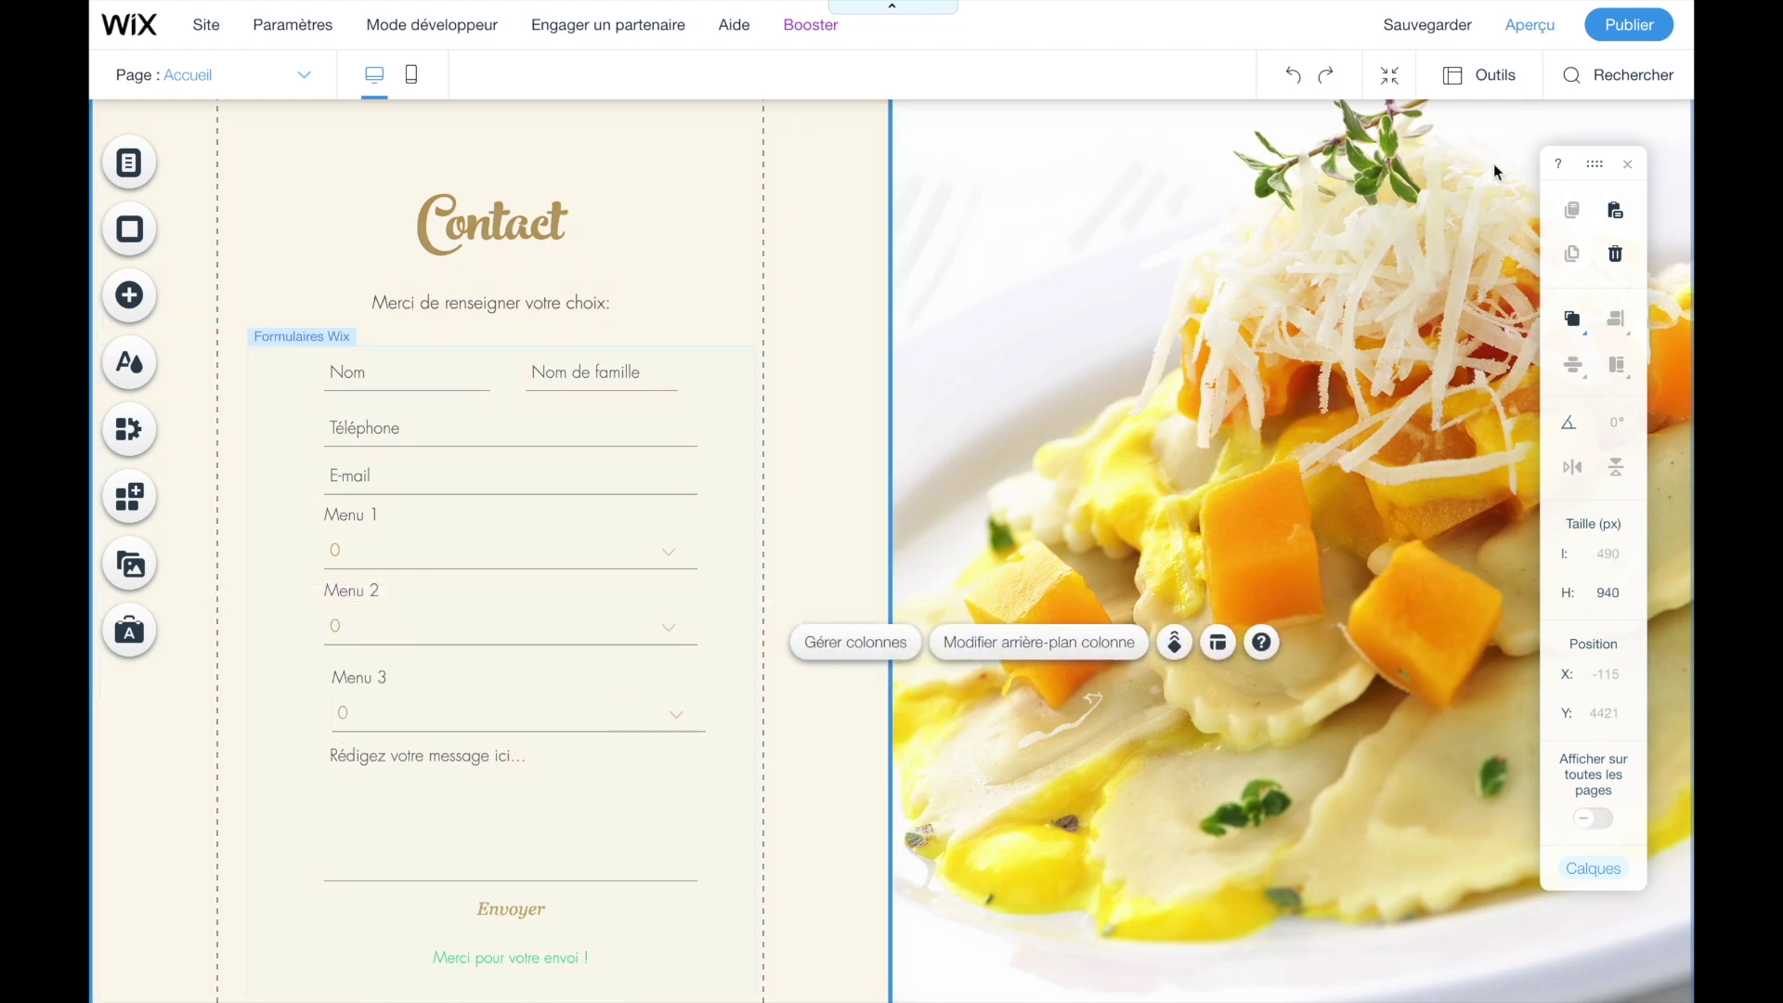
{"action": "left_click", "coordinate": [1523, 28]}
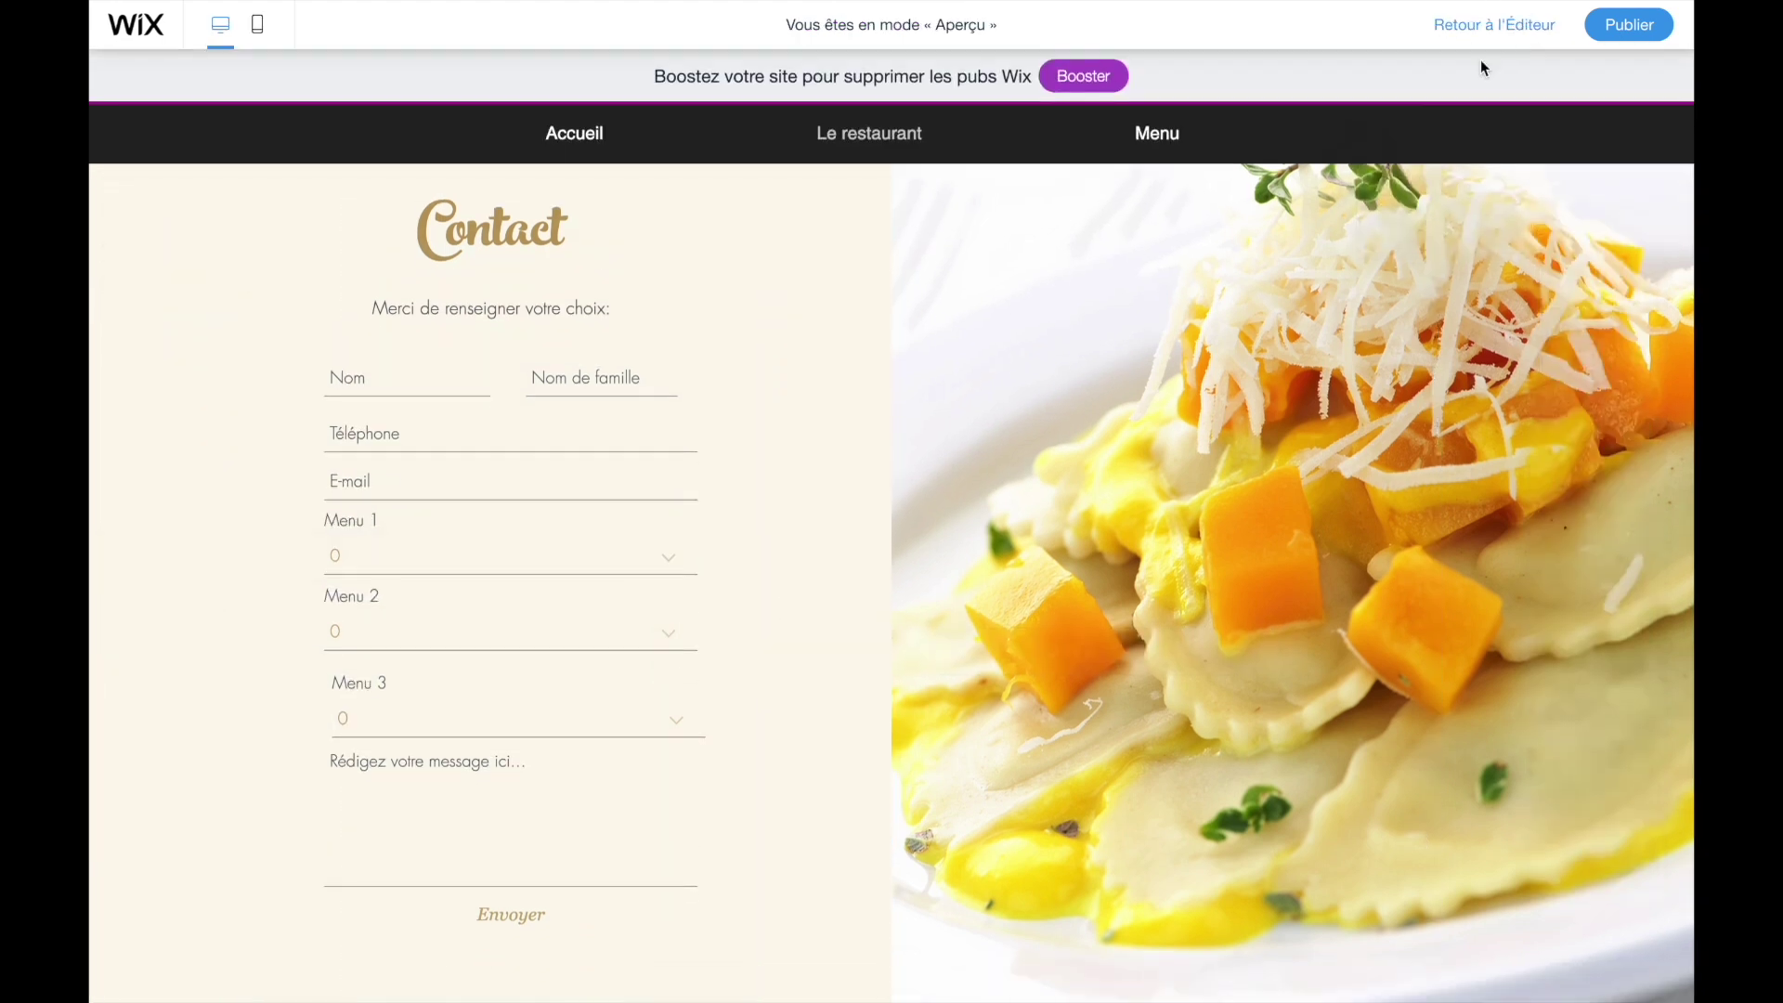
{"action": "left_click", "coordinate": [391, 569]}
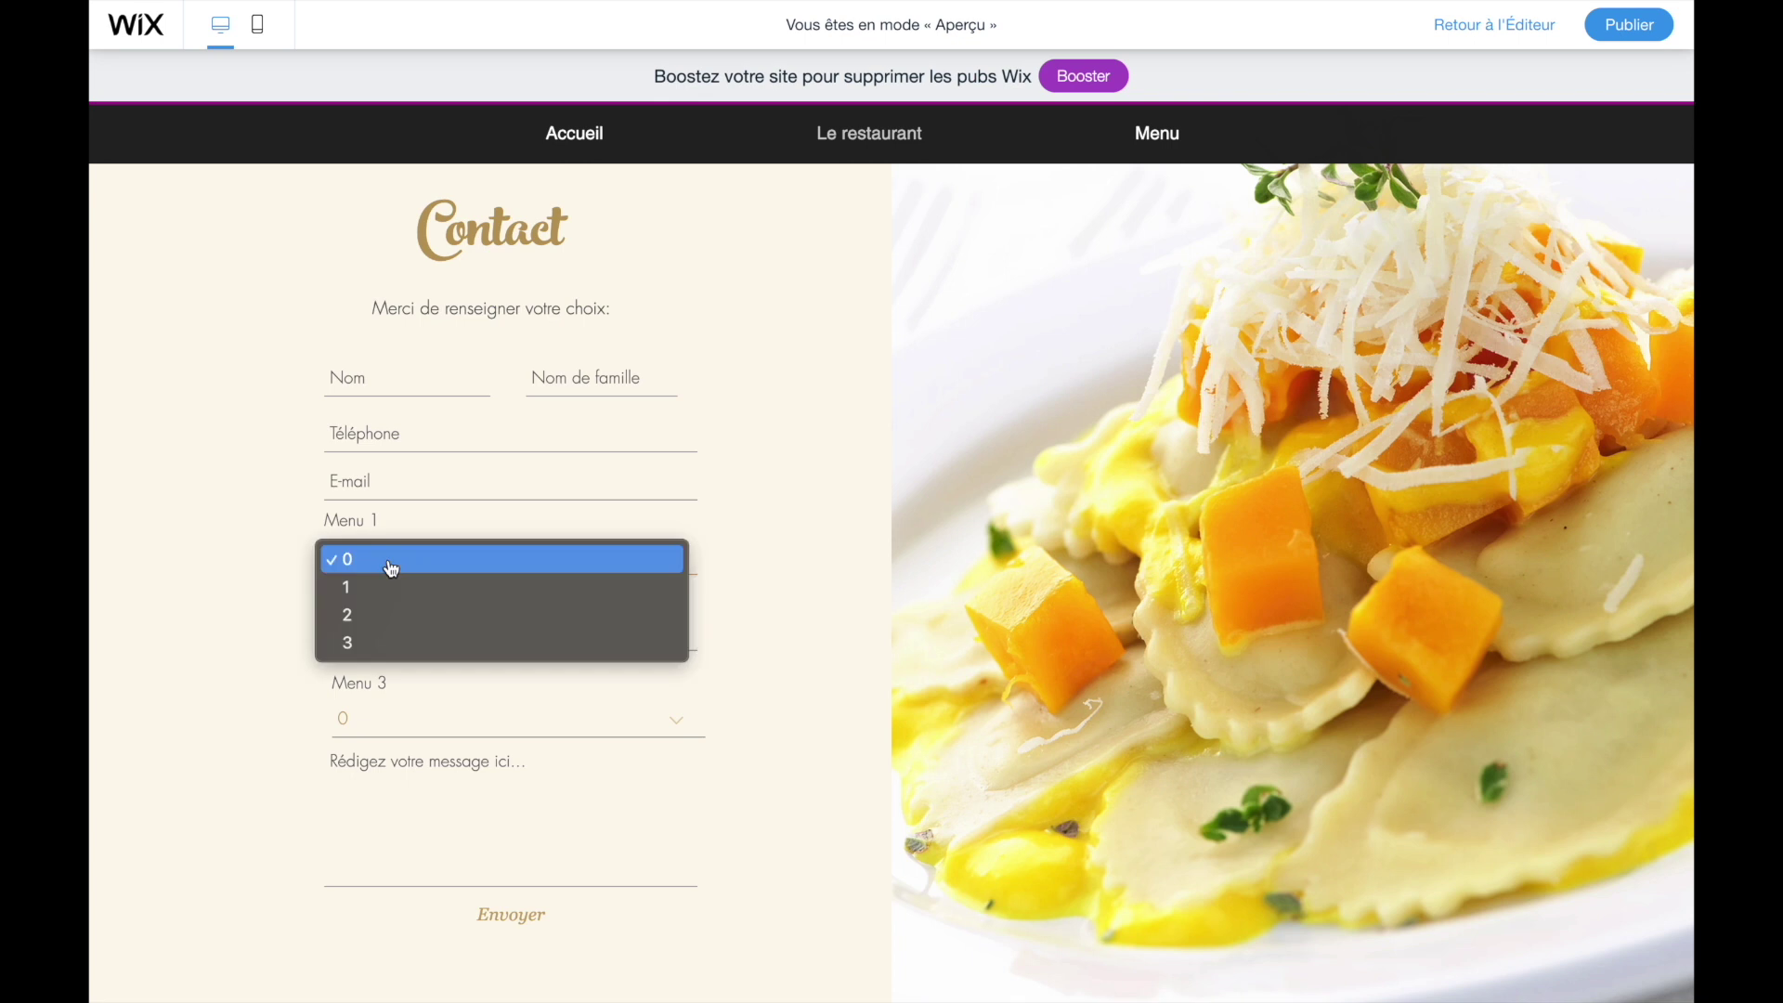
{"action": "left_click", "coordinate": [385, 635]}
{"action": "left_click", "coordinate": [378, 784]}
{"action": "left_click", "coordinate": [420, 718]}
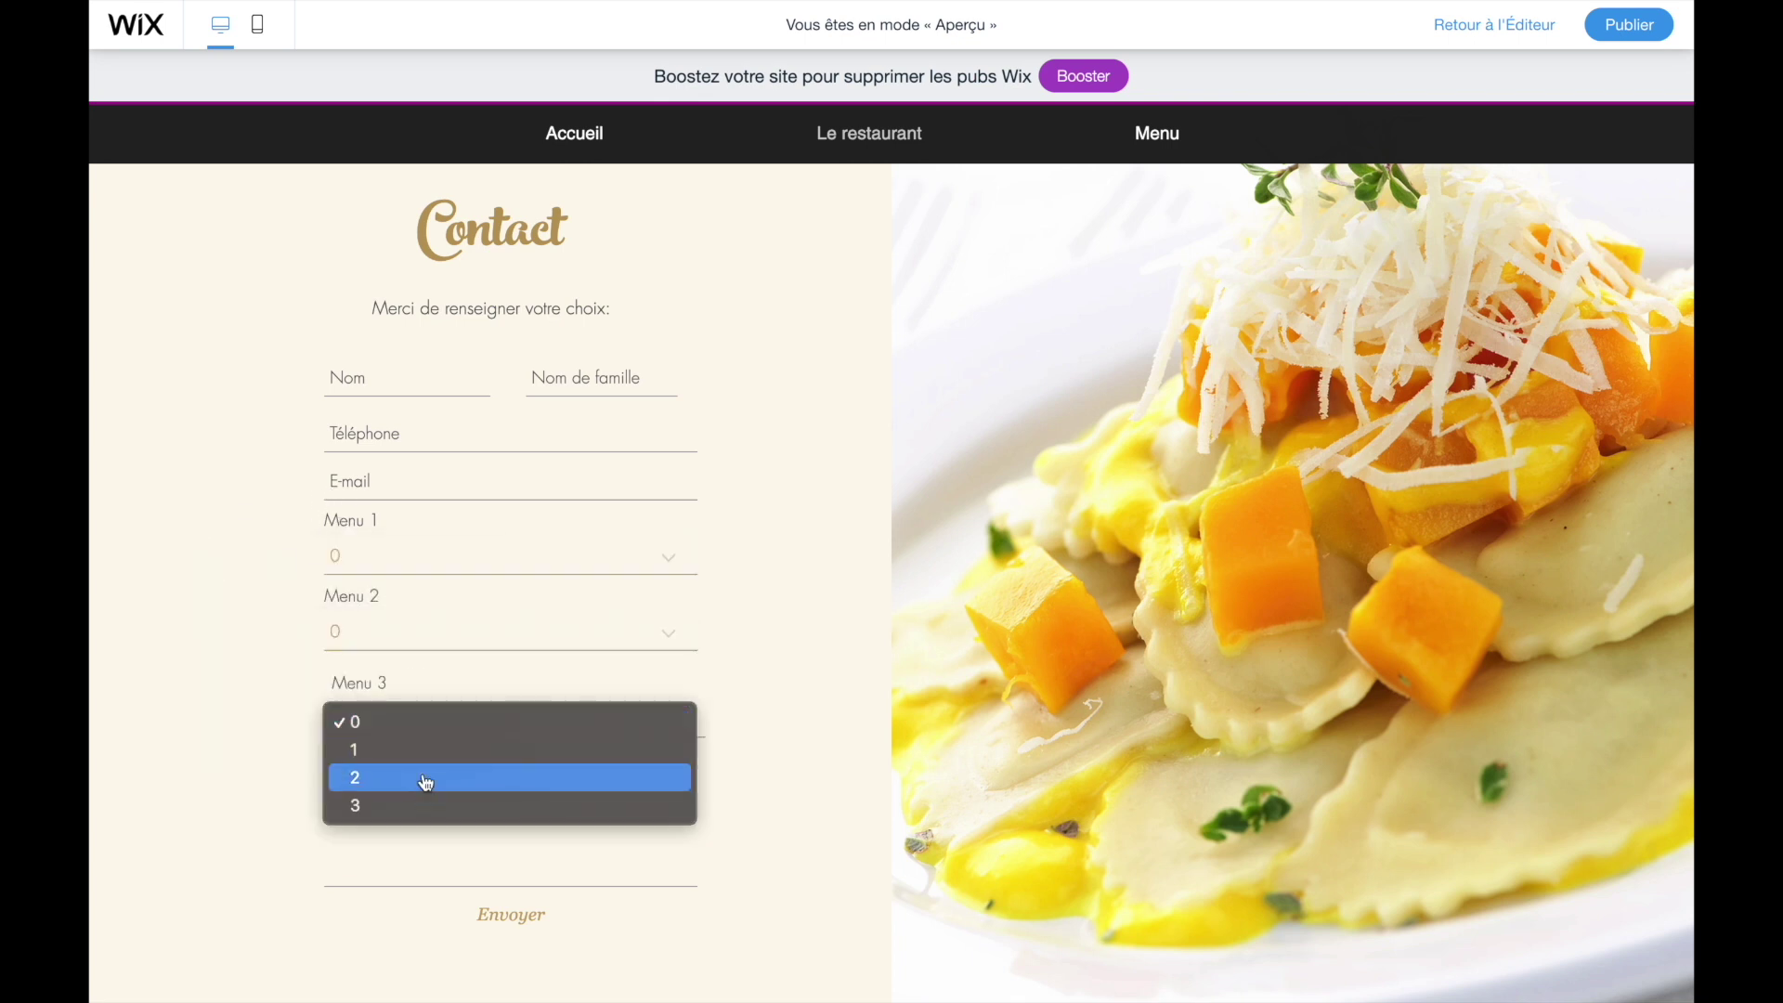
{"action": "left_click", "coordinate": [251, 796]}
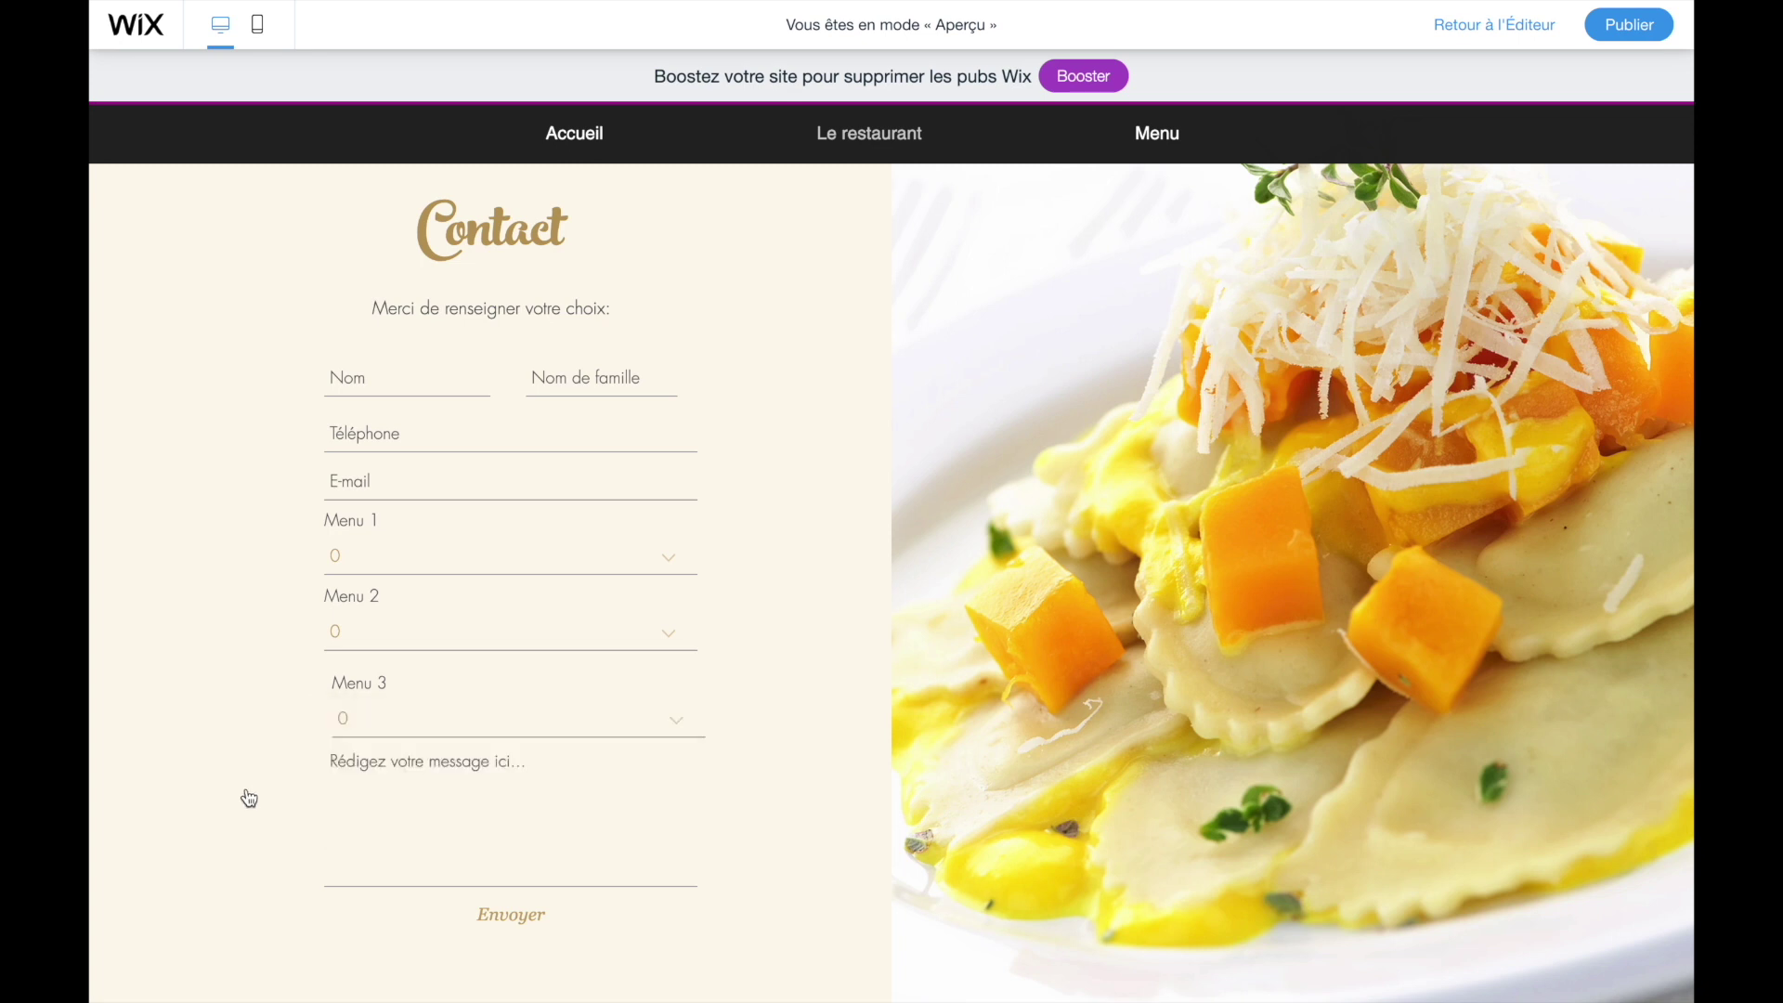
{"action": "left_click", "coordinate": [1474, 28]}
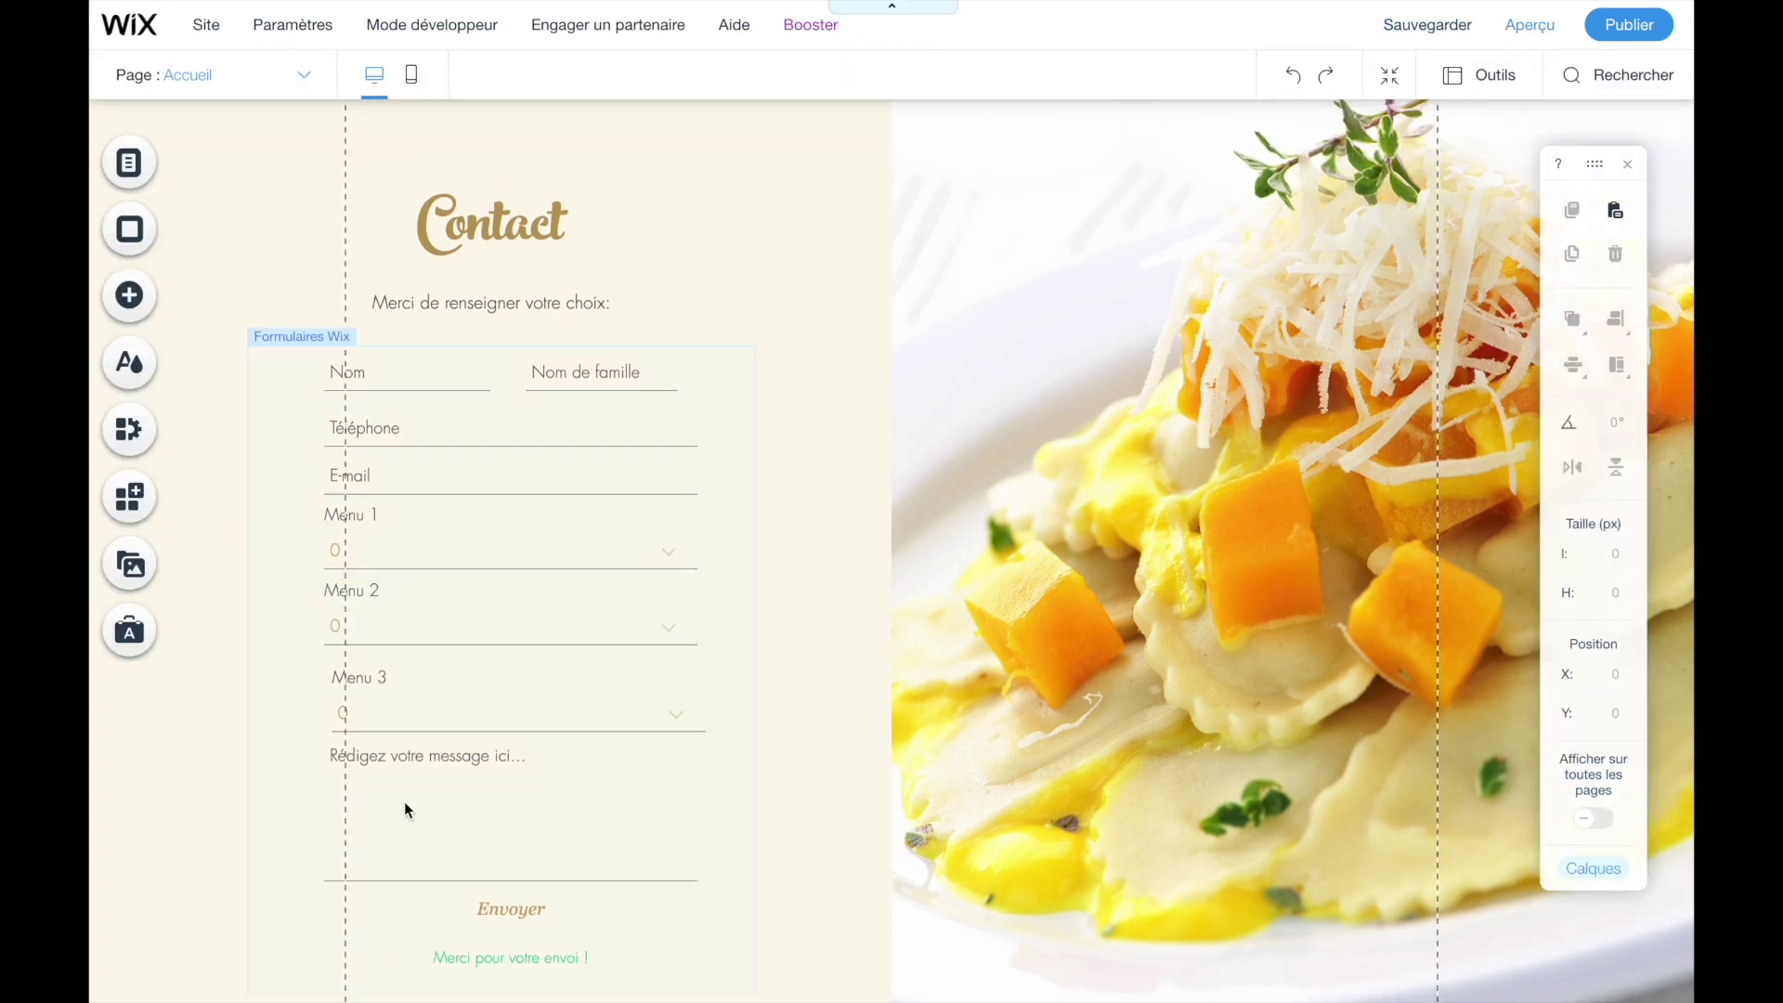
- Add a new dropdown field to the contact form from the basic field types
{"action": "scroll", "coordinate": [457, 882], "scroll_direction": "down", "scroll_amount": 3}
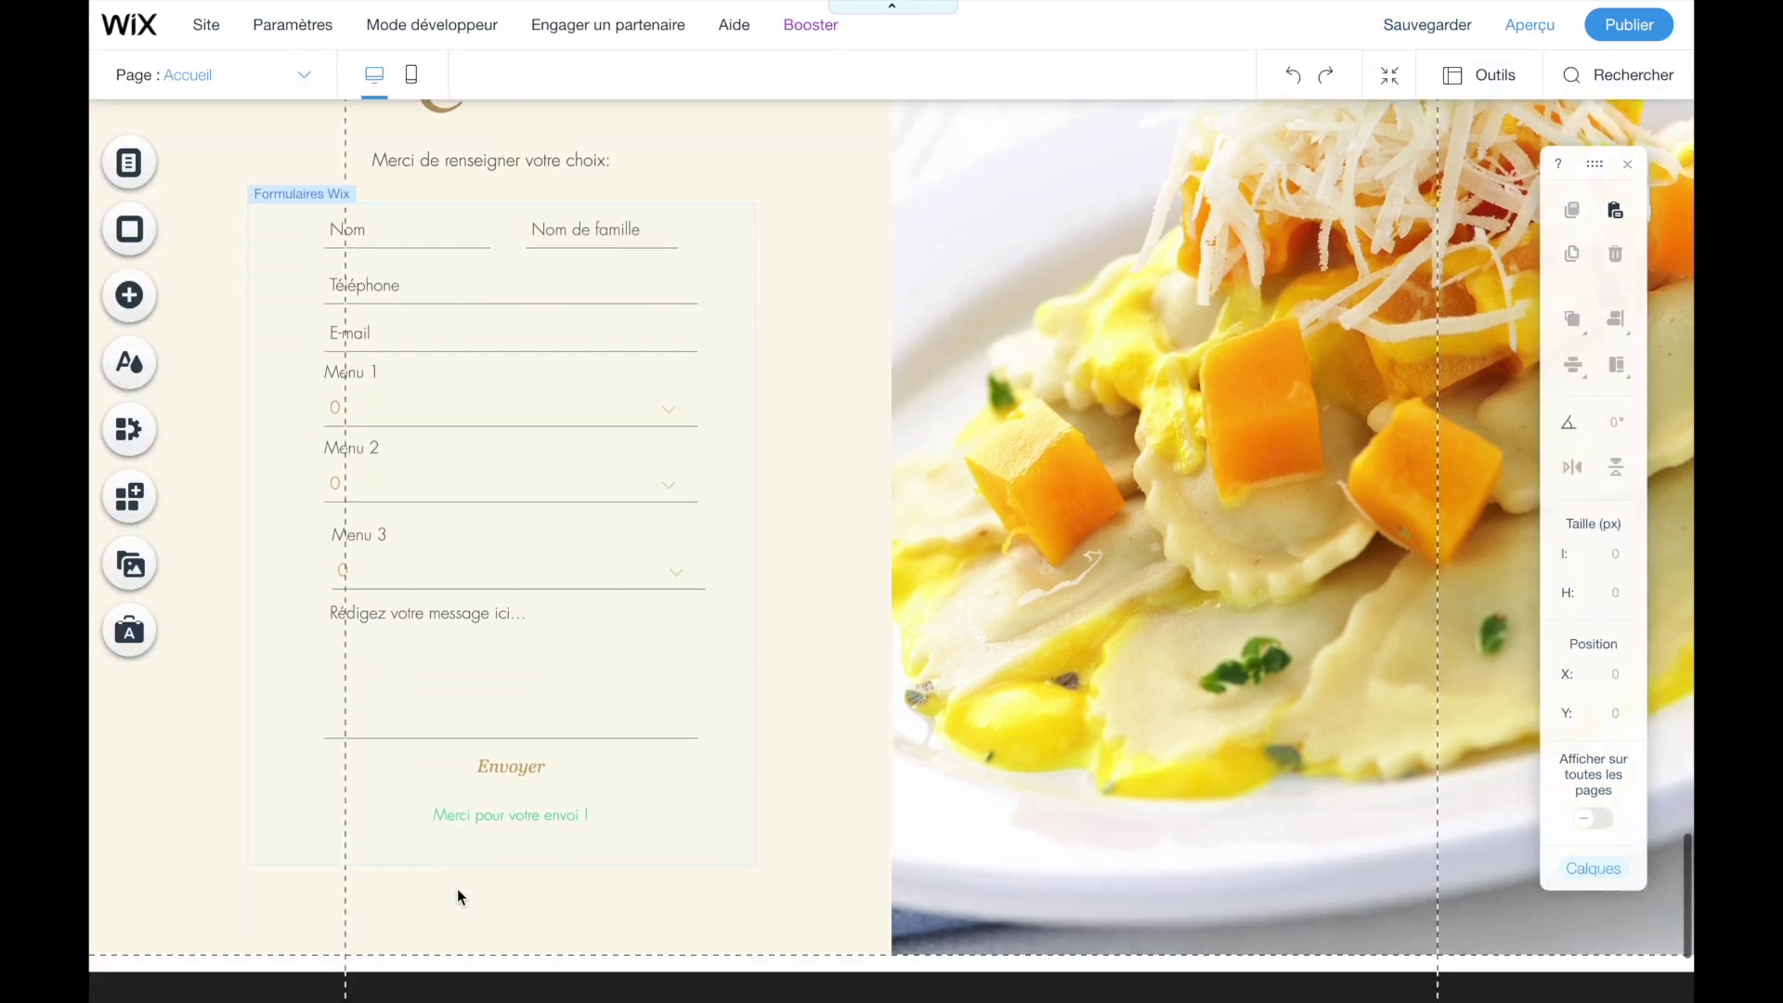
{"action": "scroll", "coordinate": [473, 793], "scroll_direction": "up", "scroll_amount": 1}
{"action": "left_click", "coordinate": [281, 320]}
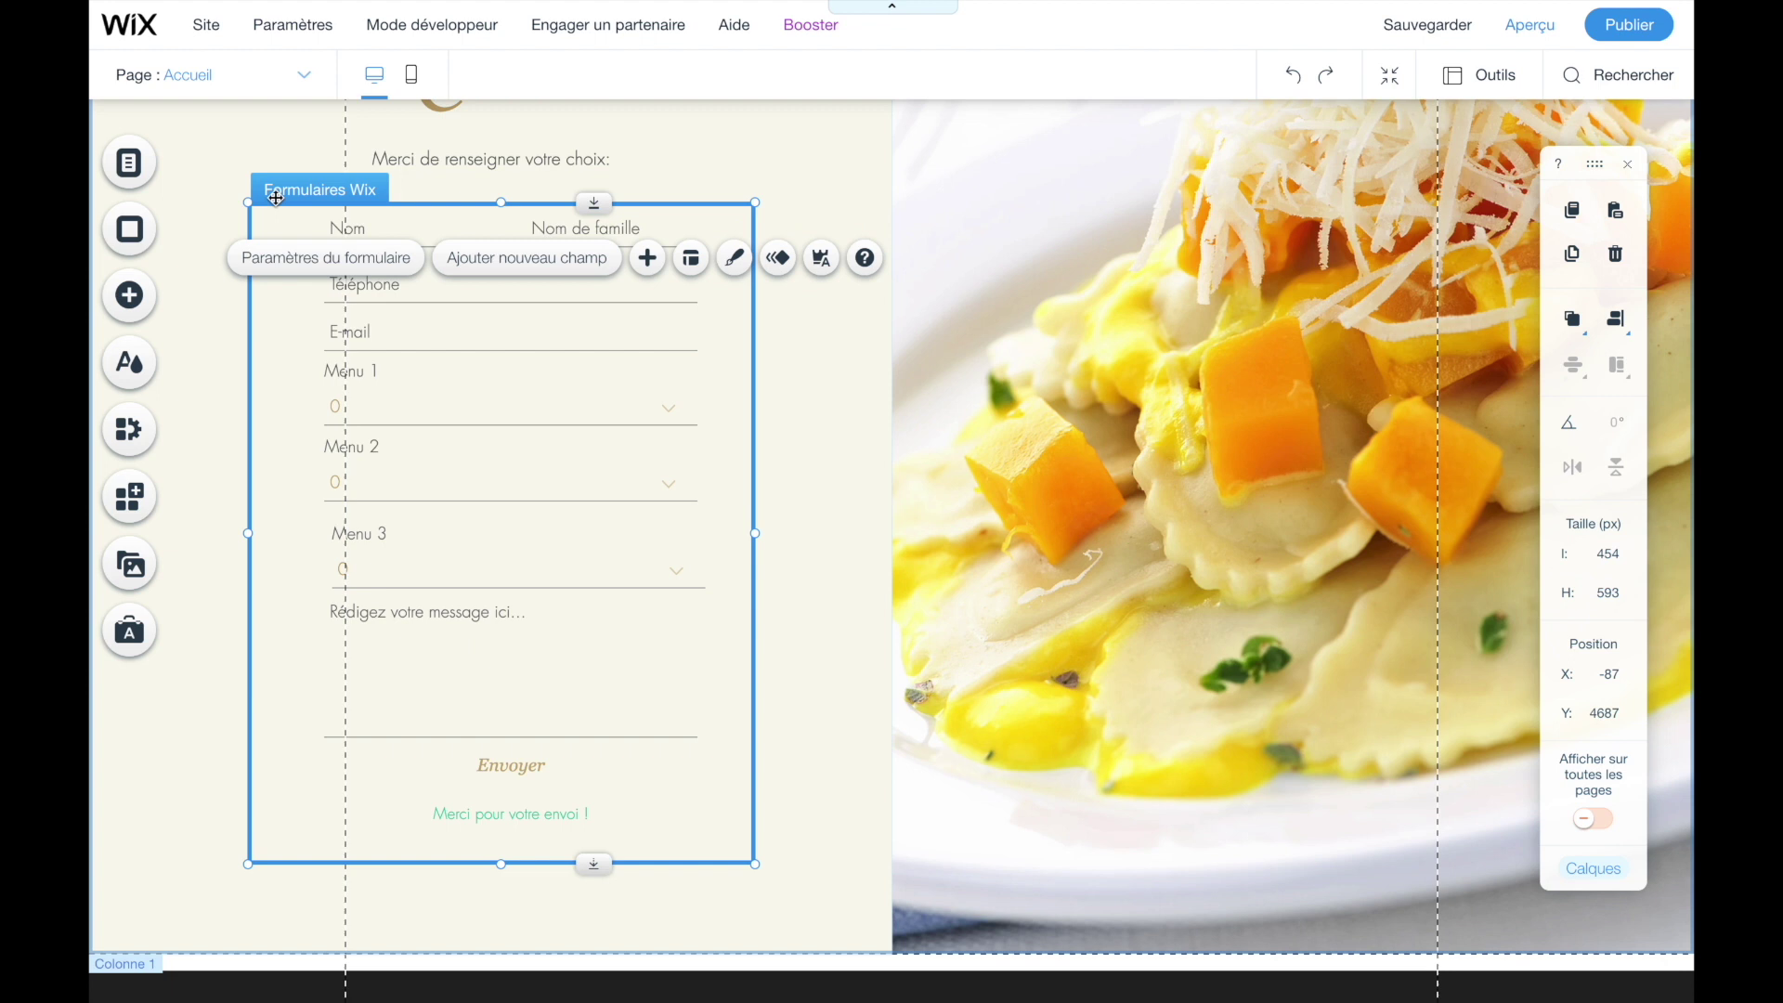
{"action": "left_click", "coordinate": [527, 258]}
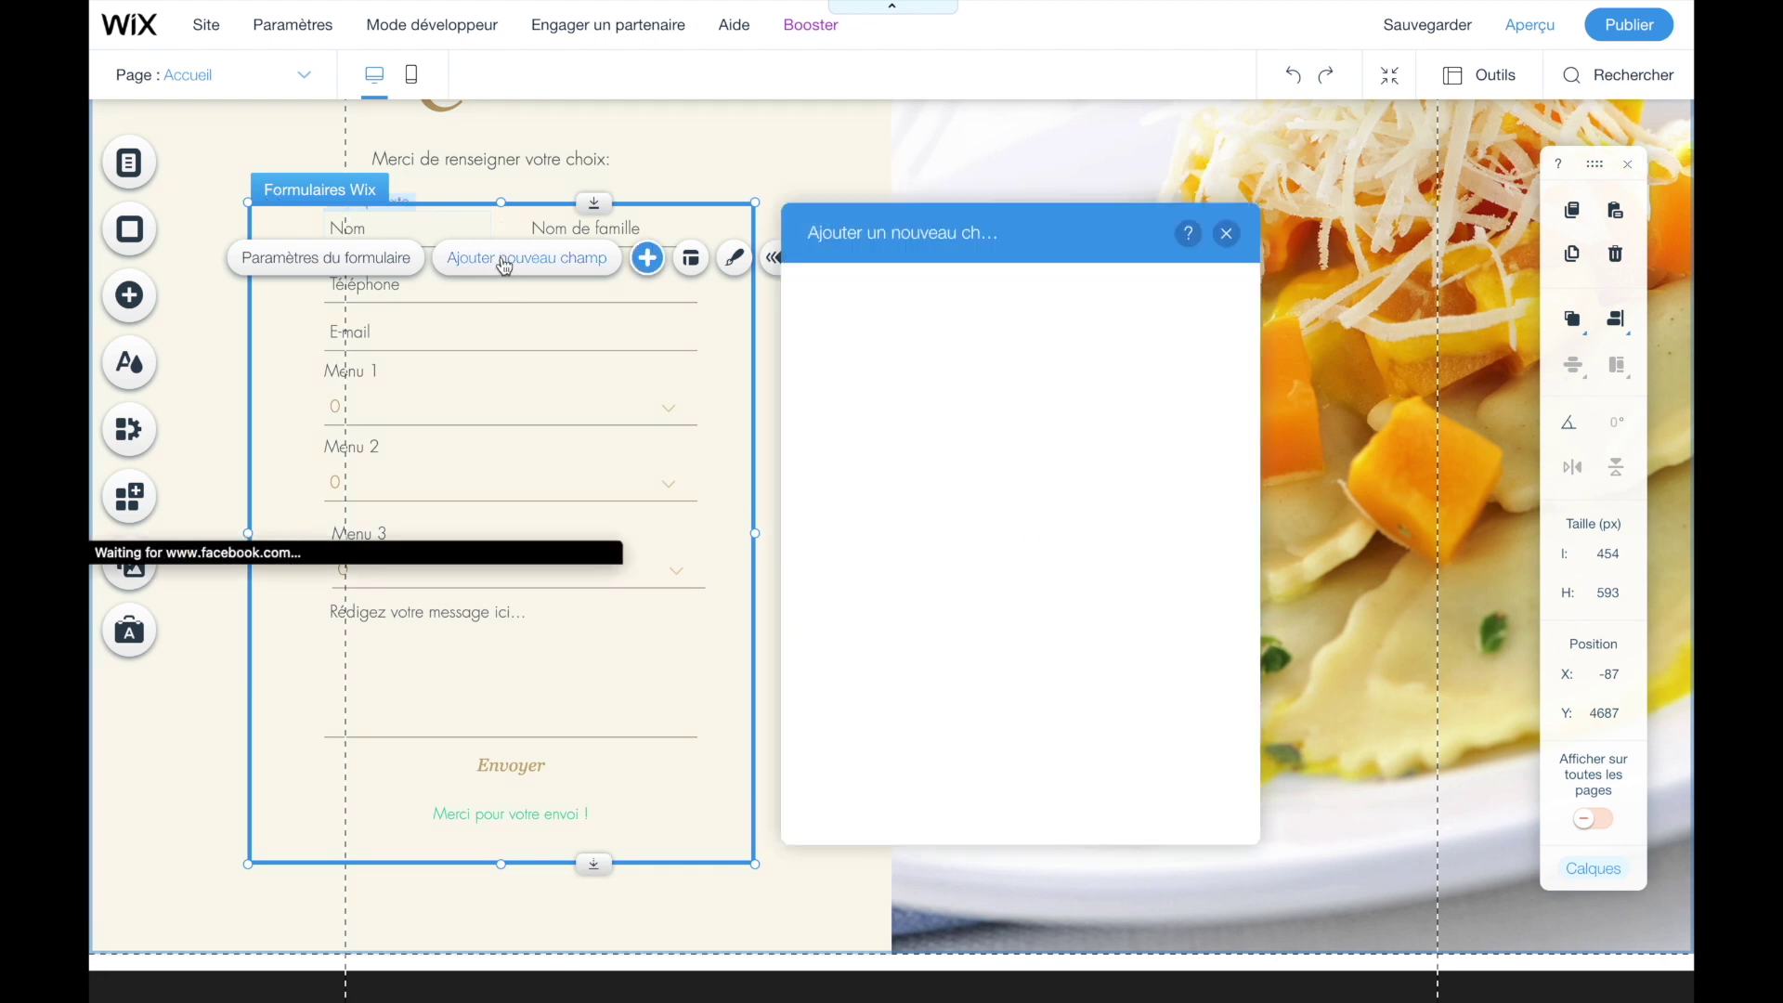
{"action": "left_click", "coordinate": [864, 392]}
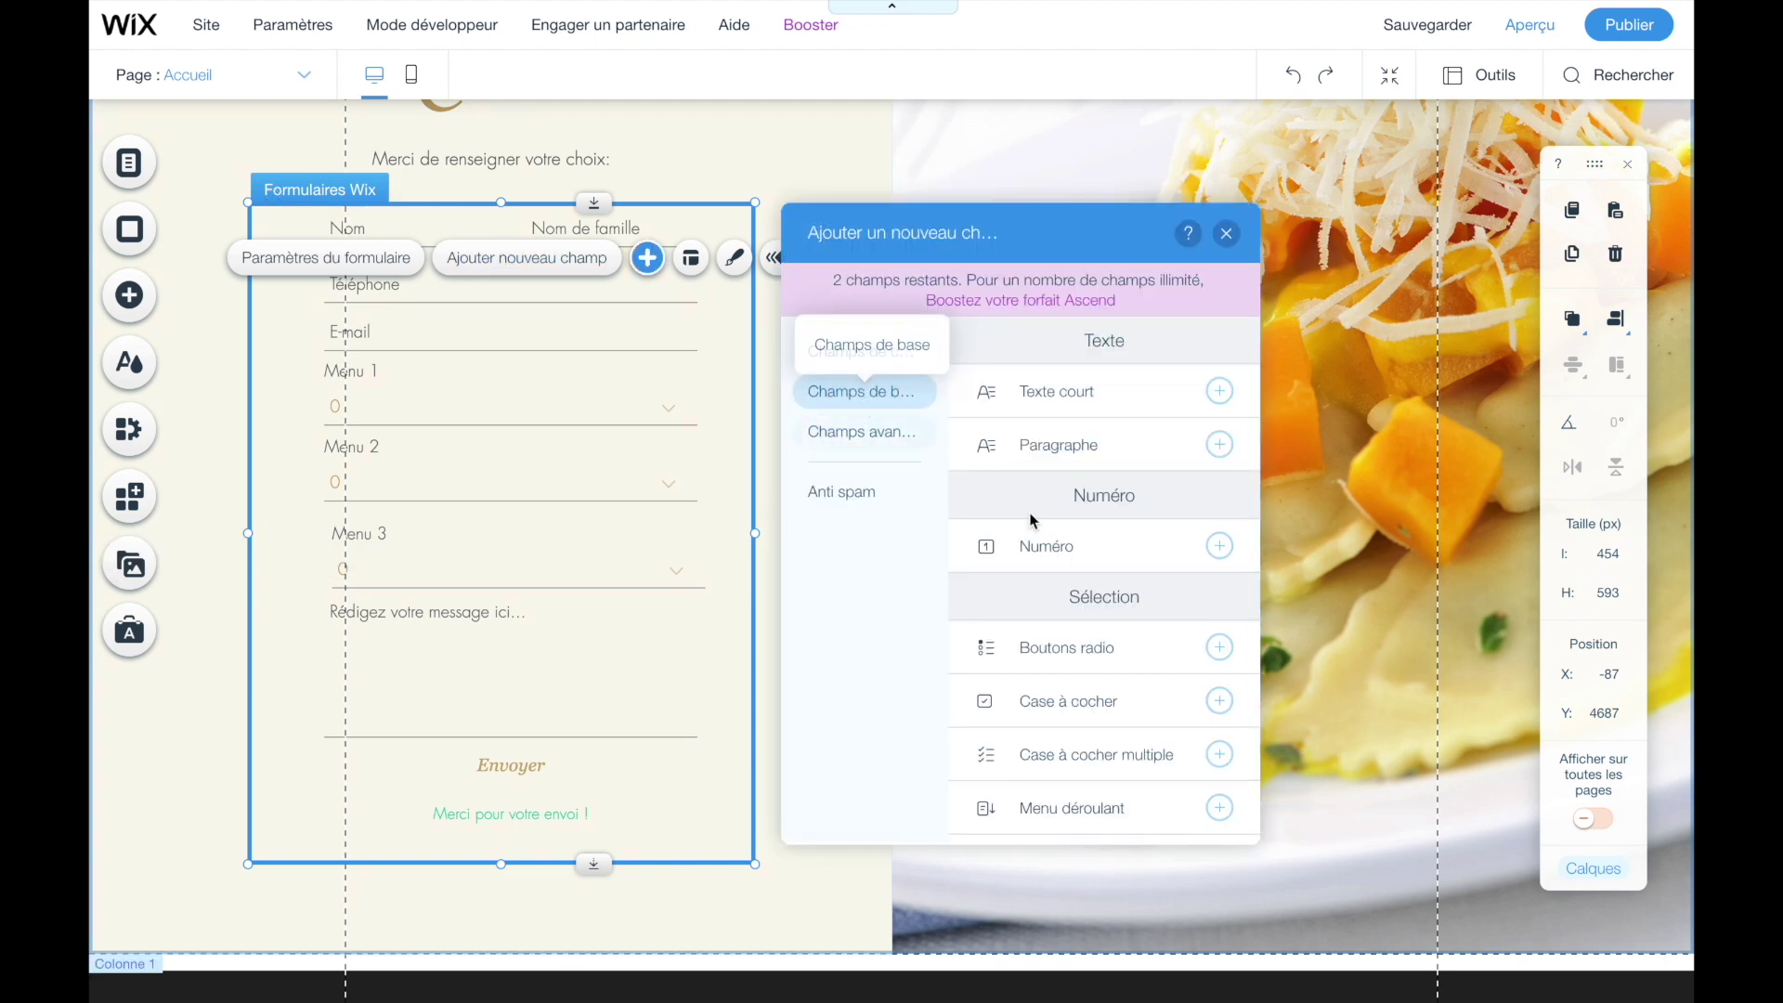
{"action": "scroll", "coordinate": [1080, 588], "scroll_direction": "down", "scroll_amount": 1}
{"action": "scroll", "coordinate": [1079, 588], "scroll_direction": "down", "scroll_amount": 1}
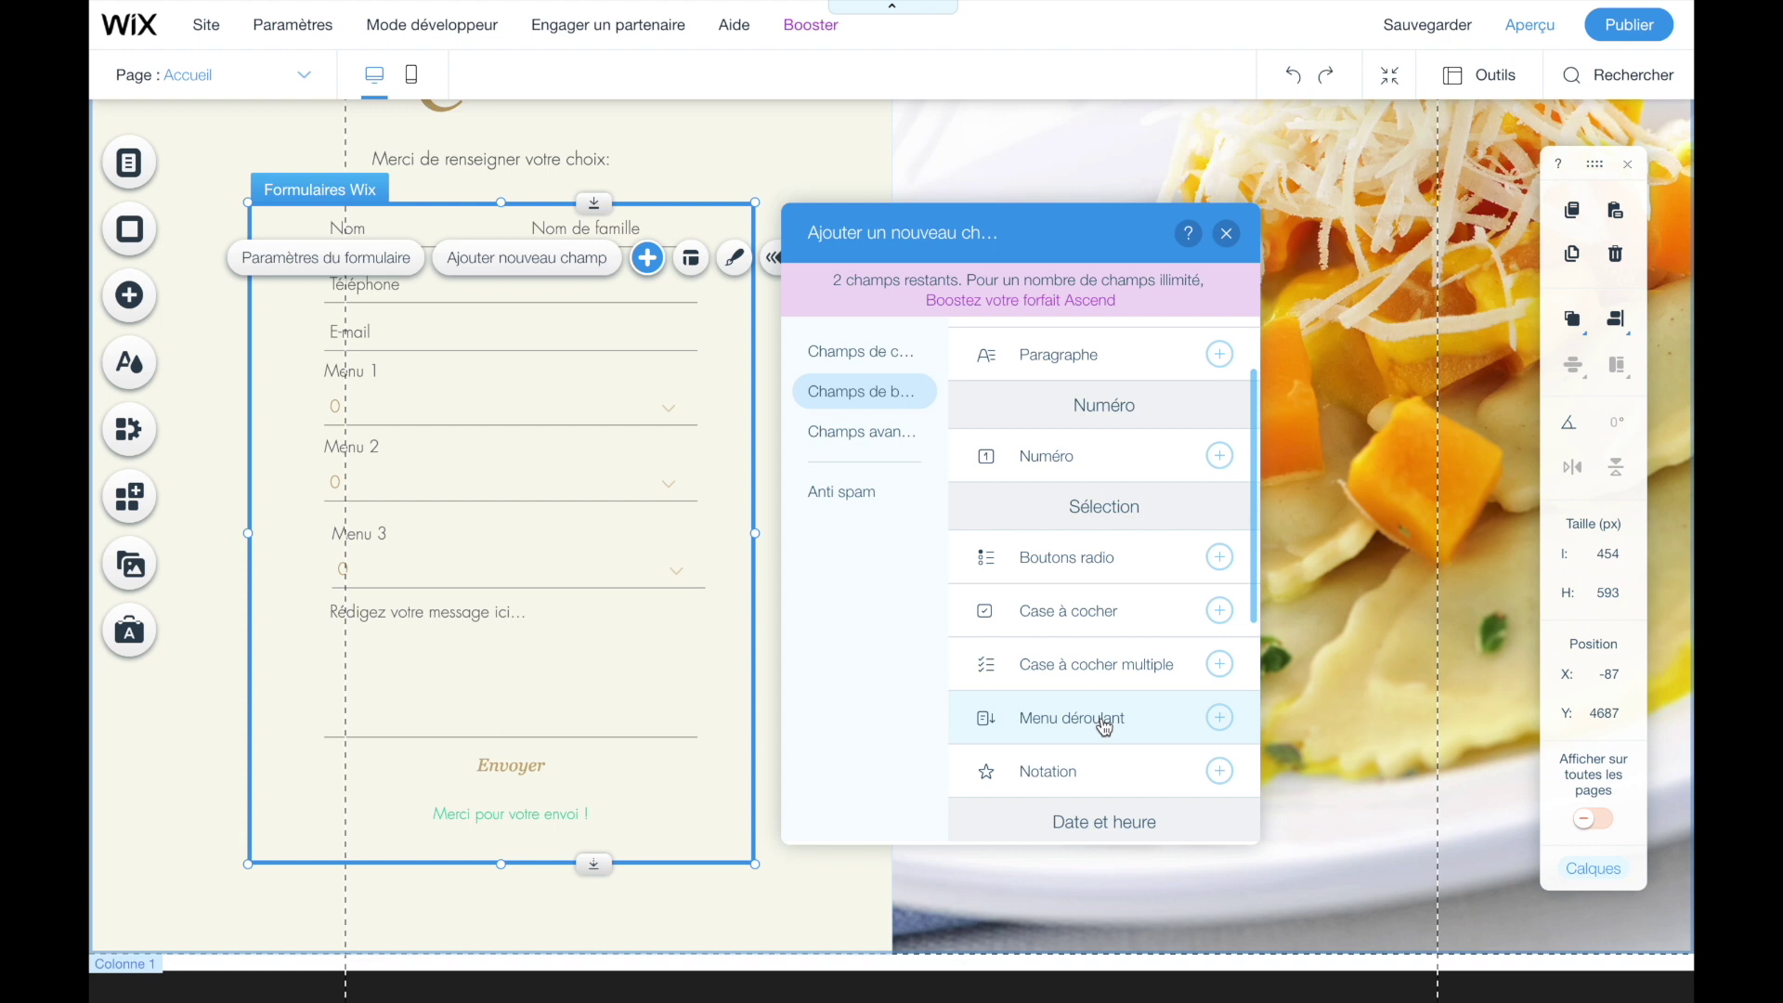
{"action": "left_click", "coordinate": [1105, 722]}
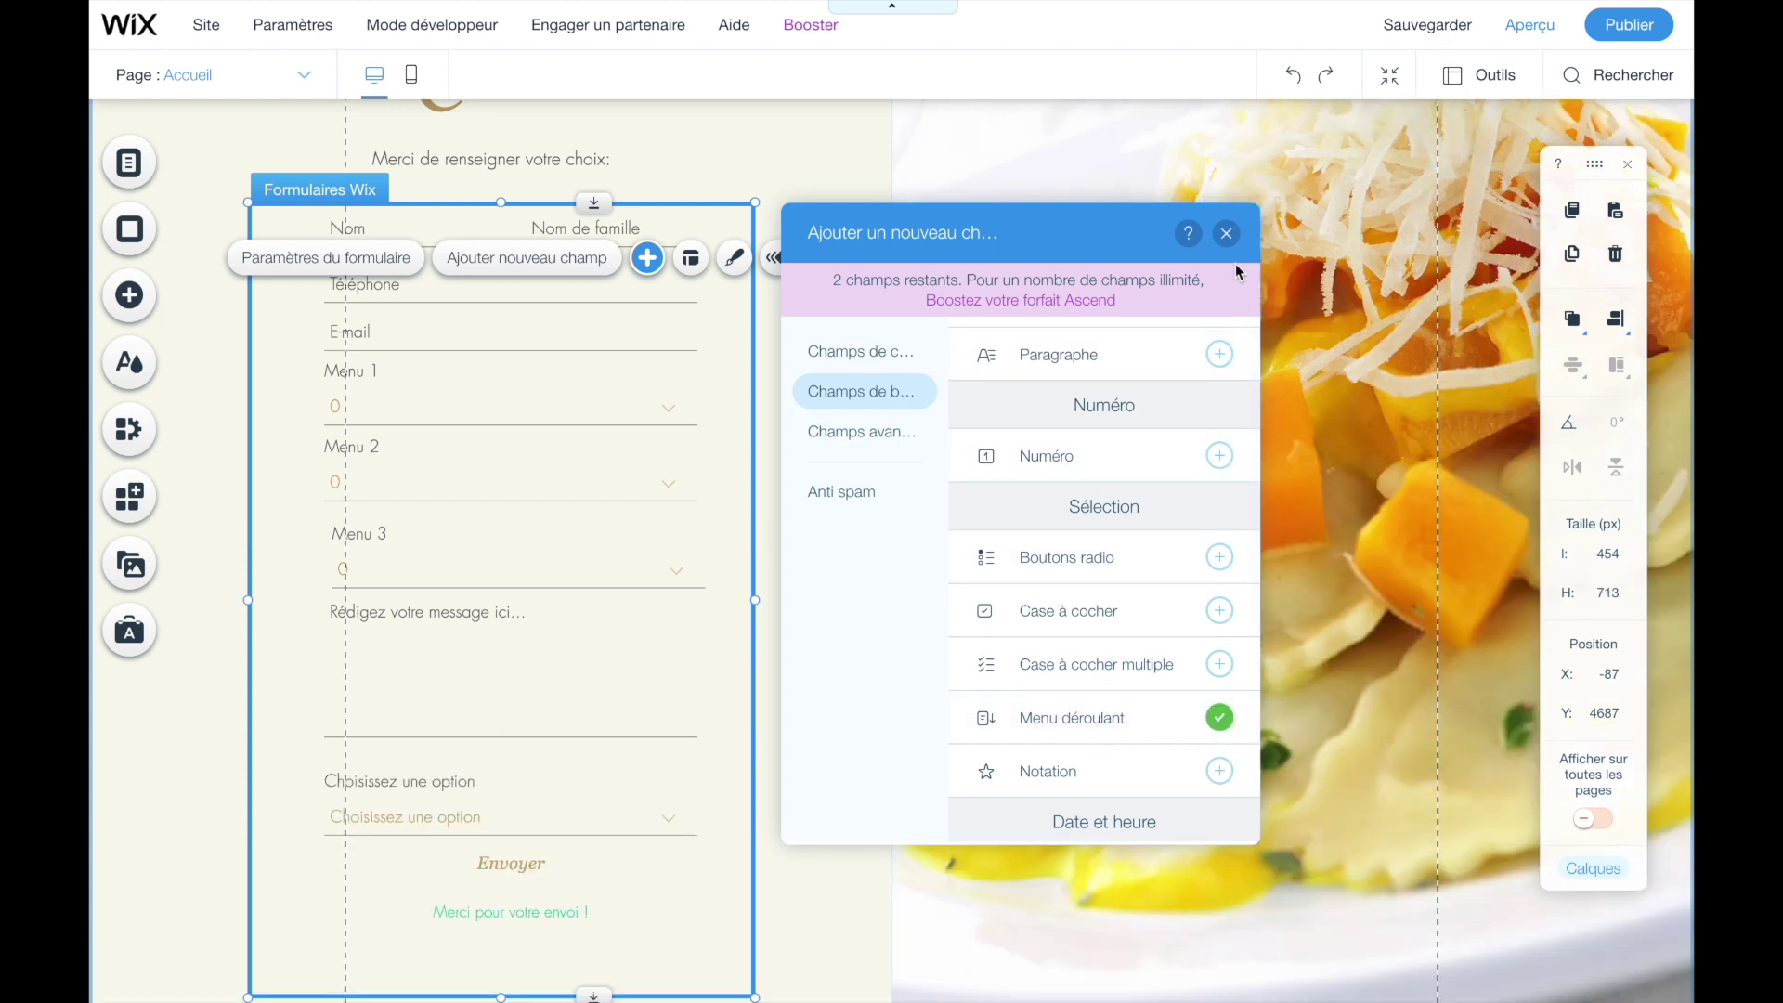
{"action": "left_click", "coordinate": [1226, 233]}
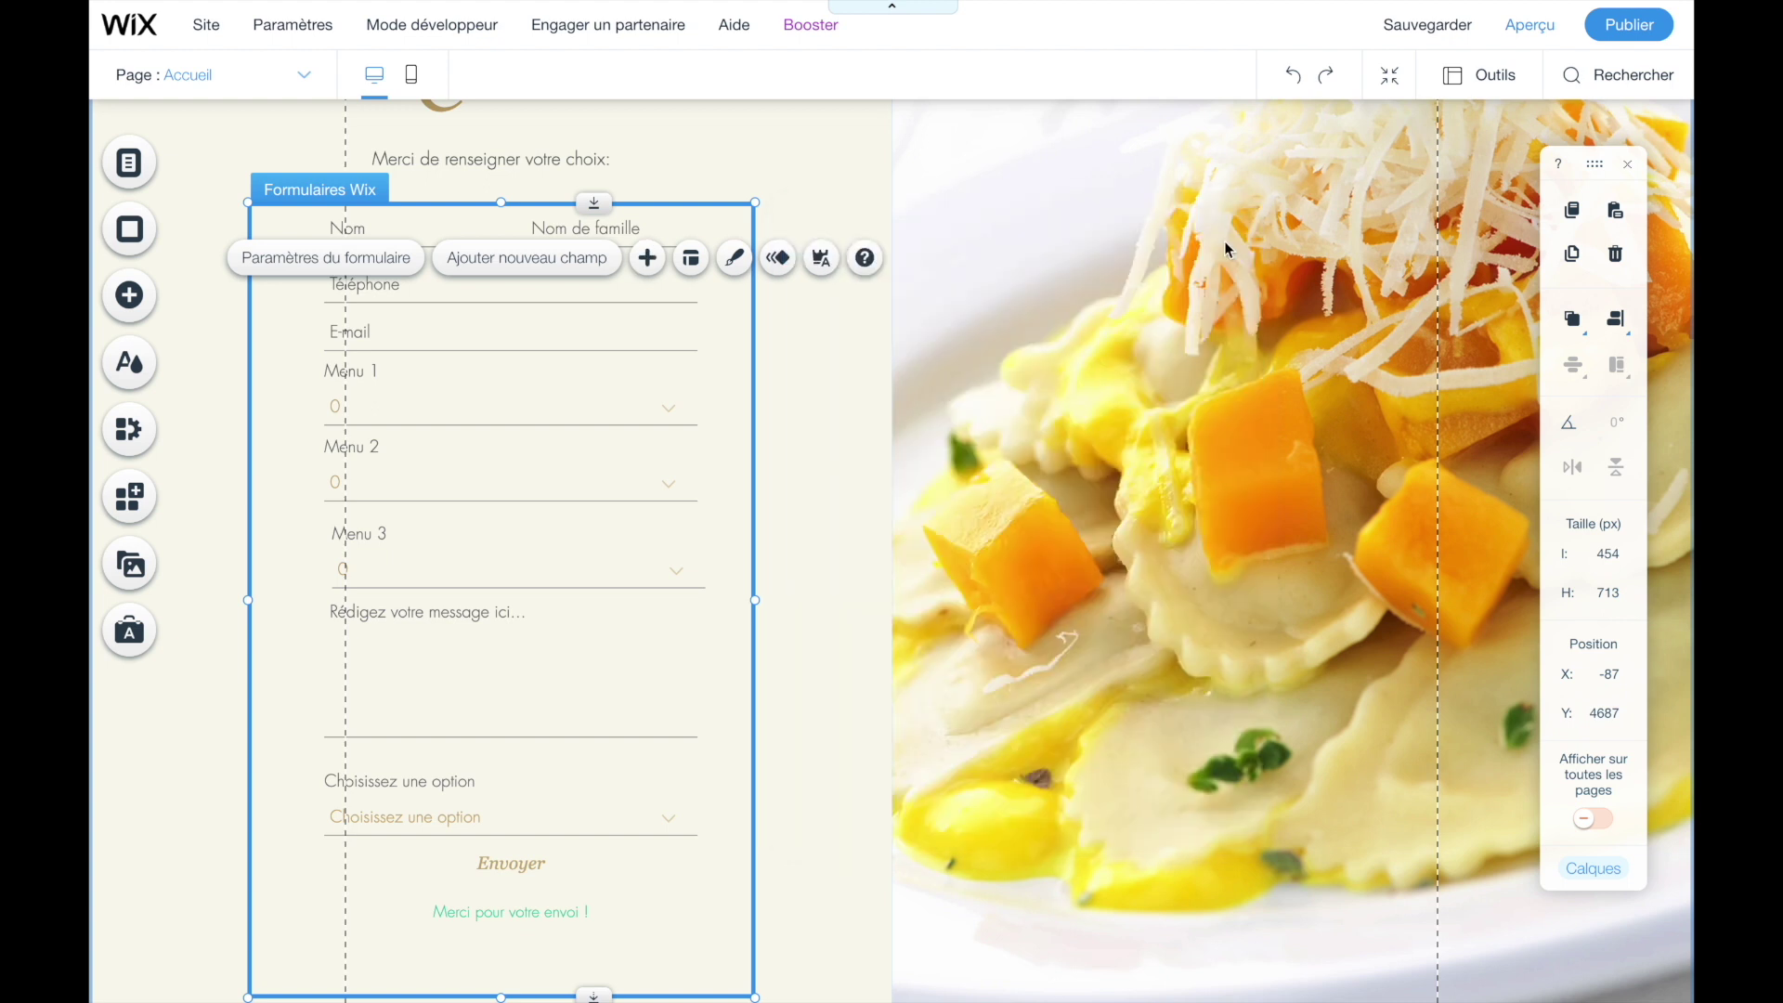
- Title the new dropdown 'Heure de retrait' and mark it required
{"action": "left_click", "coordinate": [417, 819]}
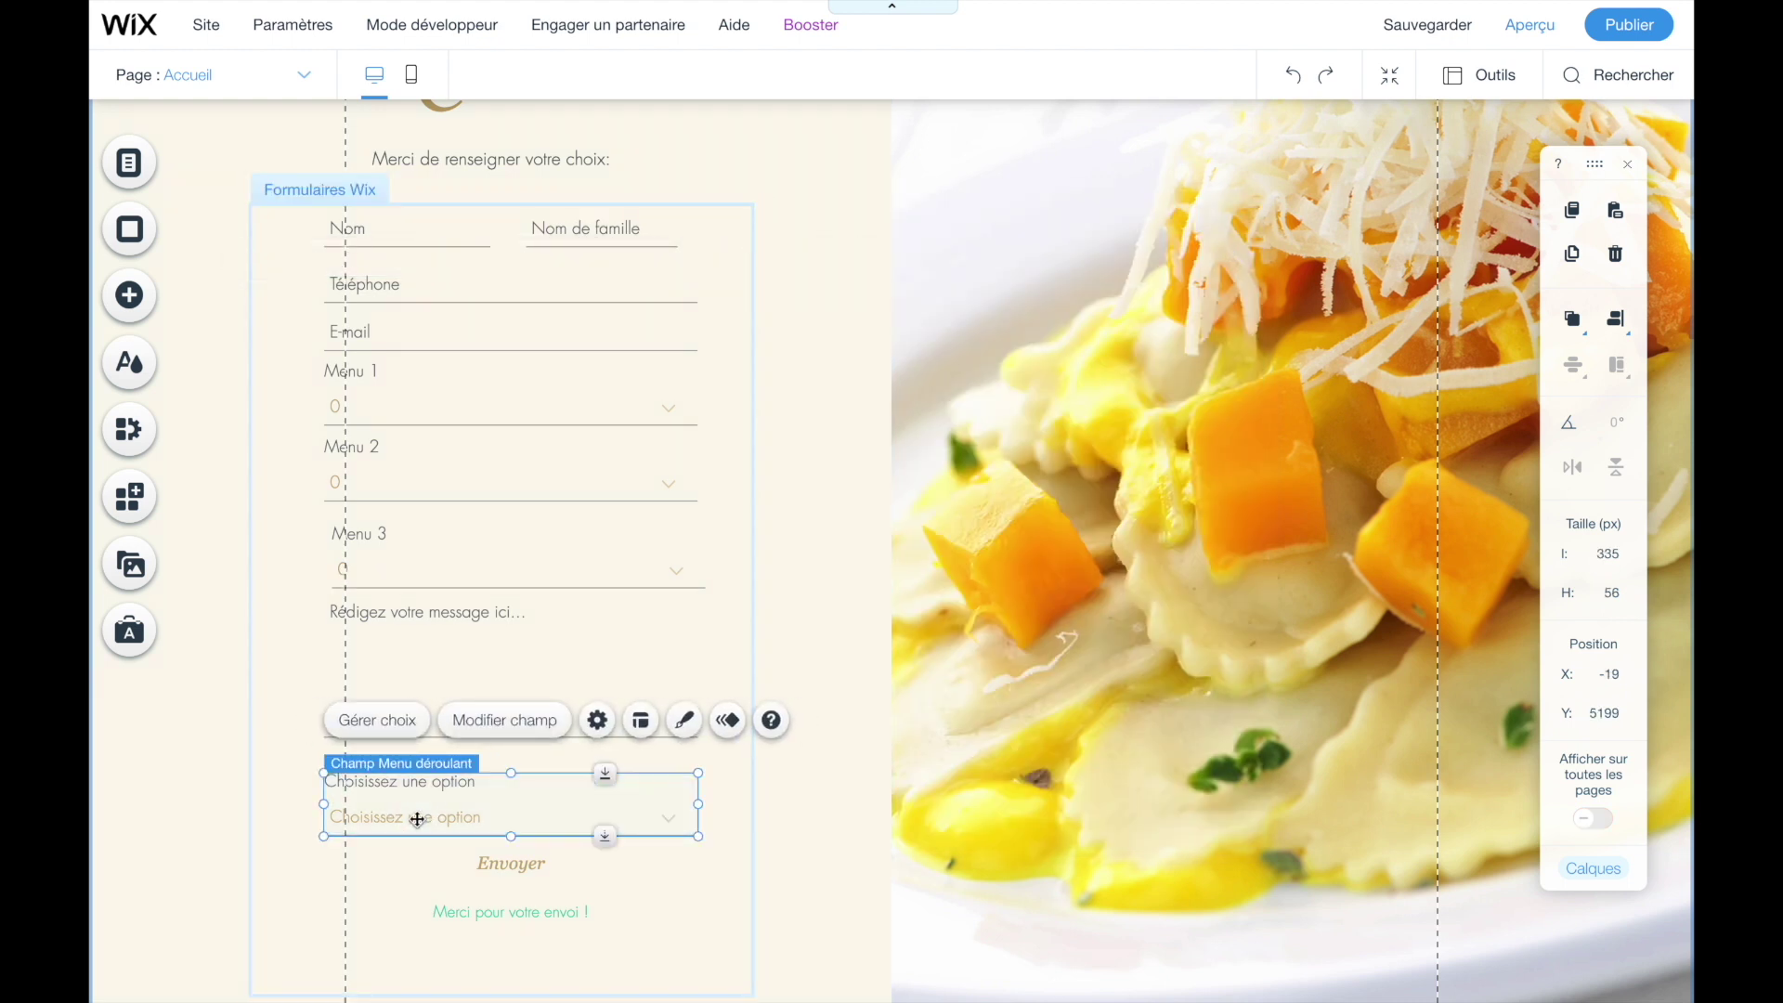
{"action": "left_click", "coordinate": [492, 721]}
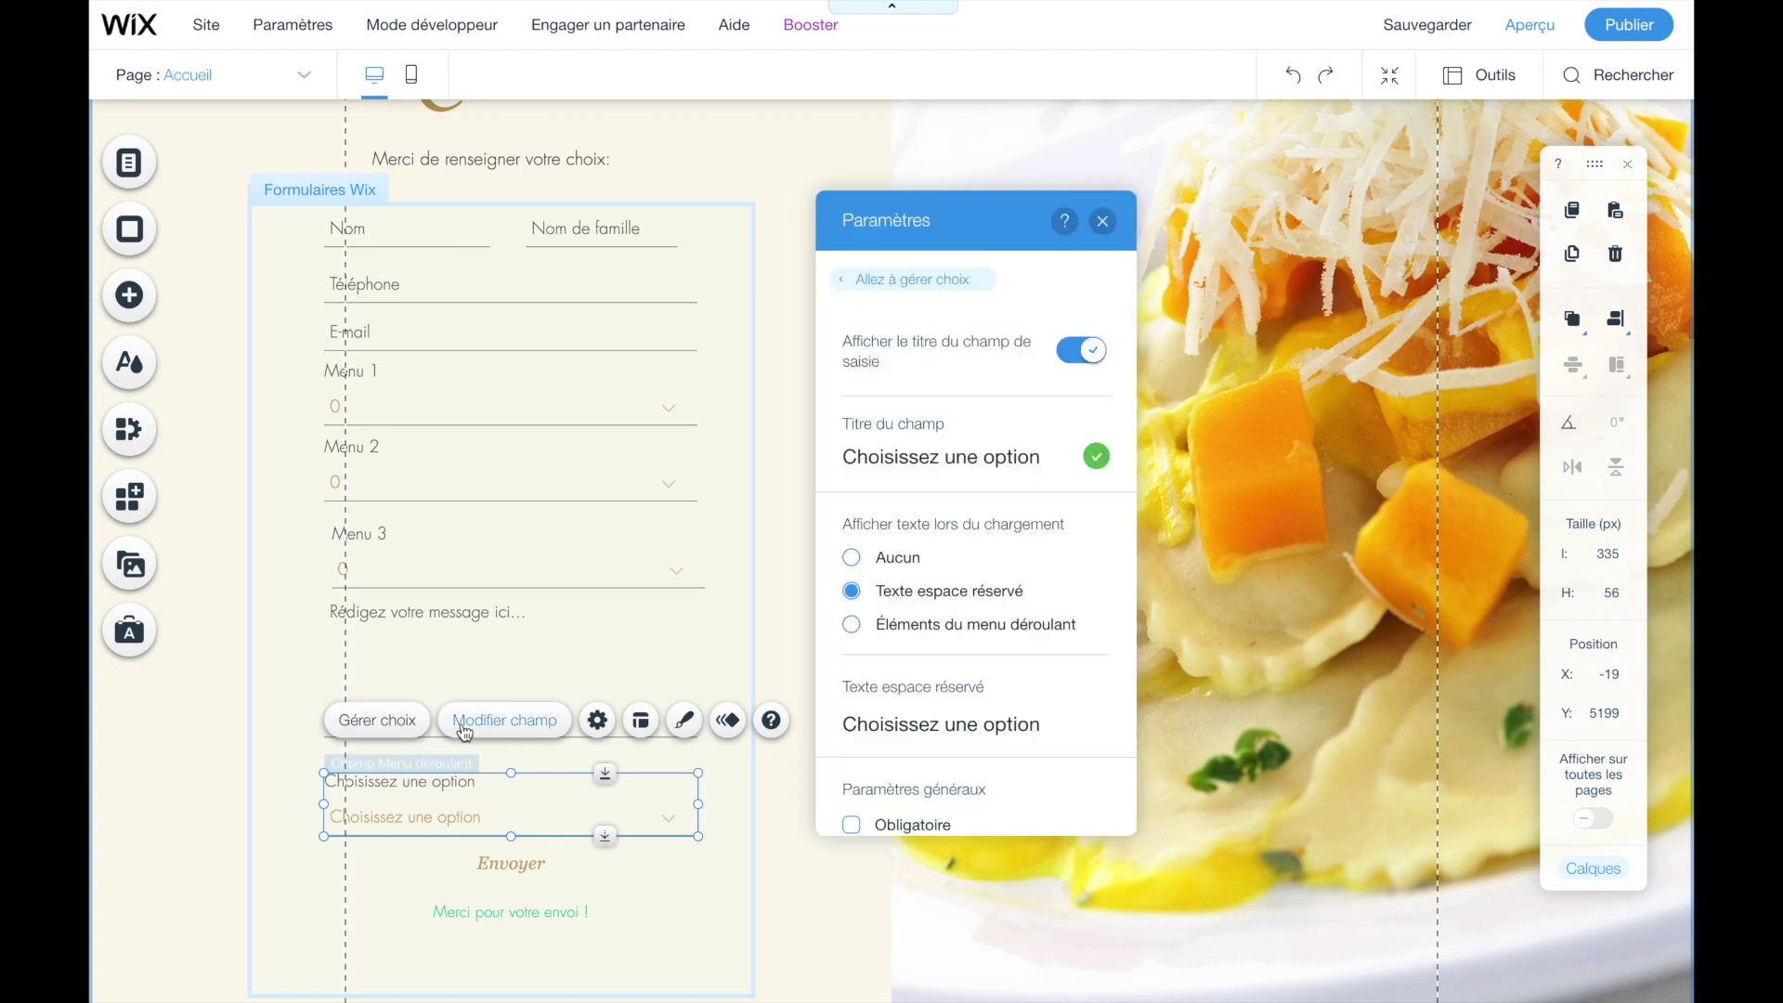
{"action": "left_click", "coordinate": [941, 455]}
{"action": "key", "text": "BackSpace"}
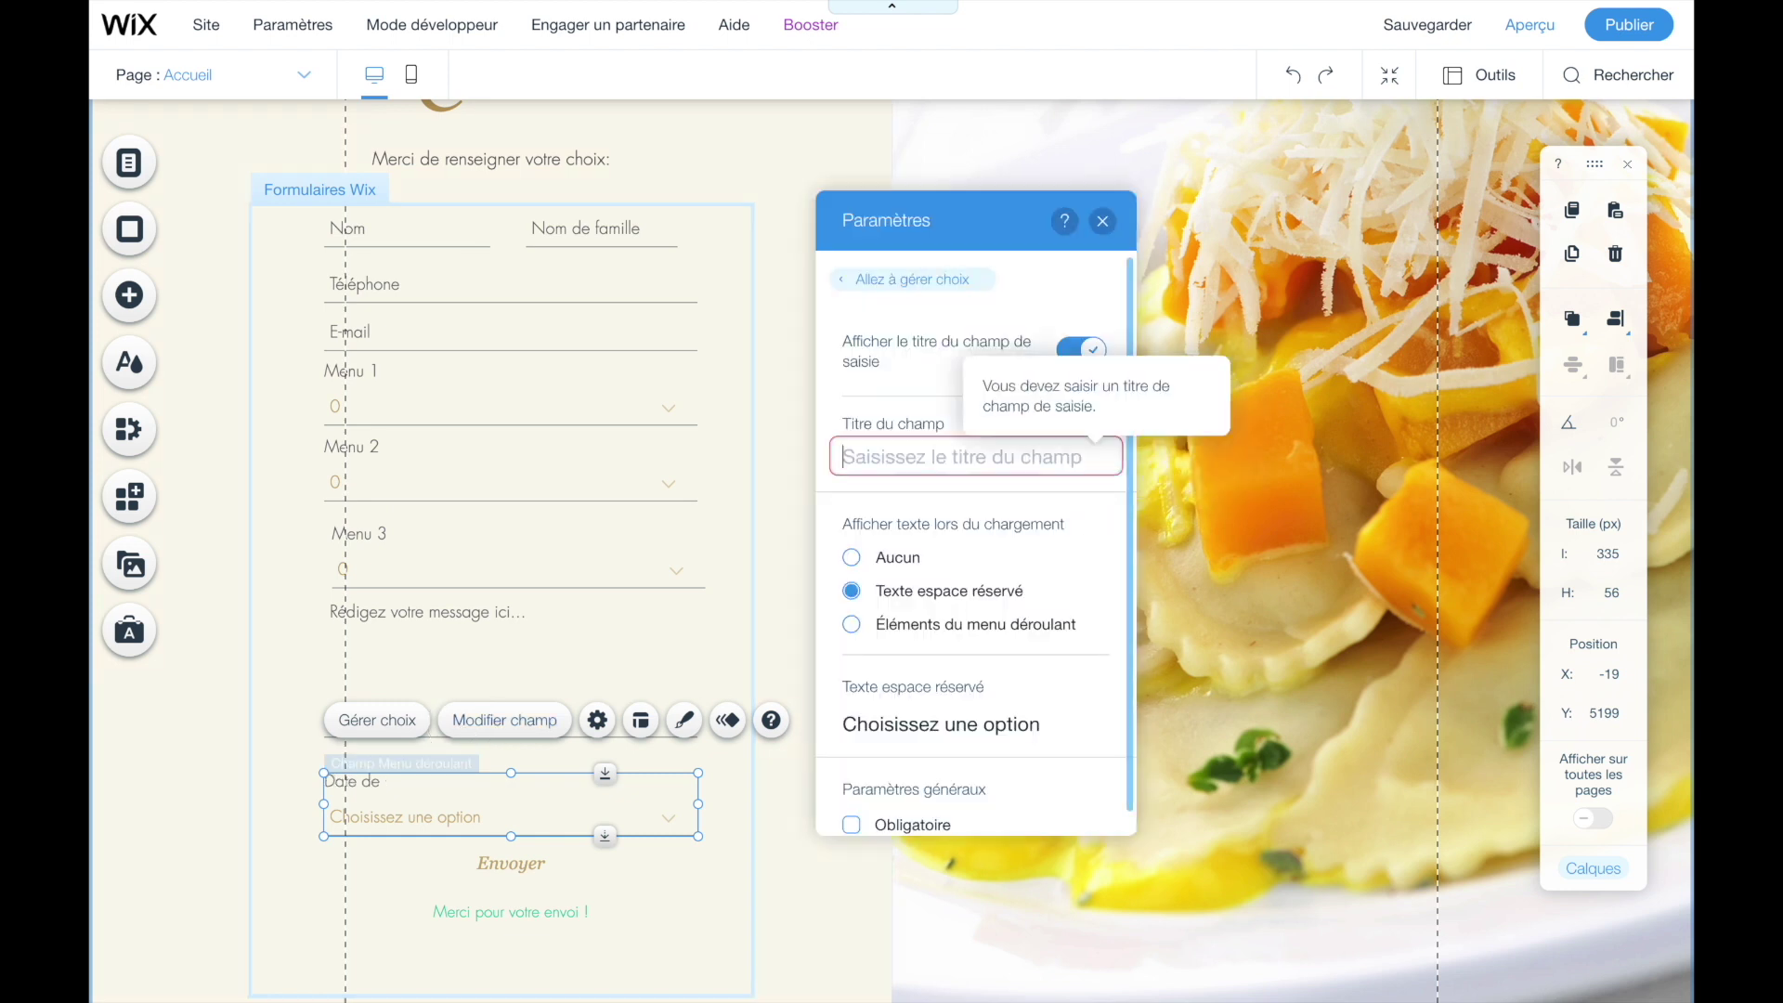
{"action": "type", "text": "Heure de retrait"}
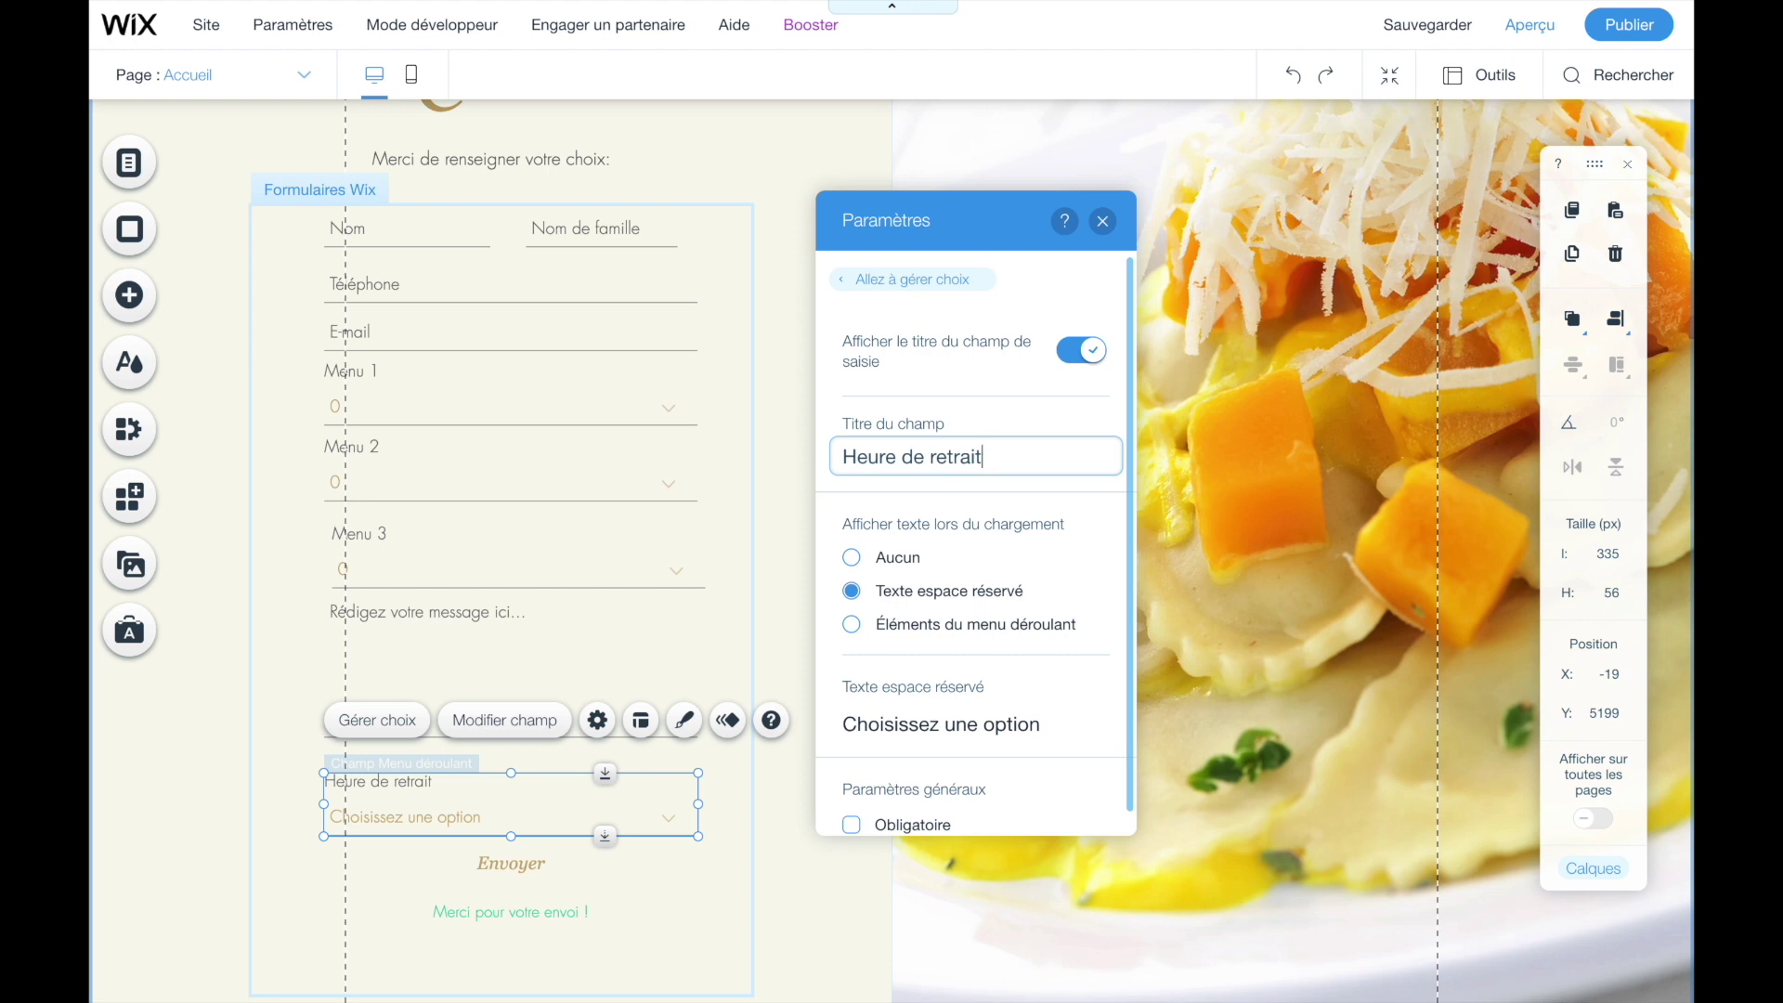
{"action": "scroll", "coordinate": [987, 743], "scroll_direction": "down", "scroll_amount": 1}
{"action": "left_click", "coordinate": [852, 806]}
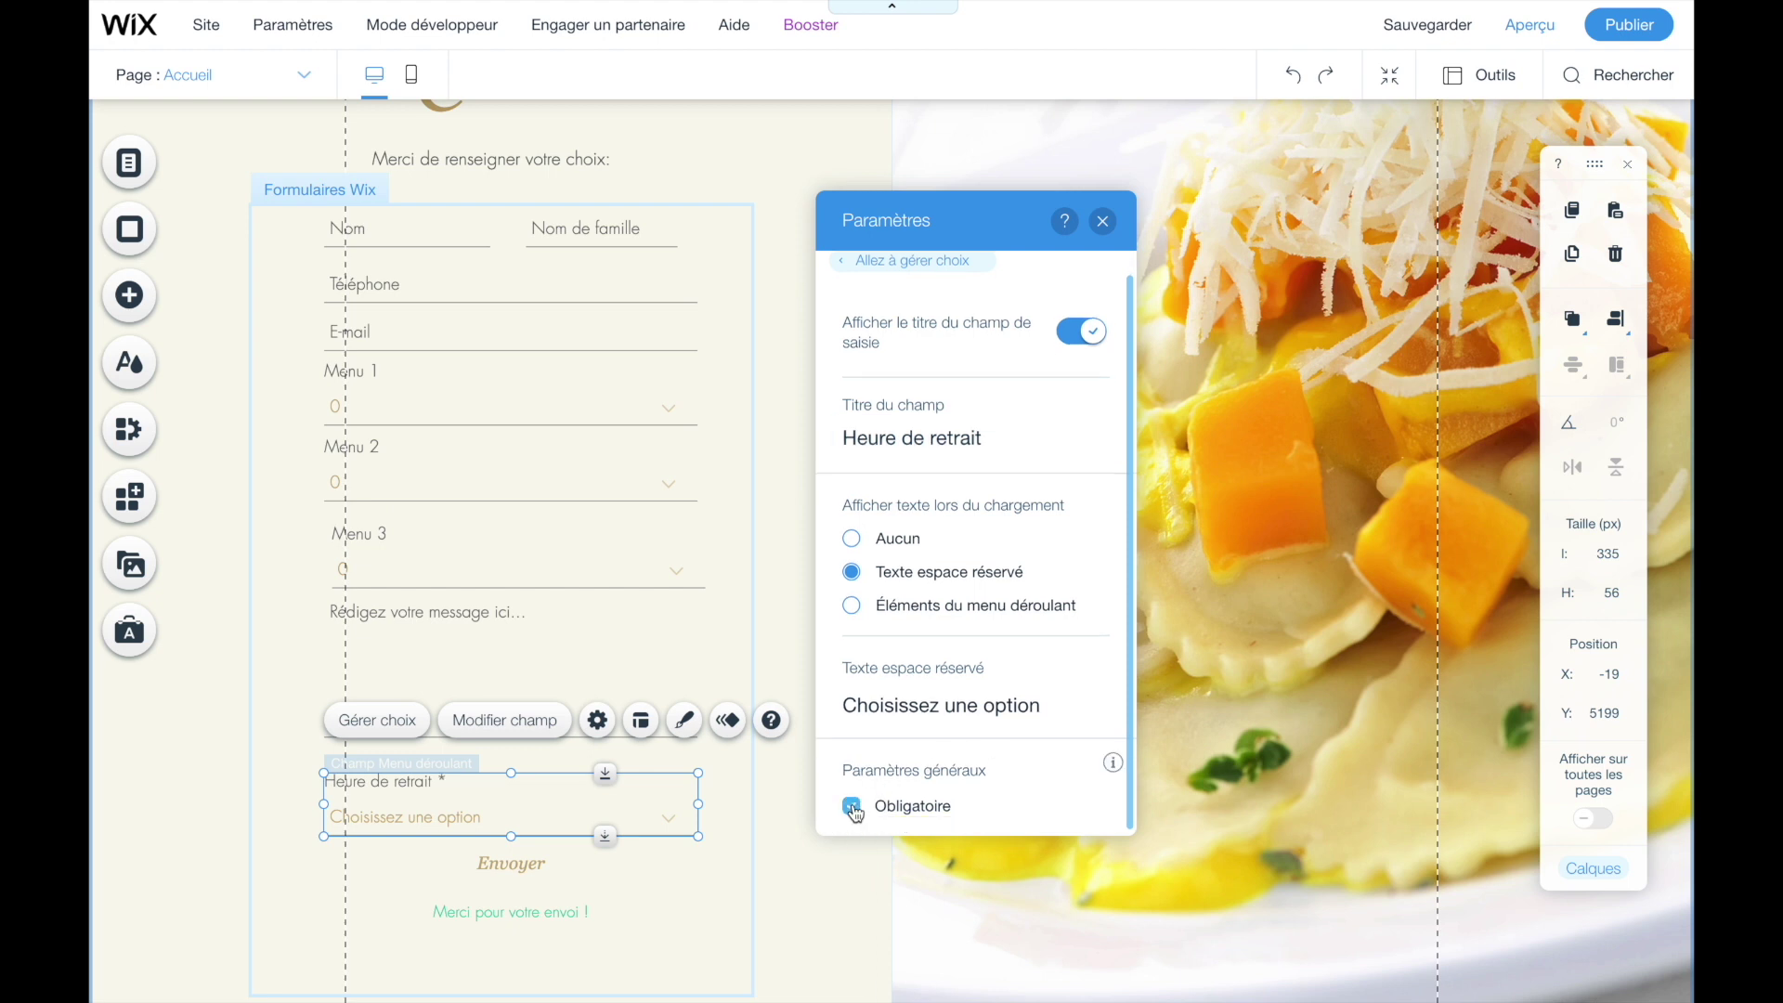
{"action": "left_click", "coordinate": [1103, 221]}
- Start the pickup-time choices with '12:' in the first choice, then preview the site
{"action": "left_click", "coordinate": [383, 718]}
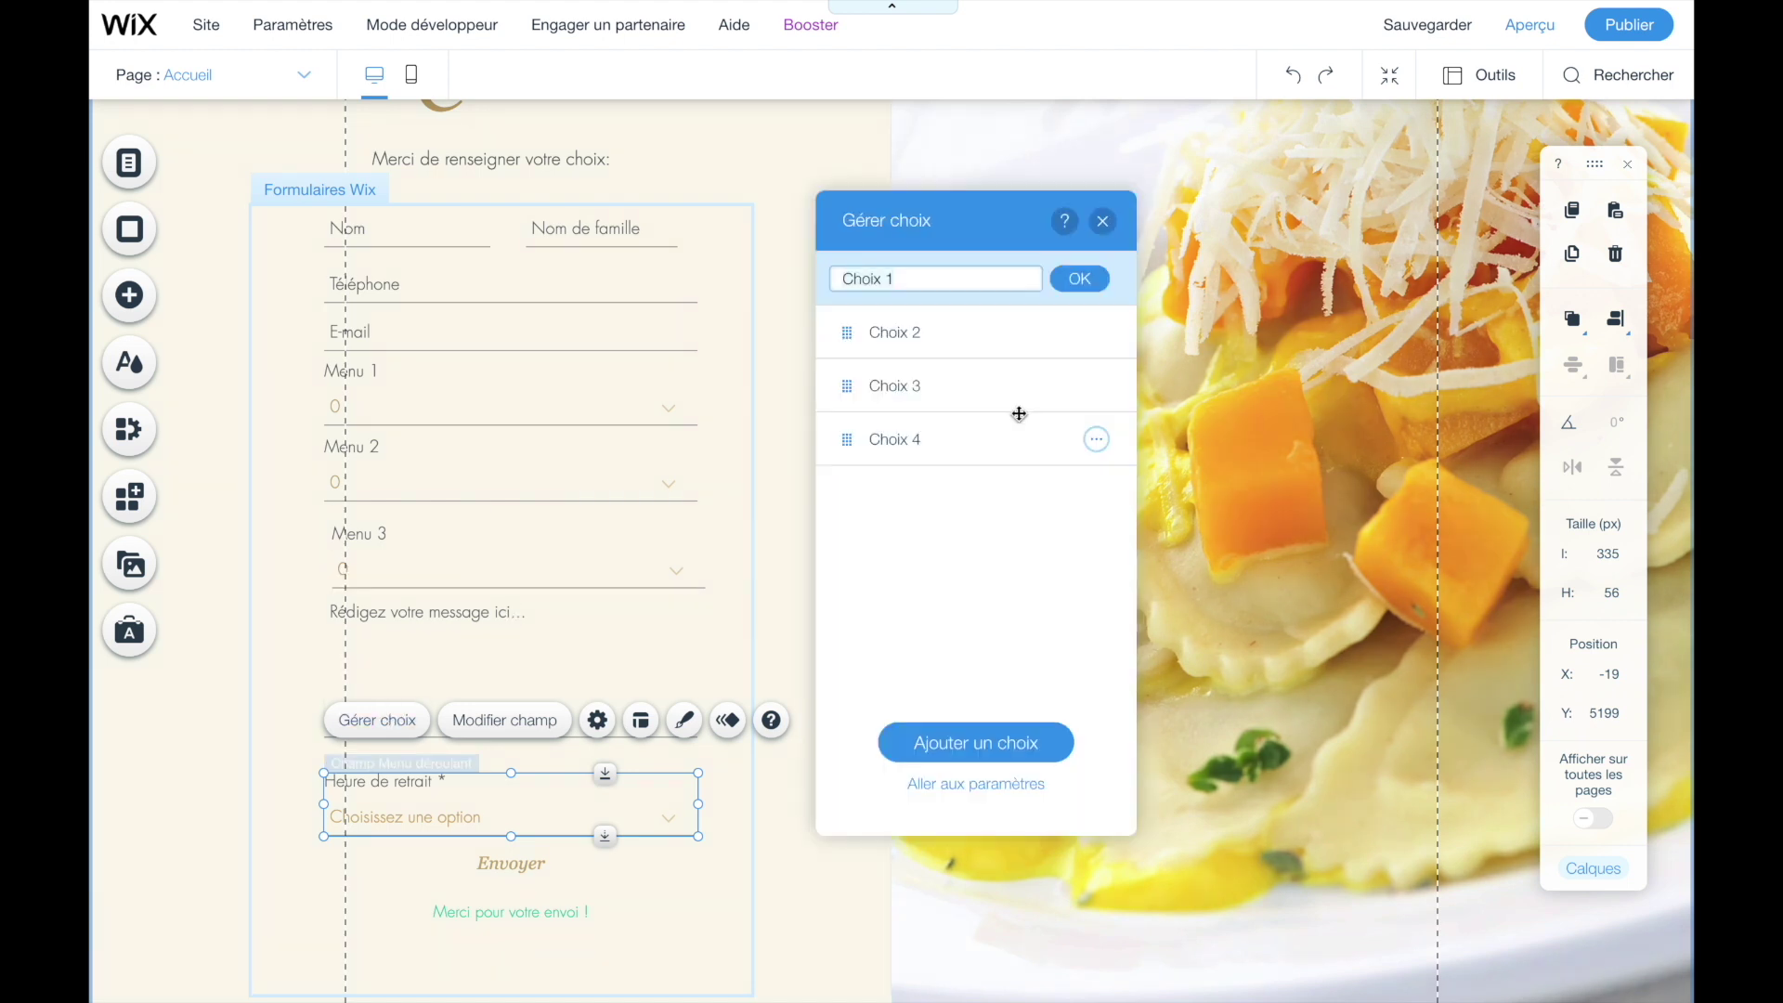
{"action": "type", "text": "12:00 - 13:00"}
{"action": "left_click", "coordinate": [1170, 390]}
{"action": "left_click", "coordinate": [1532, 26]}
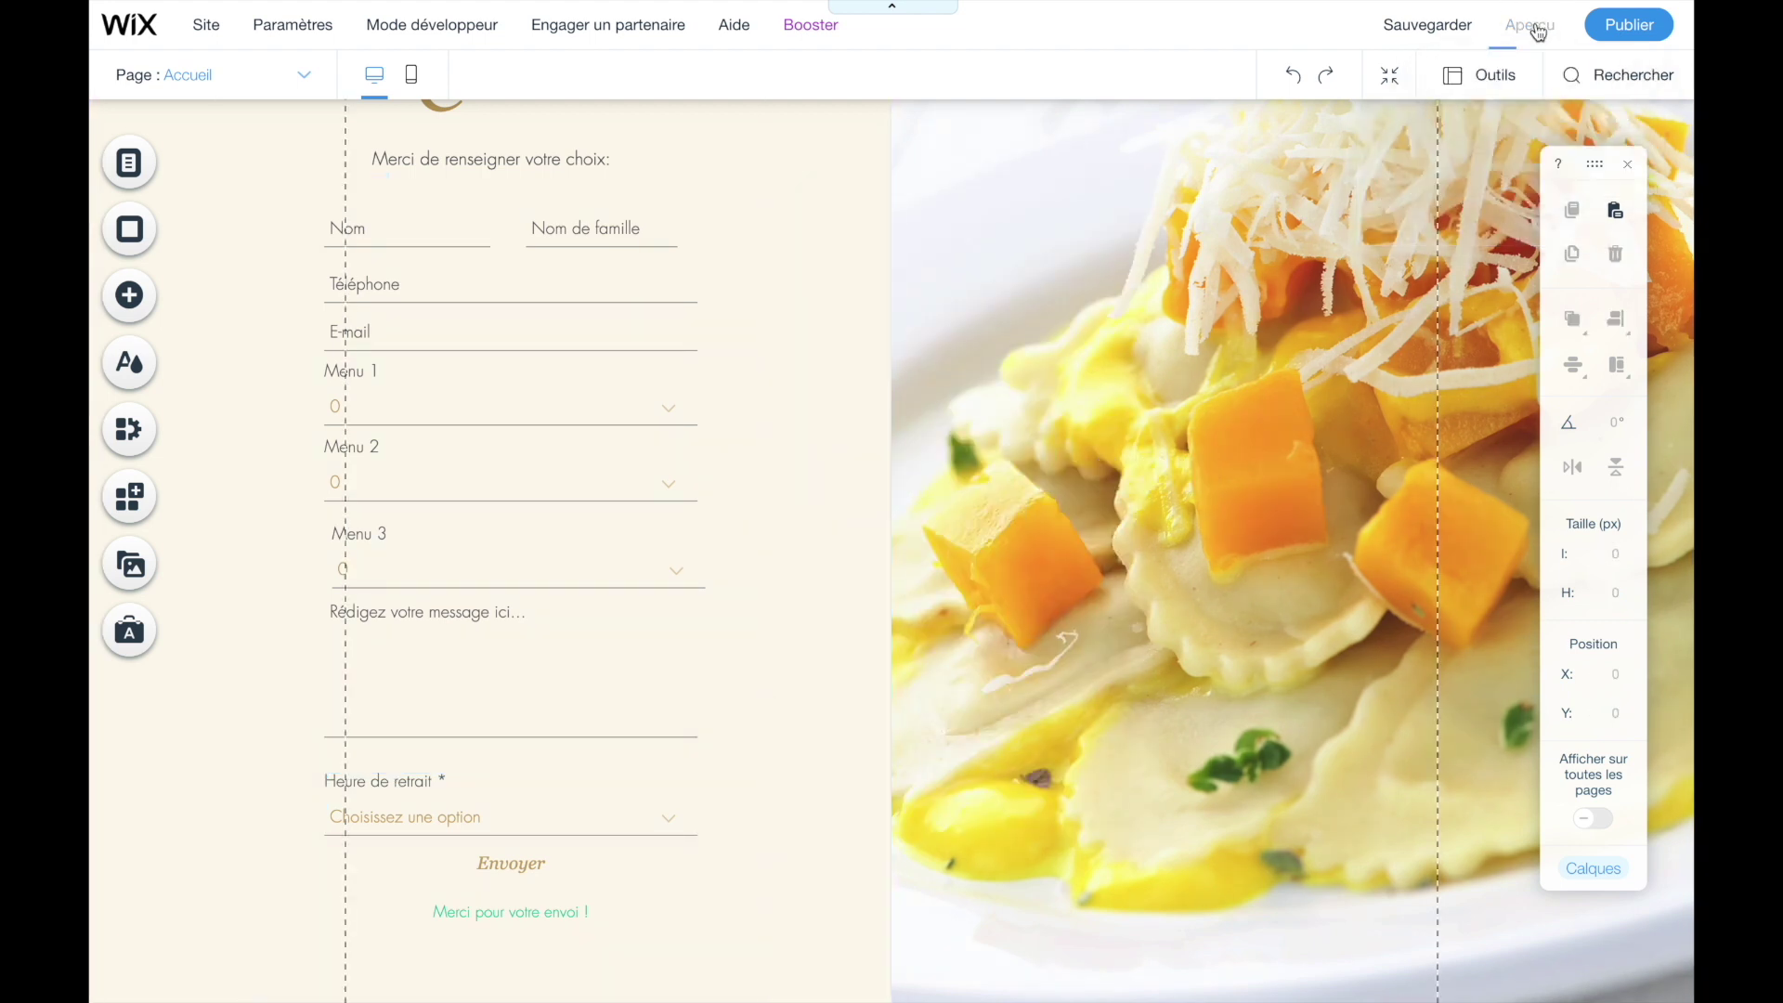
{"action": "left_click", "coordinate": [468, 824]}
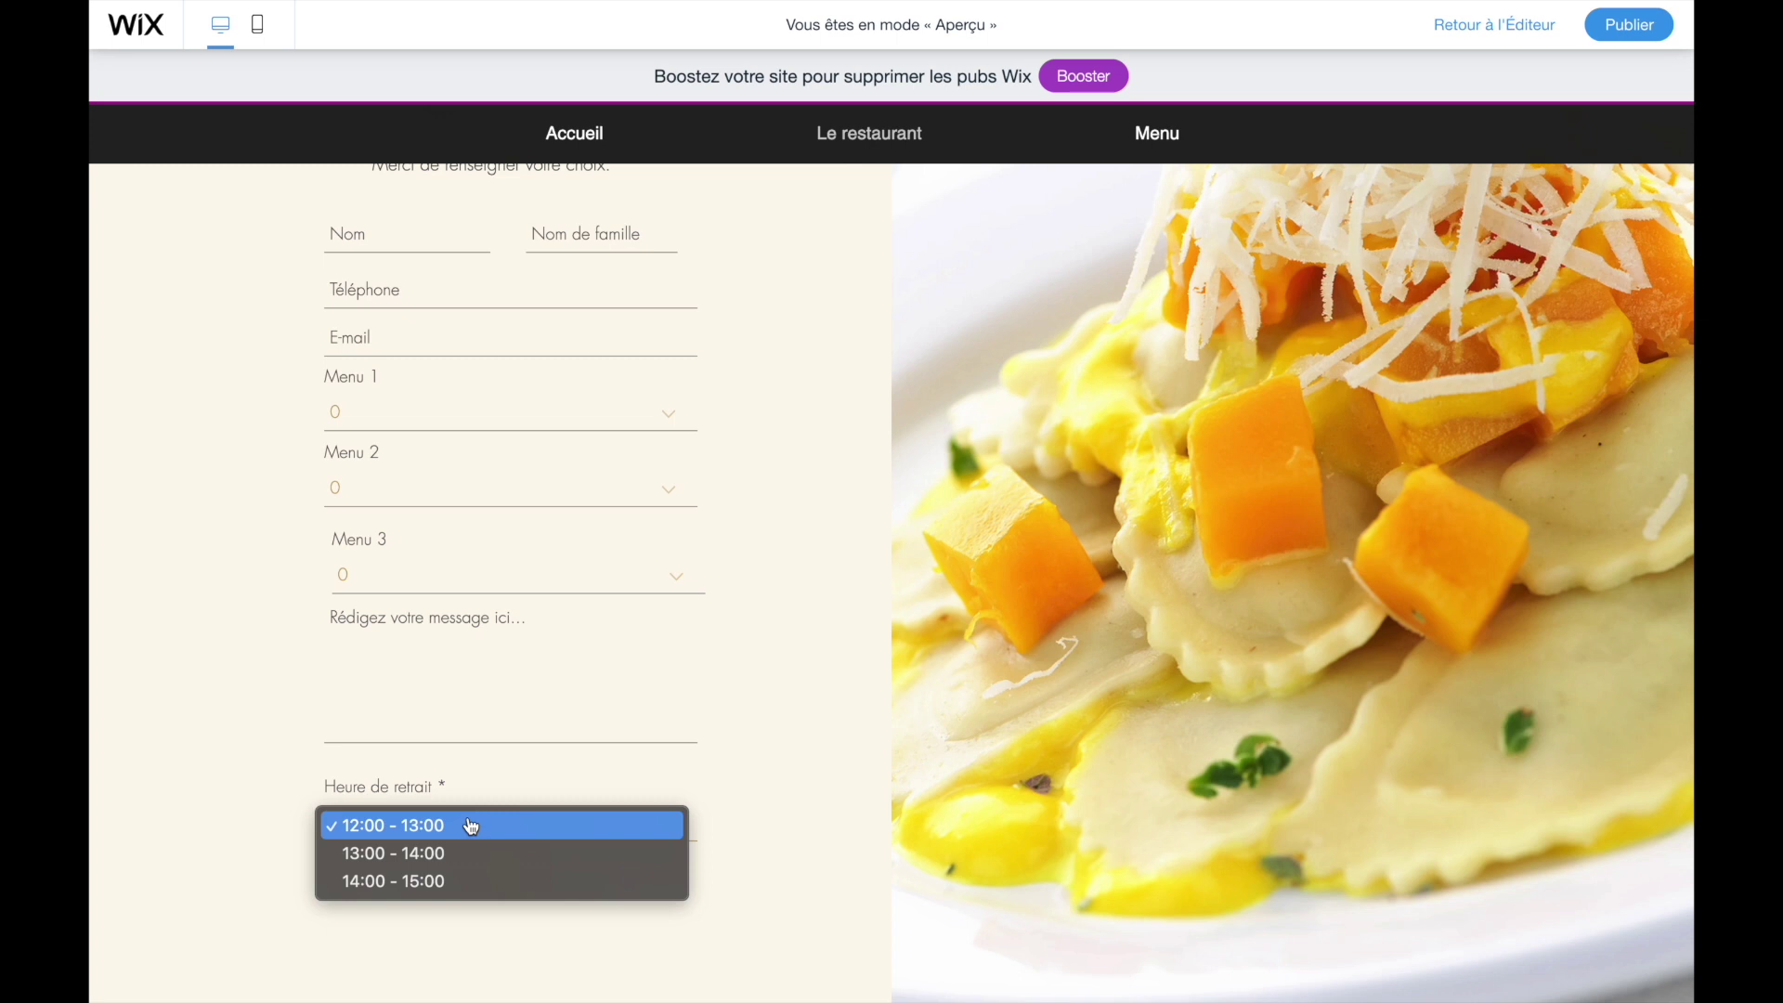
{"action": "left_click", "coordinate": [484, 863]}
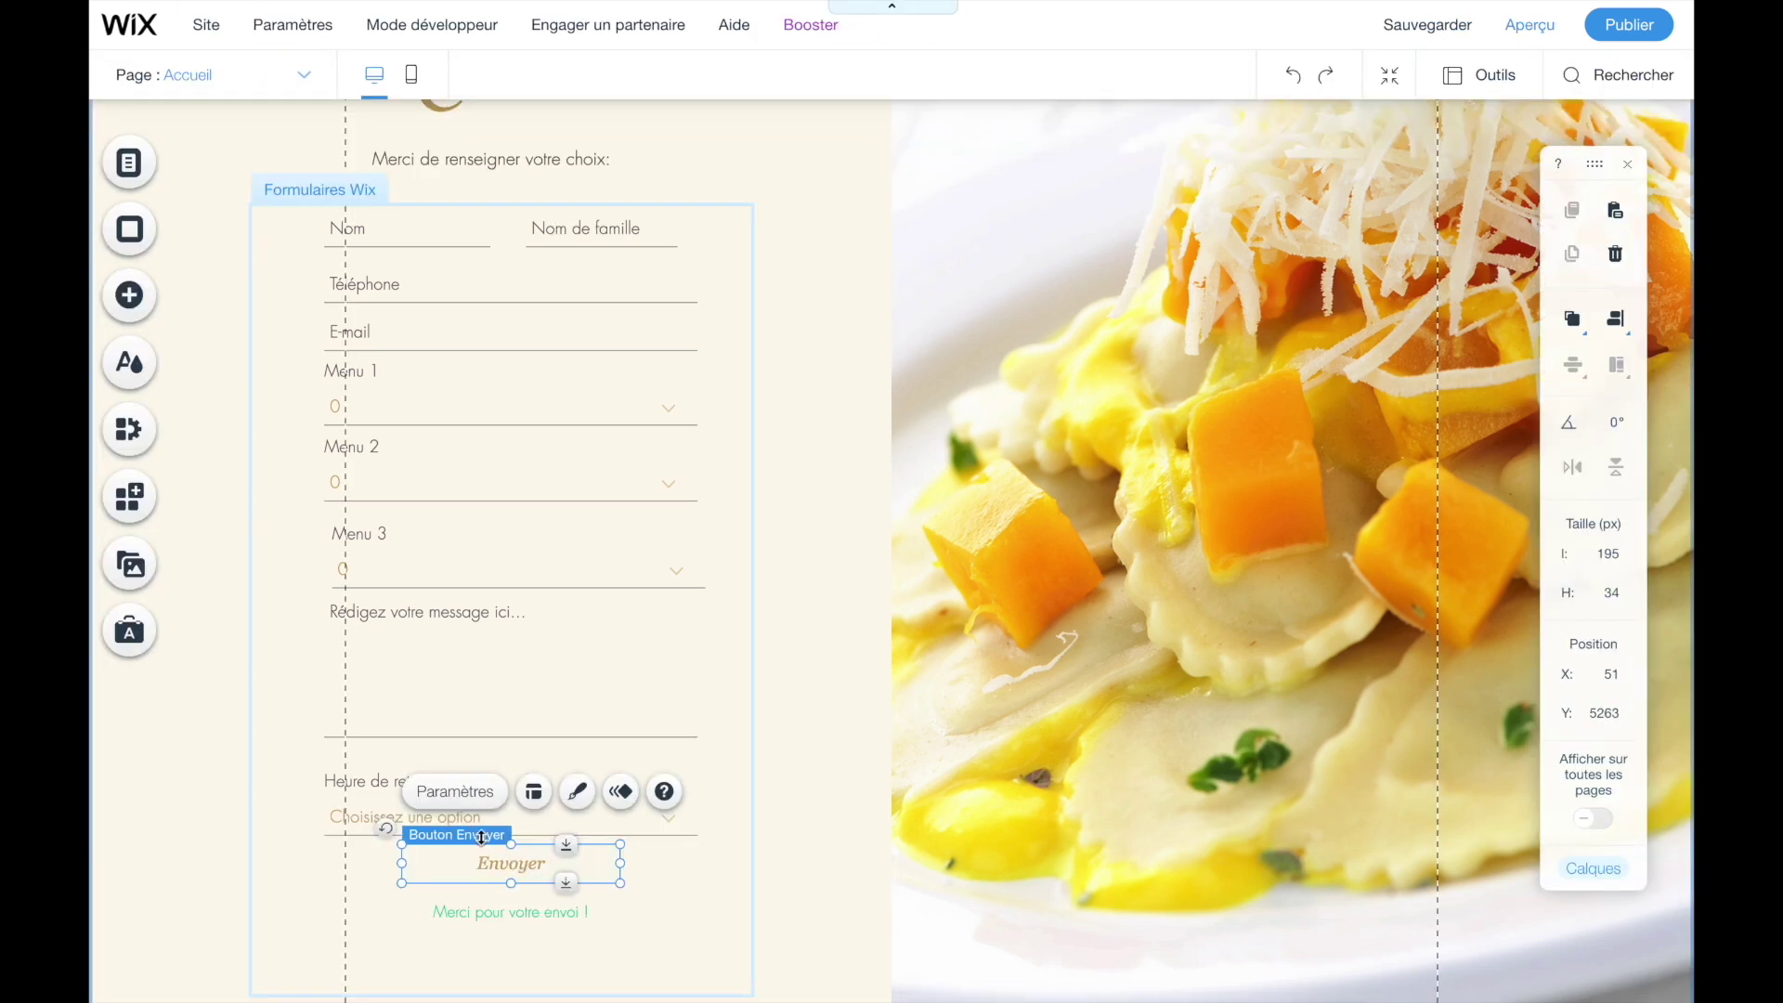
- Change the submit button to 'Passer ma commande' and the confirmation to 'Merci pour votre commande !'
{"action": "left_click", "coordinate": [453, 801]}
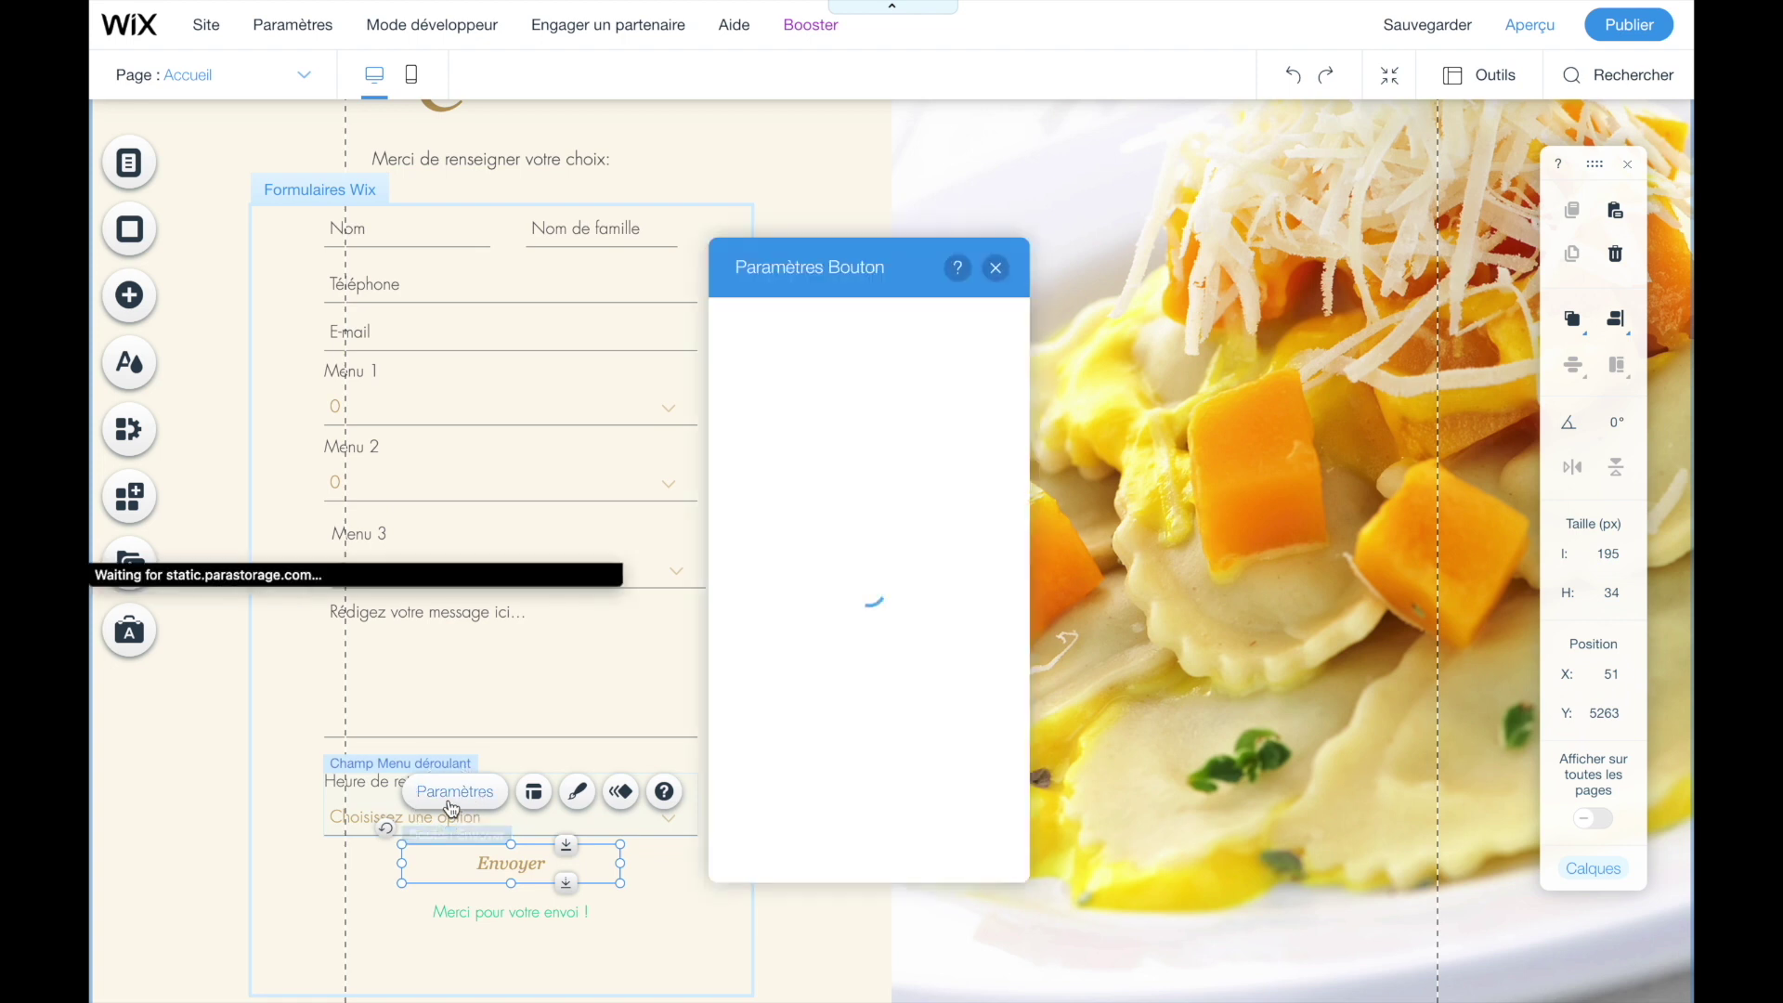
{"action": "type", "text": "Passer"}
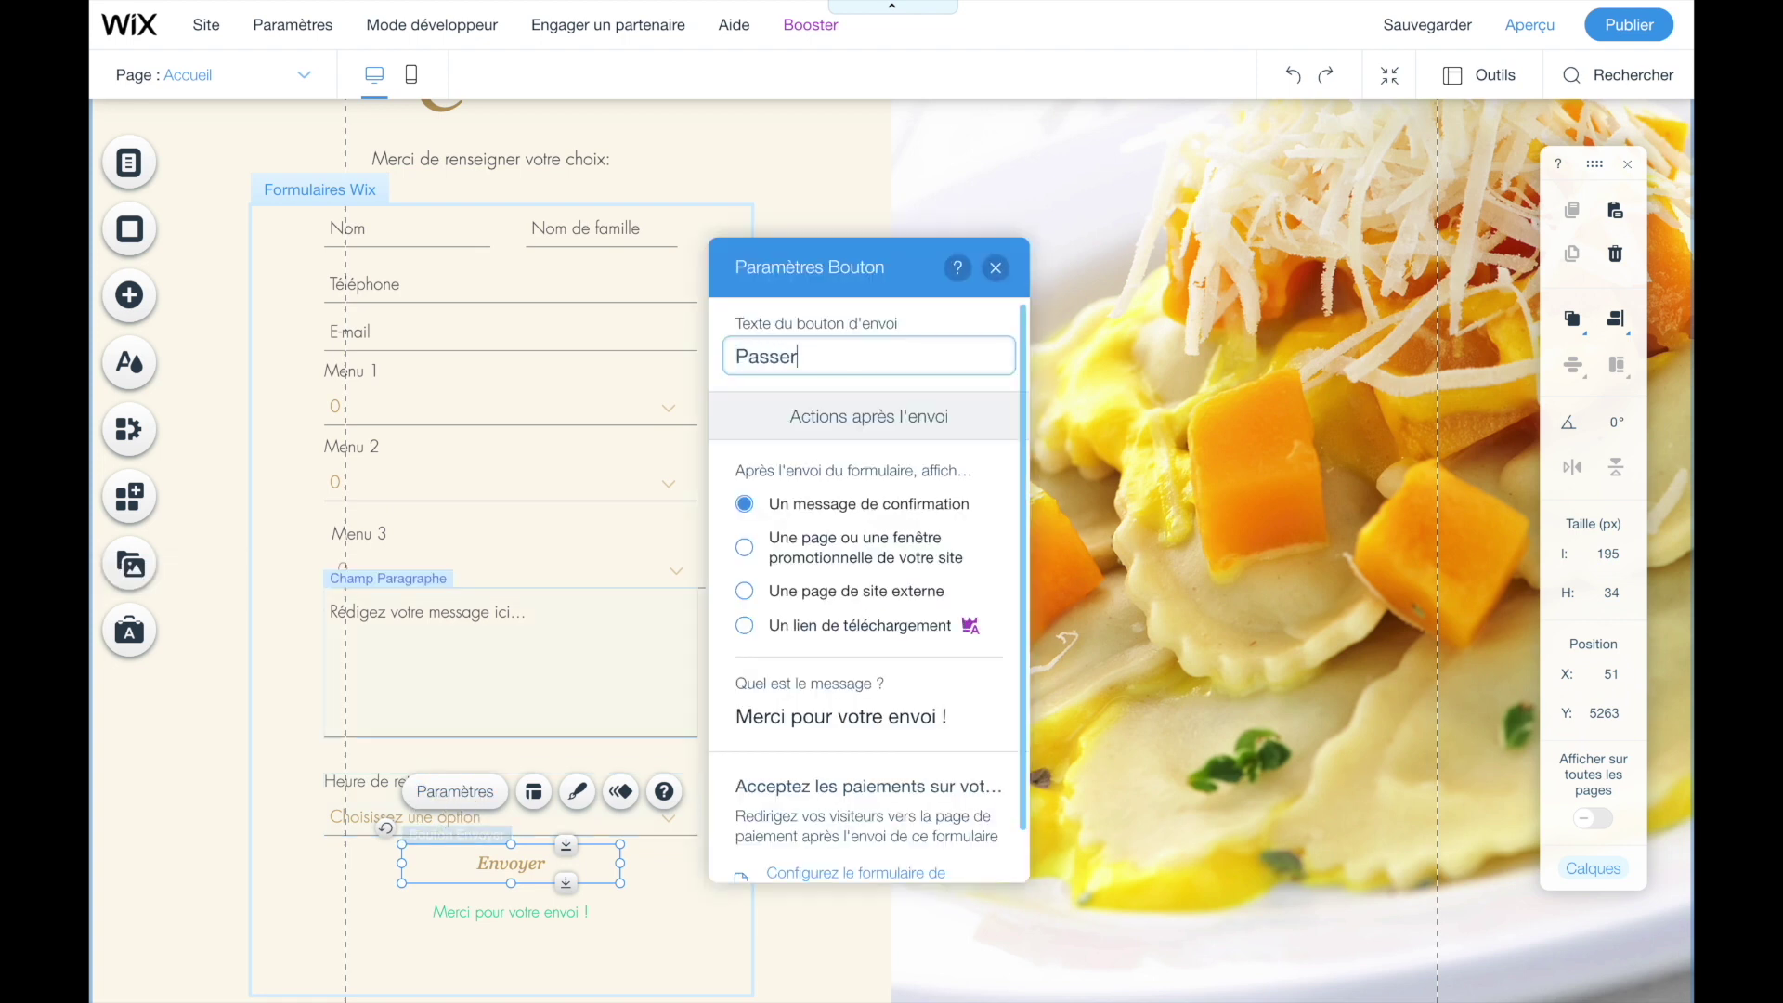
{"action": "type", "text": " ma commande"}
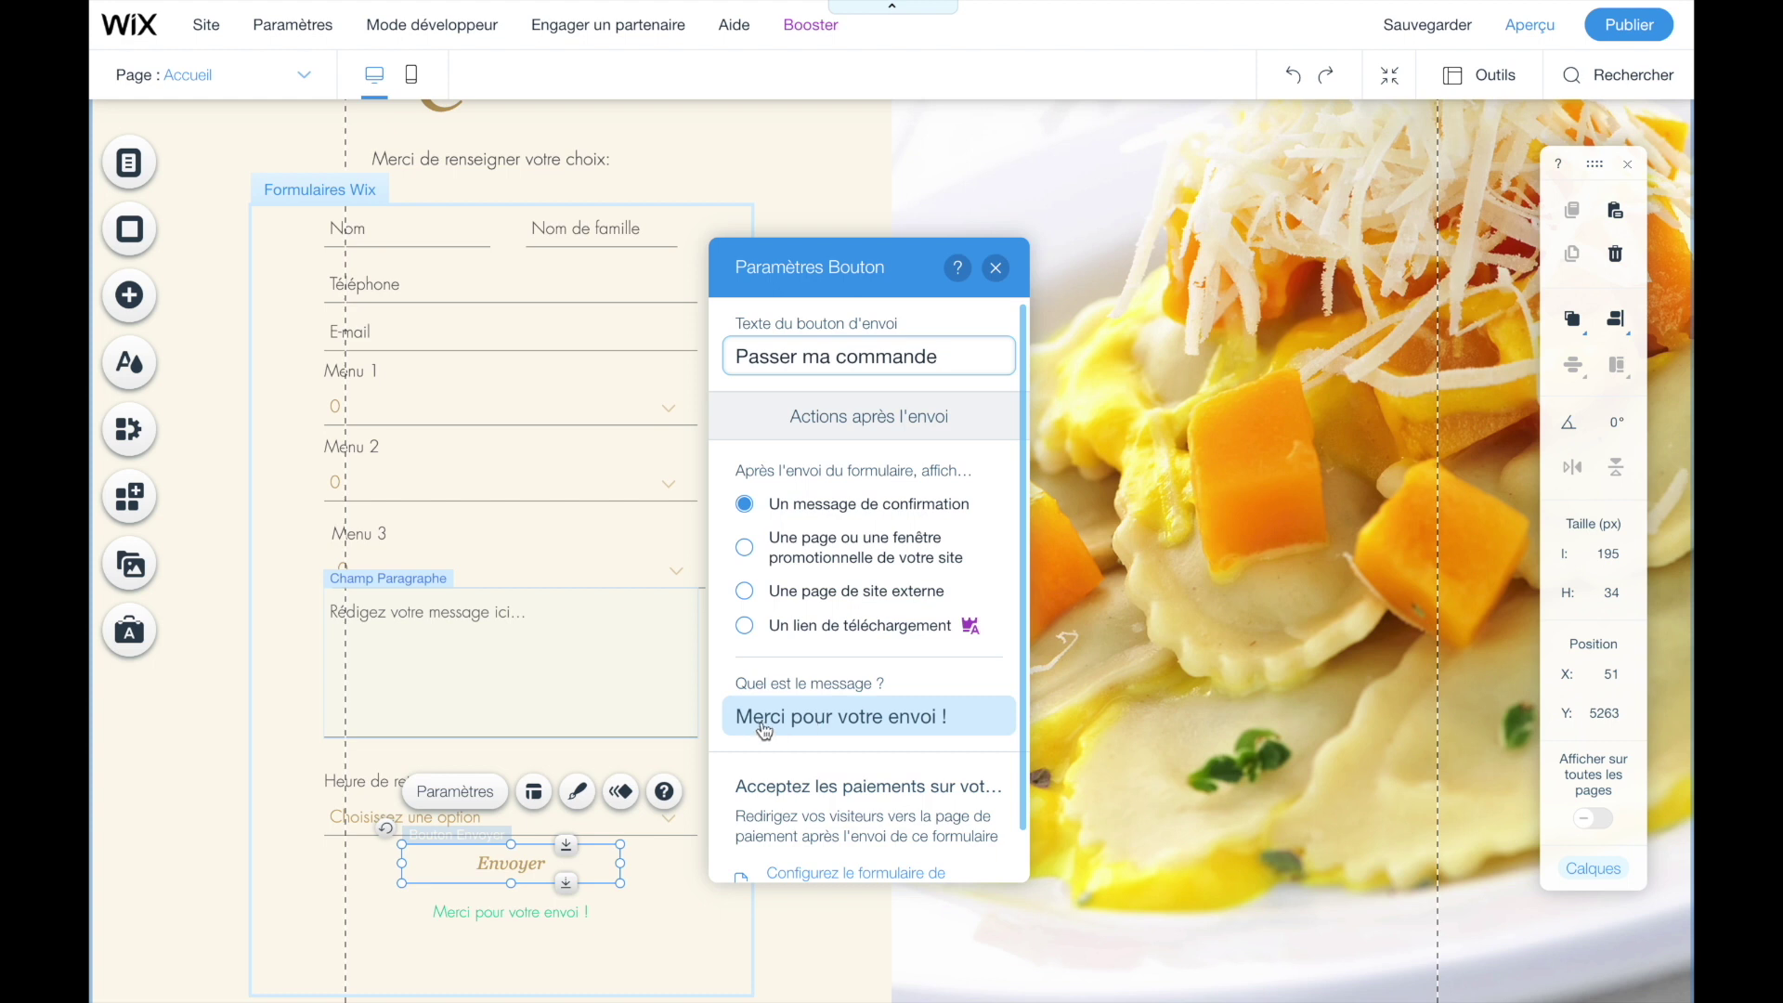
{"action": "left_click", "coordinate": [918, 734]}
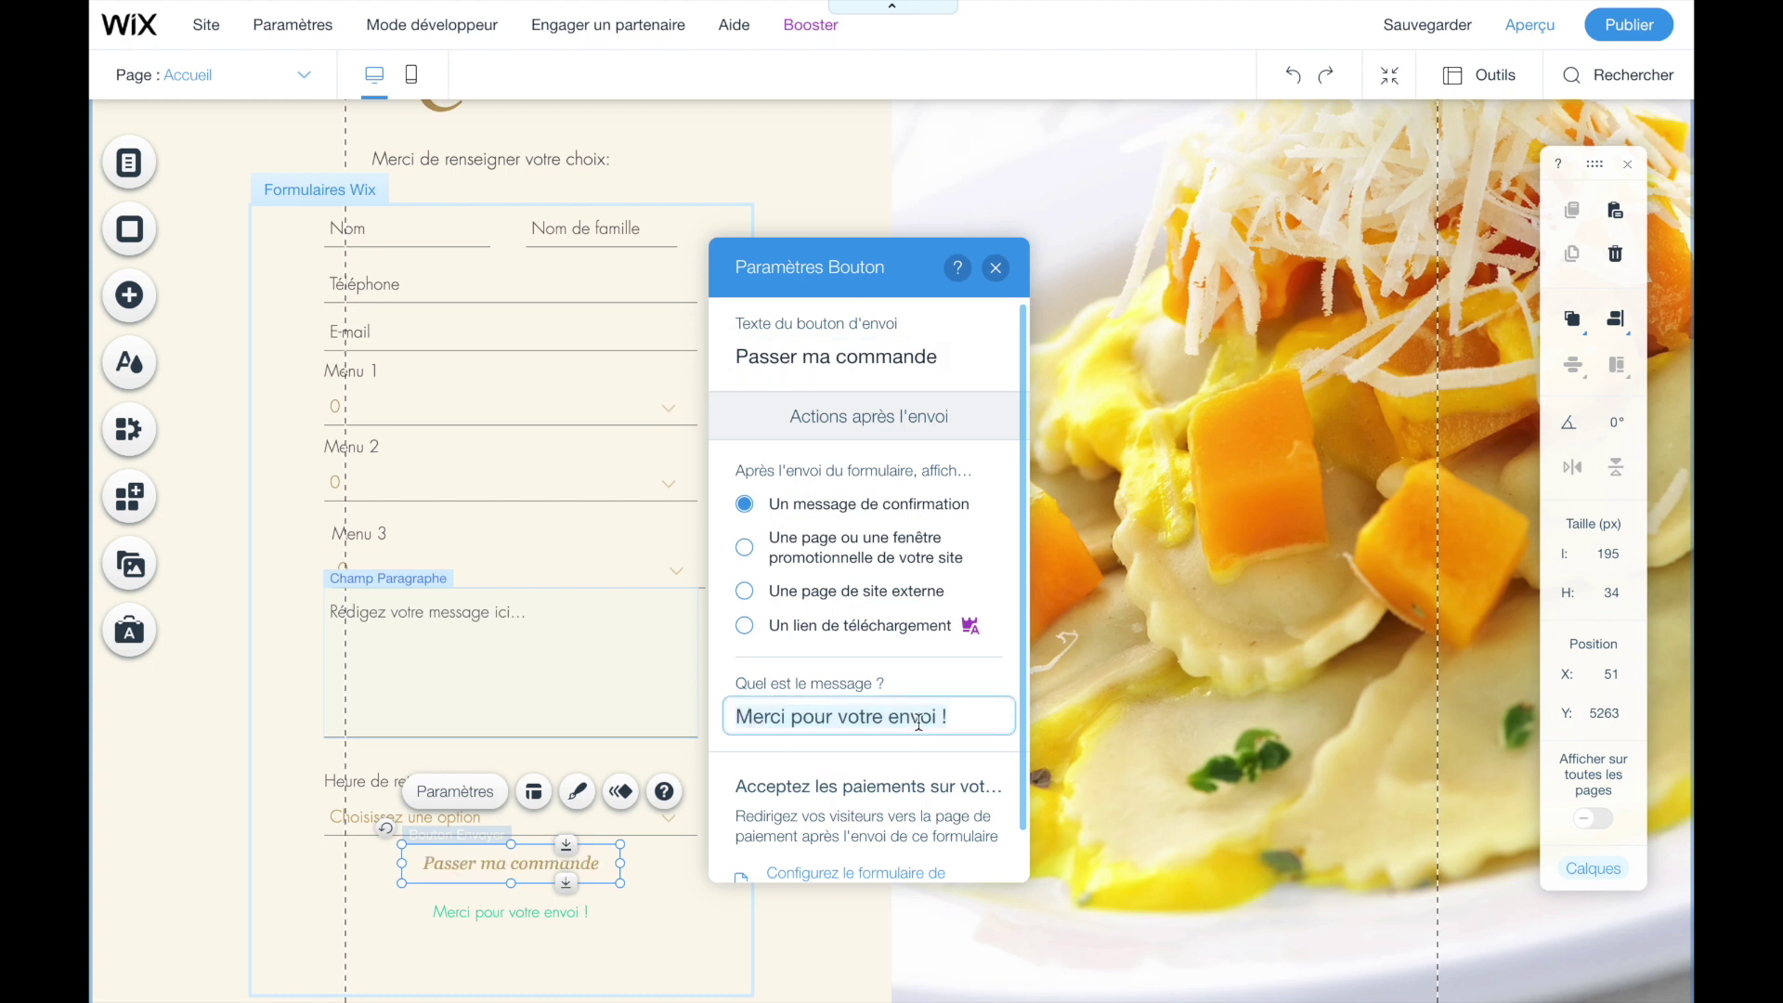
{"action": "type", "text": "command"}
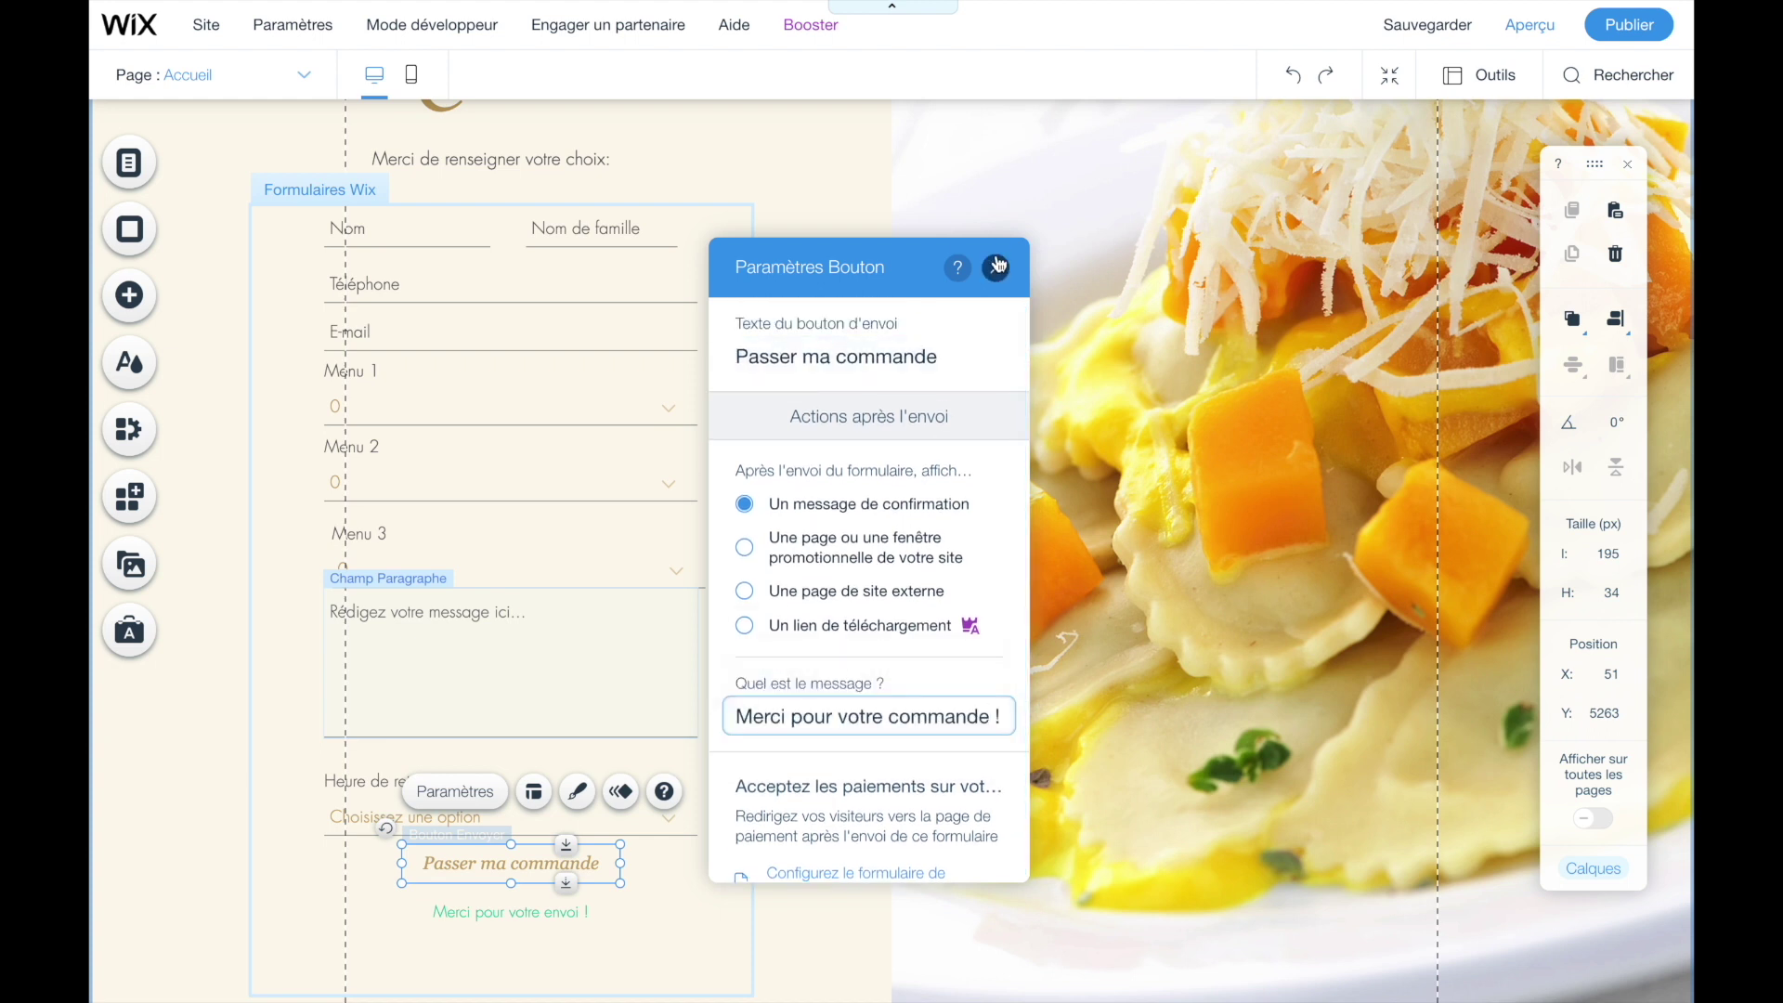
{"action": "left_click", "coordinate": [839, 473]}
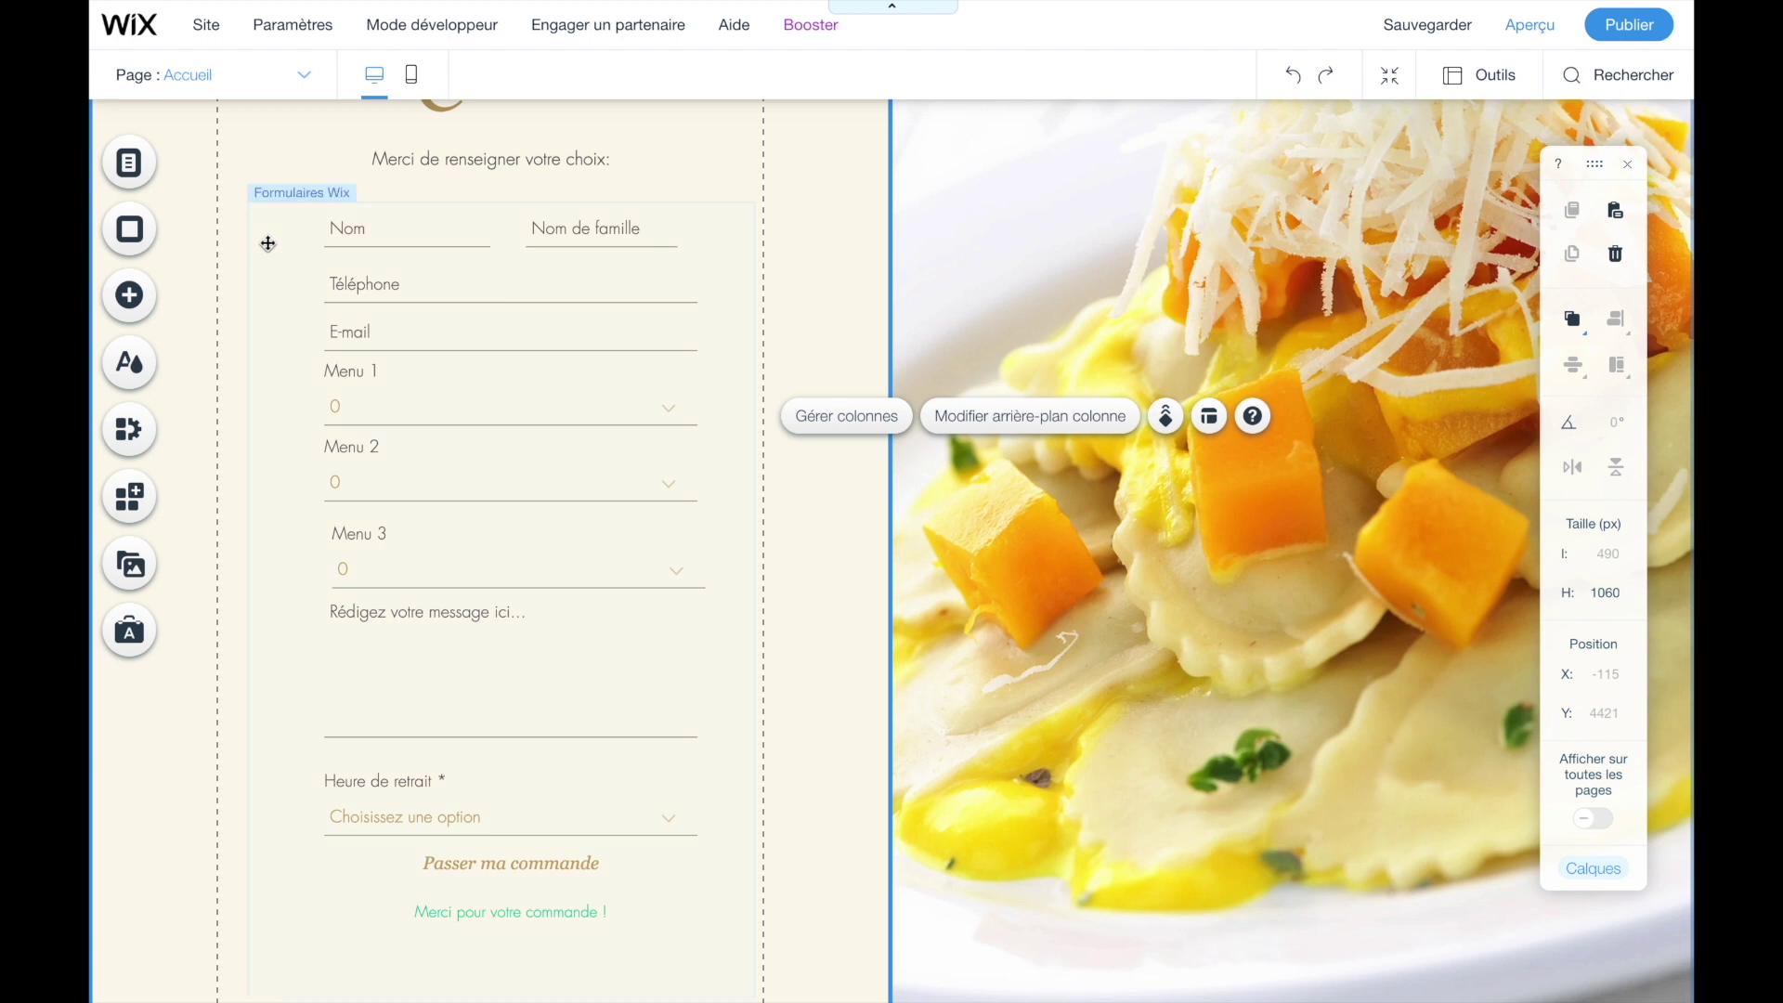
- Review the settings of the Nom and Nom de famille fields
{"action": "scroll", "coordinate": [438, 642], "scroll_direction": "up", "scroll_amount": 1}
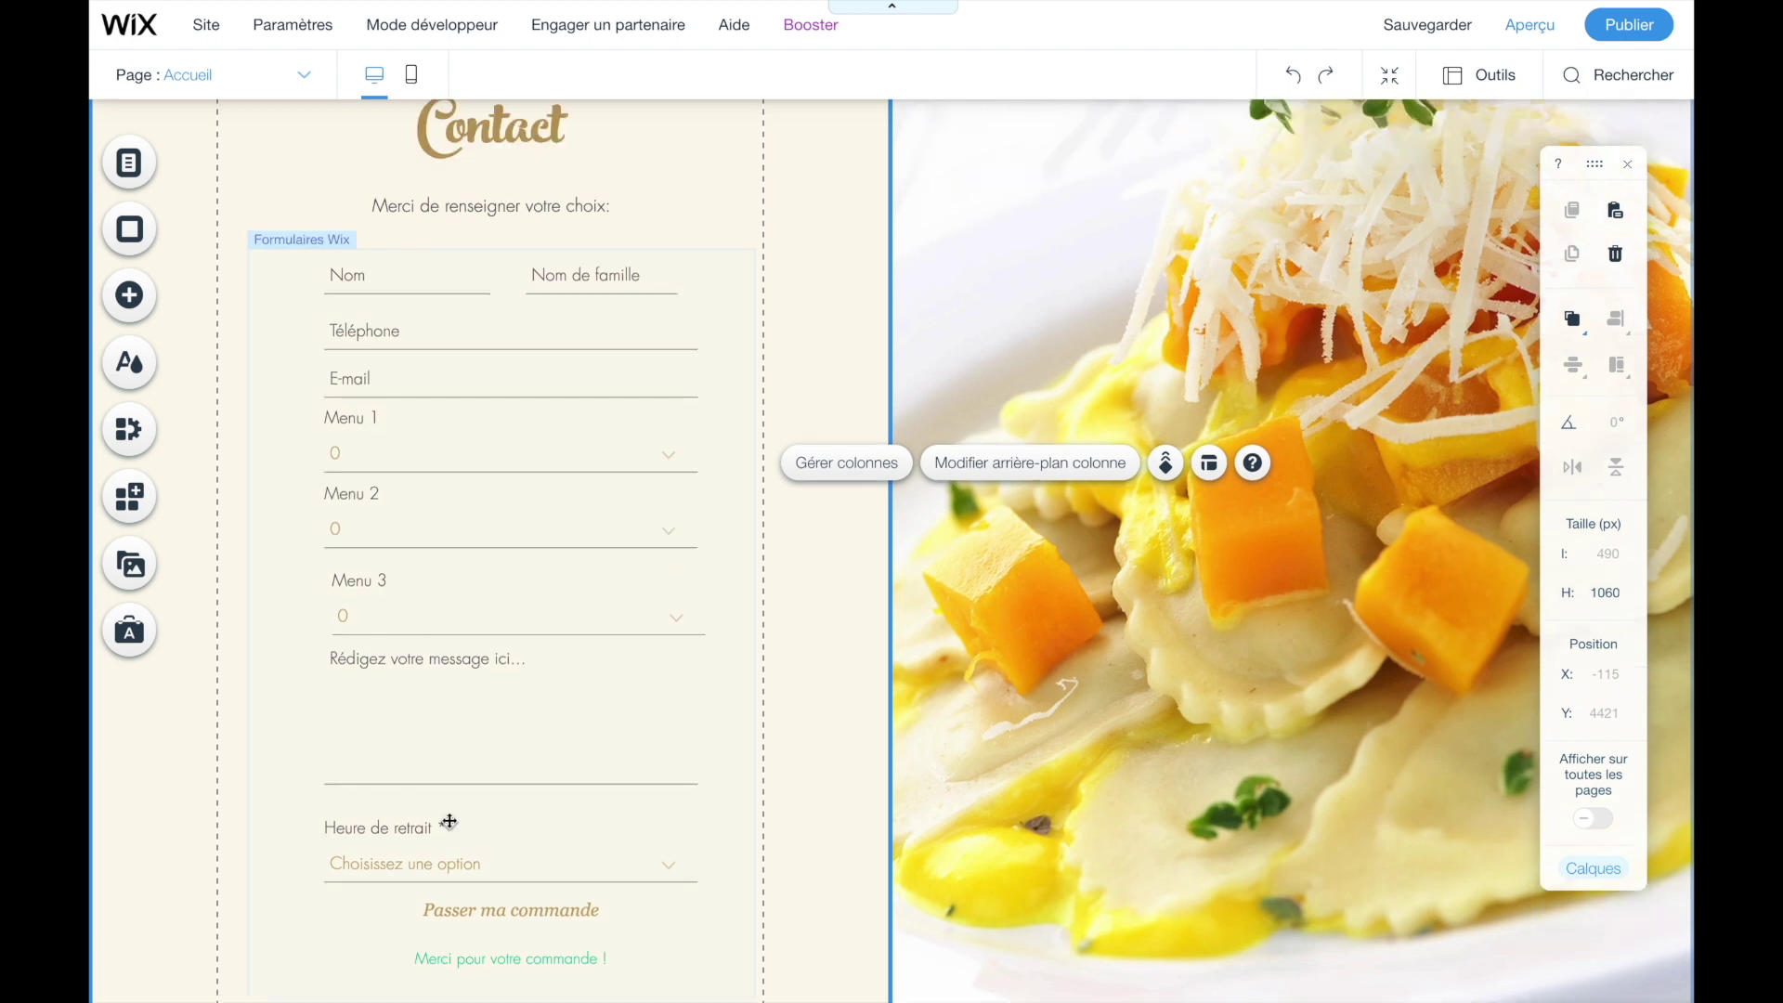
{"action": "left_click", "coordinate": [357, 280]}
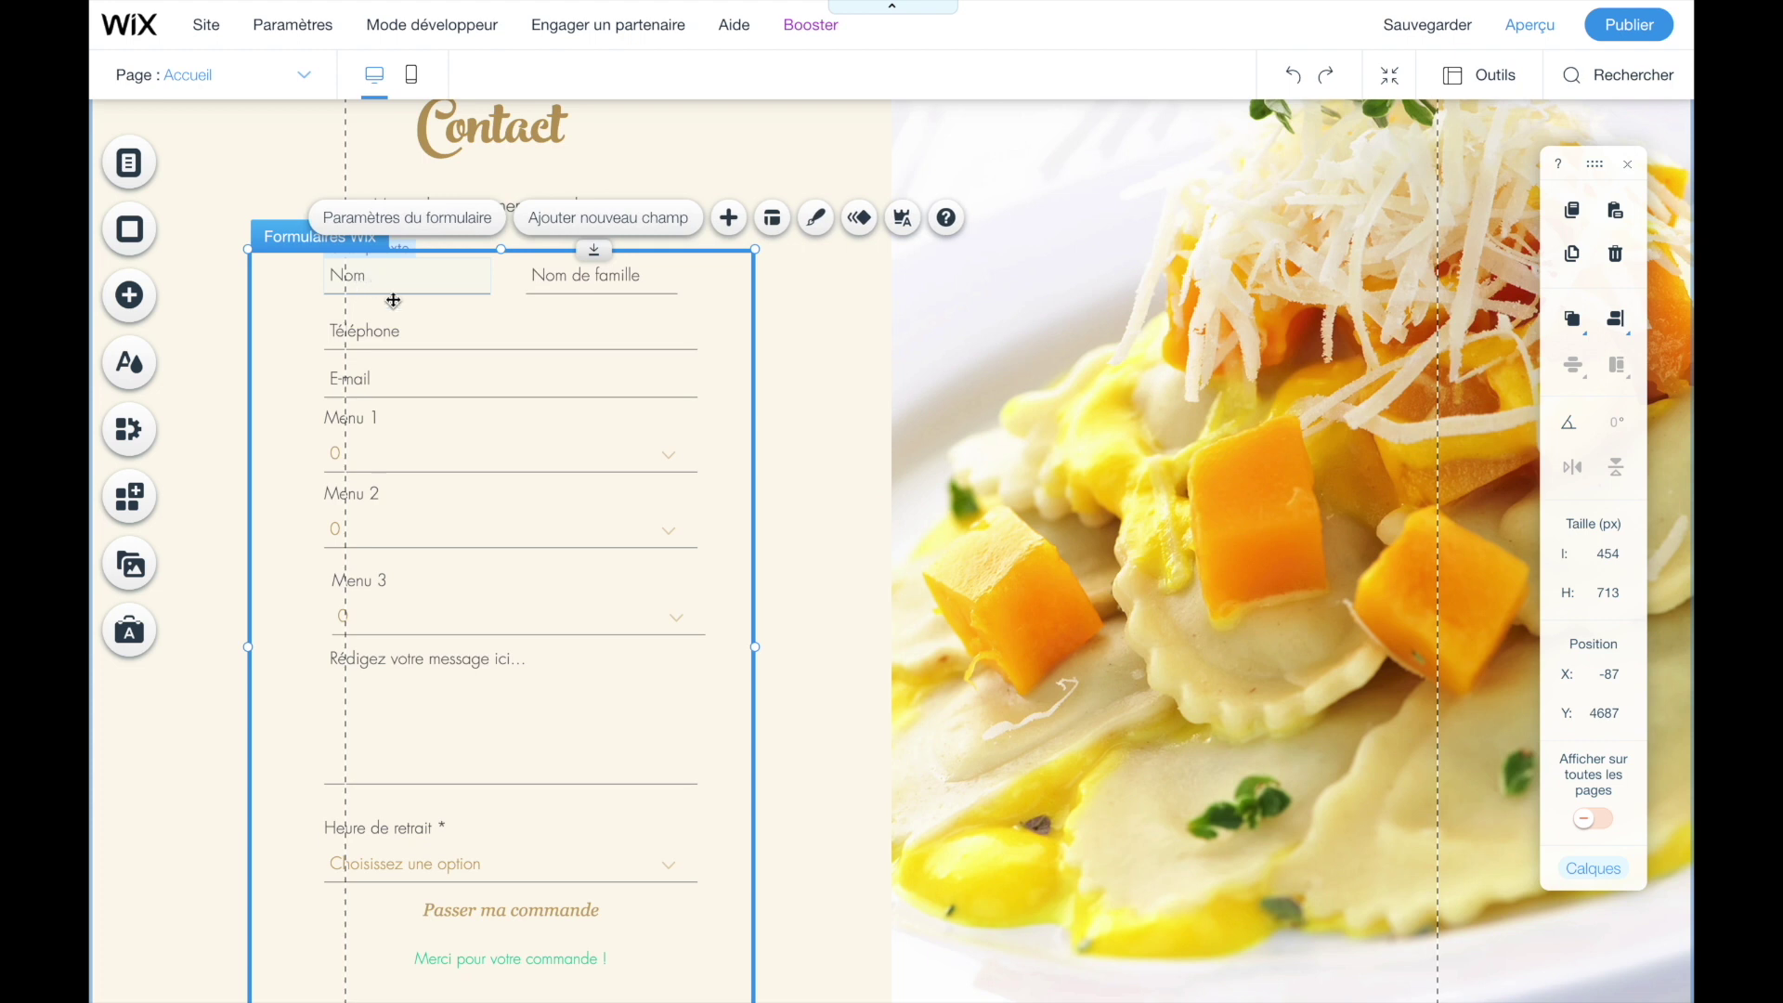
{"action": "left_click", "coordinate": [425, 283]}
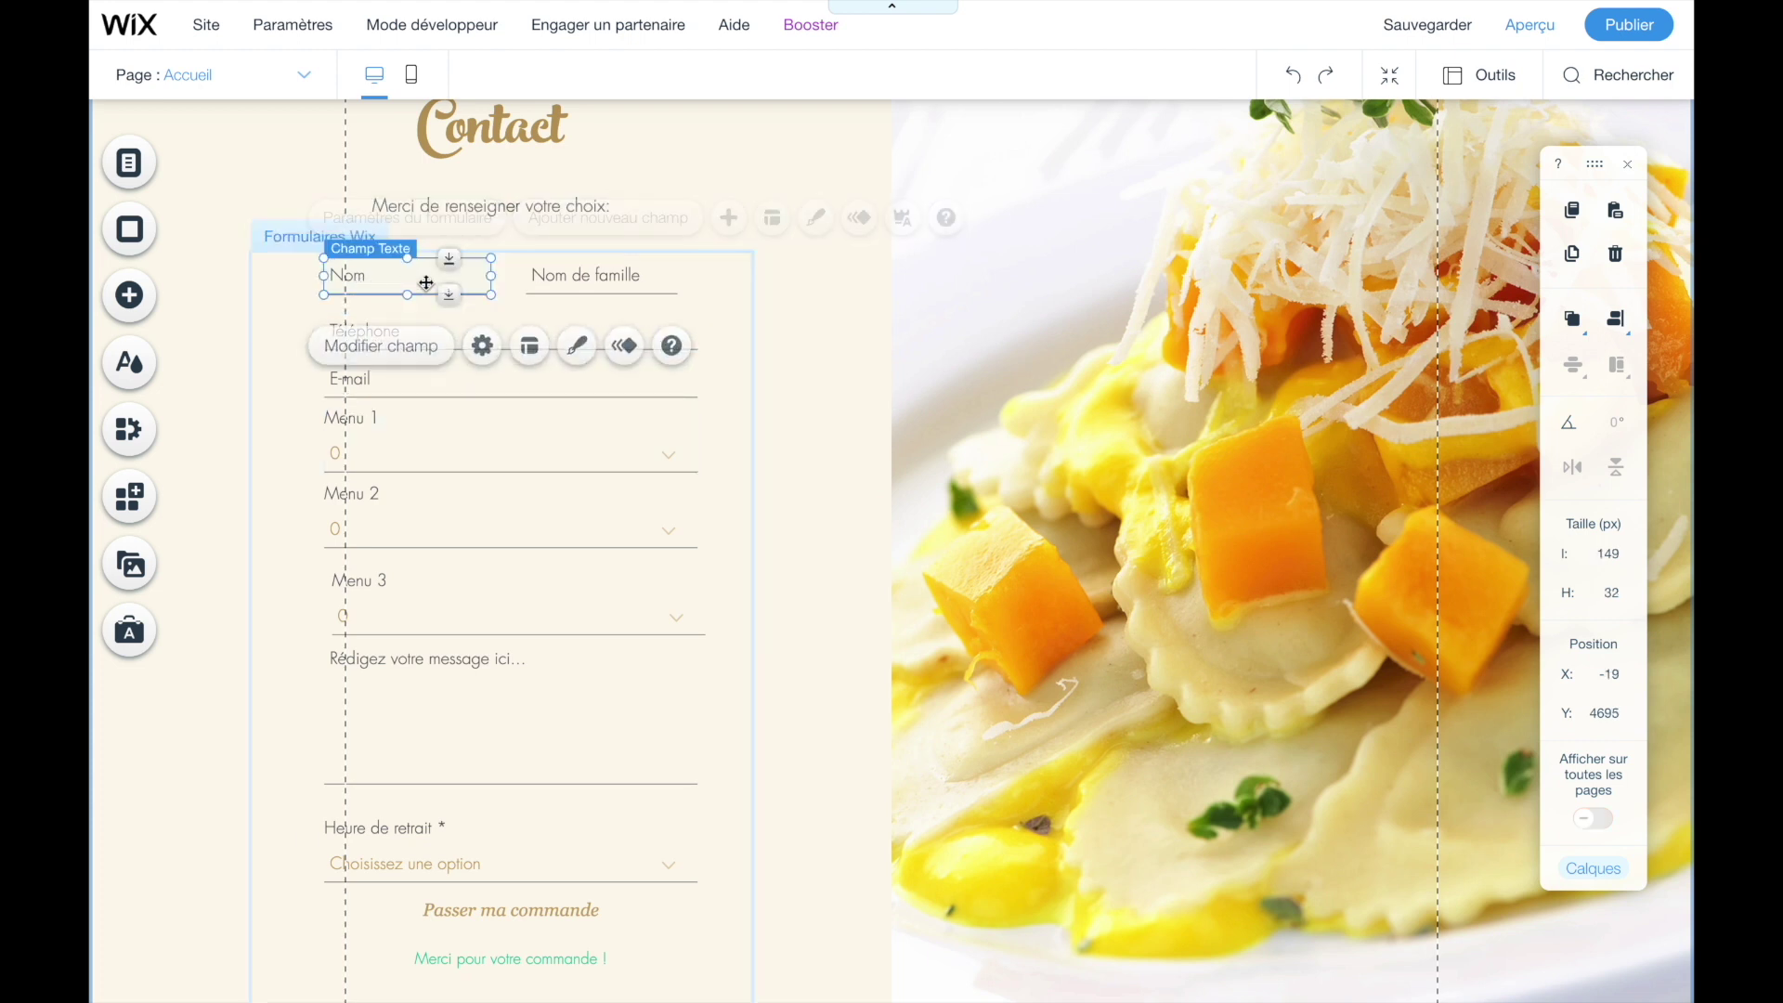
{"action": "left_click", "coordinate": [406, 351]}
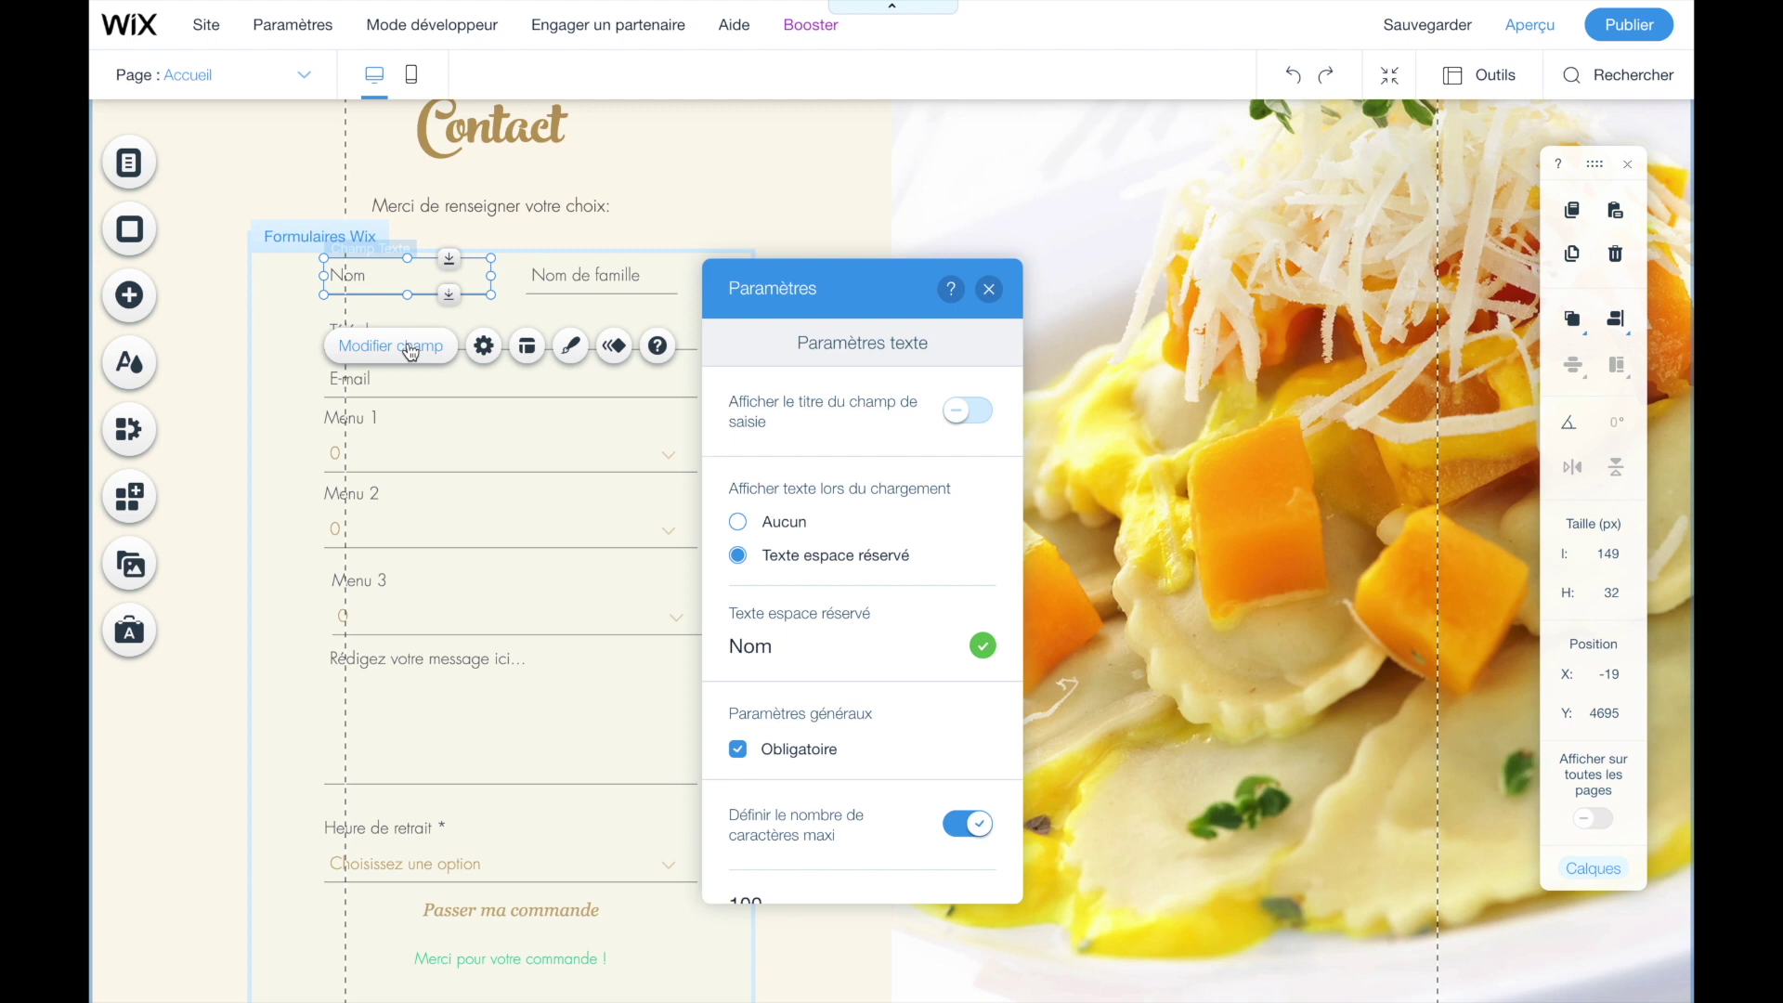
{"action": "left_click", "coordinate": [989, 289]}
{"action": "left_click", "coordinate": [618, 289]}
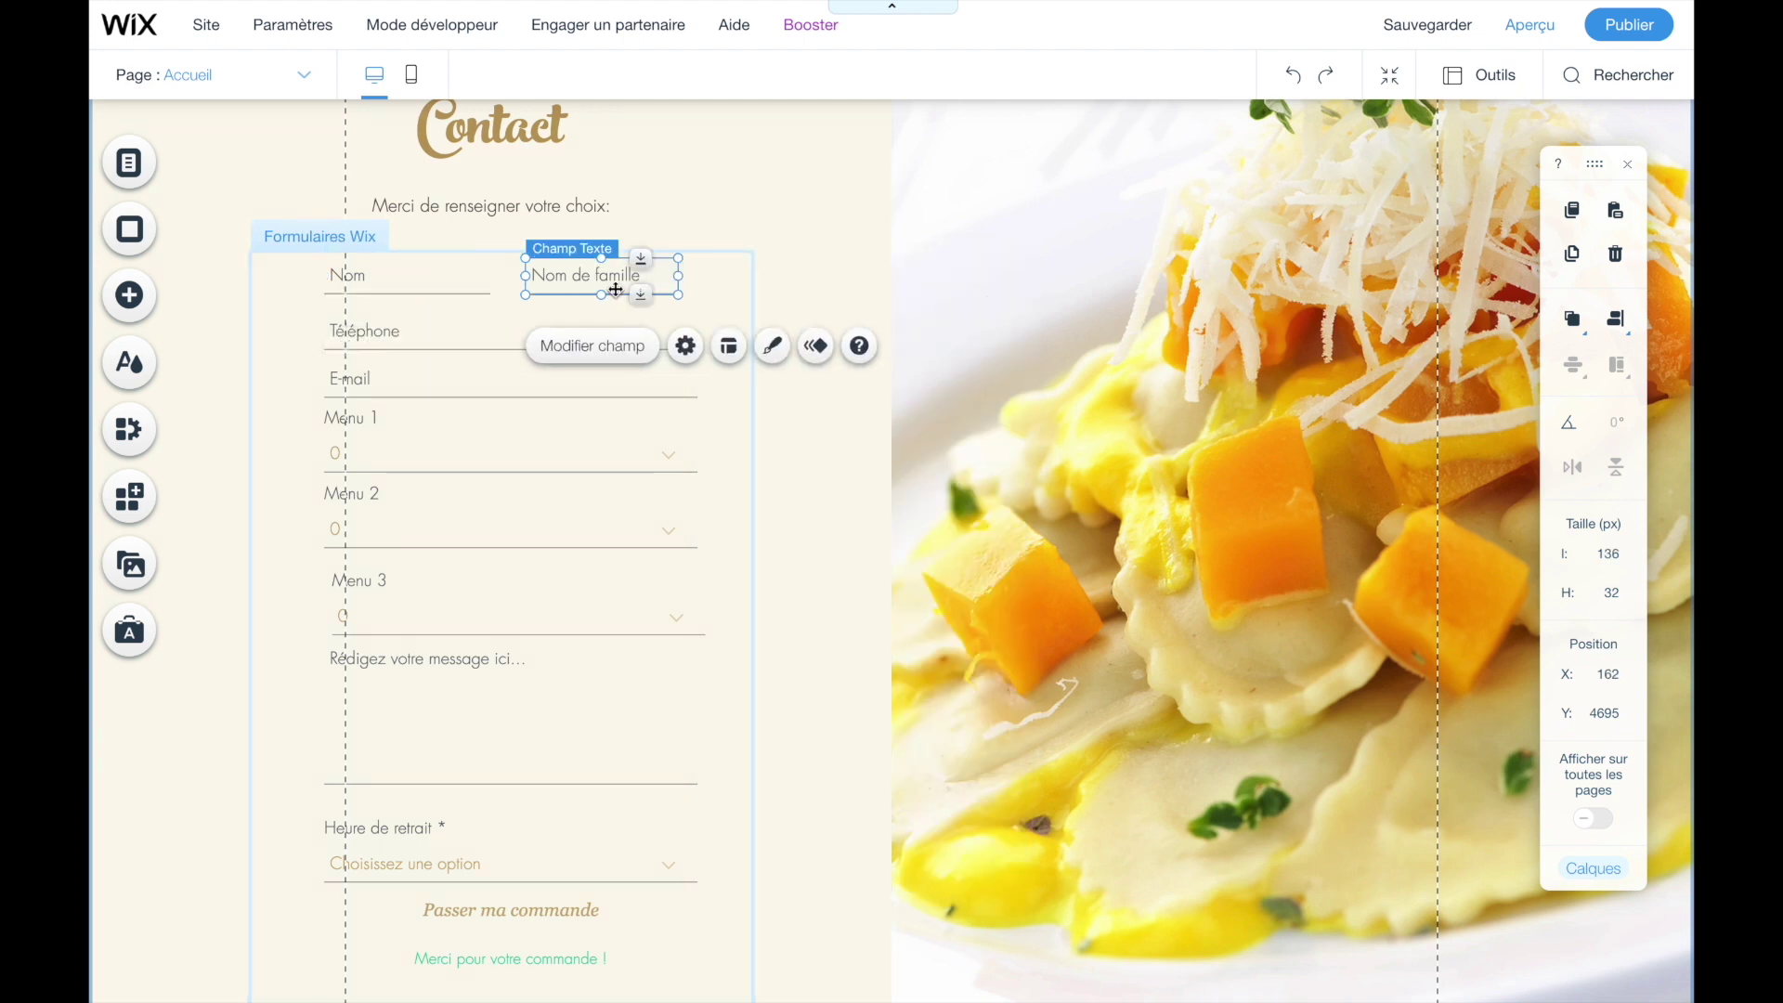
{"action": "left_click", "coordinate": [562, 358]}
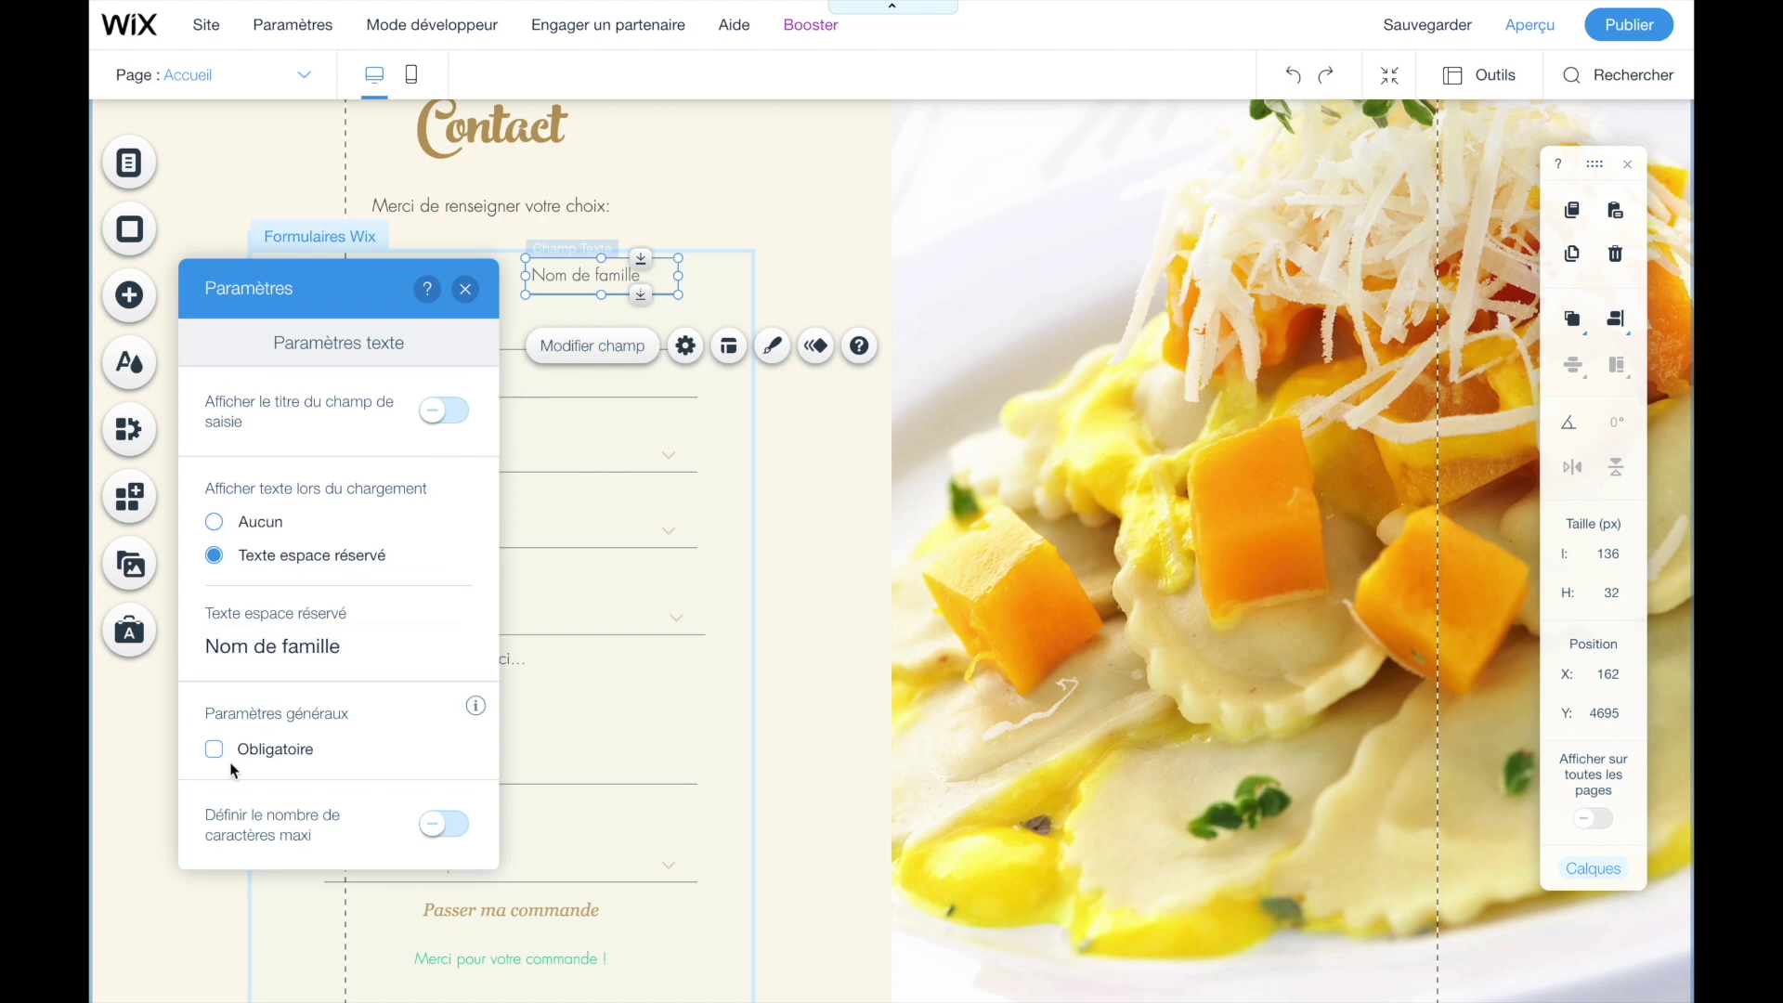
{"action": "left_click", "coordinate": [465, 289]}
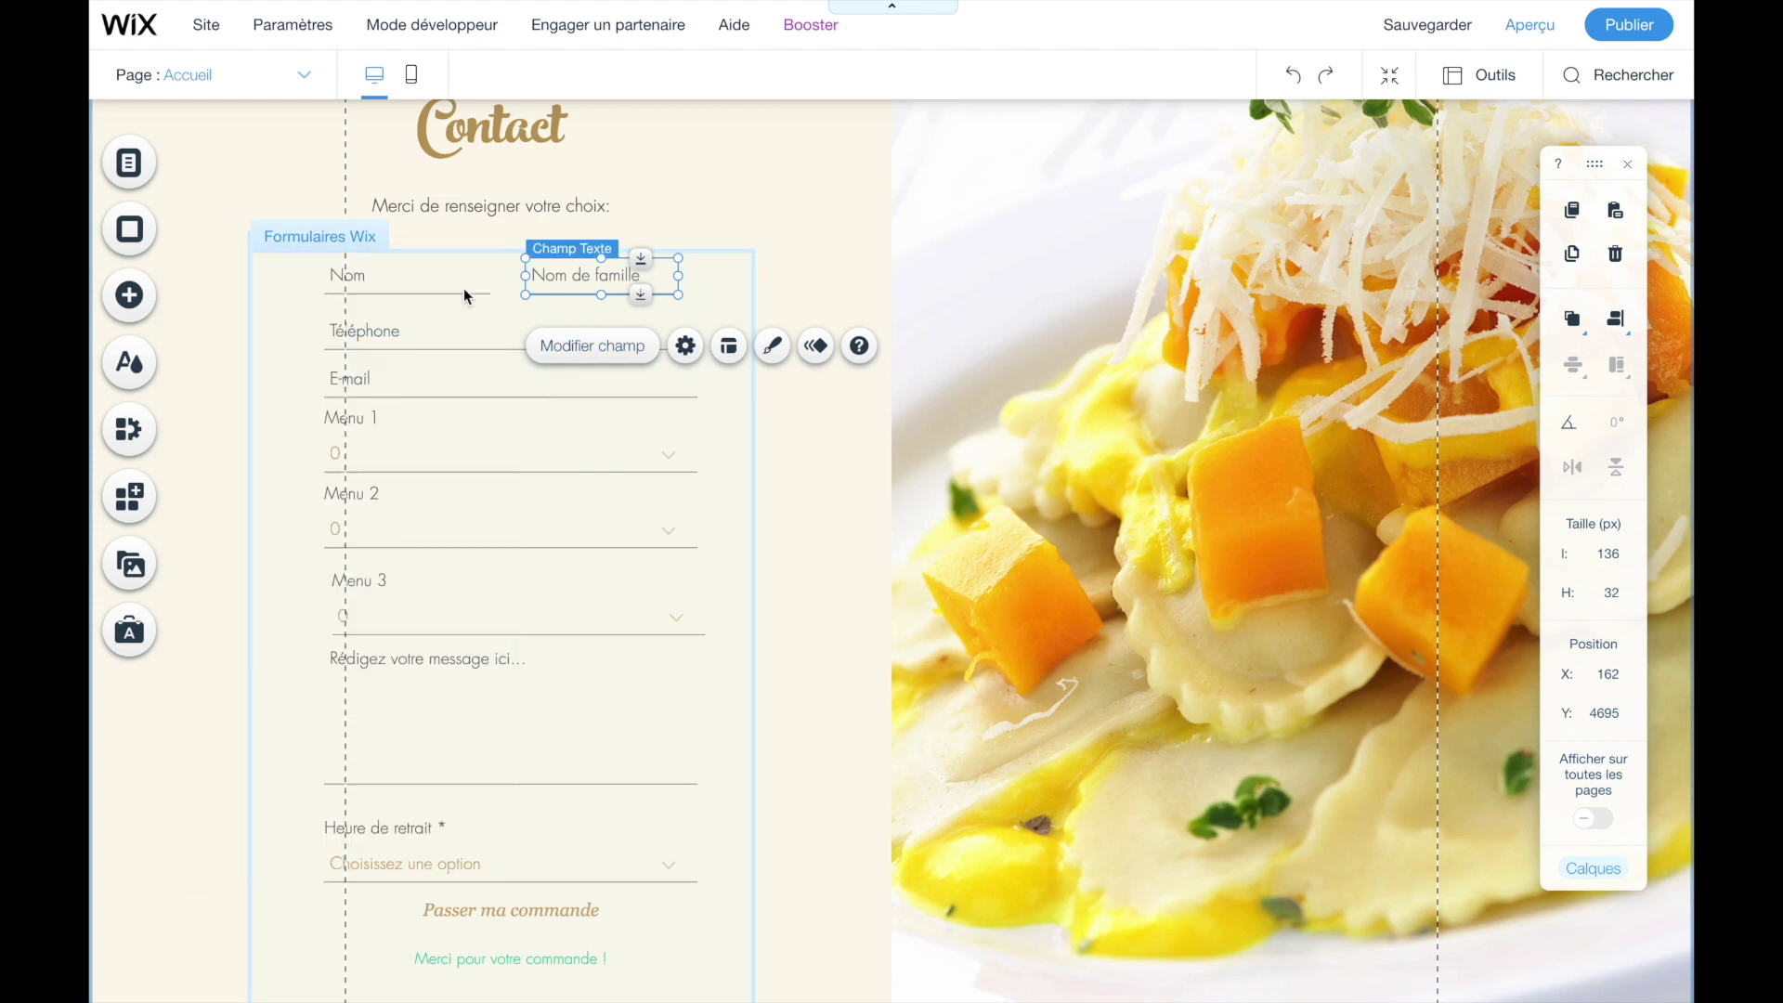
- Mark the Téléphone field as required (Obligatoire)
{"action": "left_click", "coordinate": [452, 341]}
{"action": "left_click", "coordinate": [405, 399]}
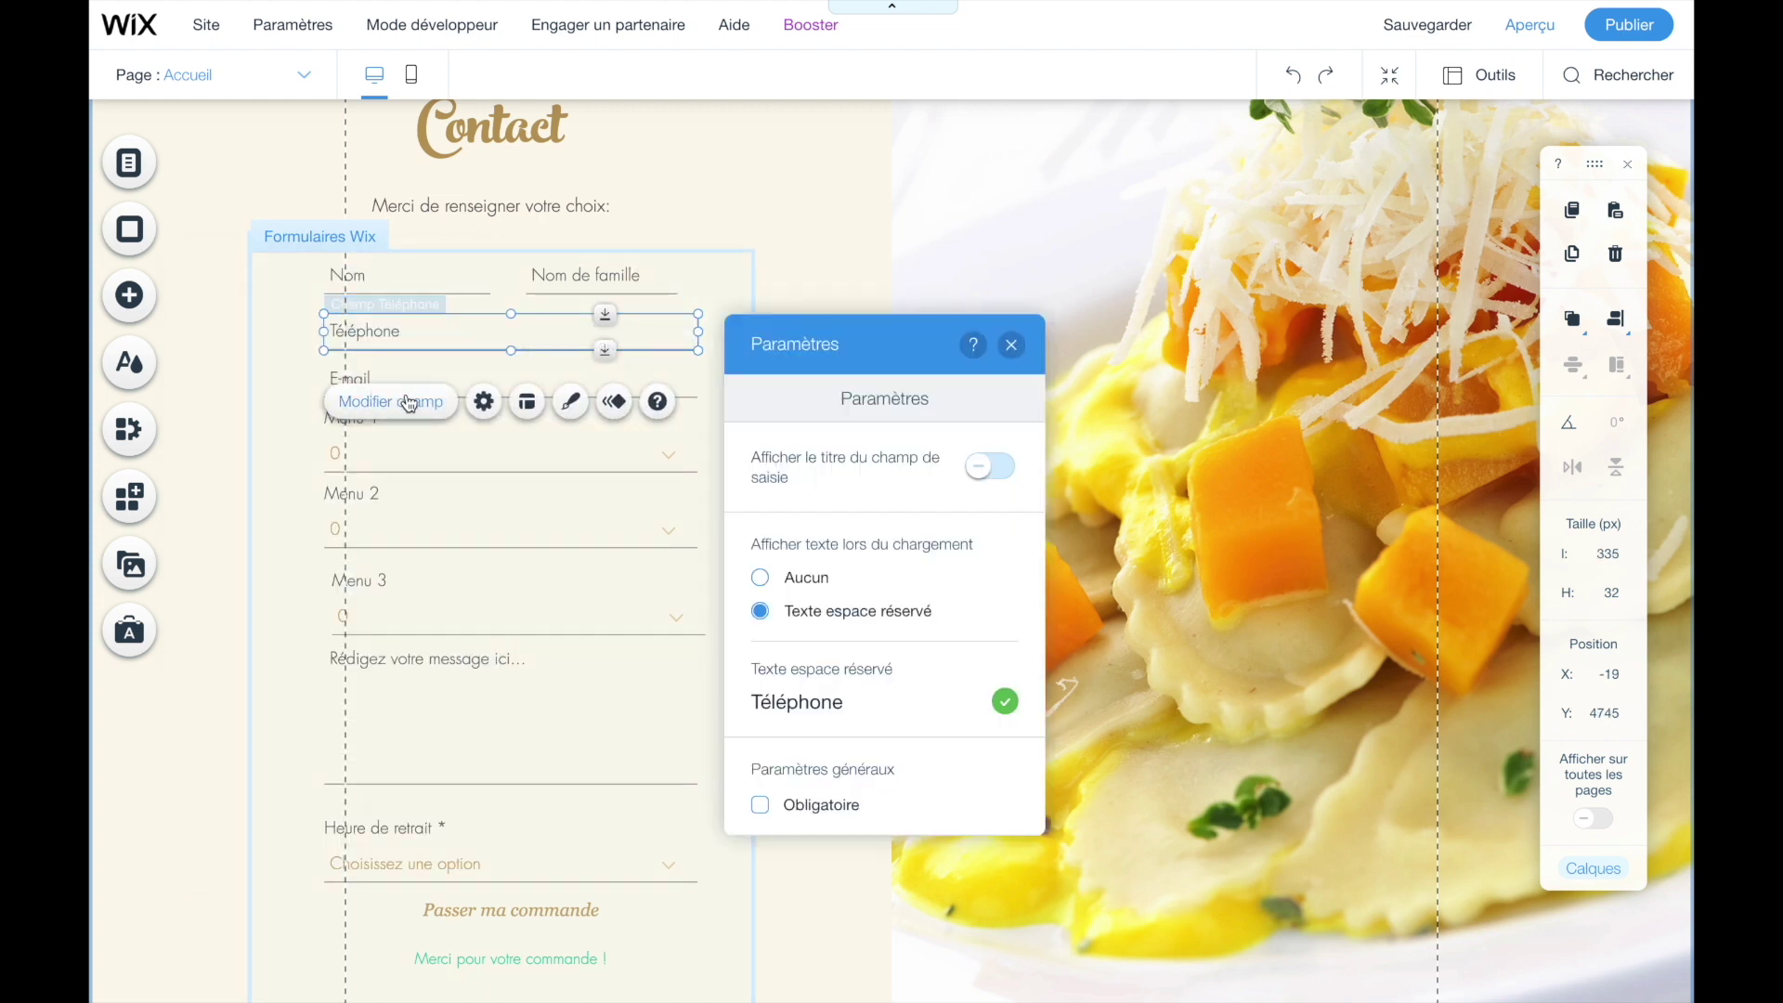
{"action": "left_click", "coordinate": [760, 804]}
{"action": "left_click", "coordinate": [1011, 345]}
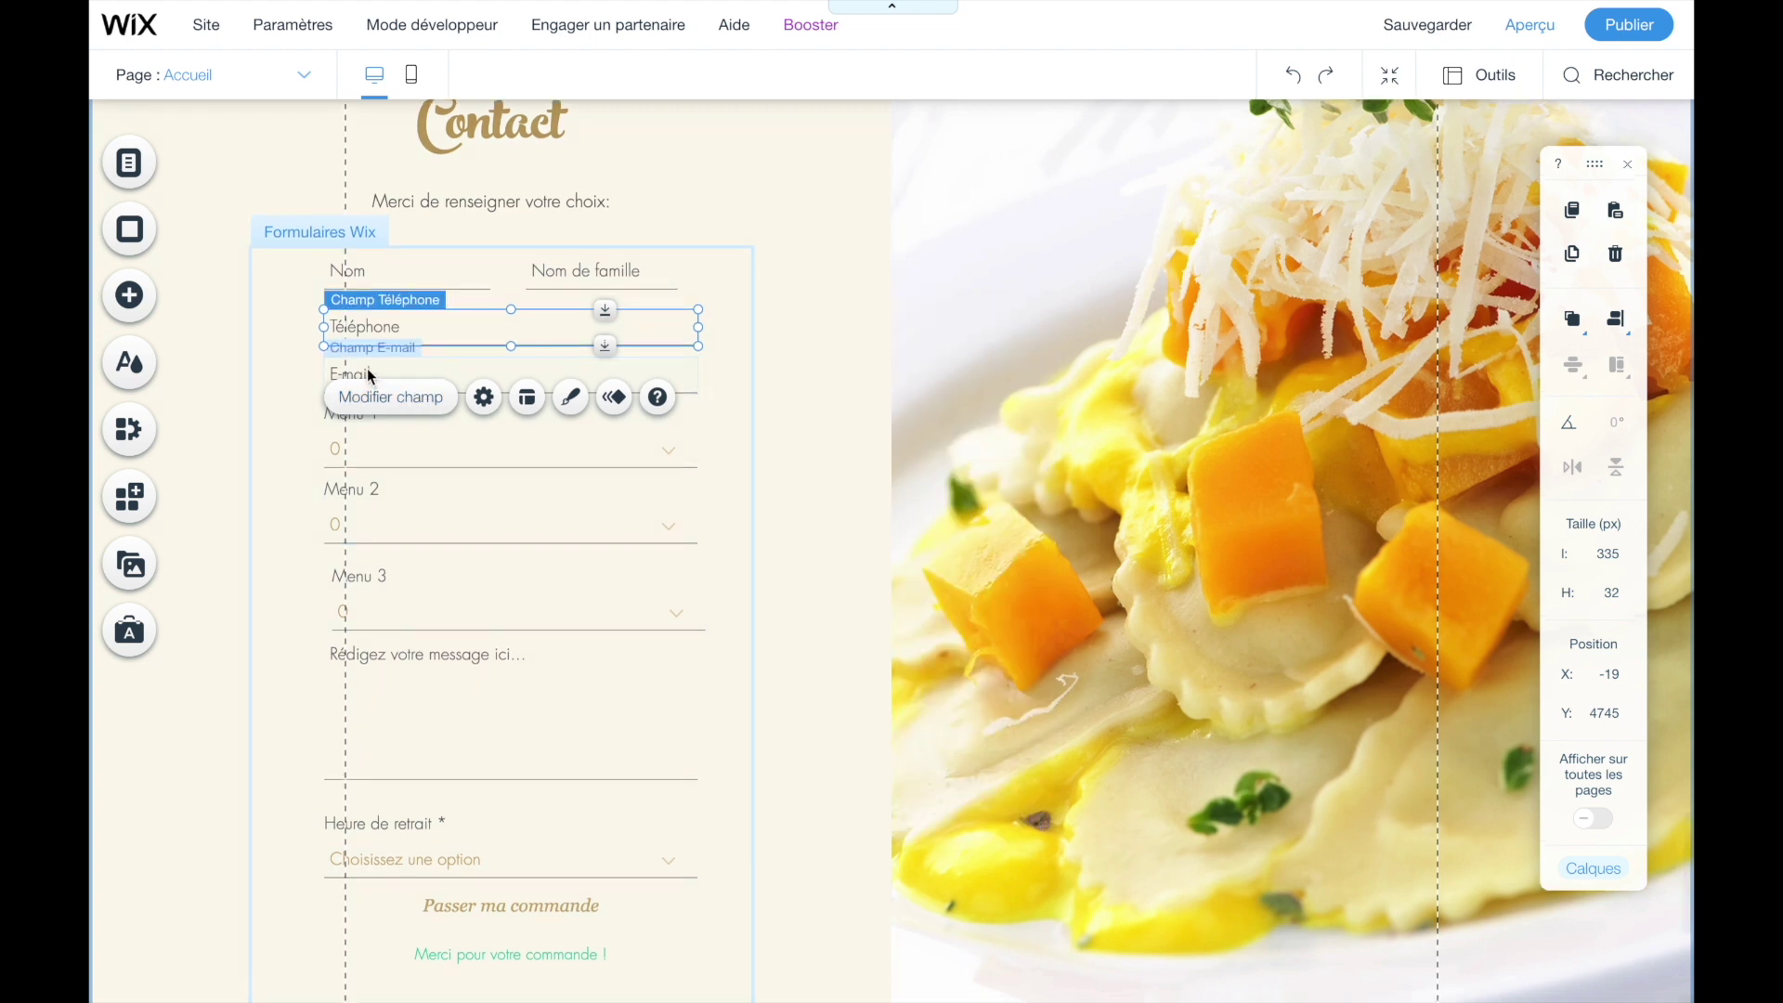
{"action": "left_click", "coordinate": [293, 388]}
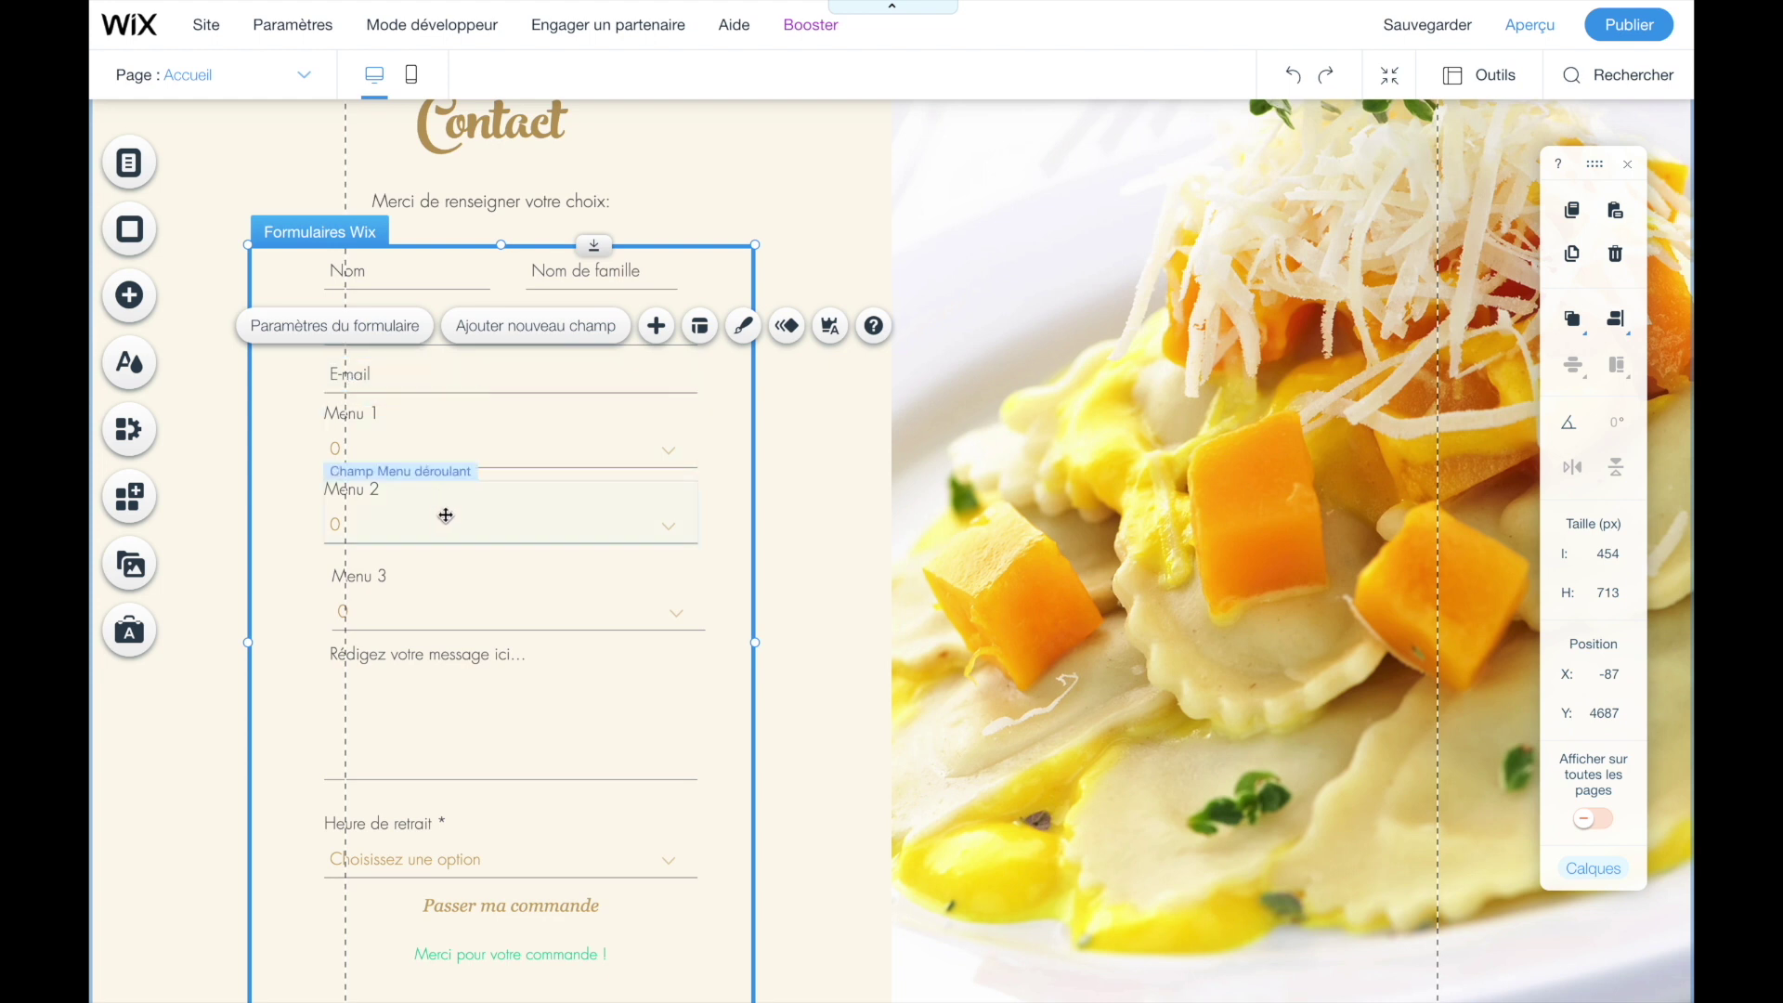
{"action": "left_click", "coordinate": [437, 451]}
{"action": "left_click", "coordinate": [300, 455]}
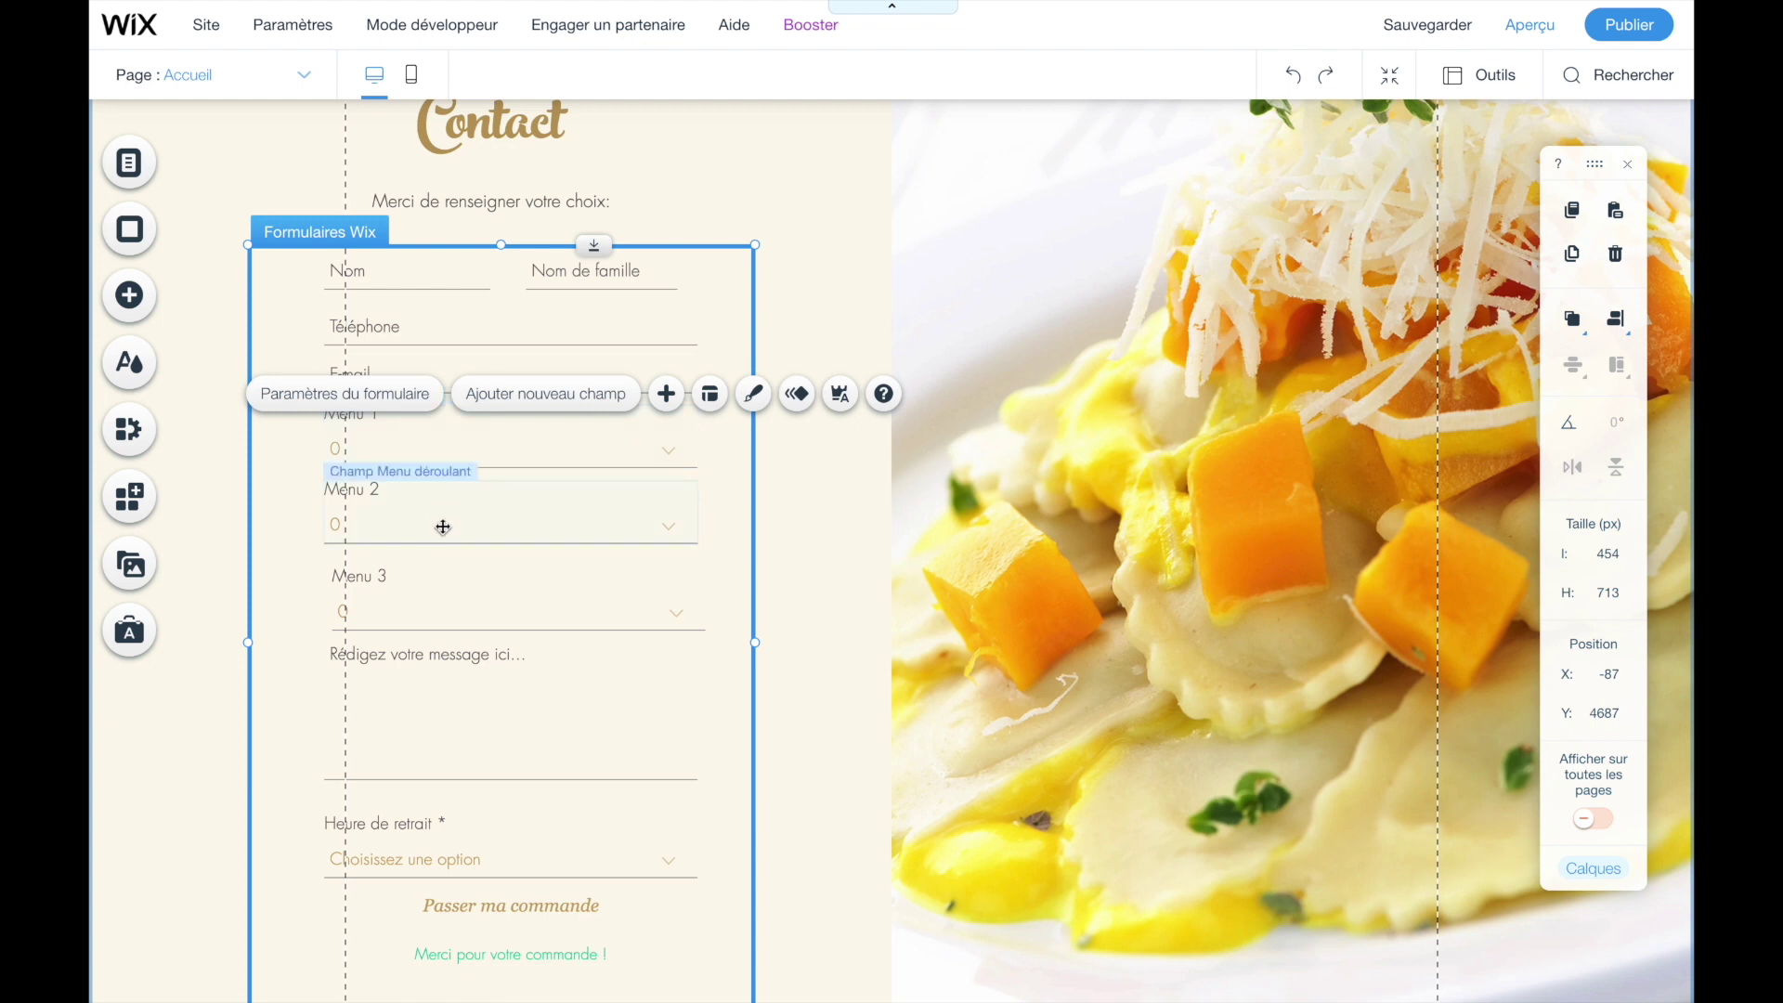
- Enable a visible title on the message paragraph field
{"action": "scroll", "coordinate": [442, 528], "scroll_direction": "down", "scroll_amount": 1}
{"action": "left_click", "coordinate": [446, 631]}
{"action": "left_click", "coordinate": [248, 603]}
{"action": "left_click", "coordinate": [510, 627]}
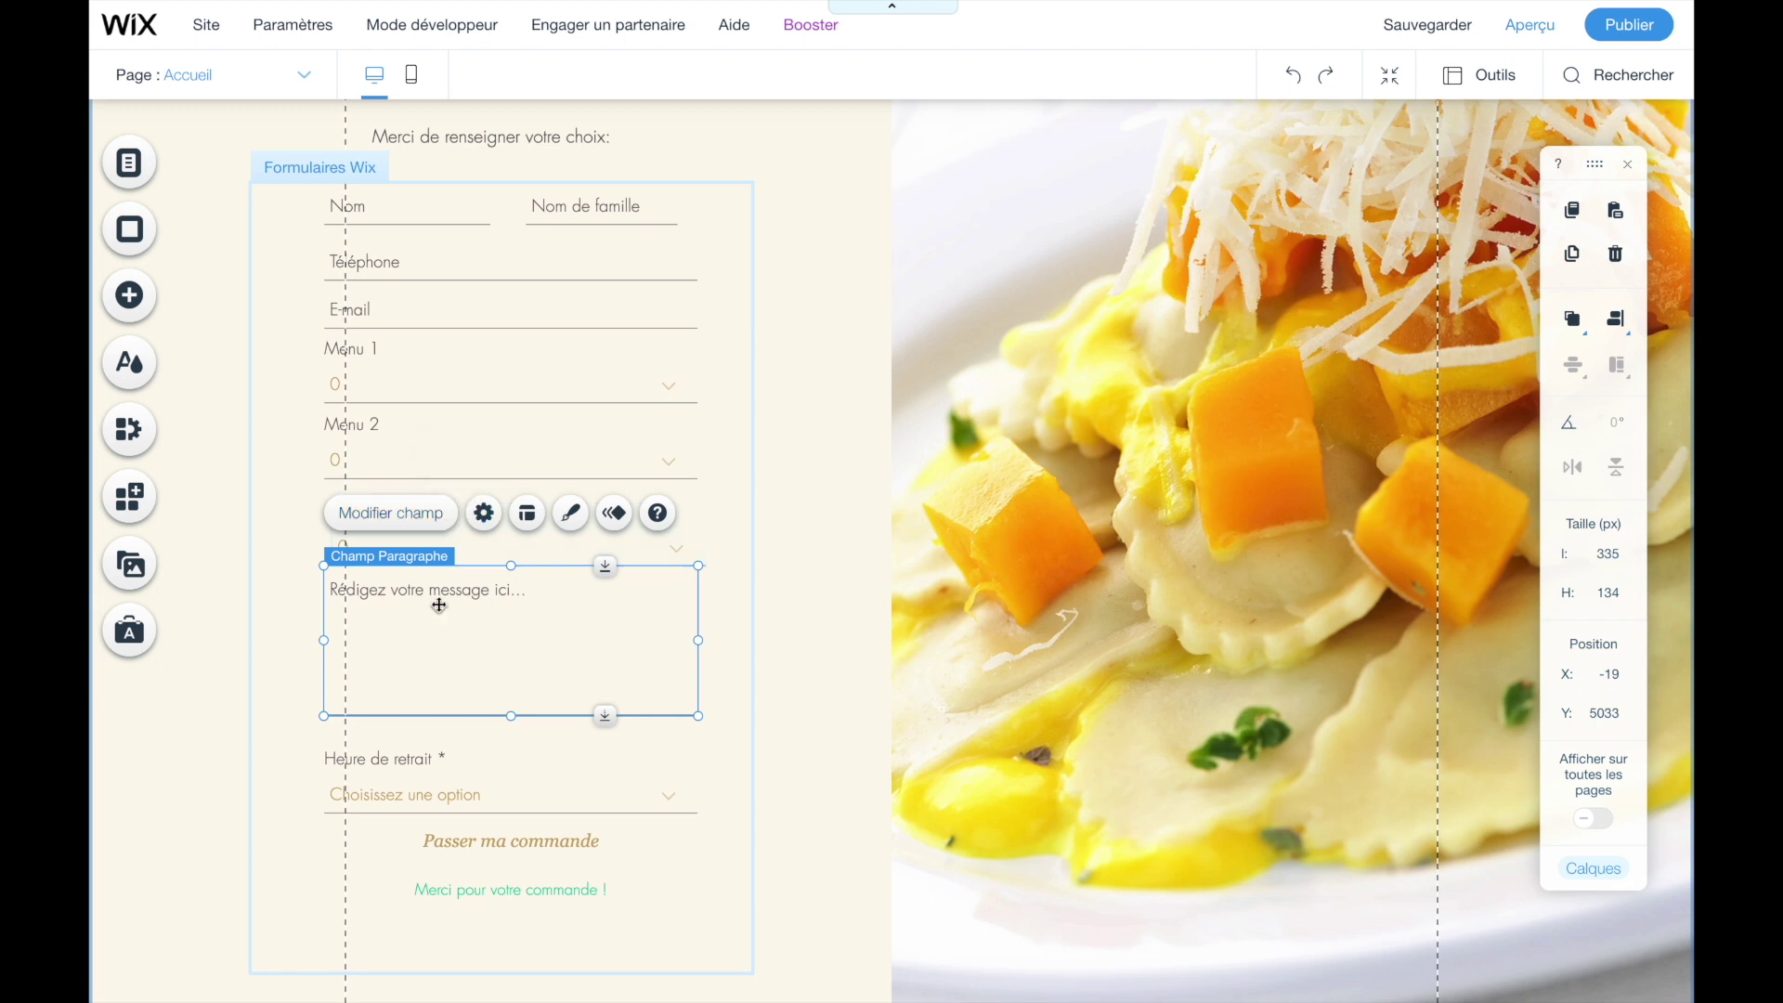
{"action": "left_click", "coordinate": [426, 522]}
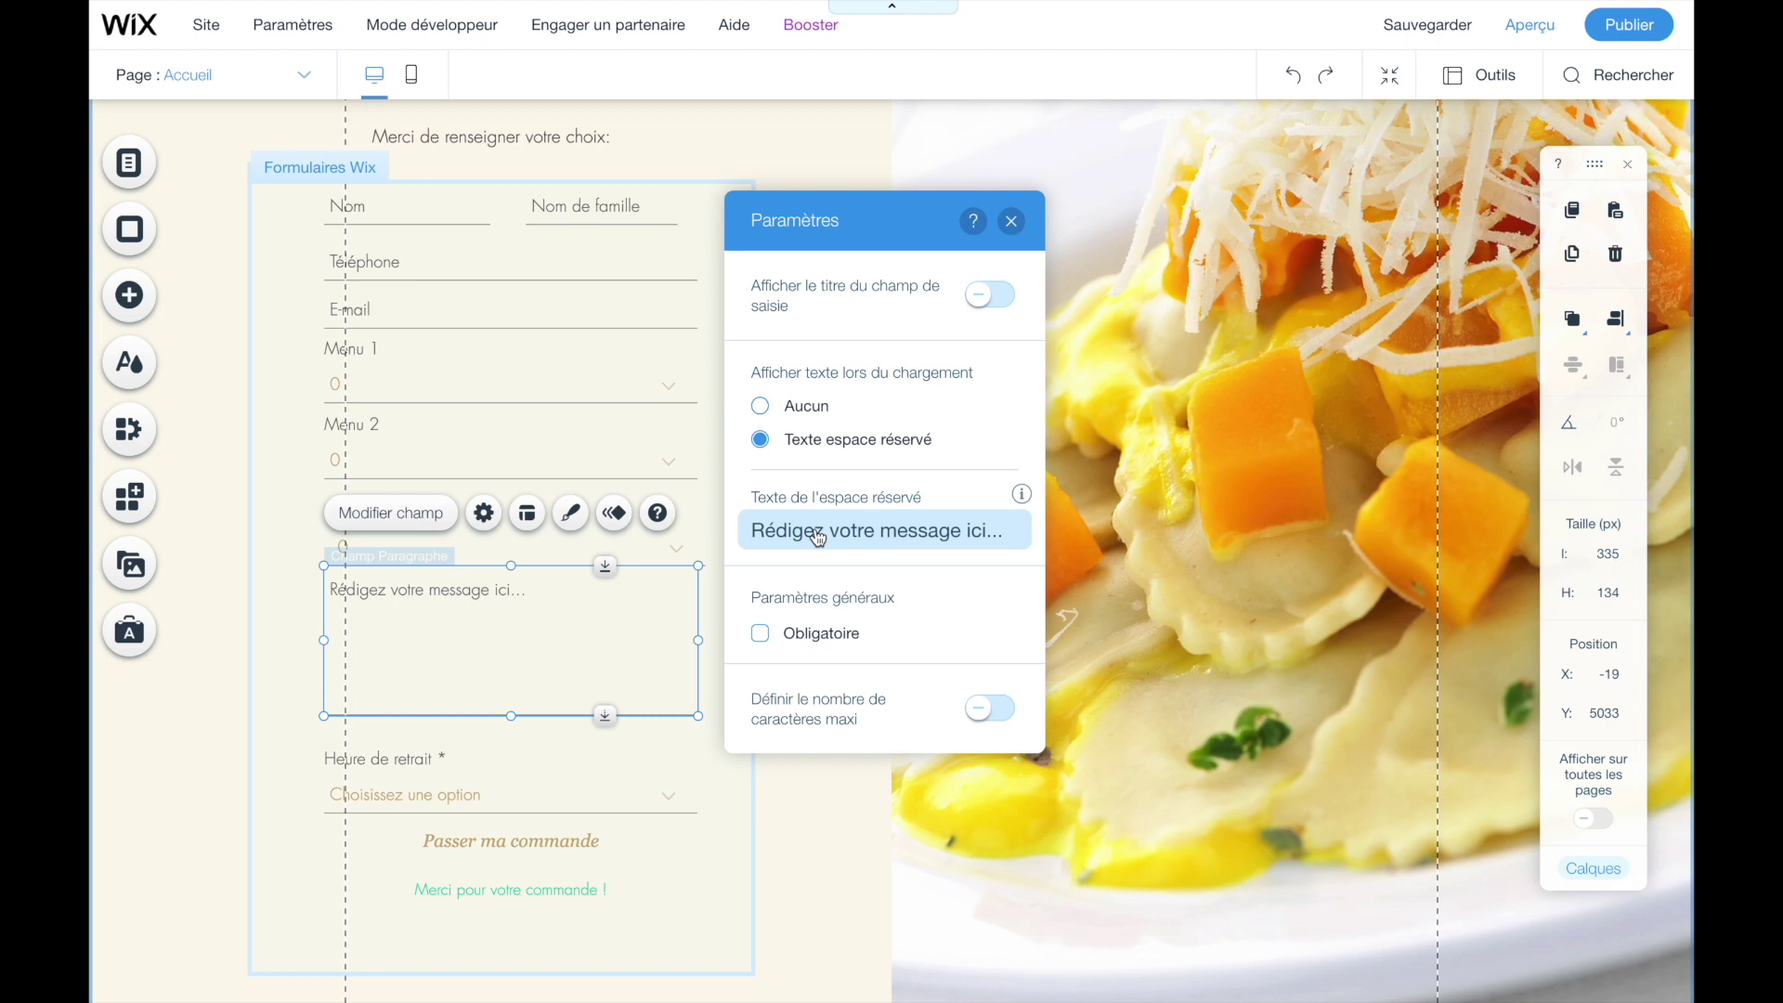
{"action": "left_click", "coordinate": [989, 299]}
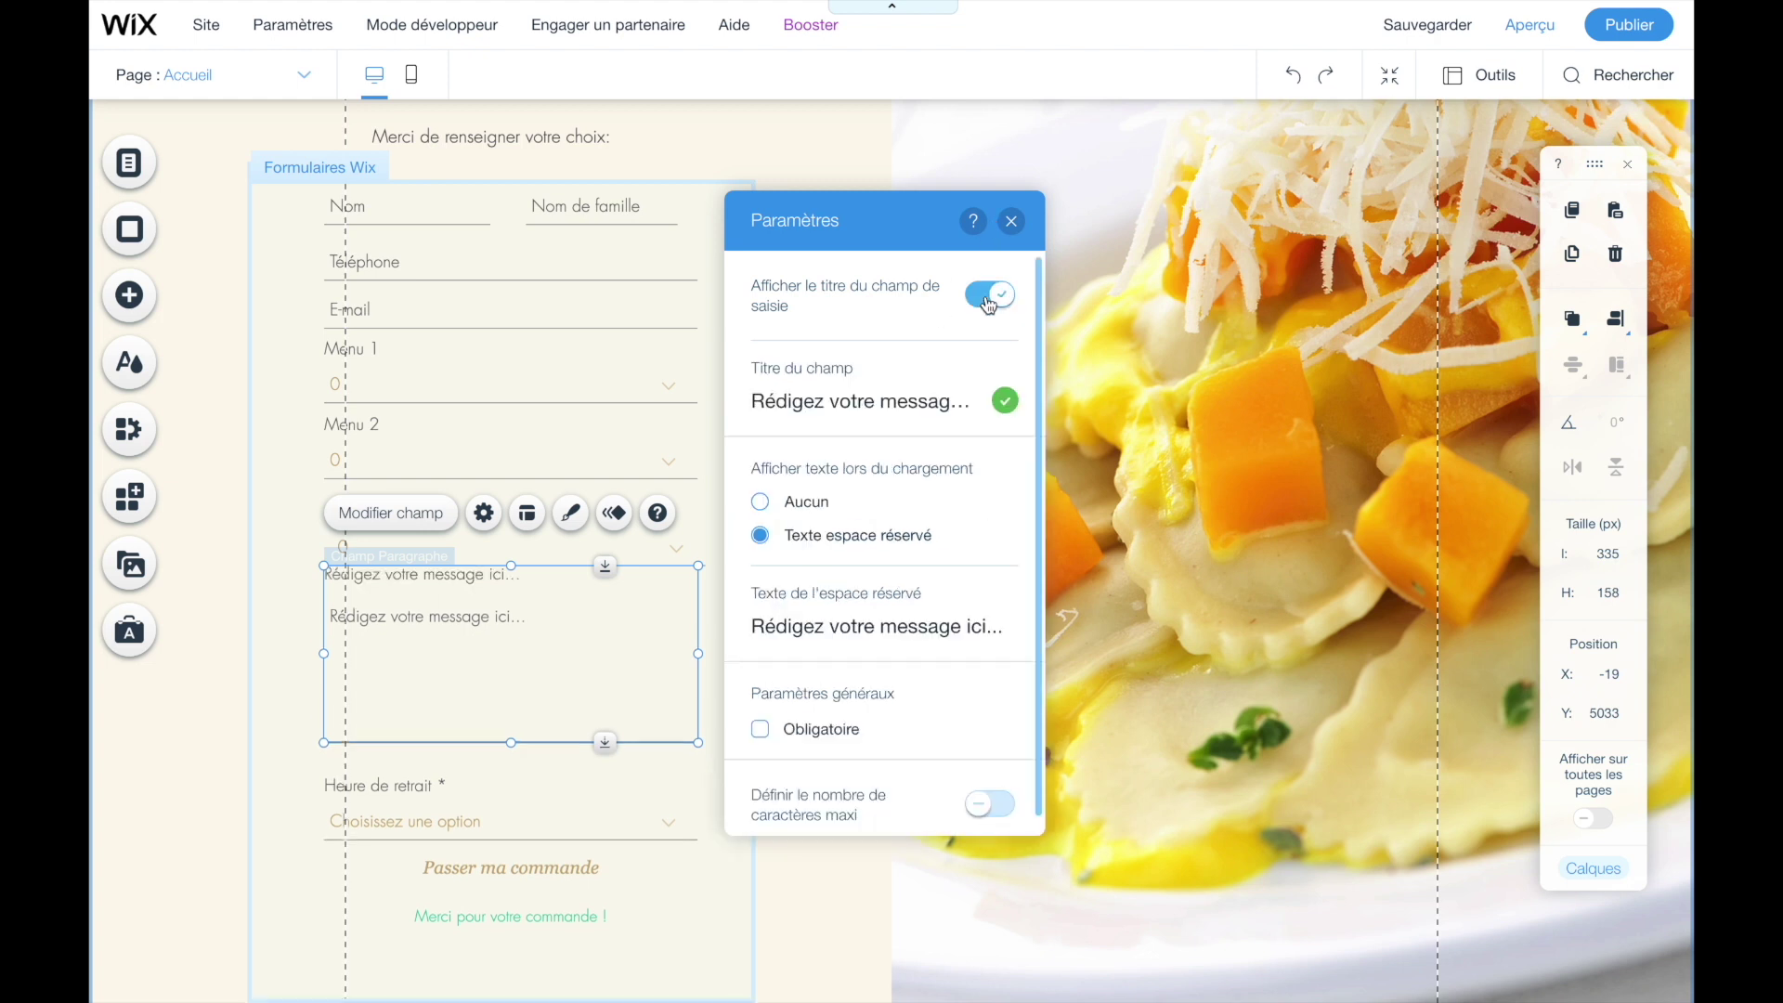
- Title it 'Veuillez nous préciser vos allergies ou autres commandes spéciales :' and preview the site
{"action": "left_click", "coordinate": [909, 397]}
{"action": "key", "text": "BackSpace"}
{"action": "key", "text": "BackSpace"}
{"action": "key", "text": "BackSpace"}
{"action": "key", "text": "BackSpace"}
{"action": "key", "text": "BackSpace"}
{"action": "key", "text": "BackSpace"}
{"action": "key", "text": "BackSpace"}
{"action": "key", "text": "BackSpace"}
{"action": "key", "text": "BackSpace"}
{"action": "key", "text": "BackSpace"}
{"action": "key", "text": "BackSpace"}
{"action": "key", "text": "BackSpace"}
{"action": "key", "text": "BackSpace"}
{"action": "key", "text": "BackSpace"}
{"action": "key", "text": "BackSpace"}
{"action": "key", "text": "BackSpace"}
{"action": "key", "text": "BackSpace"}
{"action": "key", "text": "BackSpace"}
{"action": "key", "text": "BackSpace"}
{"action": "key", "text": "BackSpace"}
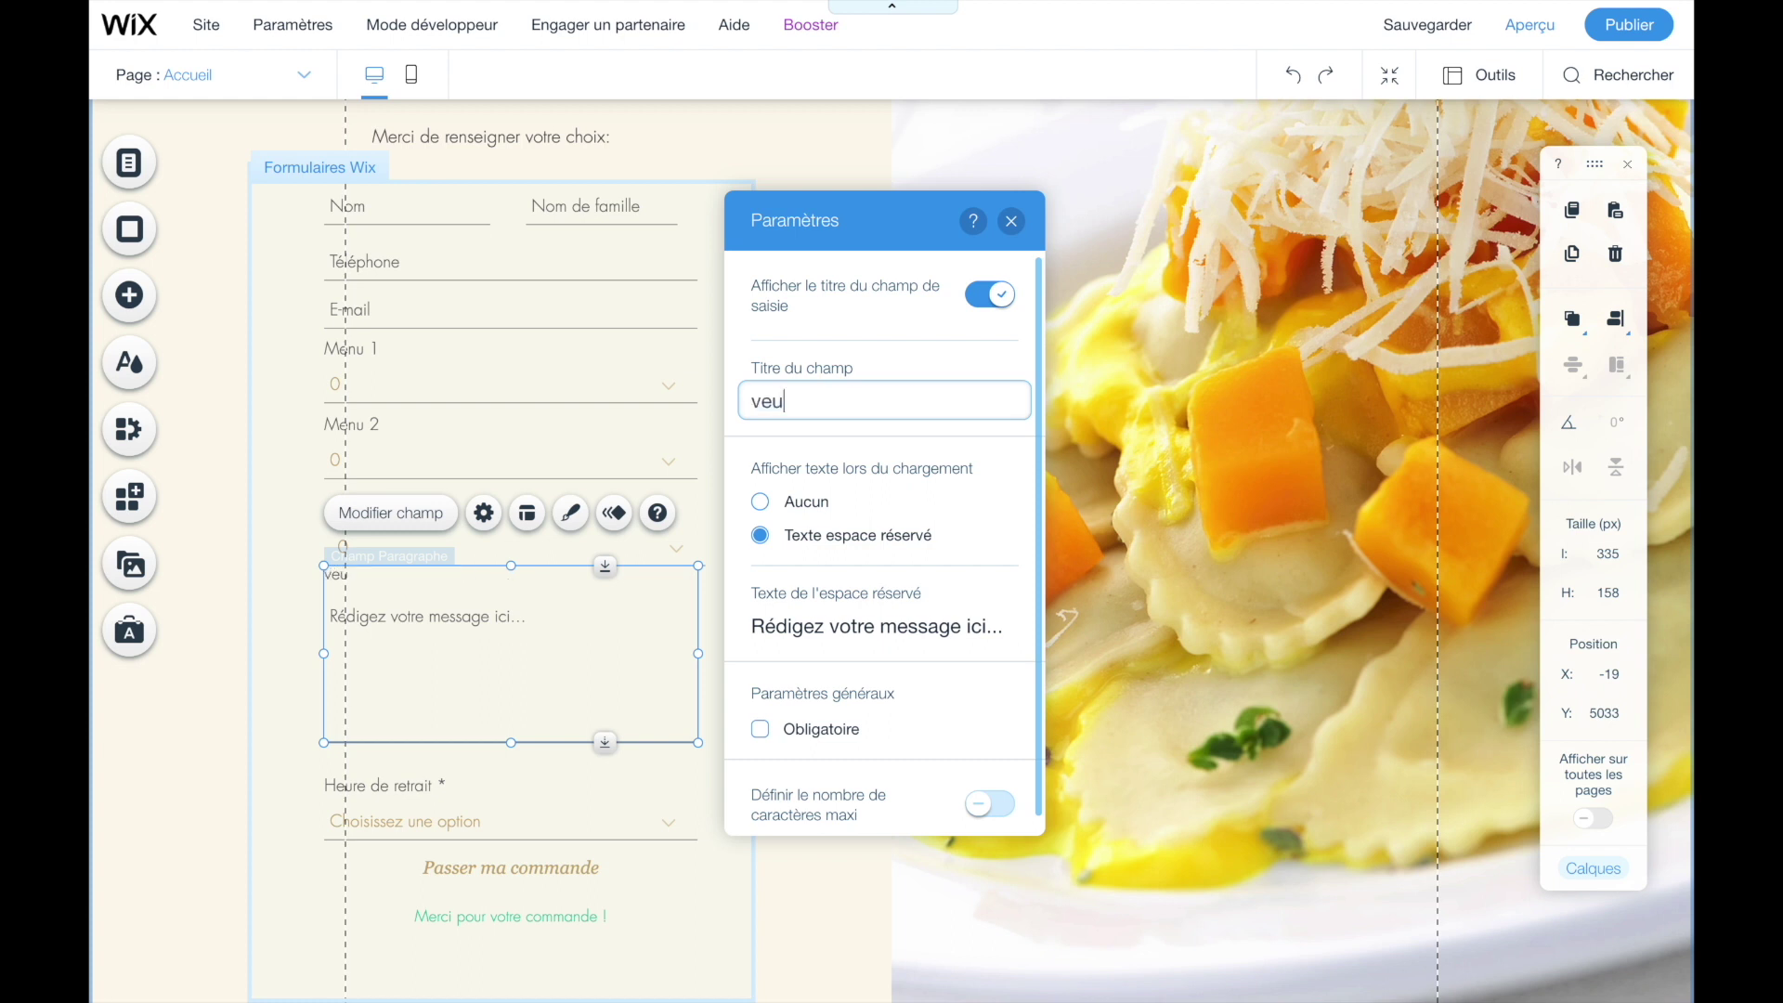
{"action": "type", "text": "Veuillez nous préci"}
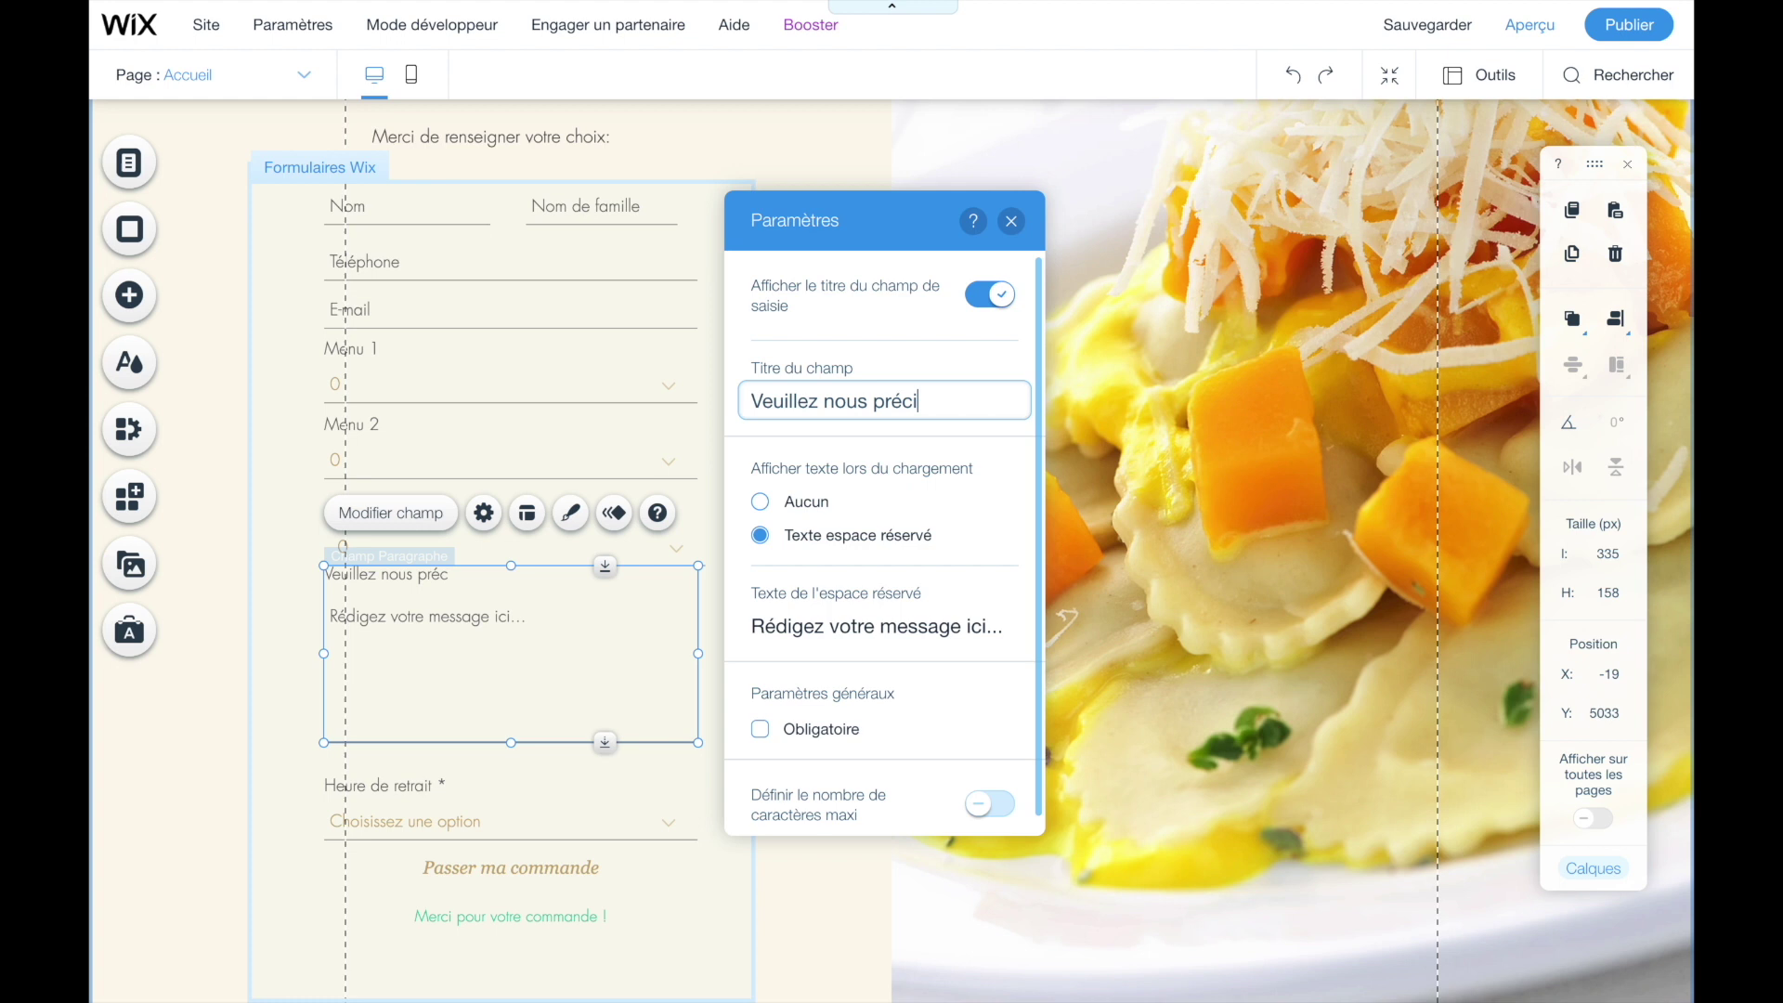
{"action": "type", "text": "ser vos allergies ou "}
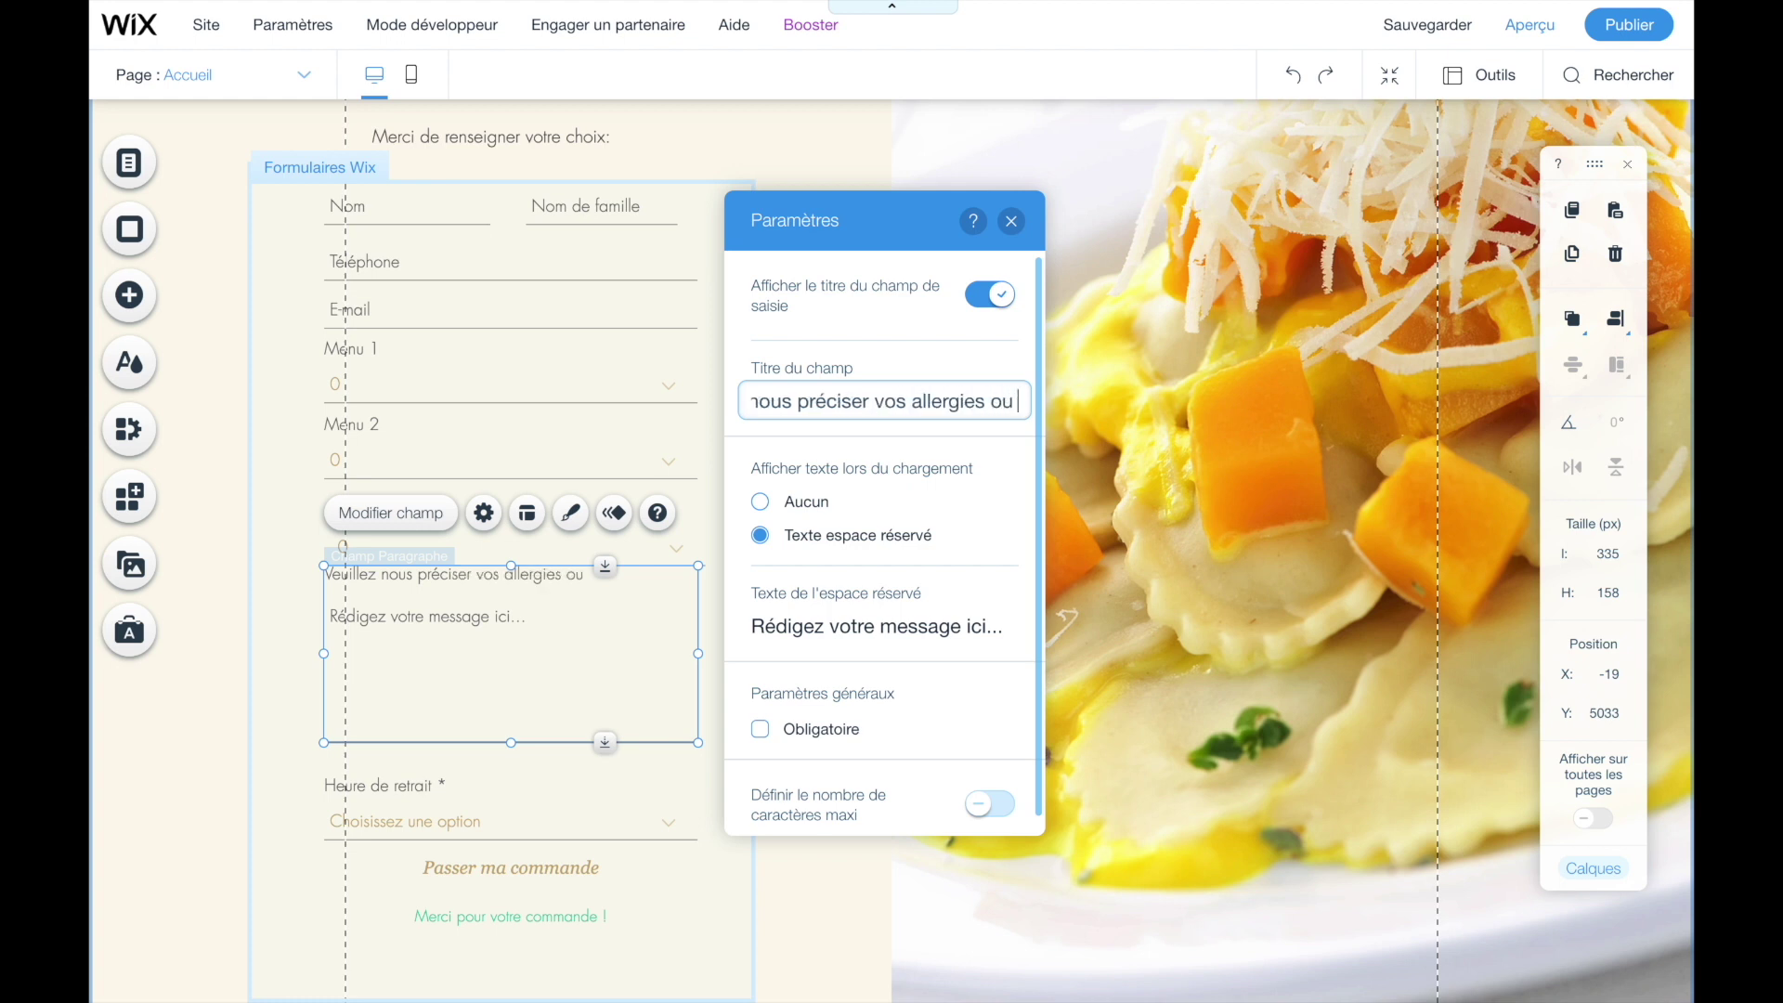
{"action": "type", "text": "autres "}
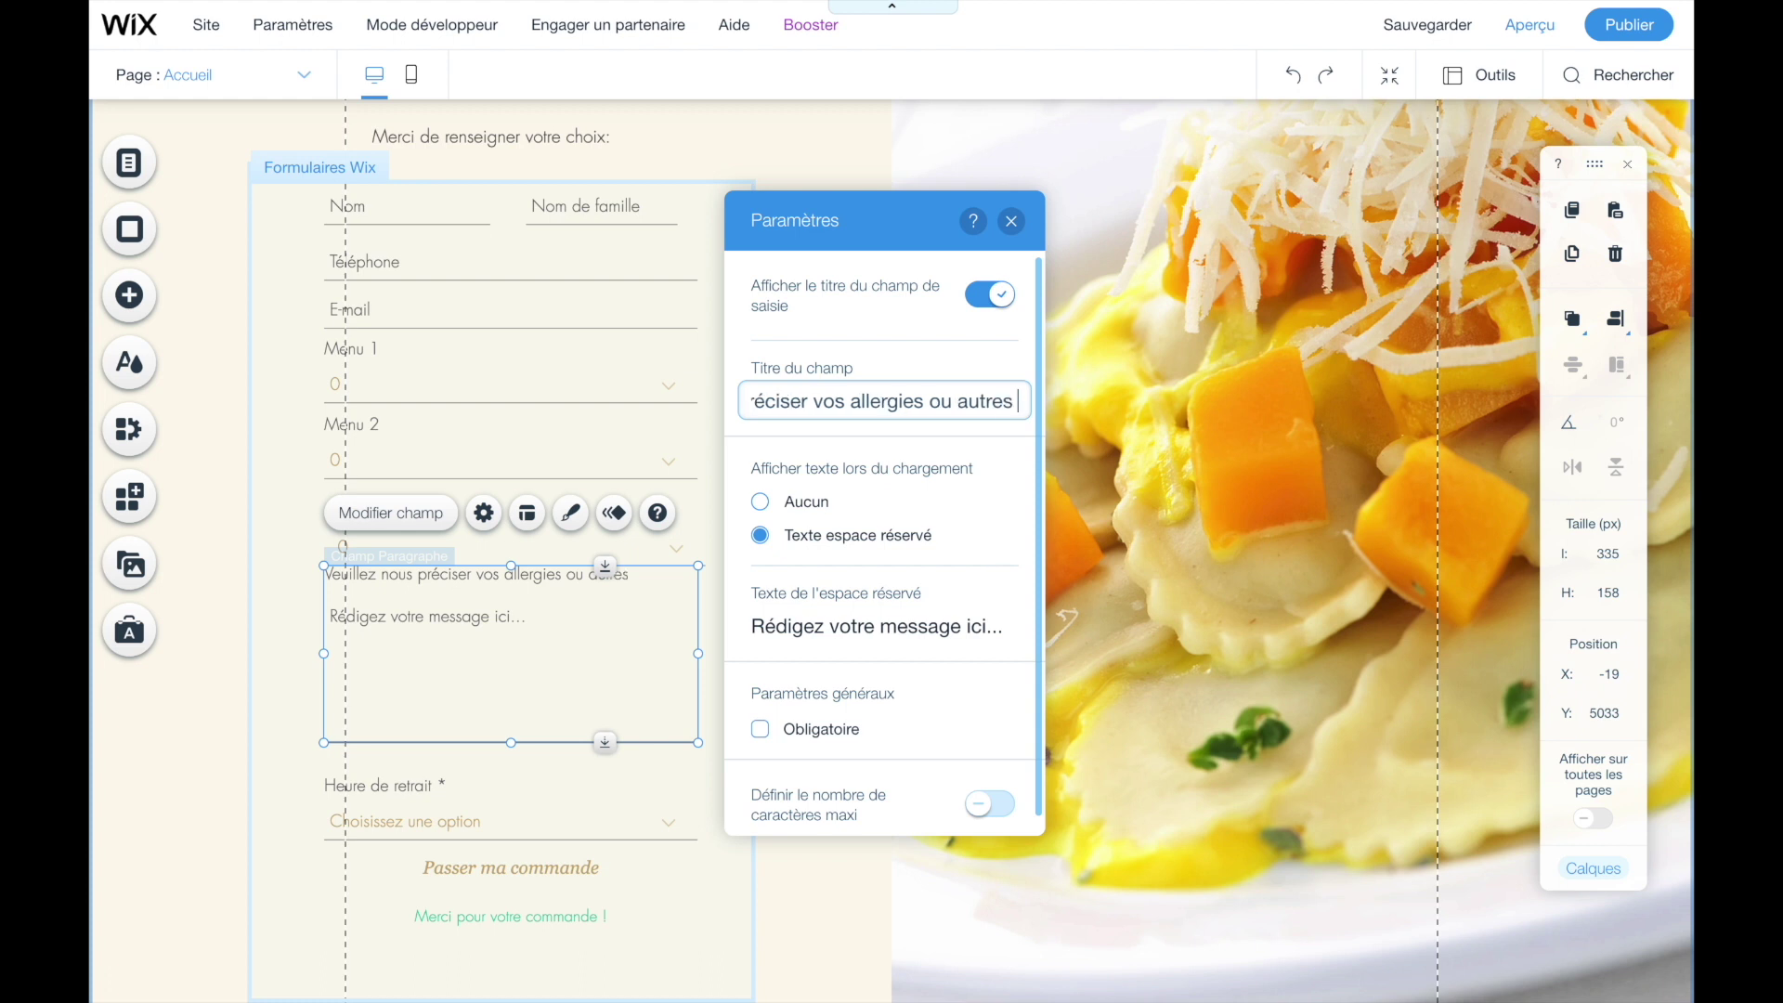
{"action": "type", "text": "commandes s"}
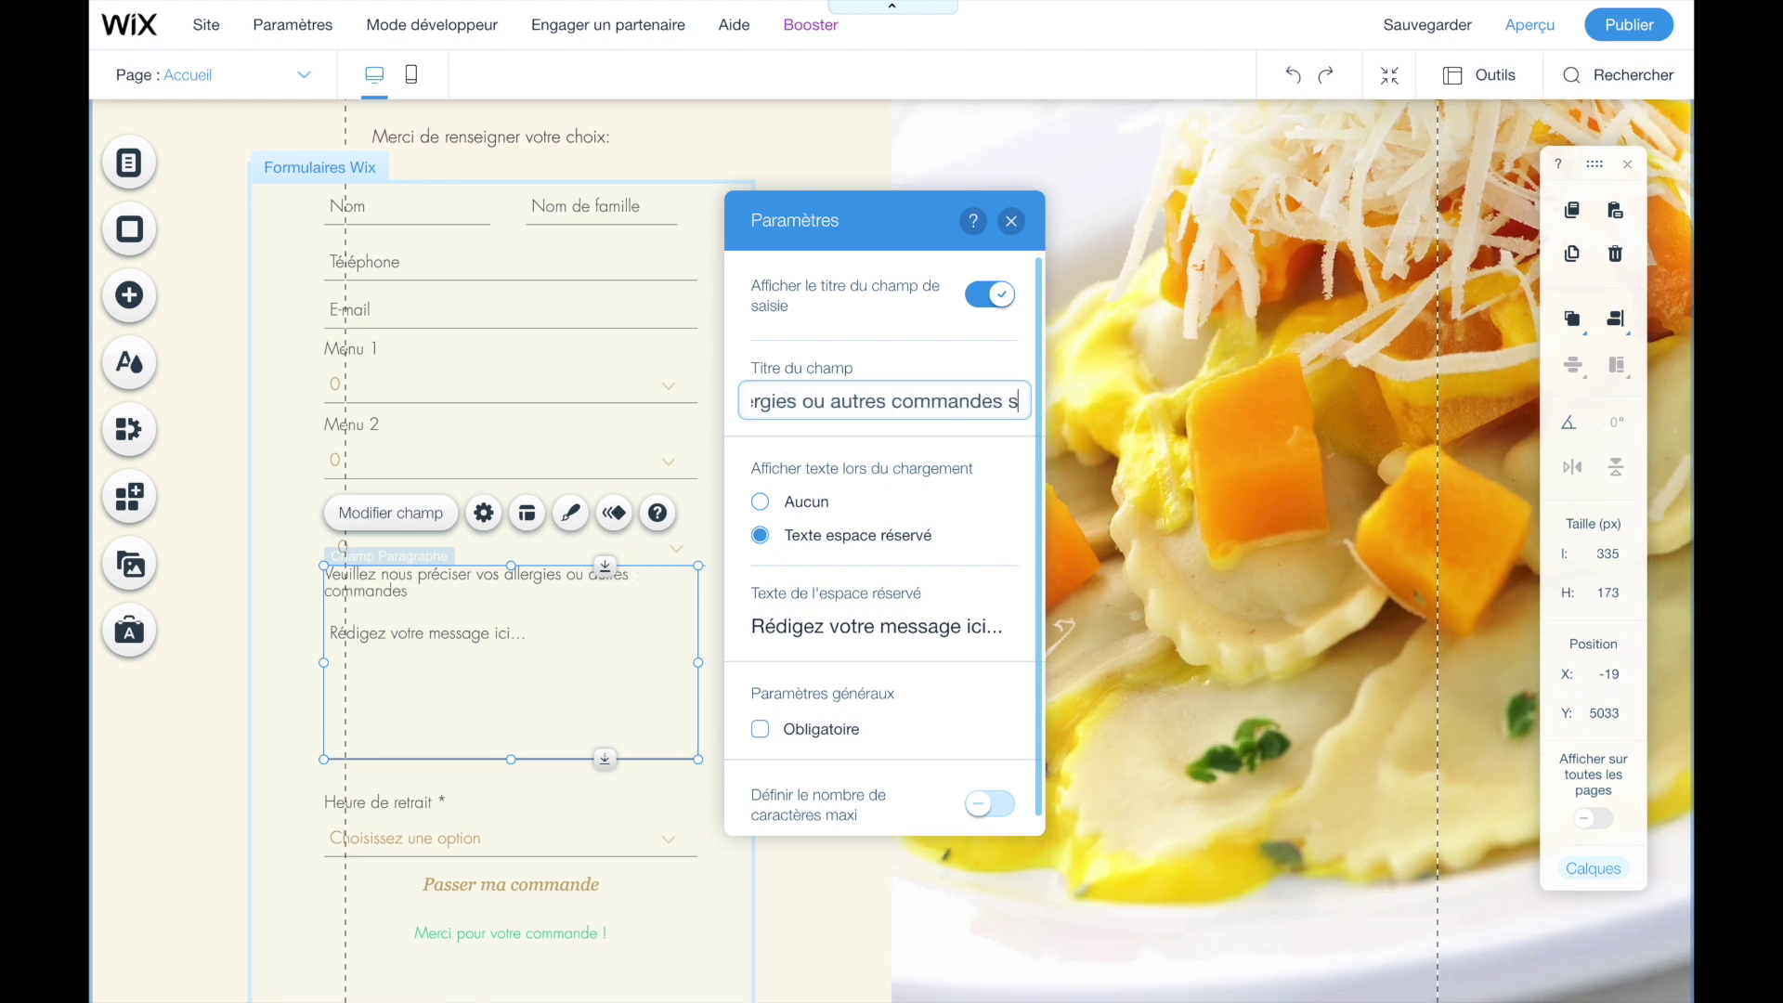
{"action": "type", "text": "péc"}
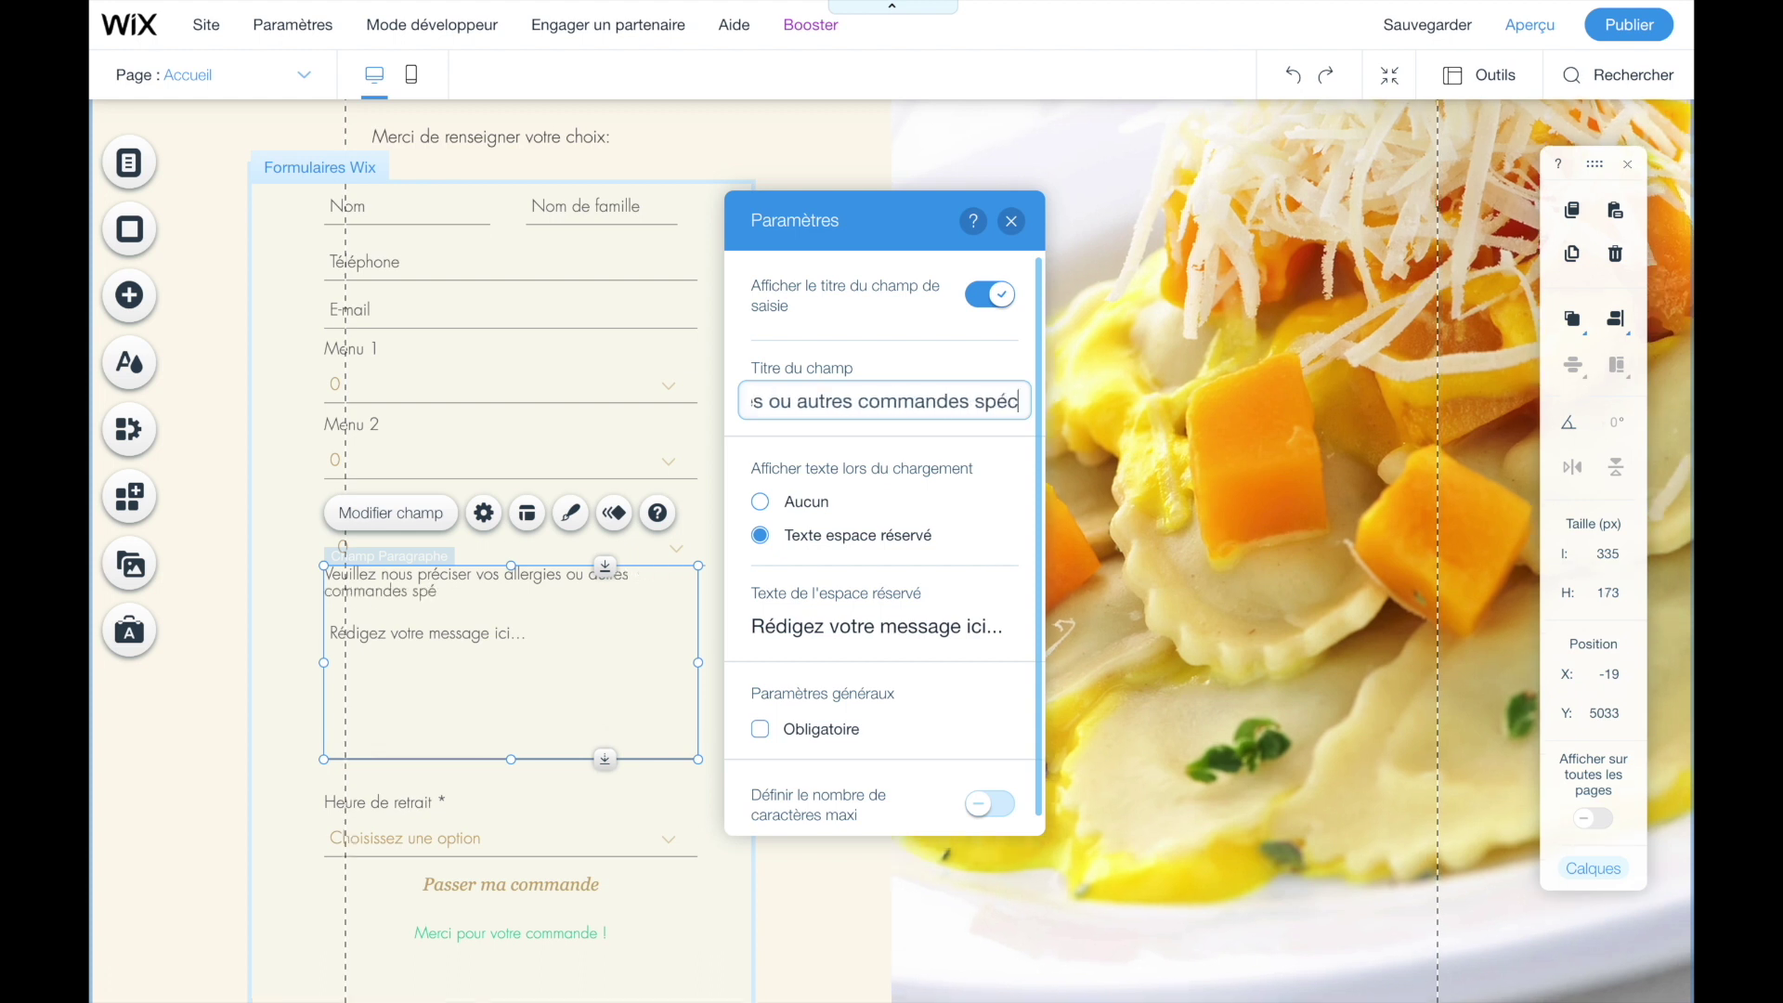
{"action": "type", "text": "iales:"}
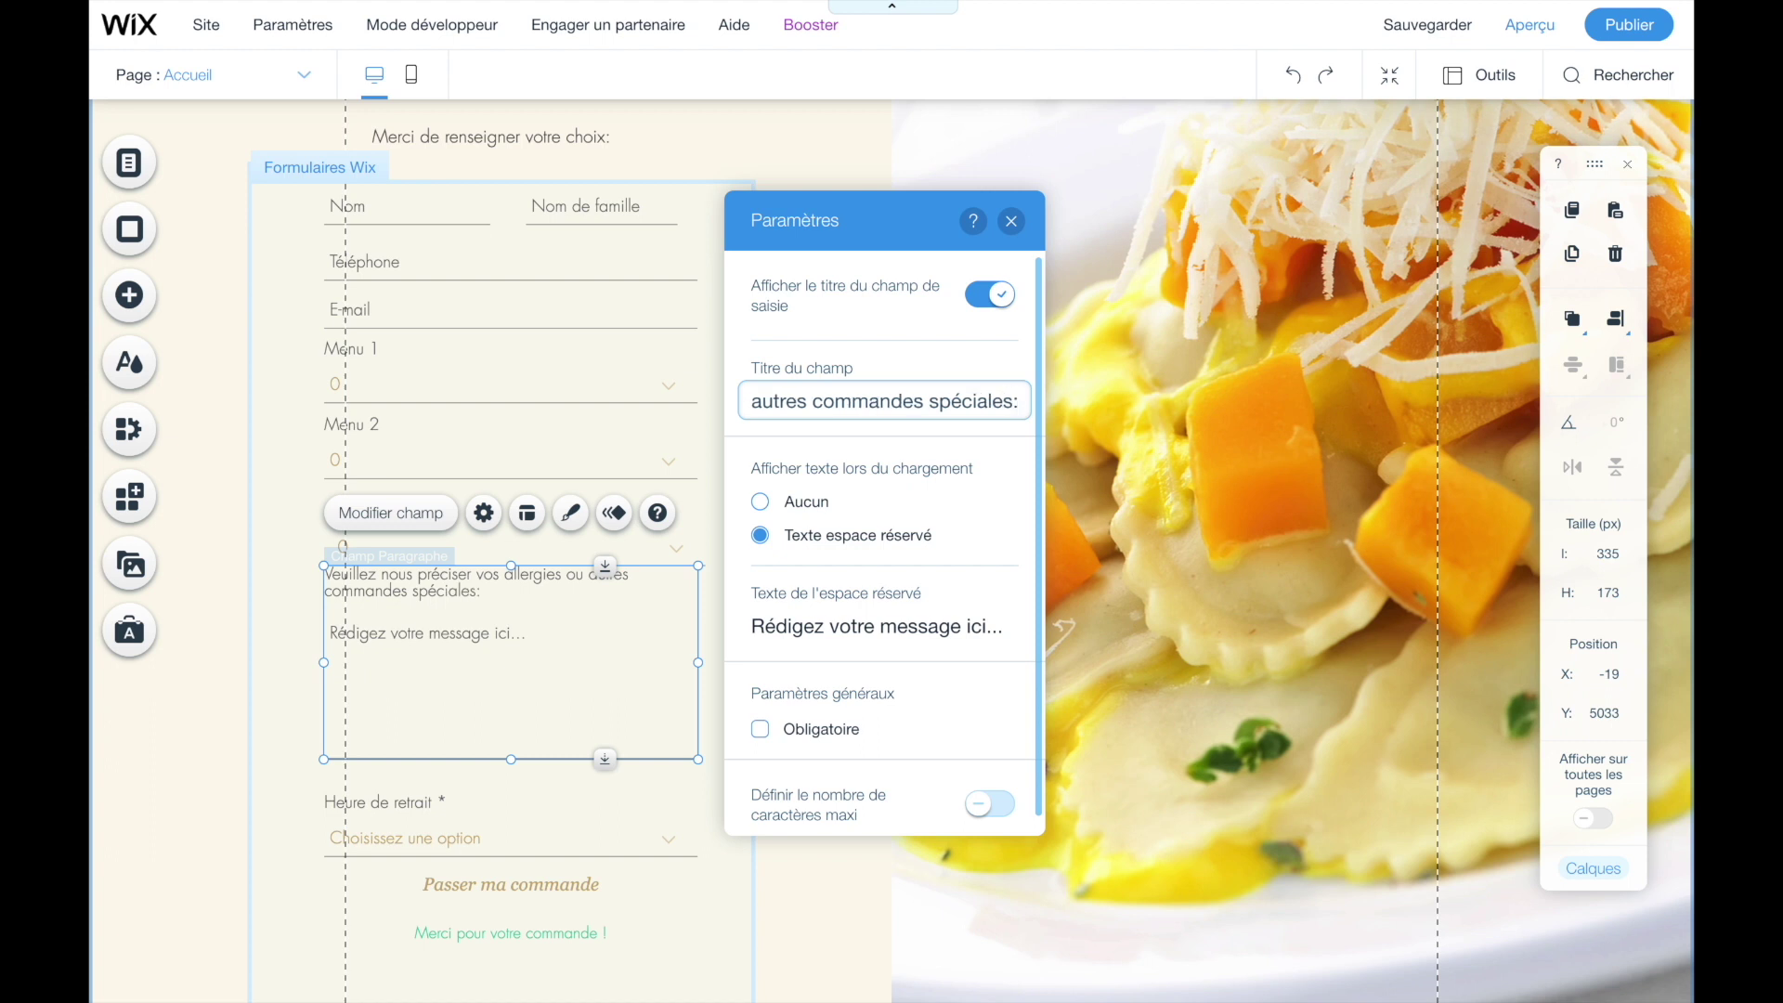
{"action": "key", "text": "BackSpace"}
{"action": "type", "text": ":"}
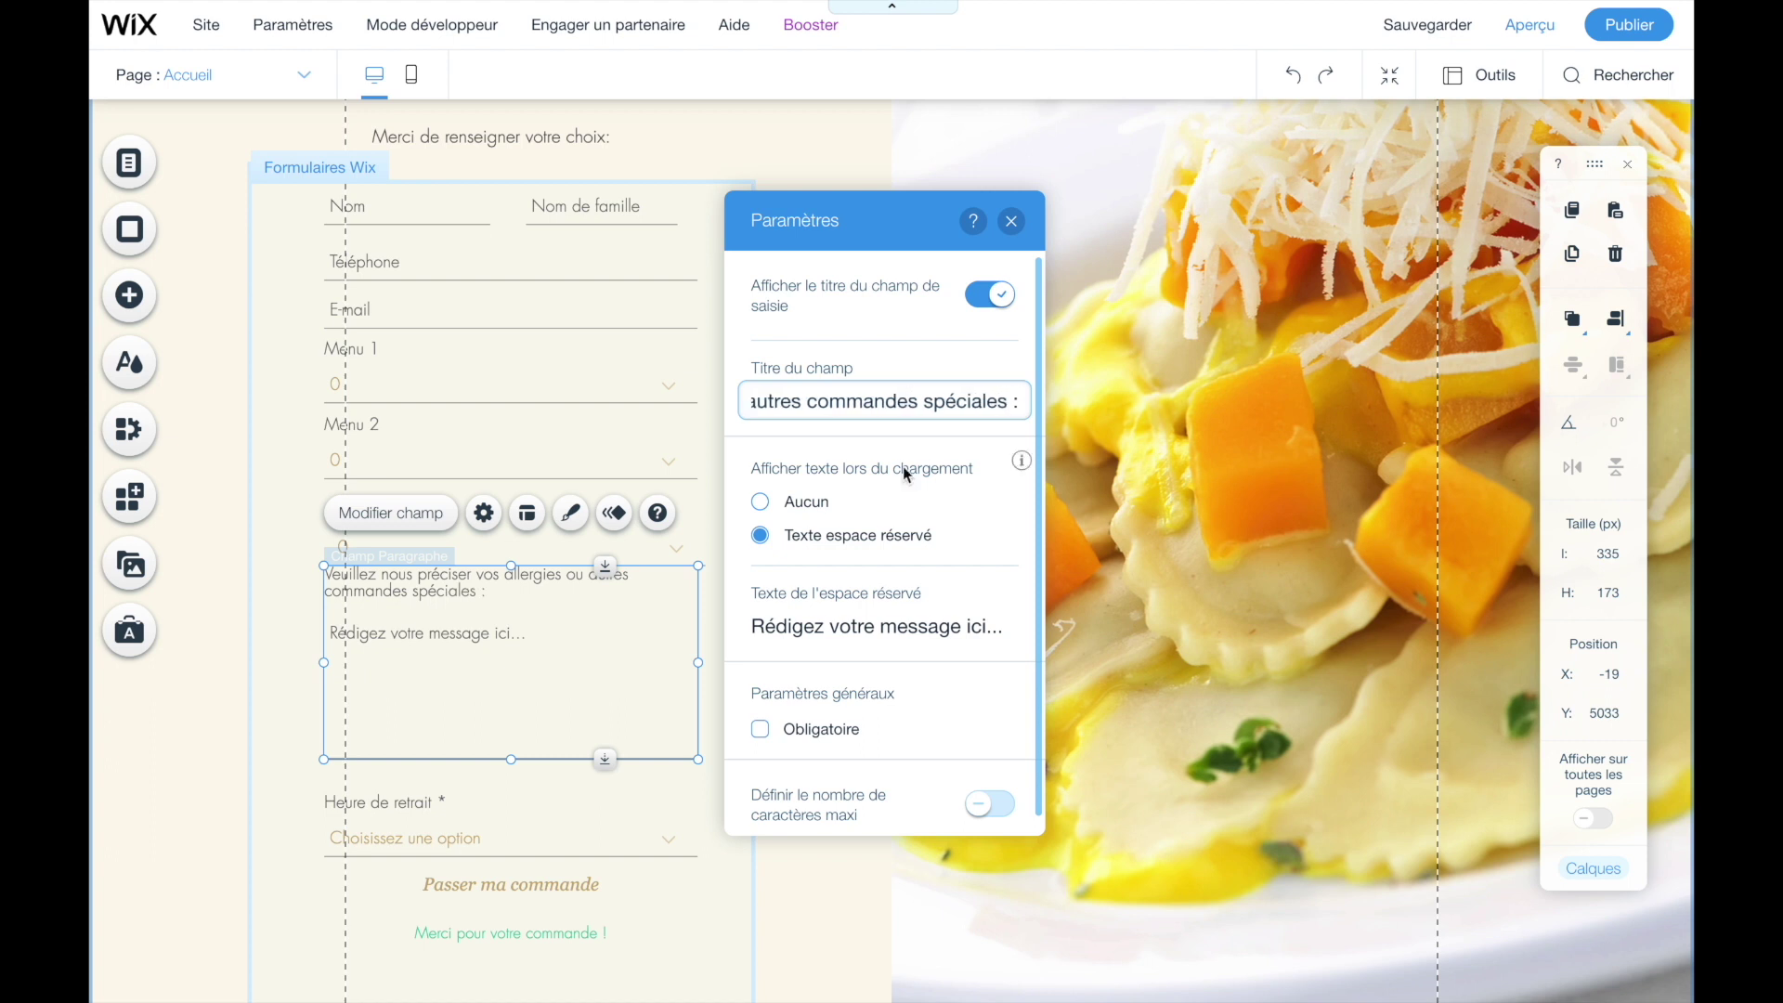
{"action": "left_click", "coordinate": [288, 521]}
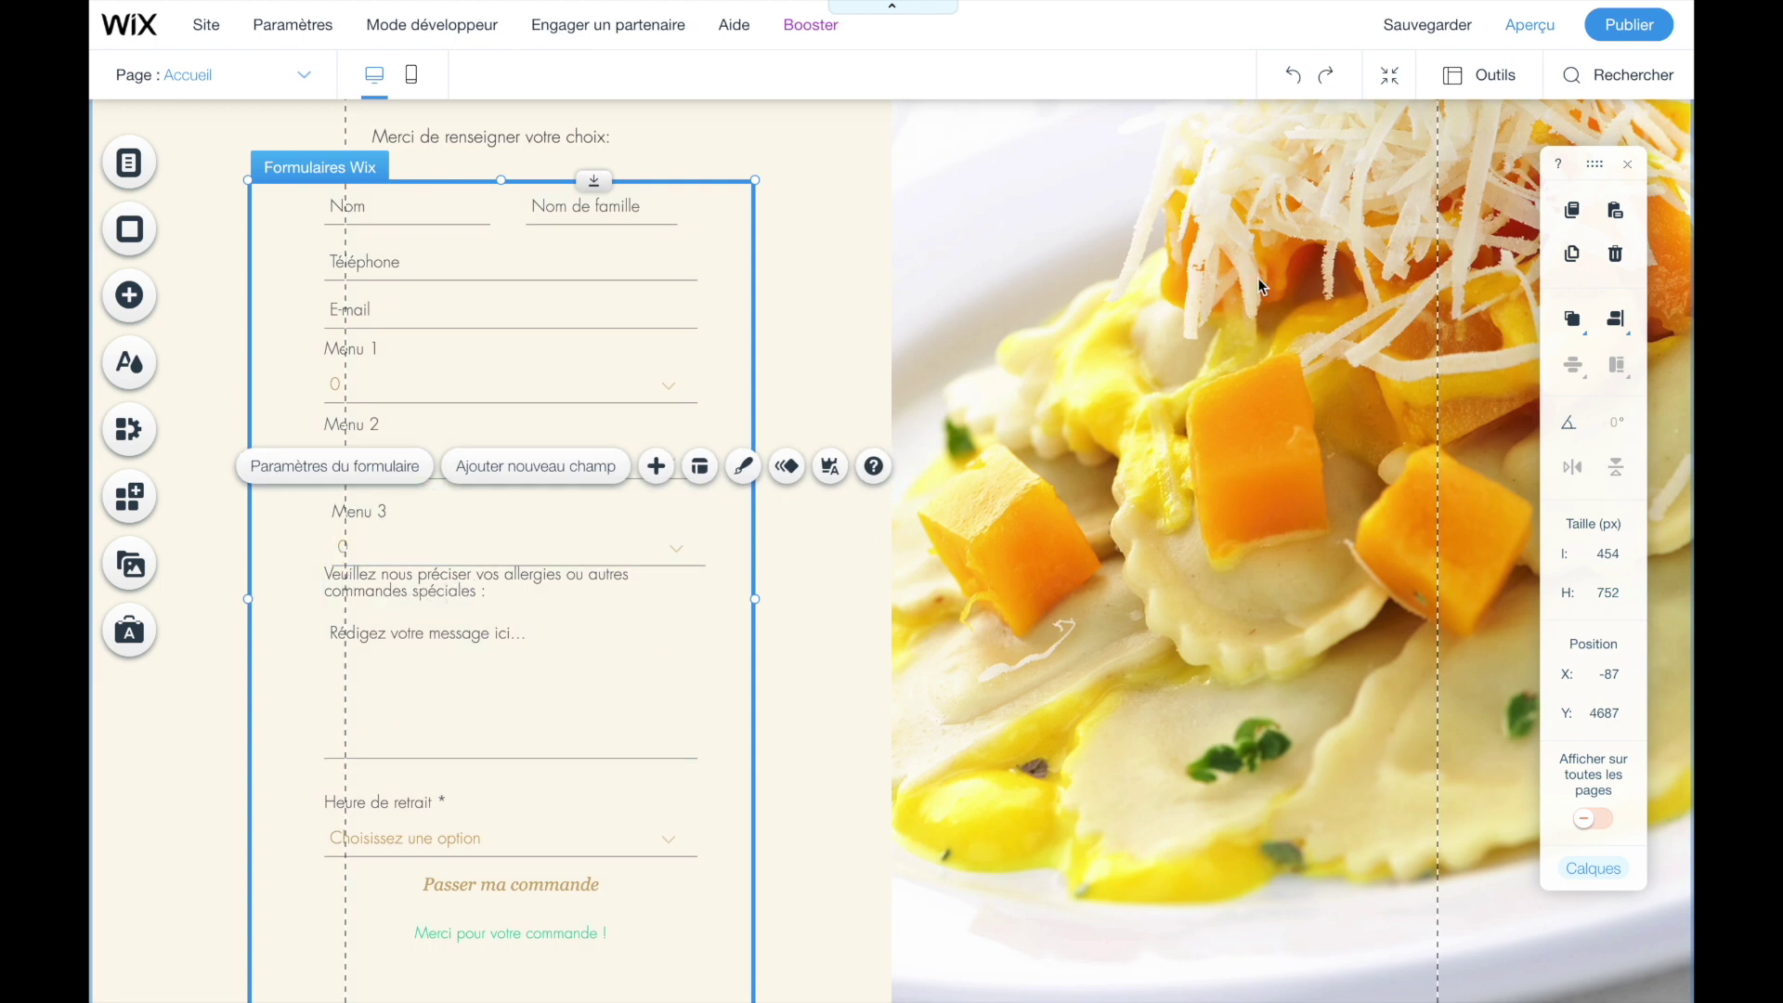
{"action": "left_click", "coordinate": [1527, 25]}
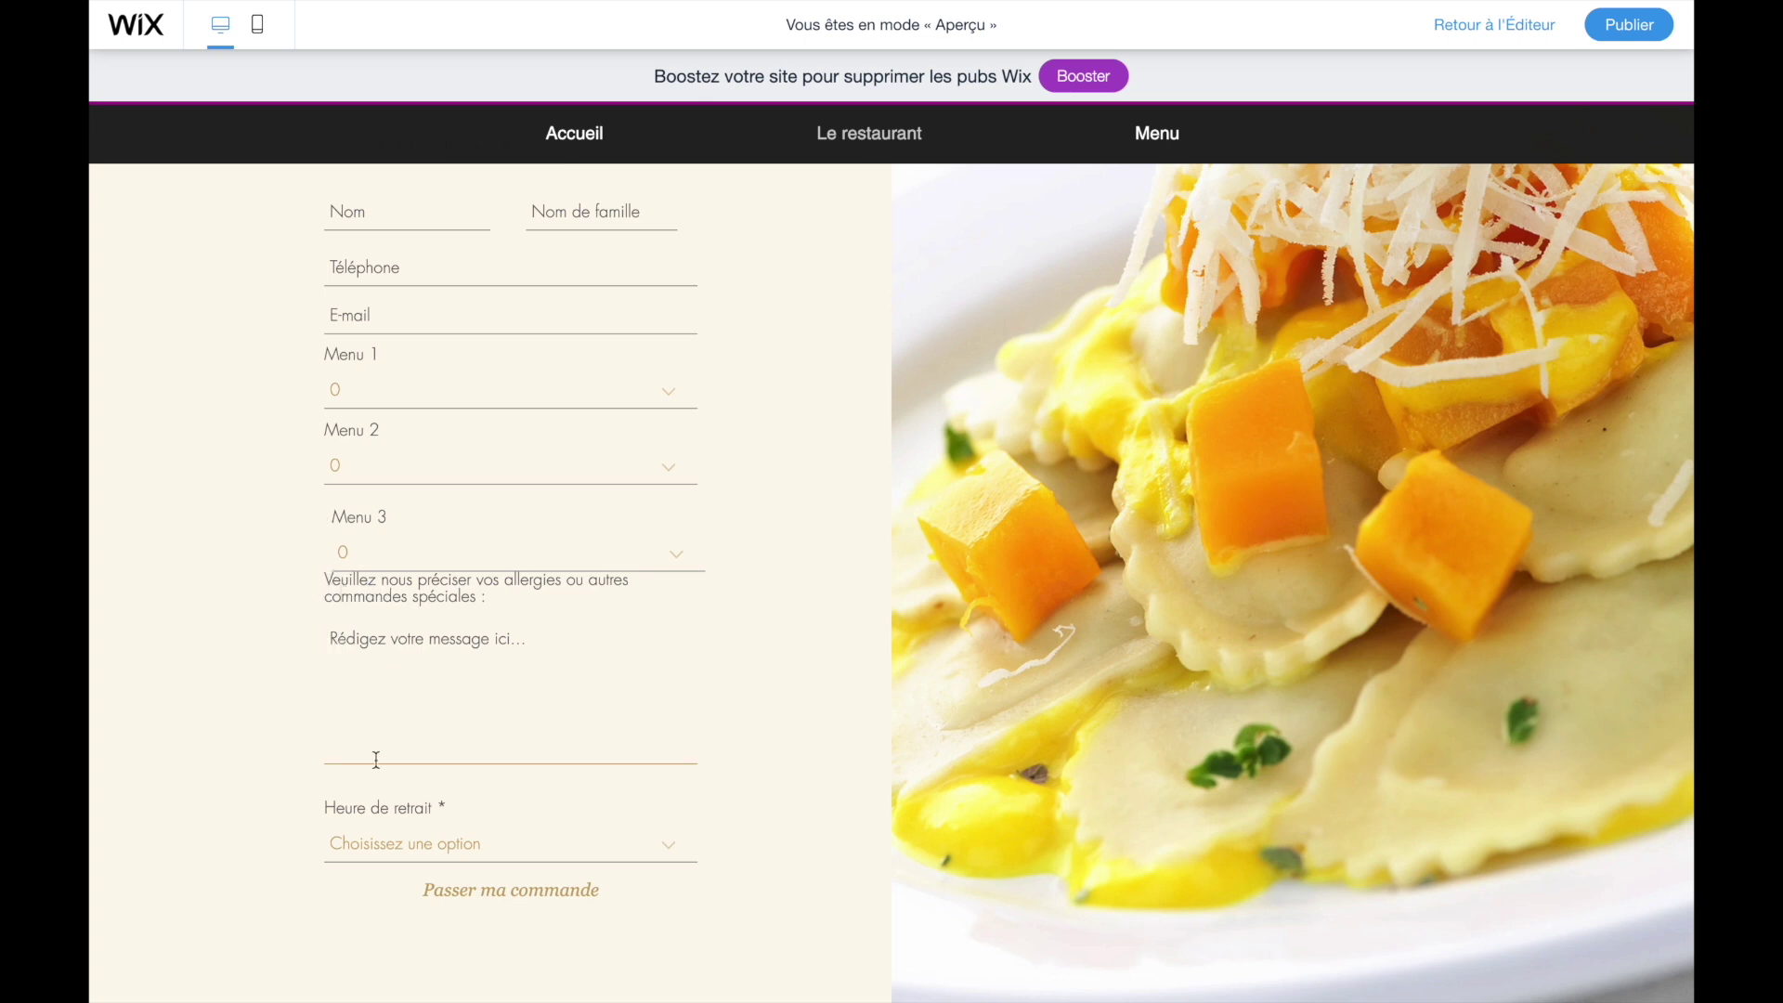
- Submit the empty order form in preview to test required-field validation
{"action": "scroll", "coordinate": [386, 789], "scroll_direction": "up", "scroll_amount": 2}
{"action": "scroll", "coordinate": [436, 774], "scroll_direction": "down", "scroll_amount": 1}
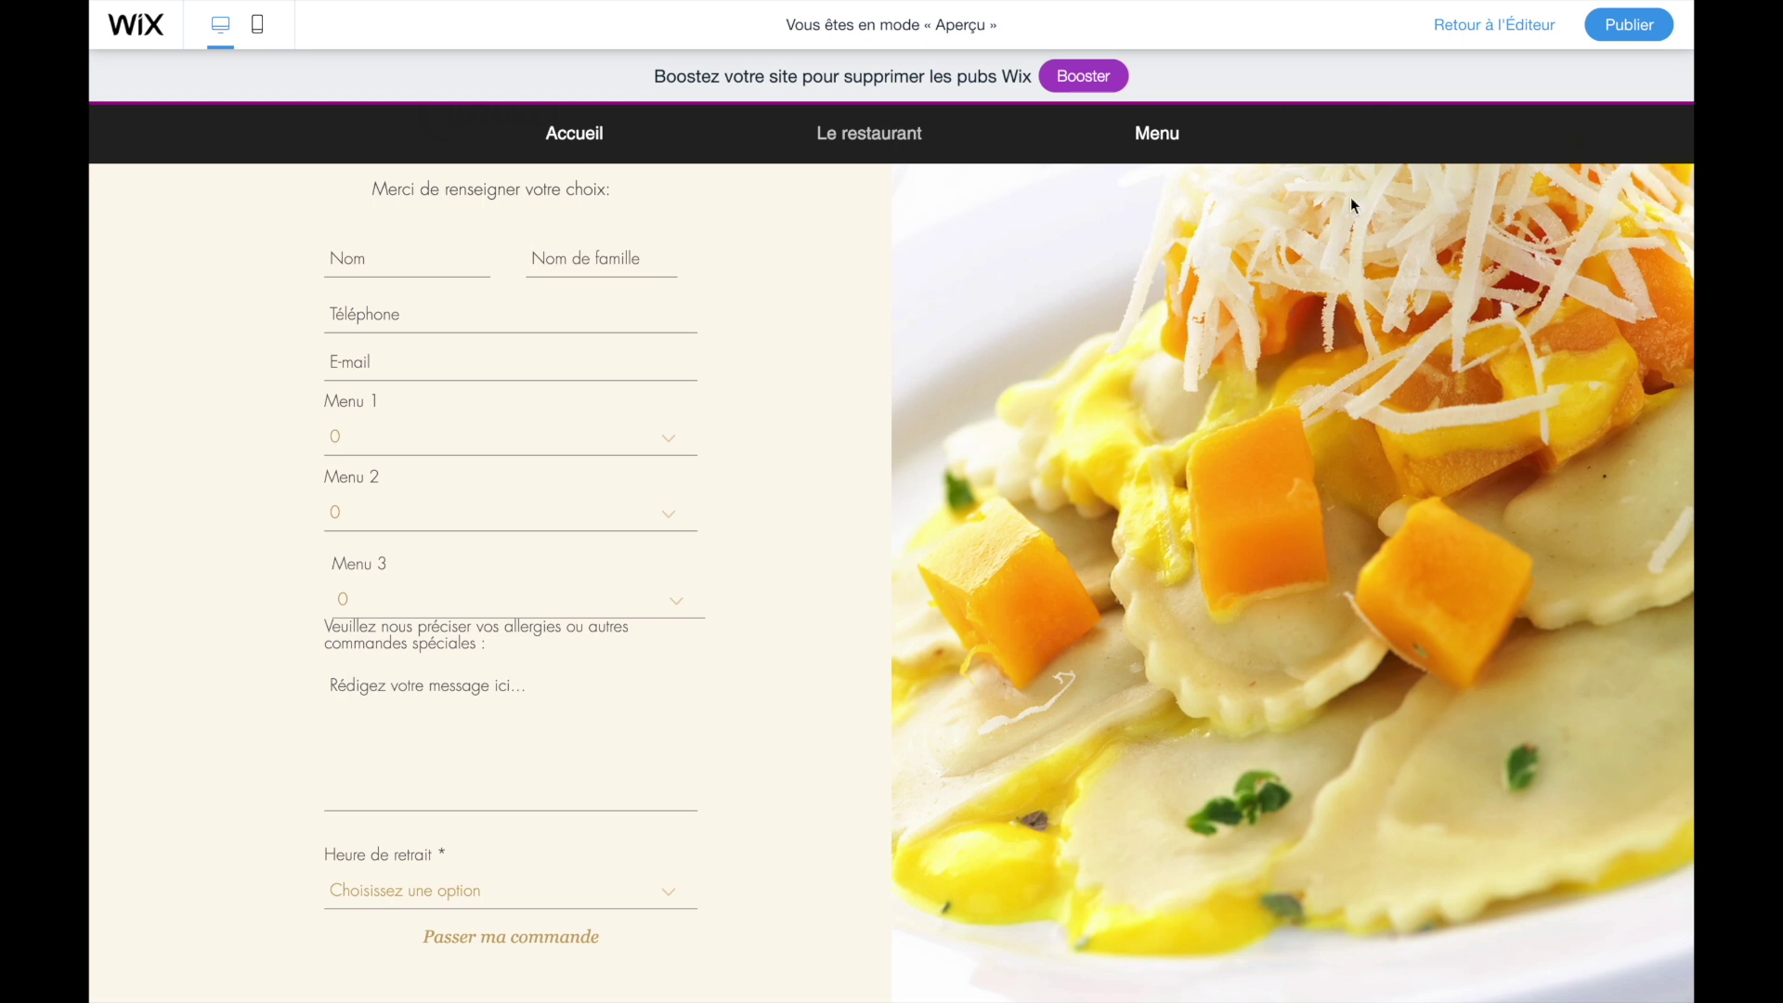
{"action": "scroll", "coordinate": [329, 699], "scroll_direction": "down", "scroll_amount": 1}
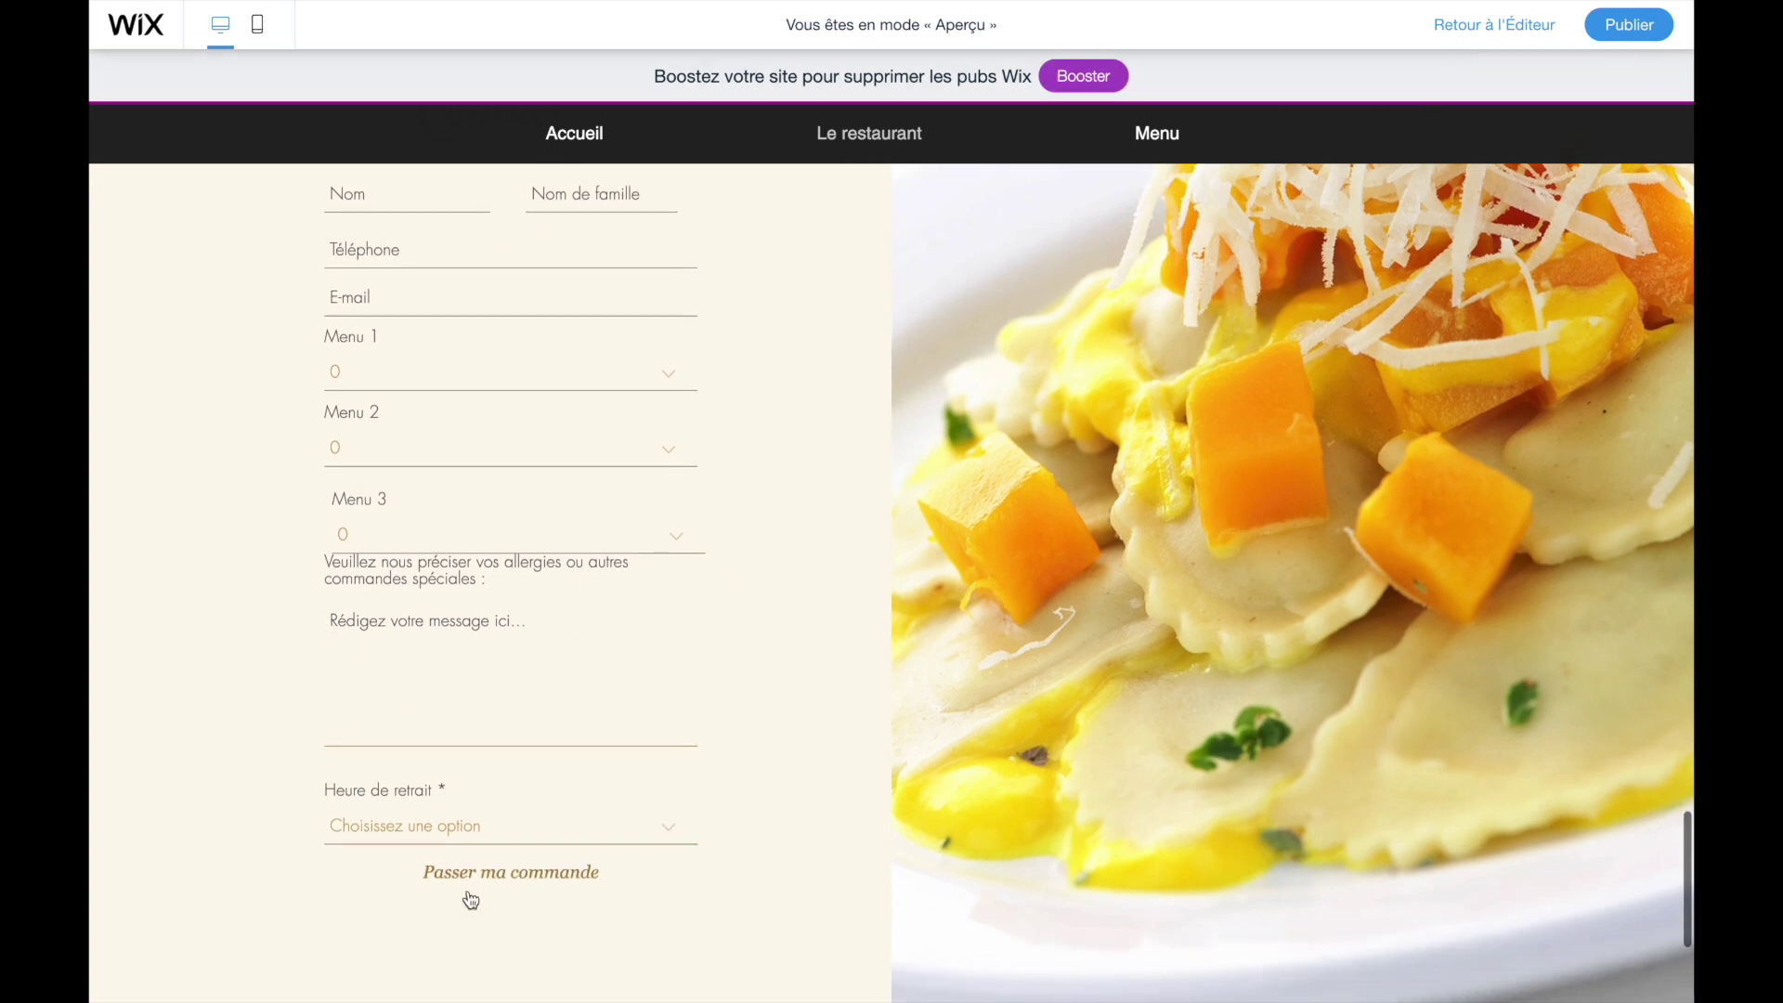
{"action": "left_click", "coordinate": [471, 882]}
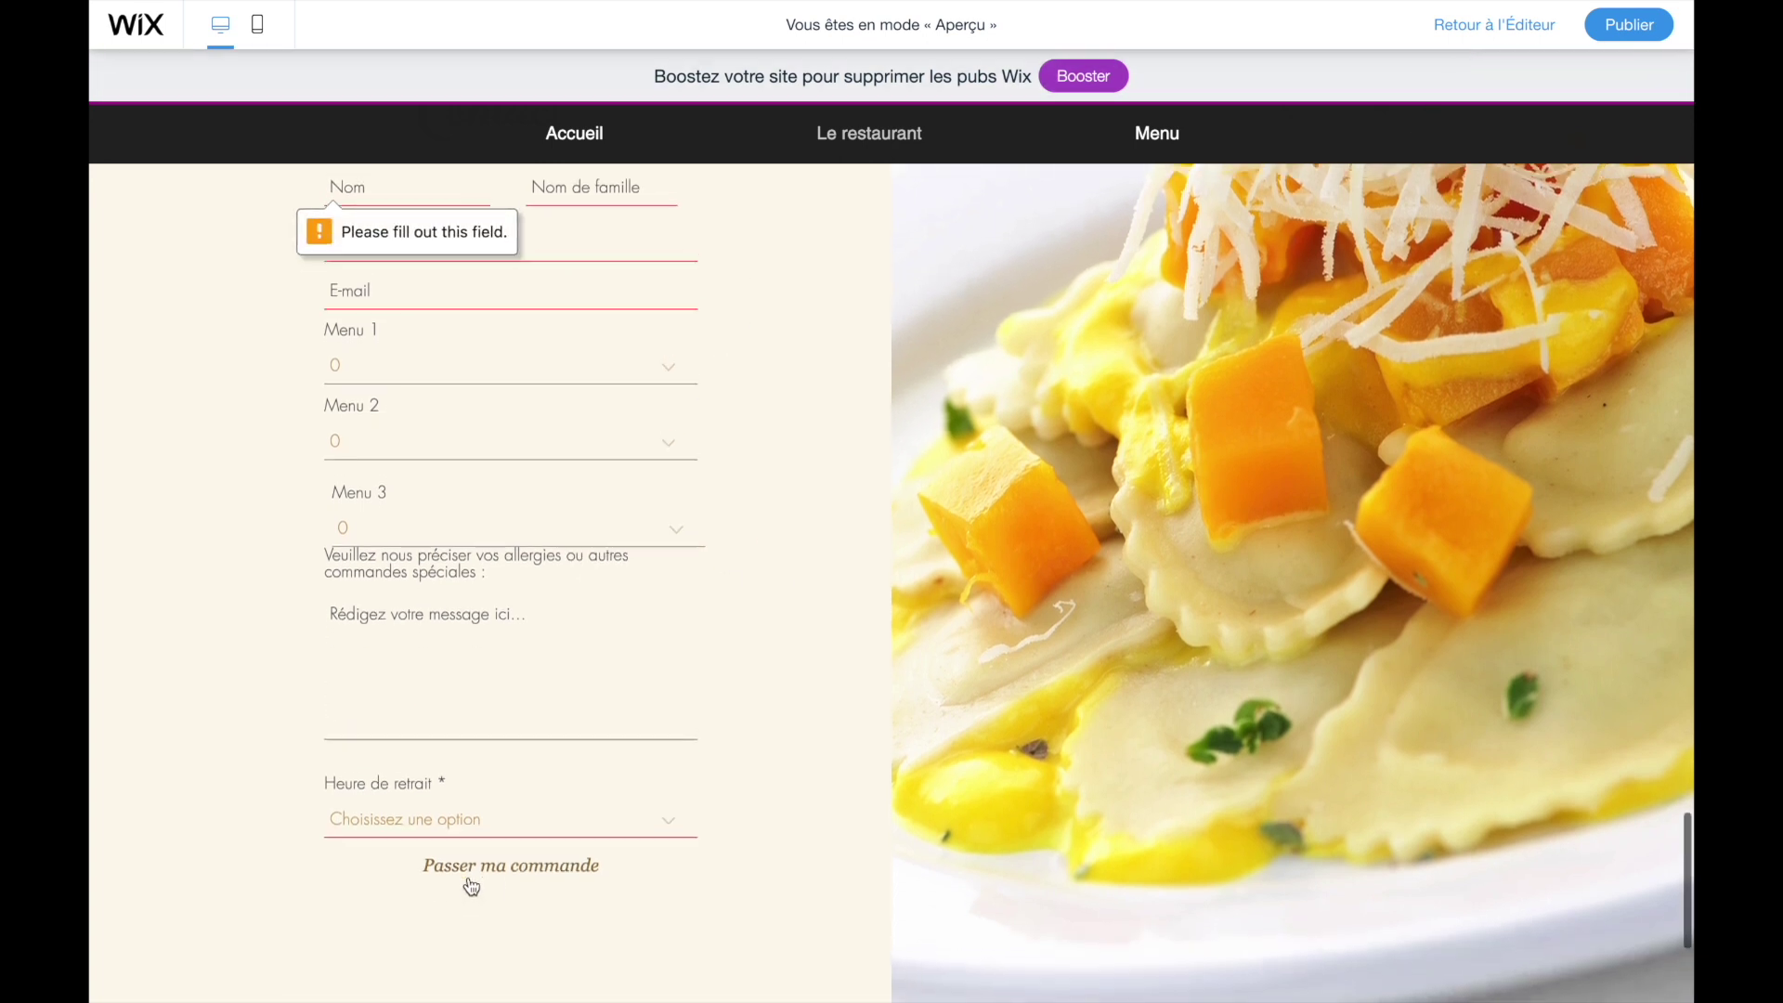
{"action": "scroll", "coordinate": [467, 884], "scroll_direction": "up", "scroll_amount": 1}
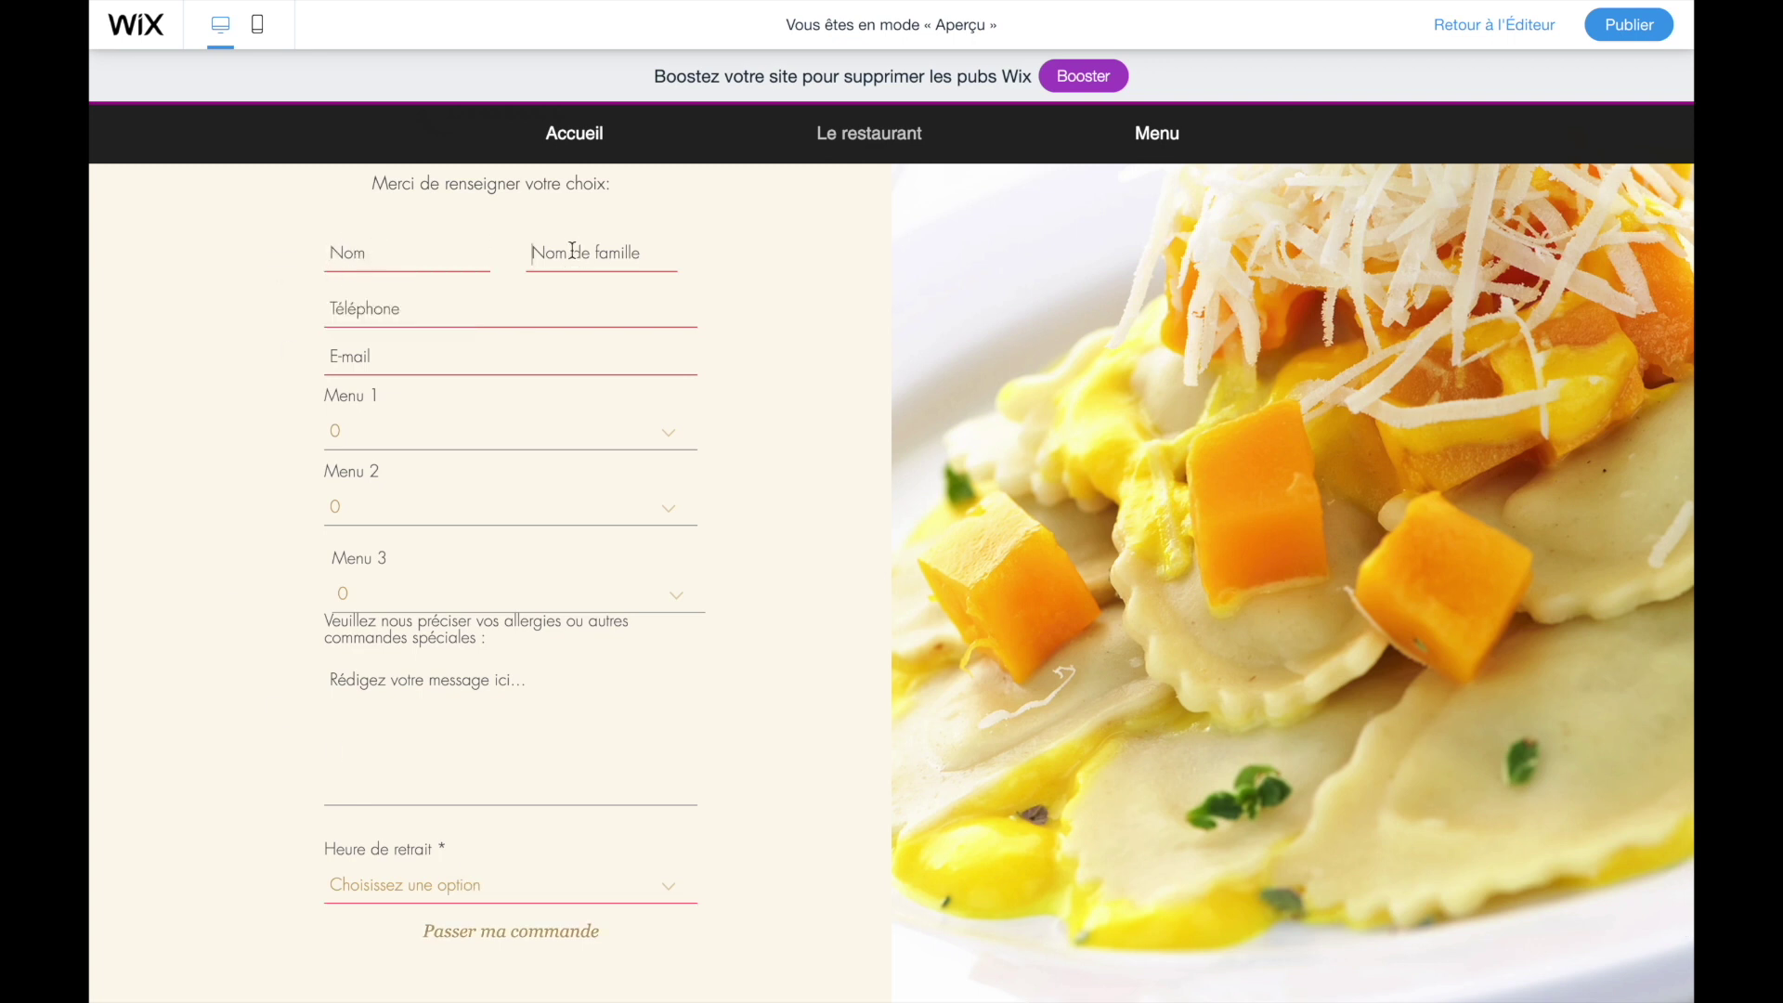
{"action": "left_click", "coordinate": [419, 345]}
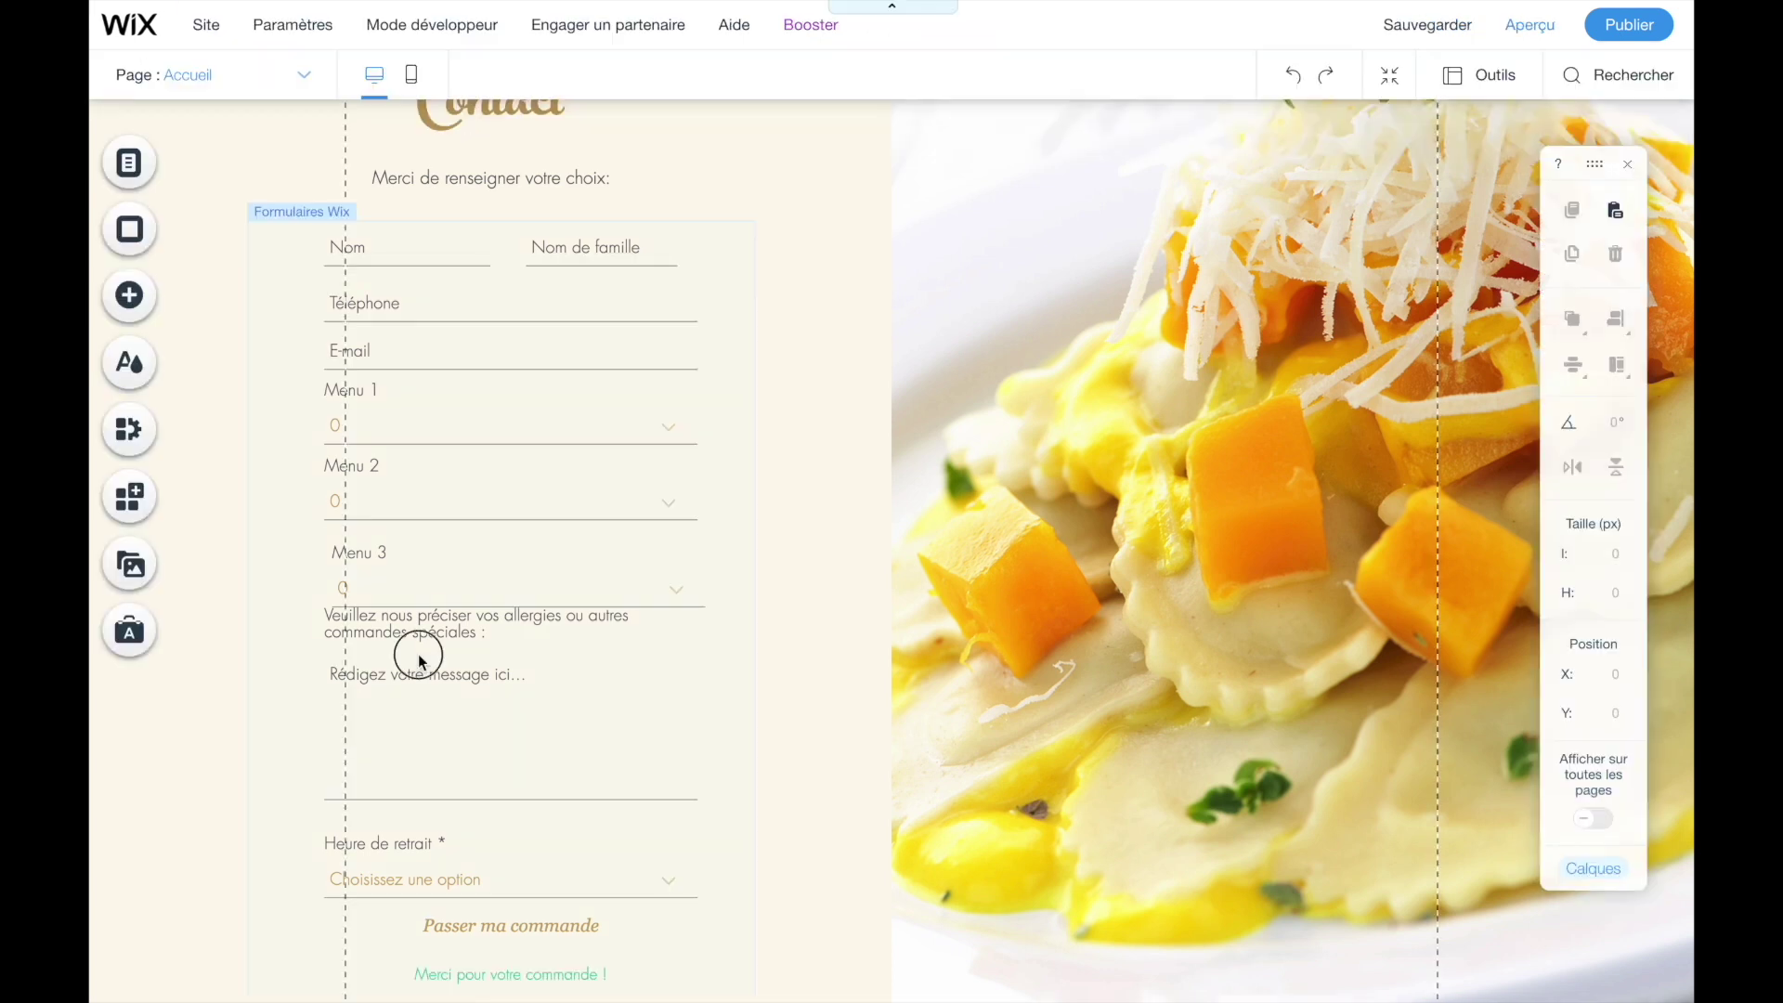
- Back in the editor, move the message field slightly lower within the form
{"action": "left_click", "coordinate": [417, 657]}
{"action": "double_click", "coordinate": [385, 638]}
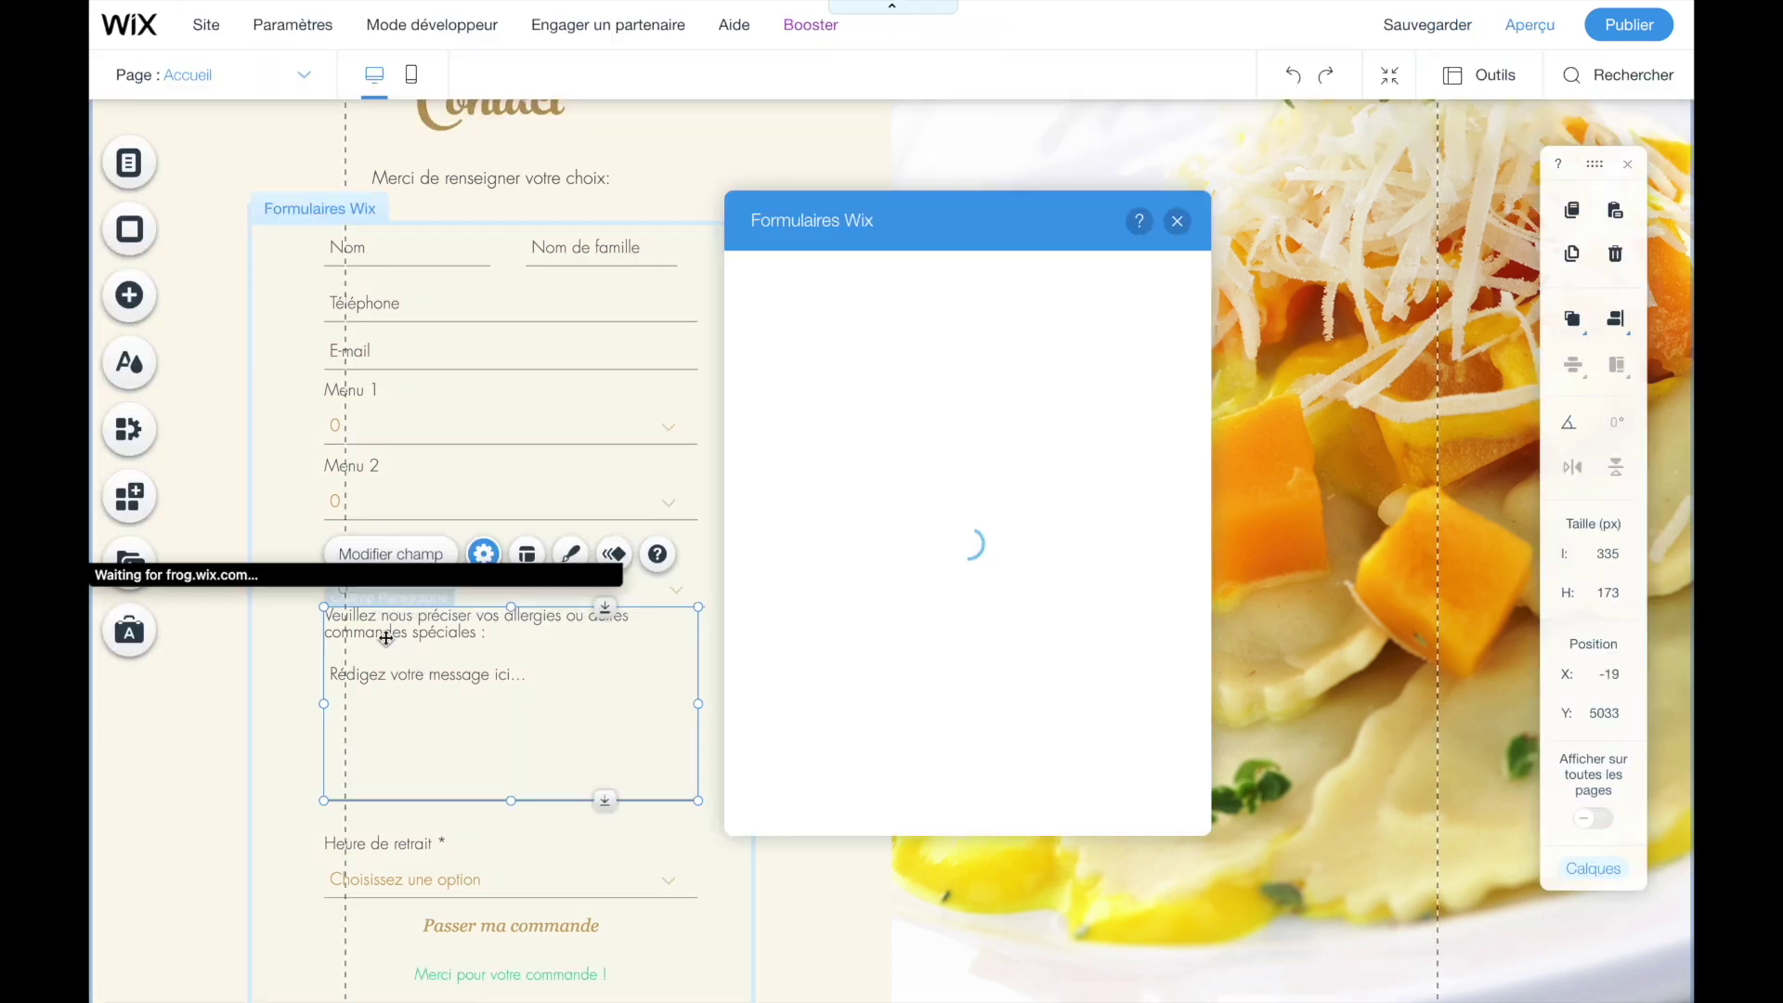
{"action": "left_click_drag", "start_coordinate": [386, 638], "coordinate": [387, 658]}
{"action": "left_click", "coordinate": [287, 646]}
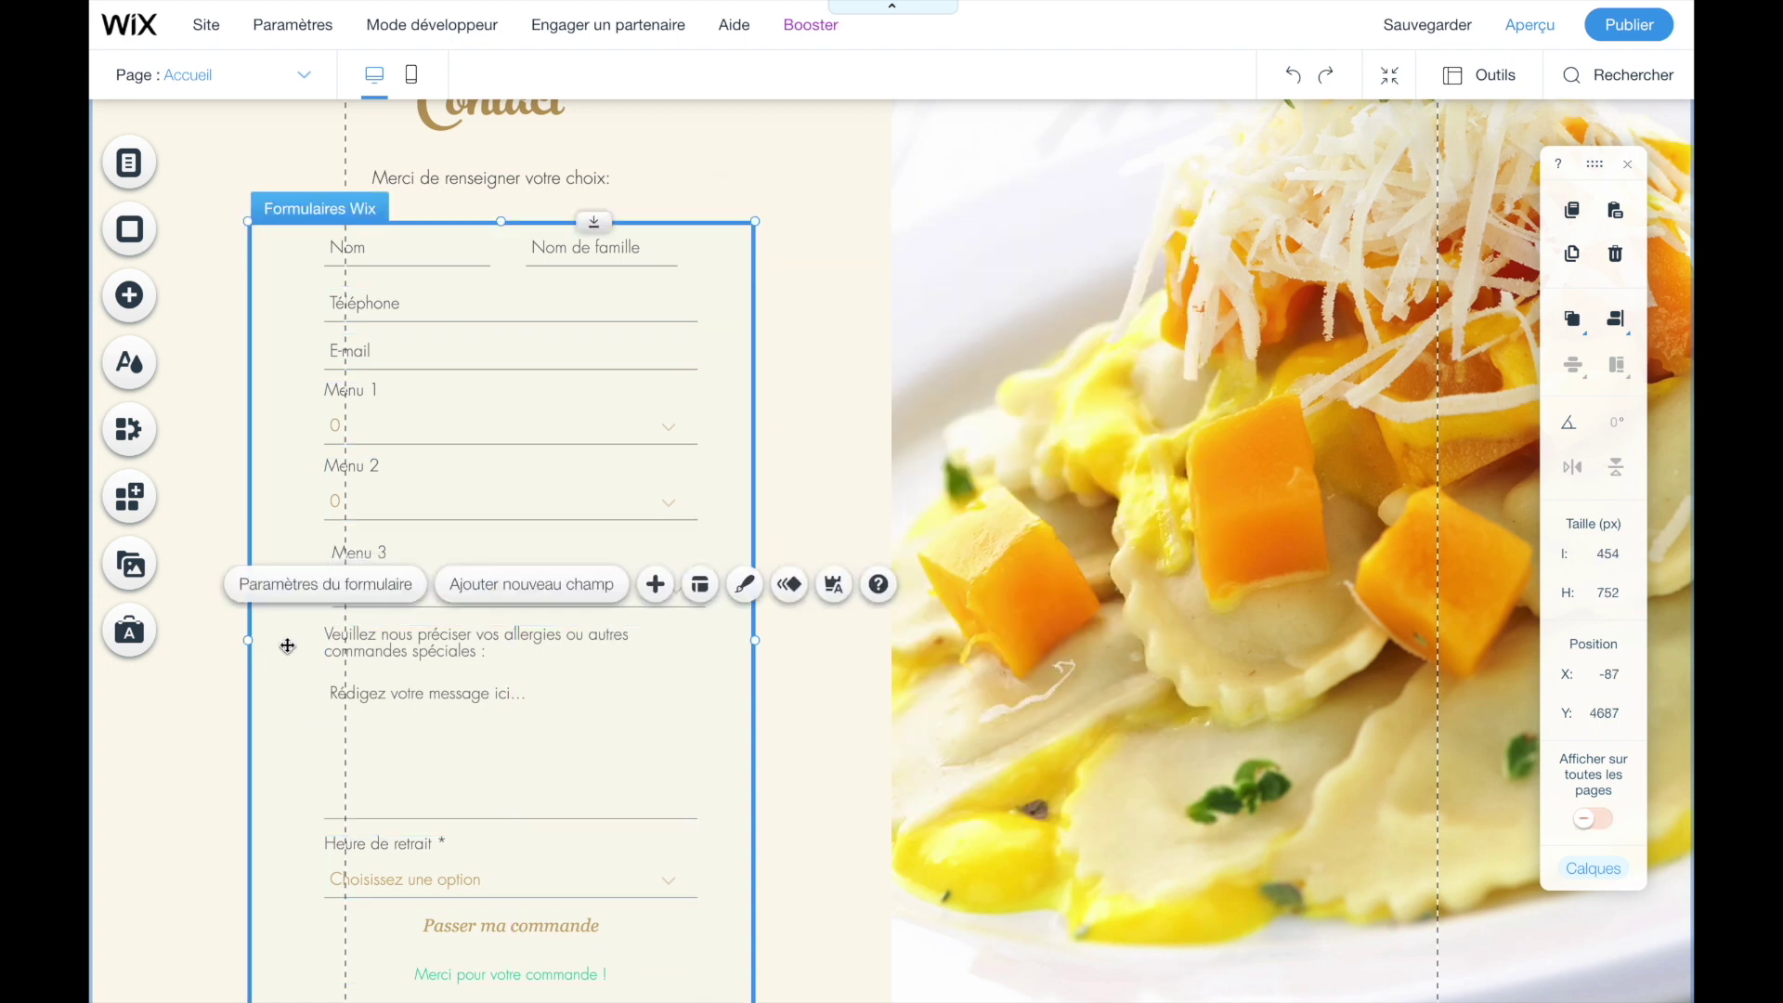
- Preview again, type a test entry 'vfvf' in the message box, then return to the editor
{"action": "left_click", "coordinate": [1528, 26]}
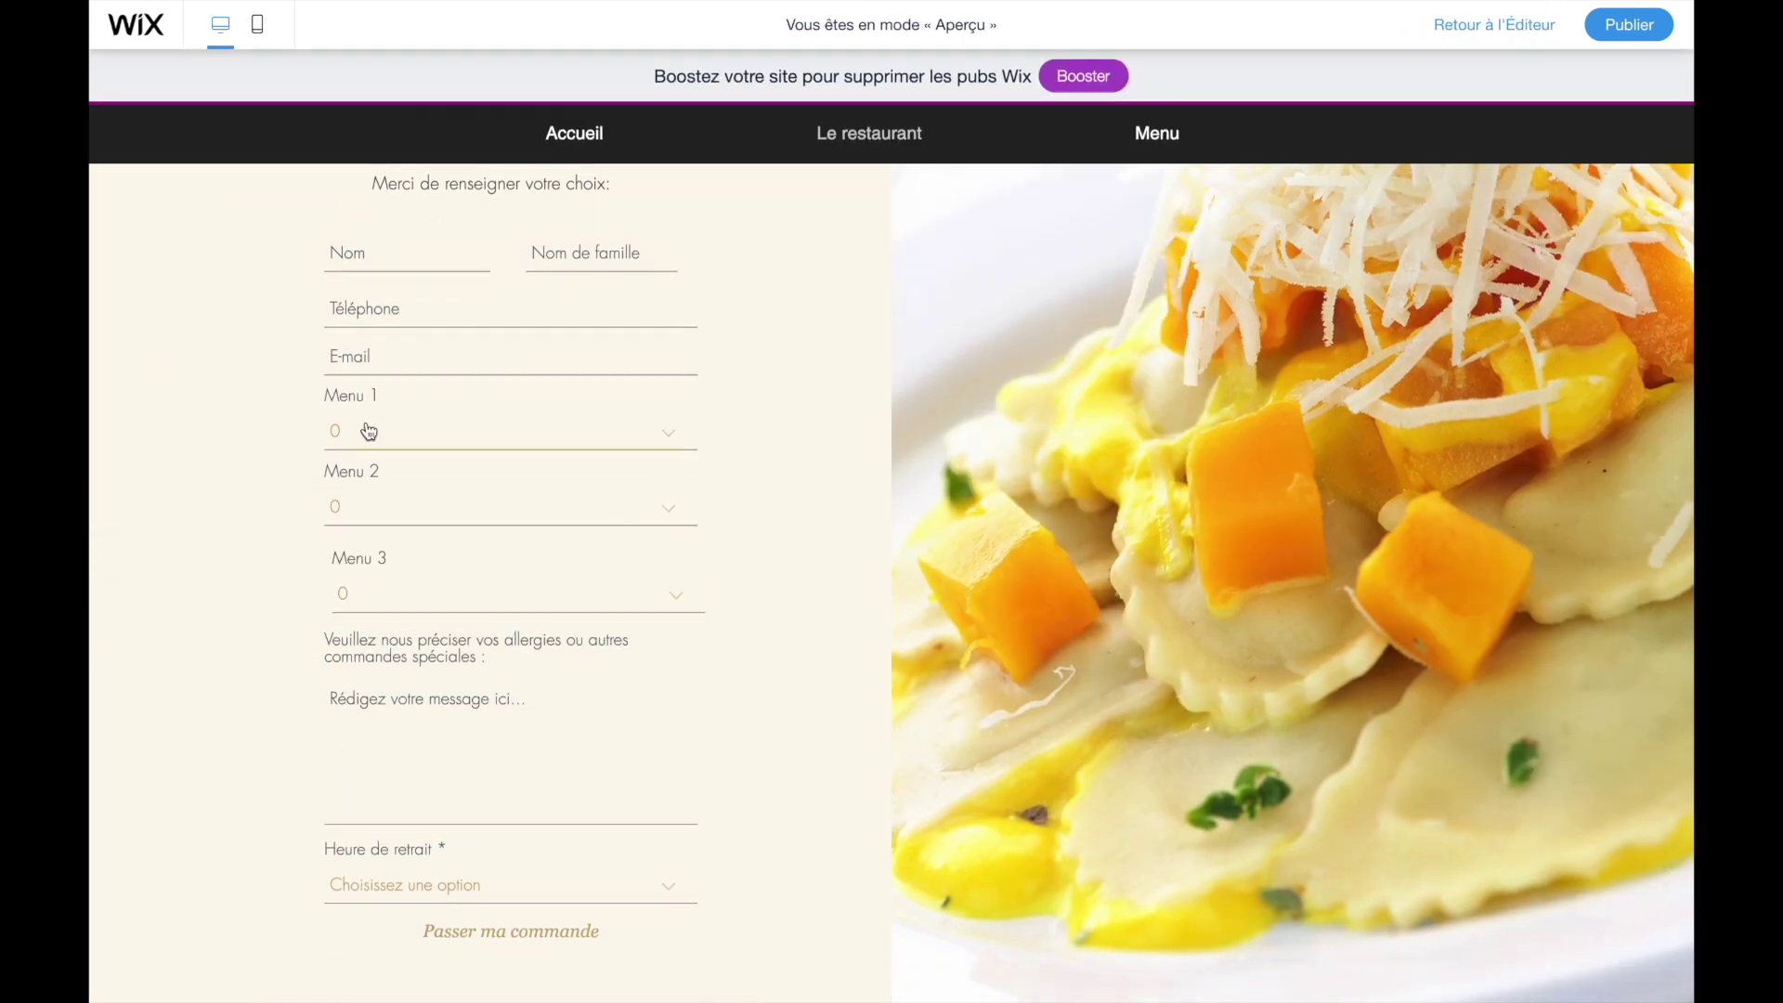
{"action": "type", "text": "vfvf"}
{"action": "scroll", "coordinate": [268, 676], "scroll_direction": "up", "scroll_amount": 7}
{"action": "scroll", "coordinate": [295, 732], "scroll_direction": "down", "scroll_amount": 5}
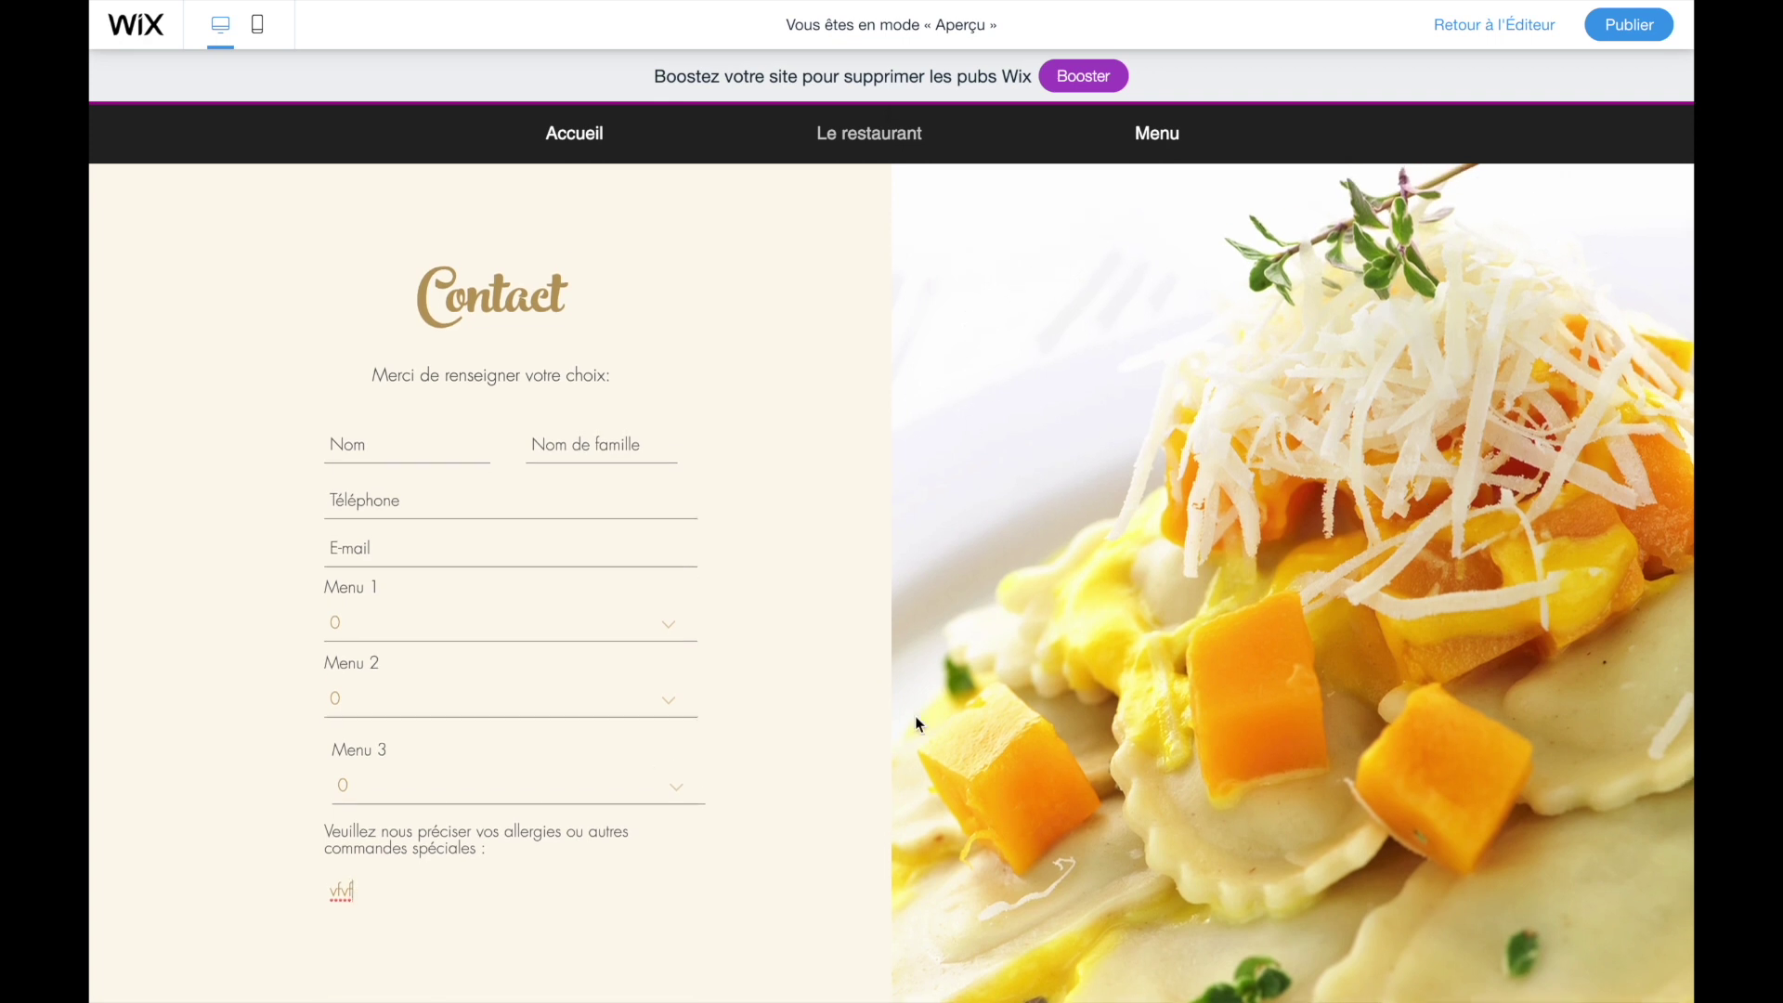
{"action": "left_click", "coordinate": [1484, 28]}
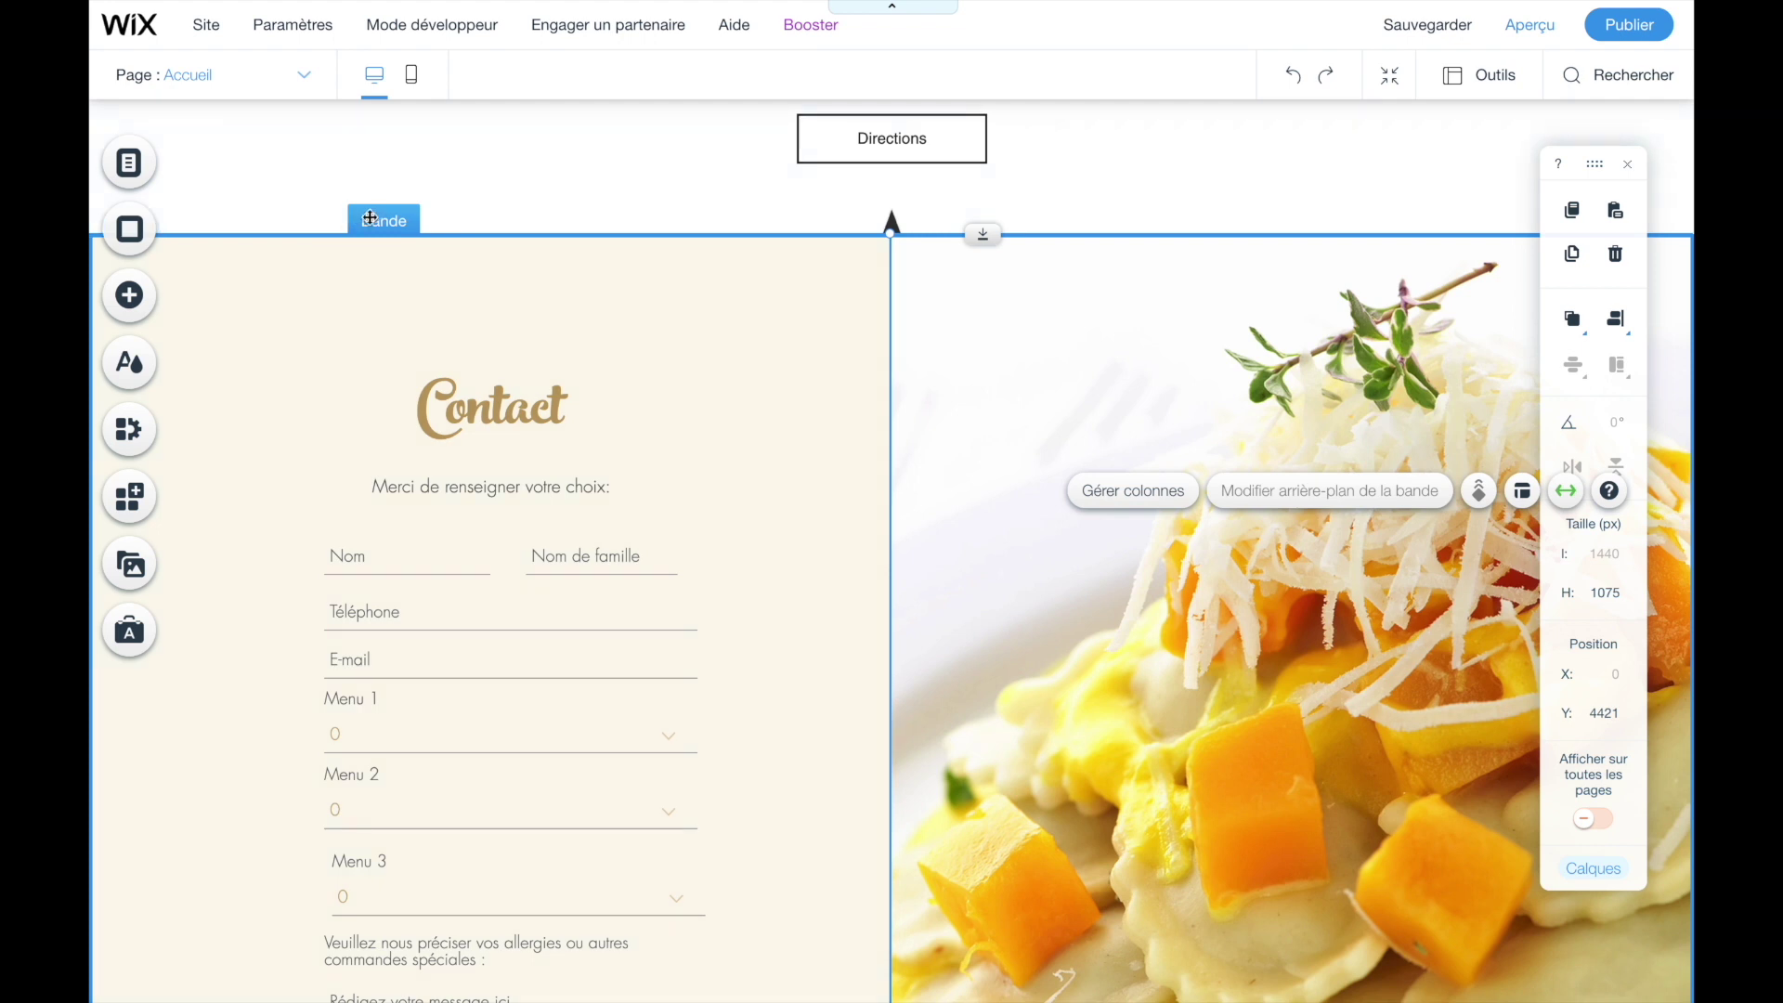
- Set the right column's background to Aucun, removing the food photo
{"action": "left_click", "coordinate": [1228, 333]}
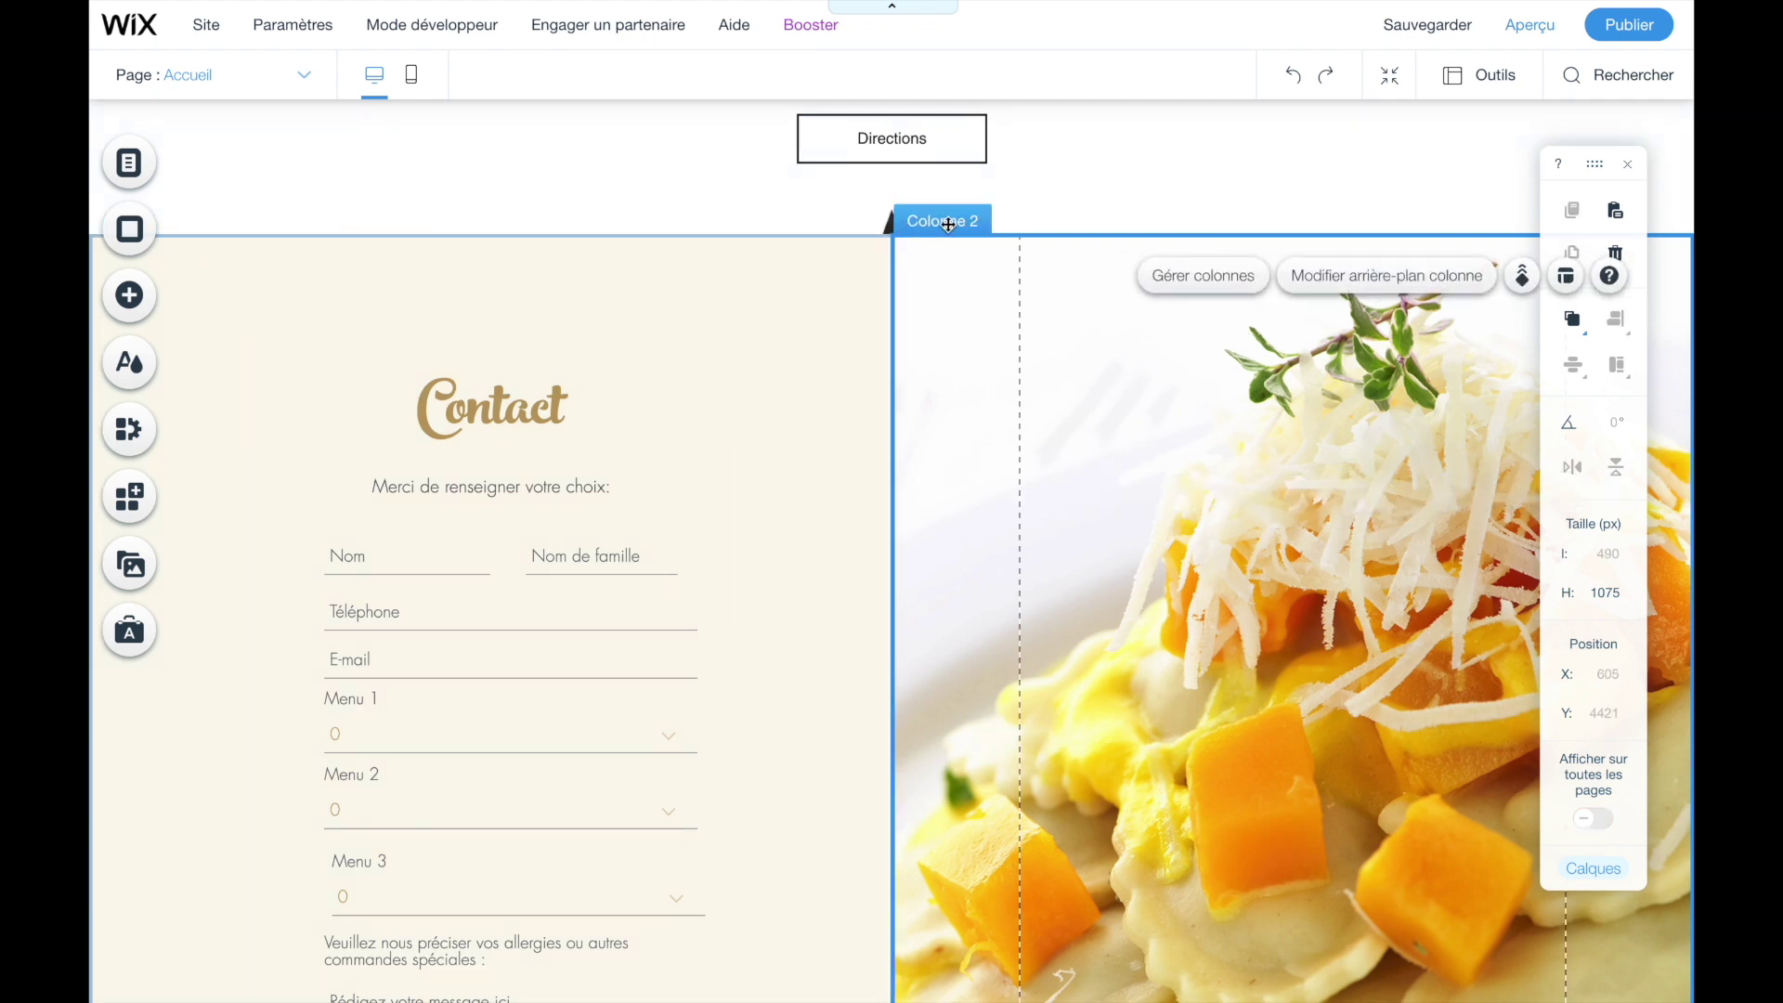
{"action": "left_click", "coordinate": [1012, 388]}
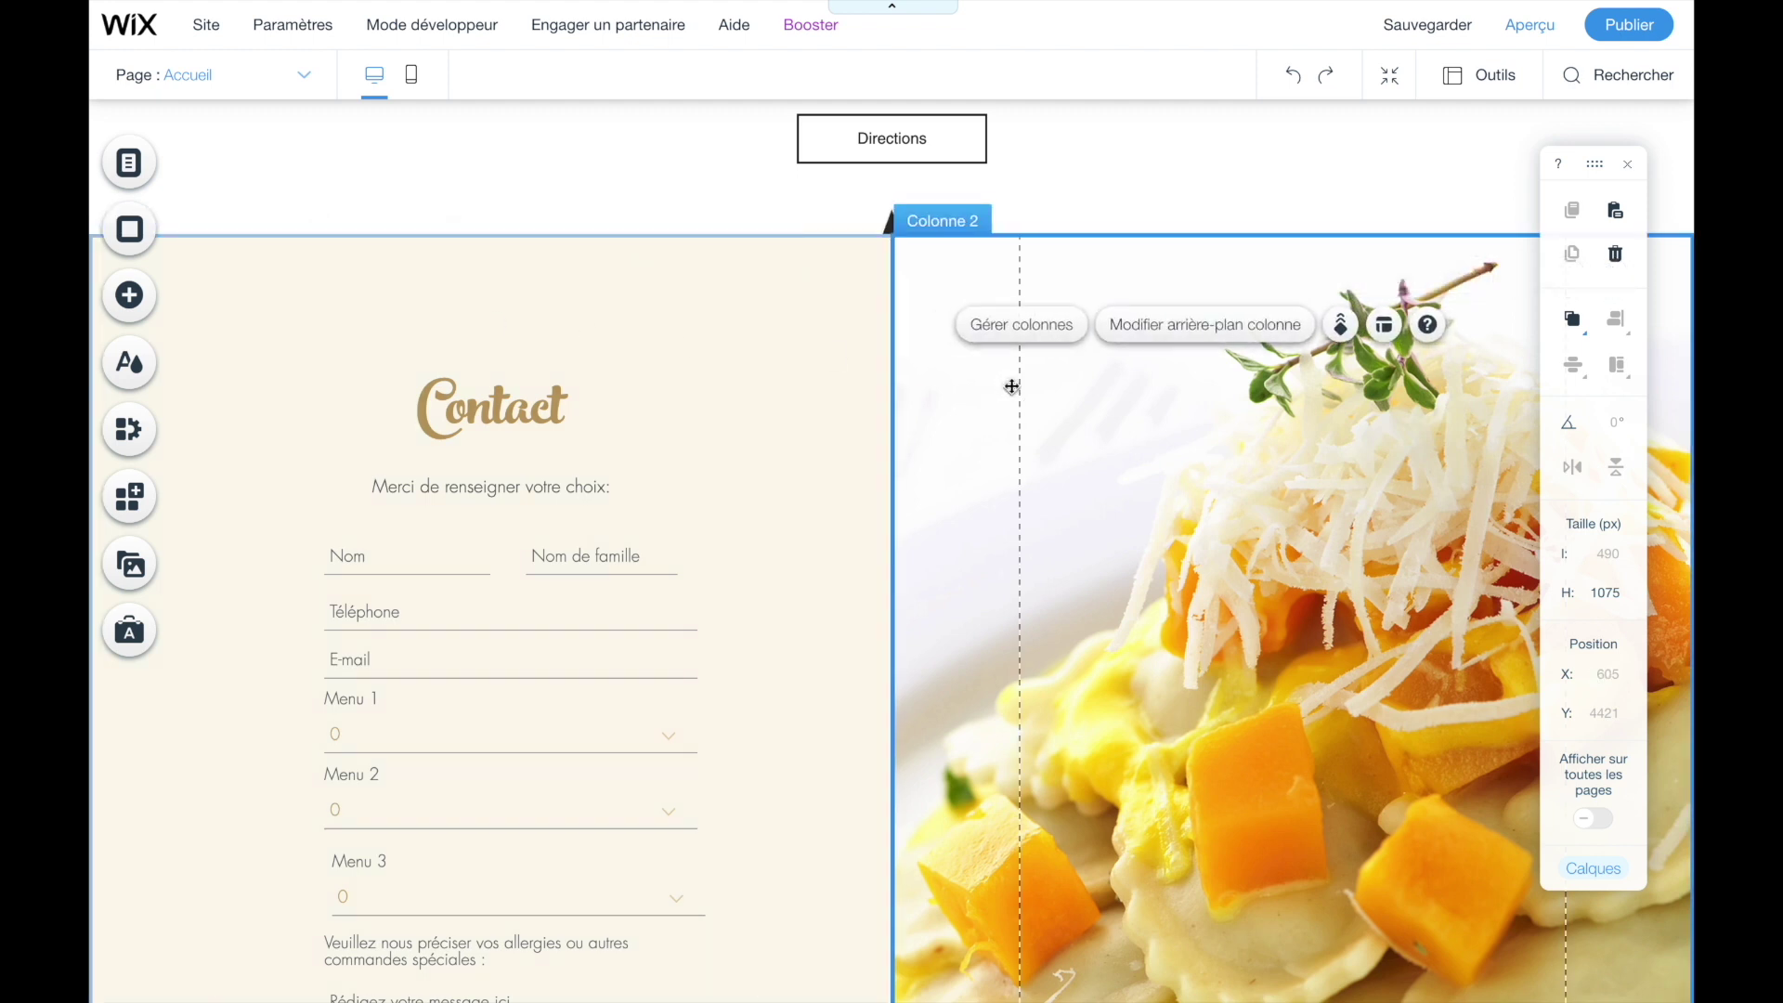
{"action": "scroll", "coordinate": [1126, 516], "scroll_direction": "down", "scroll_amount": 1}
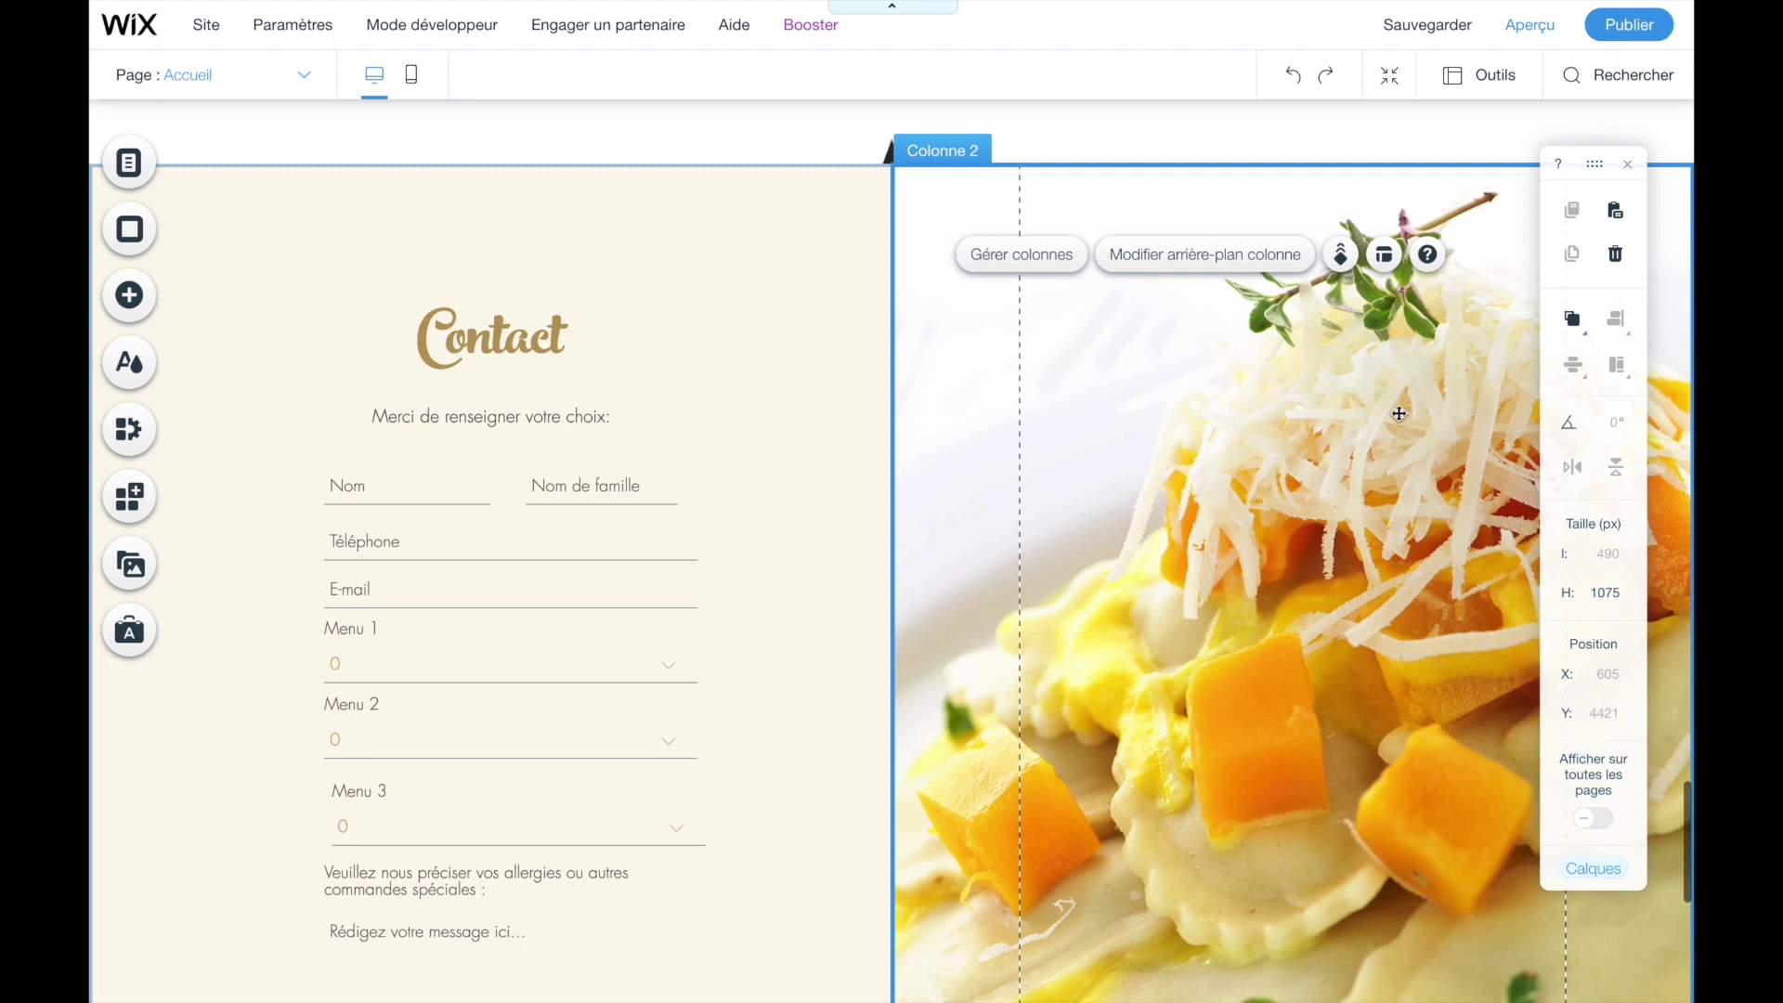
{"action": "scroll", "coordinate": [1235, 429], "scroll_direction": "up", "scroll_amount": 1}
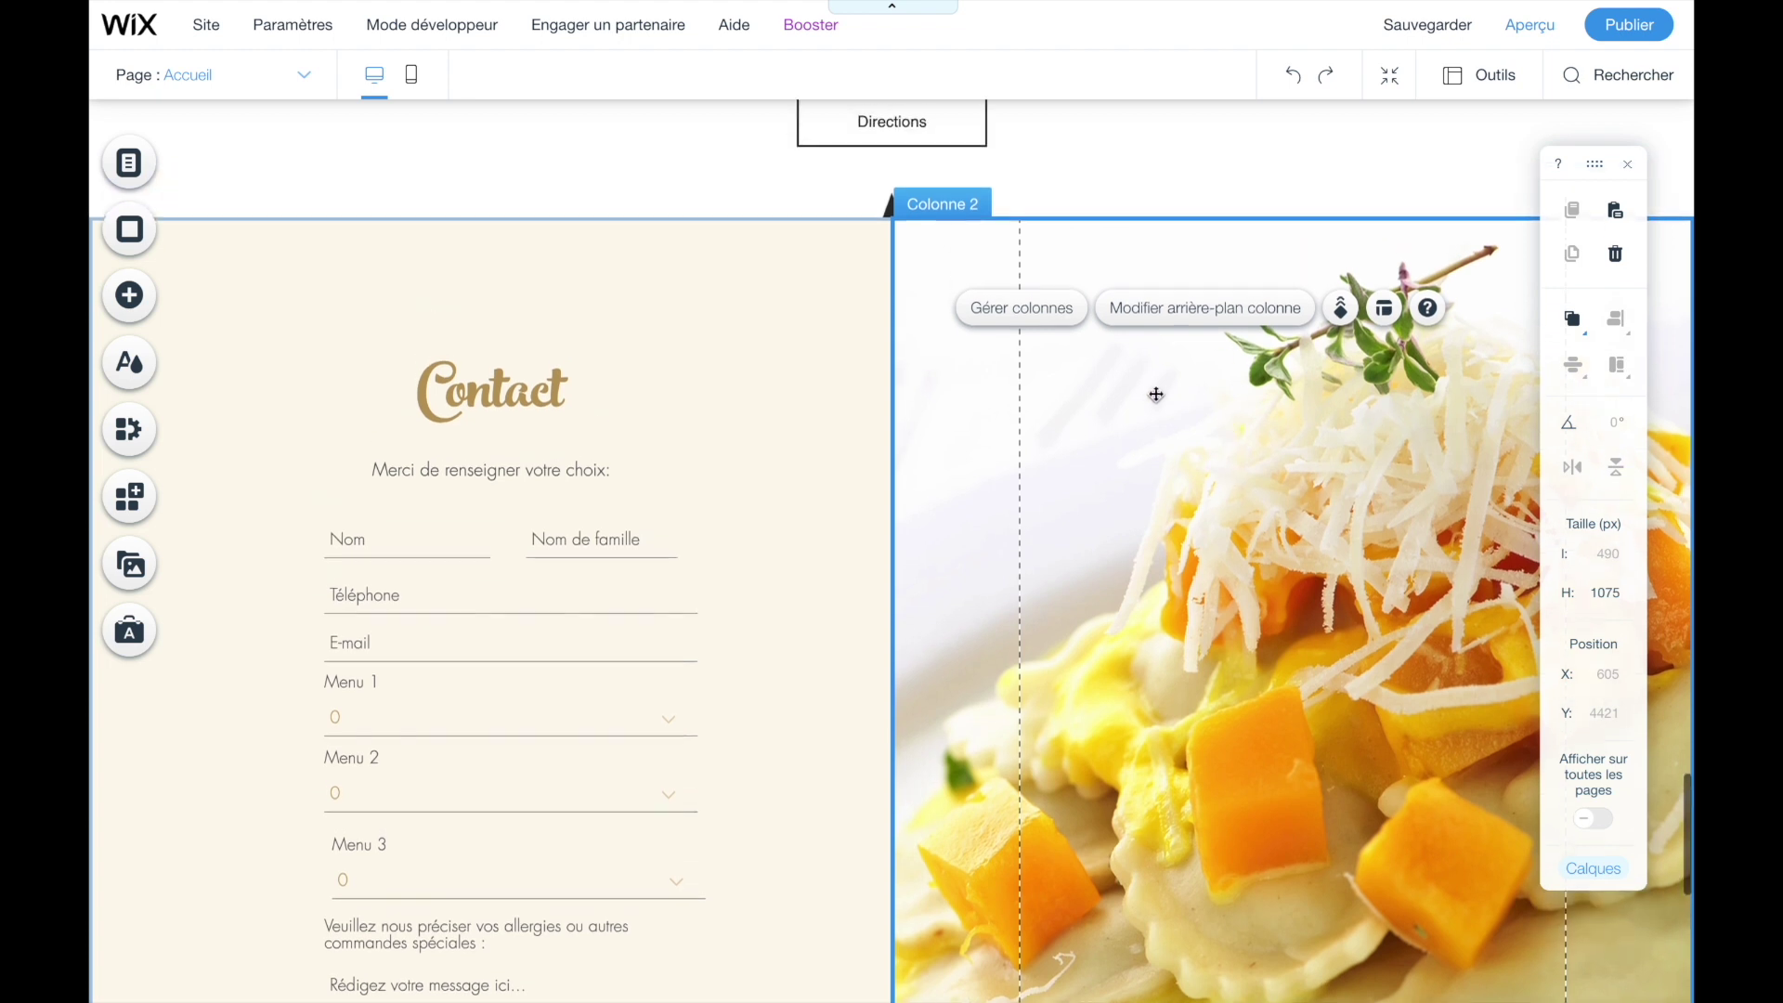
{"action": "left_click", "coordinate": [1163, 316]}
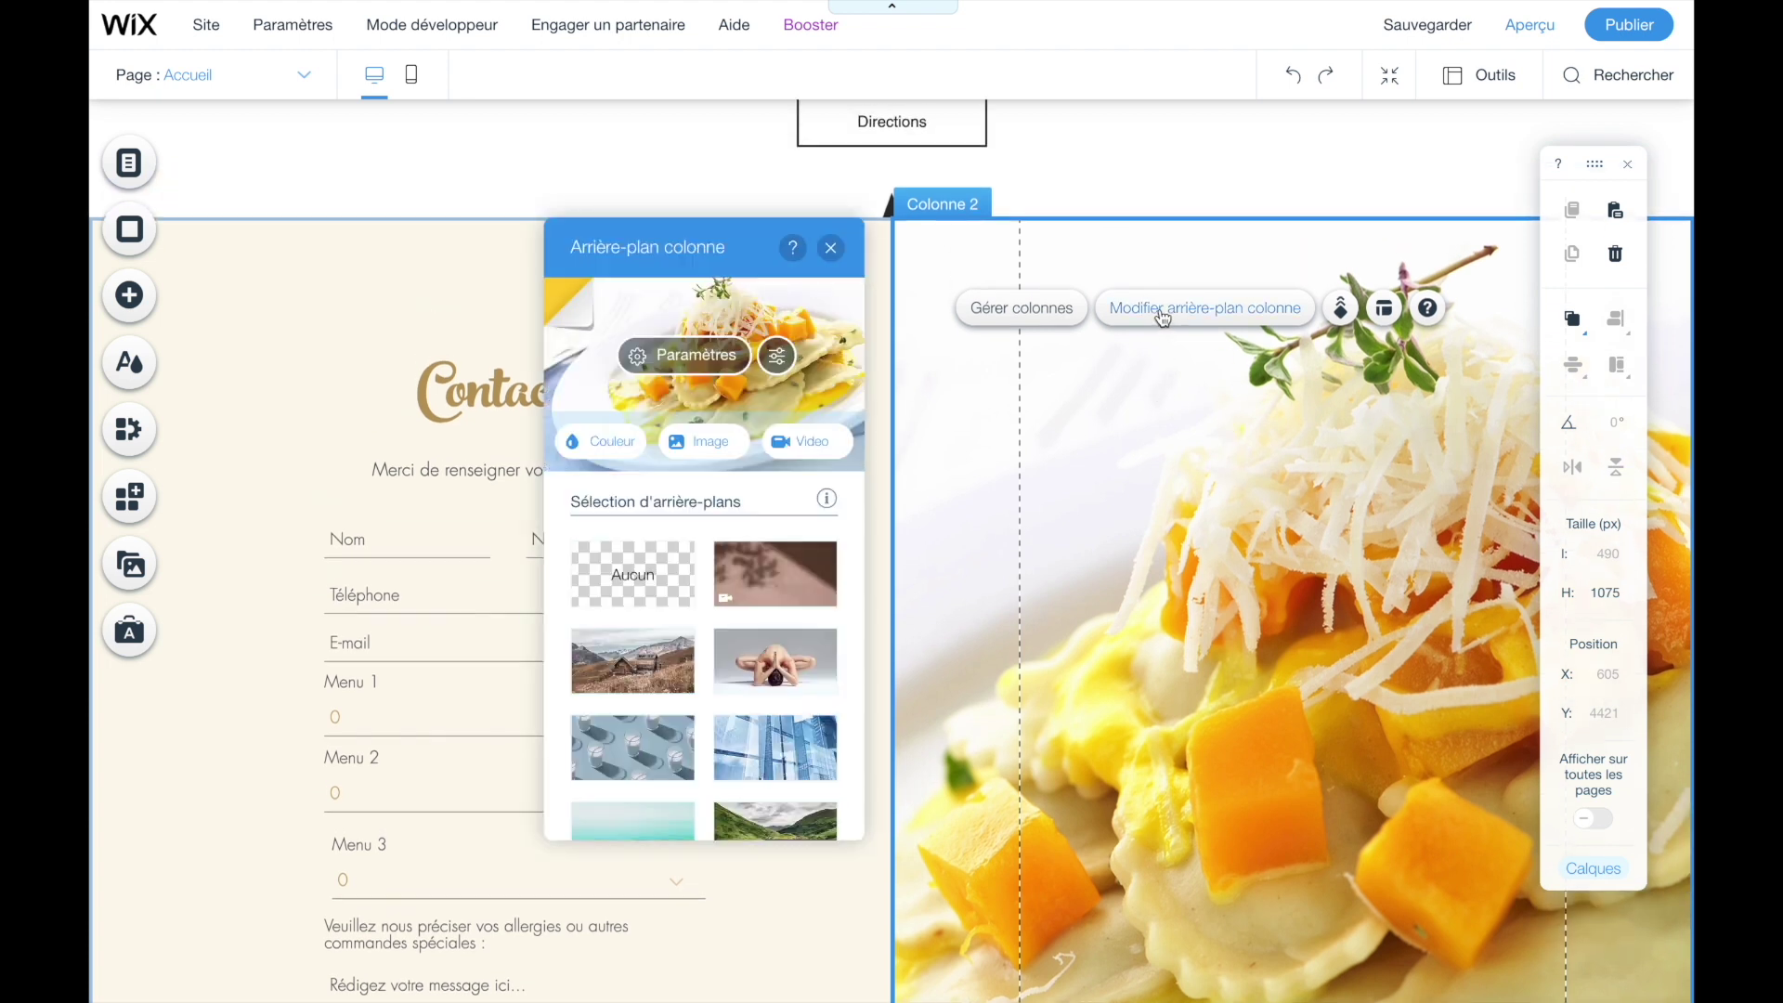
{"action": "left_click", "coordinate": [649, 582]}
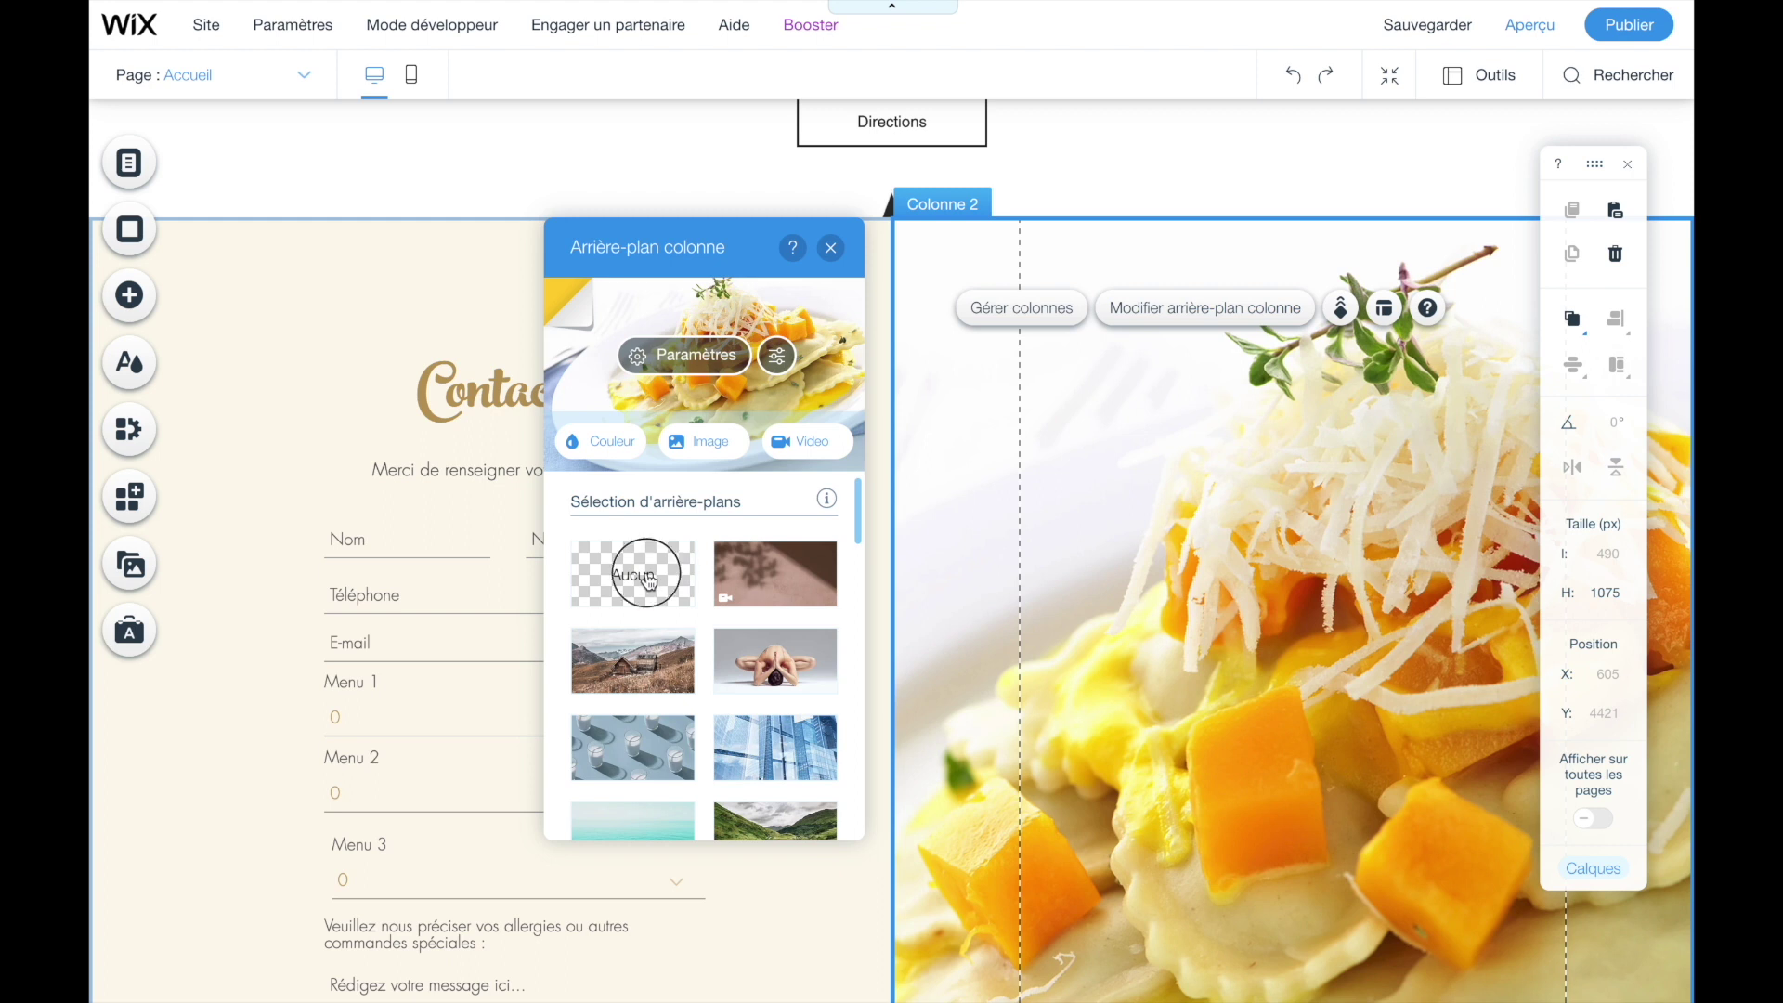
{"action": "left_click", "coordinate": [831, 247]}
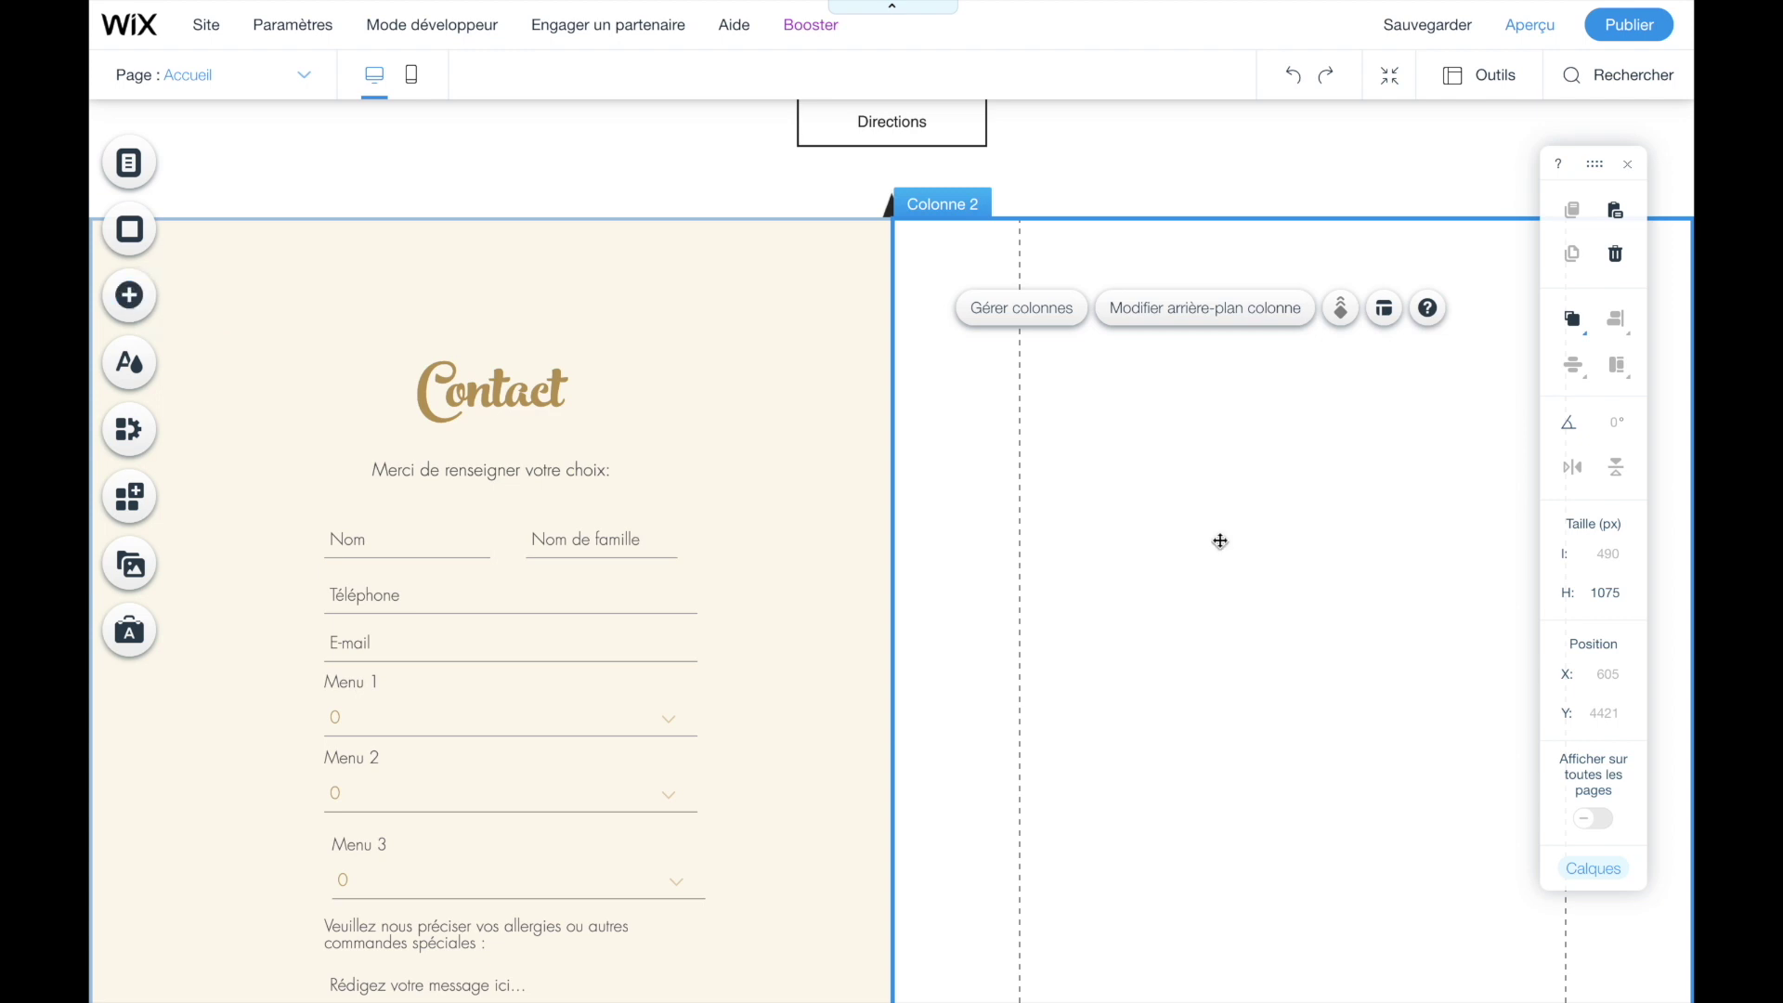
{"action": "left_click", "coordinate": [129, 296]}
- Add a paragraph text box to the right column, sized about 483 × 356 px near its top
{"action": "left_click", "coordinate": [228, 252]}
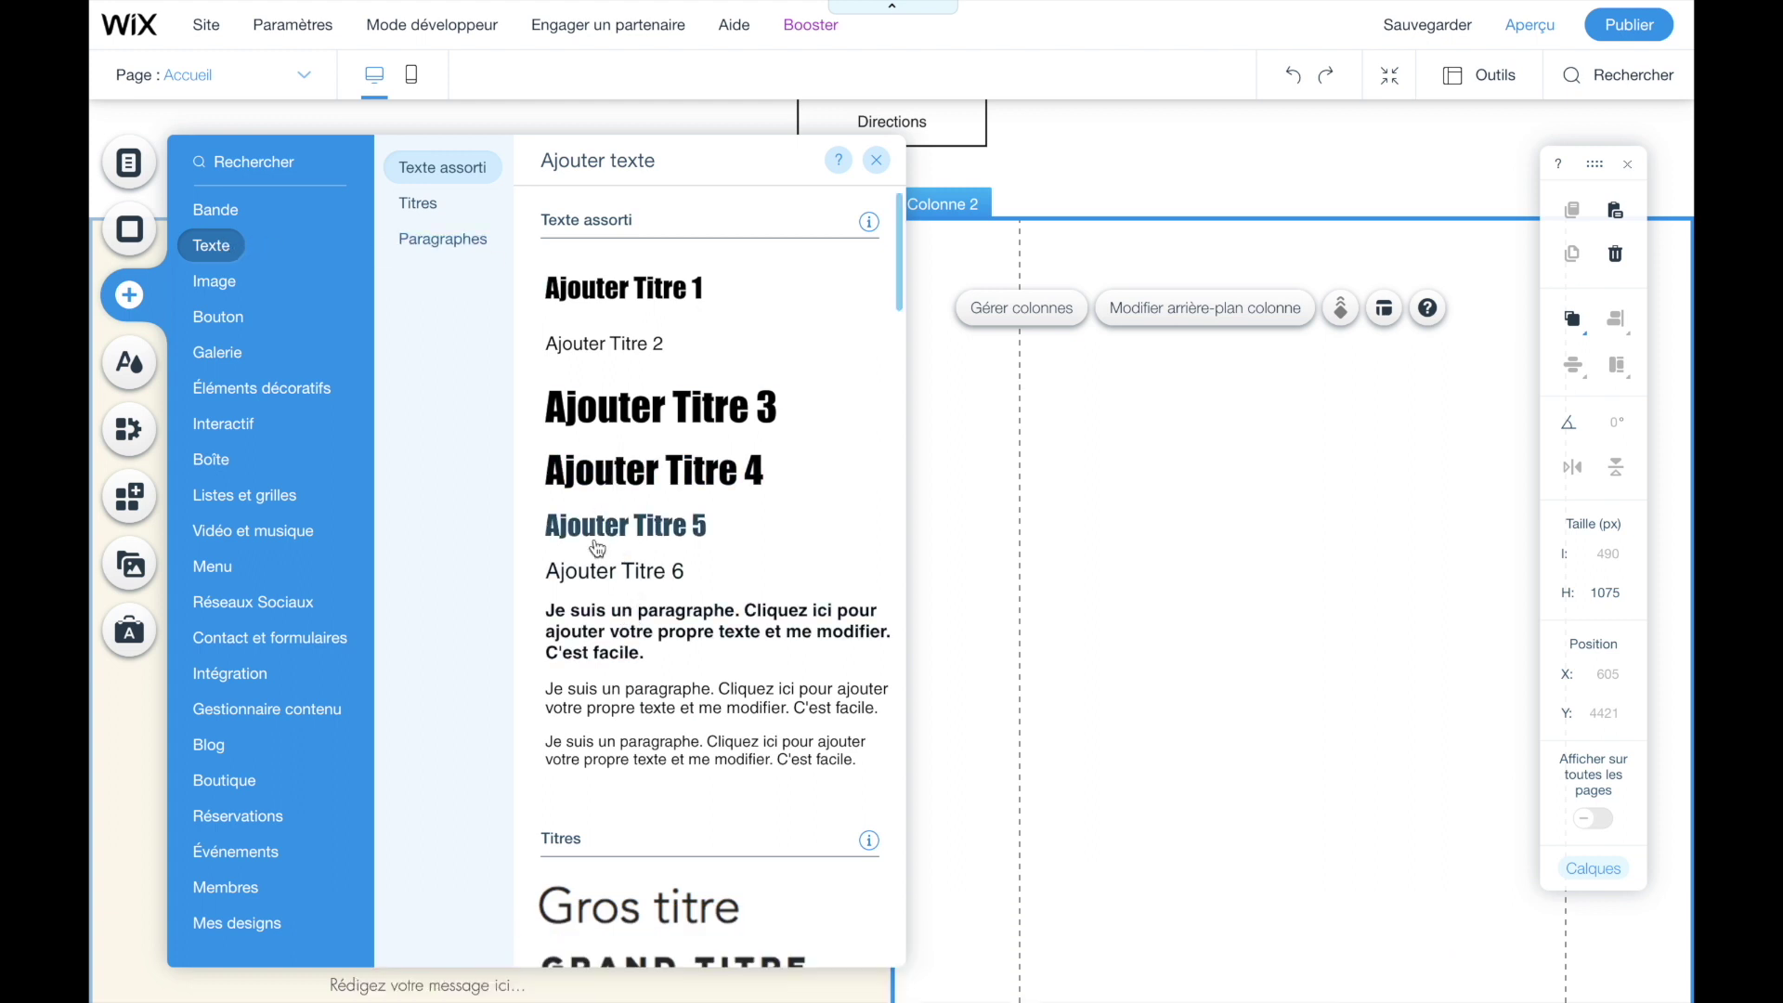
{"action": "left_click", "coordinate": [606, 709]}
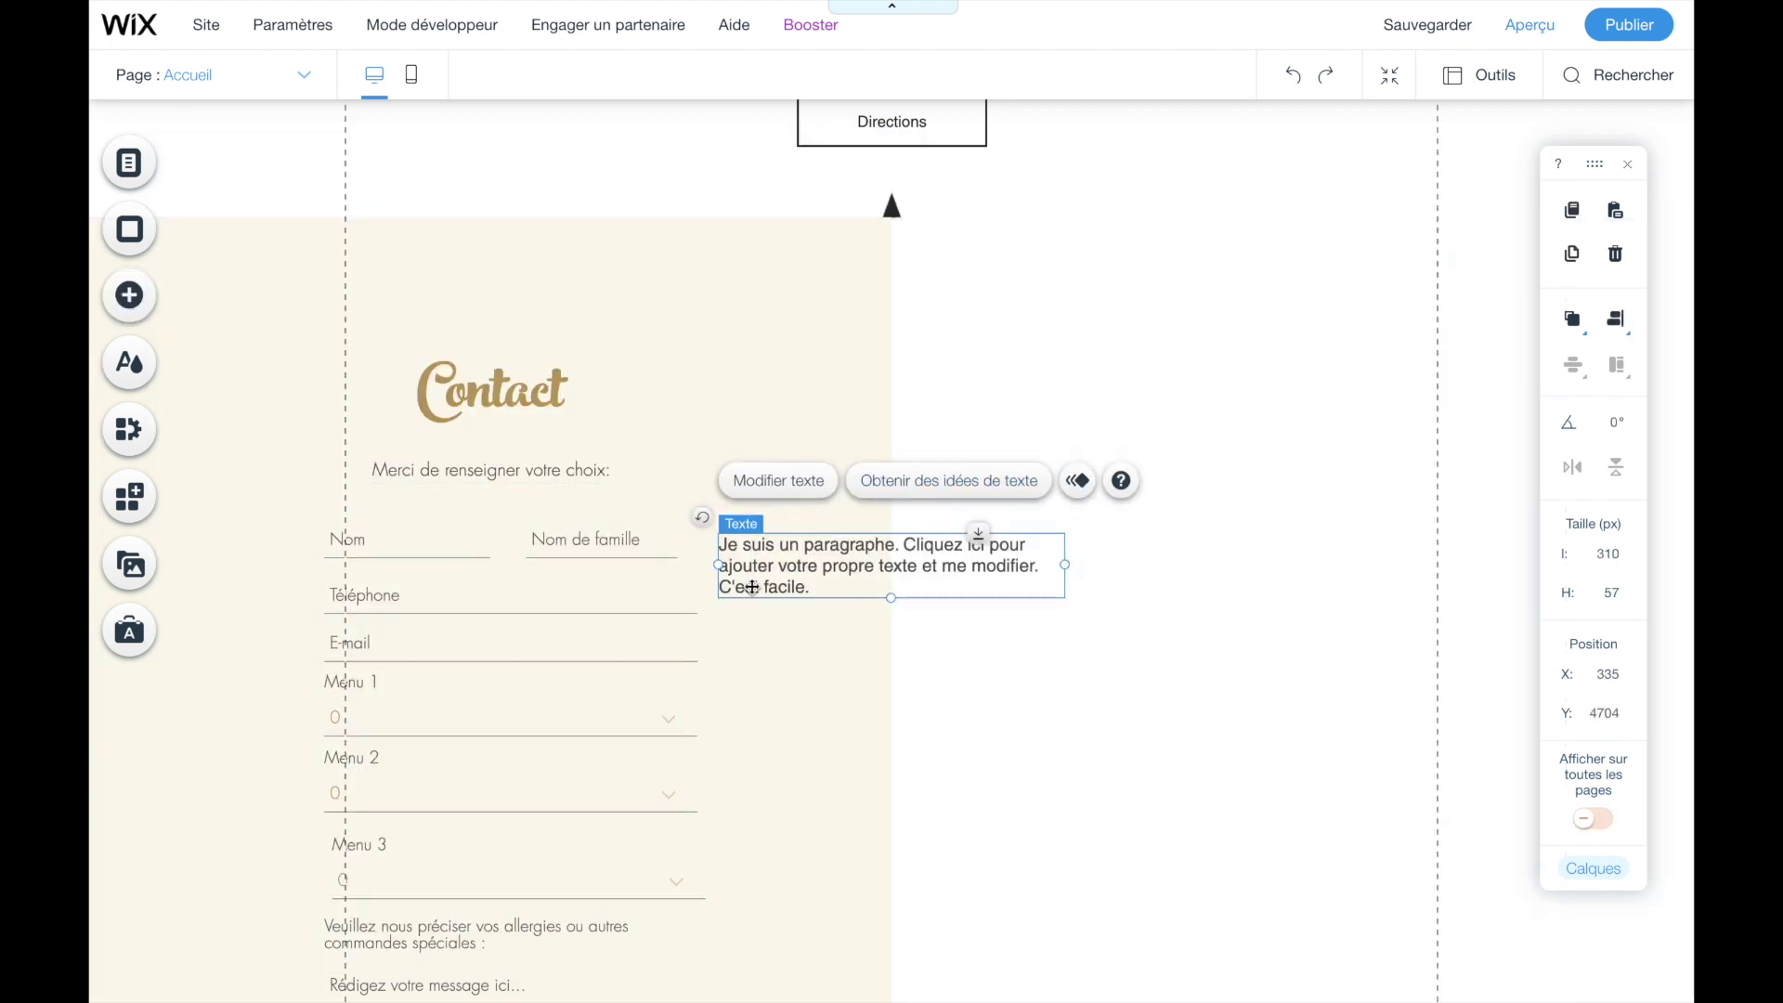
{"action": "left_click_drag", "start_coordinate": [820, 558], "coordinate": [1043, 313]}
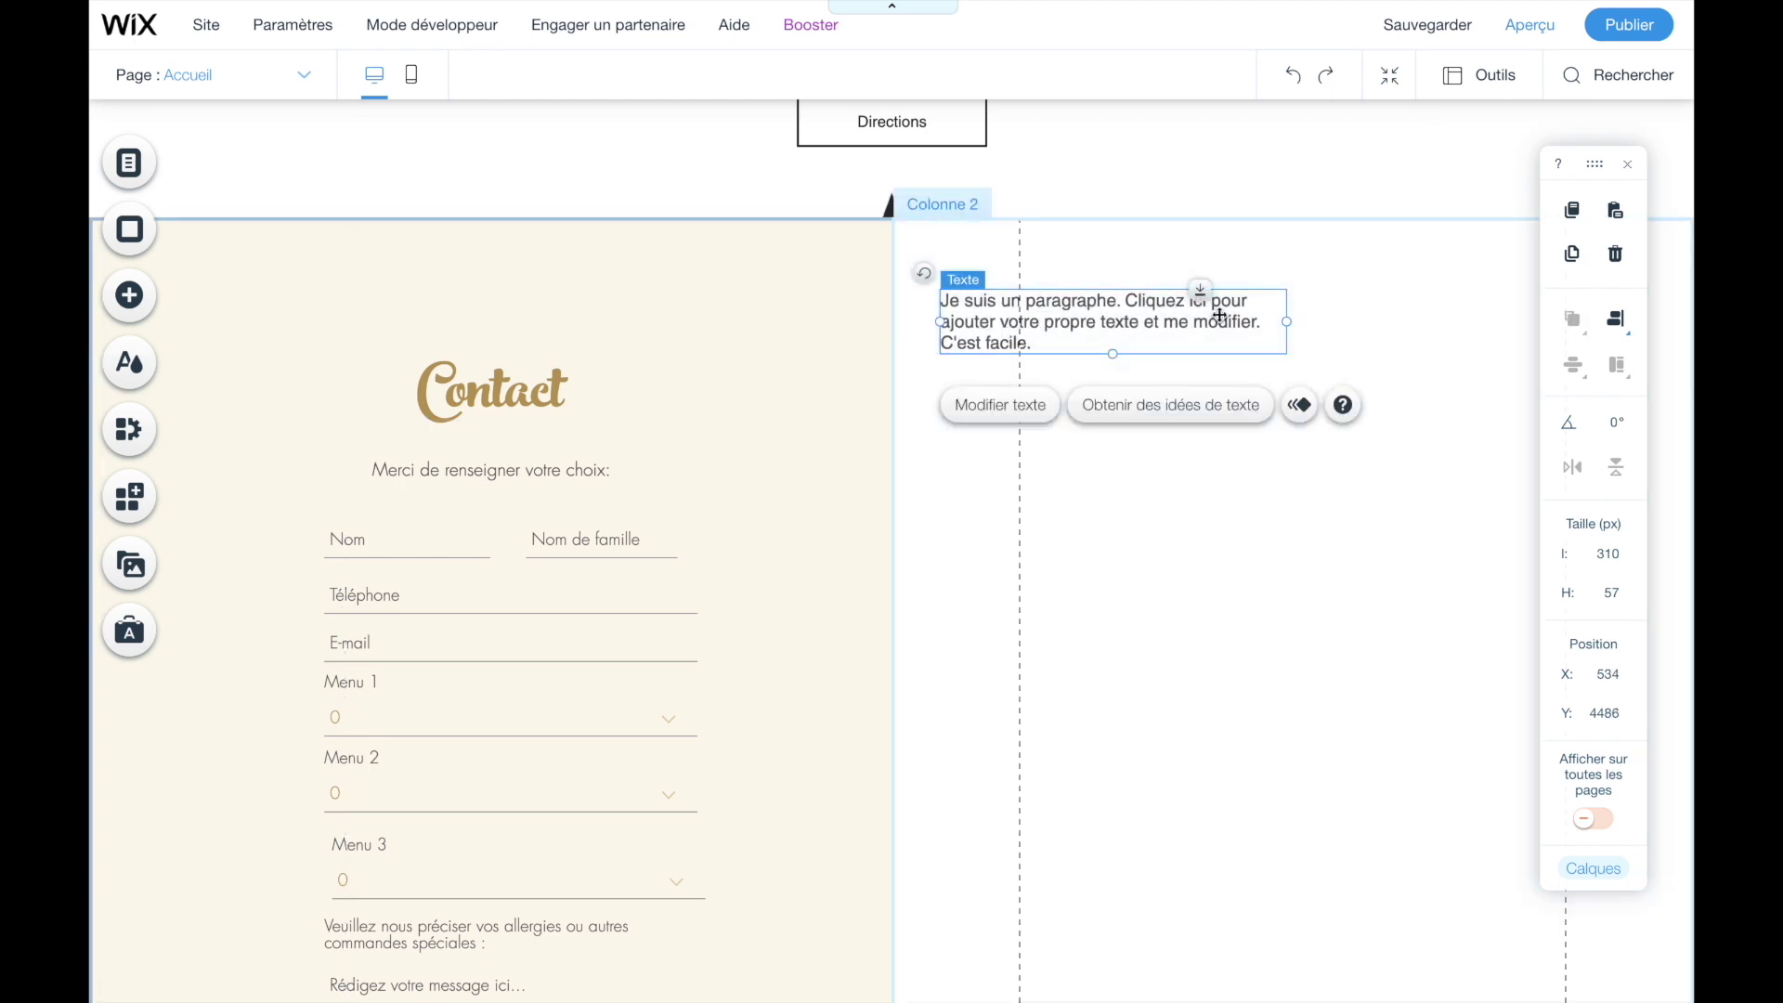
{"action": "left_click_drag", "start_coordinate": [1285, 322], "coordinate": [1476, 319]}
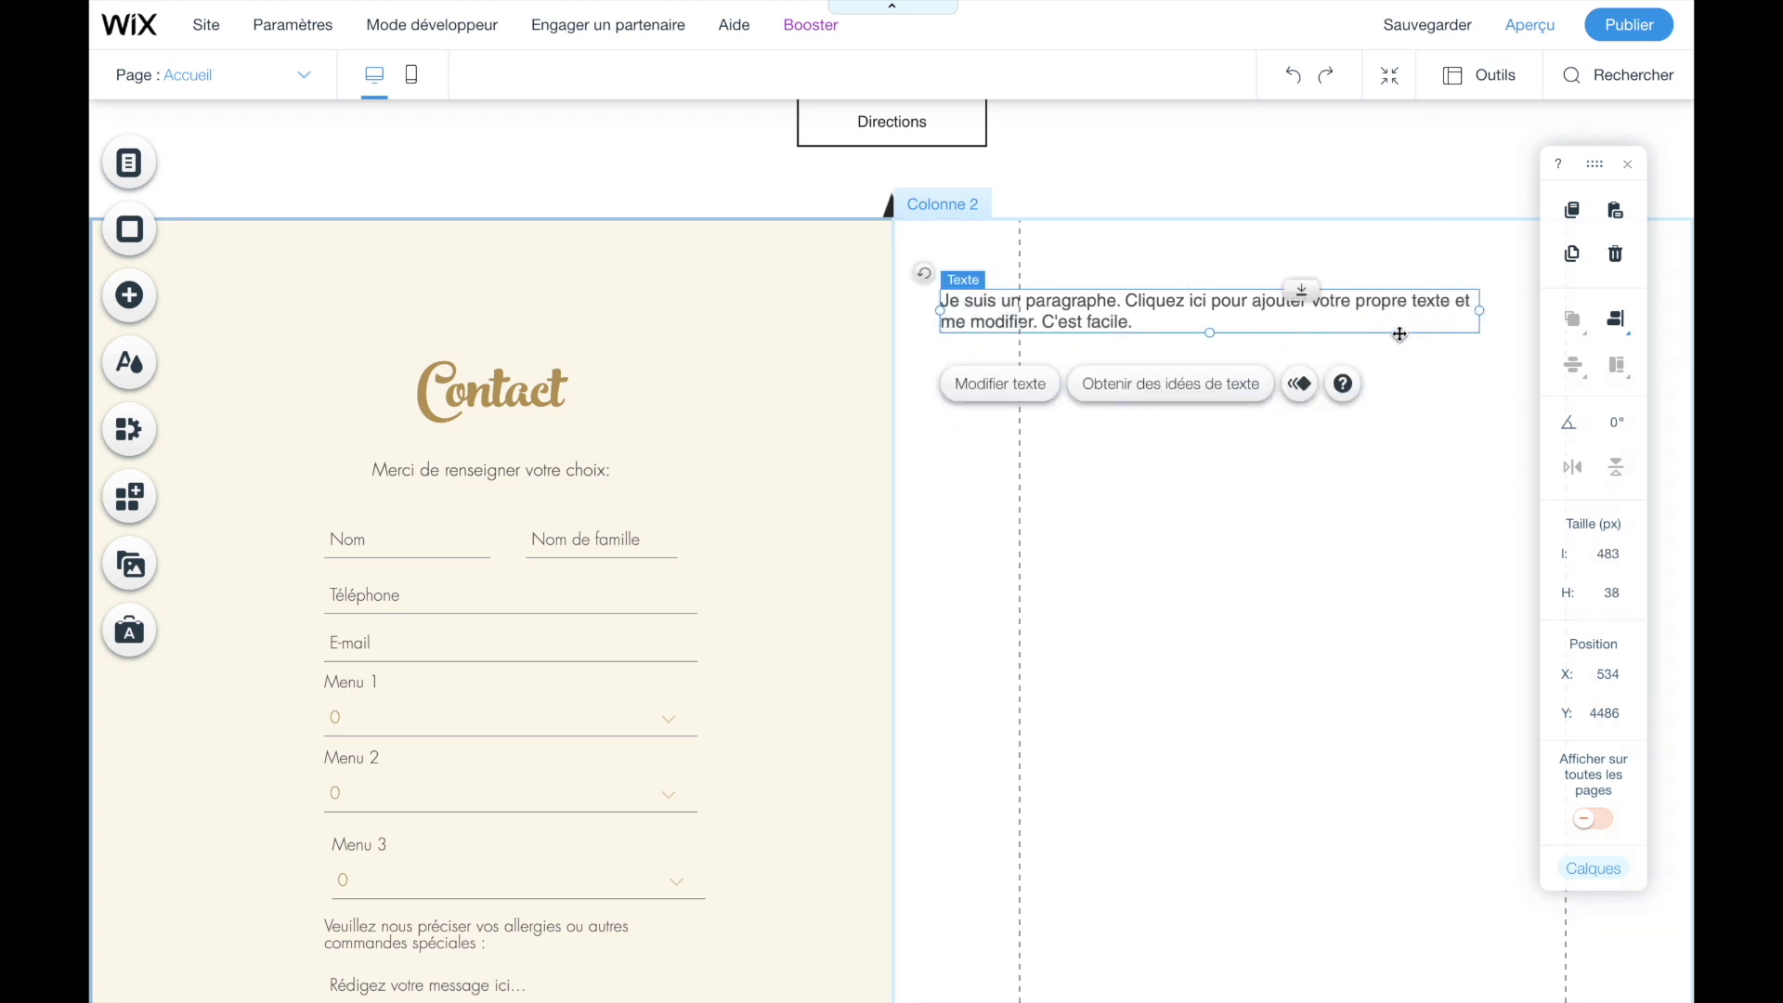
{"action": "left_click_drag", "start_coordinate": [1209, 333], "coordinate": [1221, 685]}
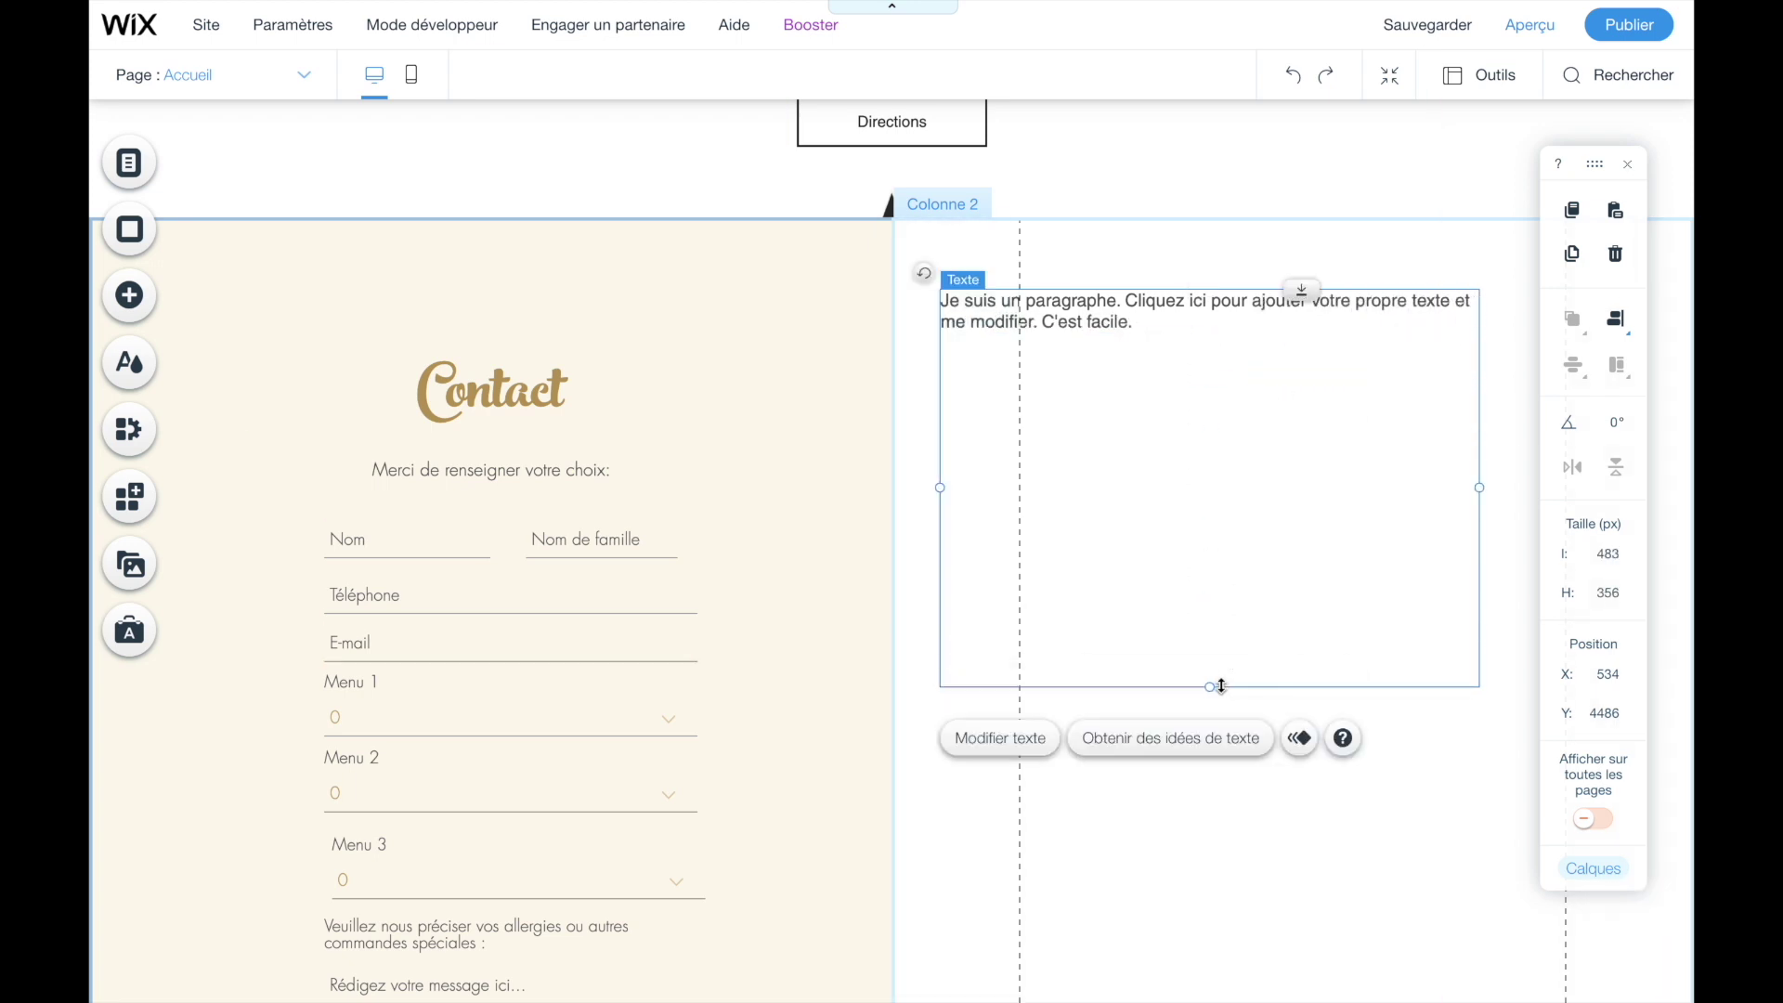
{"action": "left_click_drag", "start_coordinate": [1074, 589], "coordinate": [1155, 565]}
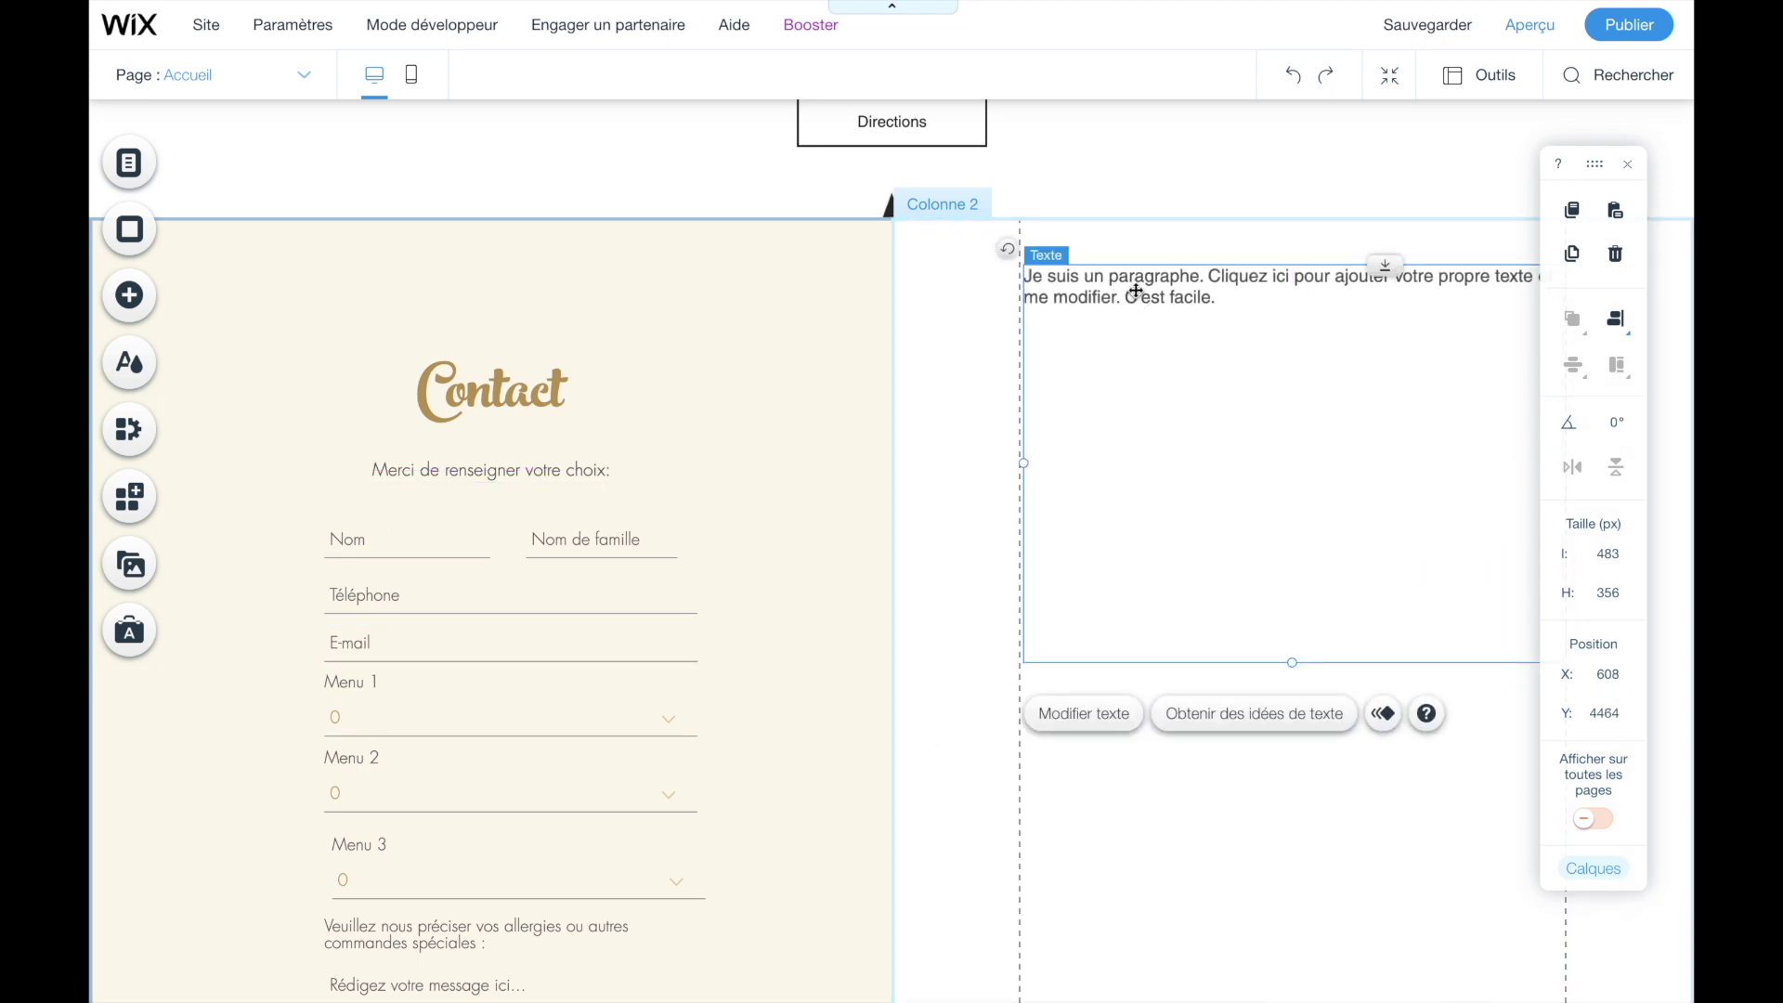
{"action": "left_click", "coordinate": [1075, 722]}
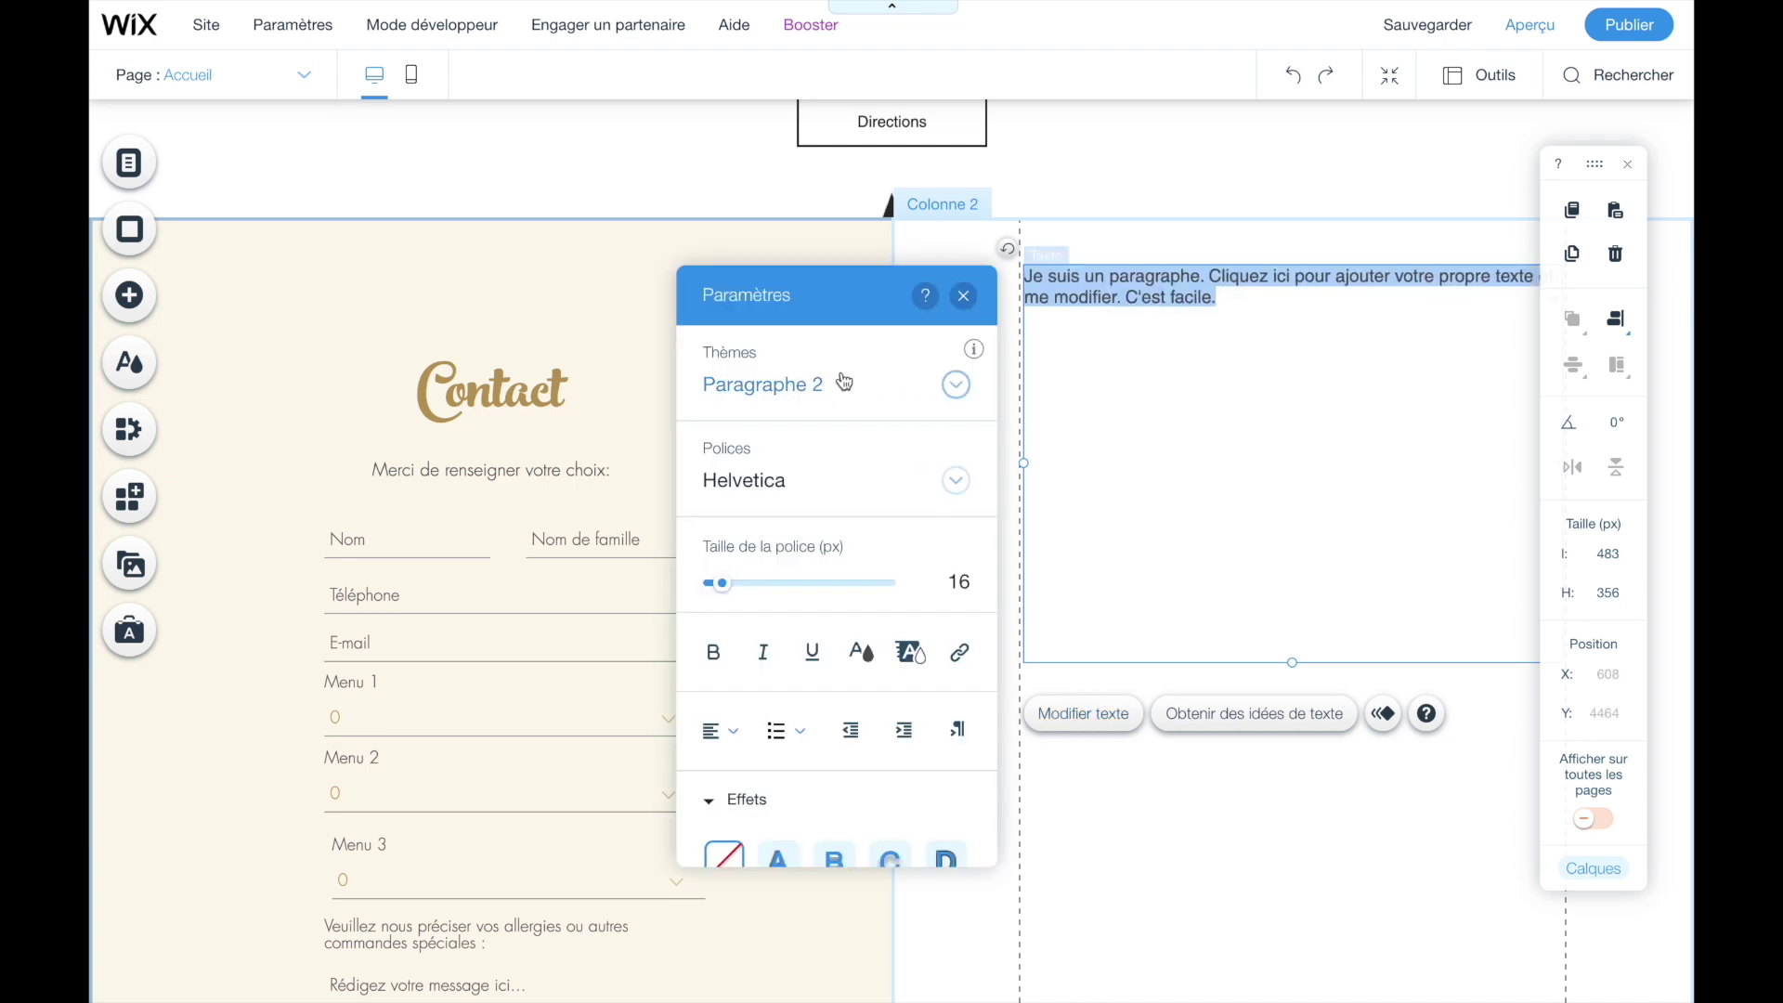
- Replace the placeholder with Menu 1: Boeuf Bourguignon, Salade de saison, Crème brûlée, 7,20 Euros
{"action": "left_click", "coordinate": [848, 384]}
{"action": "left_click", "coordinate": [956, 599]}
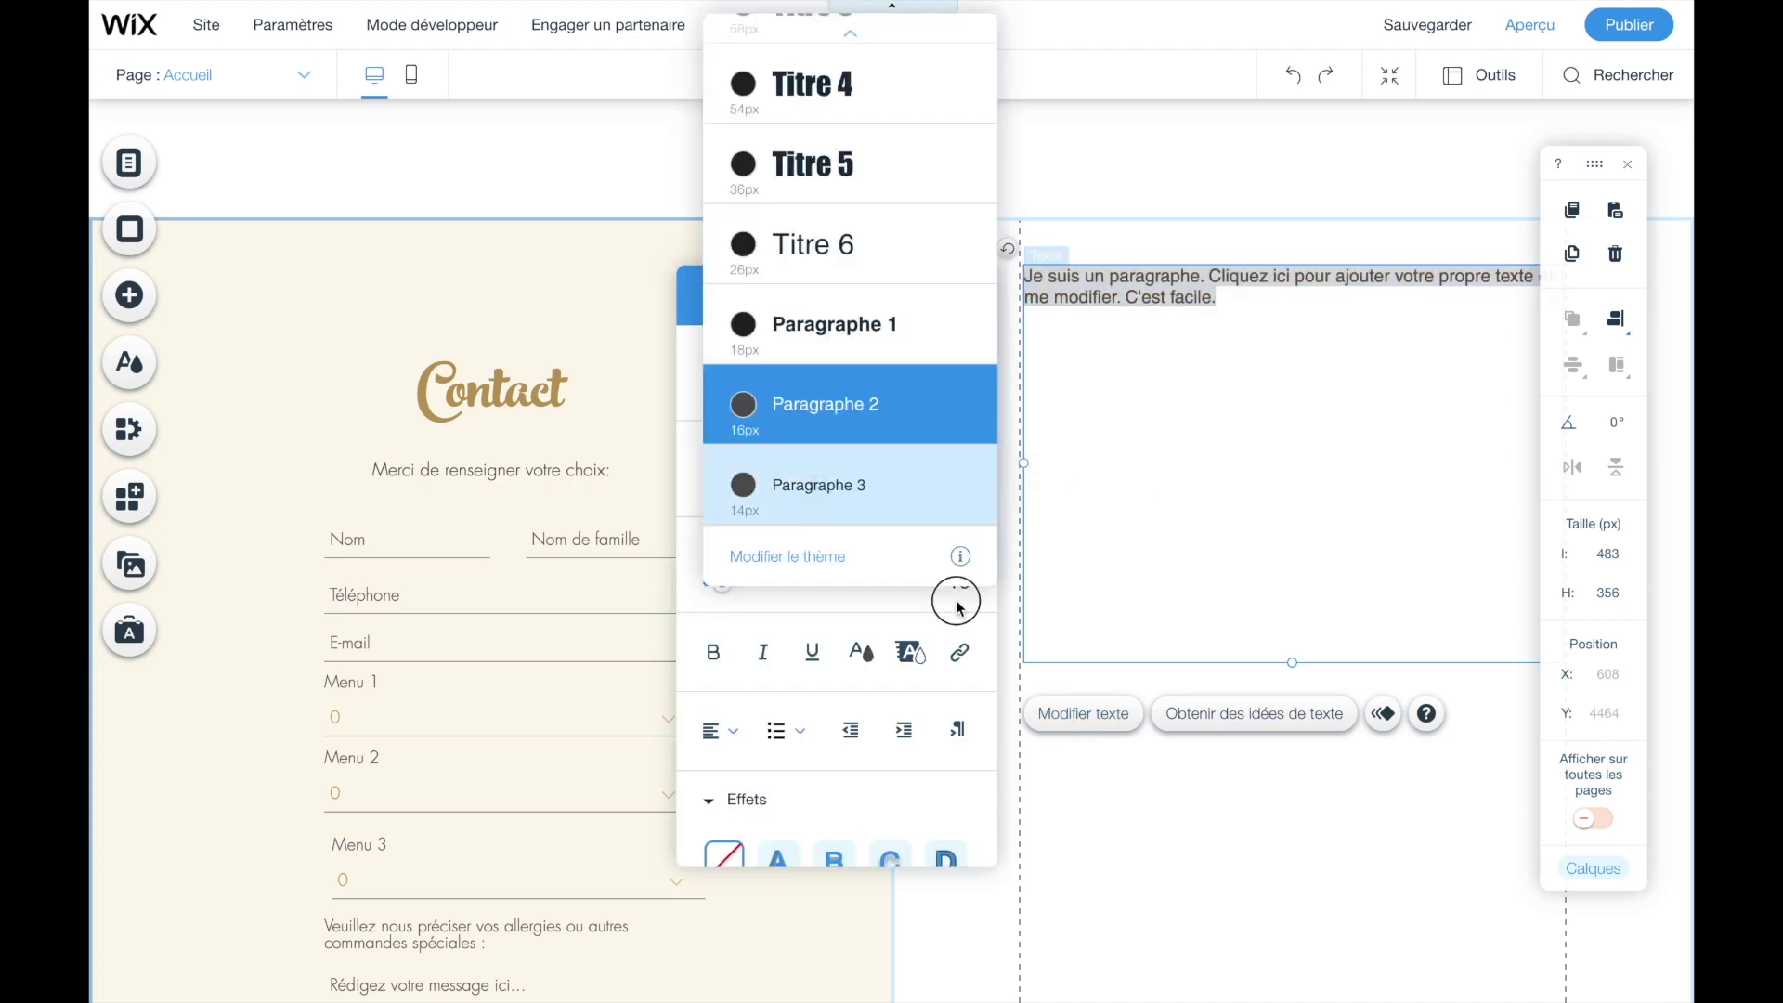
{"action": "double_click", "coordinate": [1085, 298]}
{"action": "left_click", "coordinate": [1052, 277]}
{"action": "triple_click", "coordinate": [1026, 277]}
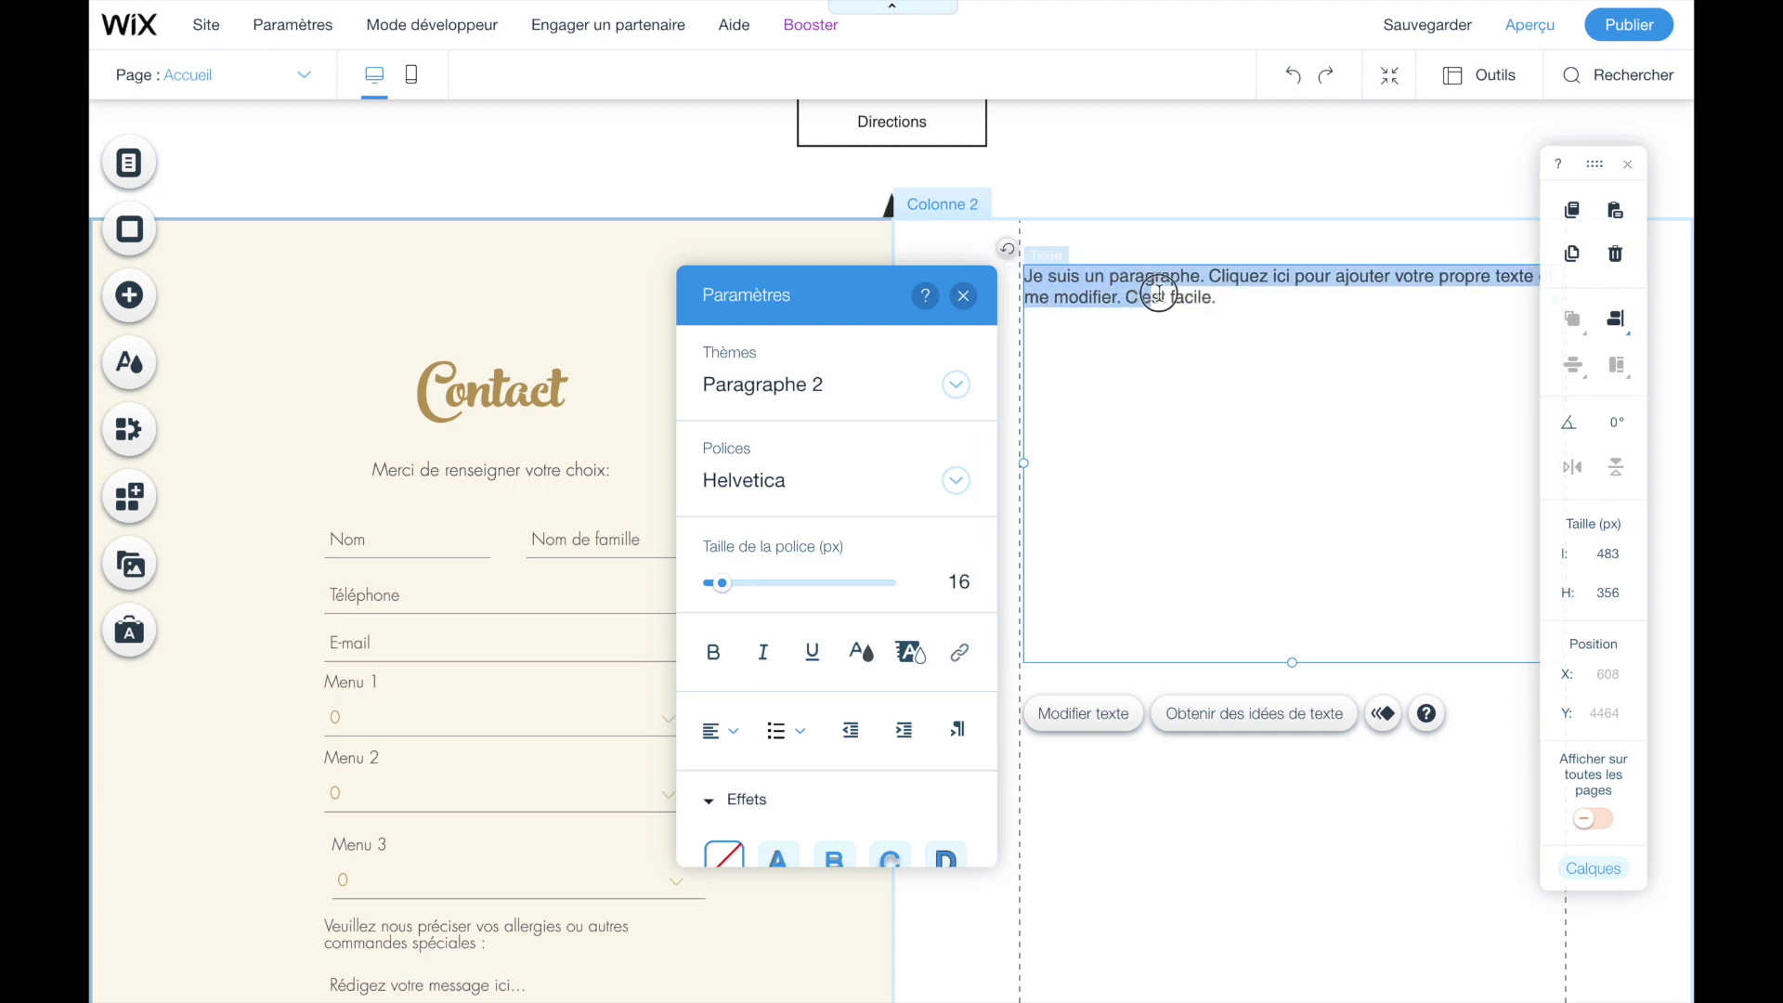
{"action": "type", "text": "Menu 1:"}
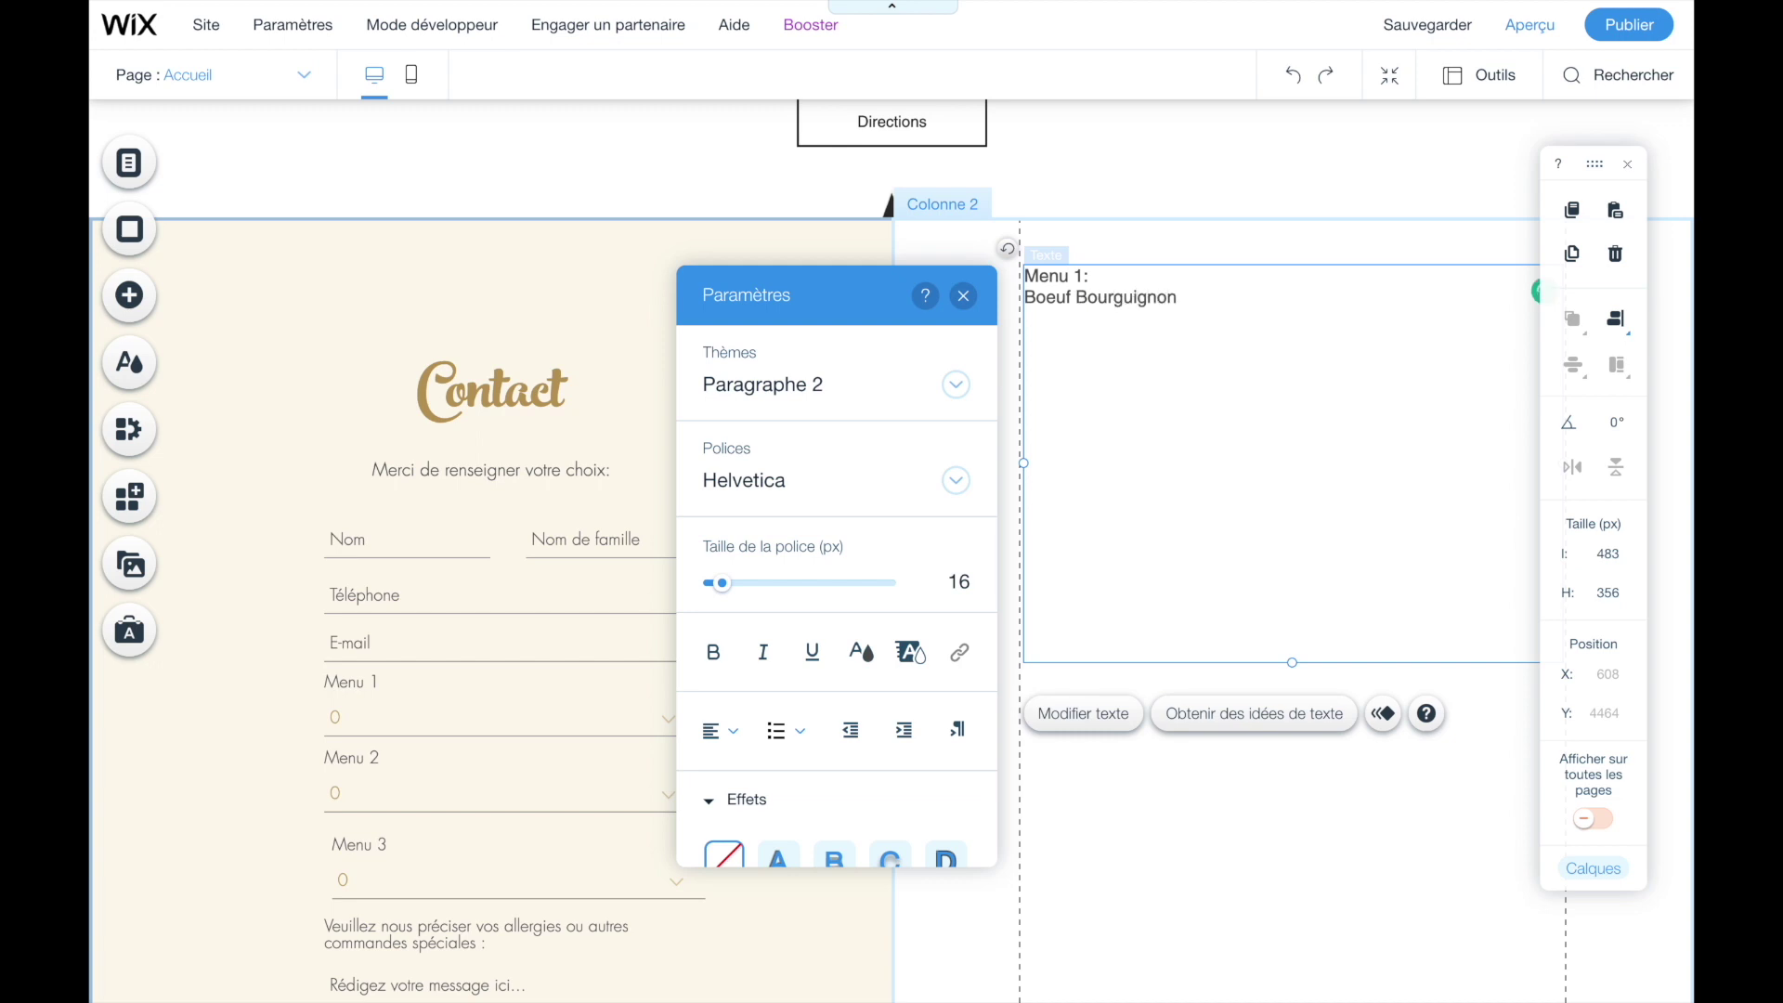
{"action": "key", "text": "Return"}
{"action": "type", "text": "Salade de saison"}
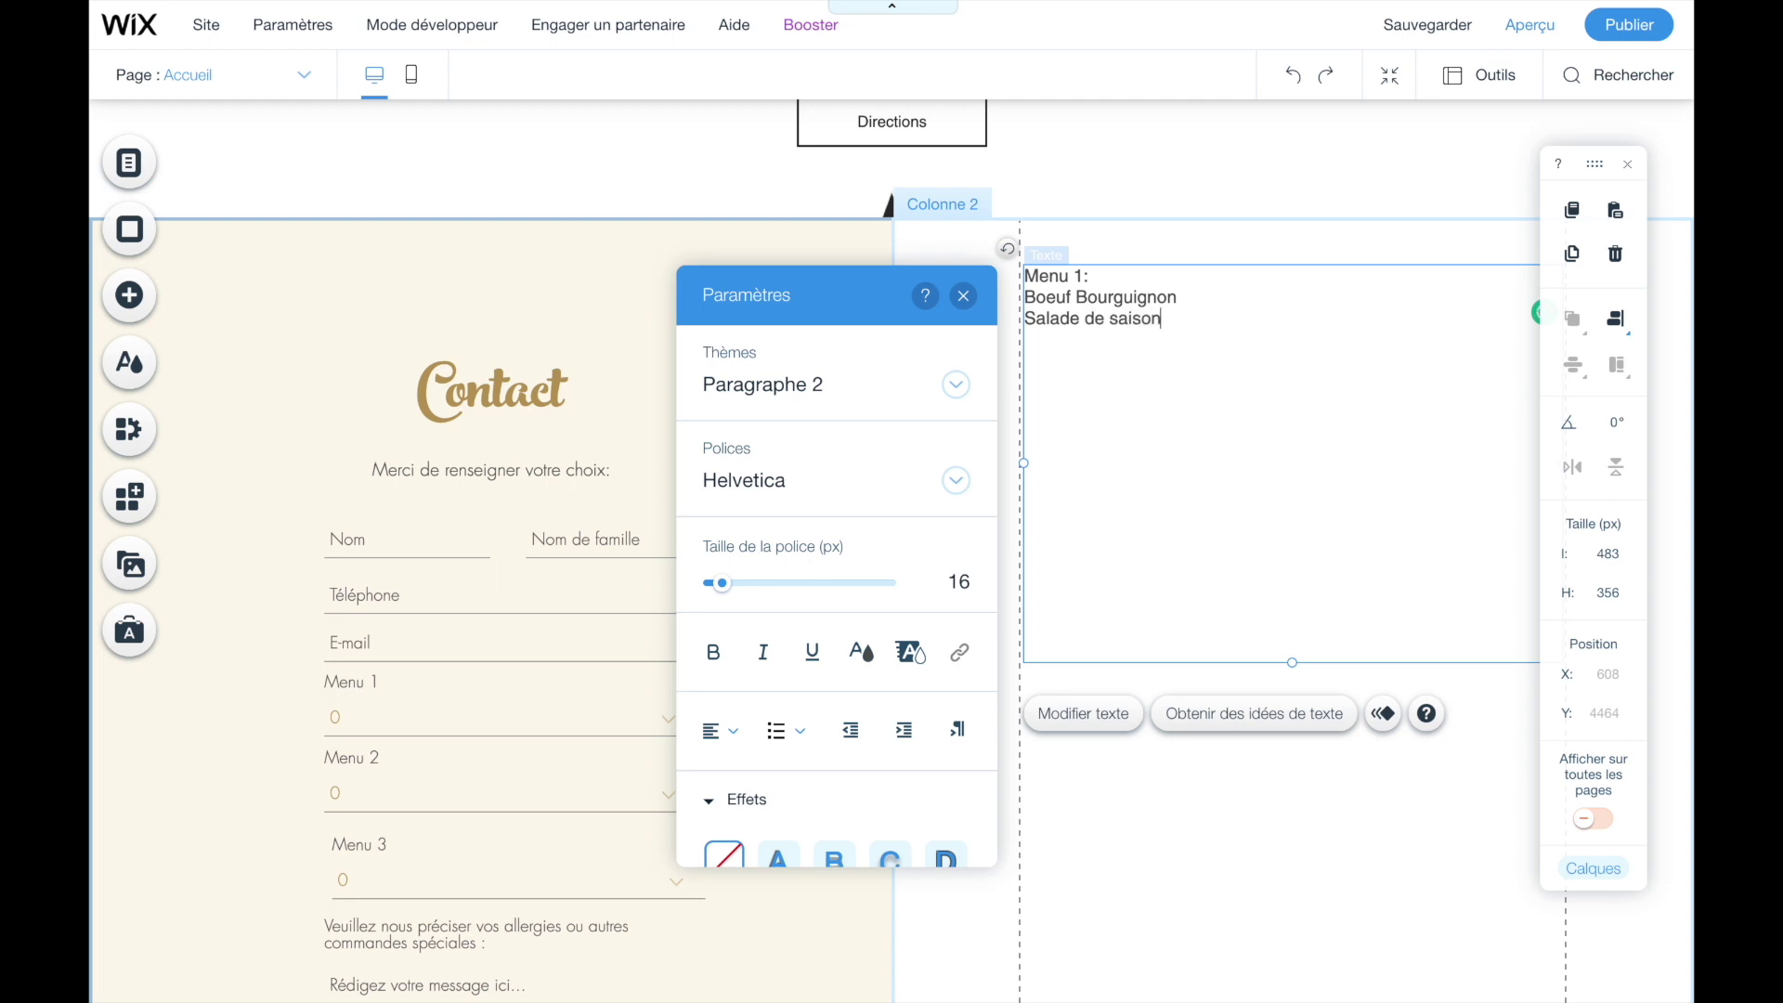
{"action": "key", "text": "Return"}
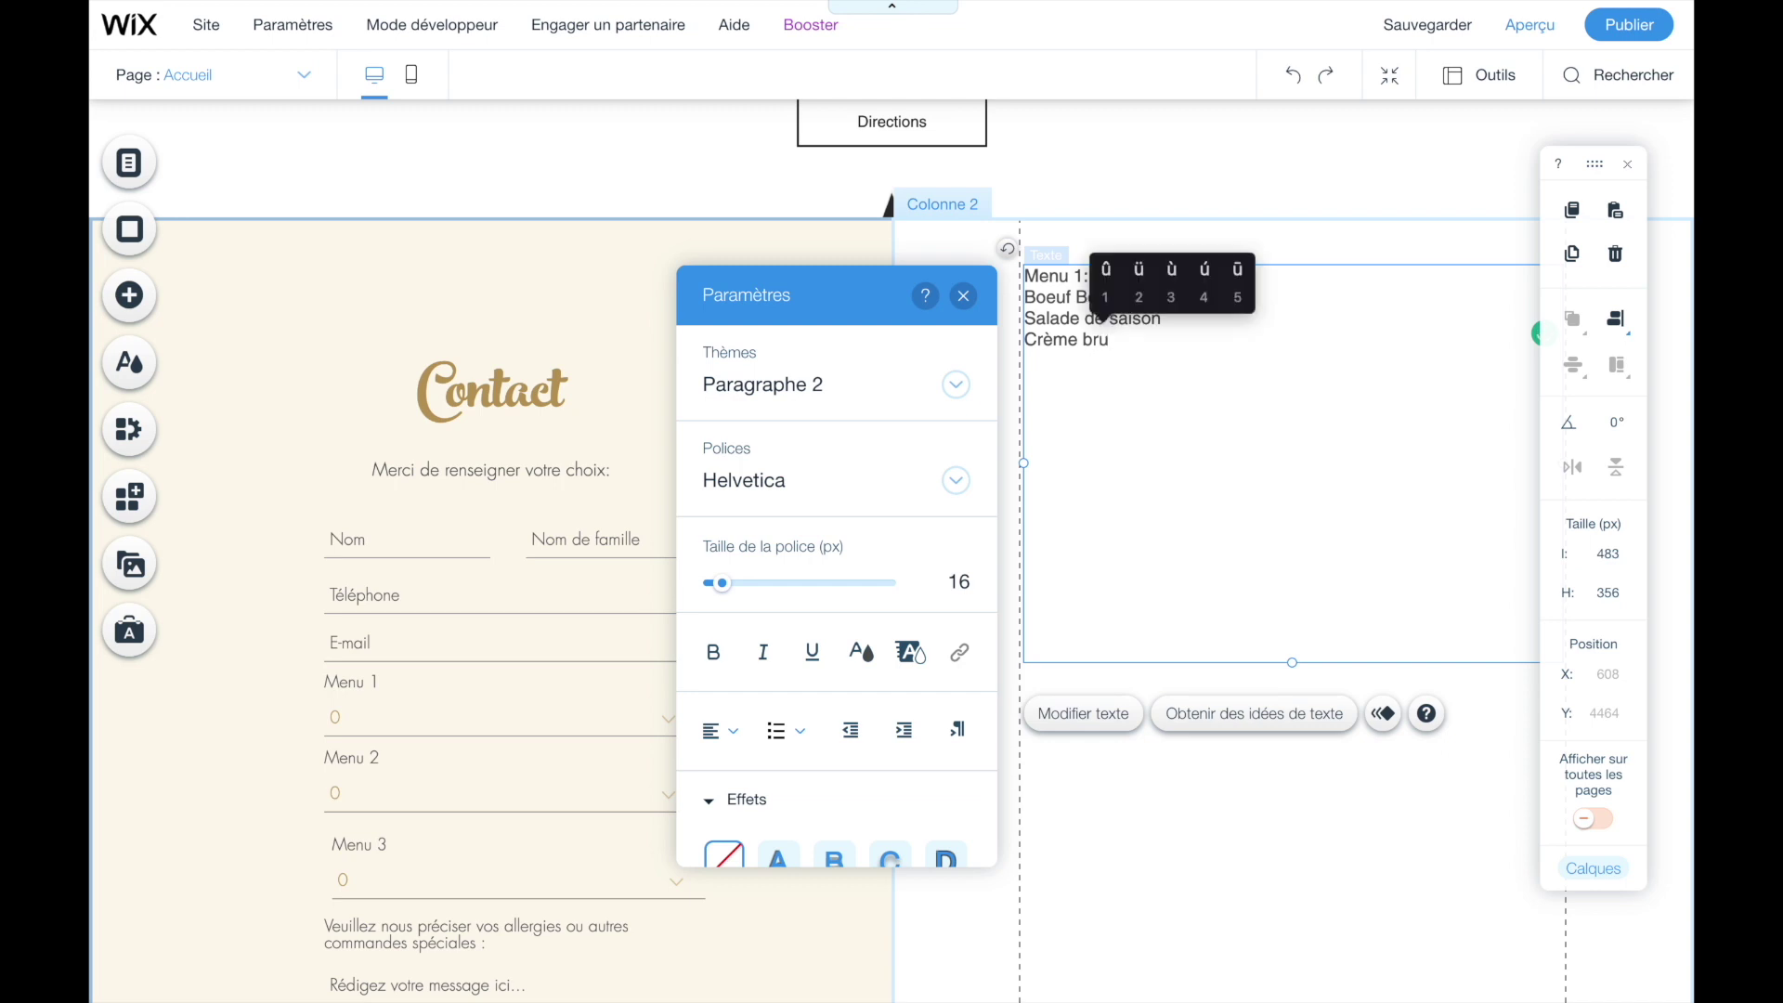
{"action": "type", "text": "1l"}
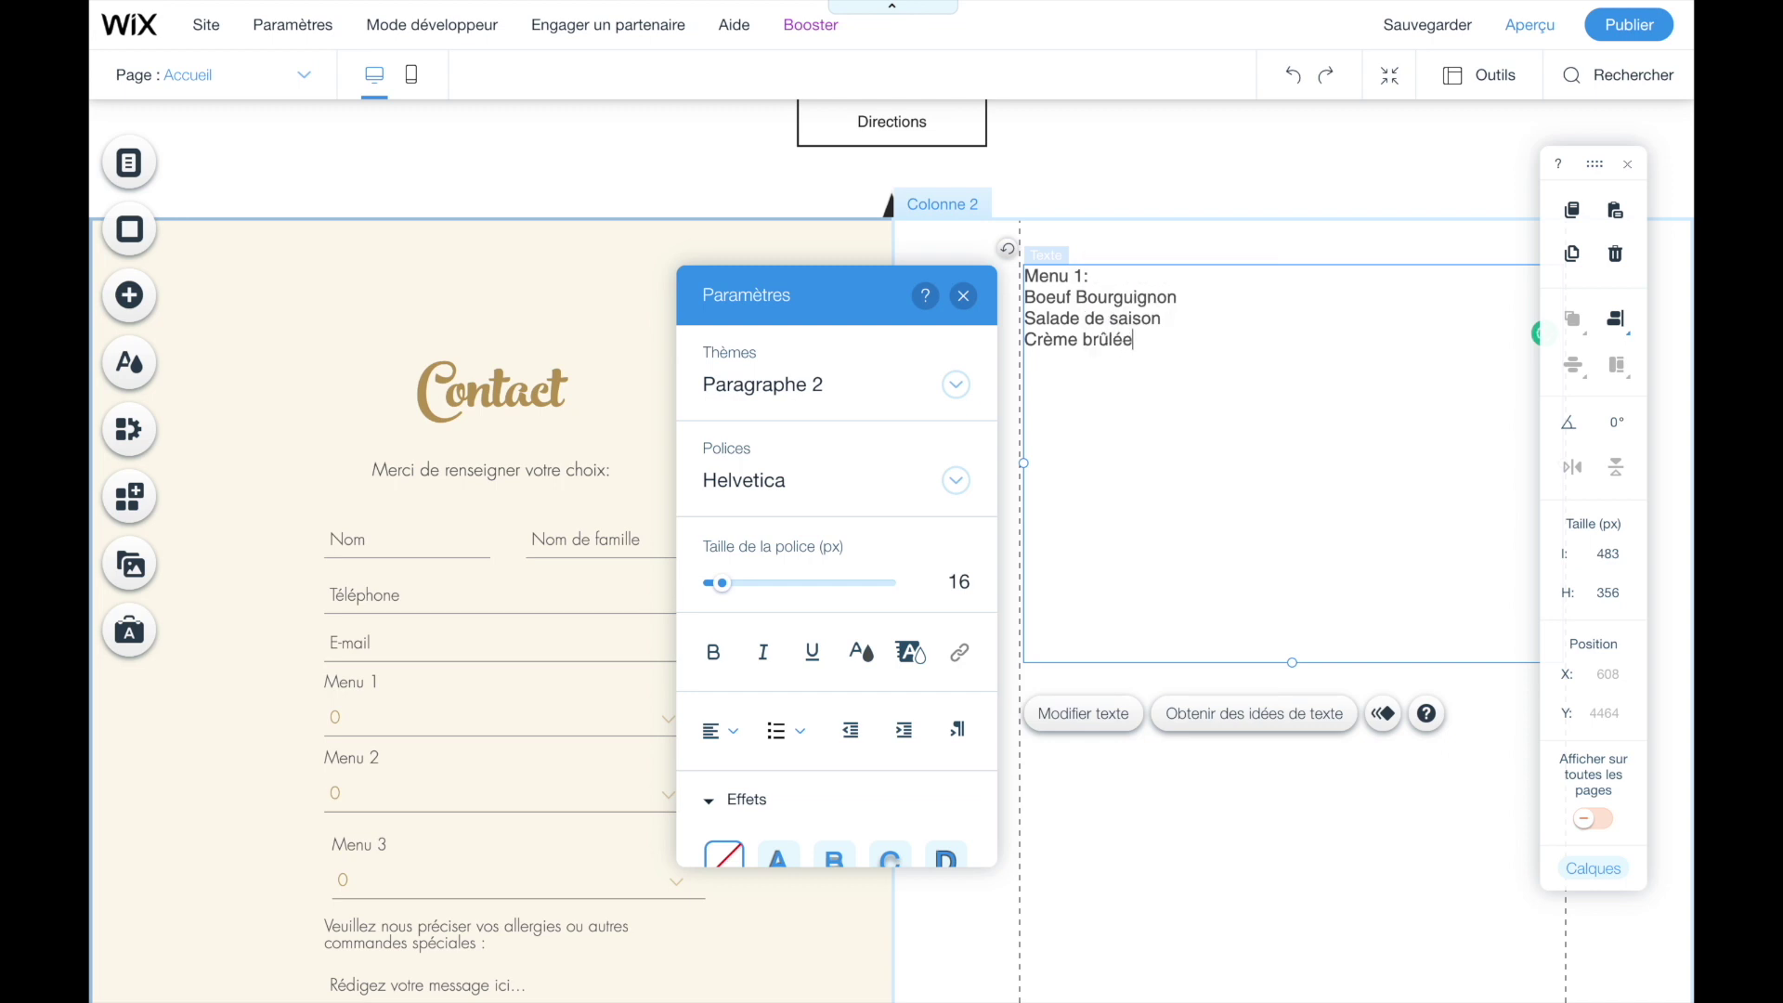
{"action": "type", "text": "ée"}
{"action": "key", "text": "Return"}
{"action": "key", "text": "Return"}
{"action": "key", "text": "Return"}
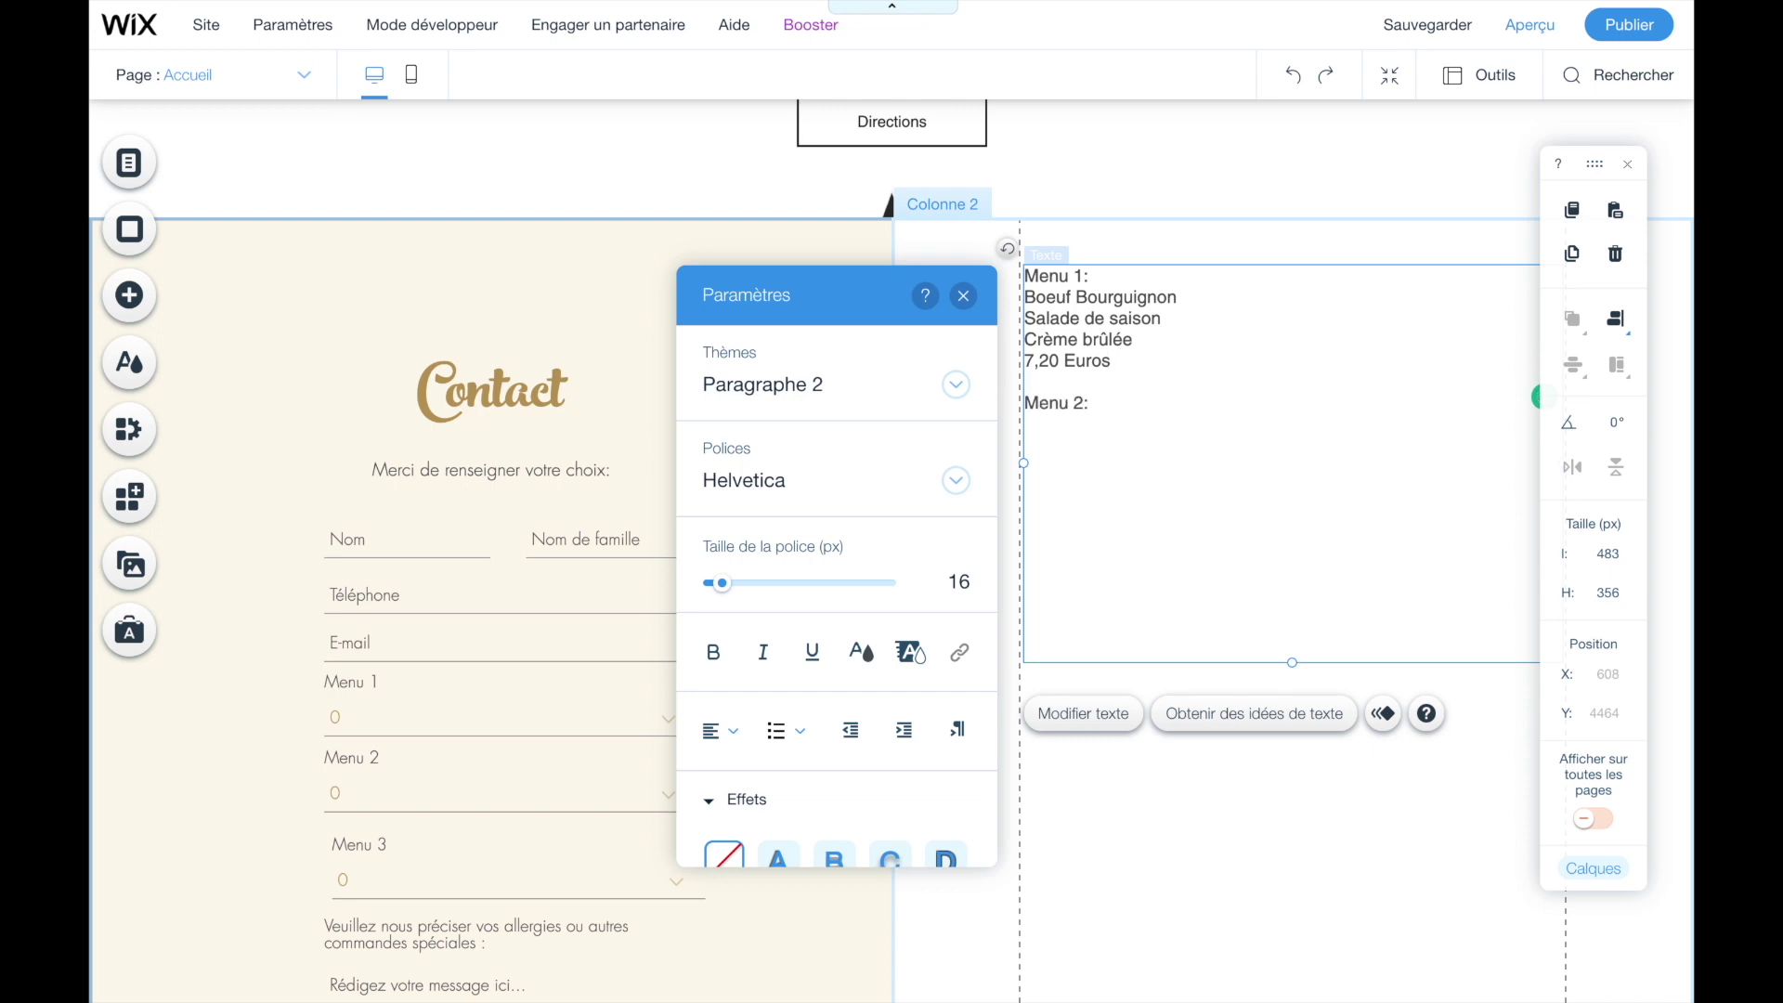
- Paste the same dishes and price under Menu 2 and Menu 3
{"action": "left_click_drag", "start_coordinate": [1114, 362], "coordinate": [1008, 307]}
{"action": "key", "text": "ctrl+c"}
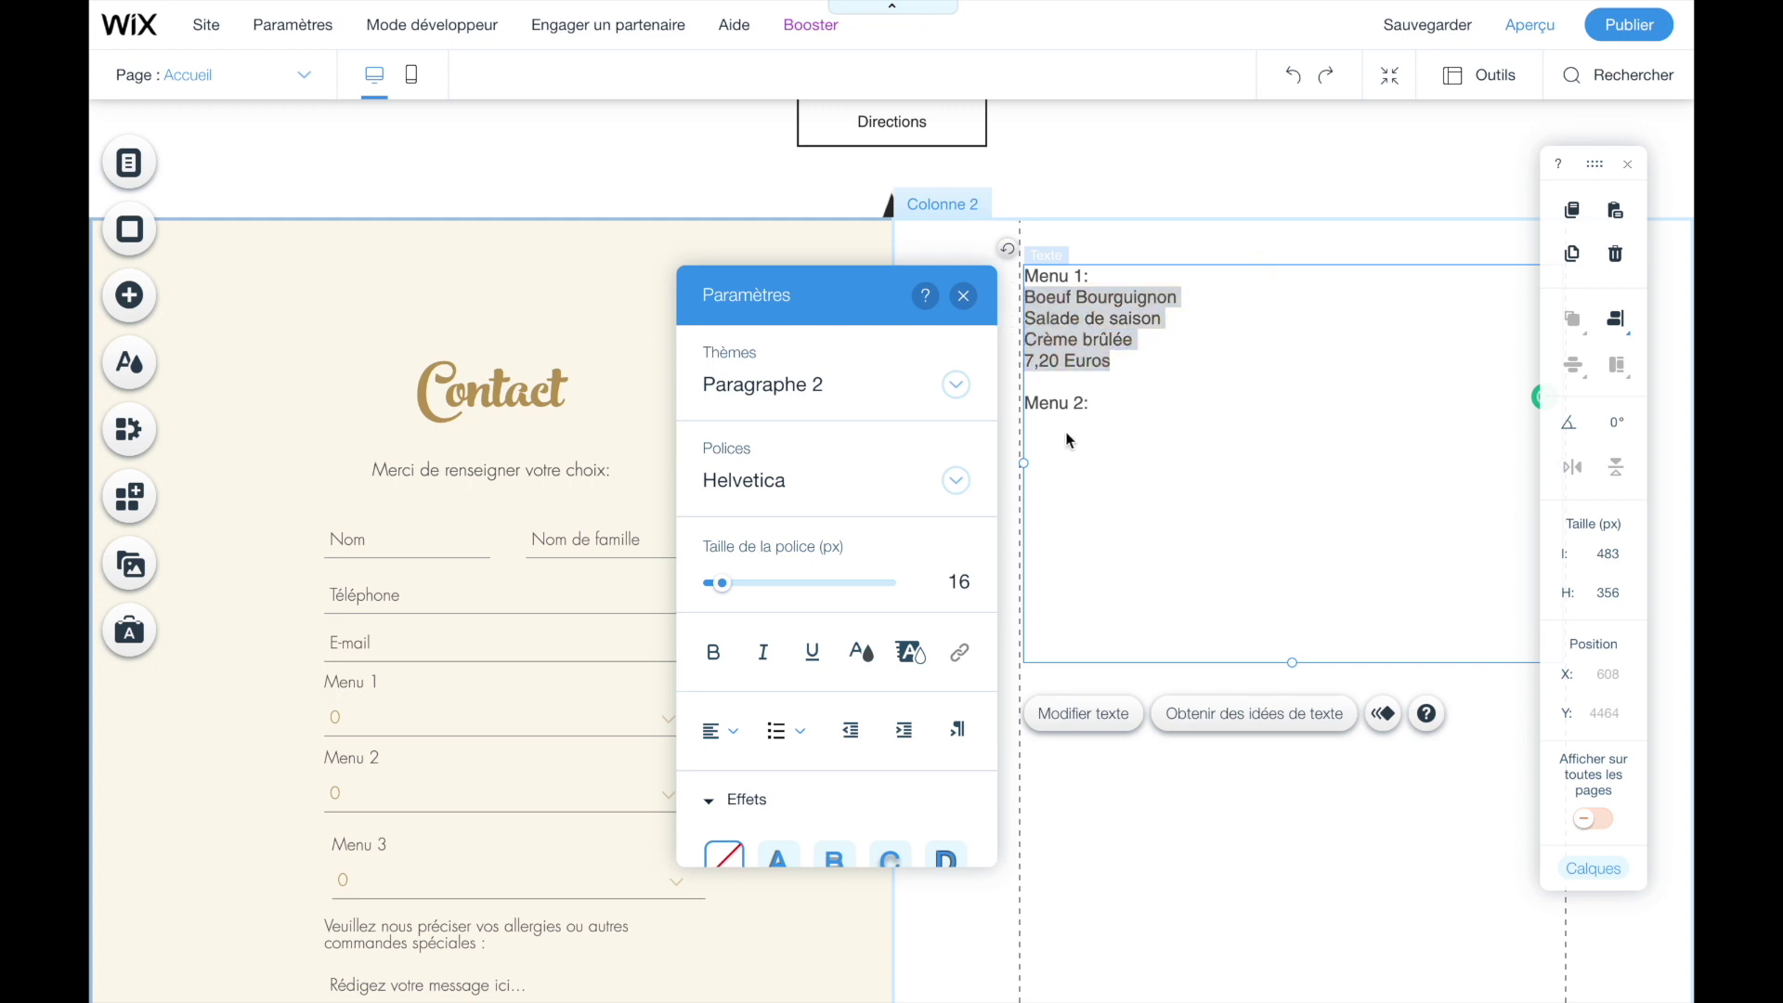
{"action": "left_click", "coordinate": [1058, 433]}
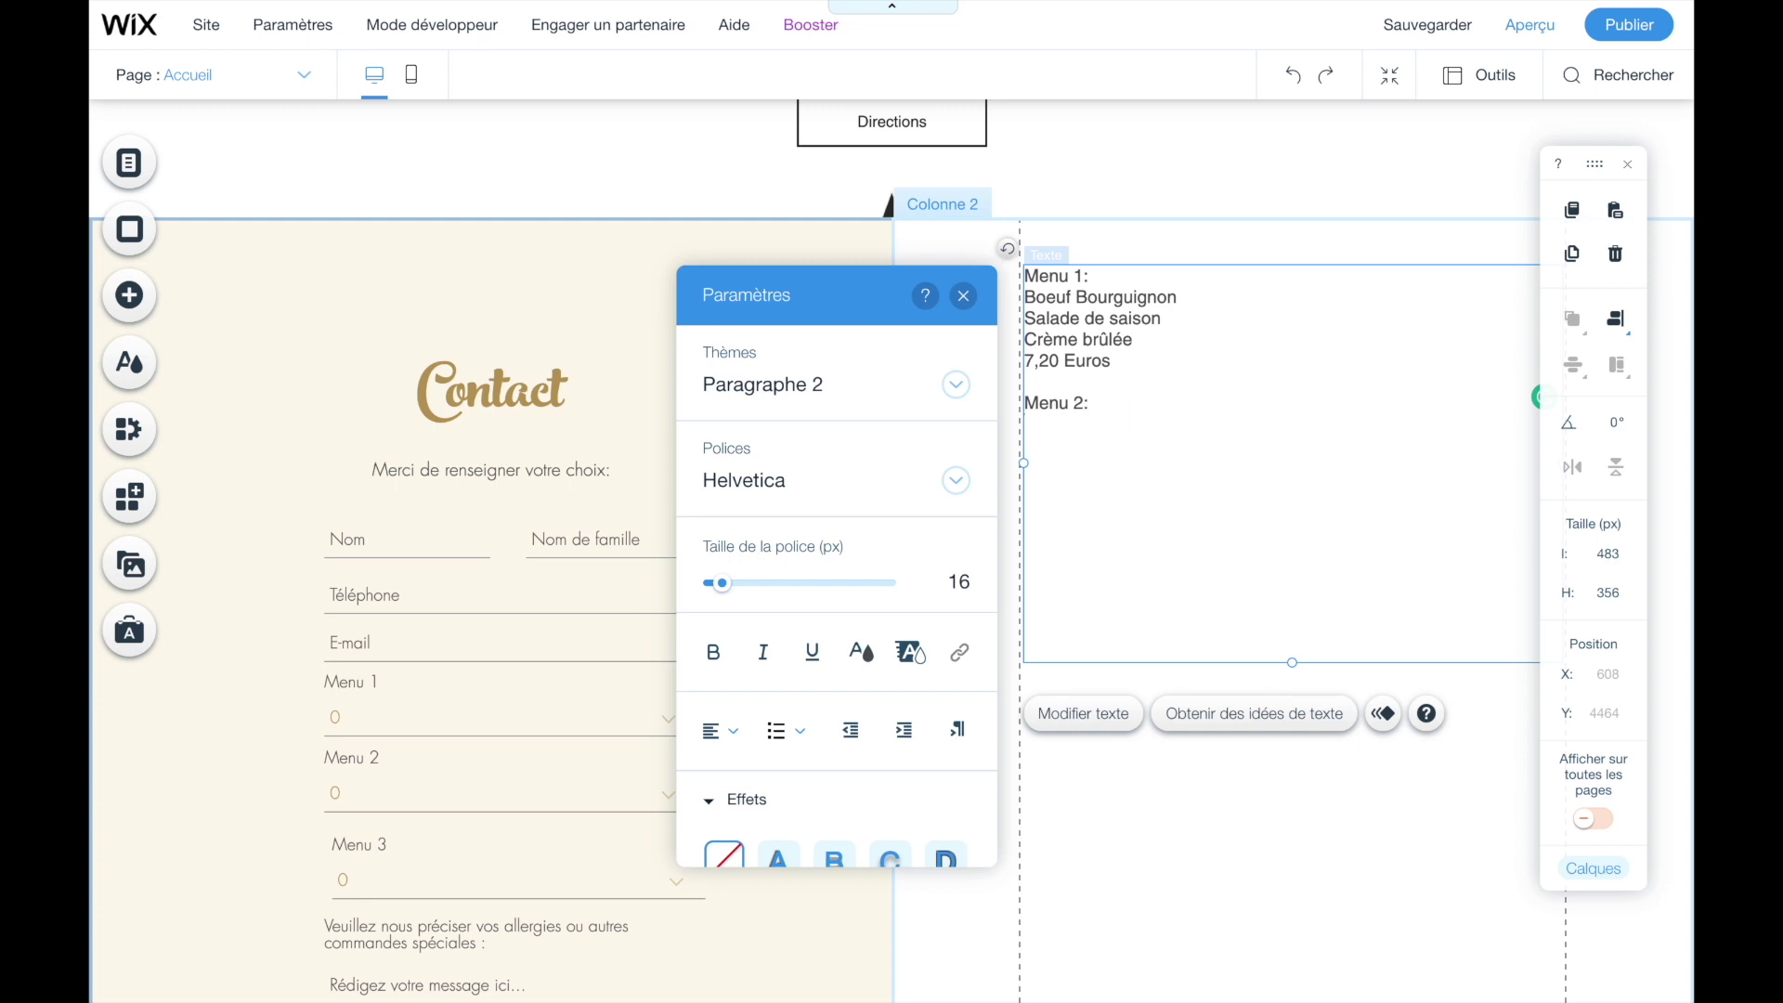
{"action": "key", "text": "ctrl+v"}
{"action": "type", "text": "Menu"}
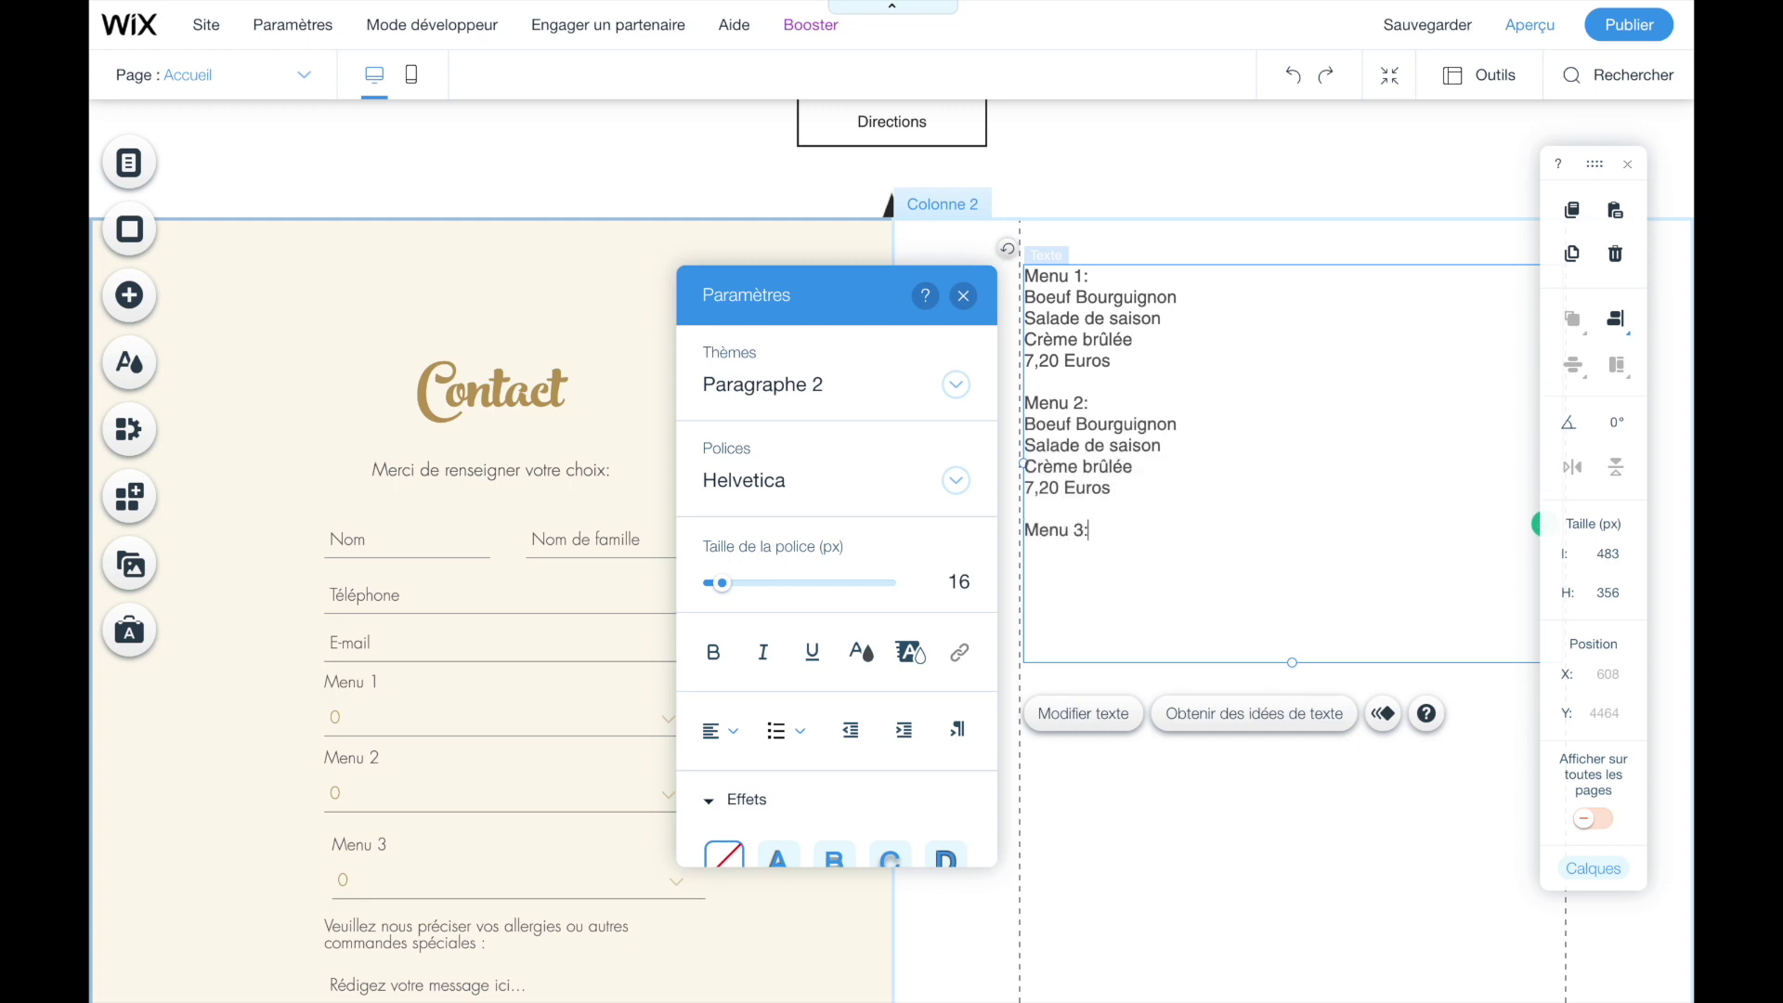
{"action": "type", "text": " 3:"}
{"action": "key", "text": "Return"}
{"action": "key", "text": "ctrl+v"}
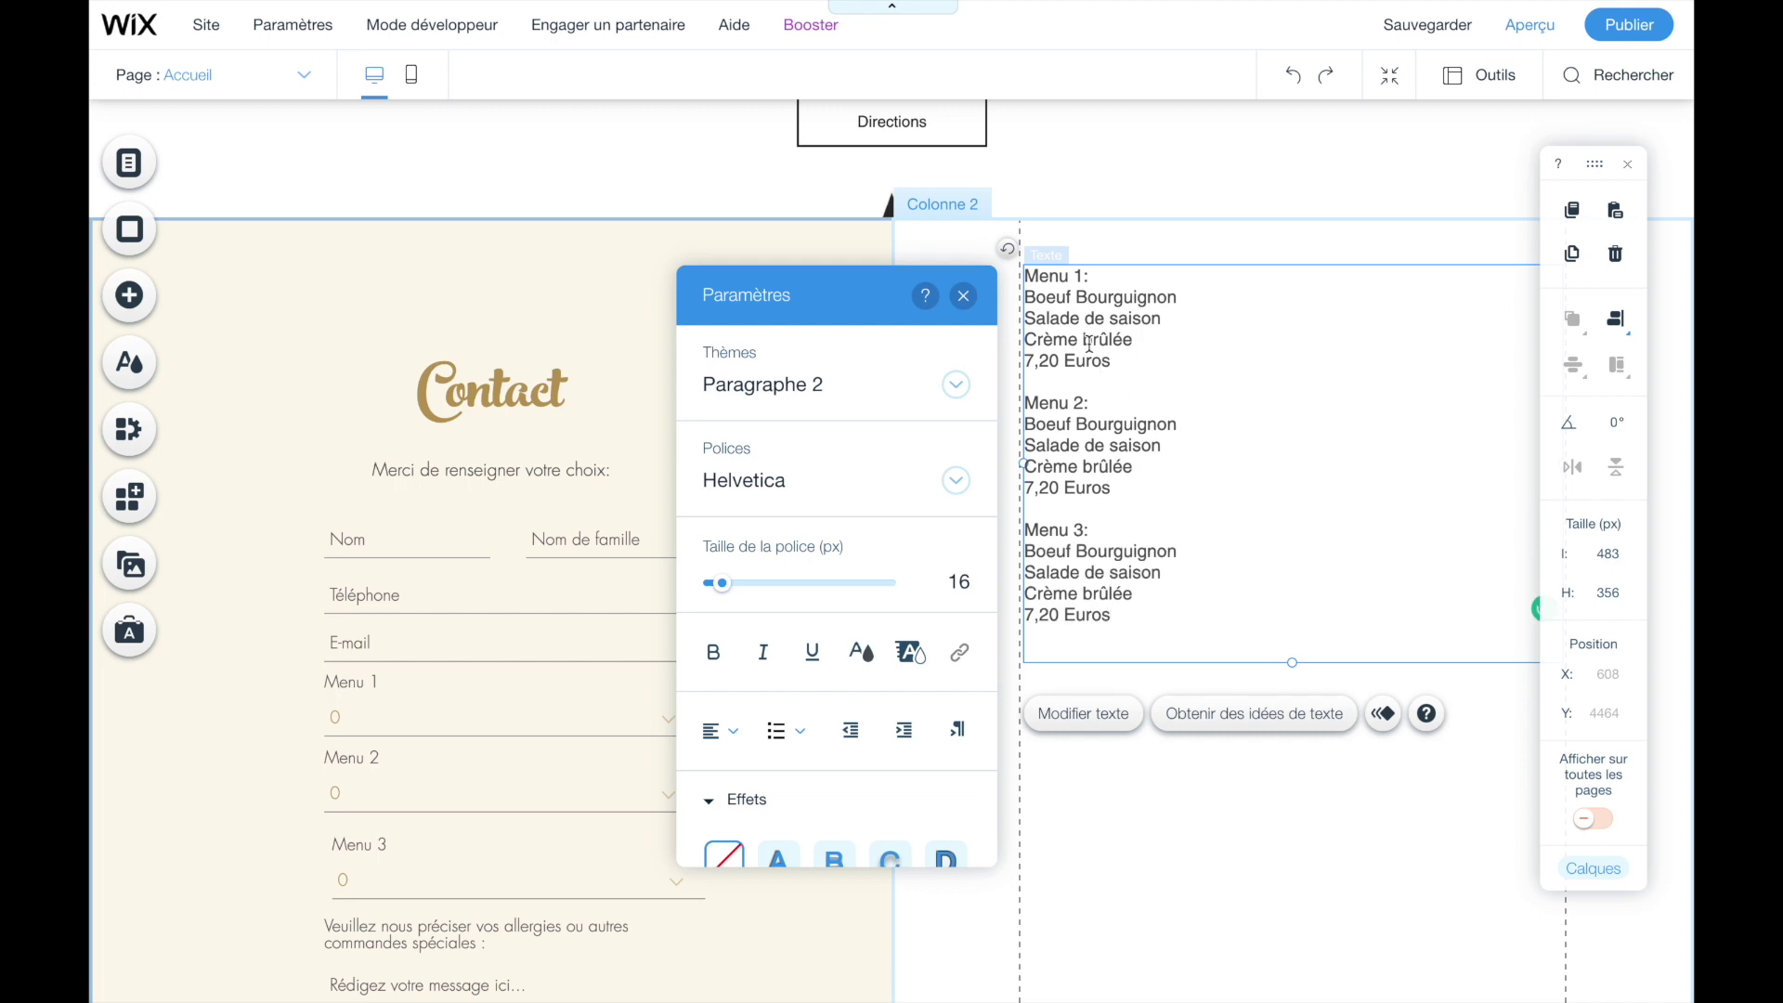
{"action": "left_click", "coordinate": [1233, 966]}
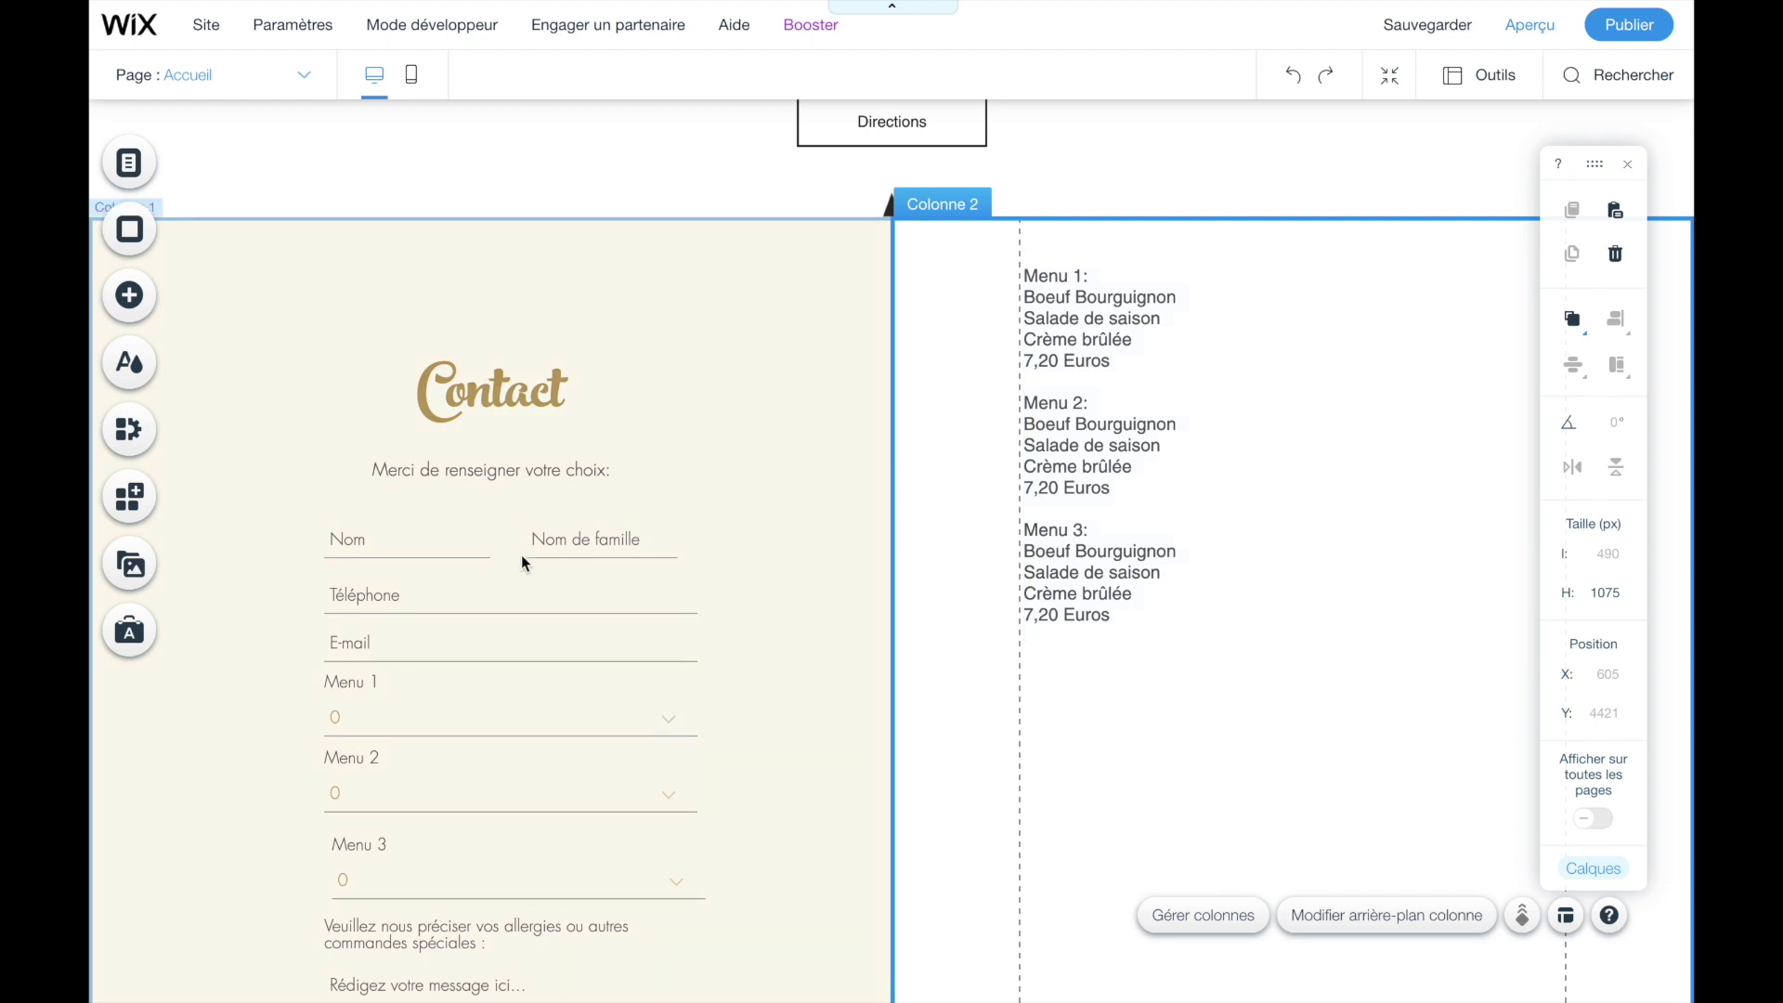
- Make the Menu 1 heading 28 px bold and italicise its 7,20 Euros price
{"action": "scroll", "coordinate": [471, 626], "scroll_direction": "down", "scroll_amount": 1}
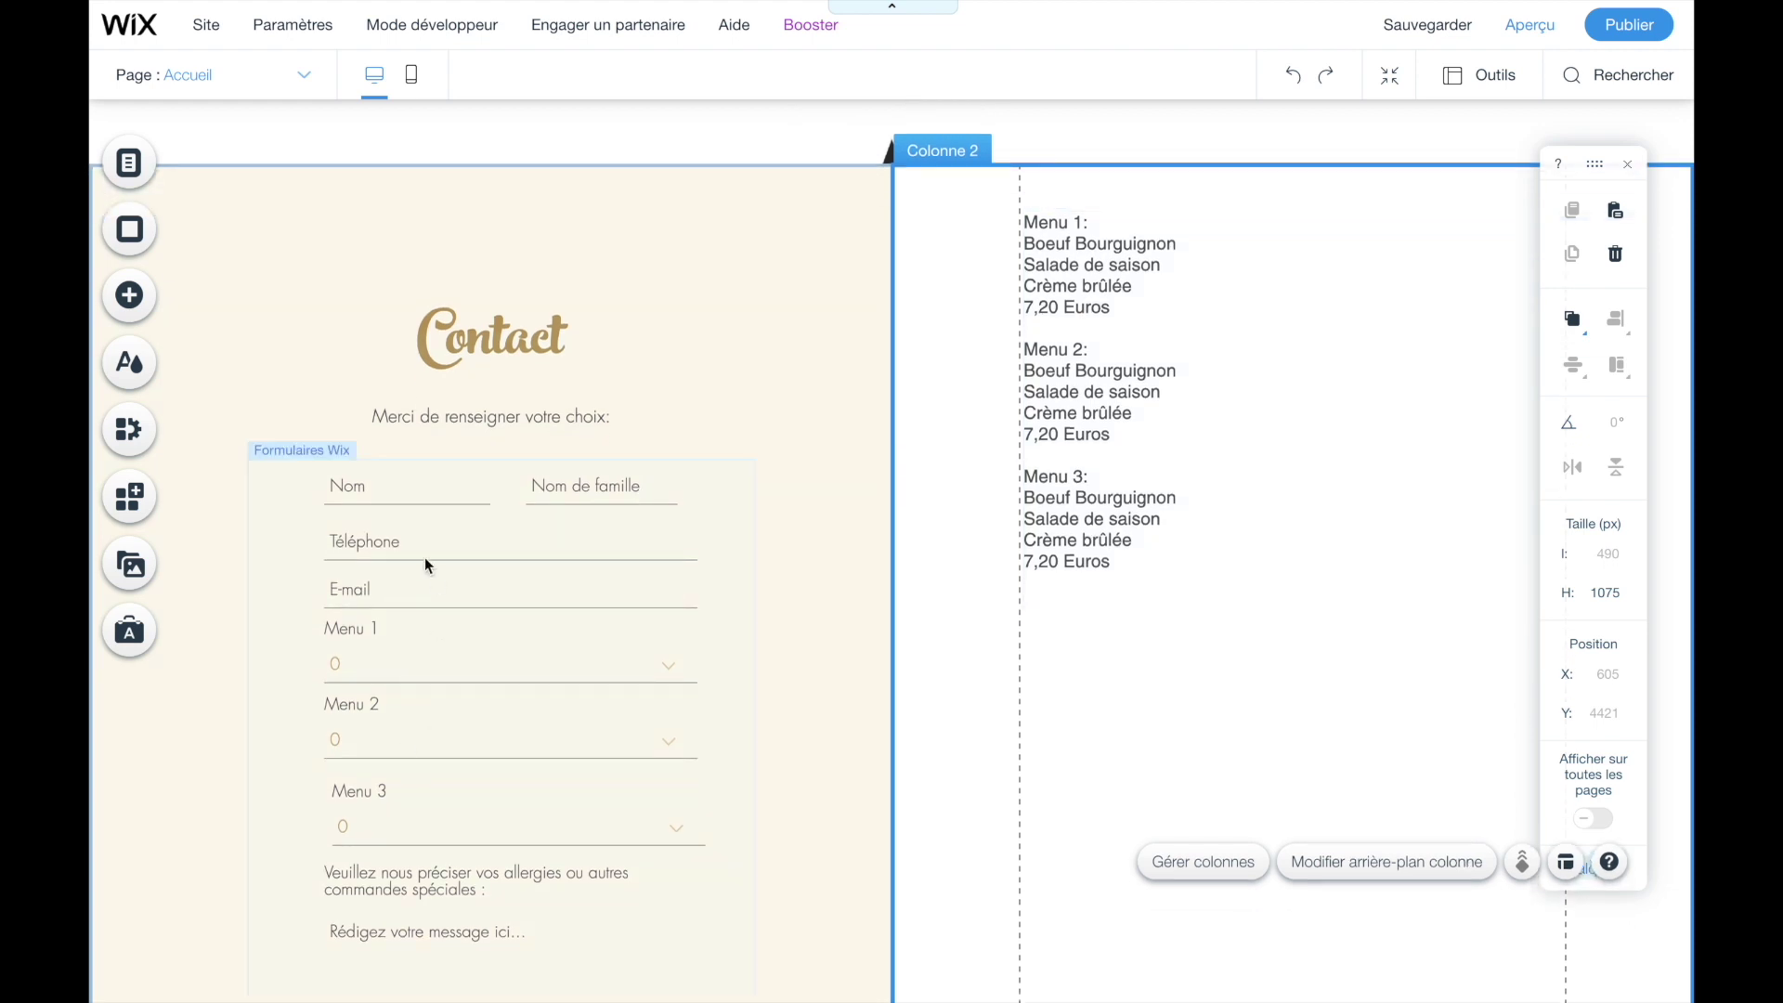
{"action": "scroll", "coordinate": [438, 667], "scroll_direction": "up", "scroll_amount": 1}
{"action": "left_click", "coordinate": [1075, 264]}
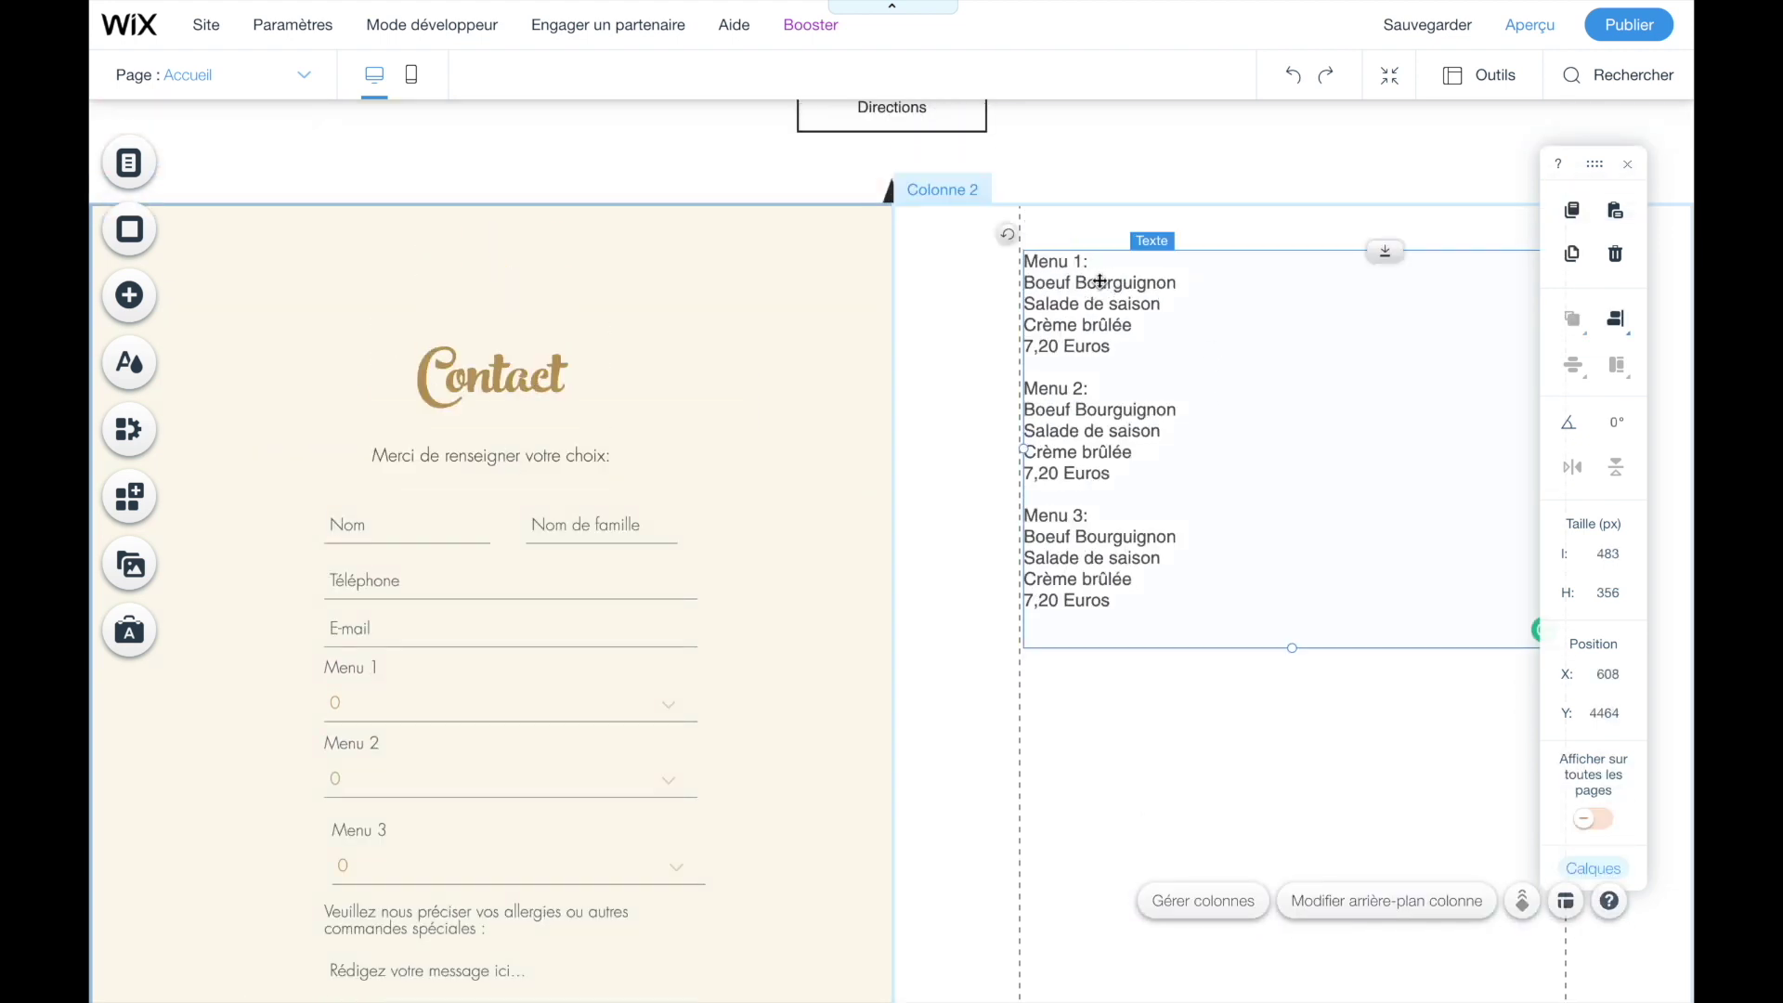
{"action": "left_click", "coordinate": [1082, 699]}
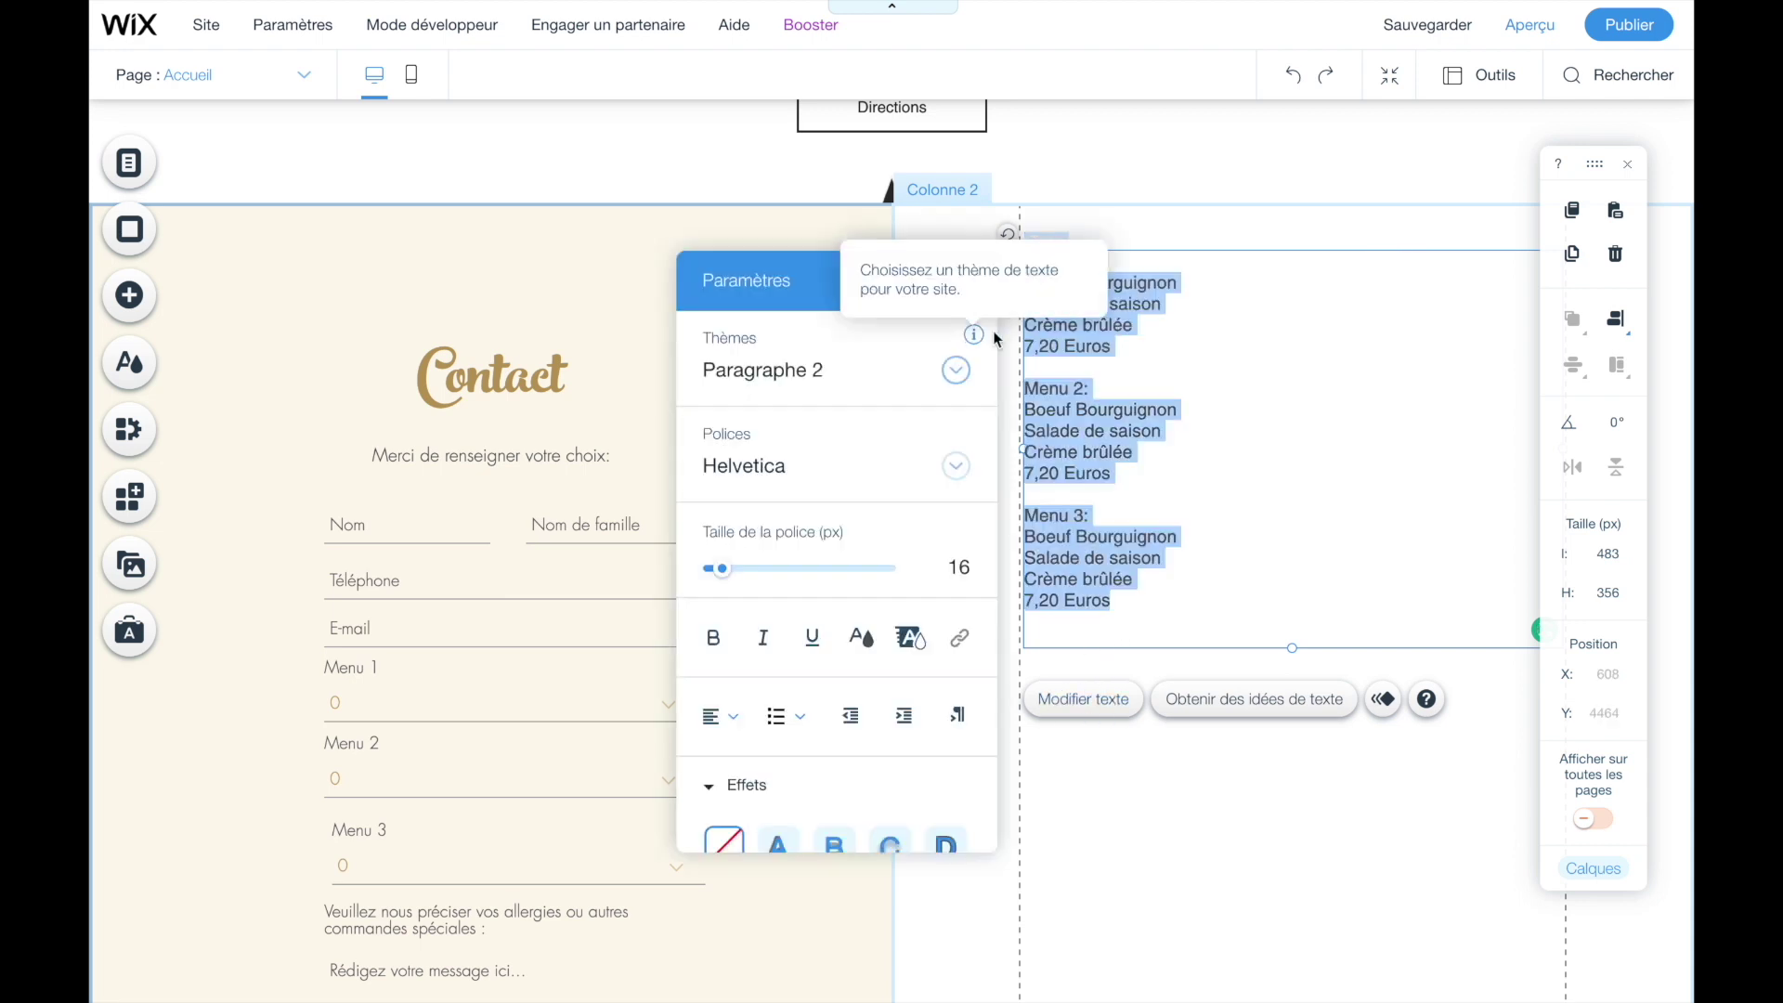
{"action": "left_click", "coordinate": [1064, 280]}
{"action": "left_click_drag", "start_coordinate": [1097, 261], "coordinate": [1024, 262]}
{"action": "left_click_drag", "start_coordinate": [722, 568], "coordinate": [728, 570]}
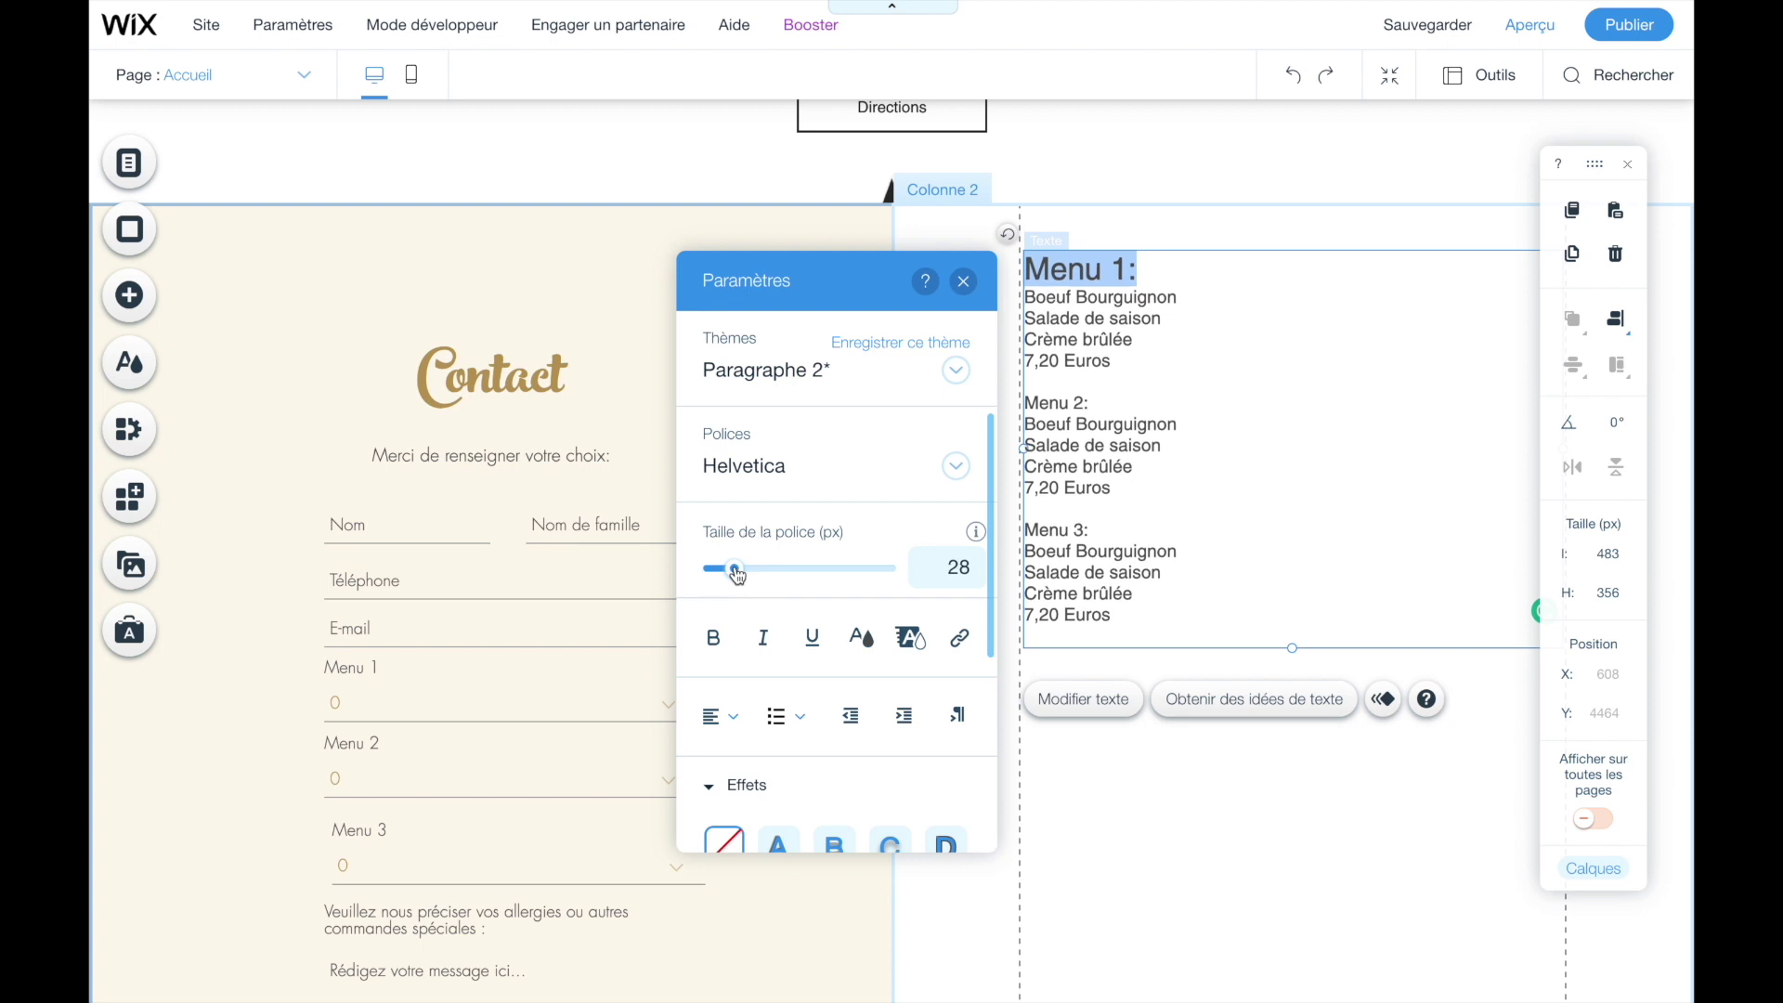
{"action": "left_click", "coordinate": [716, 649]}
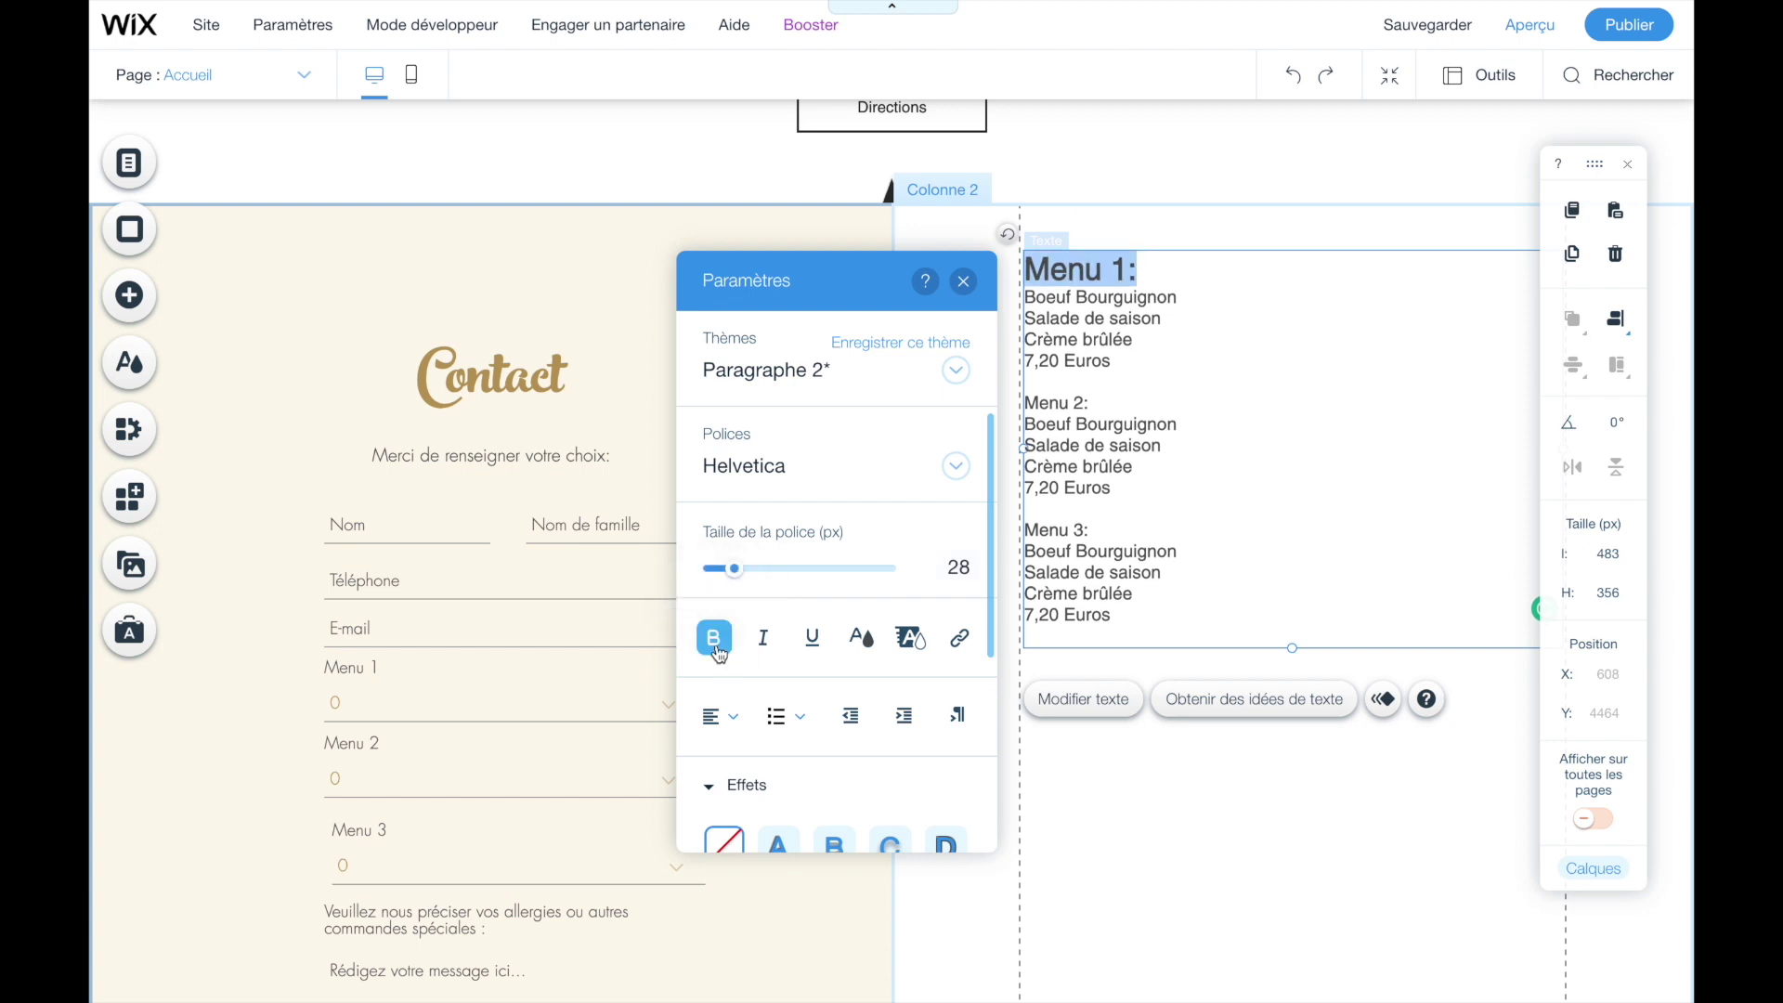
{"action": "left_click_drag", "start_coordinate": [1114, 361], "coordinate": [1017, 367]}
{"action": "left_click", "coordinate": [763, 637]}
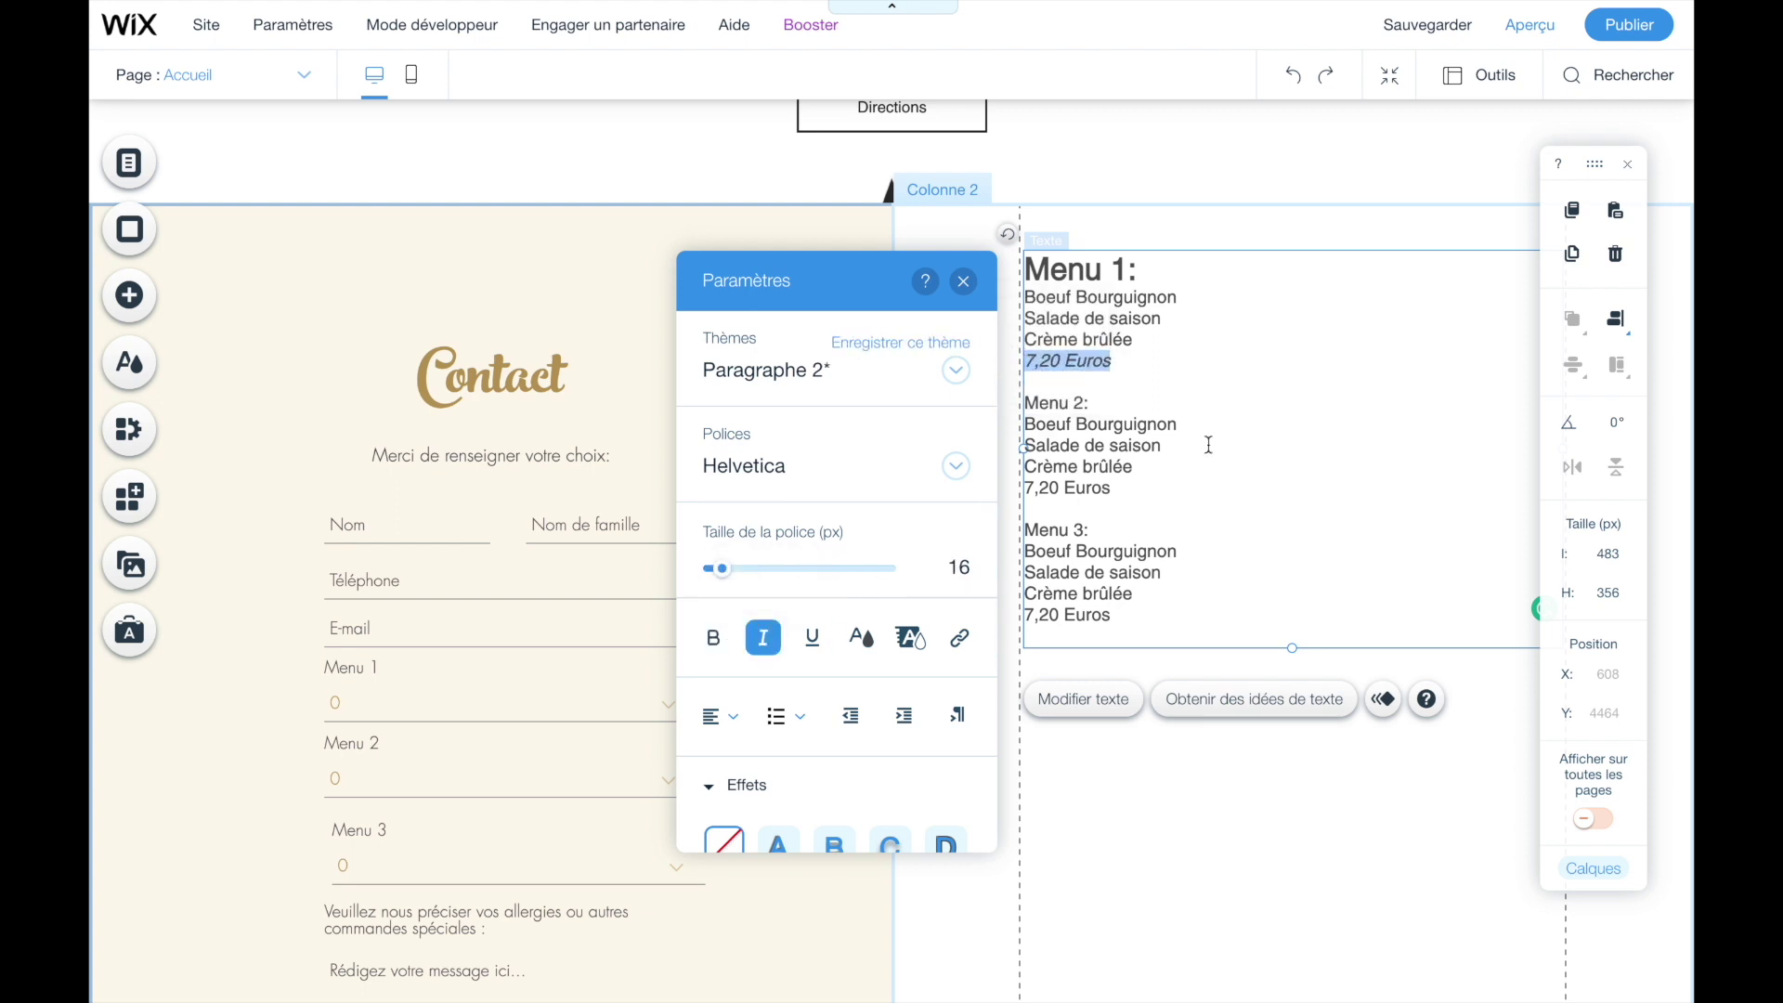
- Make the Menu 2 and Menu 3 headings 31 px bold, italicise their prices, and preview
{"action": "left_click_drag", "start_coordinate": [1115, 412], "coordinate": [1012, 402]}
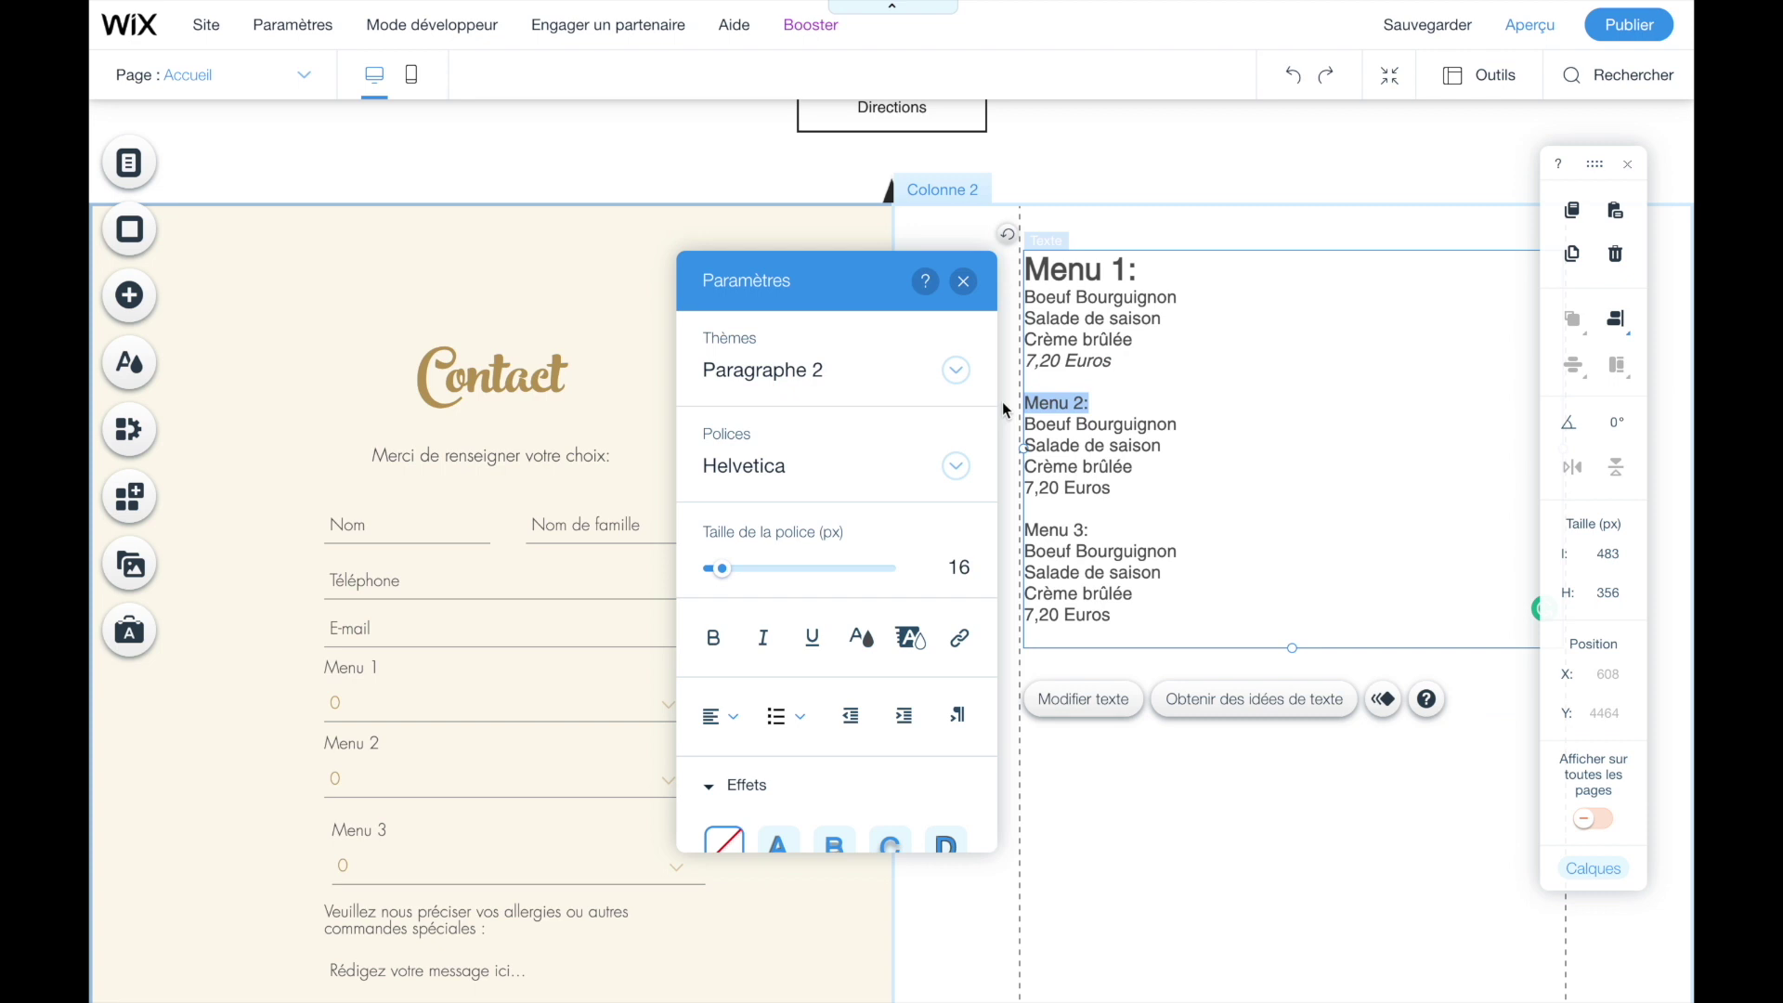
{"action": "left_click_drag", "start_coordinate": [728, 569], "coordinate": [741, 583]}
{"action": "left_click", "coordinate": [713, 637]}
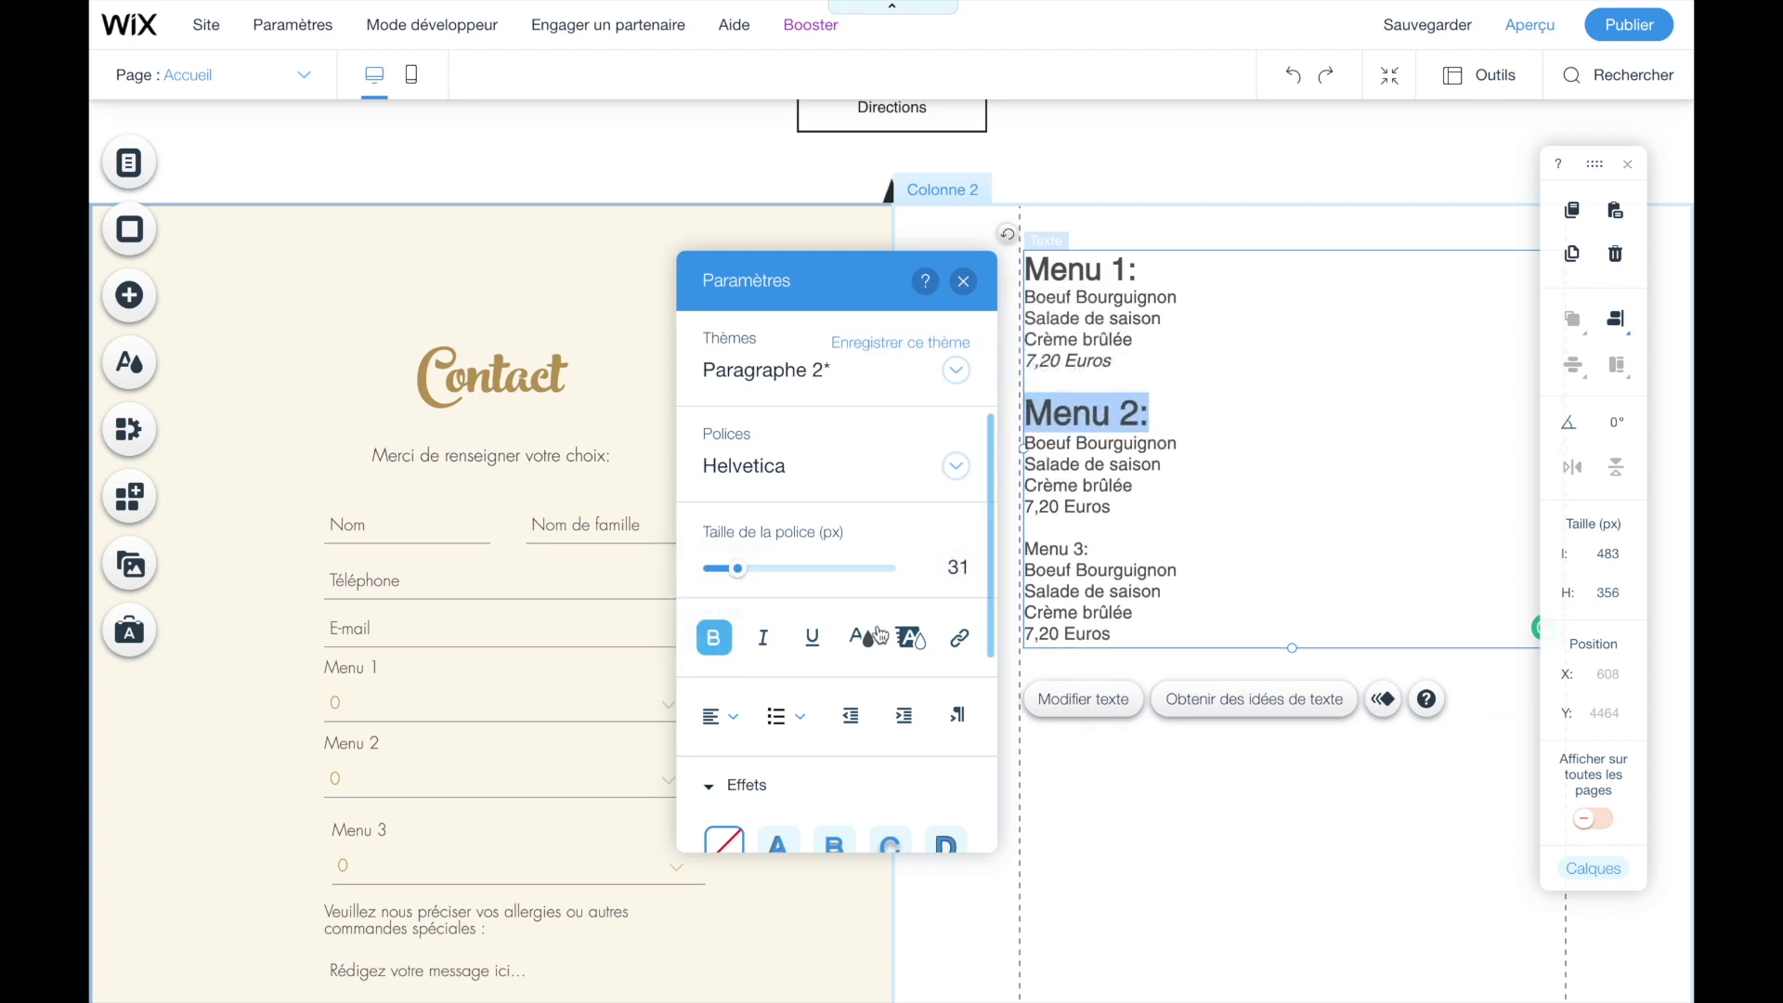
{"action": "left_click", "coordinate": [1128, 504]}
{"action": "left_click_drag", "start_coordinate": [1128, 504], "coordinate": [1021, 549]}
{"action": "key", "text": "ctrl+i"}
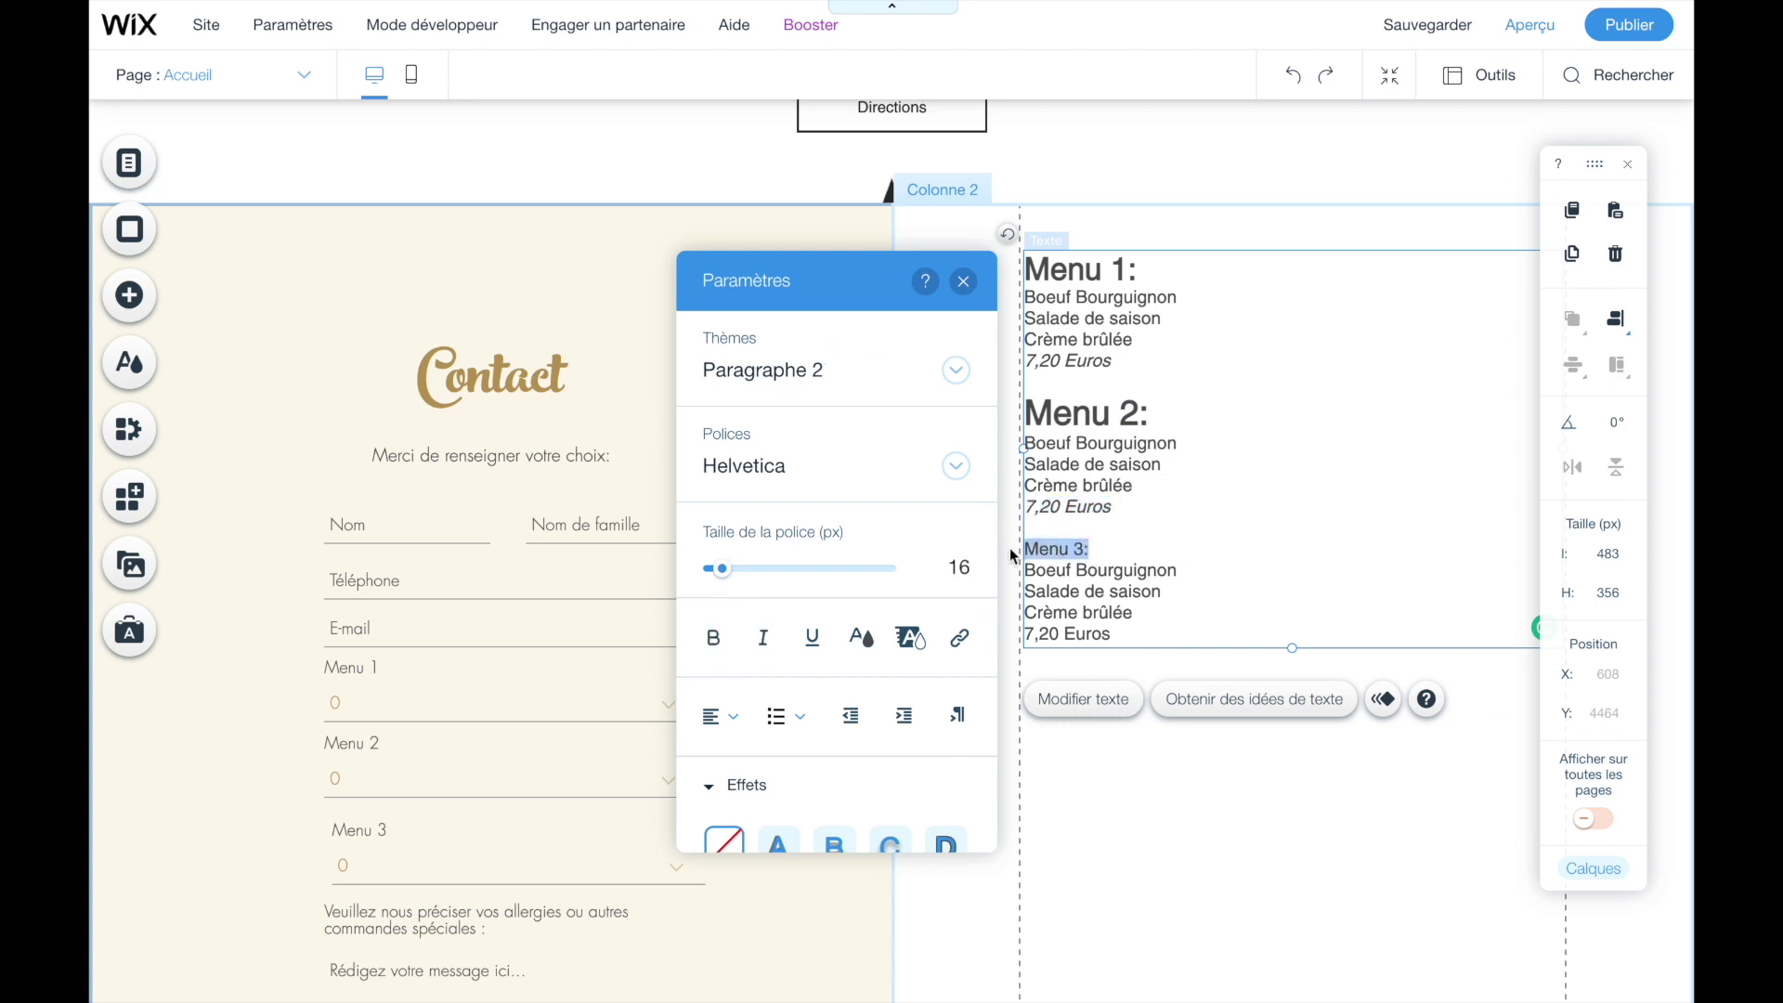
{"action": "left_click", "coordinate": [715, 637]}
{"action": "left_click_drag", "start_coordinate": [719, 568], "coordinate": [738, 570]}
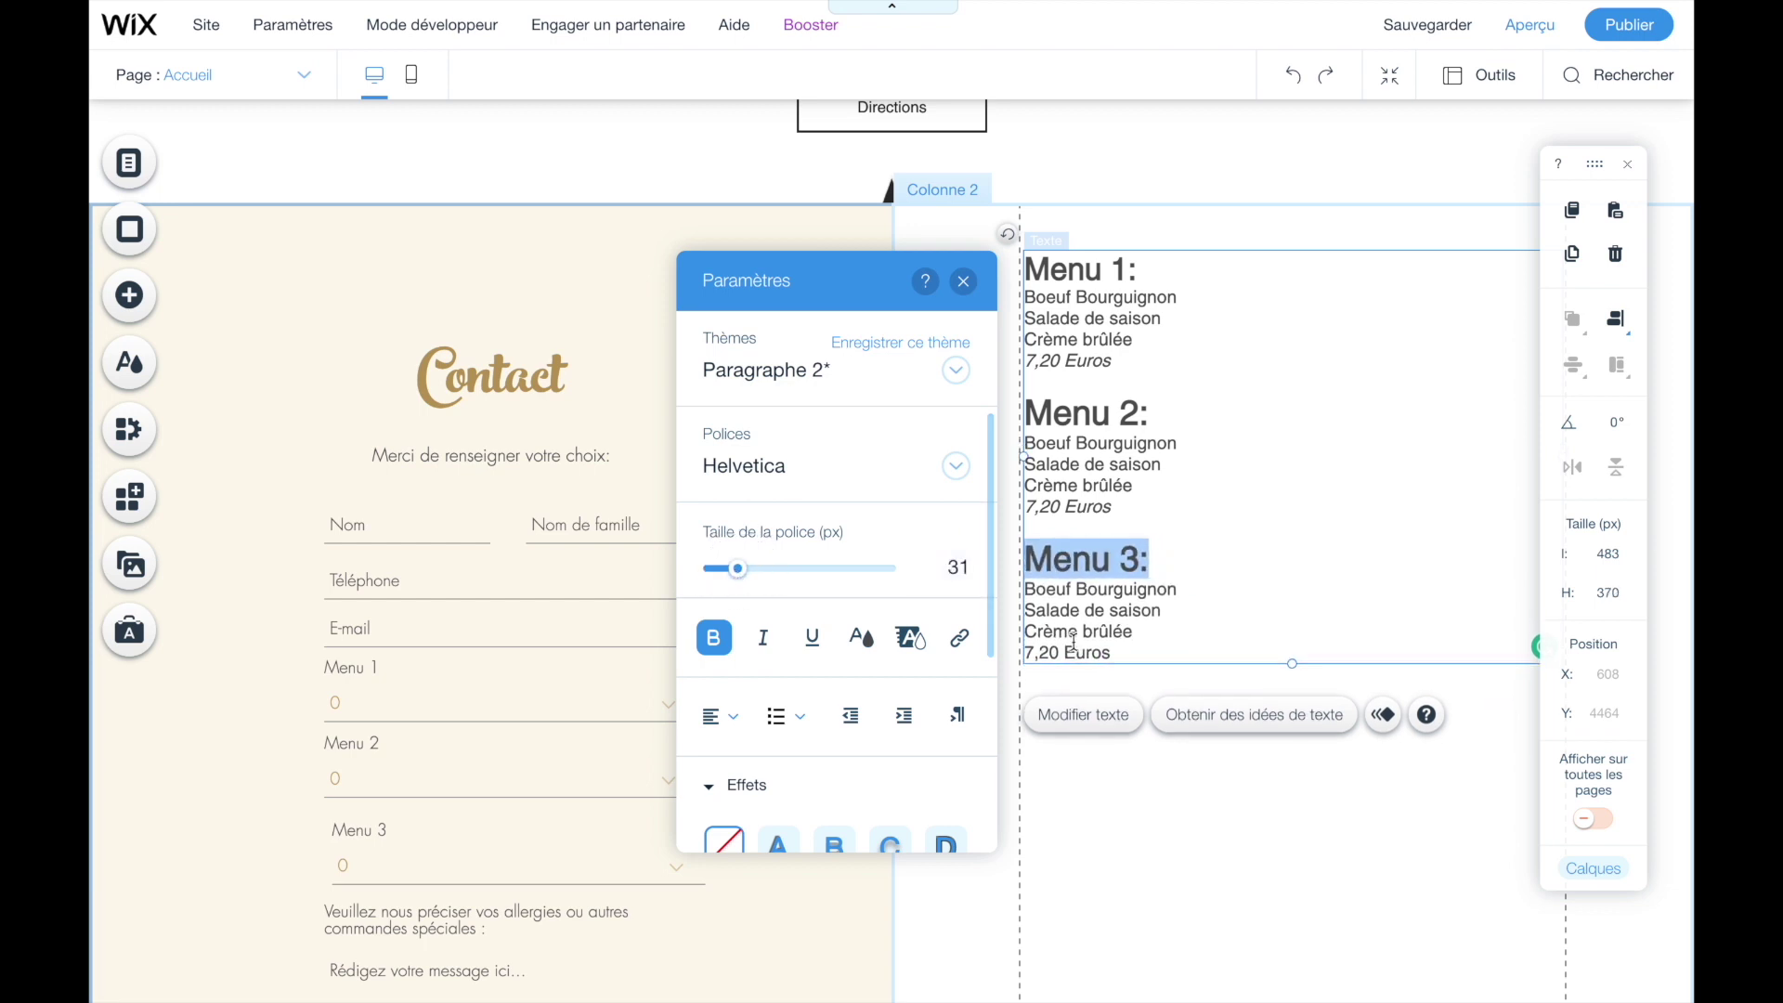
{"action": "left_click_drag", "start_coordinate": [1112, 652], "coordinate": [1001, 658]}
{"action": "left_click", "coordinate": [763, 637]}
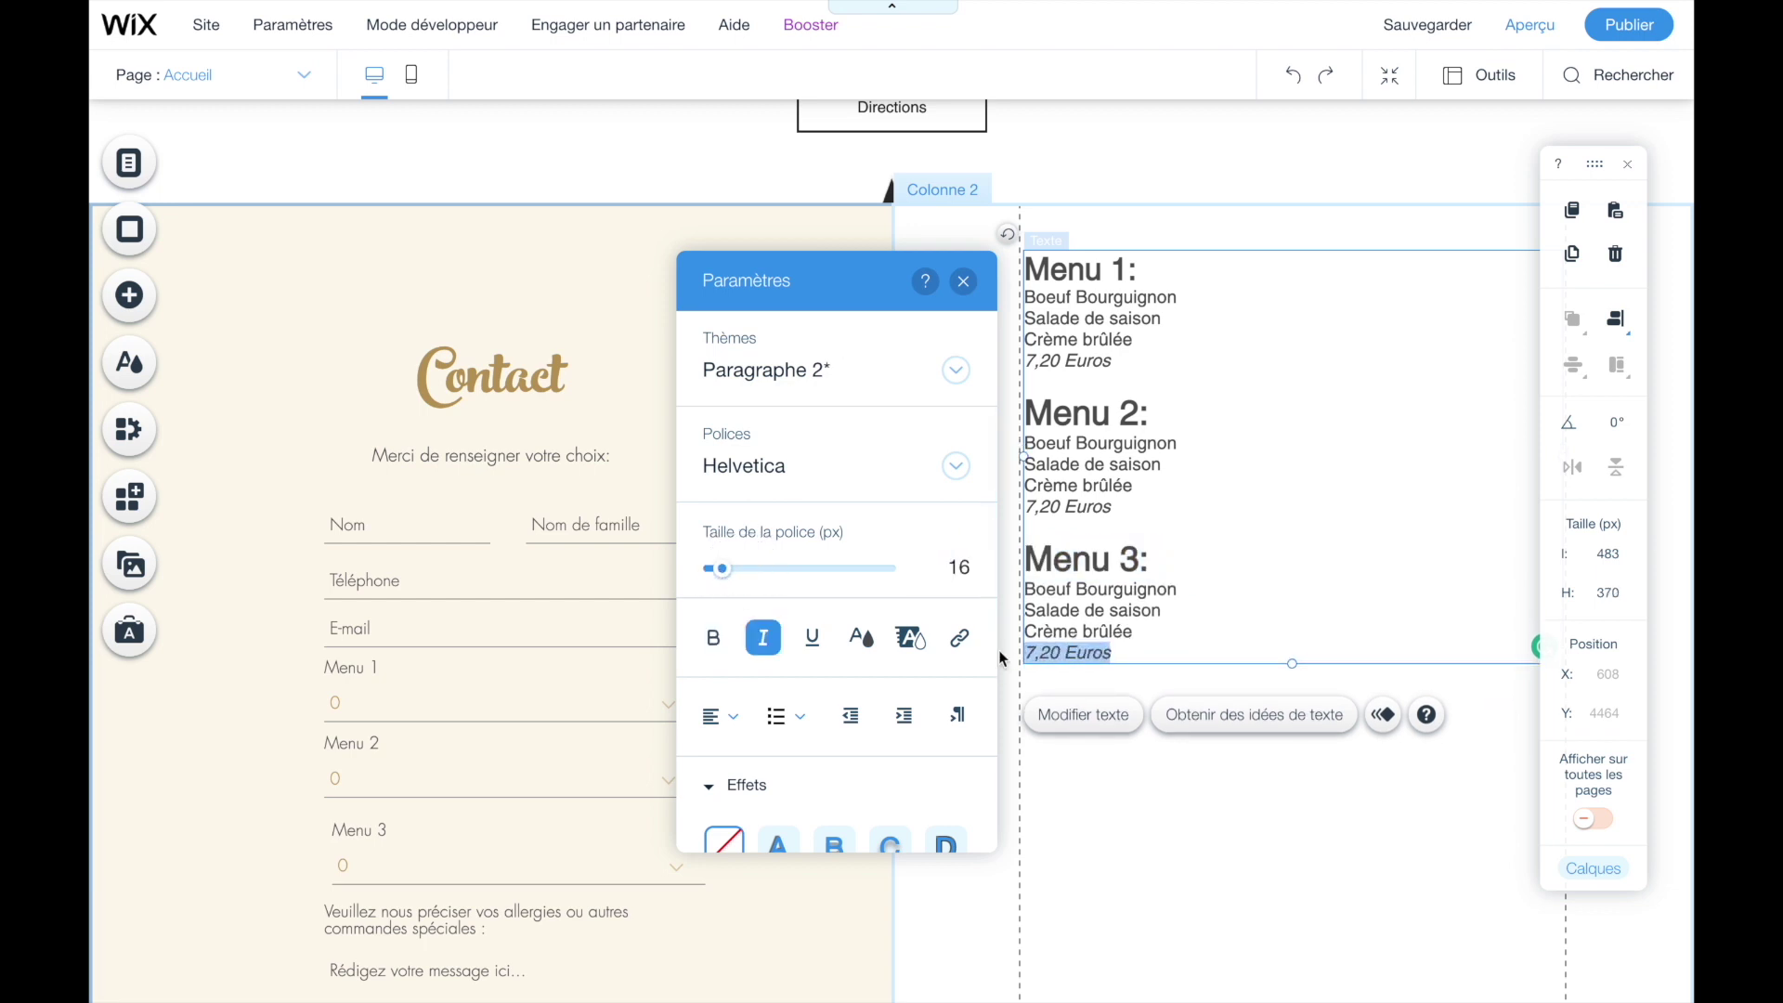
{"action": "left_click", "coordinate": [1189, 554]}
{"action": "left_click", "coordinate": [1529, 25]}
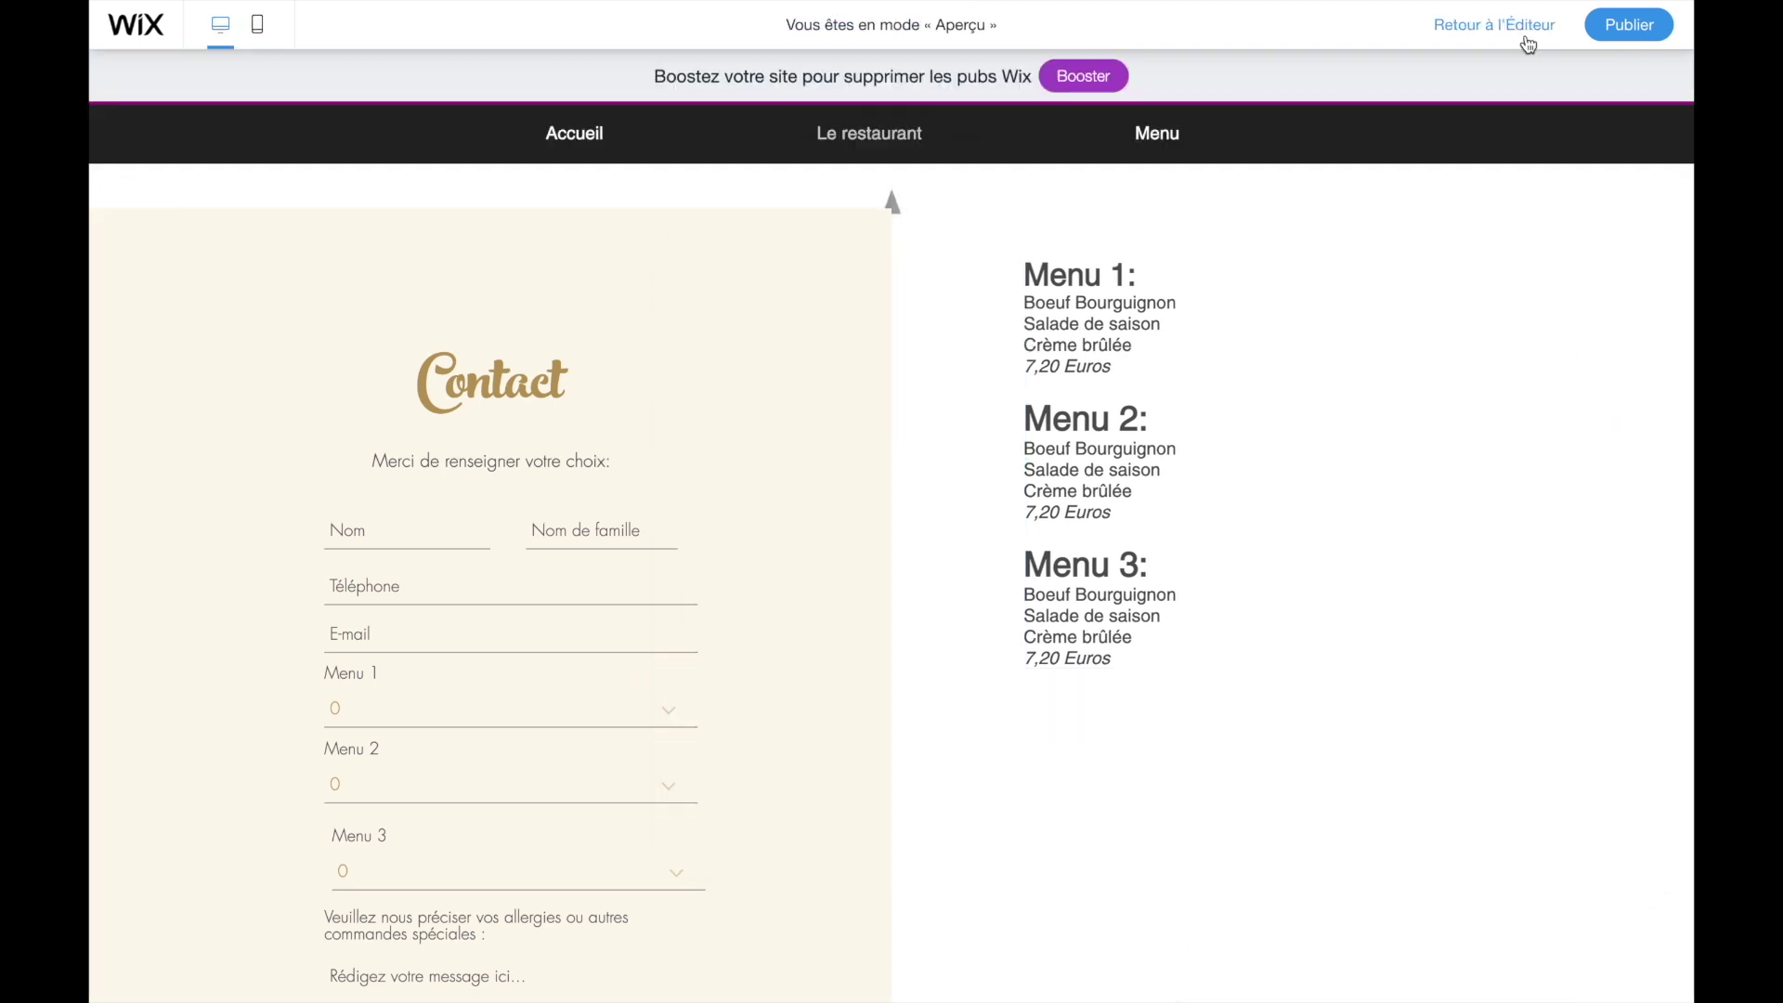
- In the preview order form, set the Menu 1 quantity to 2 and Menu 3 to 1
{"action": "scroll", "coordinate": [770, 316], "scroll_direction": "up", "scroll_amount": 2}
{"action": "scroll", "coordinate": [770, 316], "scroll_direction": "up", "scroll_amount": 3}
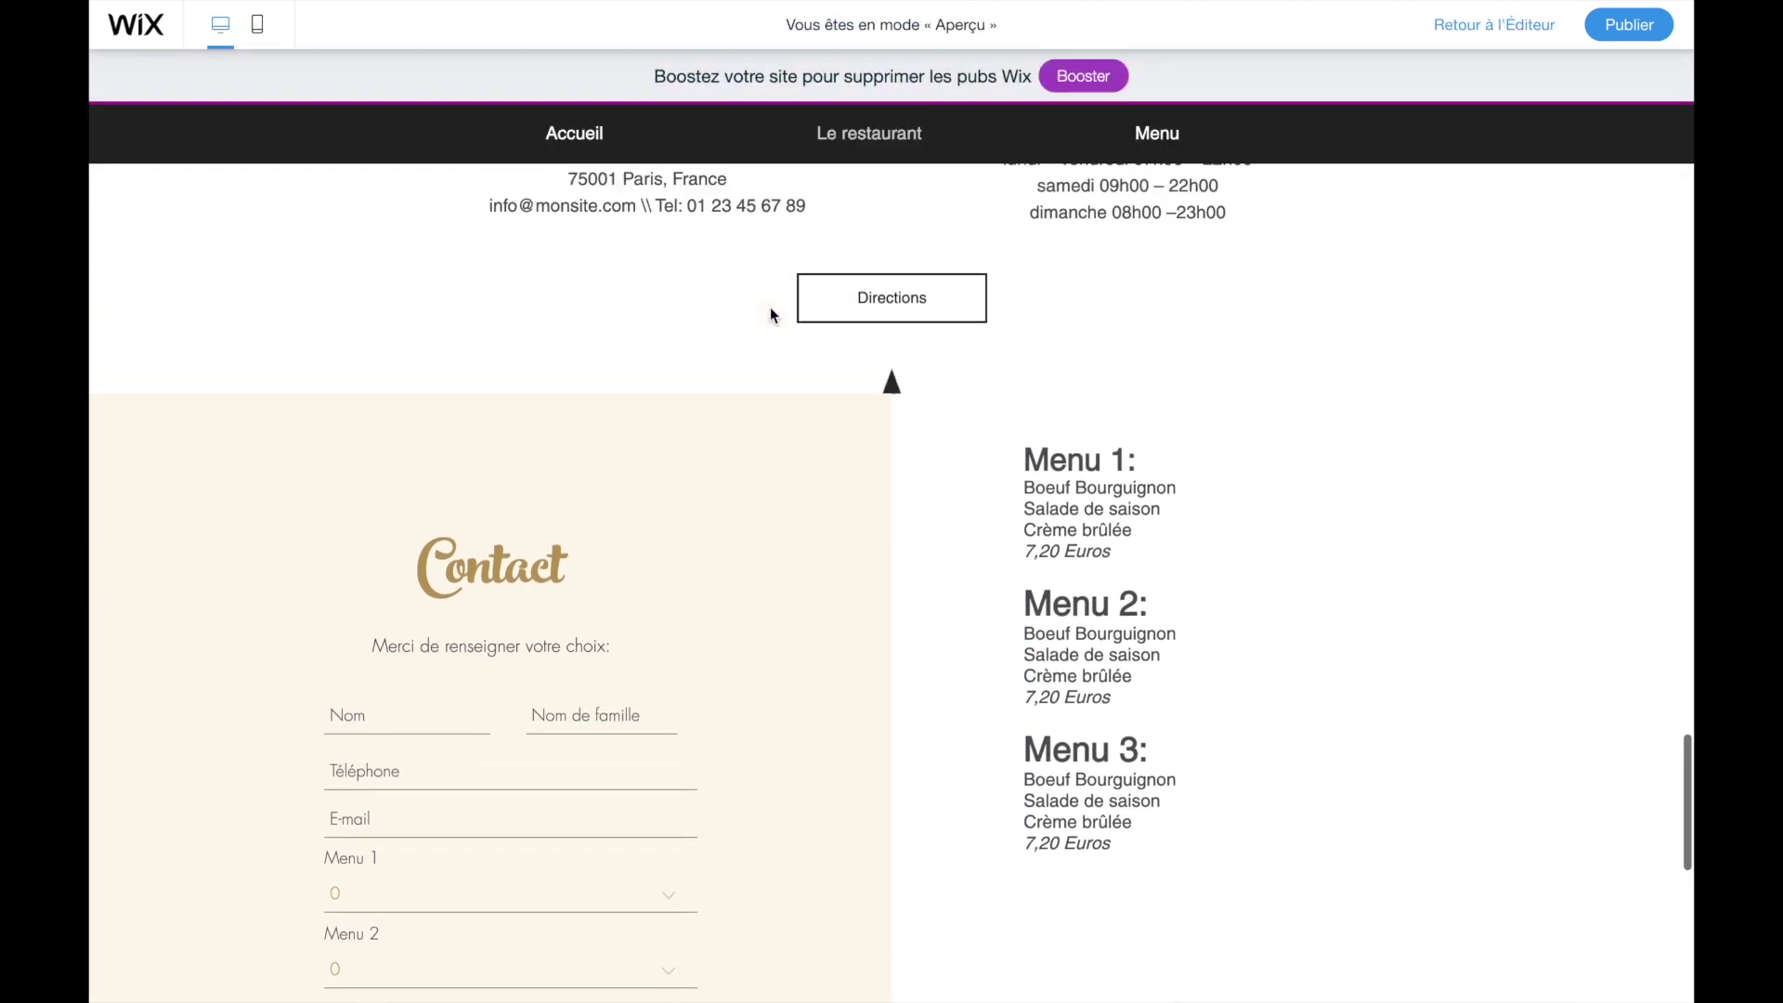
{"action": "scroll", "coordinate": [771, 316], "scroll_direction": "down", "scroll_amount": 5}
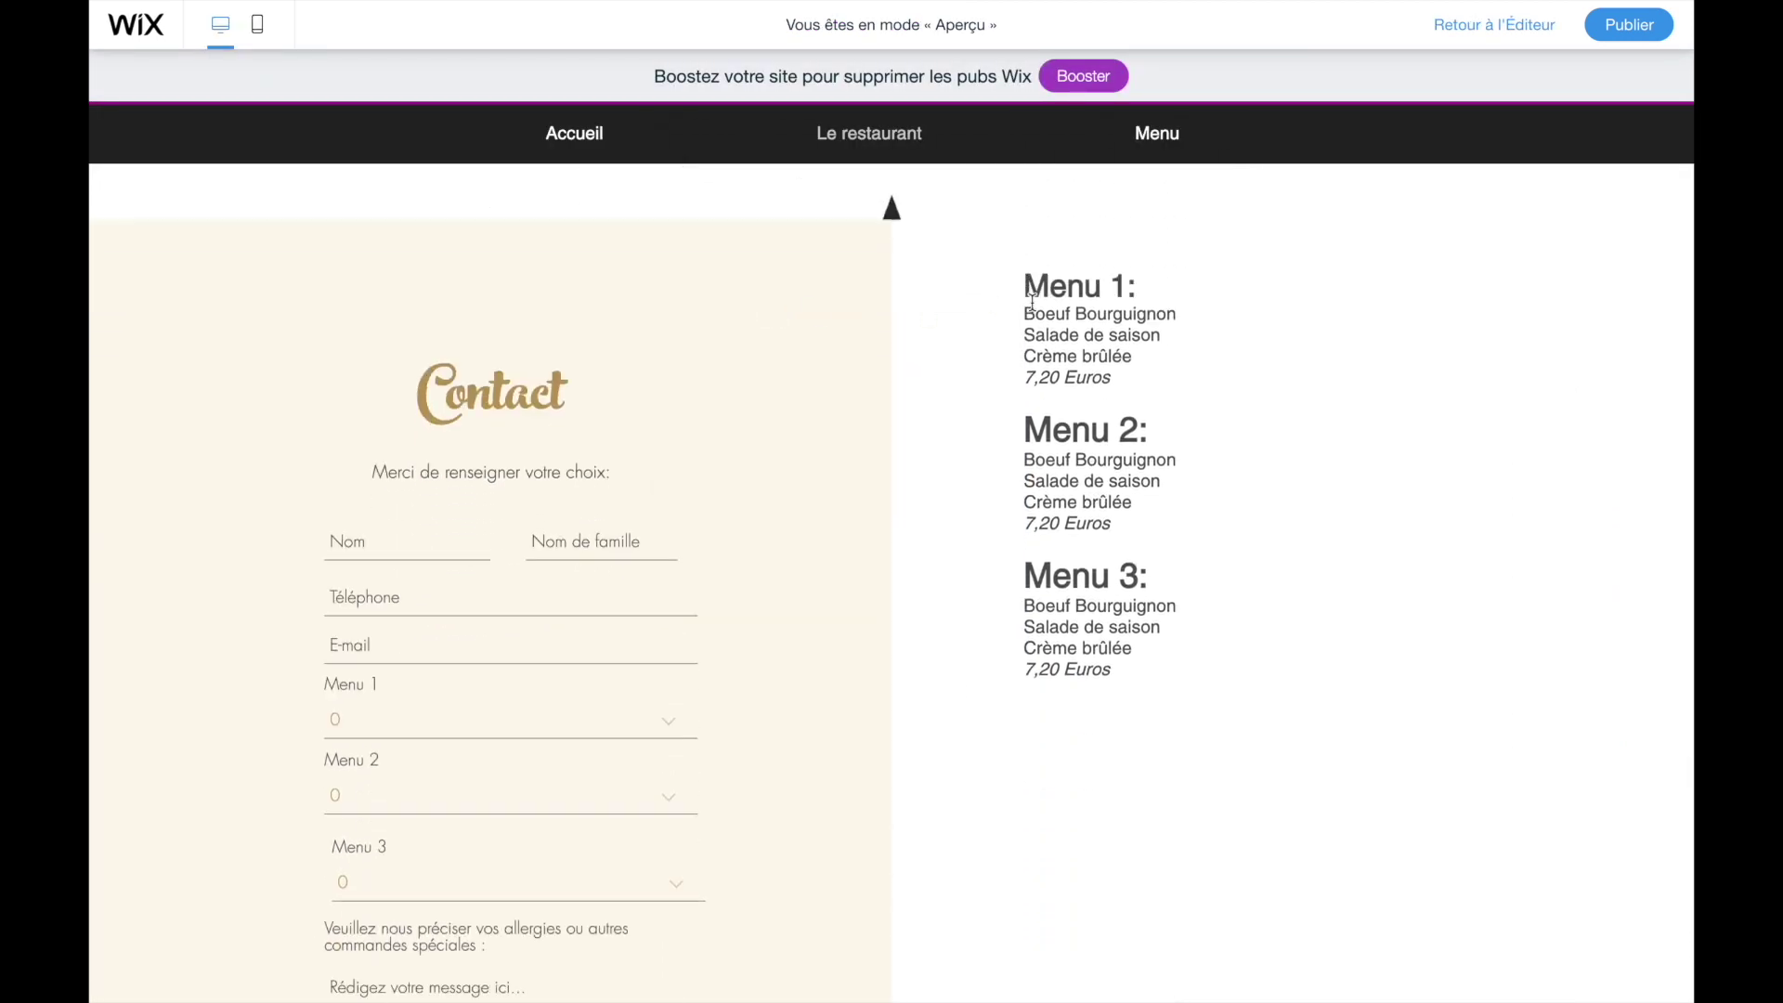
{"action": "scroll", "coordinate": [704, 381], "scroll_direction": "down", "scroll_amount": 1}
{"action": "scroll", "coordinate": [705, 409], "scroll_direction": "up", "scroll_amount": 2}
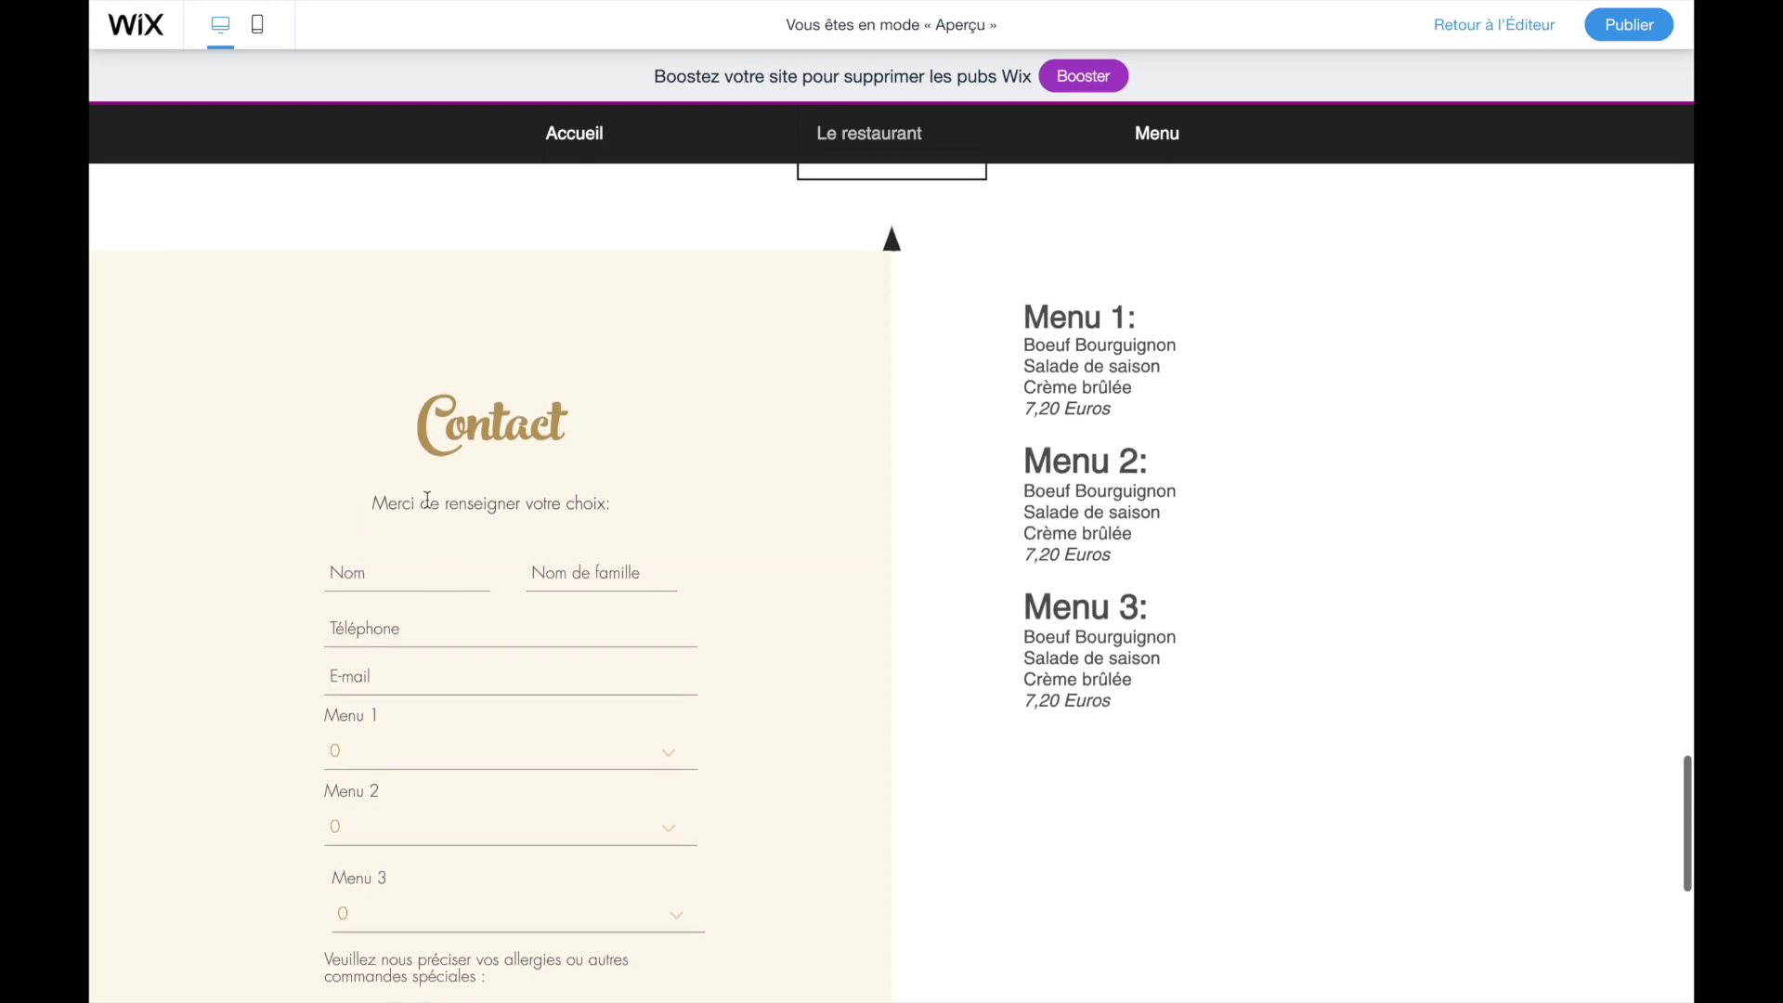
{"action": "left_click", "coordinate": [348, 624]}
{"action": "left_click", "coordinate": [349, 671]}
{"action": "scroll", "coordinate": [357, 682], "scroll_direction": "down", "scroll_amount": 1}
{"action": "left_click", "coordinate": [345, 711]}
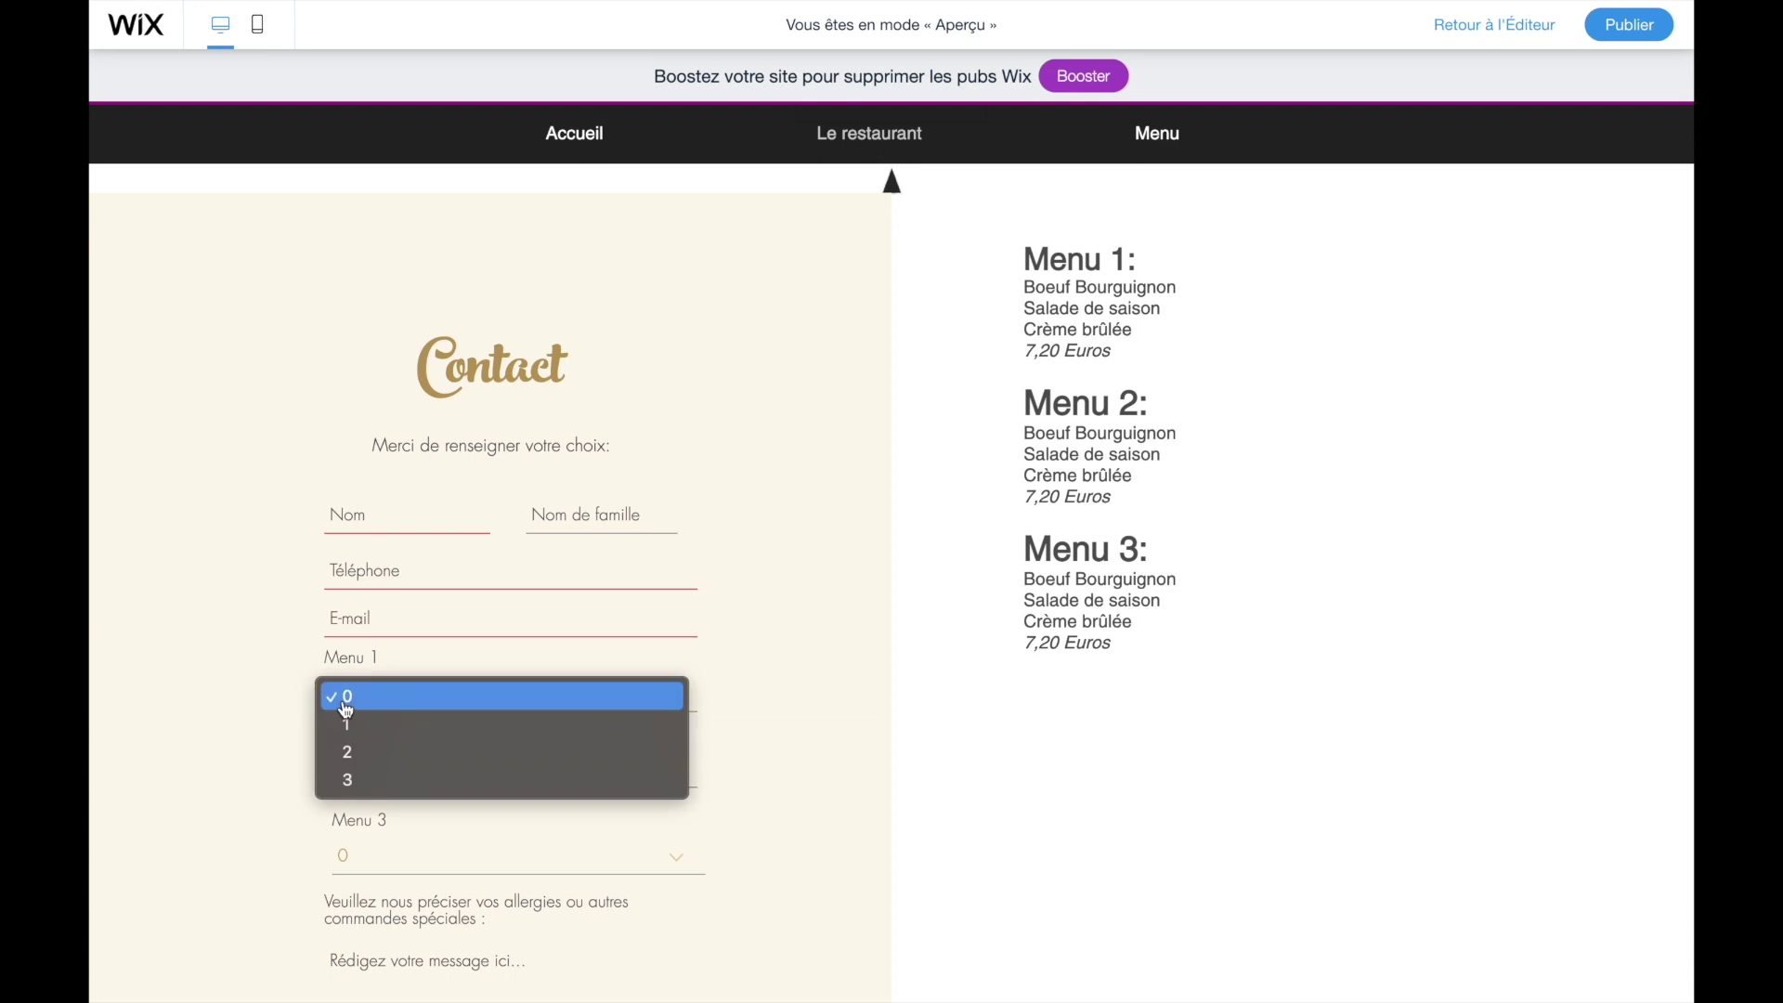
{"action": "left_click", "coordinate": [370, 763]}
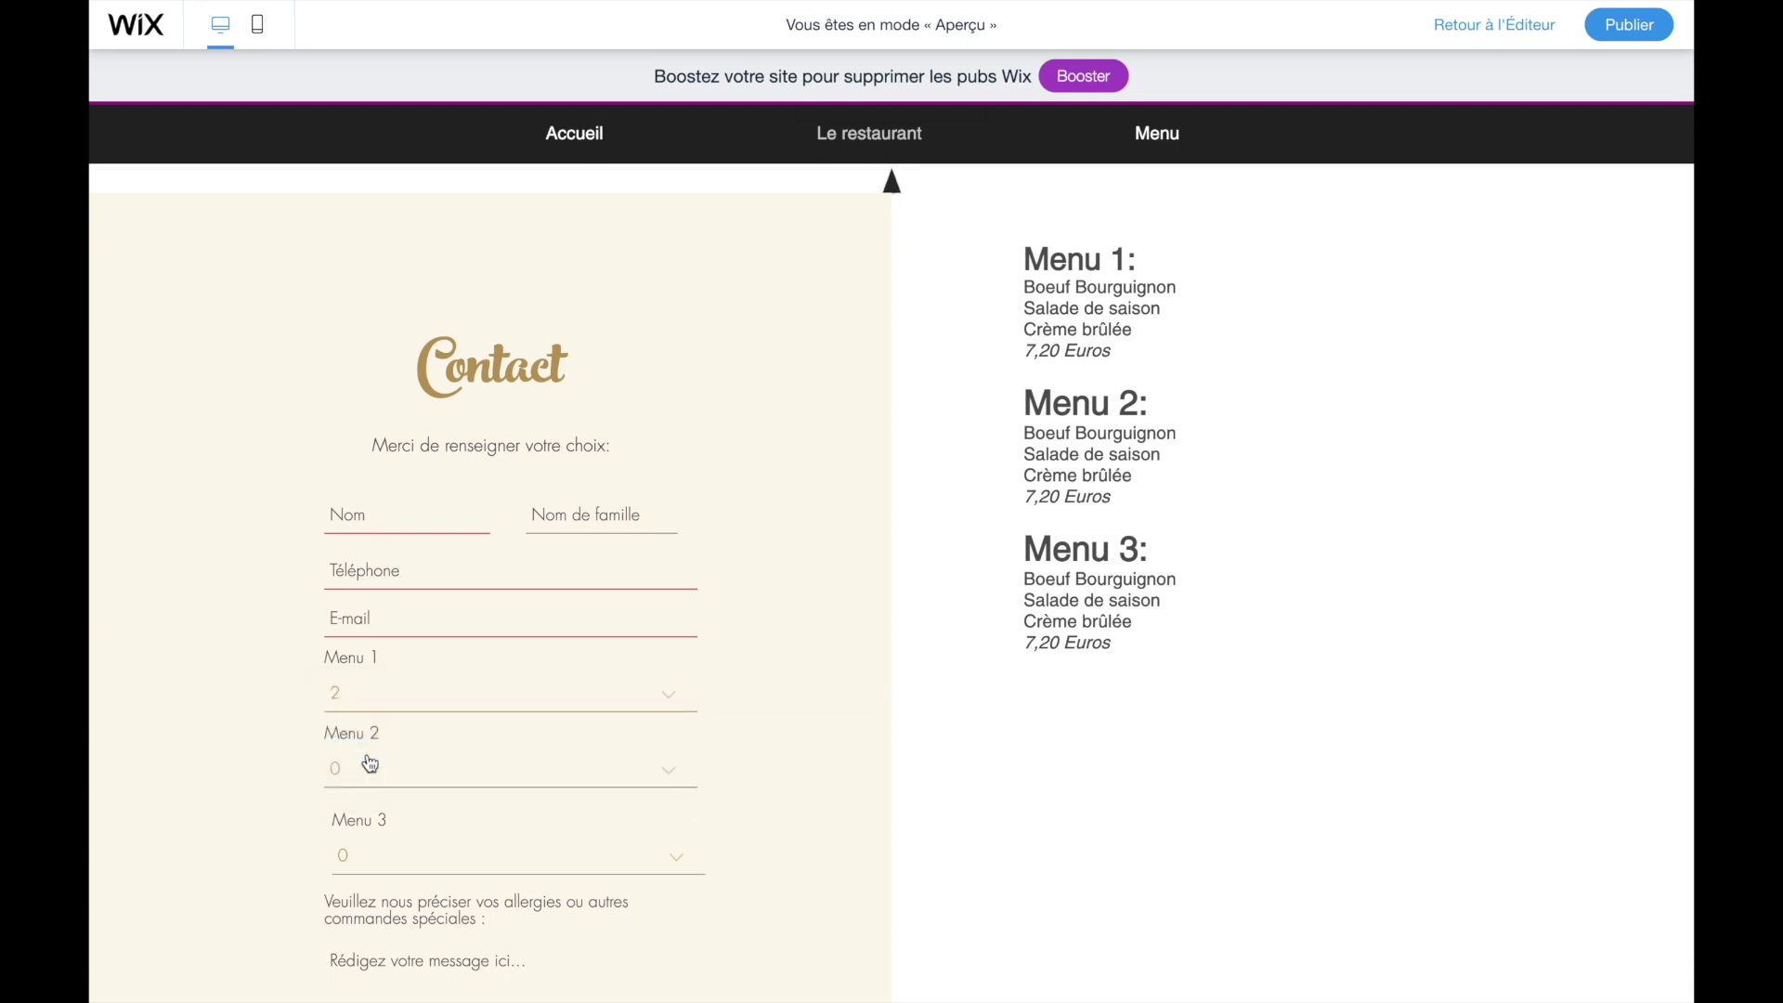
{"action": "scroll", "coordinate": [369, 763], "scroll_direction": "down", "scroll_amount": 1}
{"action": "left_click", "coordinate": [381, 819]}
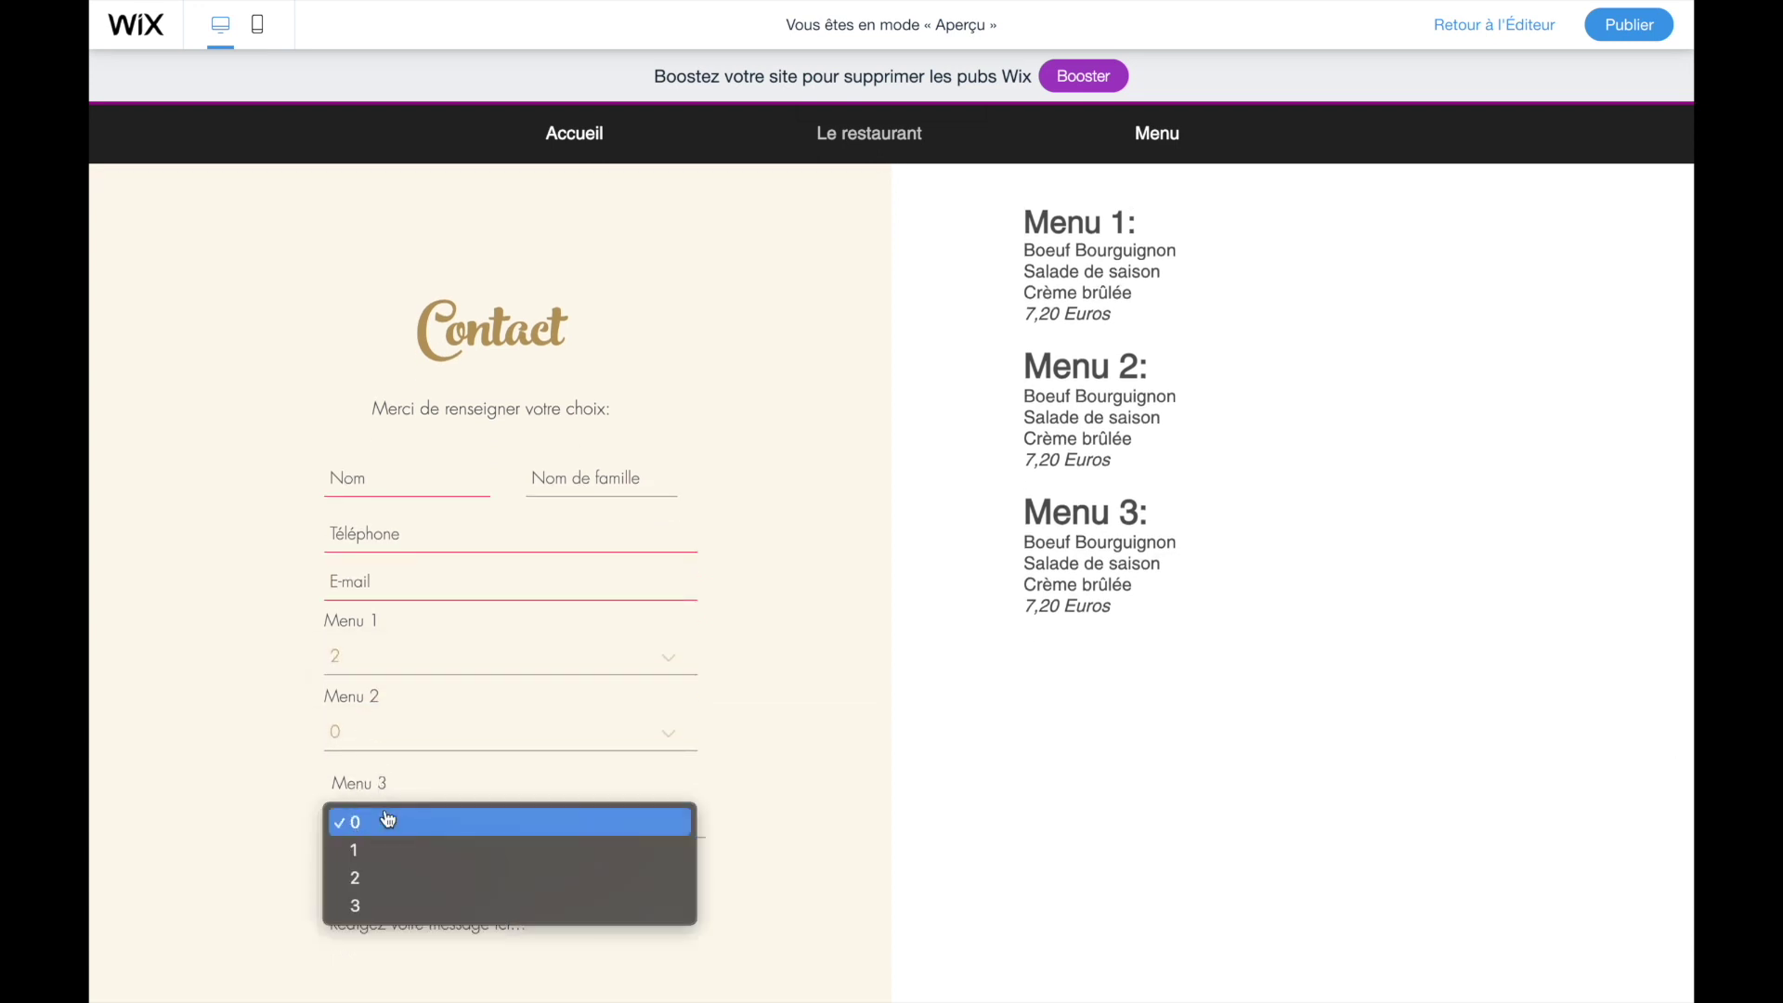
{"action": "left_click", "coordinate": [424, 865]}
{"action": "left_click", "coordinate": [445, 819]}
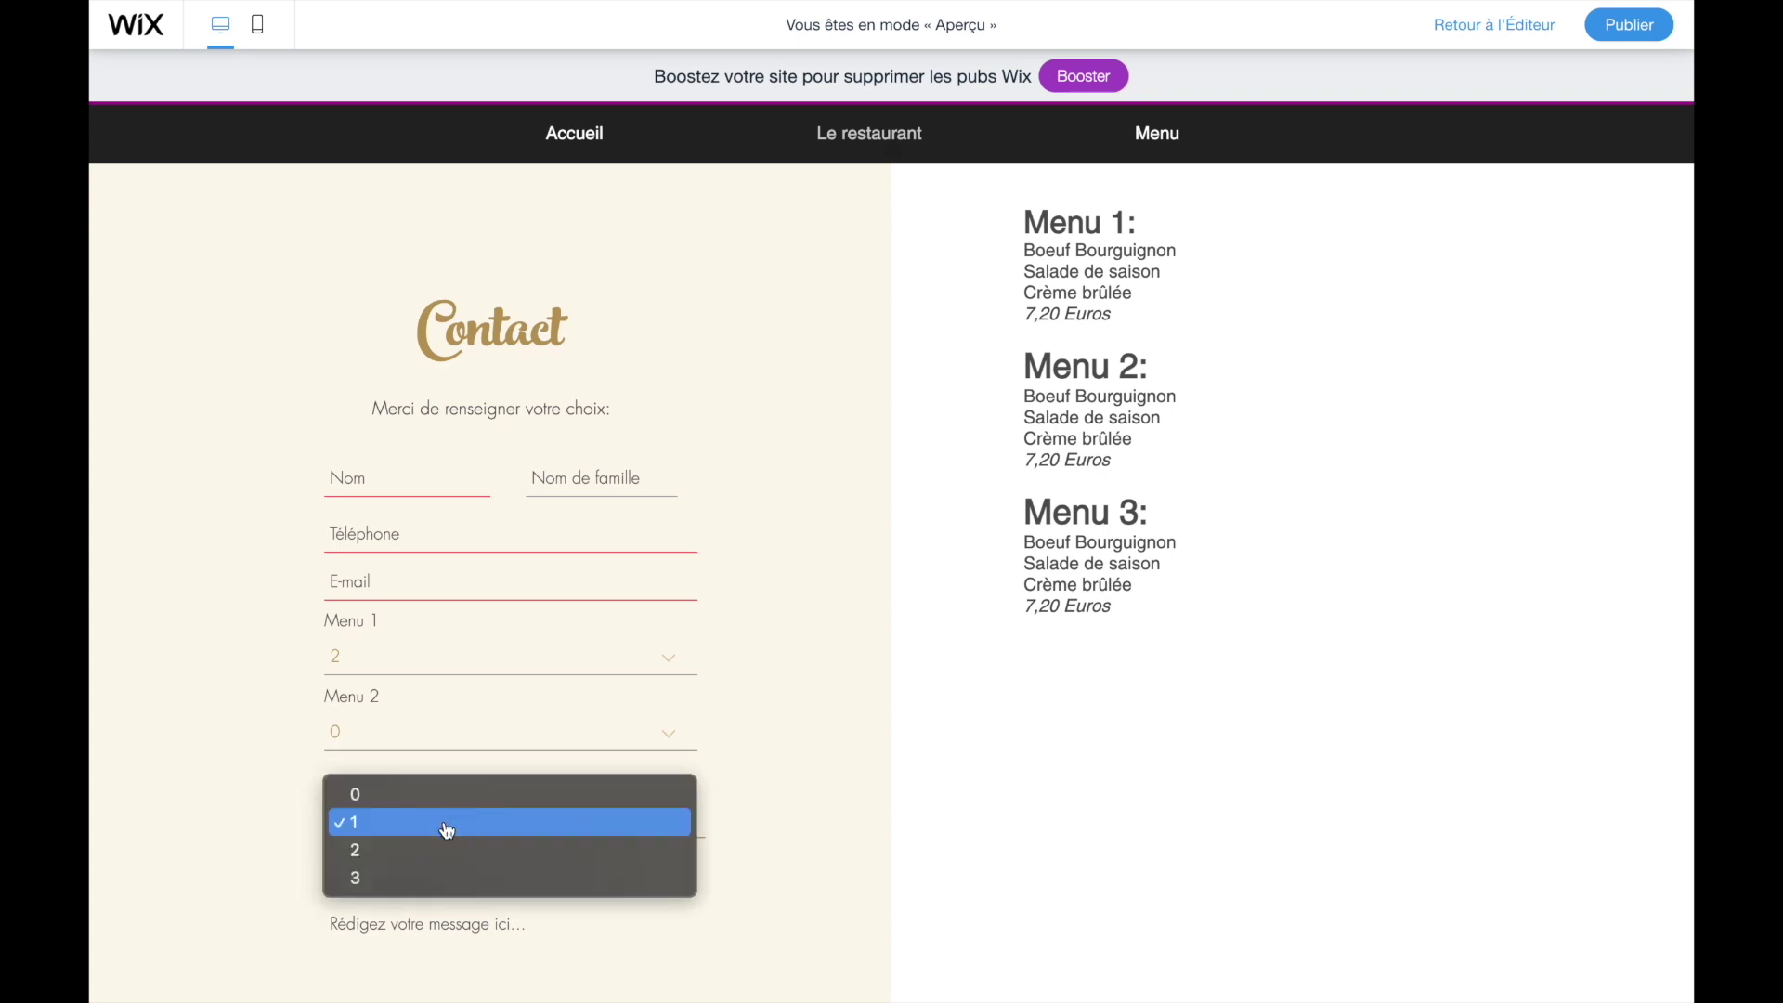
{"action": "left_click", "coordinate": [446, 831]}
- Choose 13:00 - 14:00 as the pickup time and try submitting the test order
{"action": "scroll", "coordinate": [448, 832], "scroll_direction": "down", "scroll_amount": 2}
{"action": "scroll", "coordinate": [448, 833], "scroll_direction": "down", "scroll_amount": 1}
{"action": "left_click", "coordinate": [423, 827]}
{"action": "scroll", "coordinate": [423, 827], "scroll_direction": "down", "scroll_amount": 3}
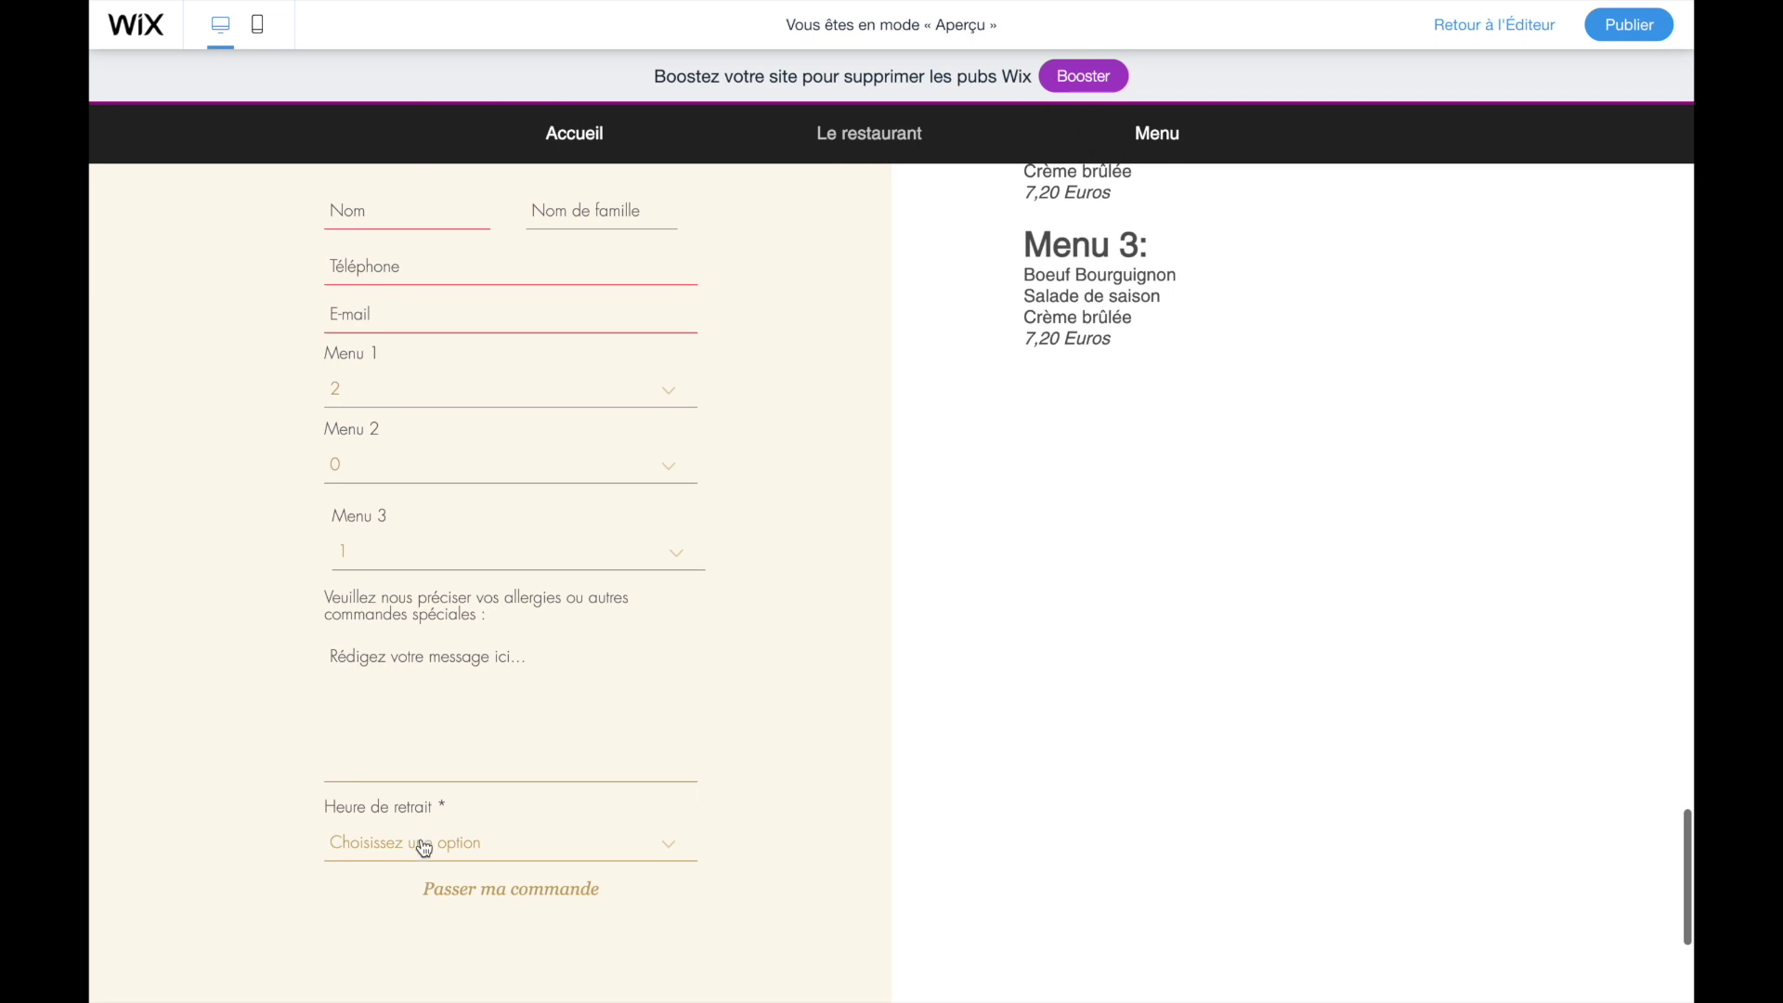
{"action": "left_click", "coordinate": [425, 843]}
{"action": "left_click", "coordinate": [427, 882]}
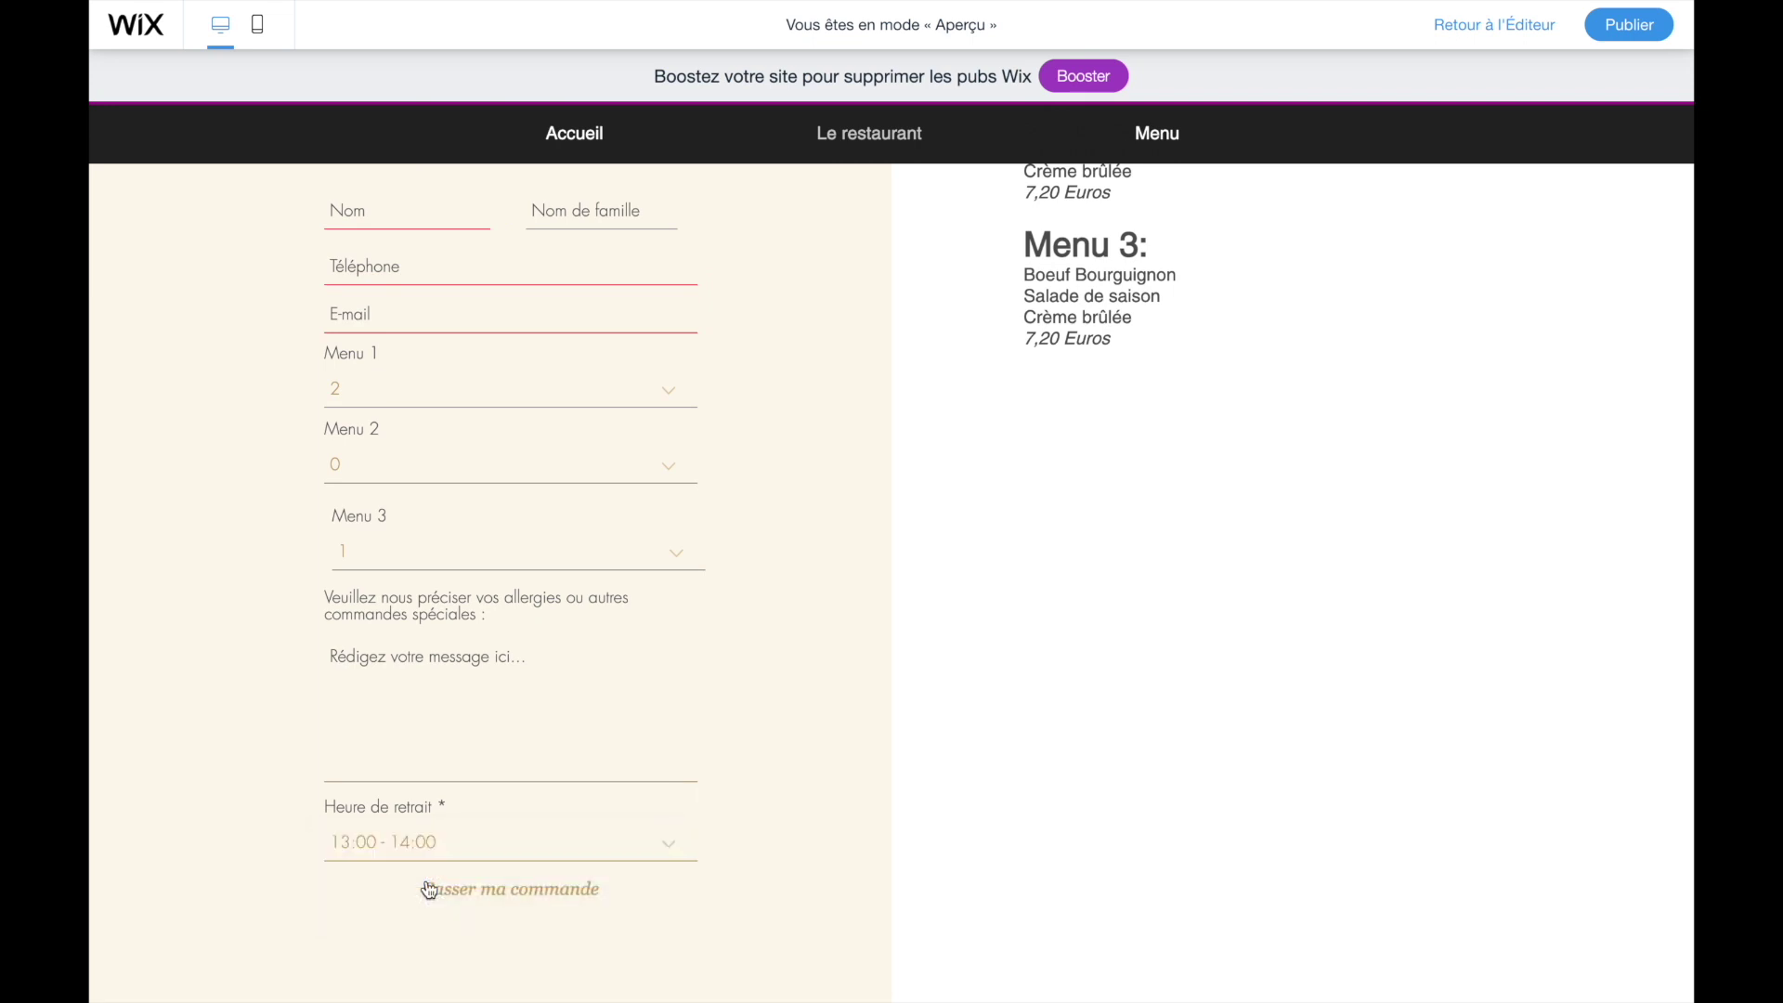
{"action": "left_click", "coordinate": [481, 899]}
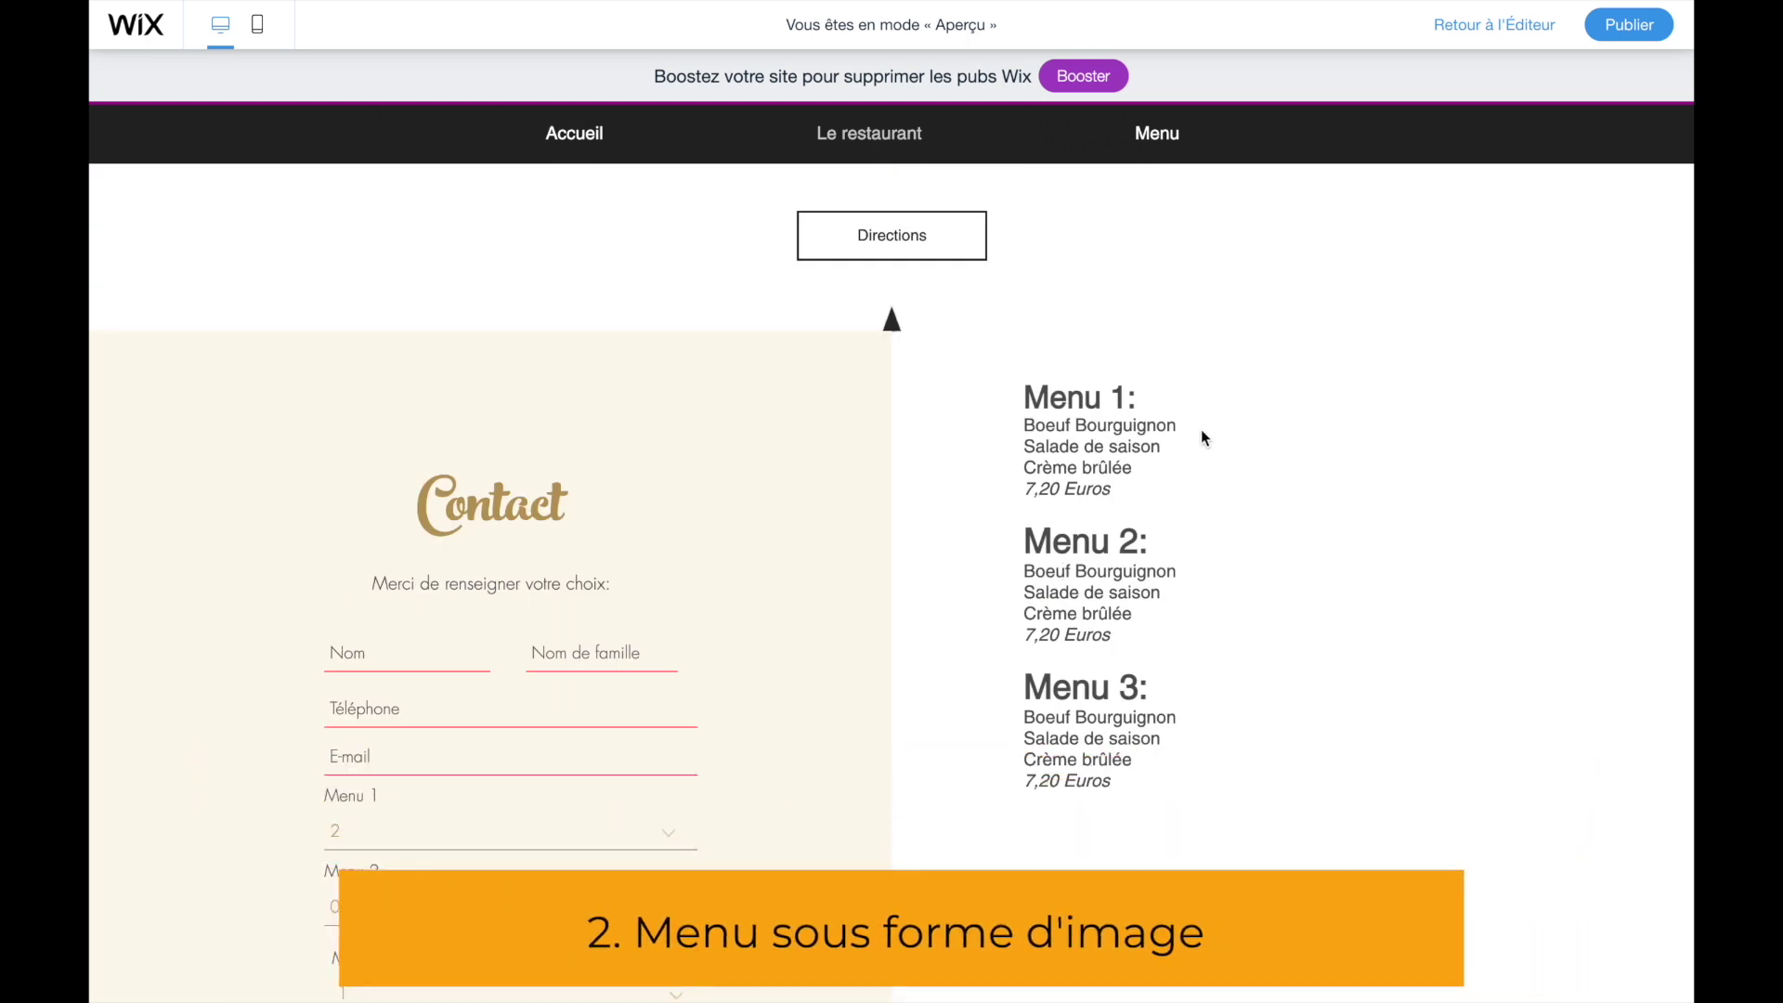
- Return to the editor and delete the typed Menu 1–3 text block beside the form
{"action": "left_click", "coordinate": [1502, 28]}
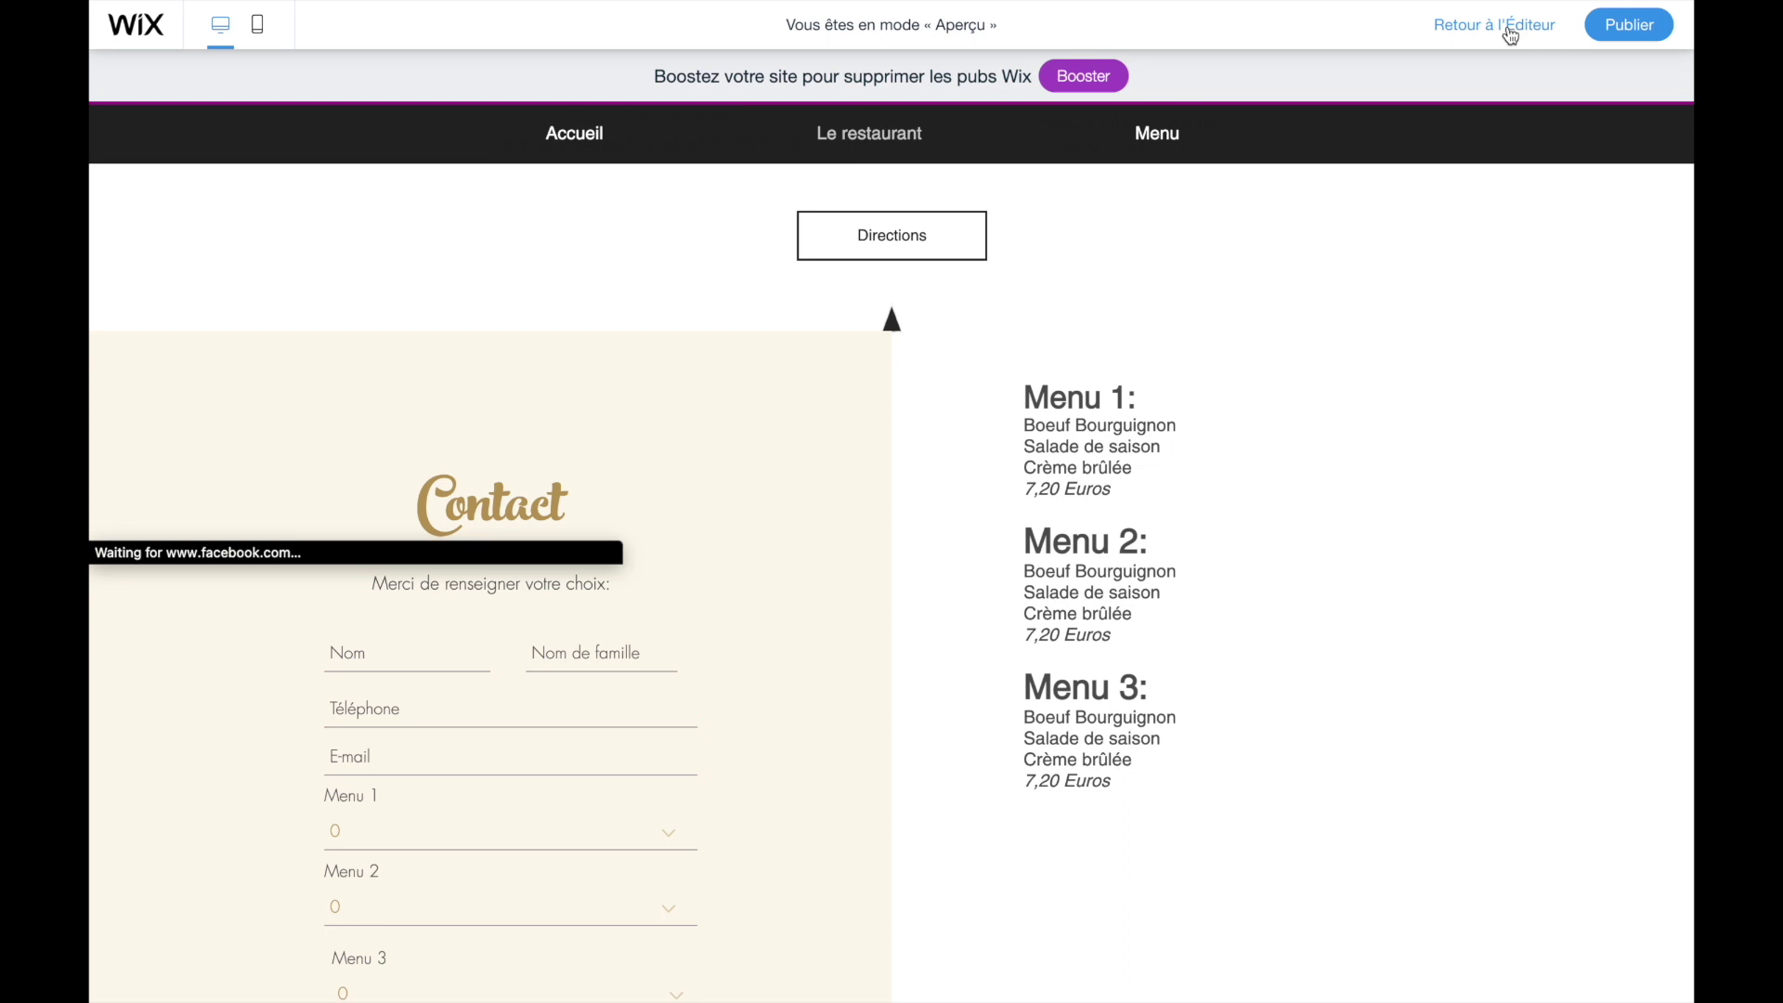
{"action": "left_click", "coordinate": [1067, 467]}
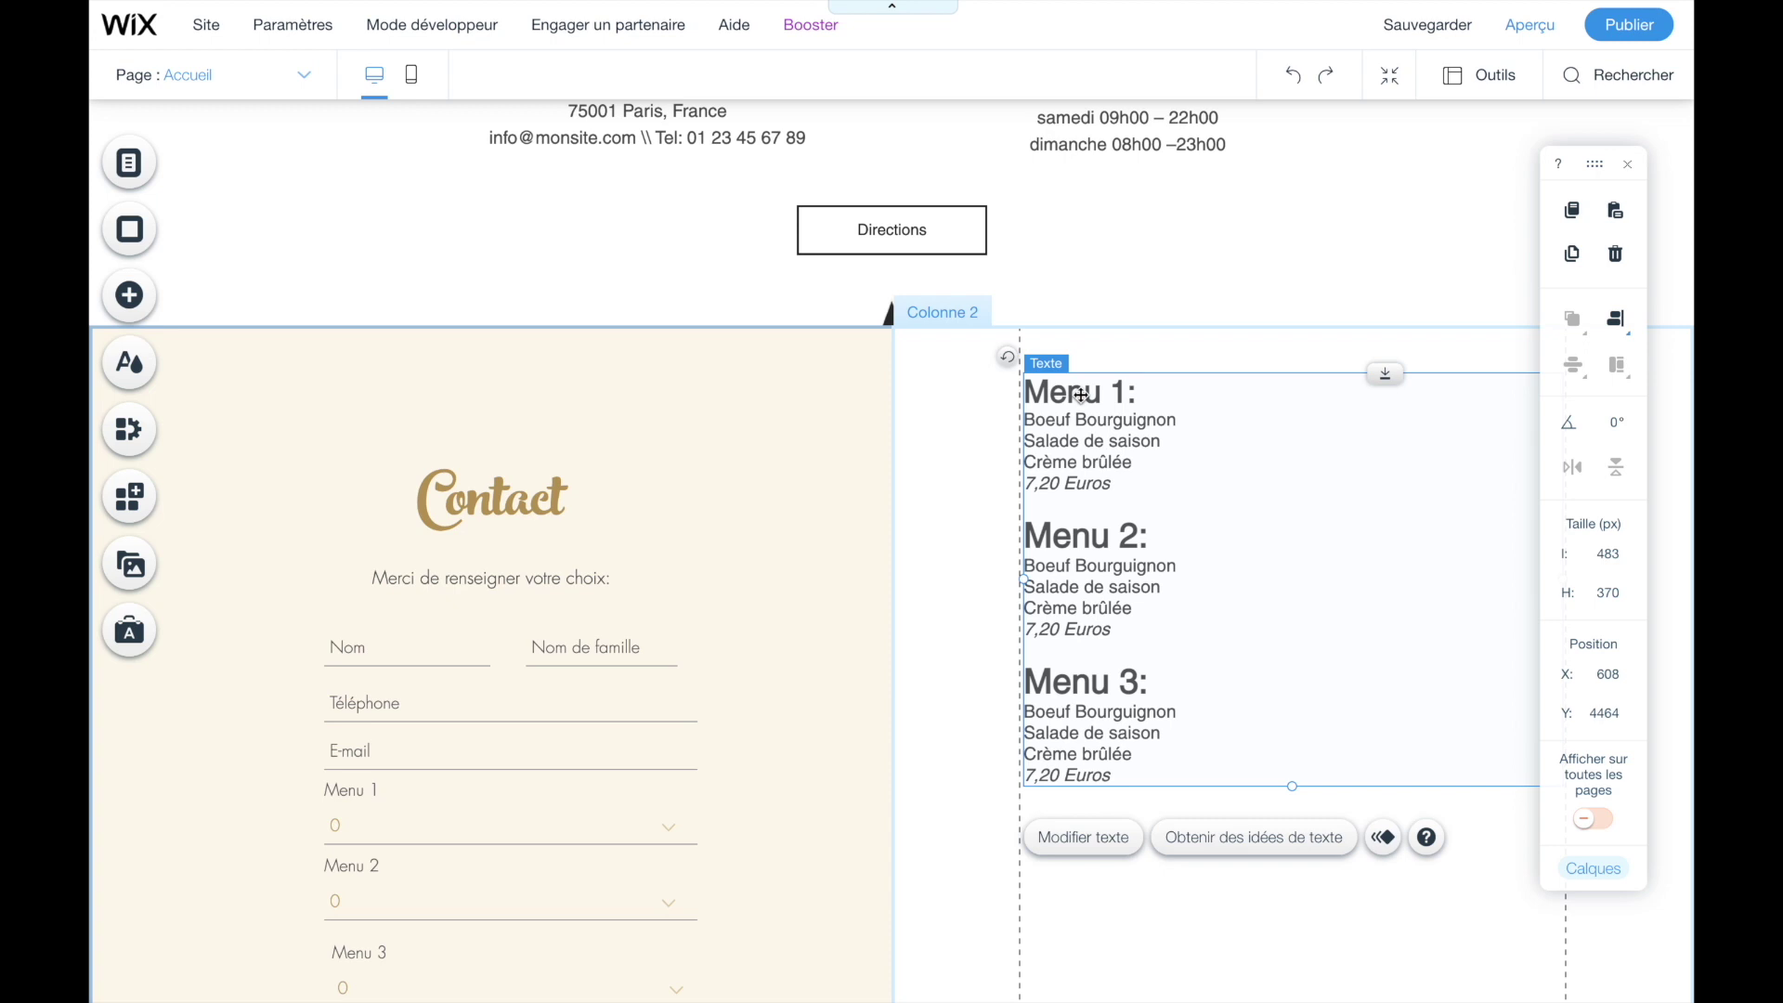
{"action": "left_click", "coordinate": [1612, 256]}
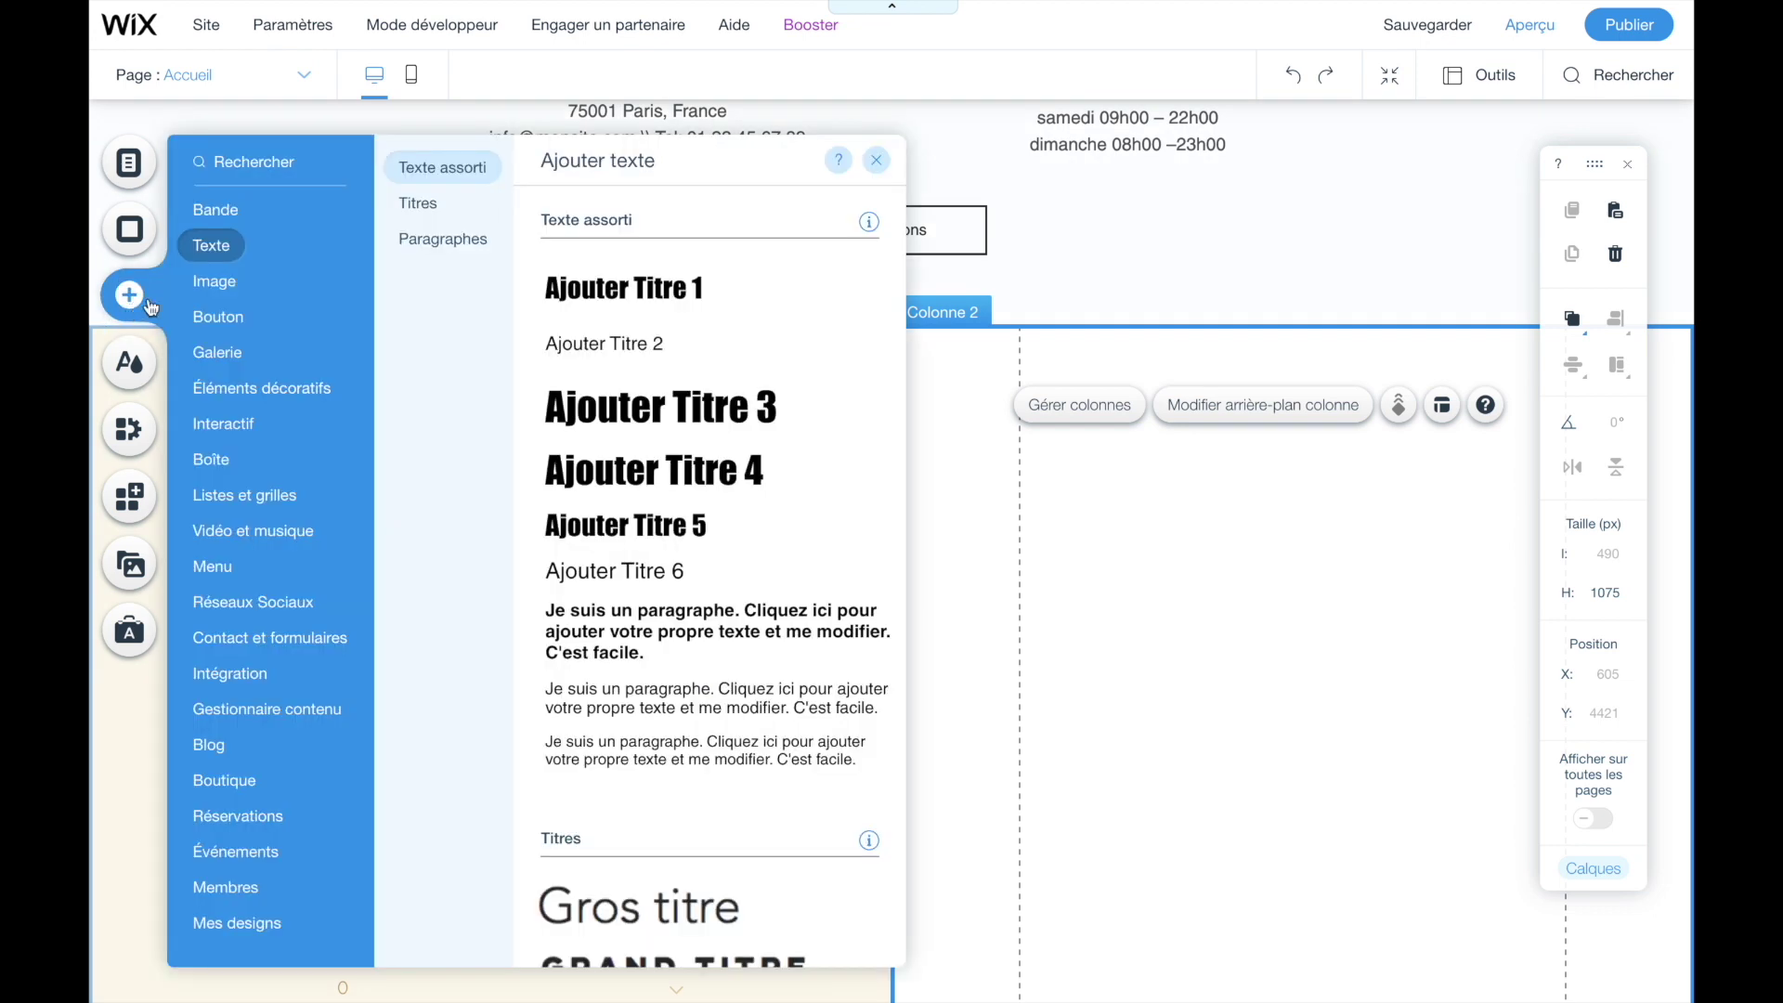
- Upload Menu.jpg from the computer into the site's own image files
{"action": "left_click", "coordinate": [229, 289]}
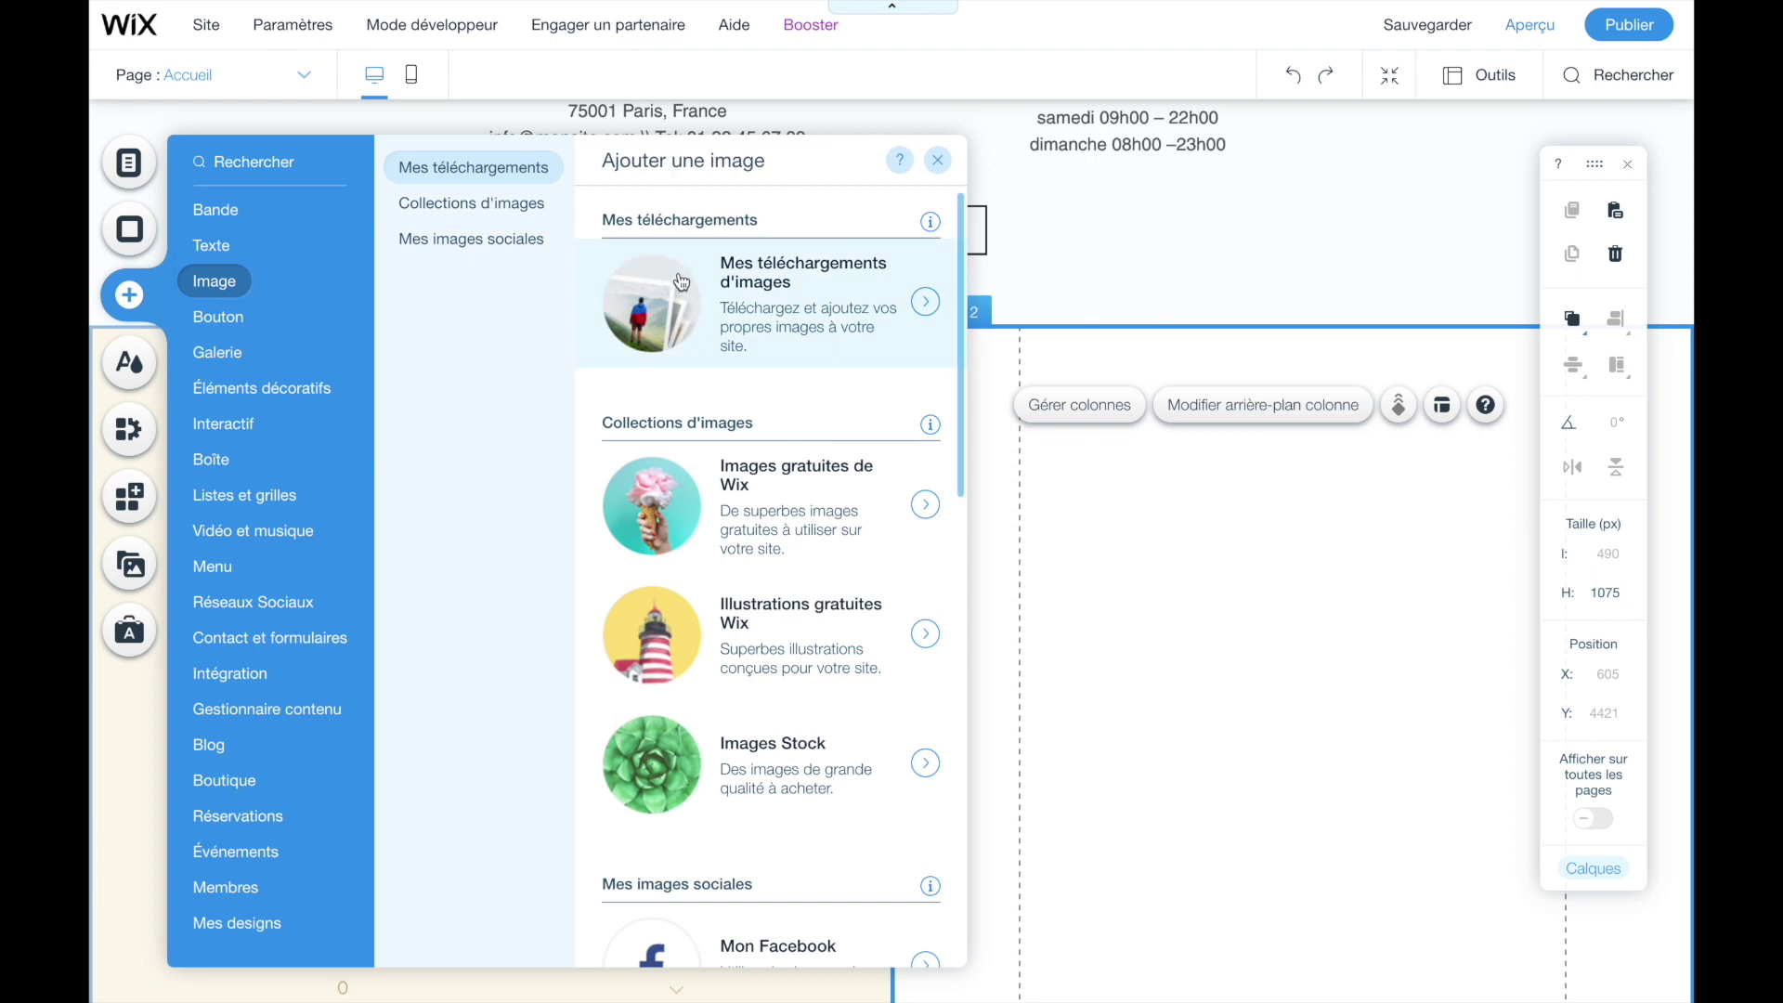
{"action": "left_click", "coordinate": [708, 305]}
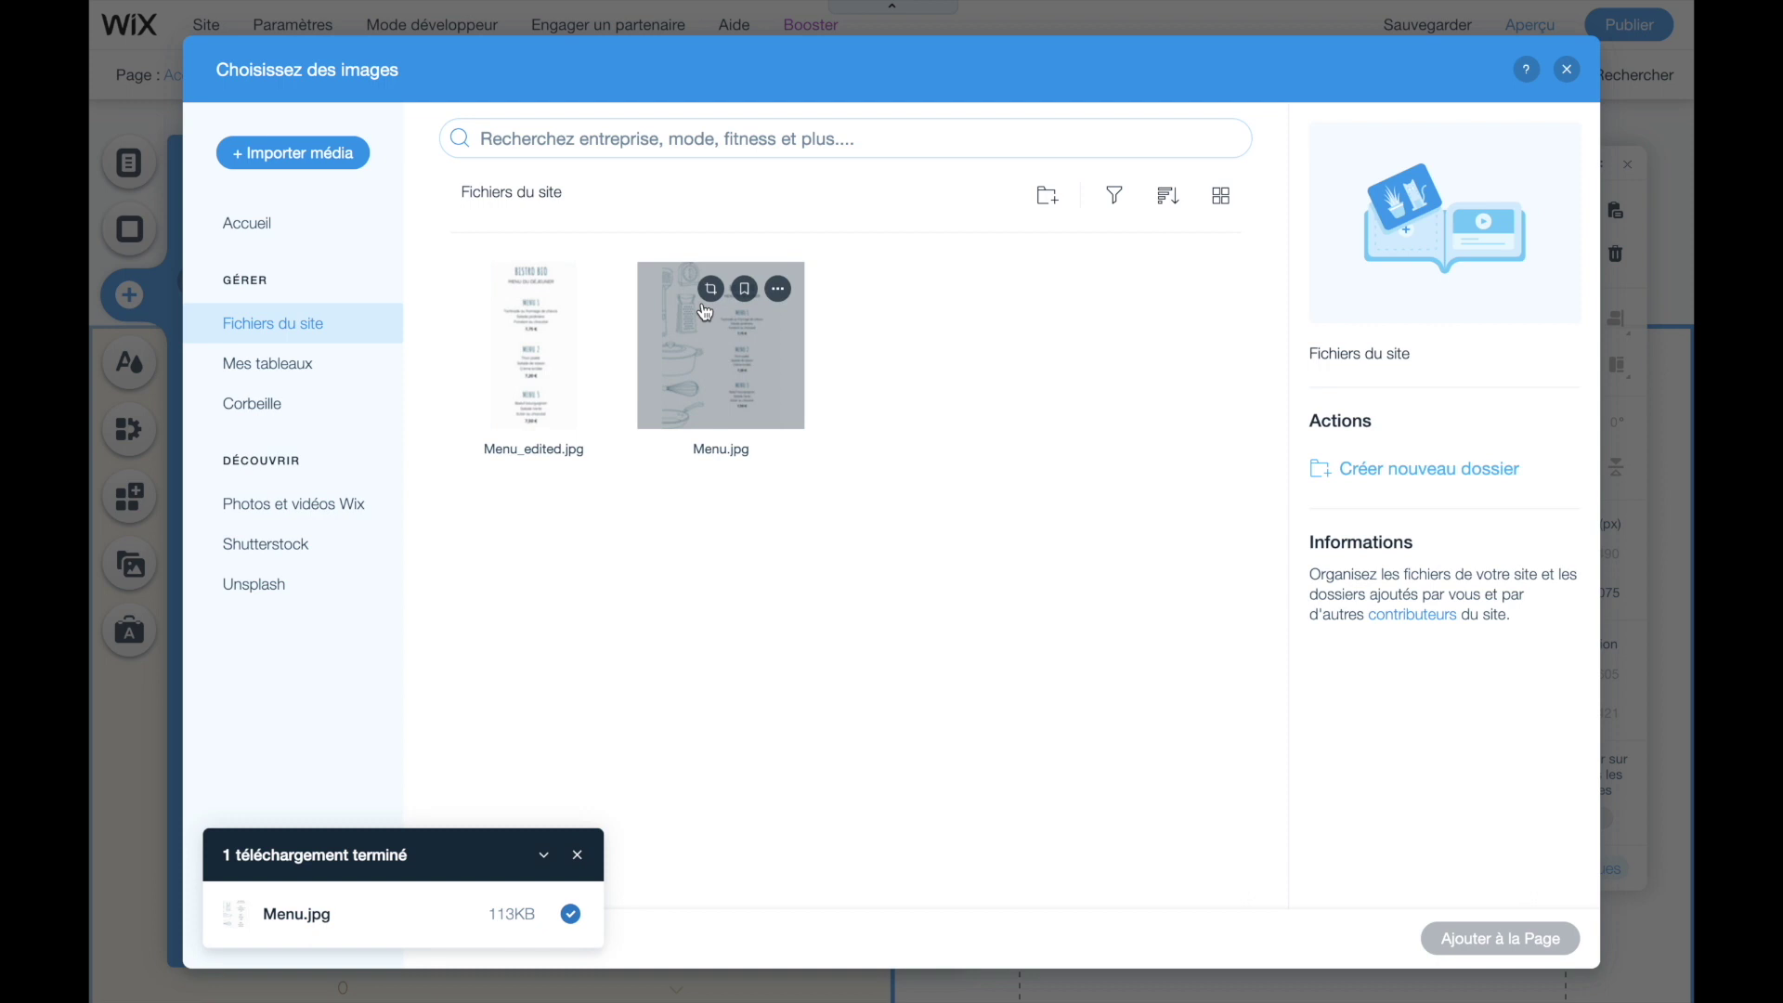
{"action": "left_click", "coordinate": [291, 165]}
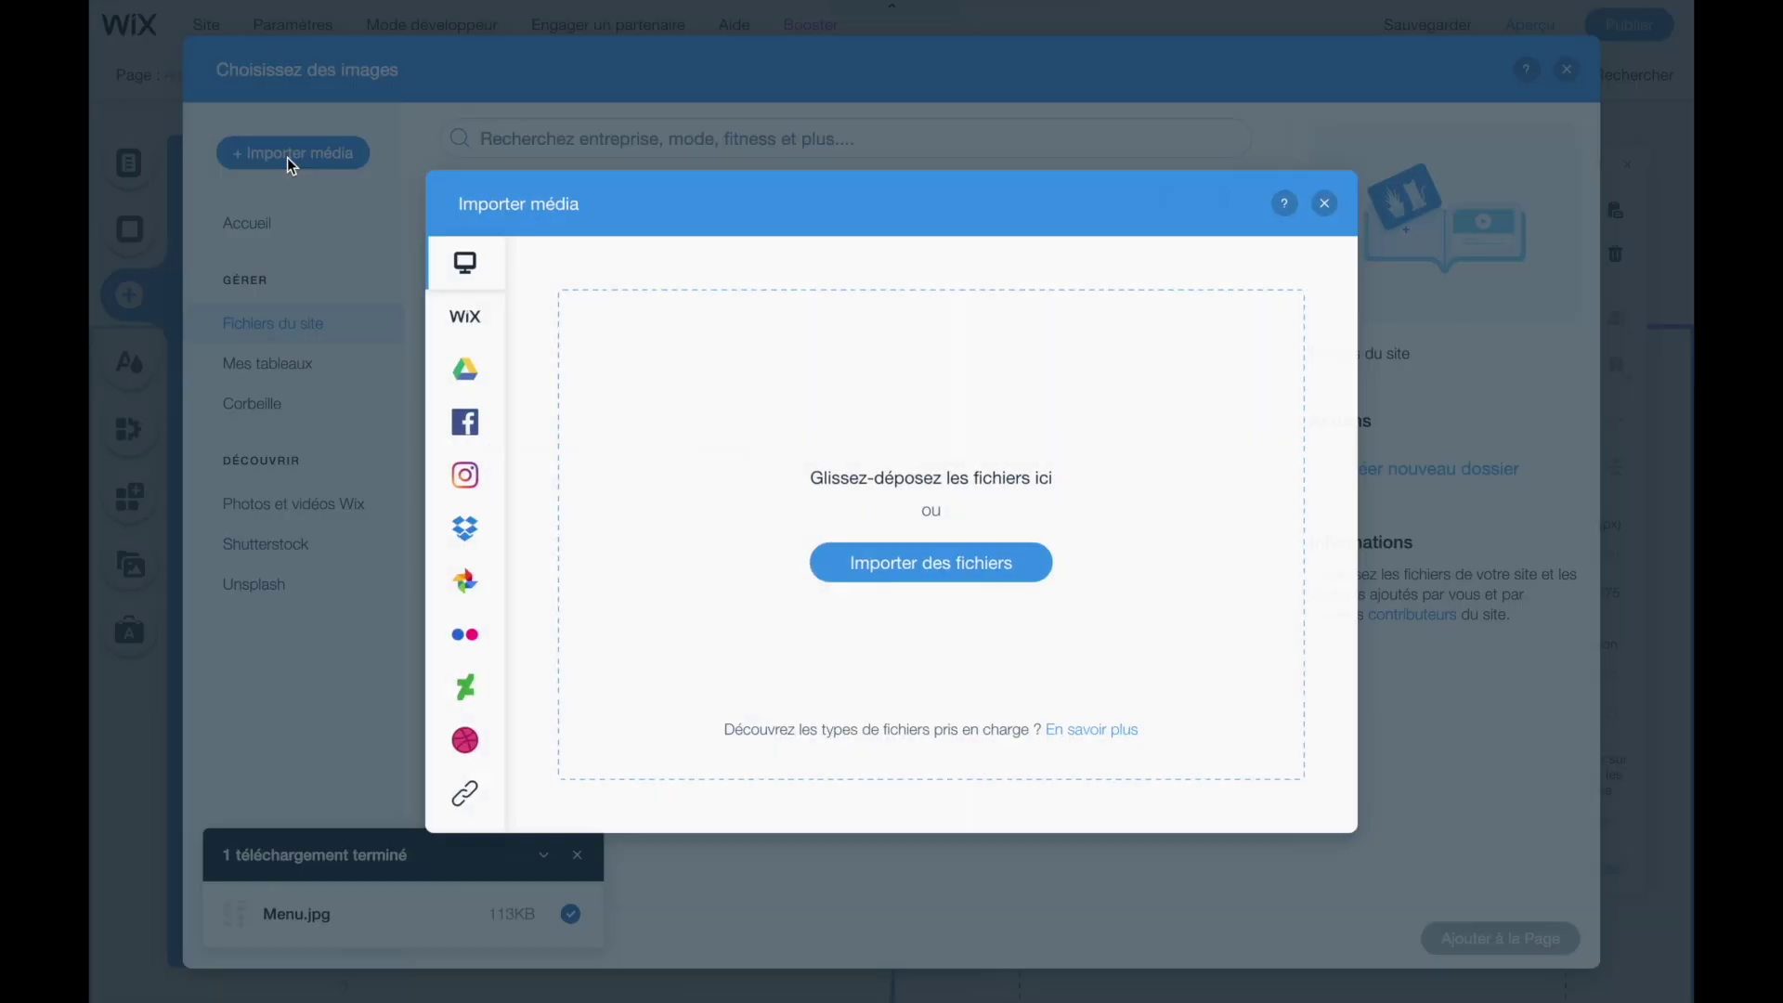
{"action": "left_click", "coordinate": [880, 572]}
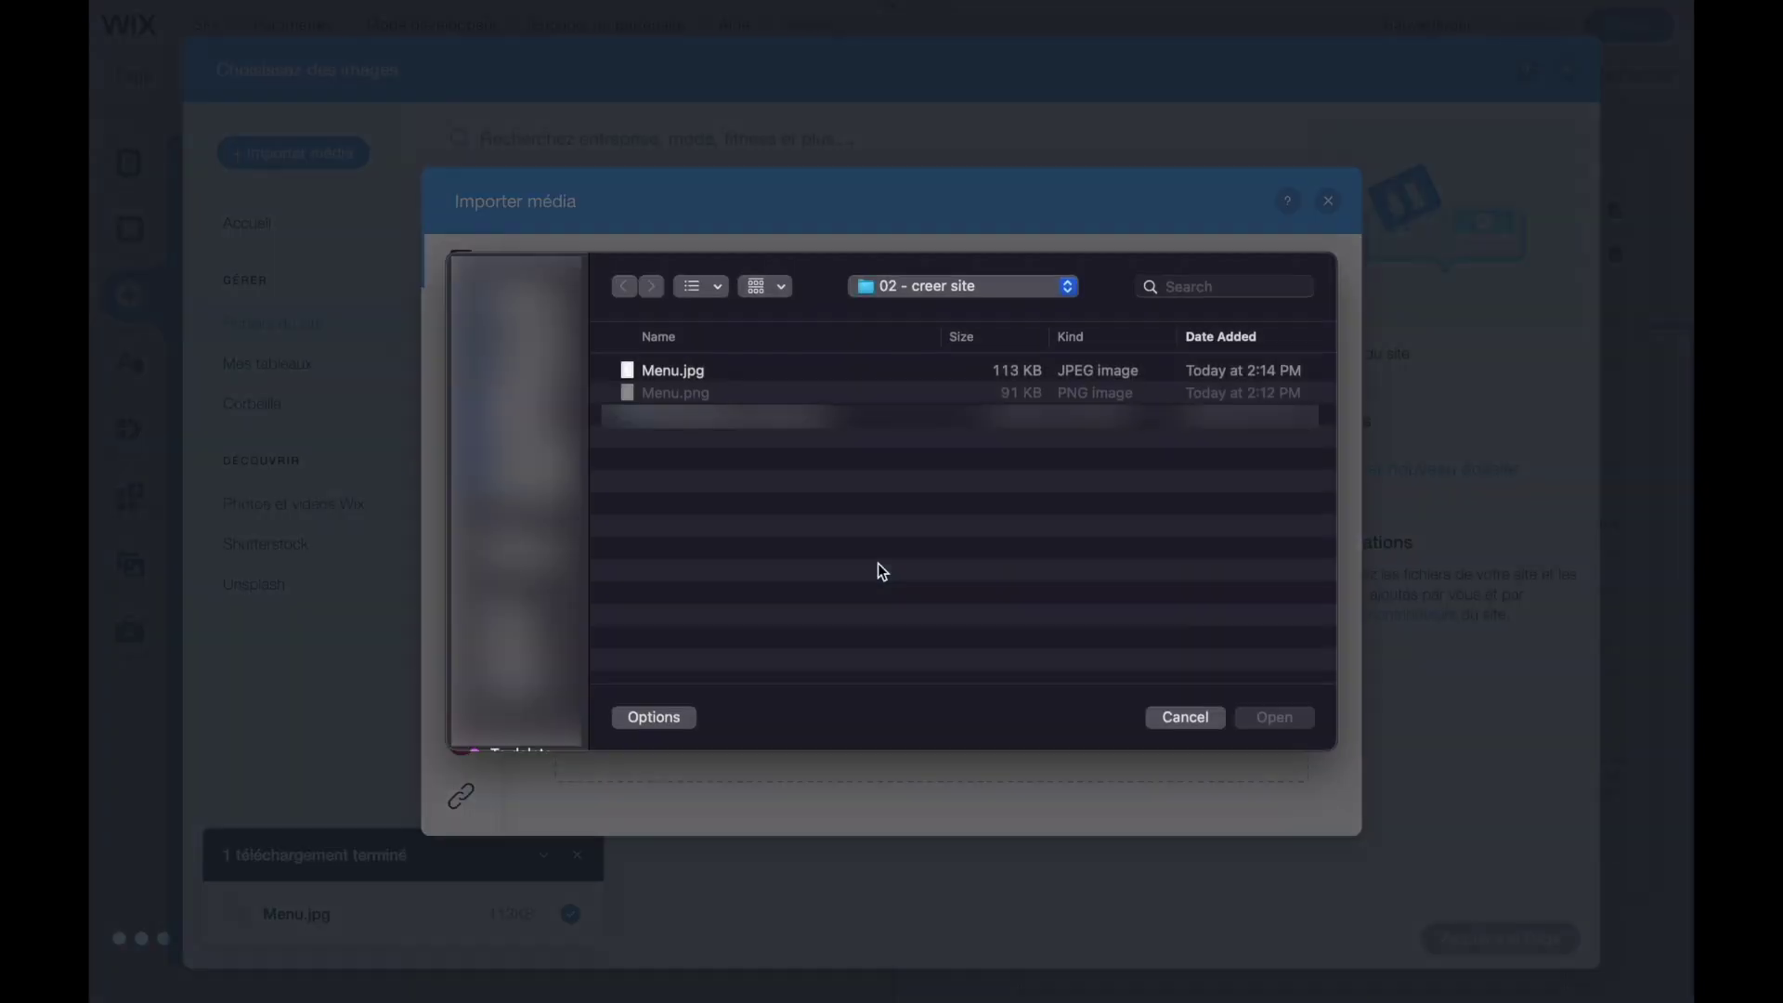
{"action": "left_click", "coordinate": [643, 372]}
{"action": "double_click", "coordinate": [630, 371]}
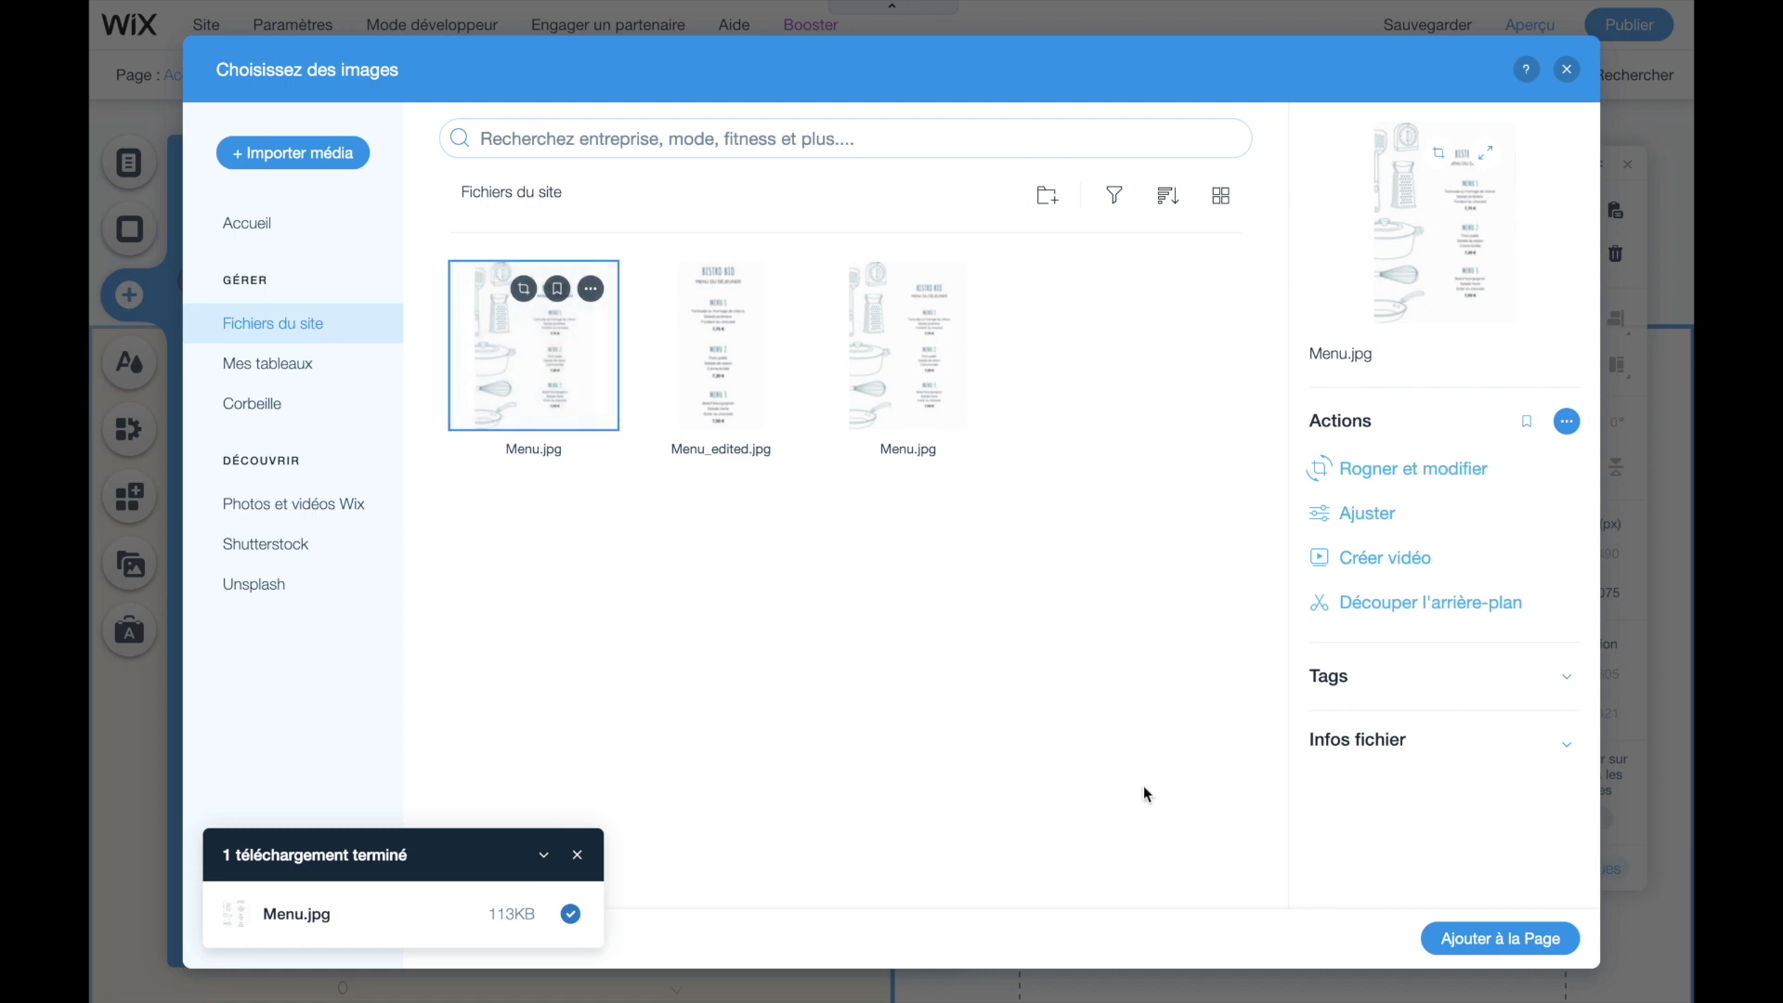
- Add the uploaded Menu.jpg to the page and shrink it to about 310 × 438
{"action": "left_click", "coordinate": [1476, 941]}
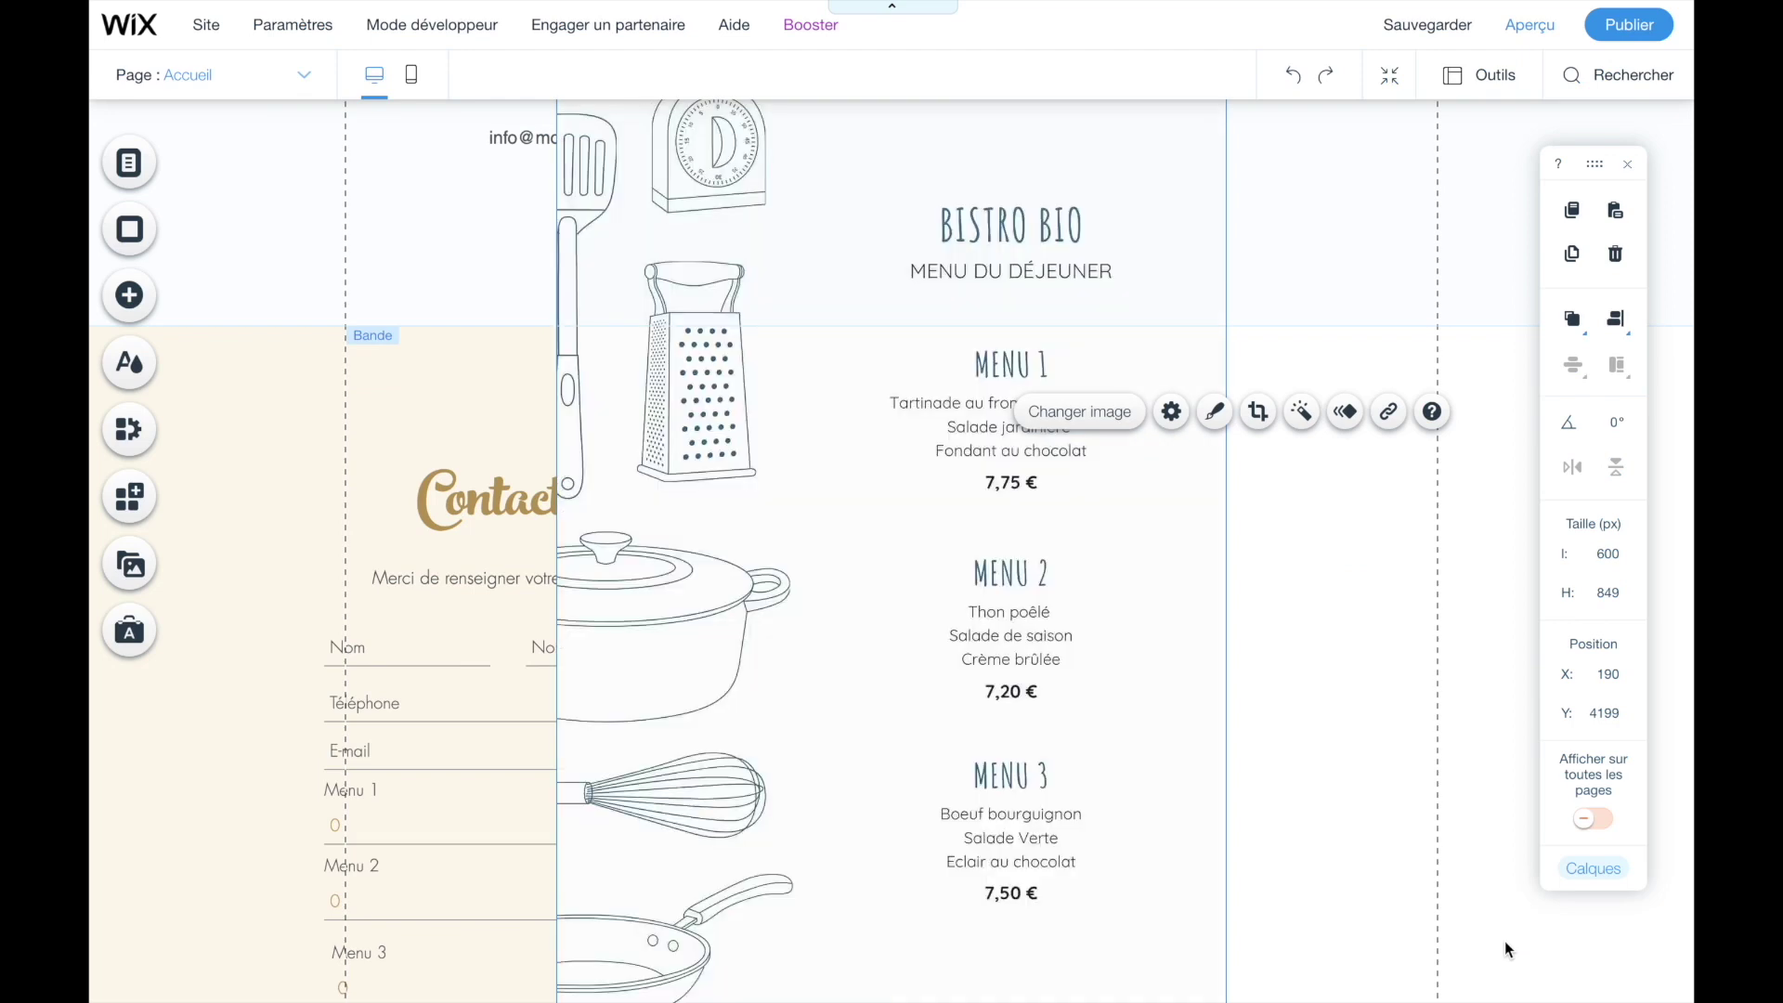
{"action": "scroll", "coordinate": [671, 433], "scroll_direction": "up", "scroll_amount": 4}
{"action": "scroll", "coordinate": [671, 446], "scroll_direction": "down", "scroll_amount": 5}
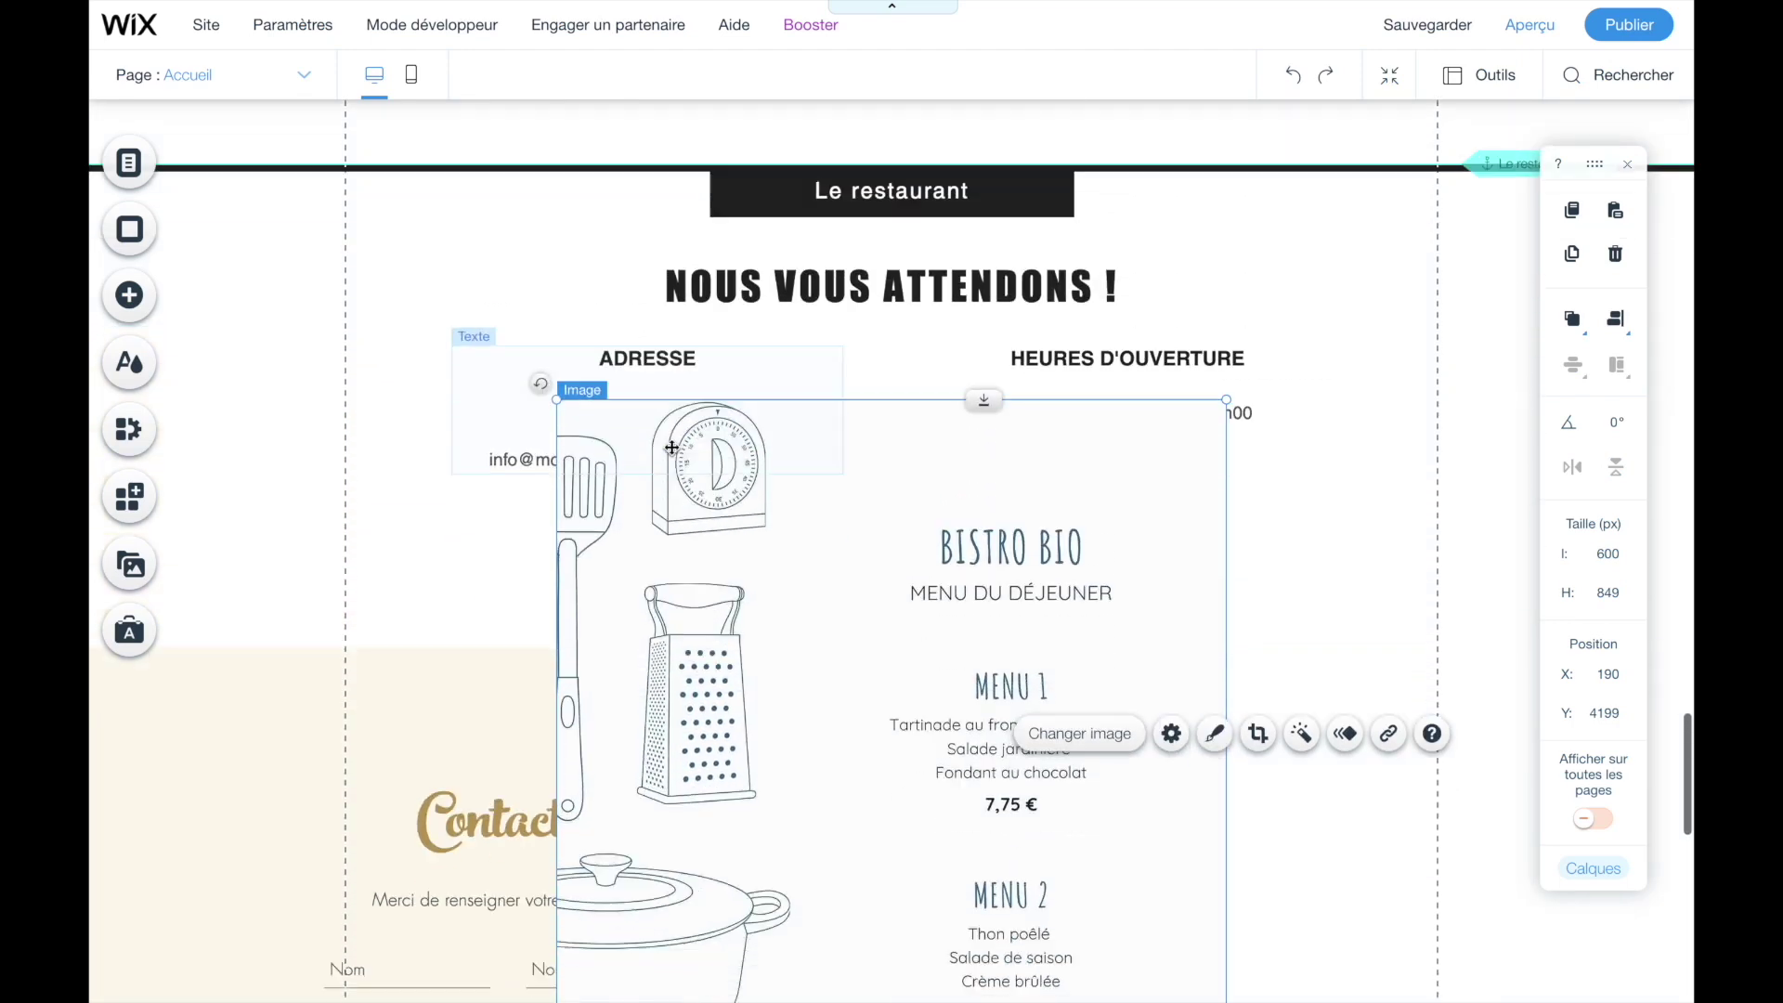
{"action": "scroll", "coordinate": [671, 454], "scroll_direction": "down", "scroll_amount": 3}
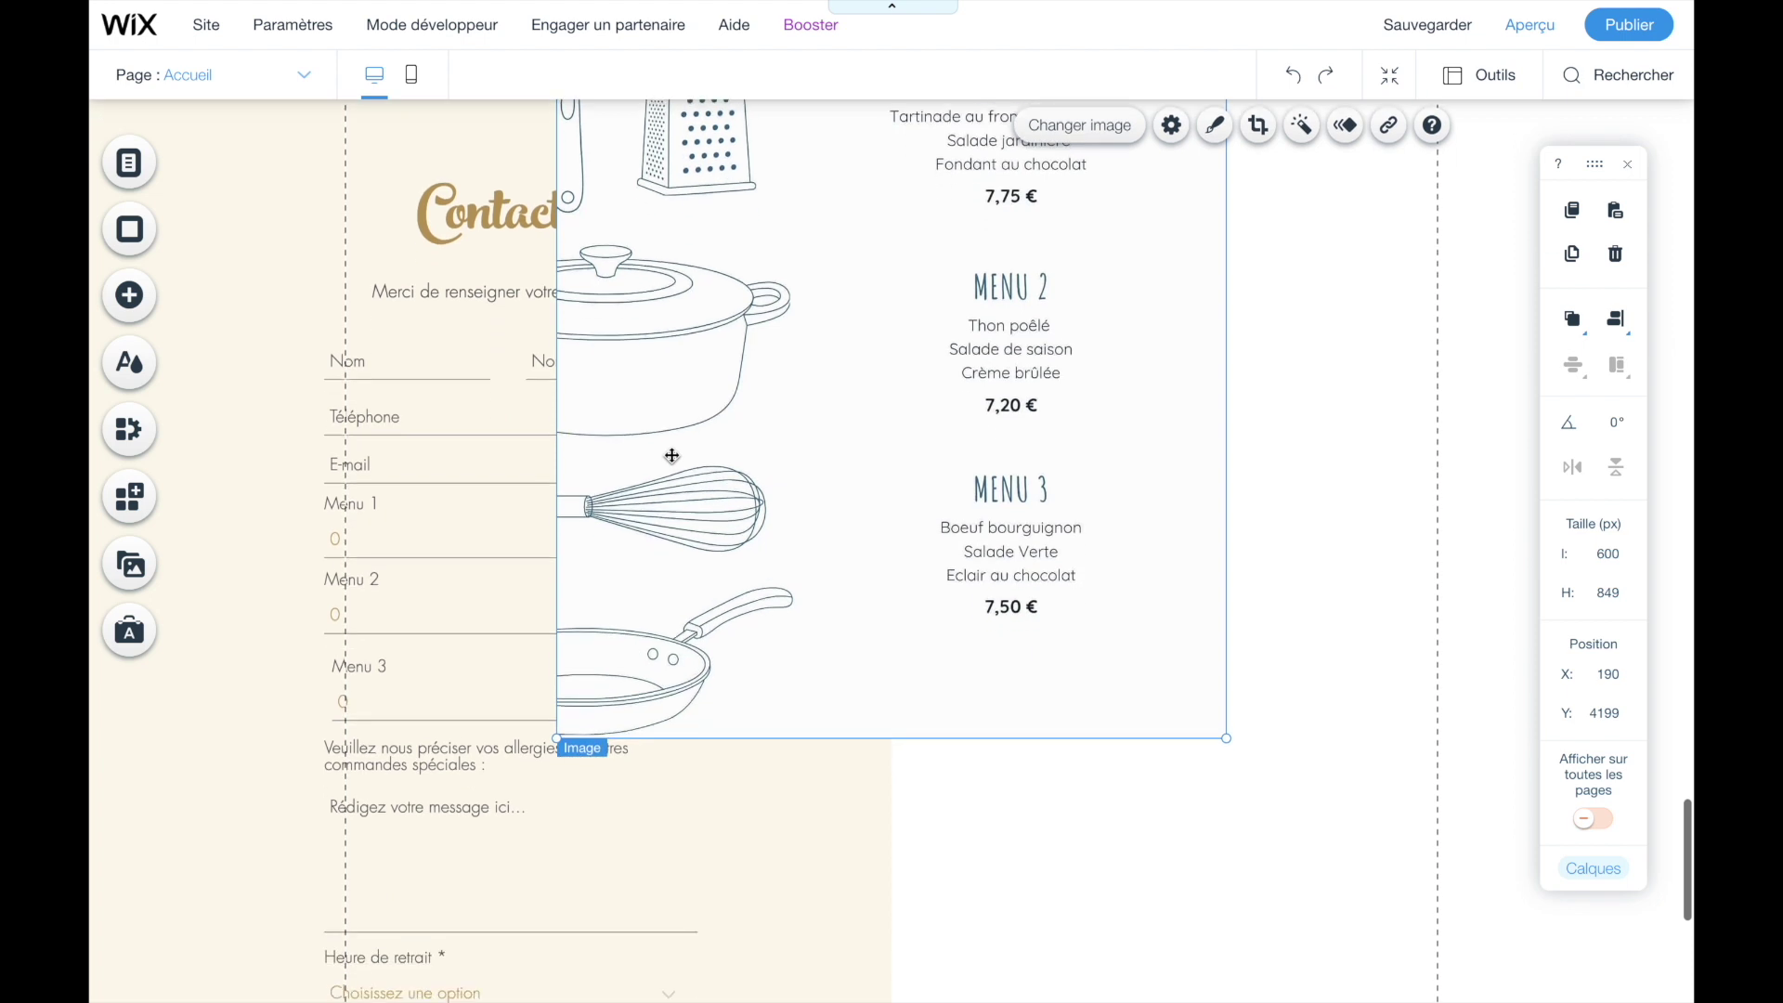
{"action": "scroll", "coordinate": [671, 479], "scroll_direction": "up", "scroll_amount": 12}
{"action": "scroll", "coordinate": [669, 505], "scroll_direction": "down", "scroll_amount": 10}
{"action": "scroll", "coordinate": [671, 505], "scroll_direction": "up", "scroll_amount": 1}
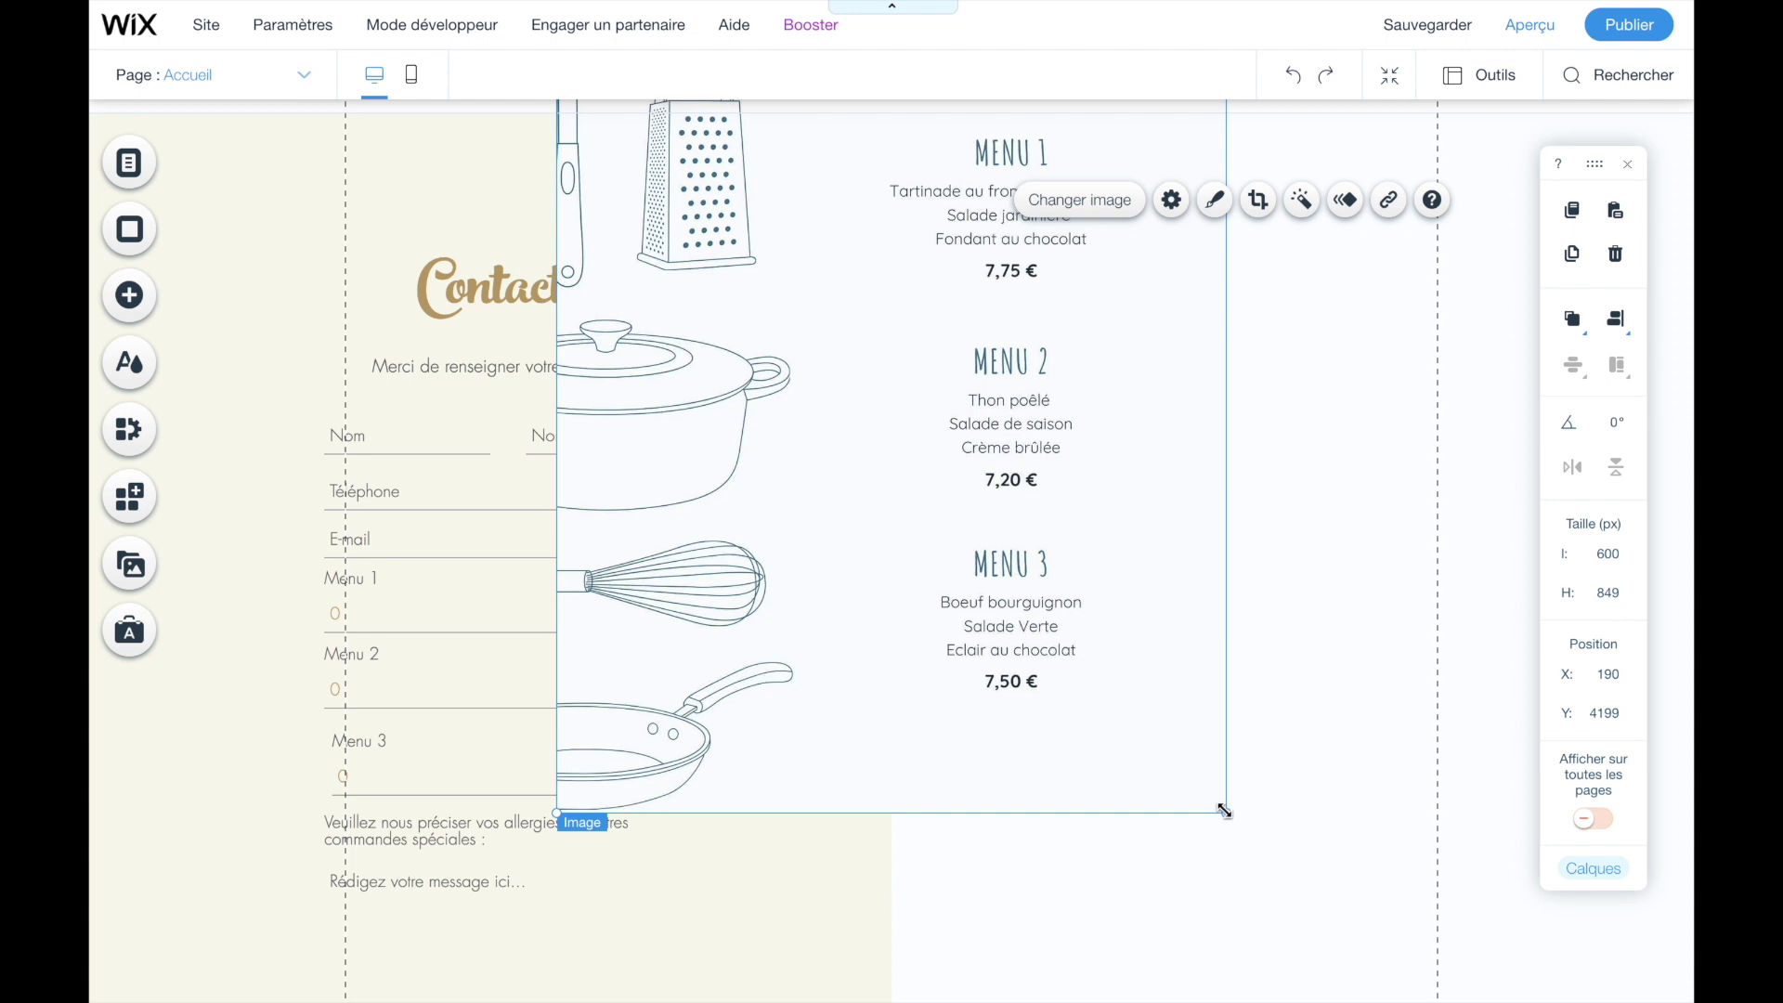
{"action": "left_click_drag", "start_coordinate": [1229, 815], "coordinate": [834, 409]}
- Move the menu image into the right column and enlarge it to 483 × 683 px
{"action": "scroll", "coordinate": [747, 503], "scroll_direction": "up", "scroll_amount": 5}
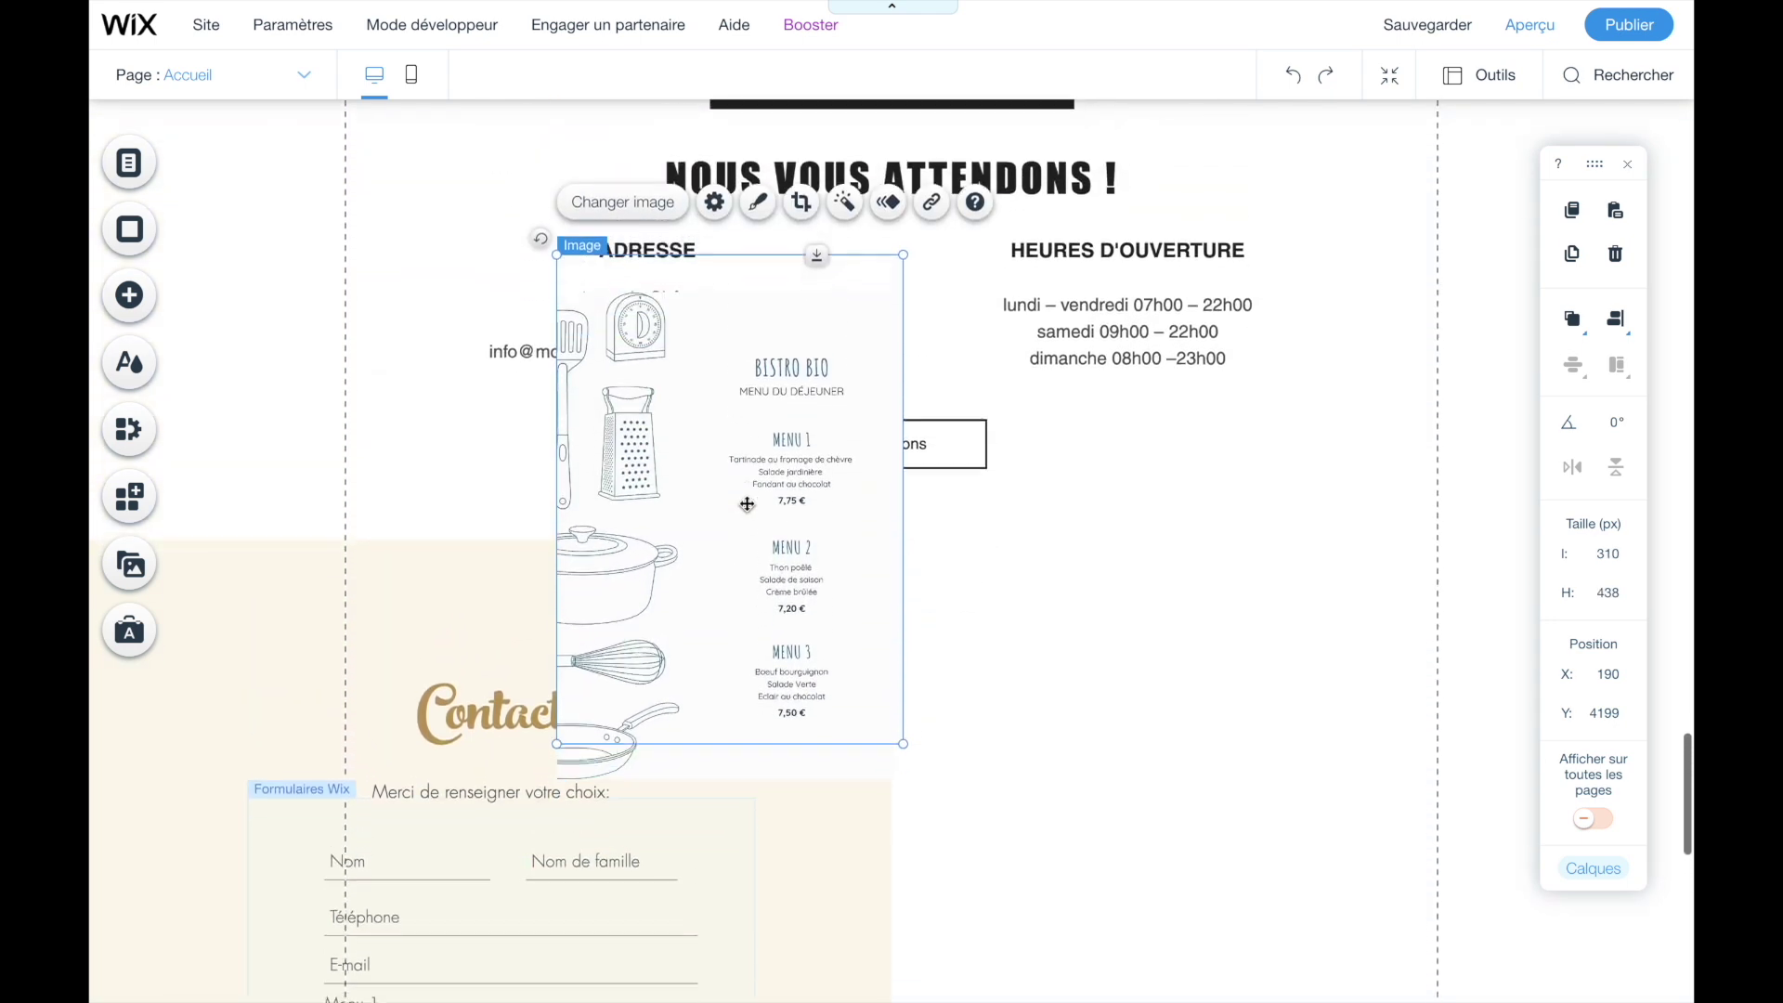
{"action": "scroll", "coordinate": [746, 503], "scroll_direction": "down", "scroll_amount": 1}
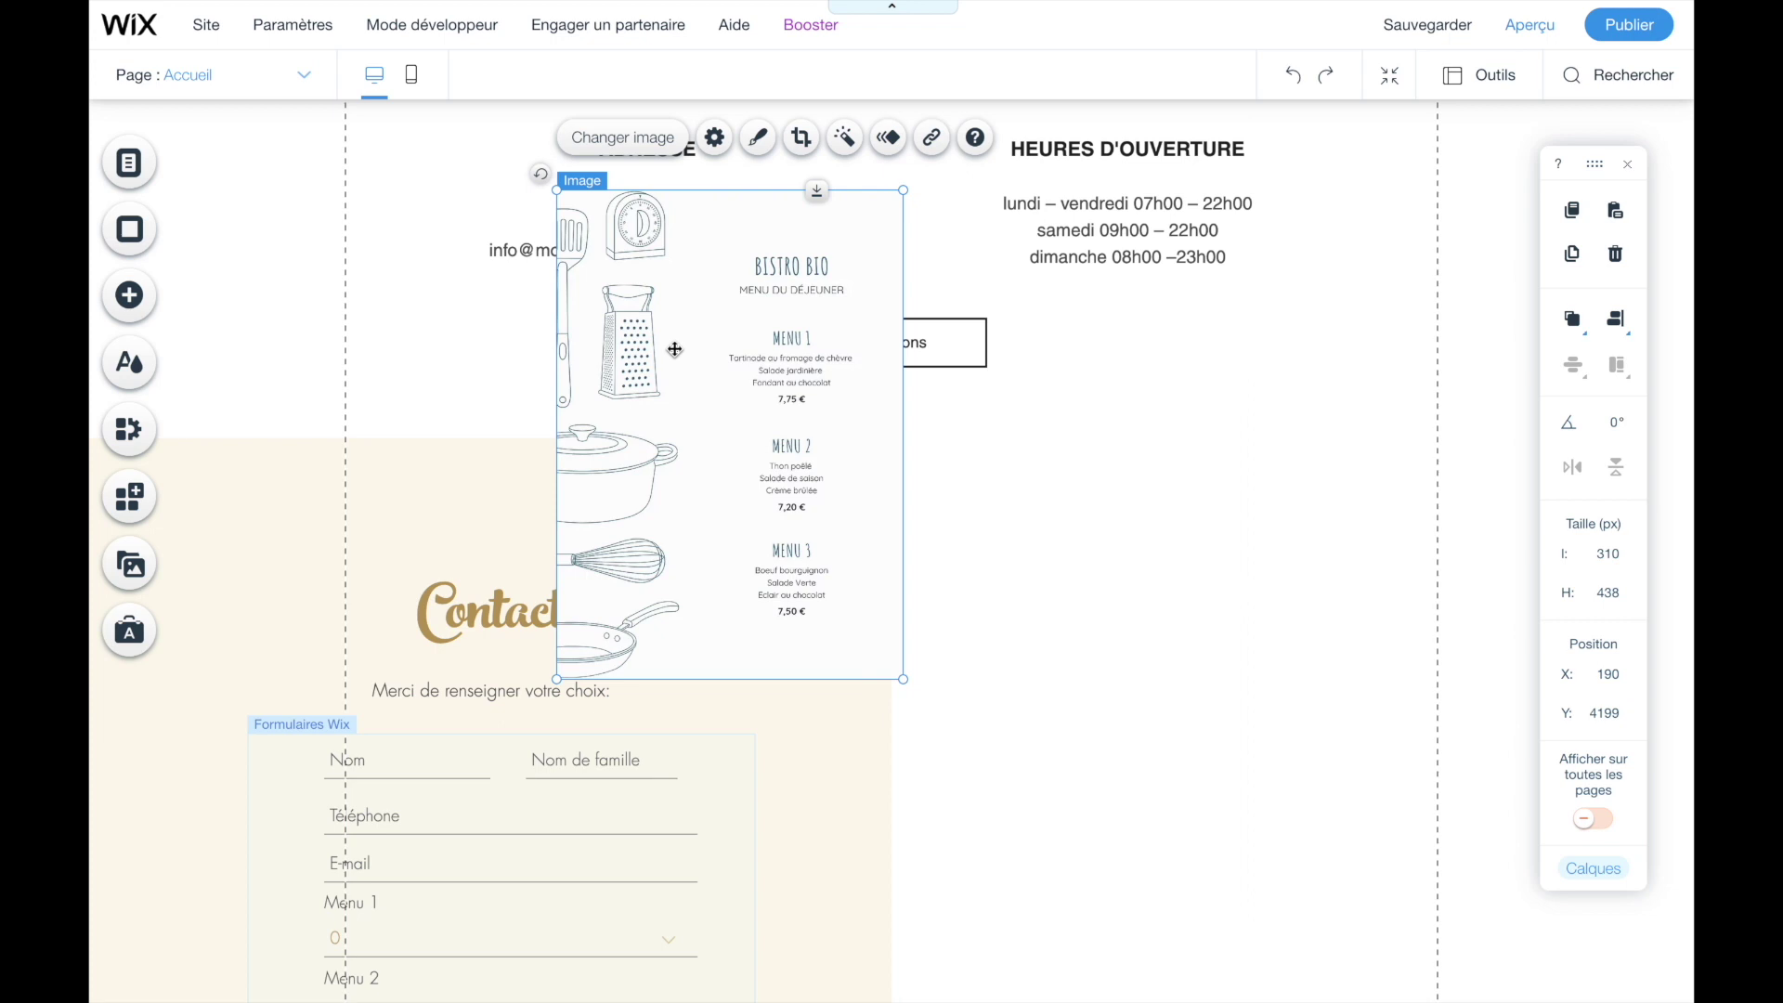
{"action": "left_click_drag", "start_coordinate": [691, 380], "coordinate": [1107, 659]}
{"action": "scroll", "coordinate": [1108, 660], "scroll_direction": "down", "scroll_amount": 1}
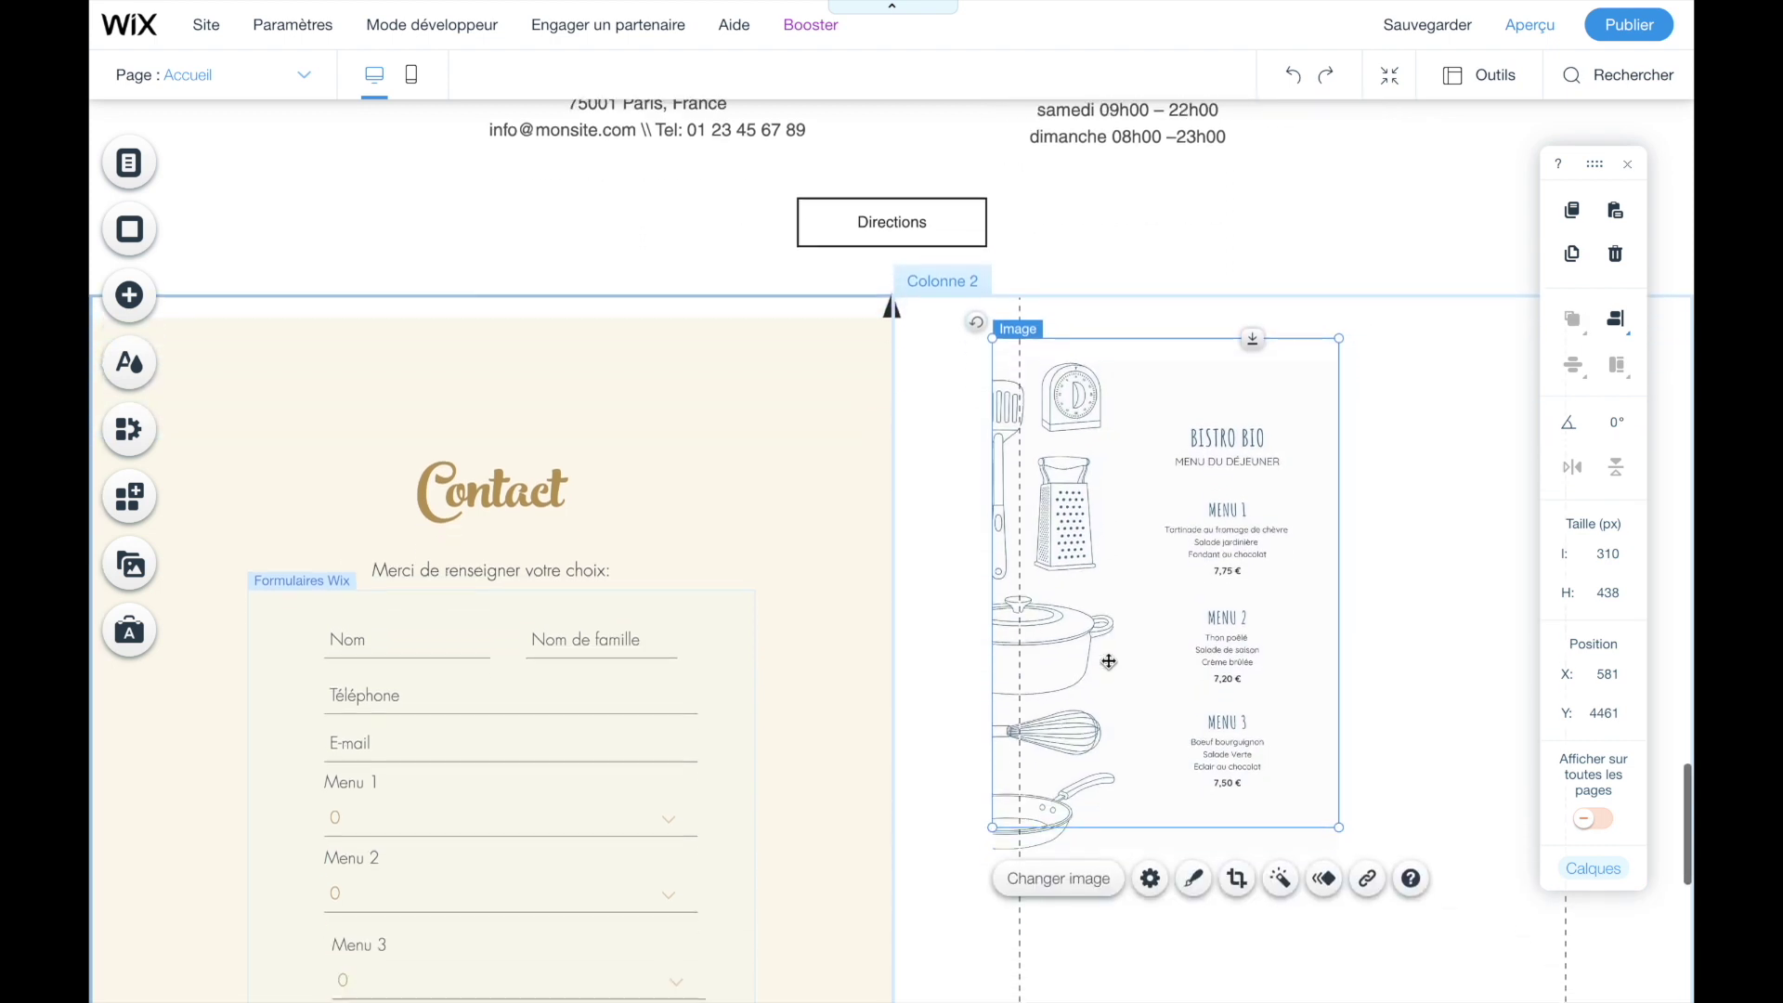
{"action": "scroll", "coordinate": [1108, 661], "scroll_direction": "down", "scroll_amount": 1}
{"action": "left_click_drag", "start_coordinate": [1340, 706], "coordinate": [1580, 939]}
{"action": "left_click_drag", "start_coordinate": [1244, 690], "coordinate": [1269, 696]}
{"action": "scroll", "coordinate": [1269, 696], "scroll_direction": "down", "scroll_amount": 1}
{"action": "scroll", "coordinate": [1269, 696], "scroll_direction": "down", "scroll_amount": 1}
{"action": "scroll", "coordinate": [1270, 696], "scroll_direction": "up", "scroll_amount": 2}
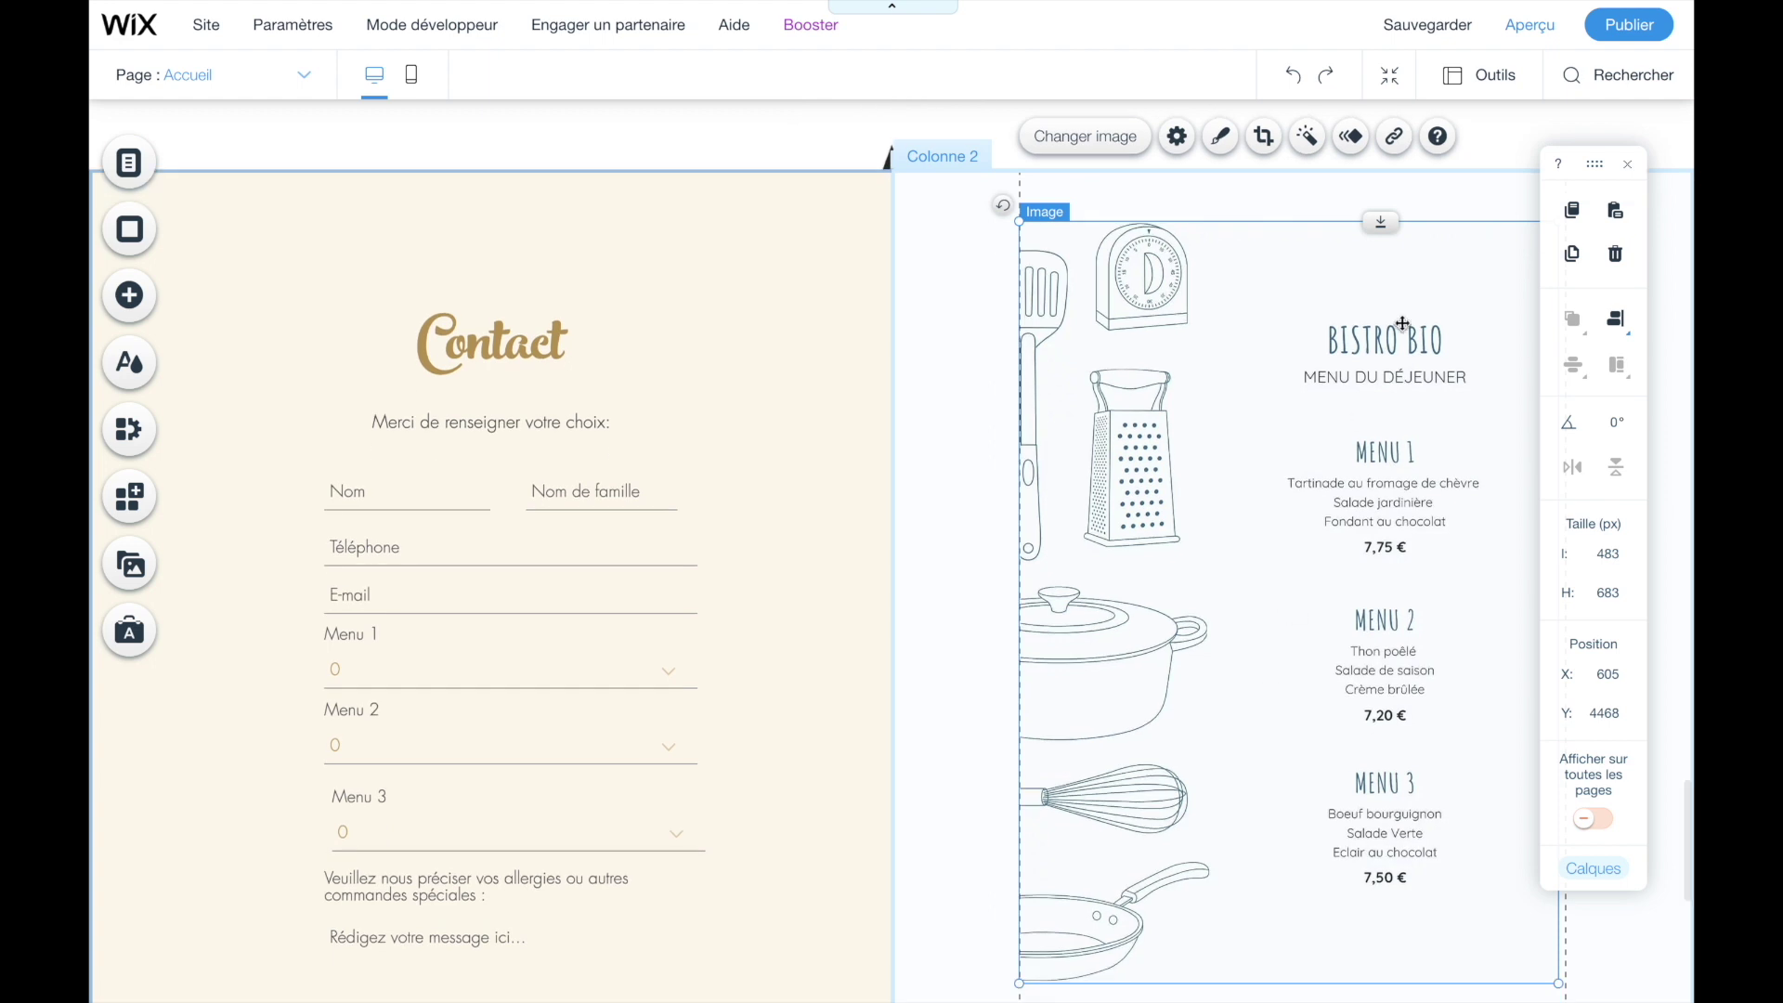
- Preview the page to check the menu image beside the order form
{"action": "left_click", "coordinate": [1522, 20]}
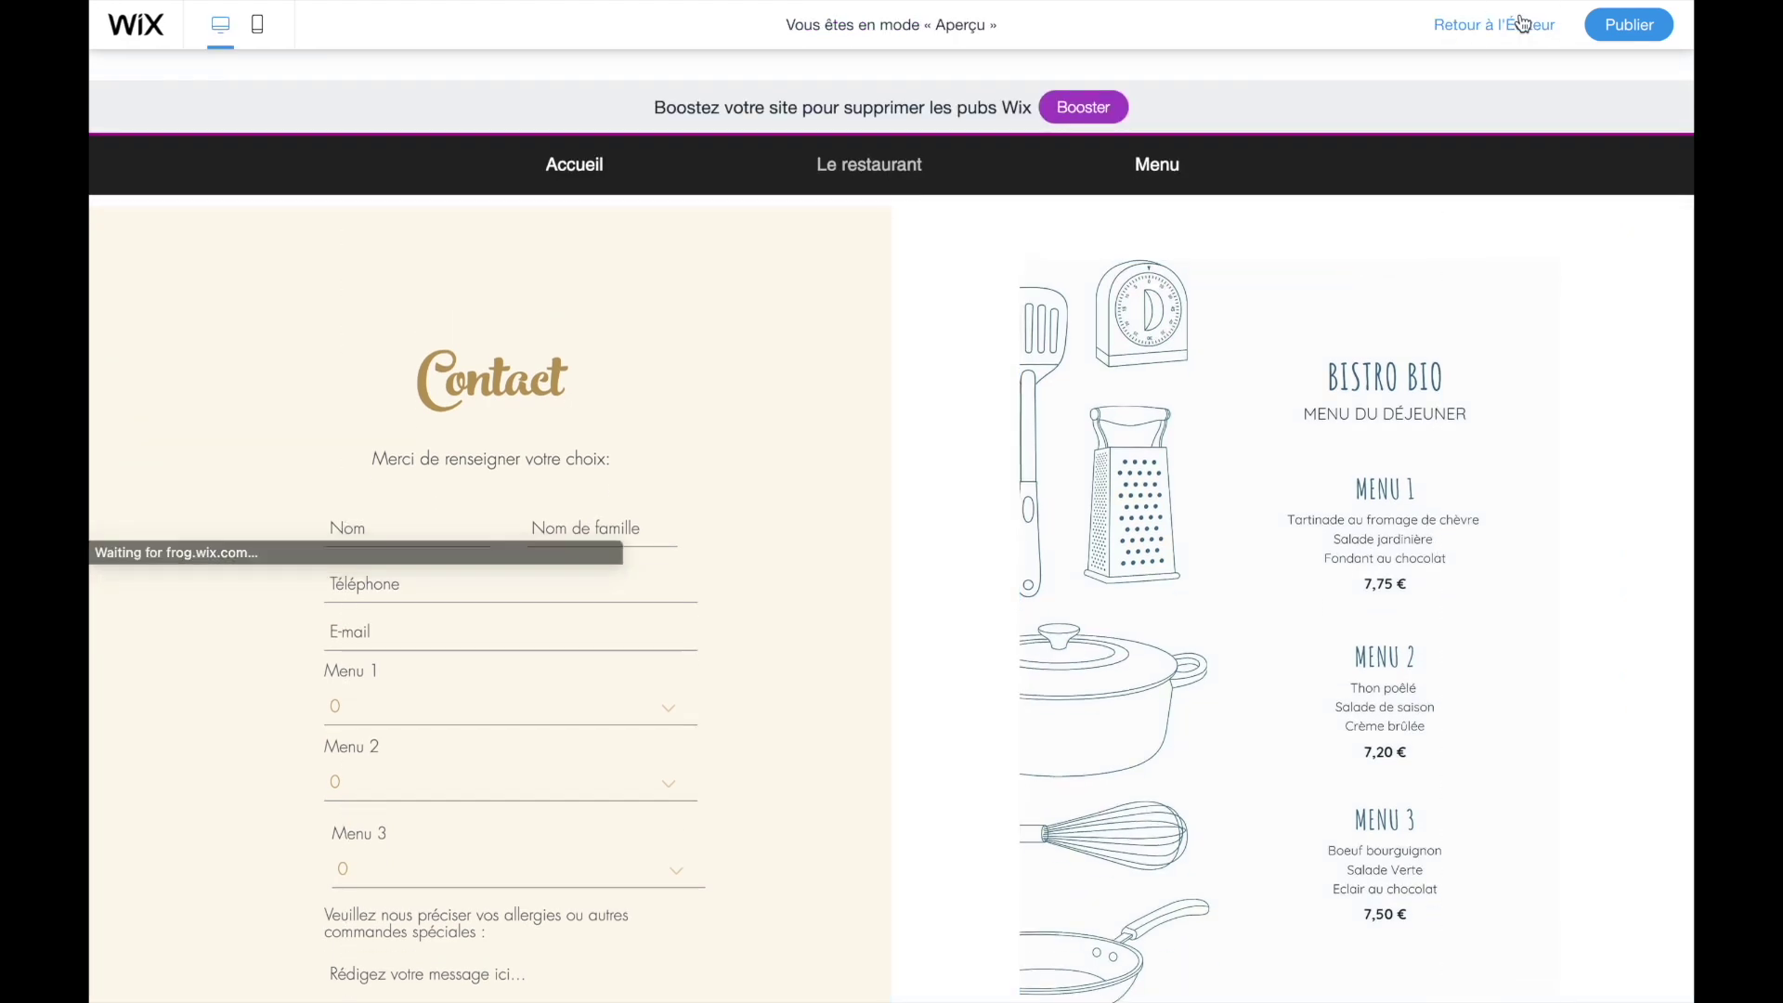
{"action": "scroll", "coordinate": [862, 479], "scroll_direction": "down", "scroll_amount": 5}
{"action": "scroll", "coordinate": [862, 479], "scroll_direction": "up", "scroll_amount": 5}
{"action": "scroll", "coordinate": [862, 479], "scroll_direction": "down", "scroll_amount": 2}
{"action": "scroll", "coordinate": [862, 480], "scroll_direction": "up", "scroll_amount": 2}
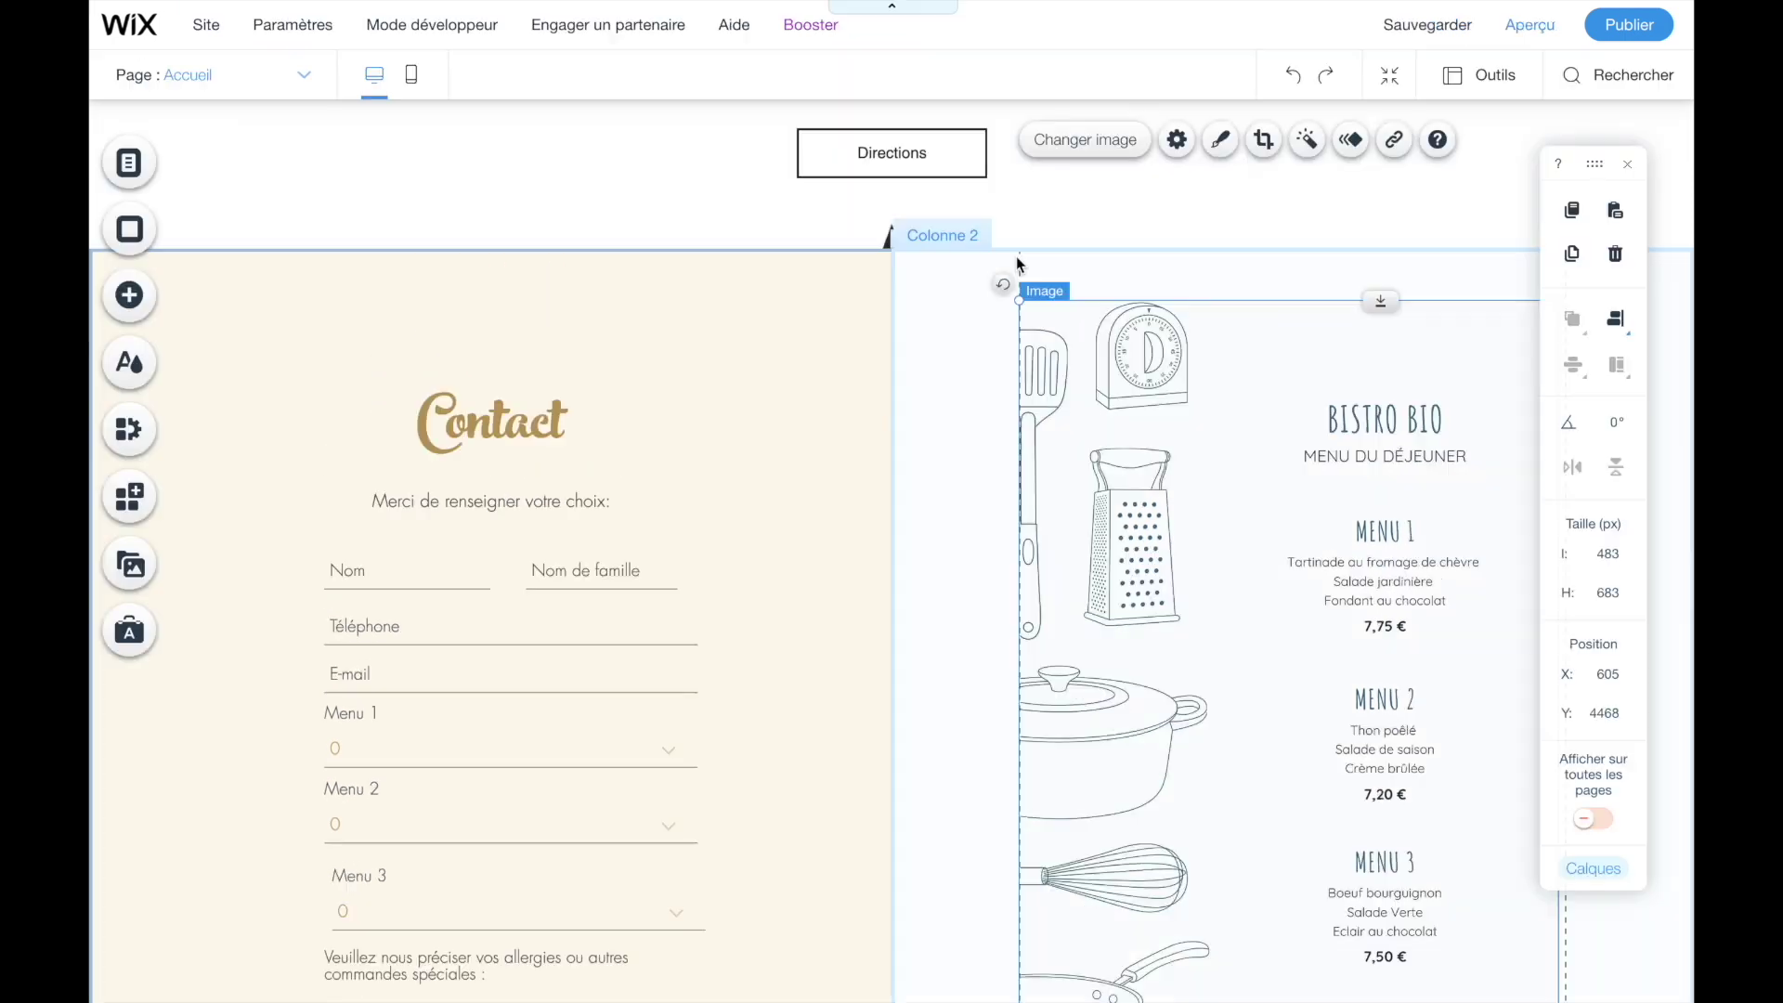
{"action": "scroll", "coordinate": [1018, 266], "scroll_direction": "down", "scroll_amount": 3}
{"action": "scroll", "coordinate": [961, 499], "scroll_direction": "up", "scroll_amount": 2}
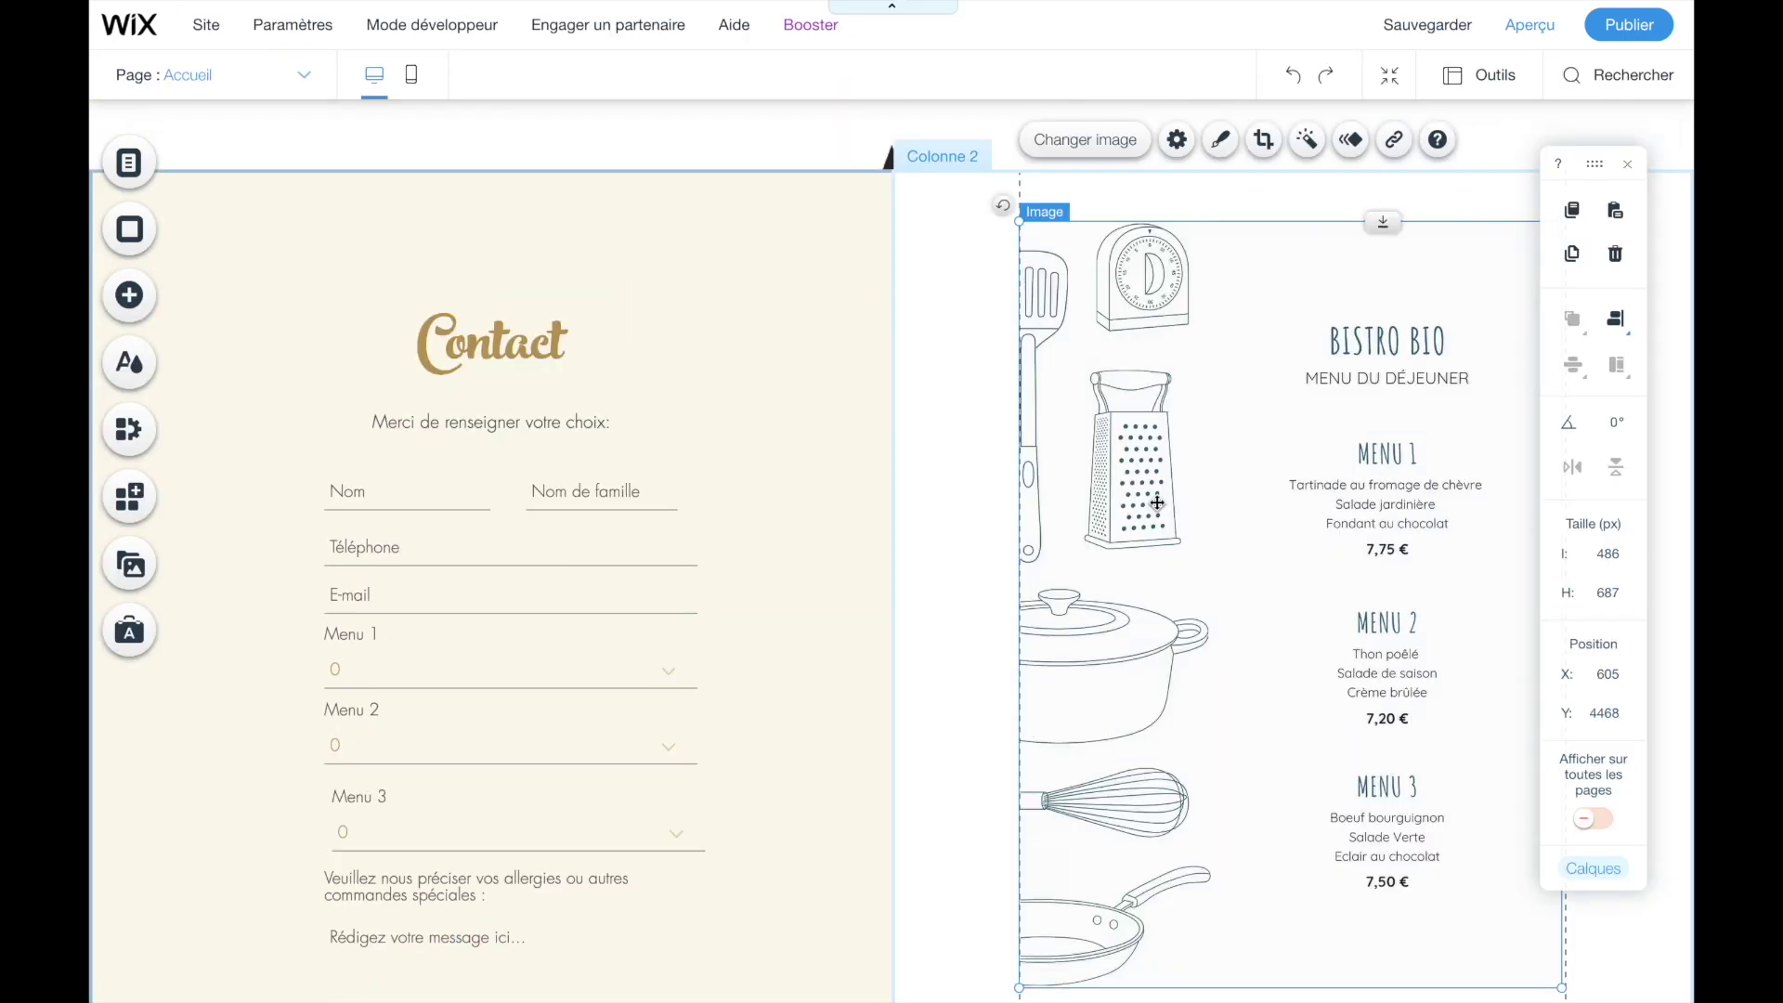
- Select the menu image and resize it from its corner to 480 × 679 px
{"action": "left_click", "coordinate": [978, 266]}
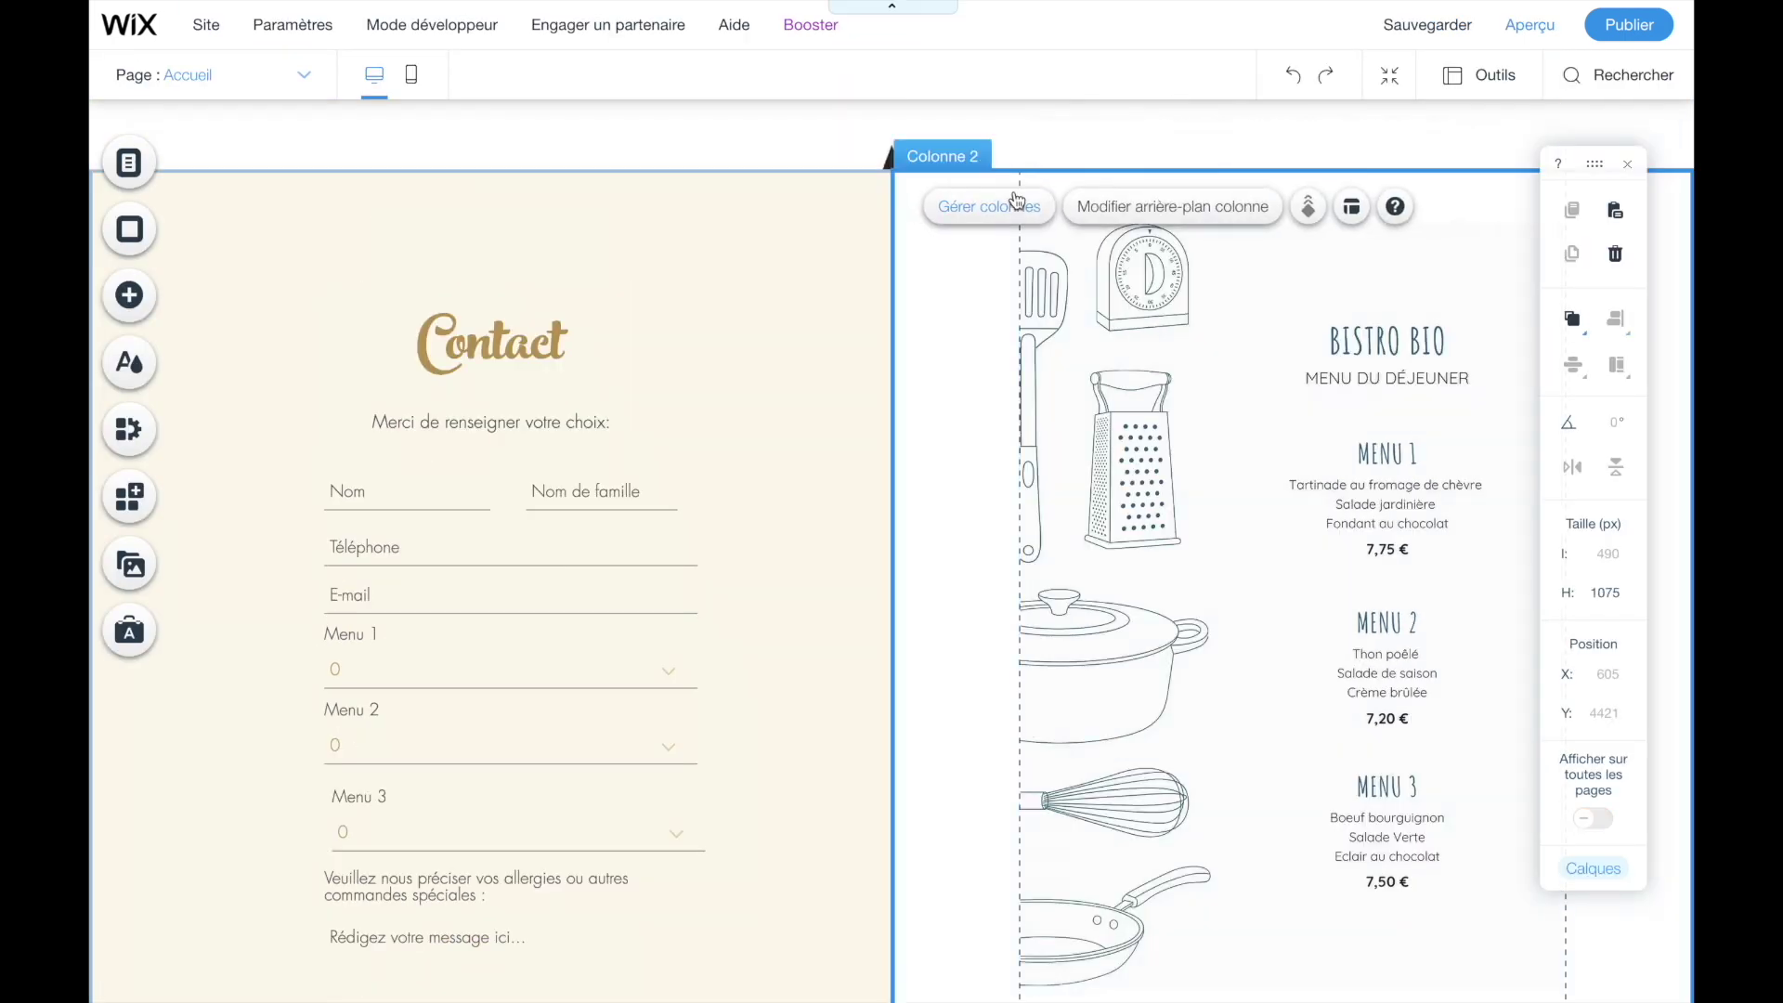
{"action": "scroll", "coordinate": [1007, 650], "scroll_direction": "down", "scroll_amount": 4}
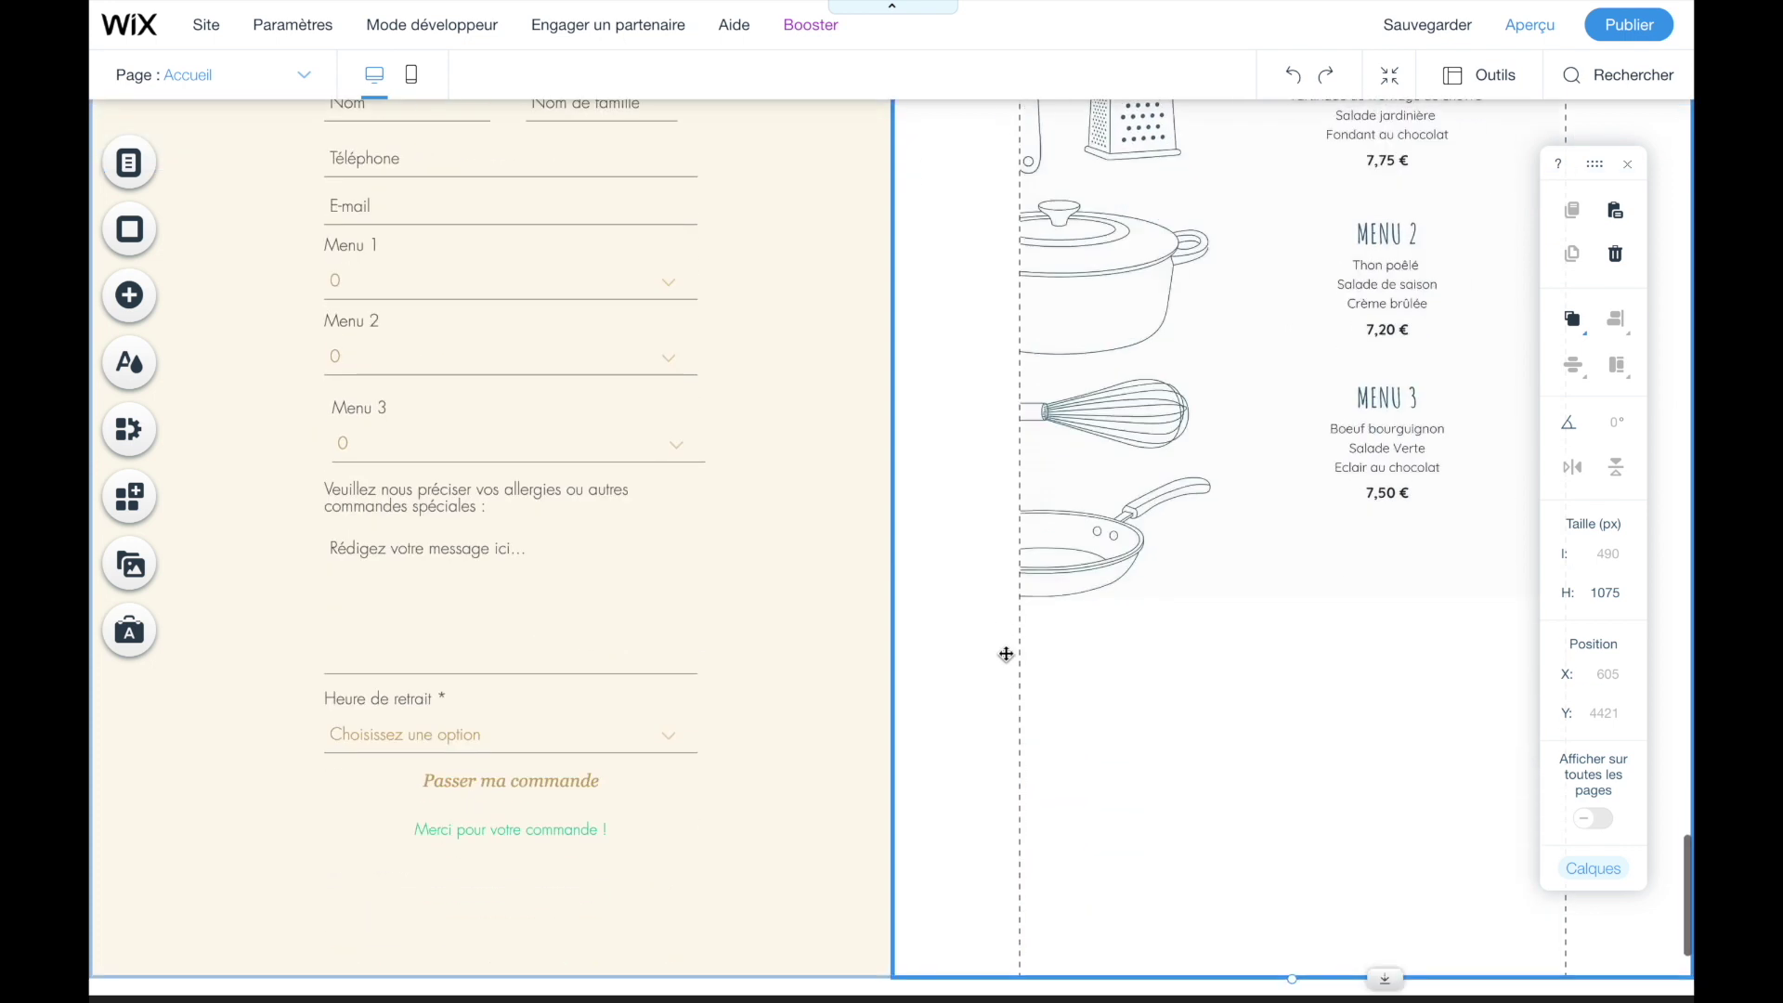
{"action": "scroll", "coordinate": [1006, 654], "scroll_direction": "up", "scroll_amount": 1}
{"action": "left_click", "coordinate": [1187, 531]}
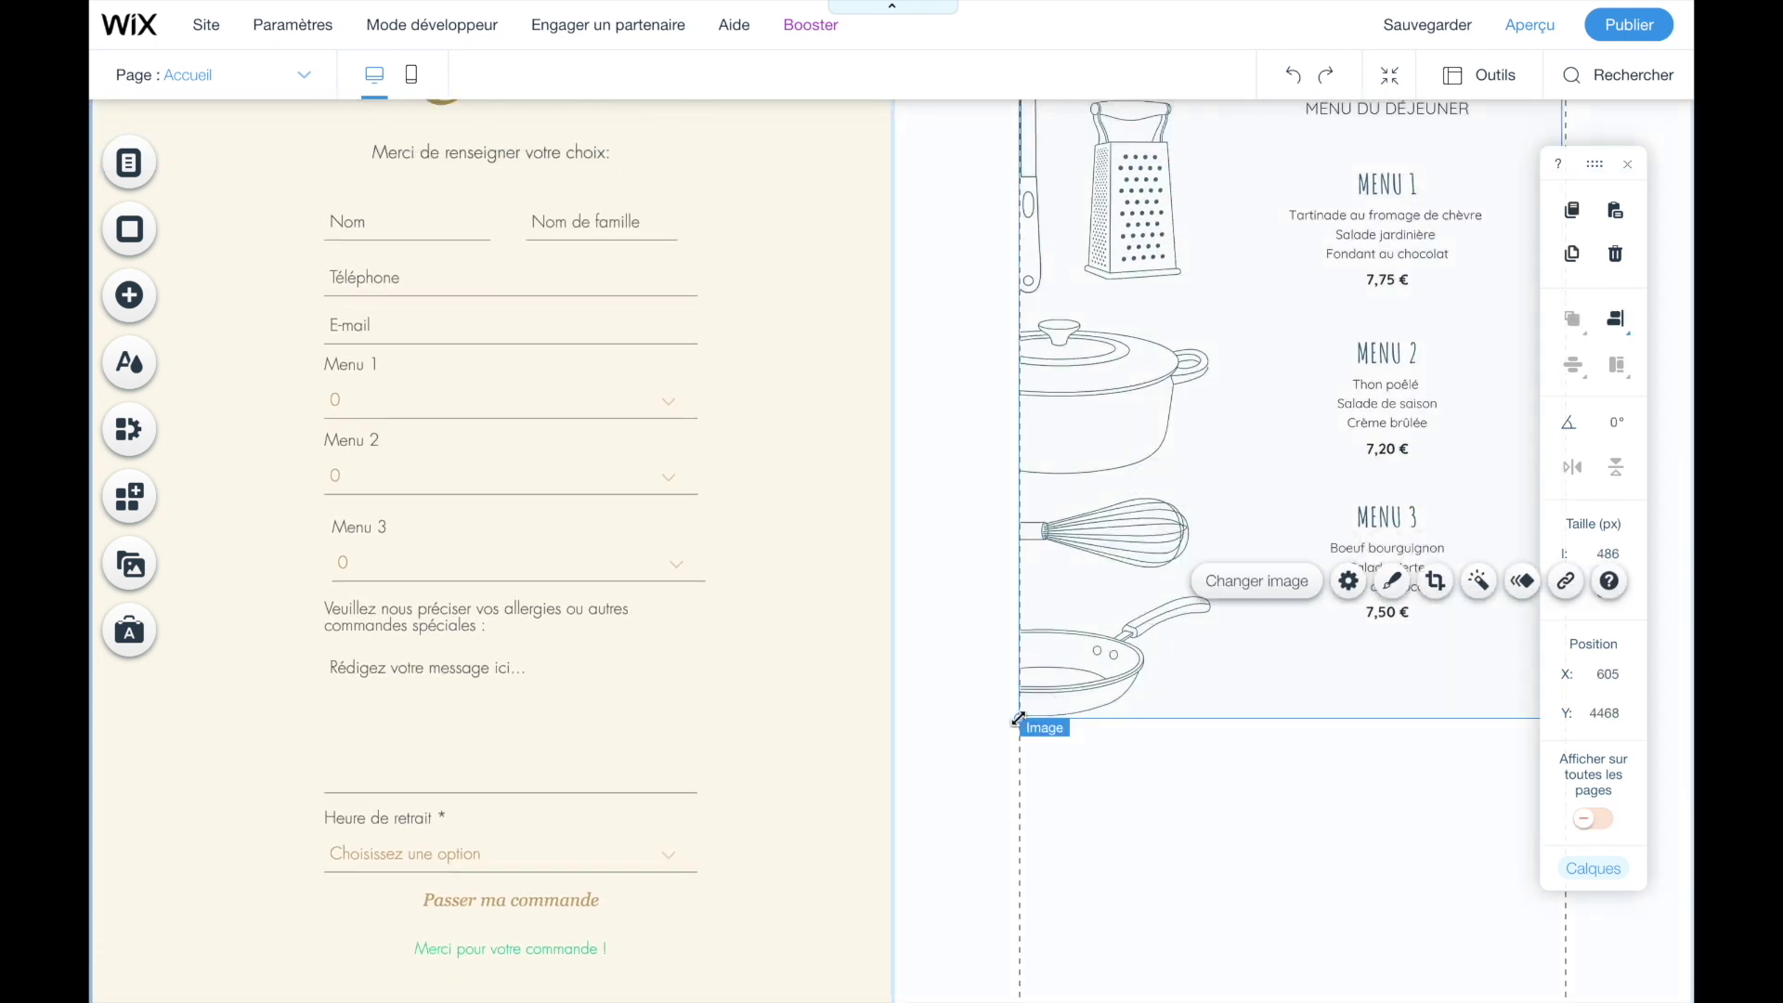
{"action": "left_click_drag", "start_coordinate": [1017, 717], "coordinate": [1055, 734]}
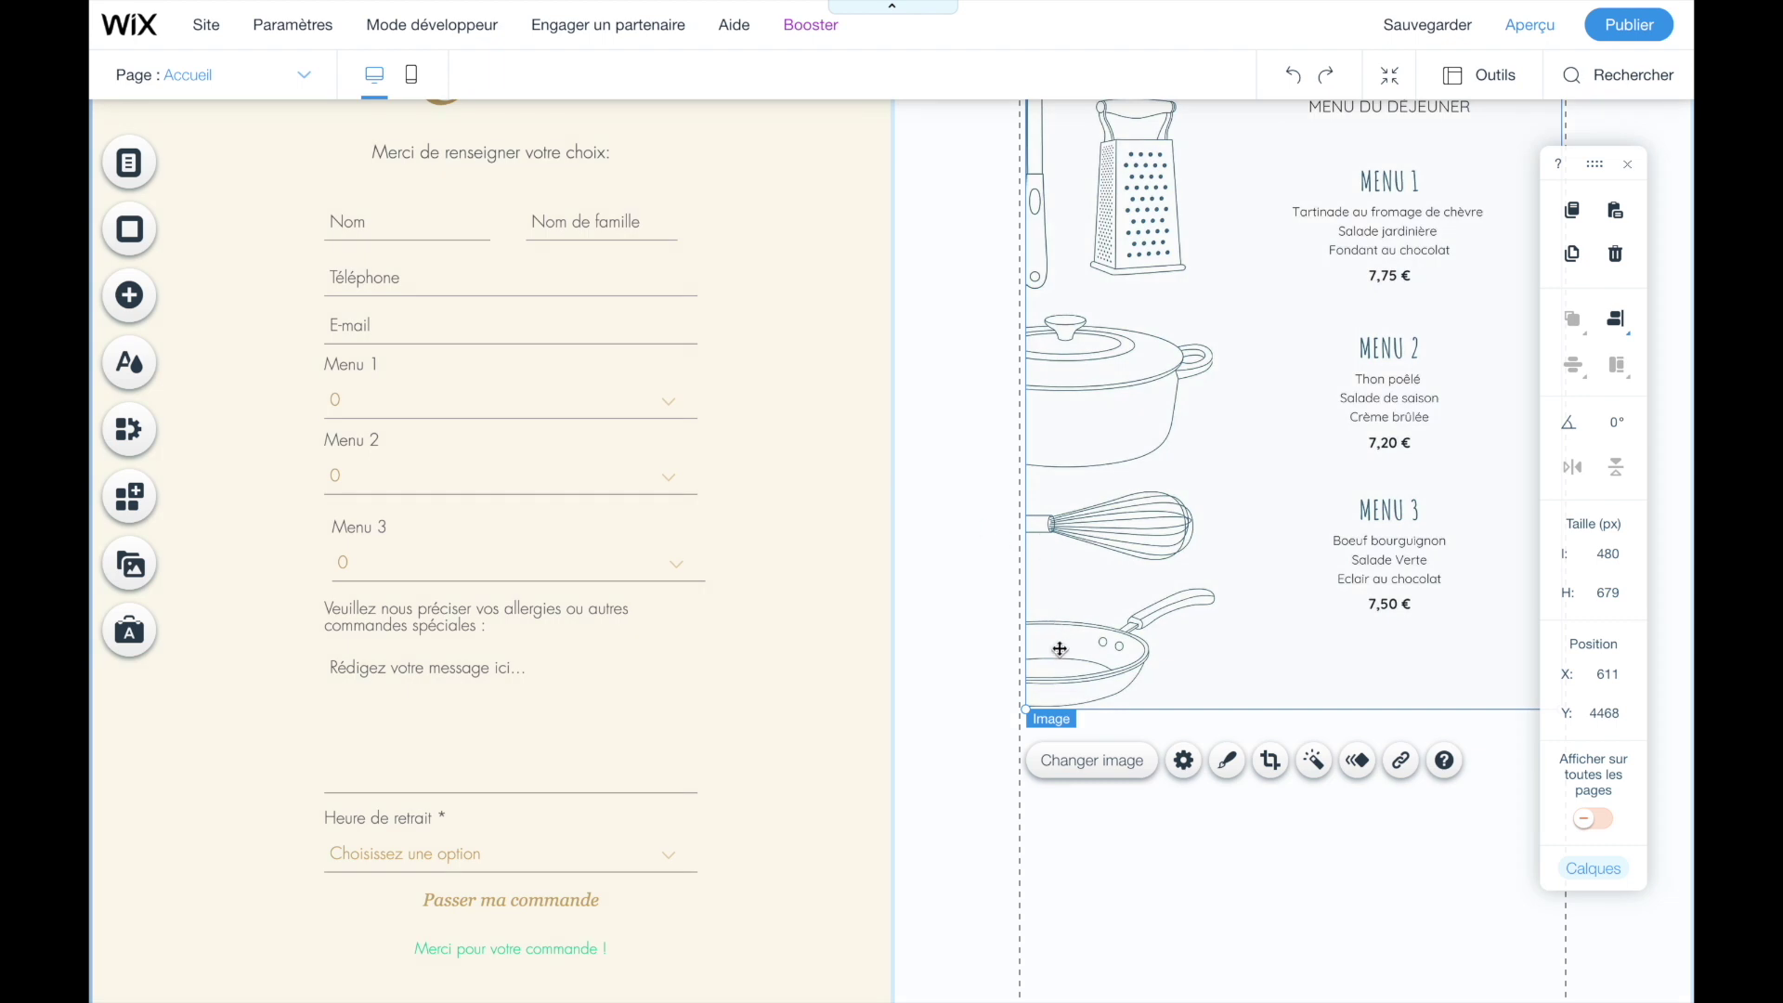
{"action": "scroll", "coordinate": [966, 423], "scroll_direction": "up", "scroll_amount": 2}
{"action": "scroll", "coordinate": [965, 422], "scroll_direction": "up", "scroll_amount": 1}
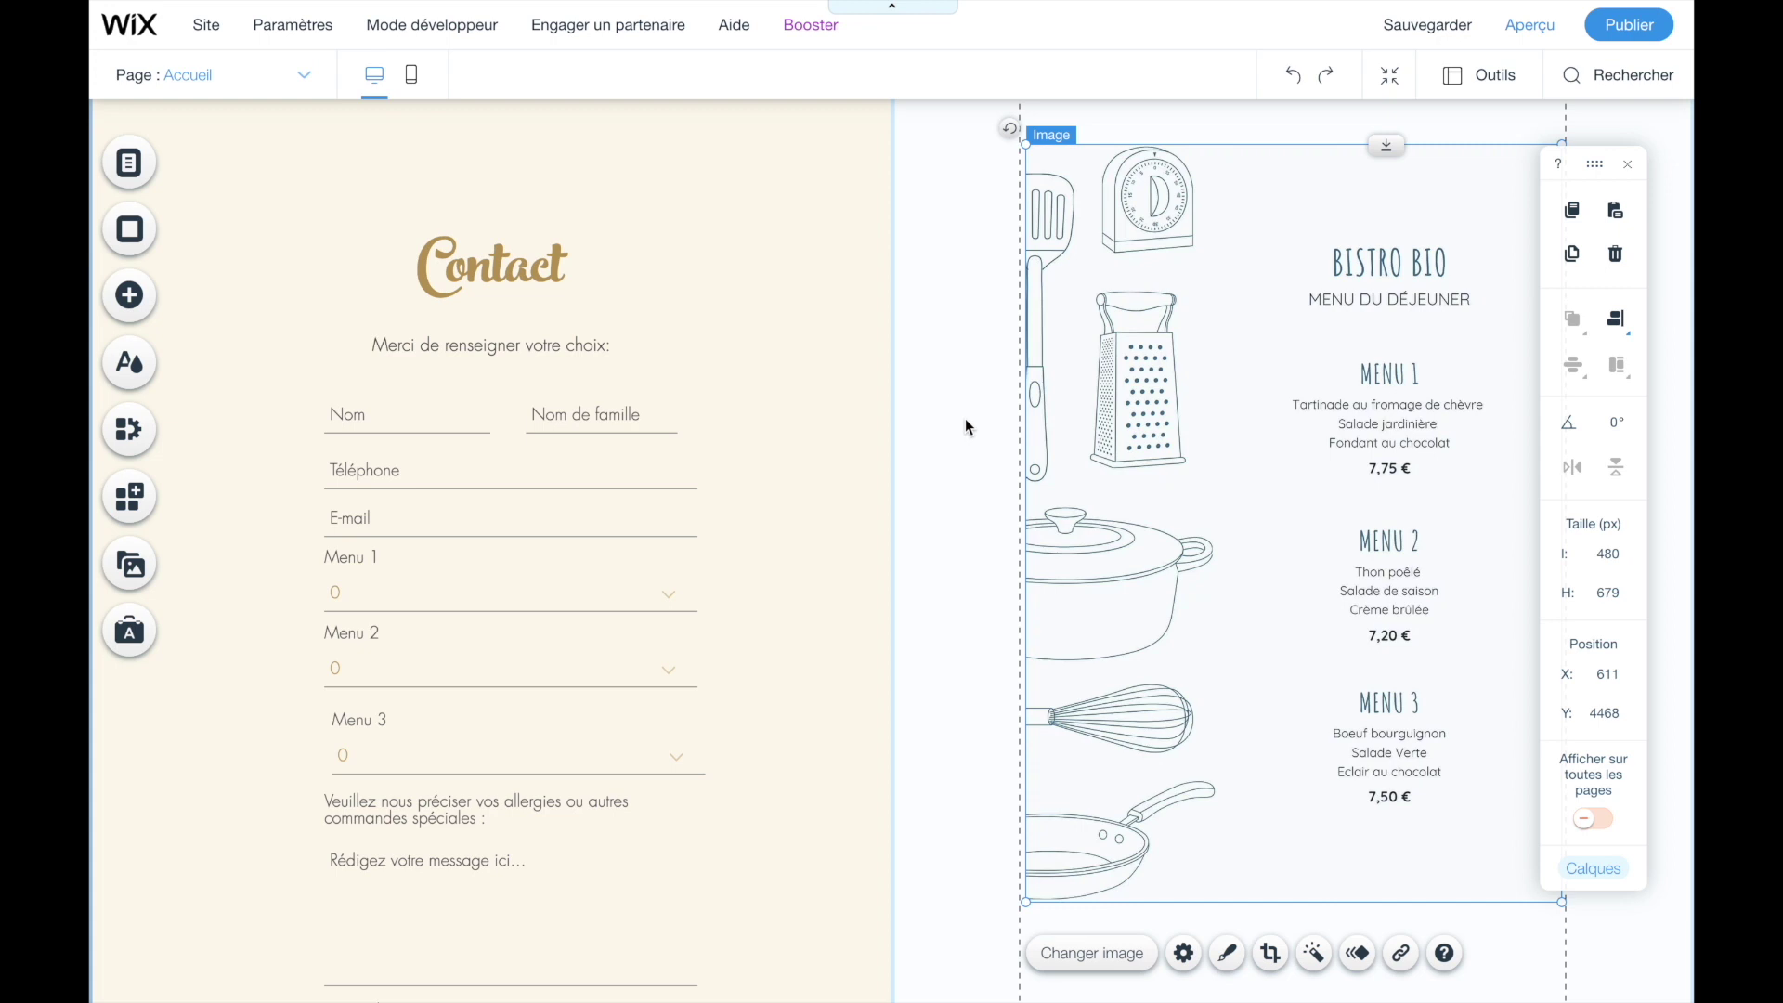
- Switch the editor to the mobile layout
{"action": "left_click", "coordinate": [411, 79]}
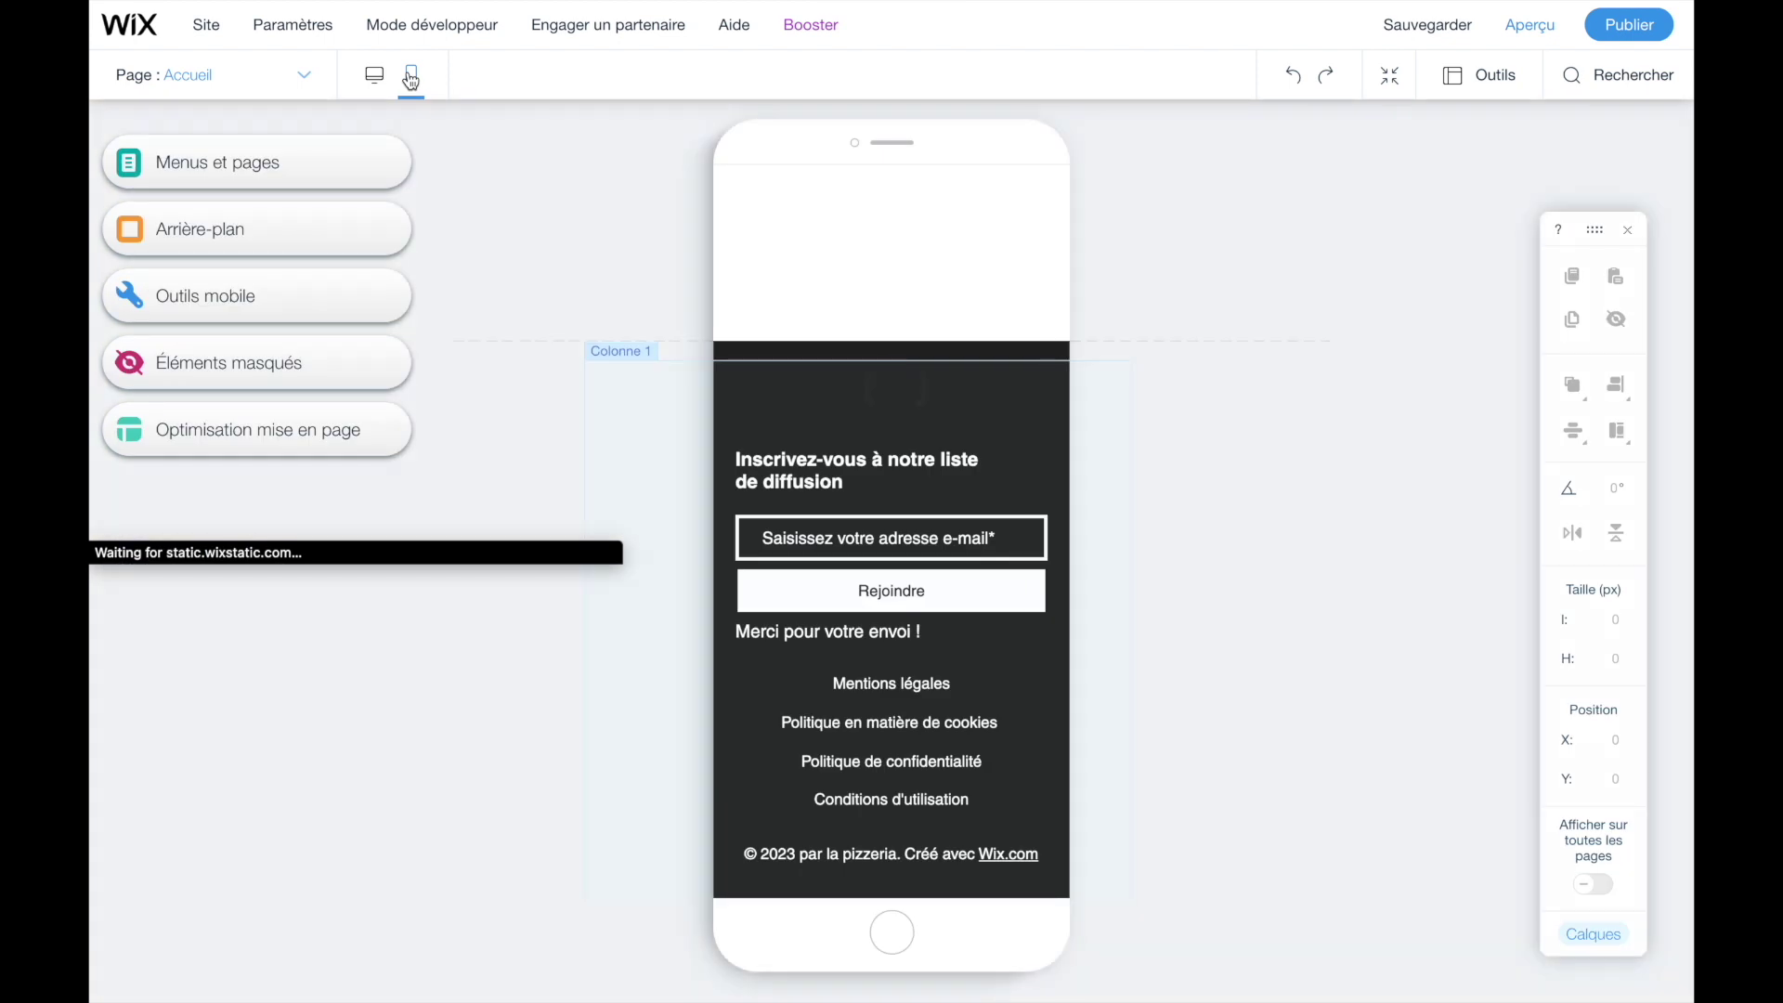
{"action": "scroll", "coordinate": [895, 429], "scroll_direction": "up", "scroll_amount": 4}
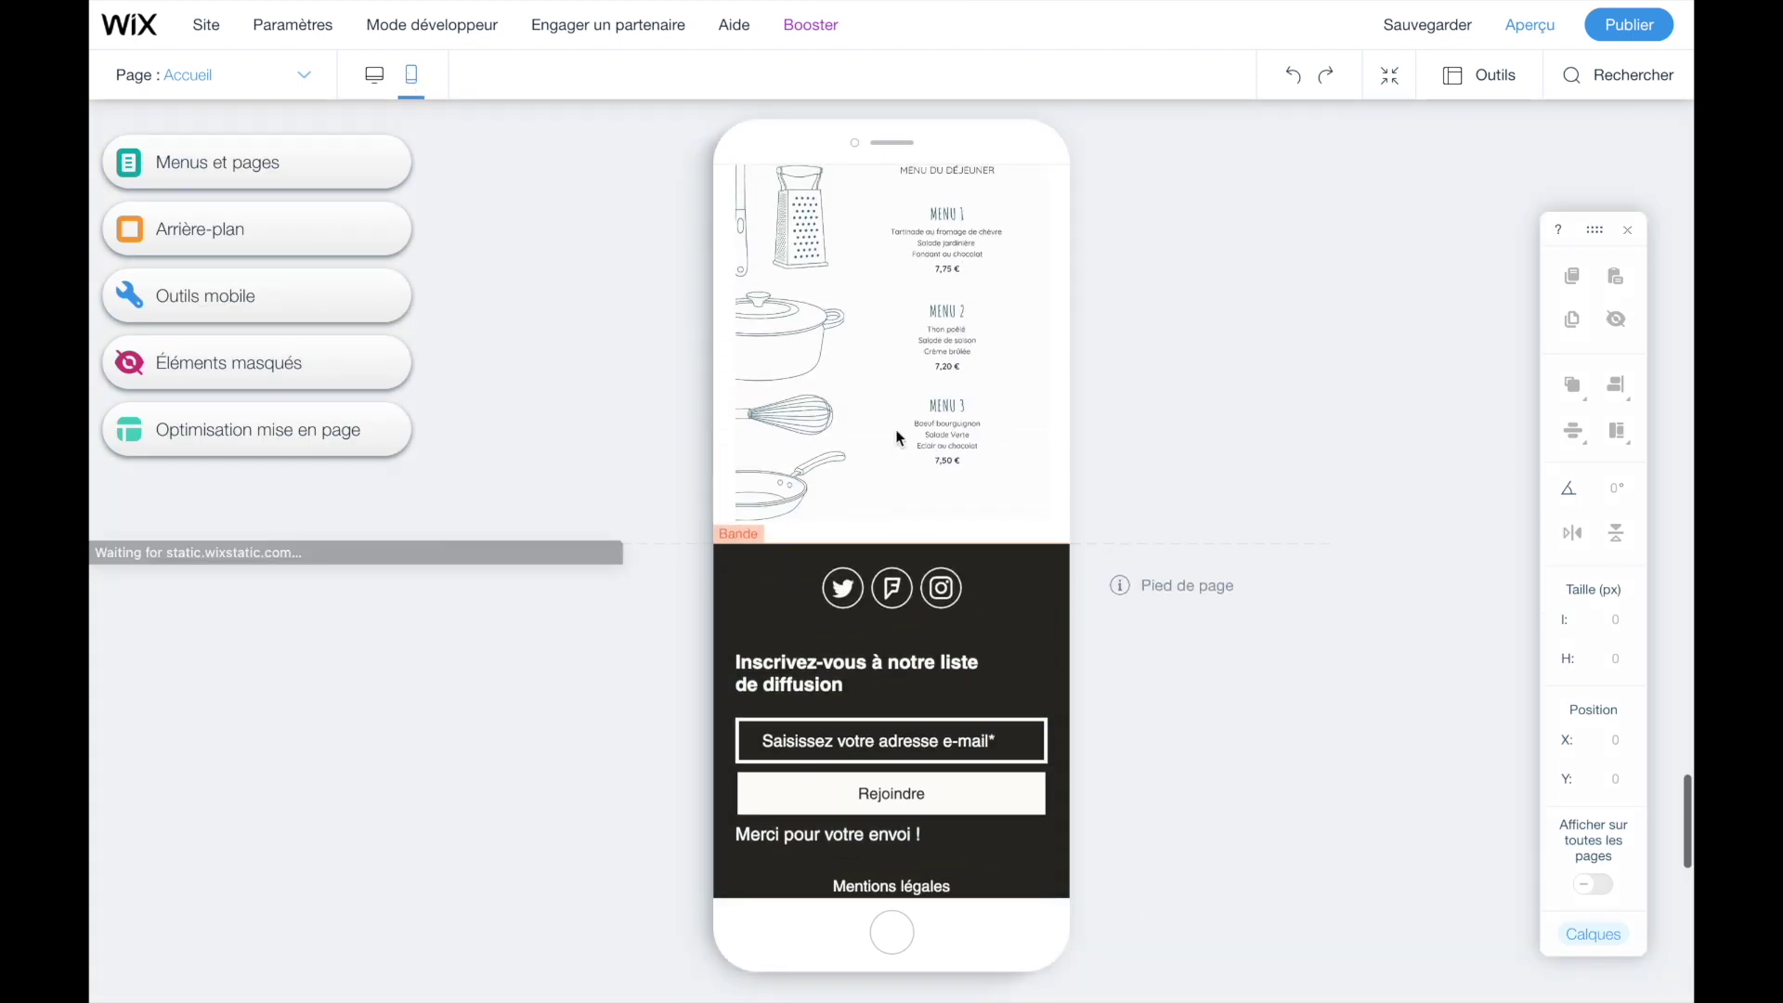
{"action": "scroll", "coordinate": [895, 429], "scroll_direction": "up", "scroll_amount": 10}
{"action": "scroll", "coordinate": [895, 429], "scroll_direction": "up", "scroll_amount": 7}
{"action": "scroll", "coordinate": [895, 429], "scroll_direction": "down", "scroll_amount": 4}
{"action": "scroll", "coordinate": [895, 429], "scroll_direction": "up", "scroll_amount": 1}
{"action": "scroll", "coordinate": [897, 432], "scroll_direction": "down", "scroll_amount": 3}
- Move the Nom de famille field left under Nom and stretch it to full width
{"action": "mouse_move", "coordinate": [797, 414]}
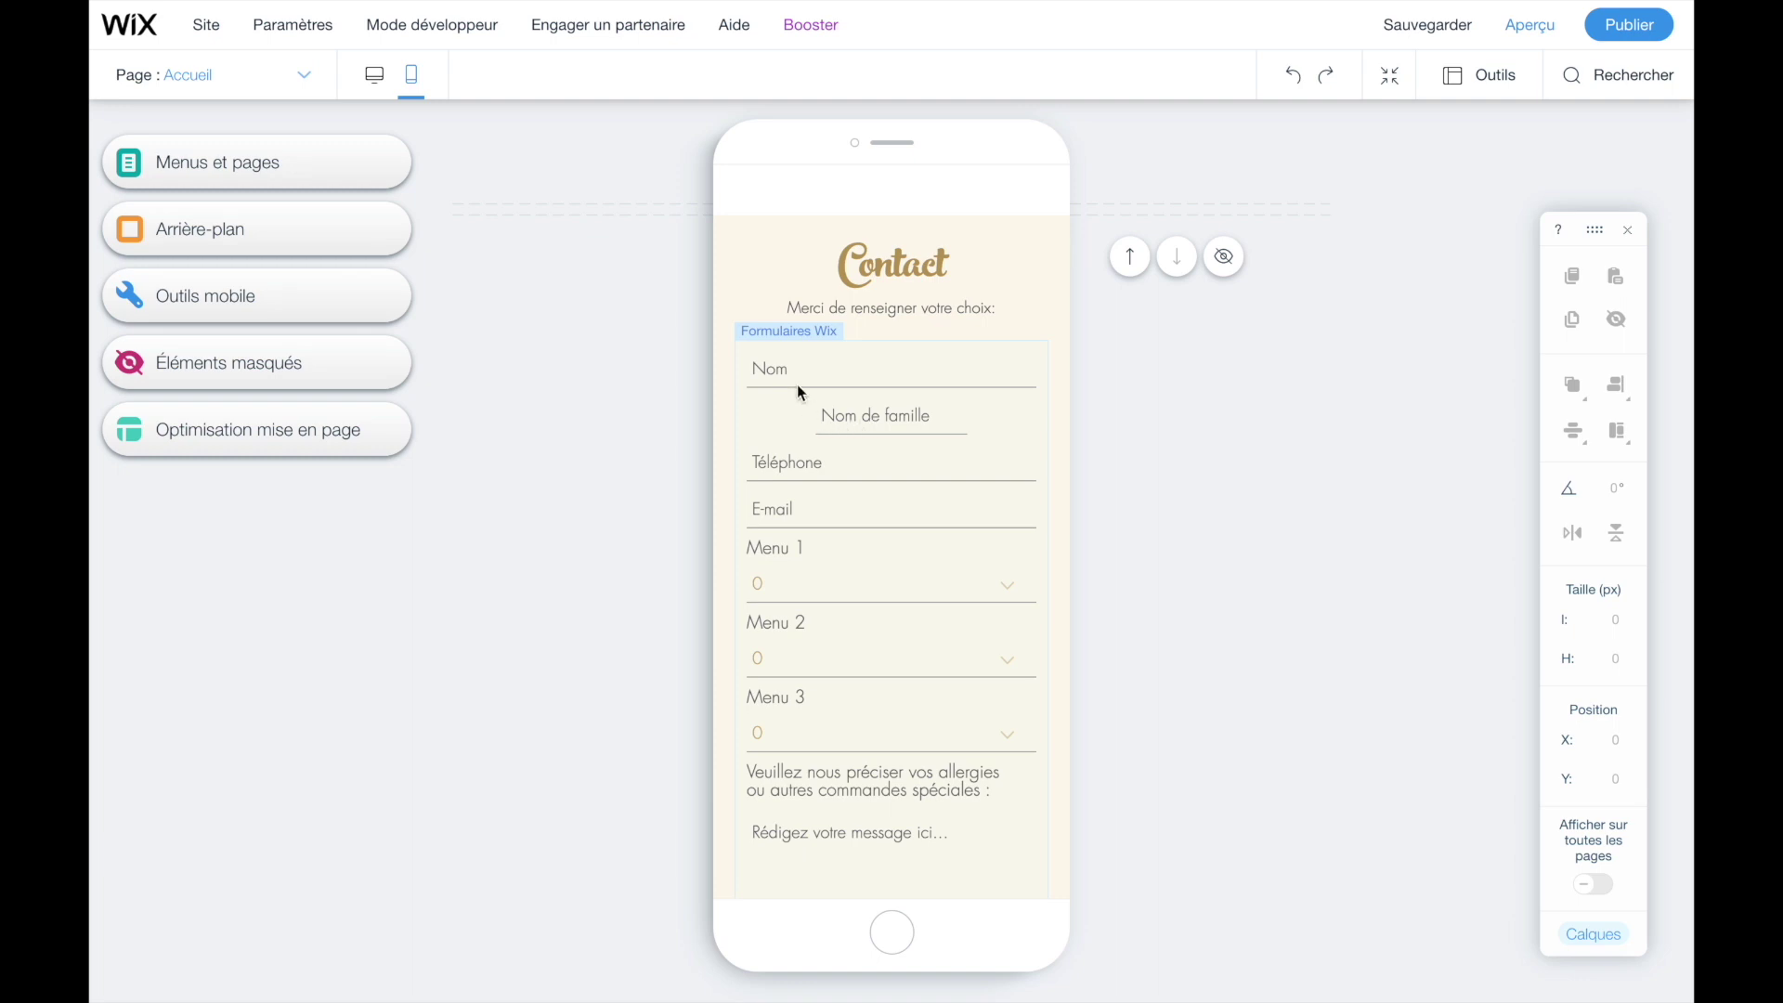
{"action": "left_click", "coordinate": [849, 430]}
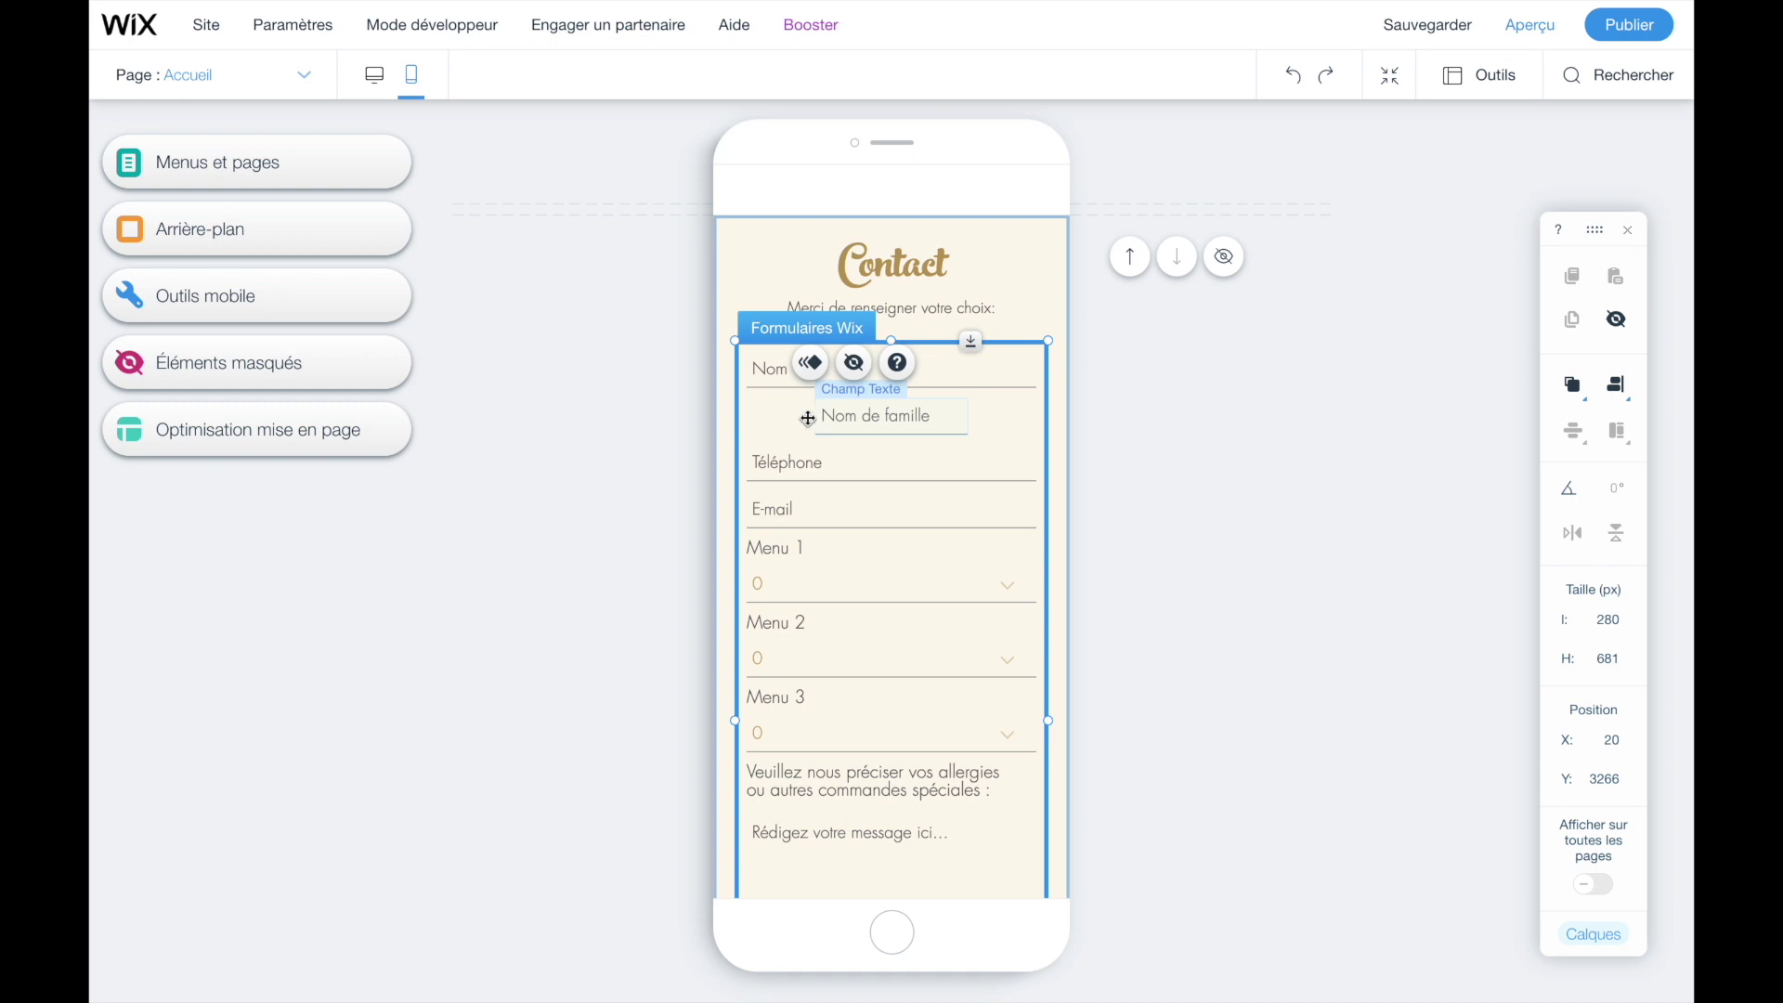
{"action": "left_click", "coordinate": [864, 430]}
{"action": "left_click_drag", "start_coordinate": [866, 419], "coordinate": [1034, 414]}
{"action": "left_click", "coordinate": [1084, 457]}
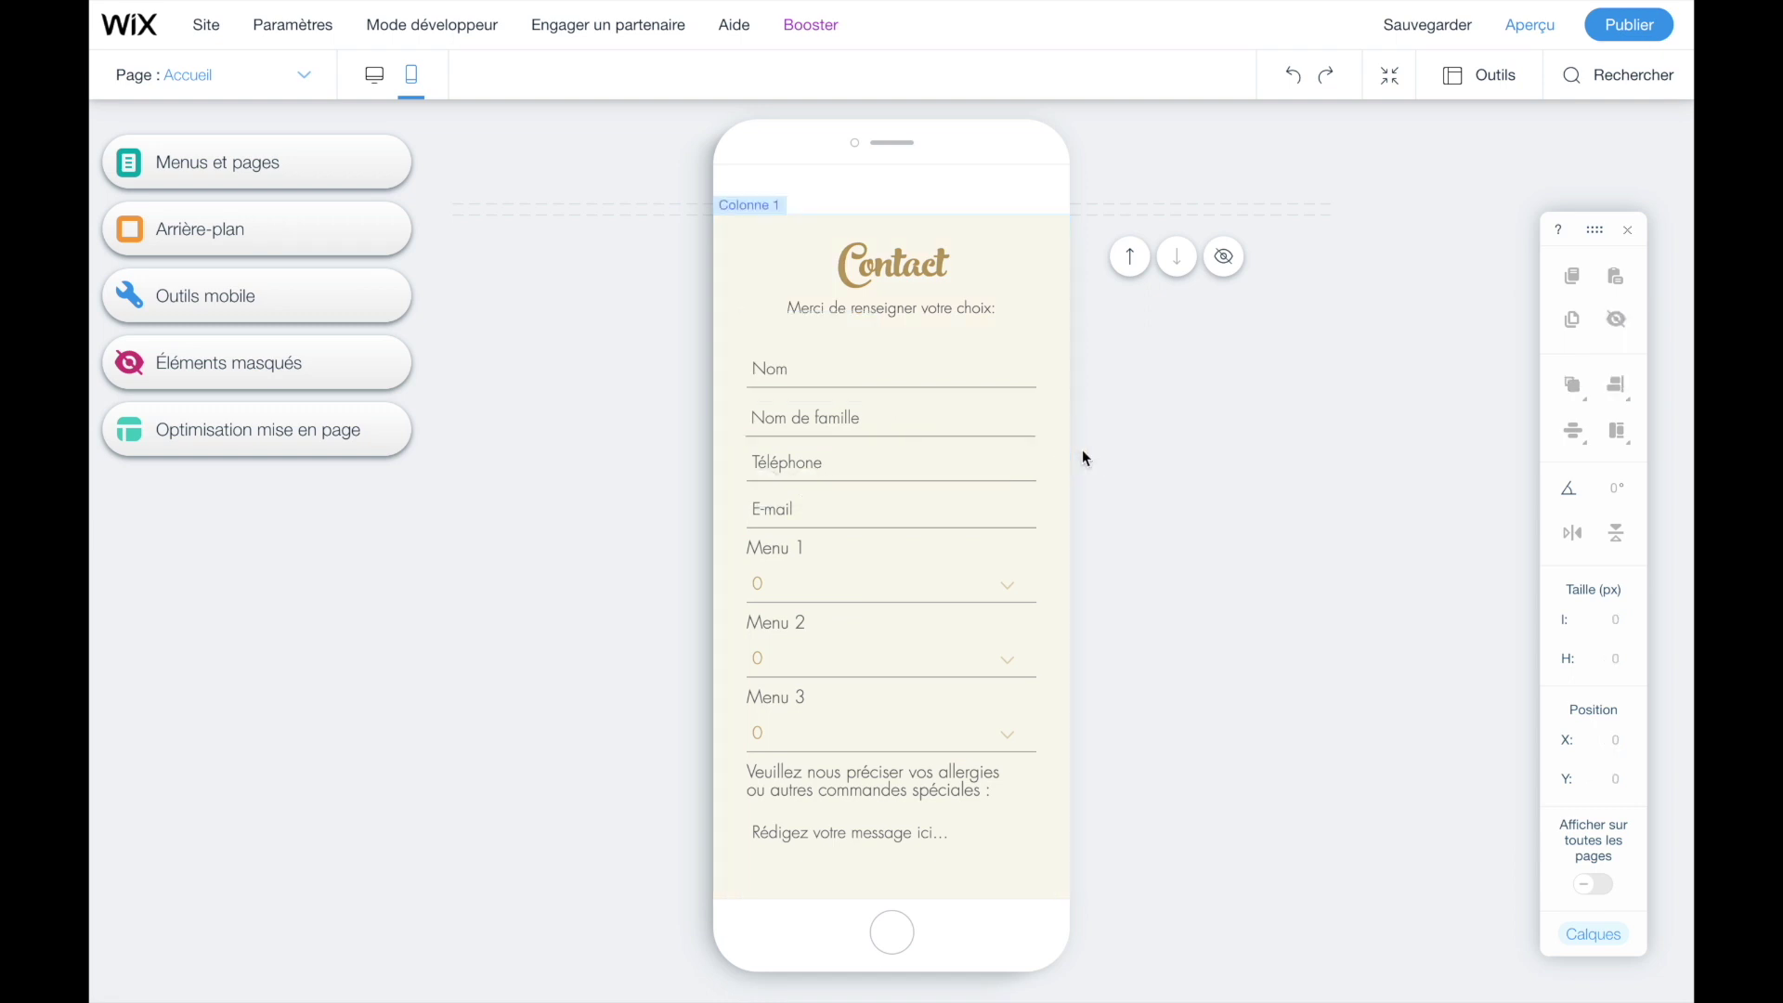
{"action": "scroll", "coordinate": [887, 715], "scroll_direction": "up", "scroll_amount": 2}
{"action": "scroll", "coordinate": [888, 715], "scroll_direction": "down", "scroll_amount": 5}
{"action": "scroll", "coordinate": [887, 715], "scroll_direction": "down", "scroll_amount": 8}
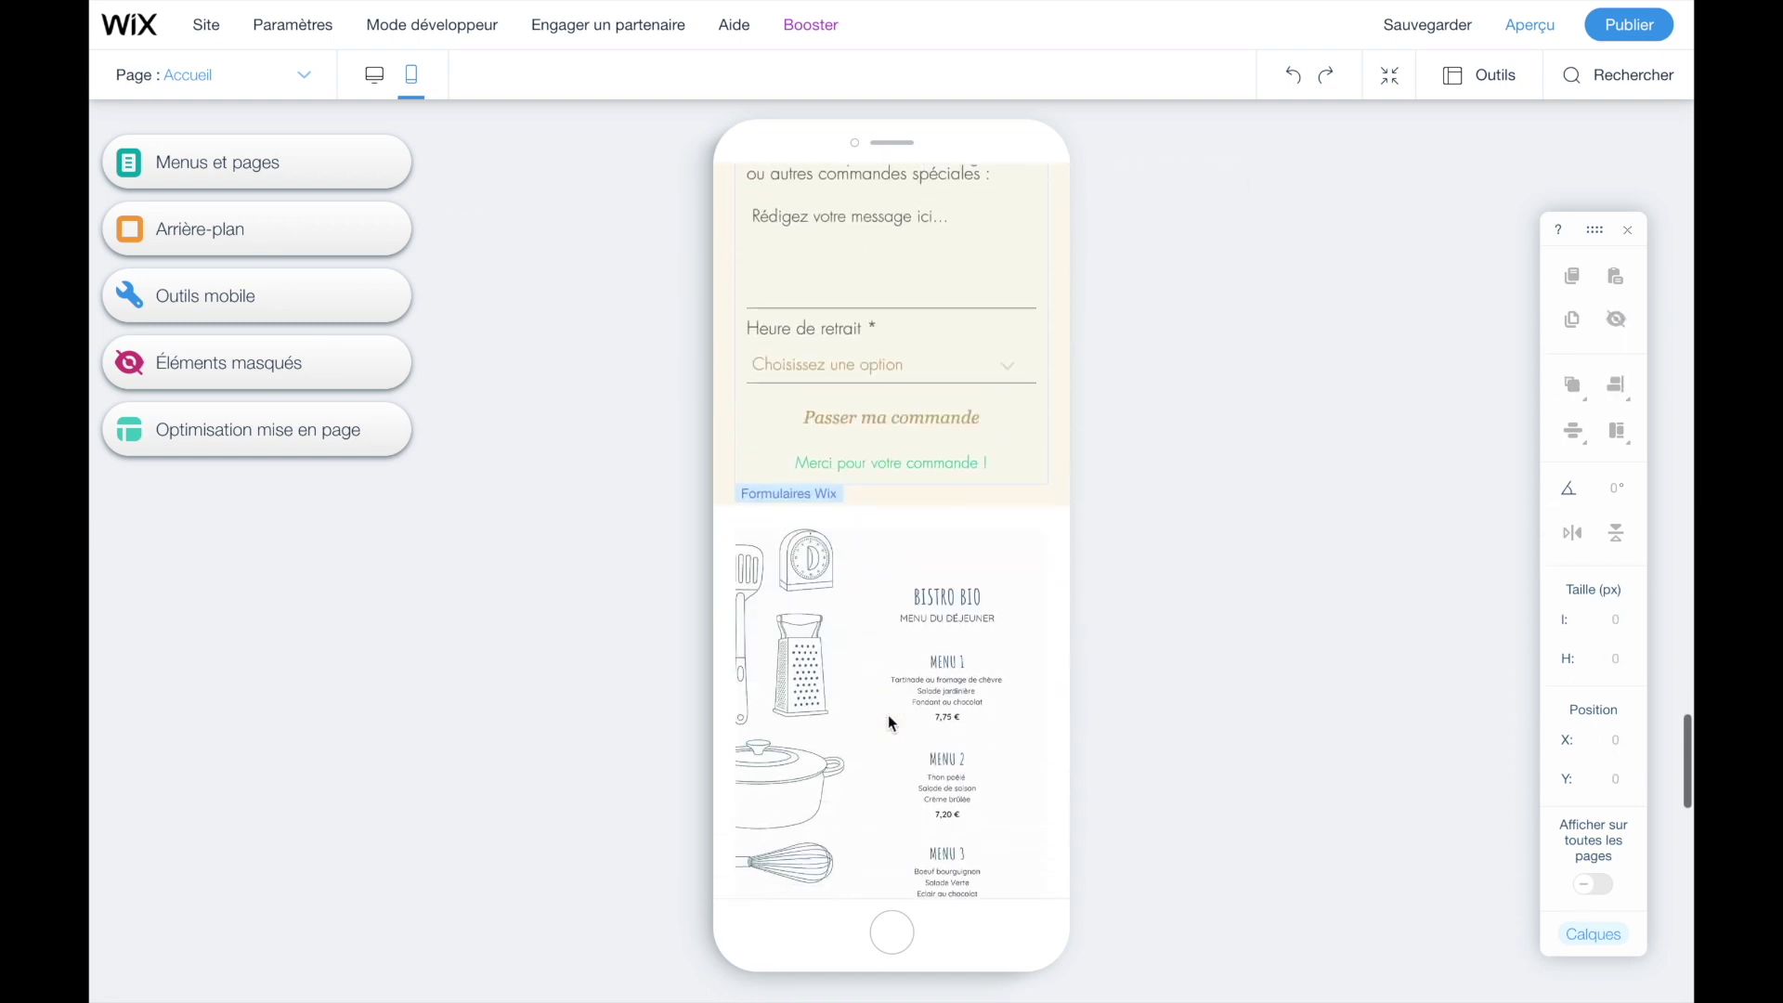
{"action": "scroll", "coordinate": [888, 715], "scroll_direction": "up", "scroll_amount": 4}
{"action": "scroll", "coordinate": [888, 714], "scroll_direction": "down", "scroll_amount": 2}
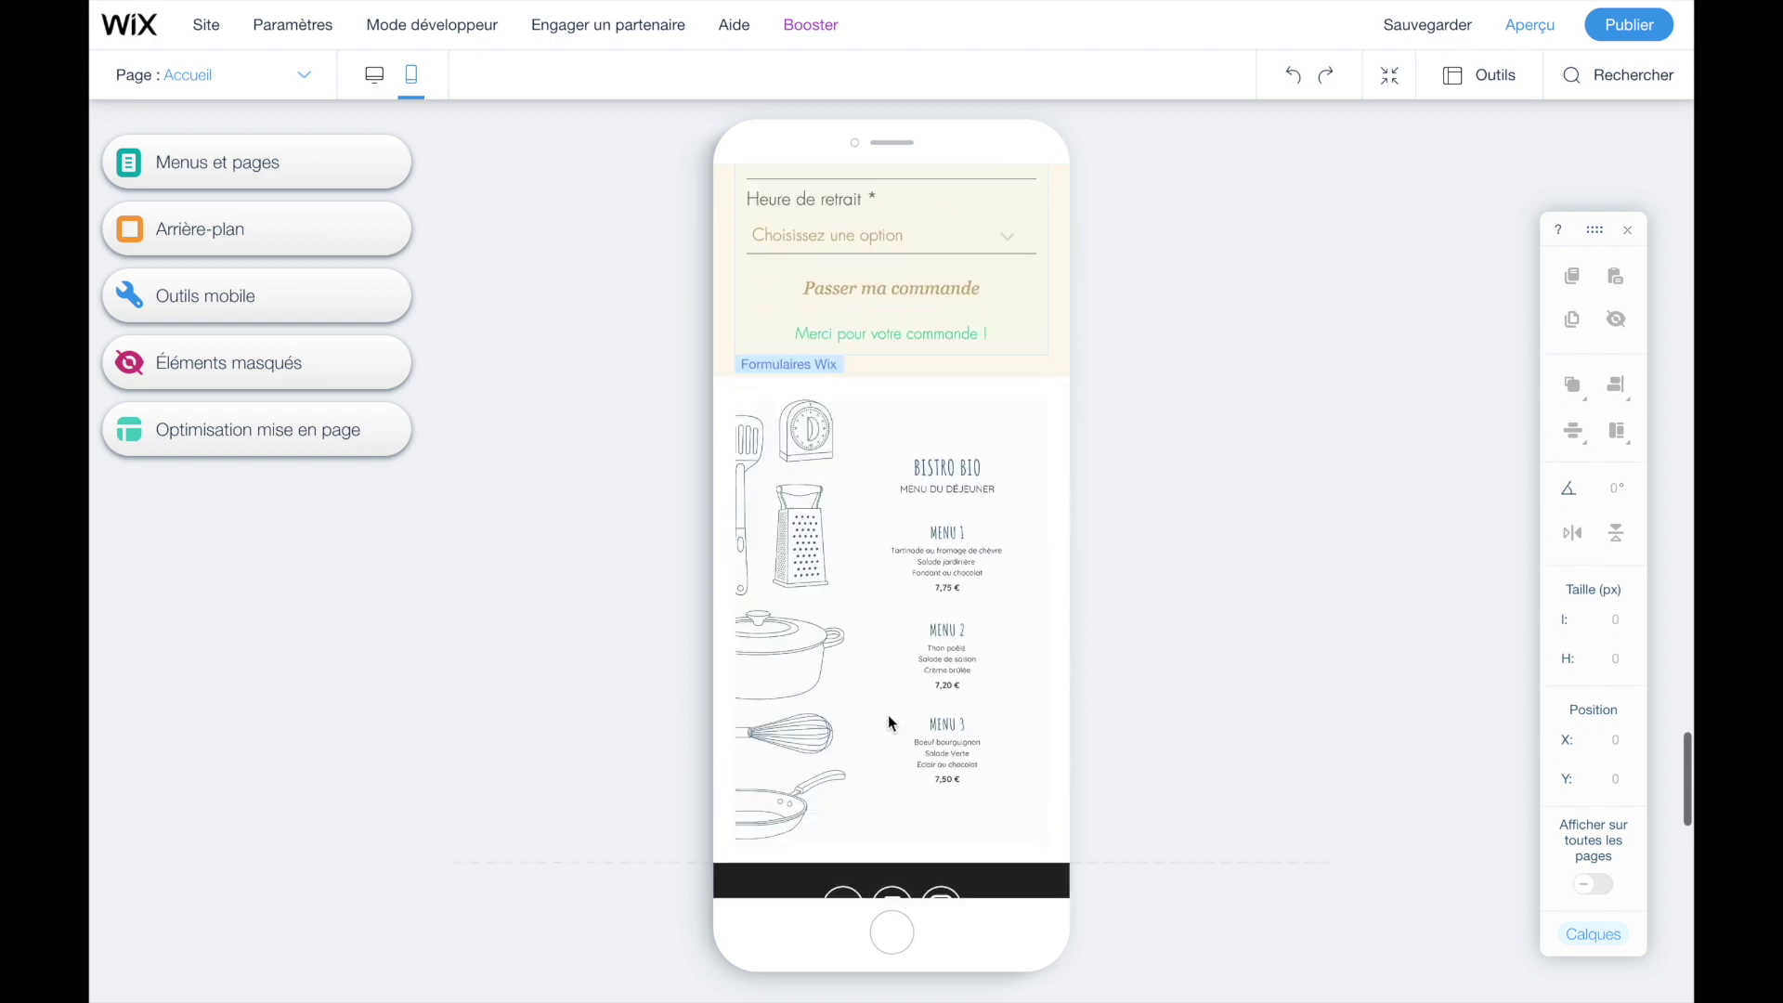
- Select the menu image stacked below the order form, sized 280 × 396 px
{"action": "left_click", "coordinate": [865, 499]}
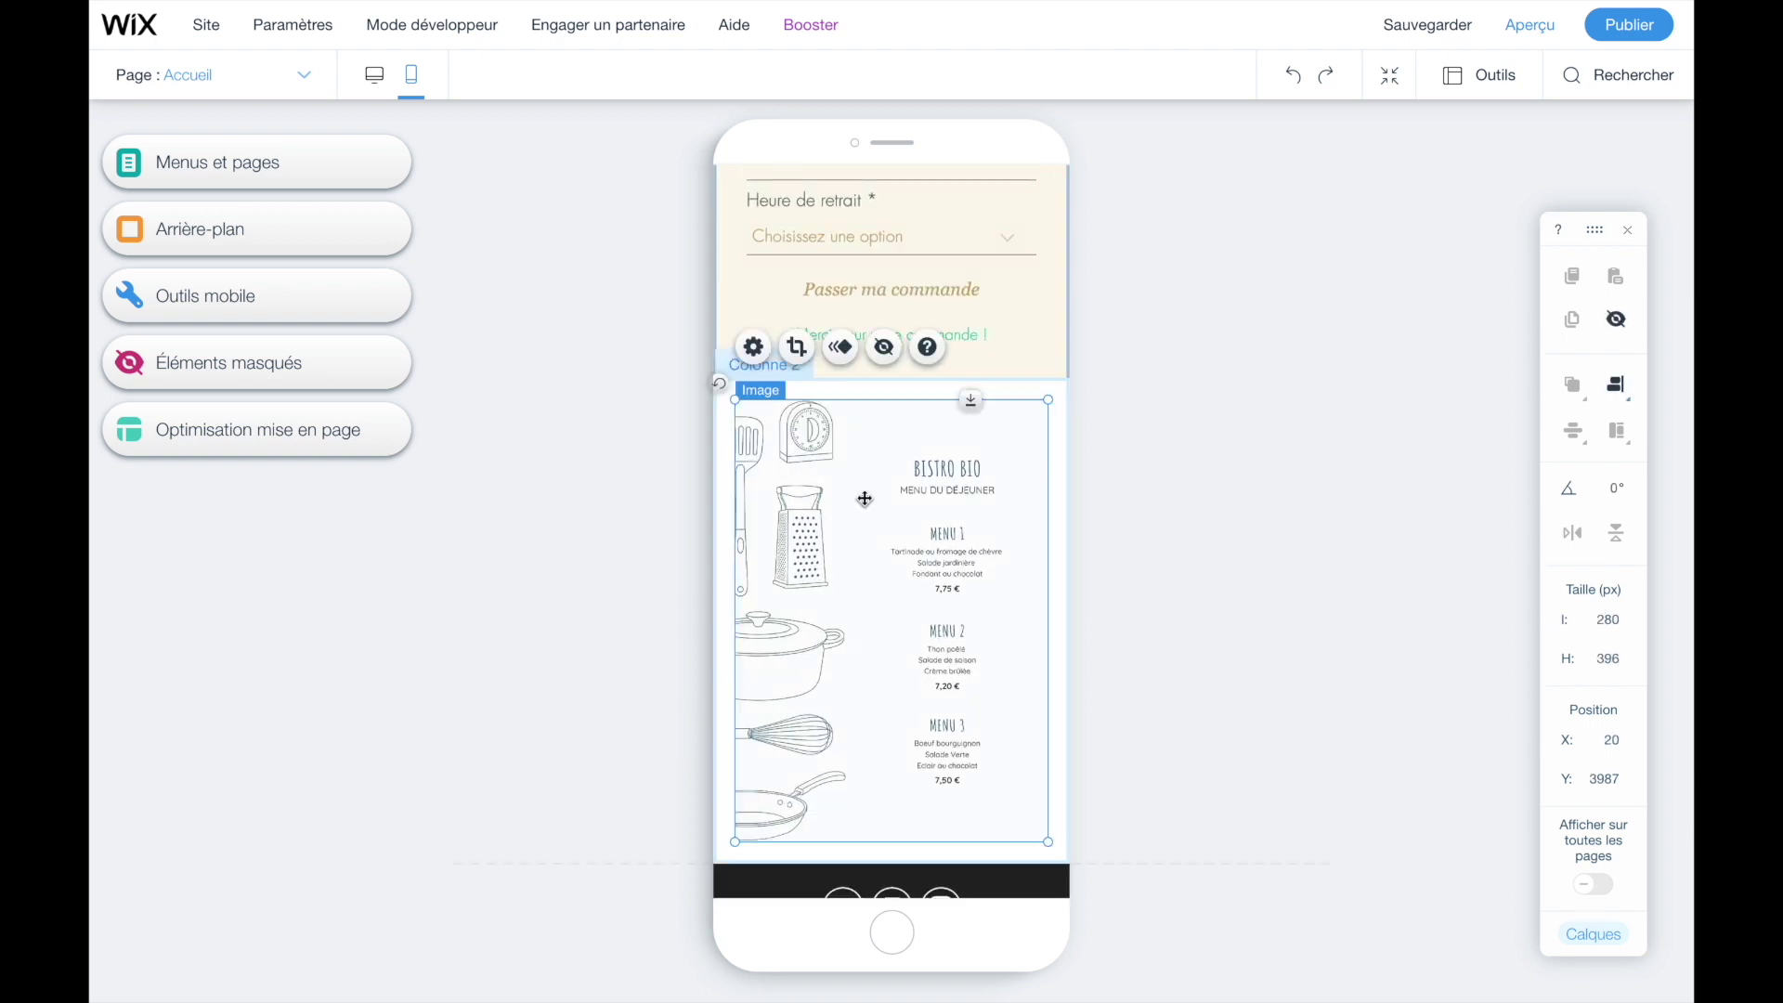
{"action": "scroll", "coordinate": [833, 688], "scroll_direction": "up", "scroll_amount": 8}
{"action": "scroll", "coordinate": [833, 689], "scroll_direction": "down", "scroll_amount": 2}
{"action": "scroll", "coordinate": [833, 688], "scroll_direction": "up", "scroll_amount": 1}
{"action": "scroll", "coordinate": [833, 689], "scroll_direction": "down", "scroll_amount": 2}
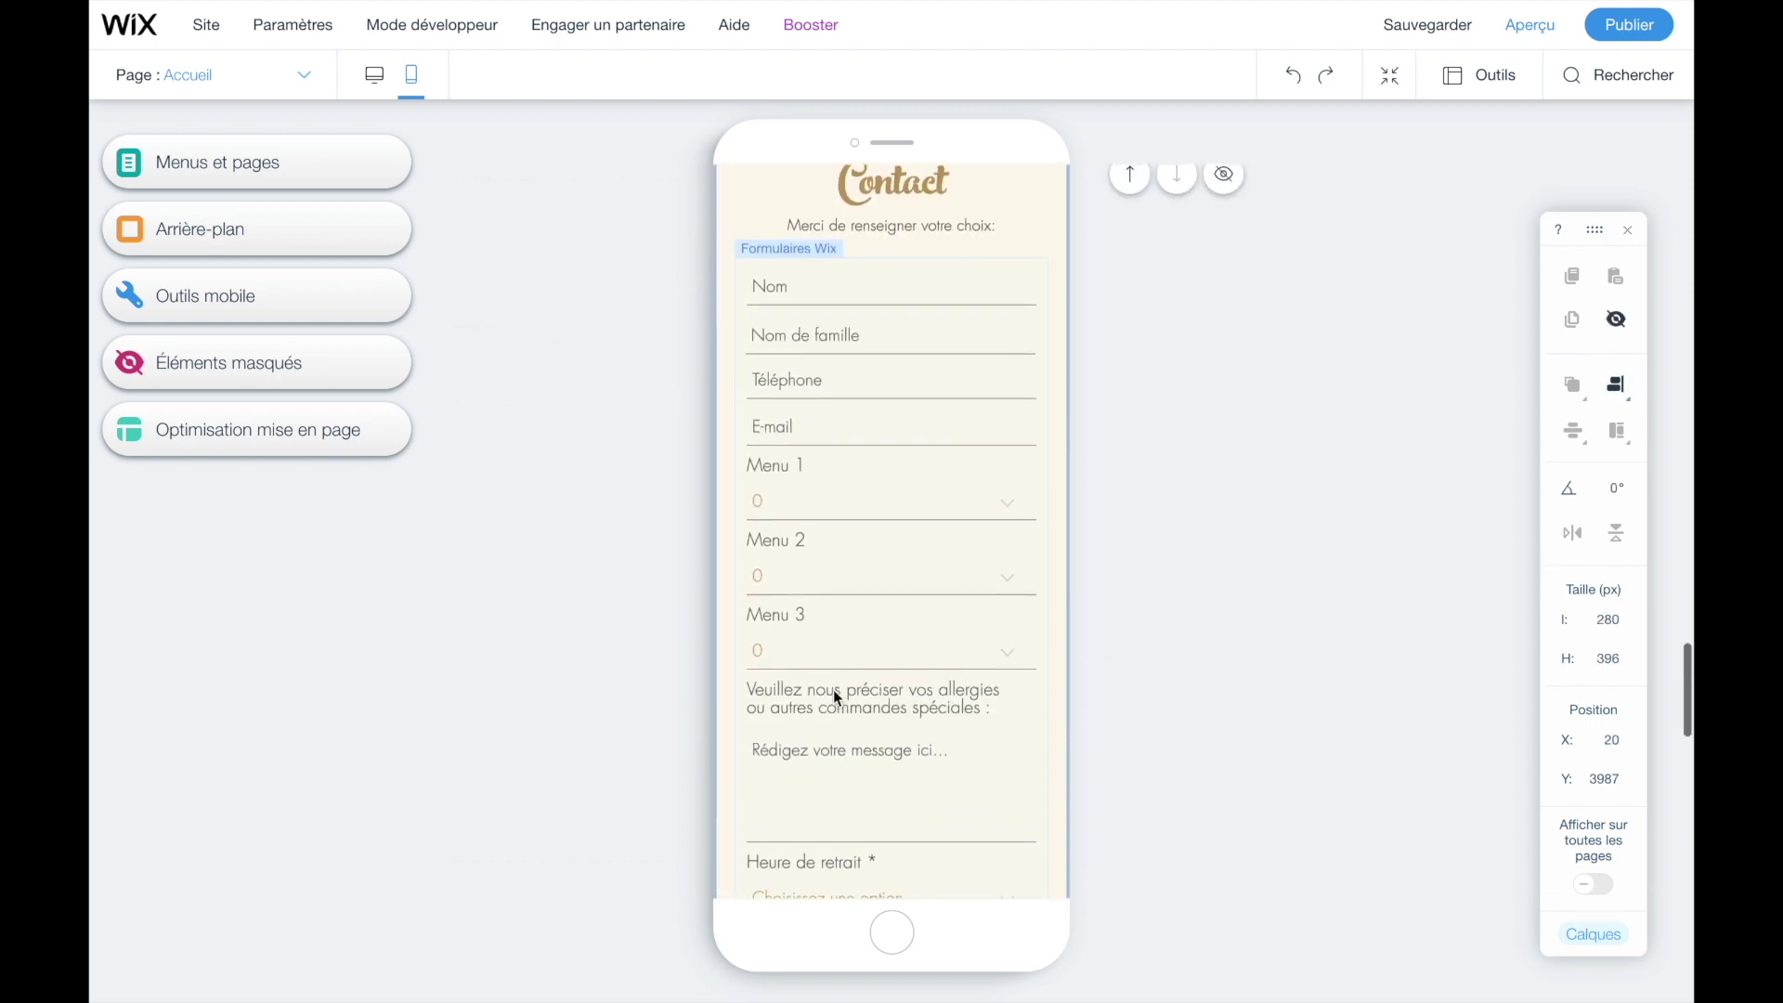
{"action": "scroll", "coordinate": [833, 689], "scroll_direction": "up", "scroll_amount": 4}
{"action": "mouse_move", "coordinate": [940, 539]}
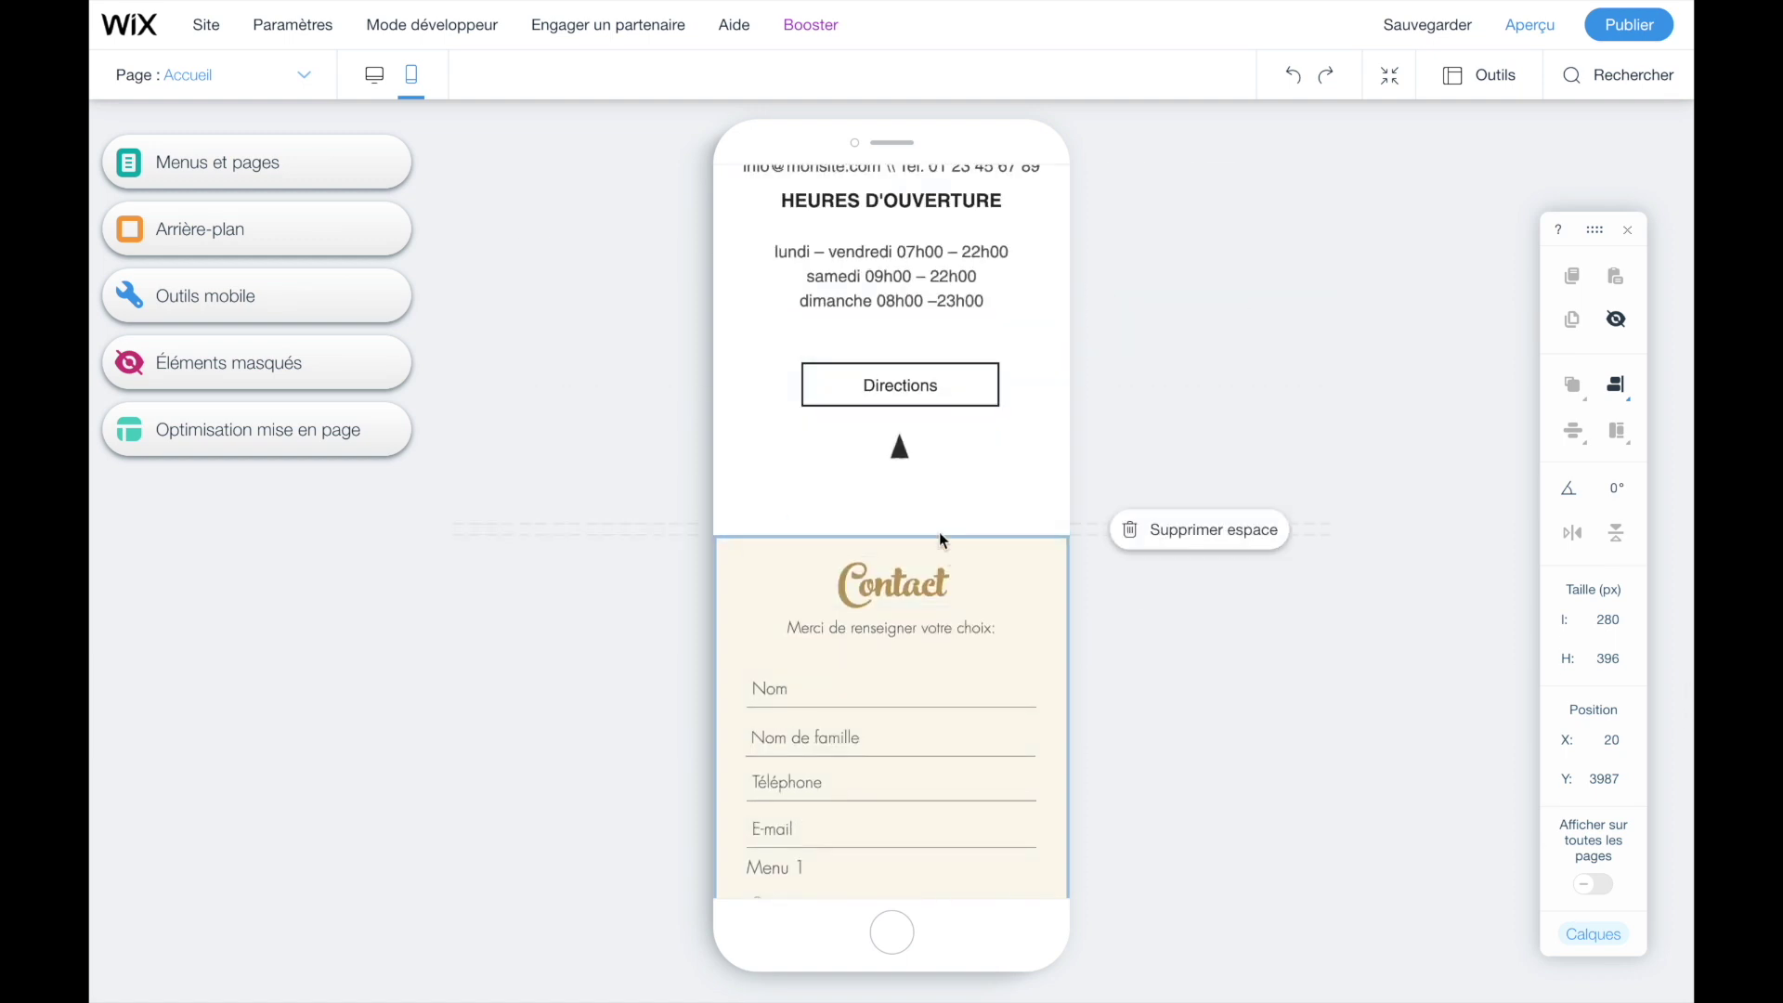
{"action": "scroll", "coordinate": [941, 540], "scroll_direction": "down", "scroll_amount": 3}
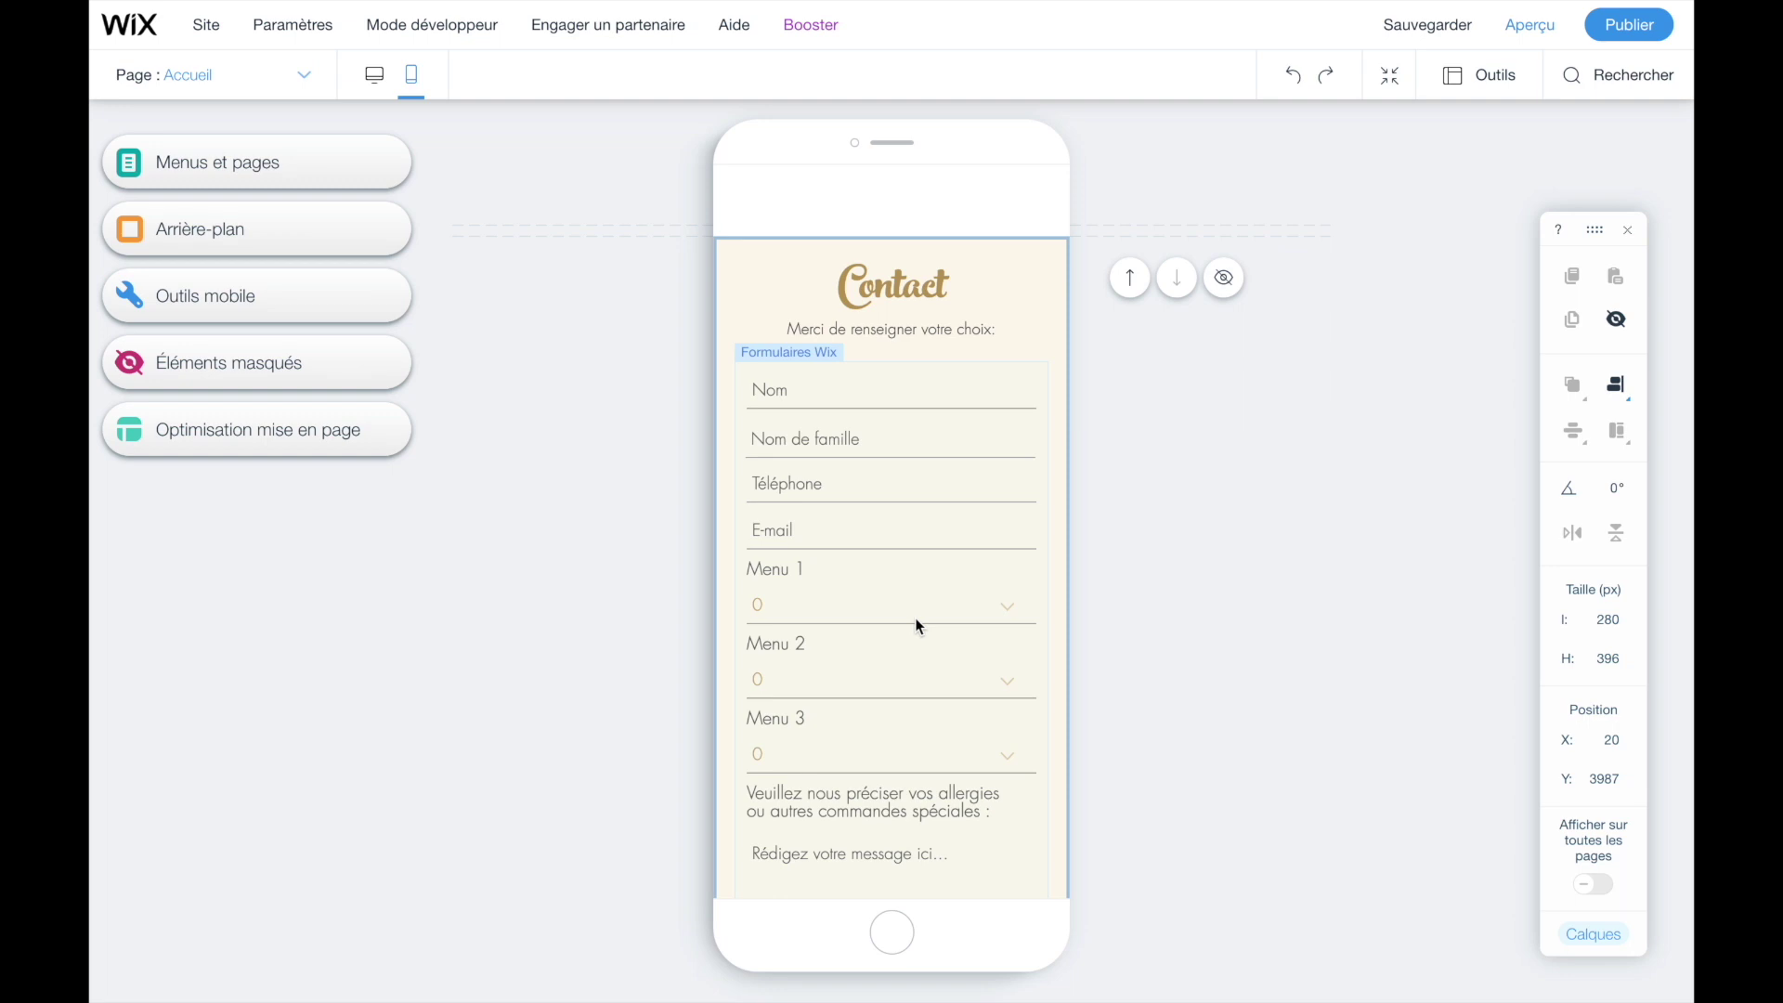
{"action": "scroll", "coordinate": [916, 617], "scroll_direction": "down", "scroll_amount": 7}
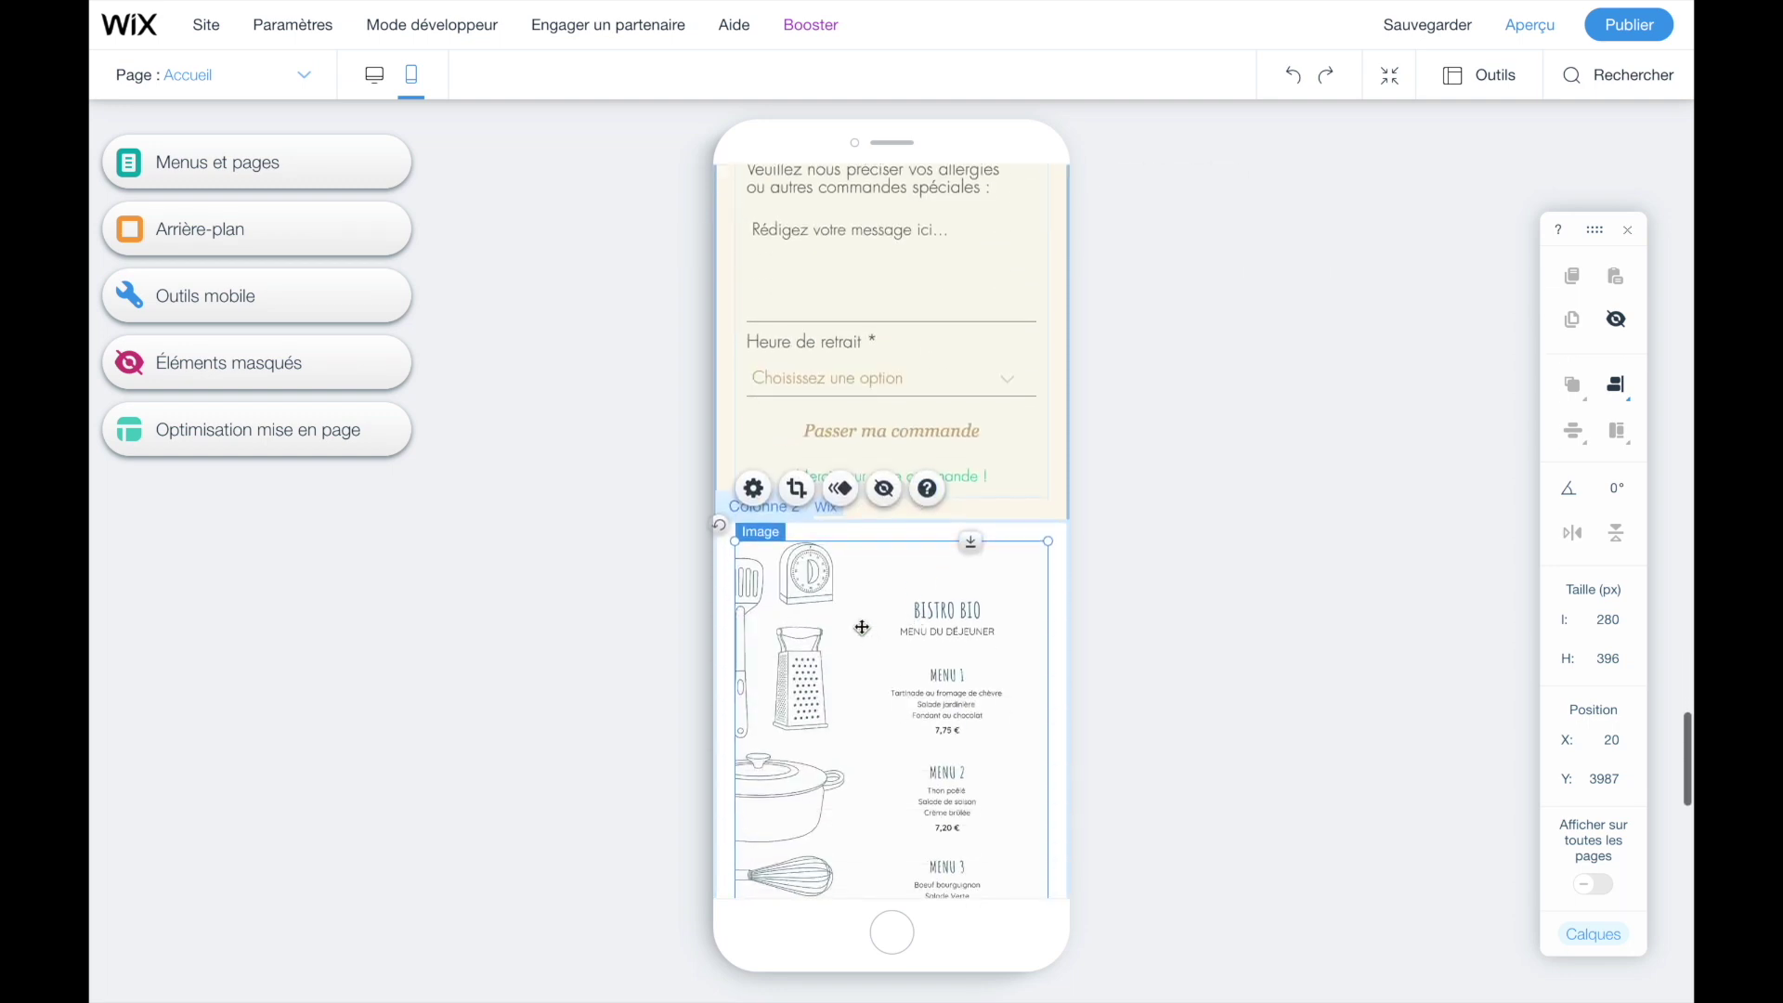
- Use Gérer colonnes to move column 2 with the menu image above the order form
{"action": "left_click", "coordinate": [731, 501]}
{"action": "left_click", "coordinate": [731, 501]}
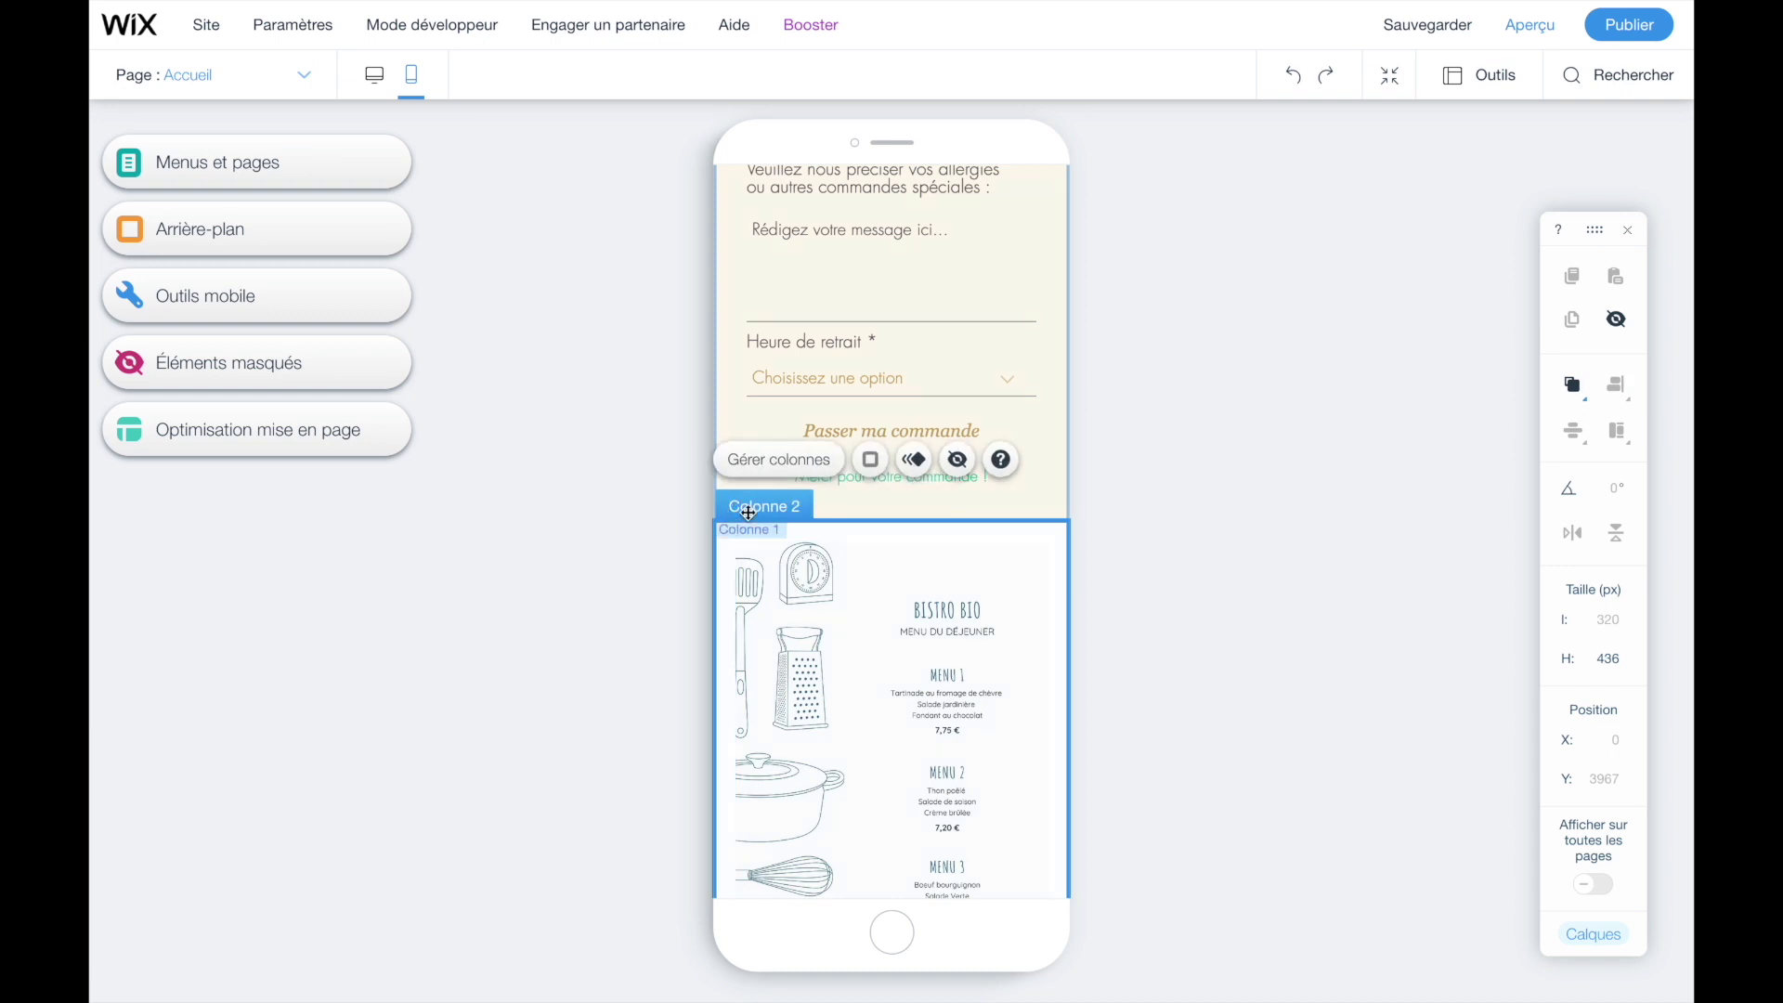
{"action": "left_click", "coordinate": [779, 464]}
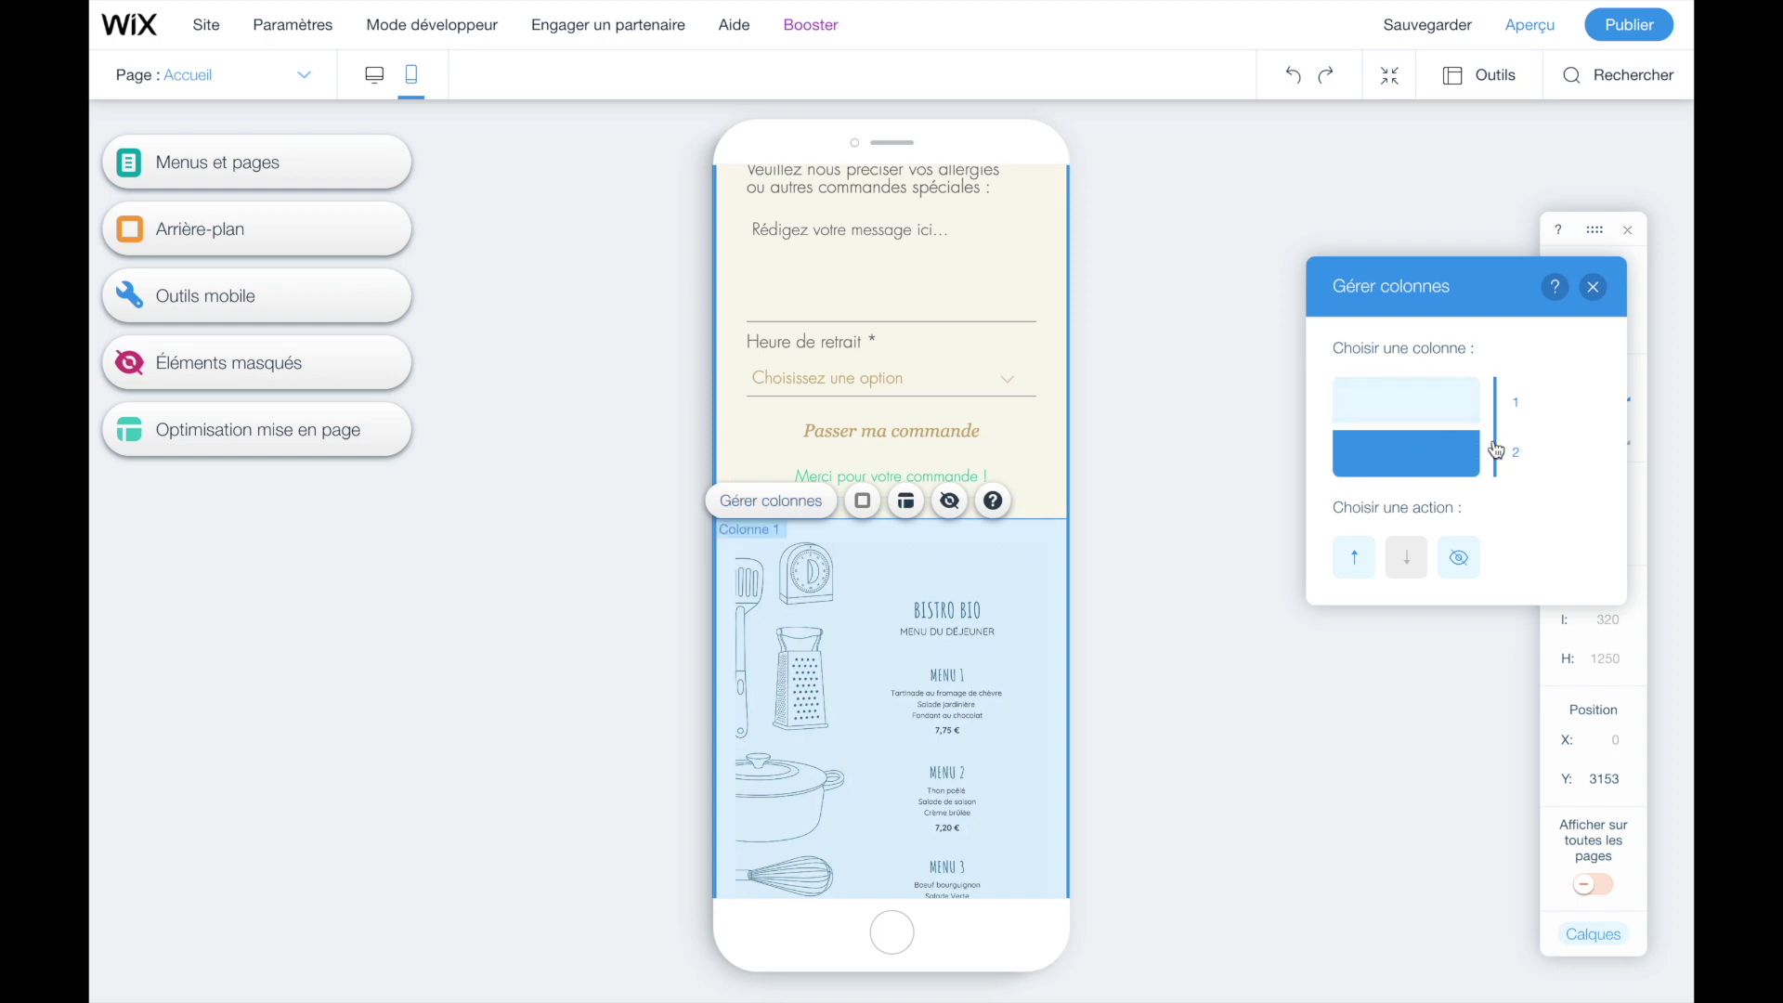
{"action": "left_click", "coordinate": [1359, 563]}
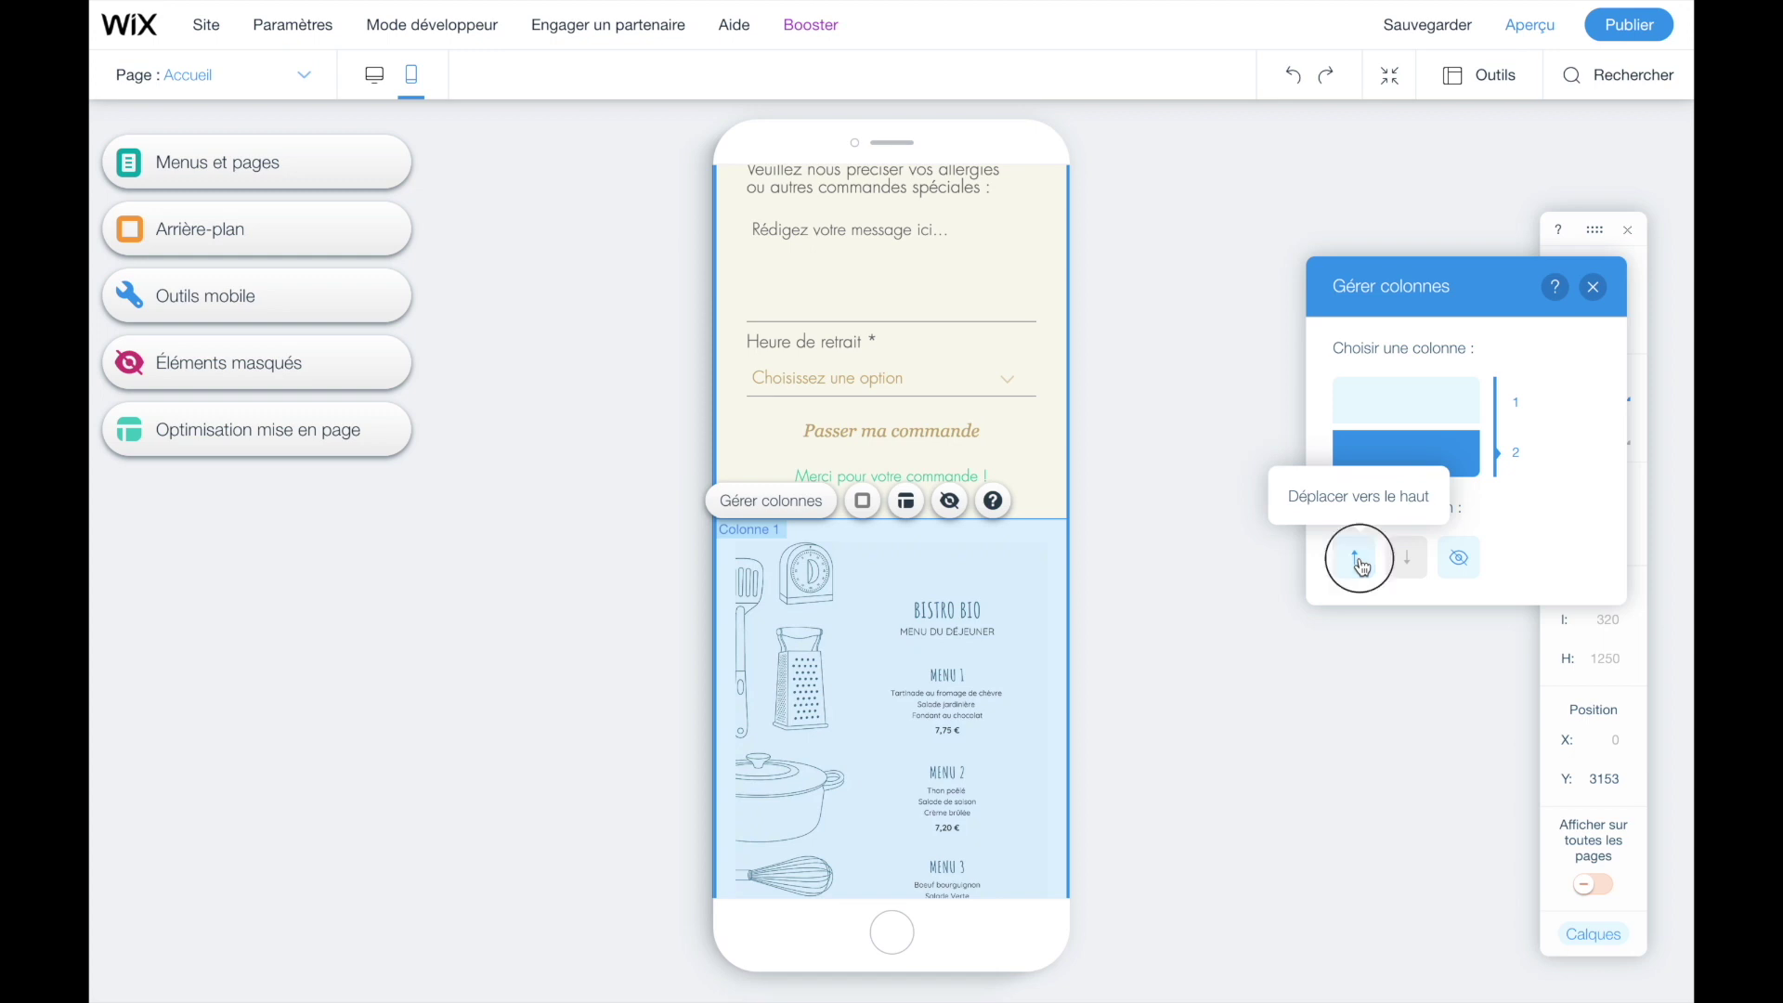
{"action": "scroll", "coordinate": [925, 565], "scroll_direction": "up", "scroll_amount": 8}
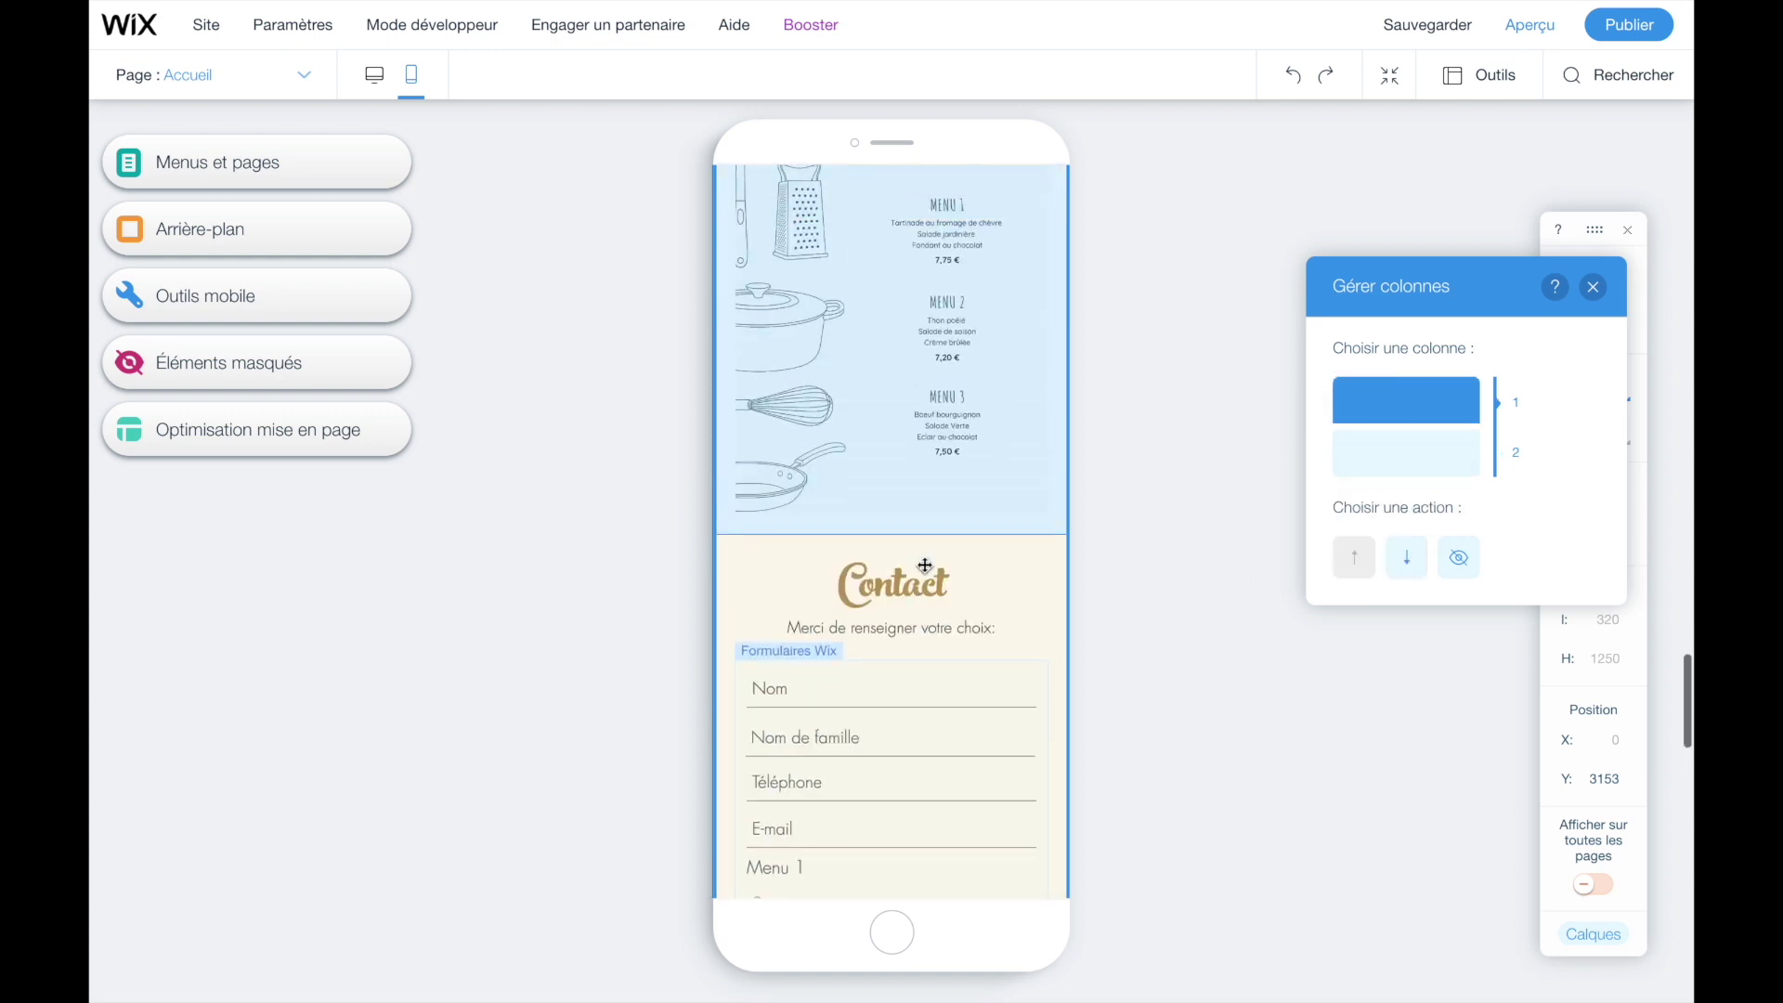
{"action": "scroll", "coordinate": [926, 565], "scroll_direction": "down", "scroll_amount": 3}
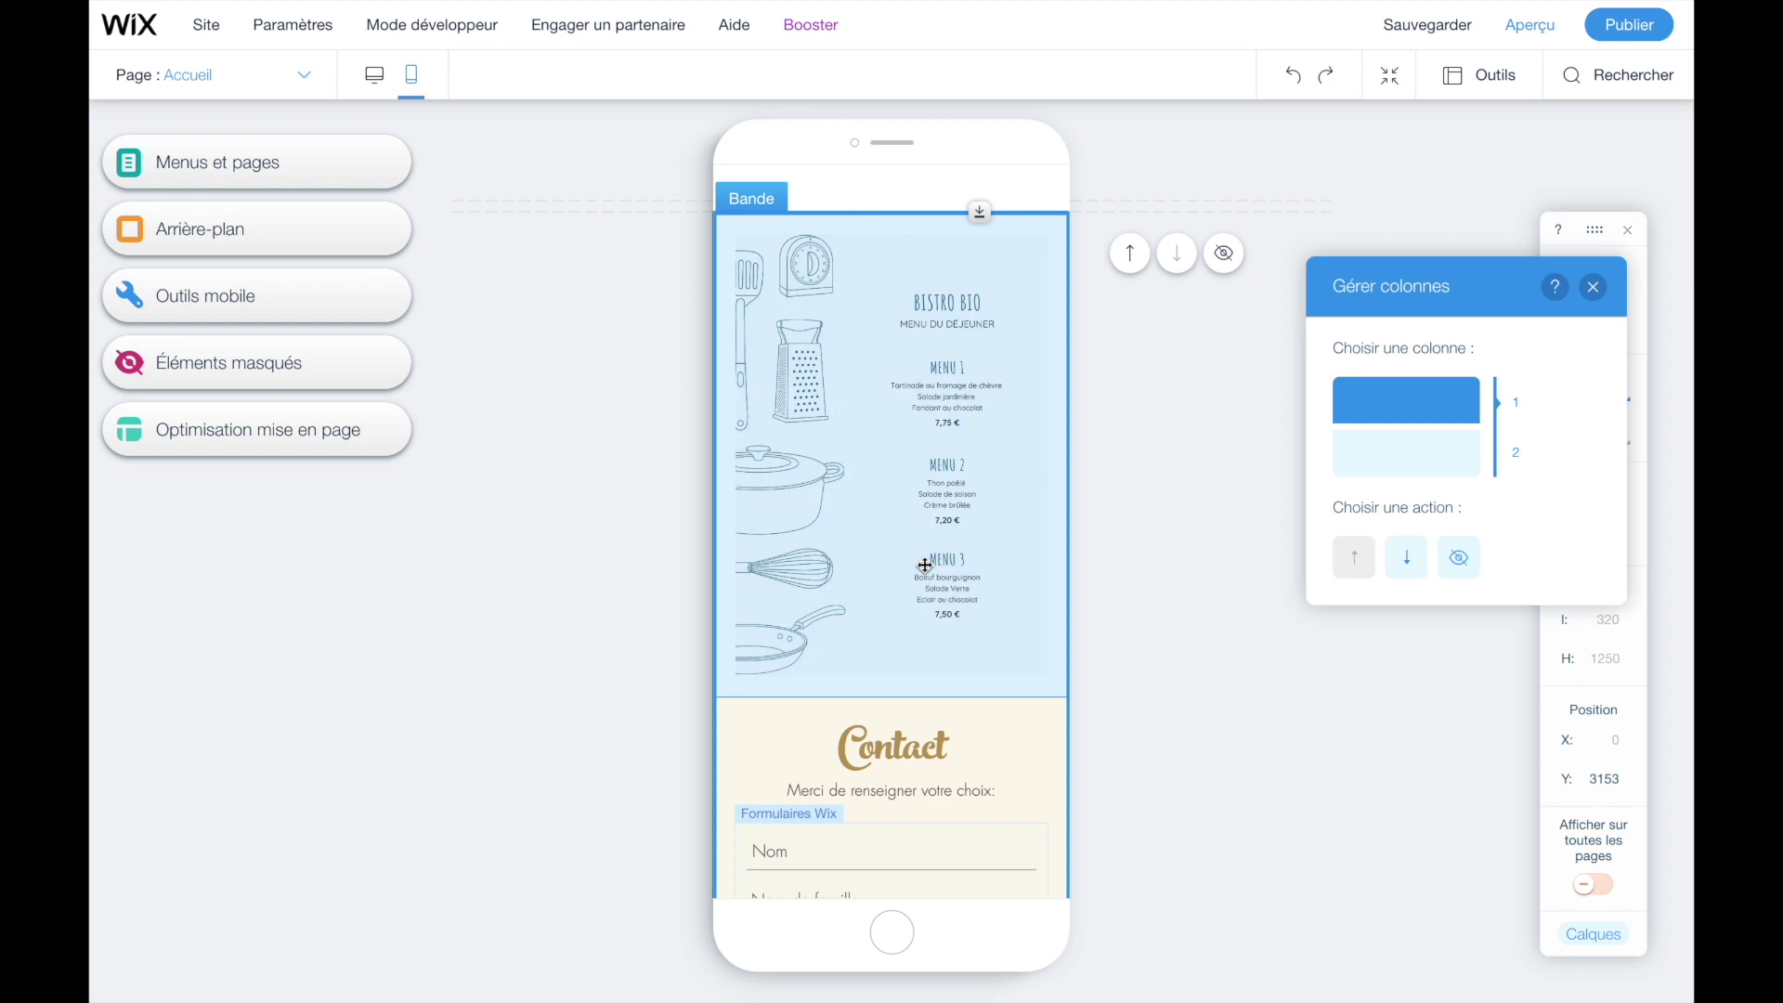
{"action": "scroll", "coordinate": [925, 564], "scroll_direction": "down", "scroll_amount": 10}
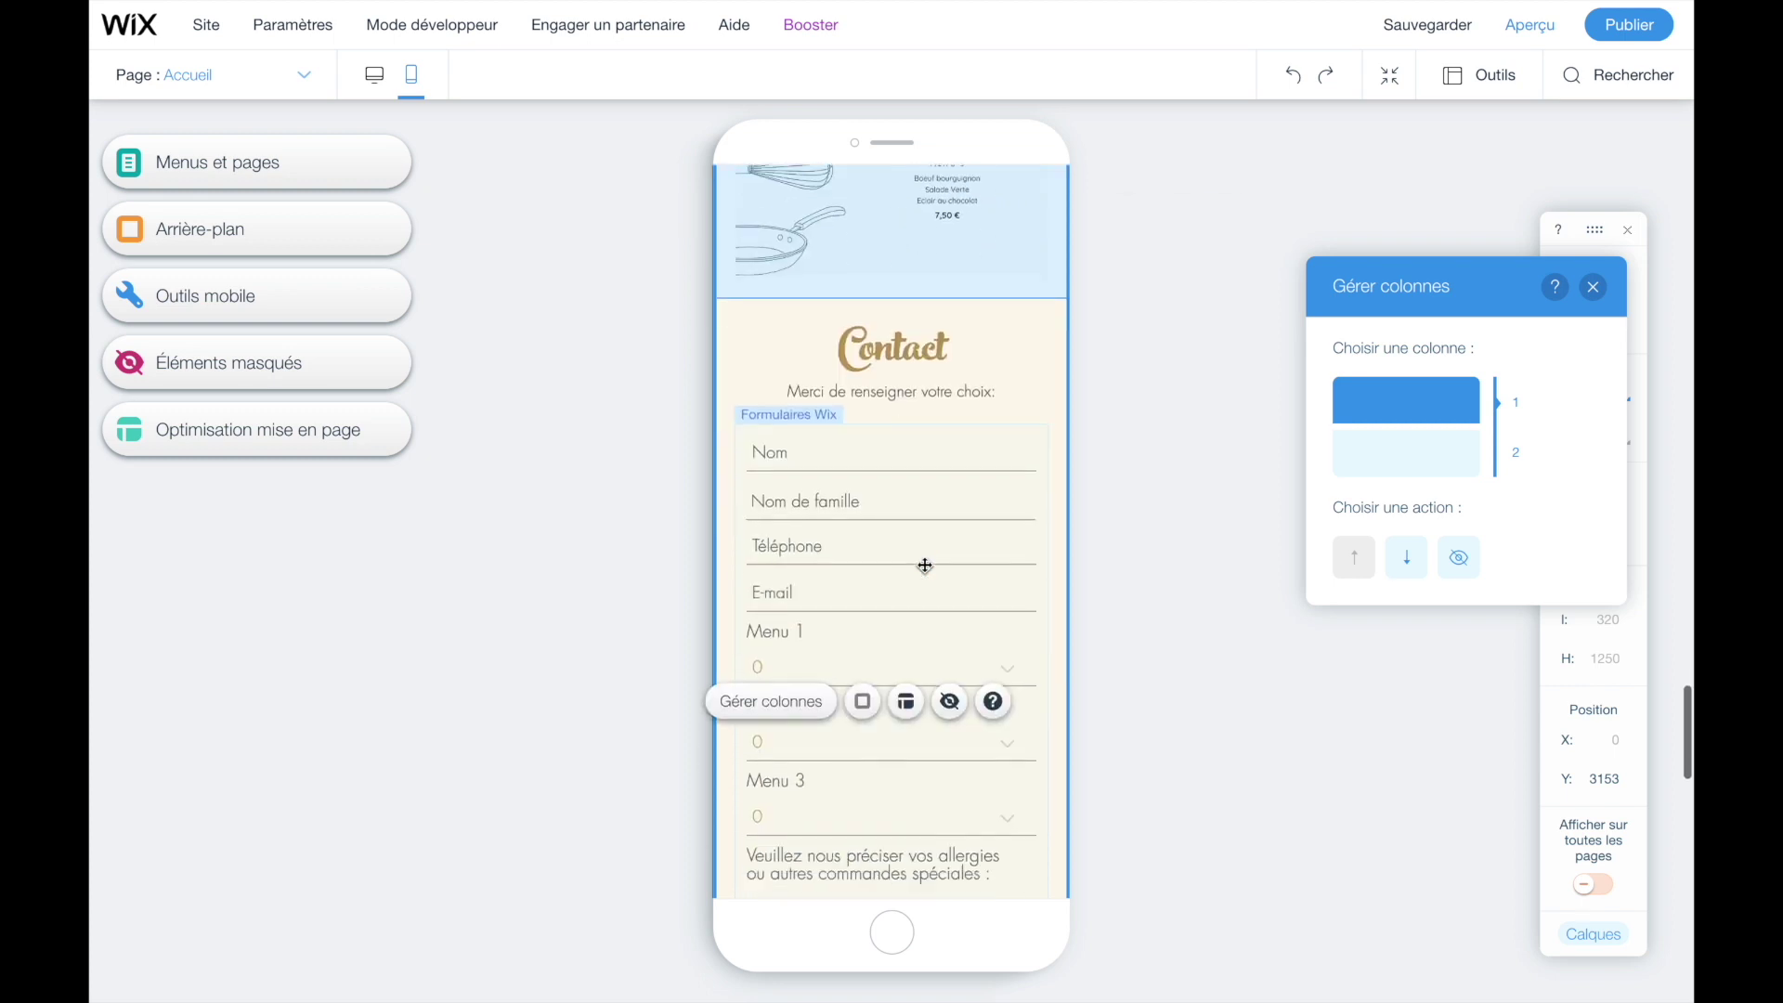
{"action": "scroll", "coordinate": [924, 565], "scroll_direction": "up", "scroll_amount": 5}
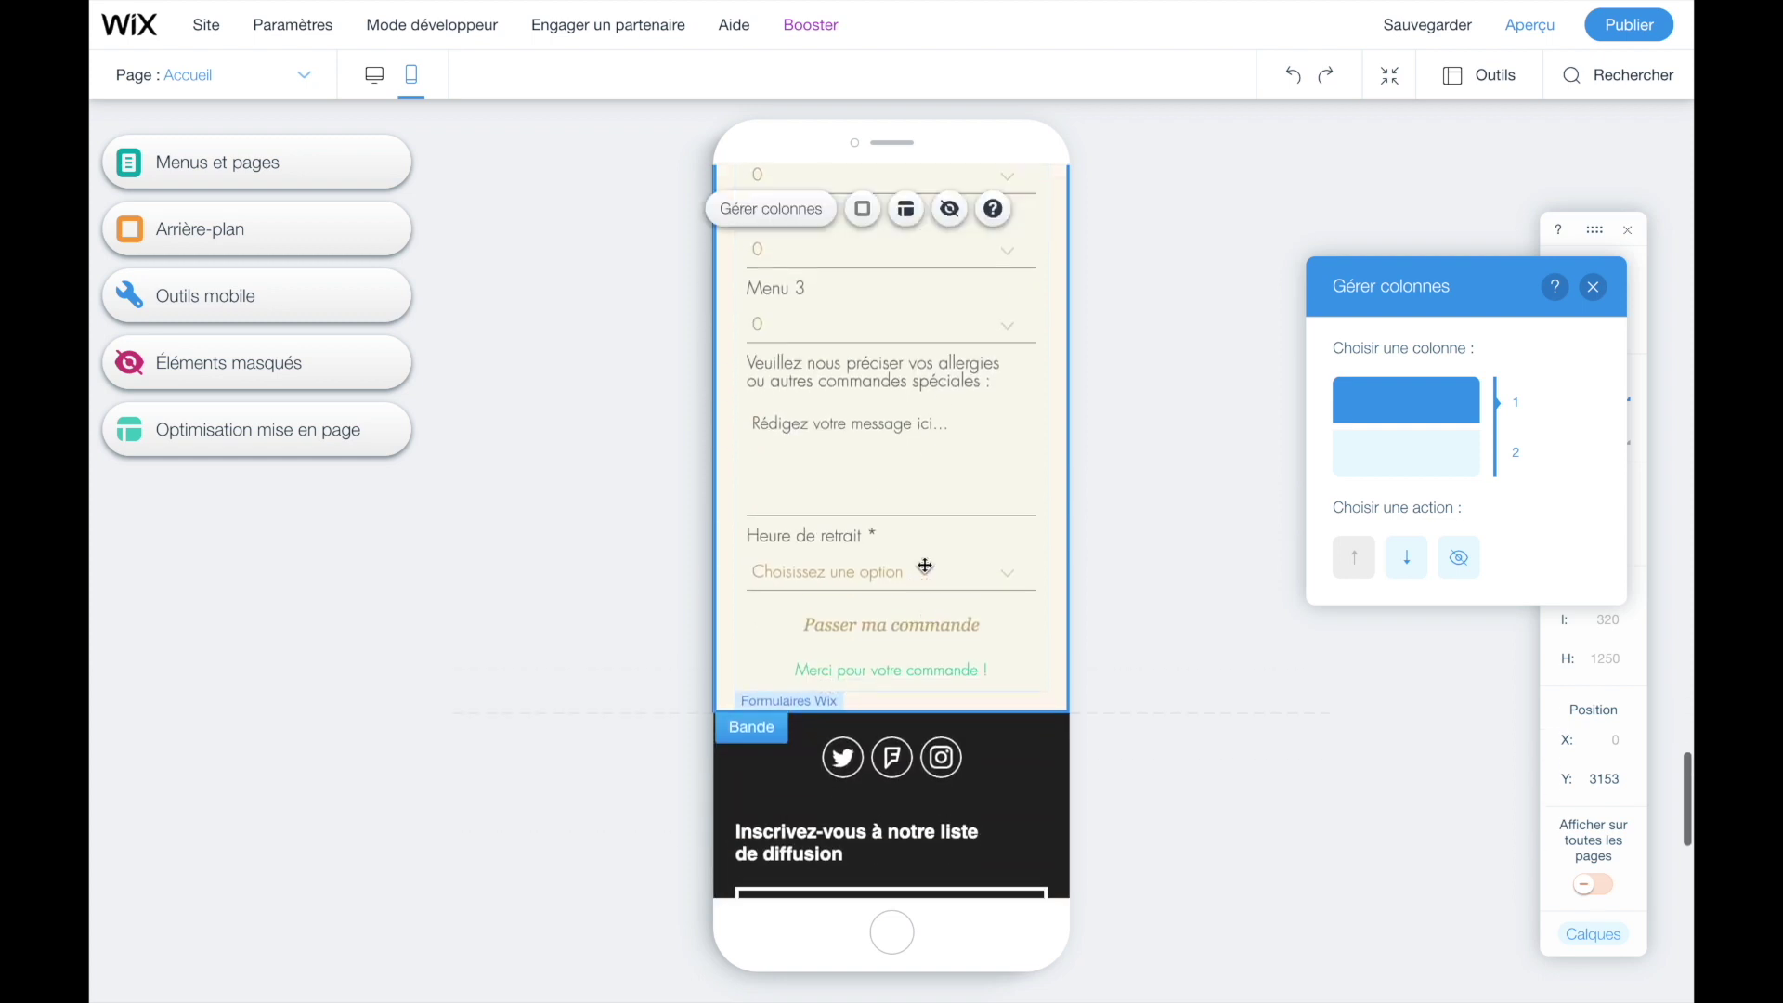
- Preview the site and scroll through the mobile layout
{"action": "left_click", "coordinate": [1522, 29]}
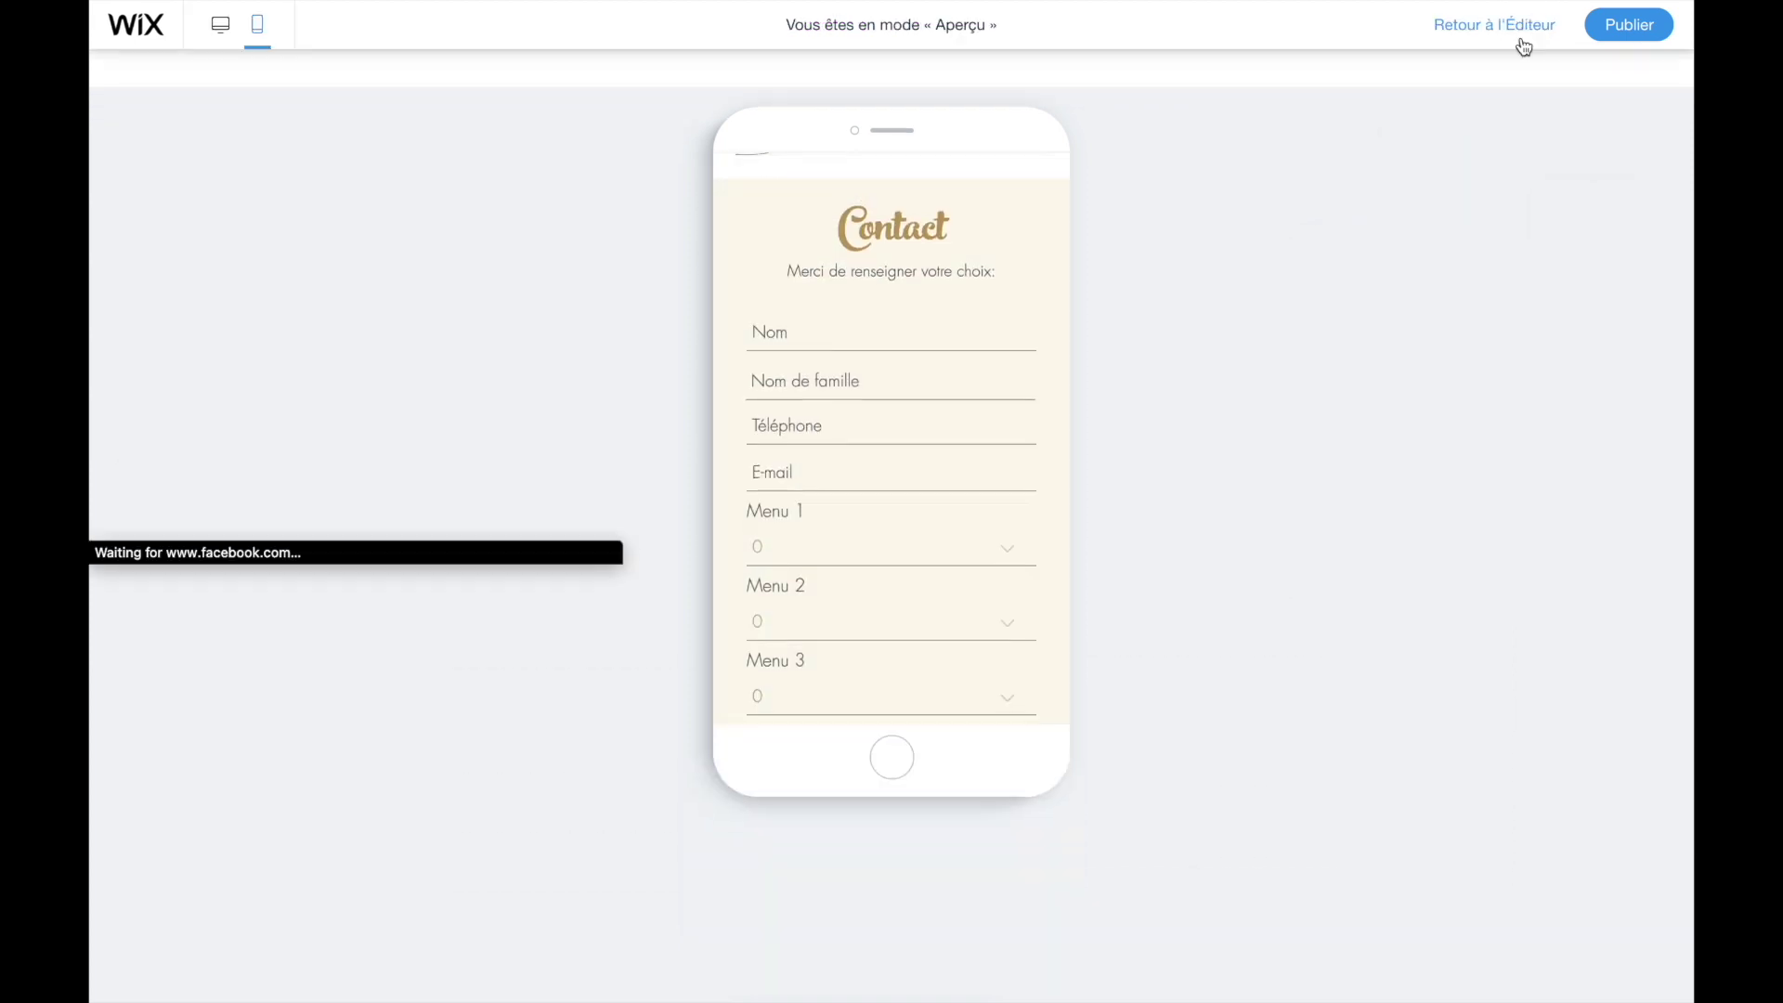
{"action": "scroll", "coordinate": [825, 357], "scroll_direction": "down", "scroll_amount": 10}
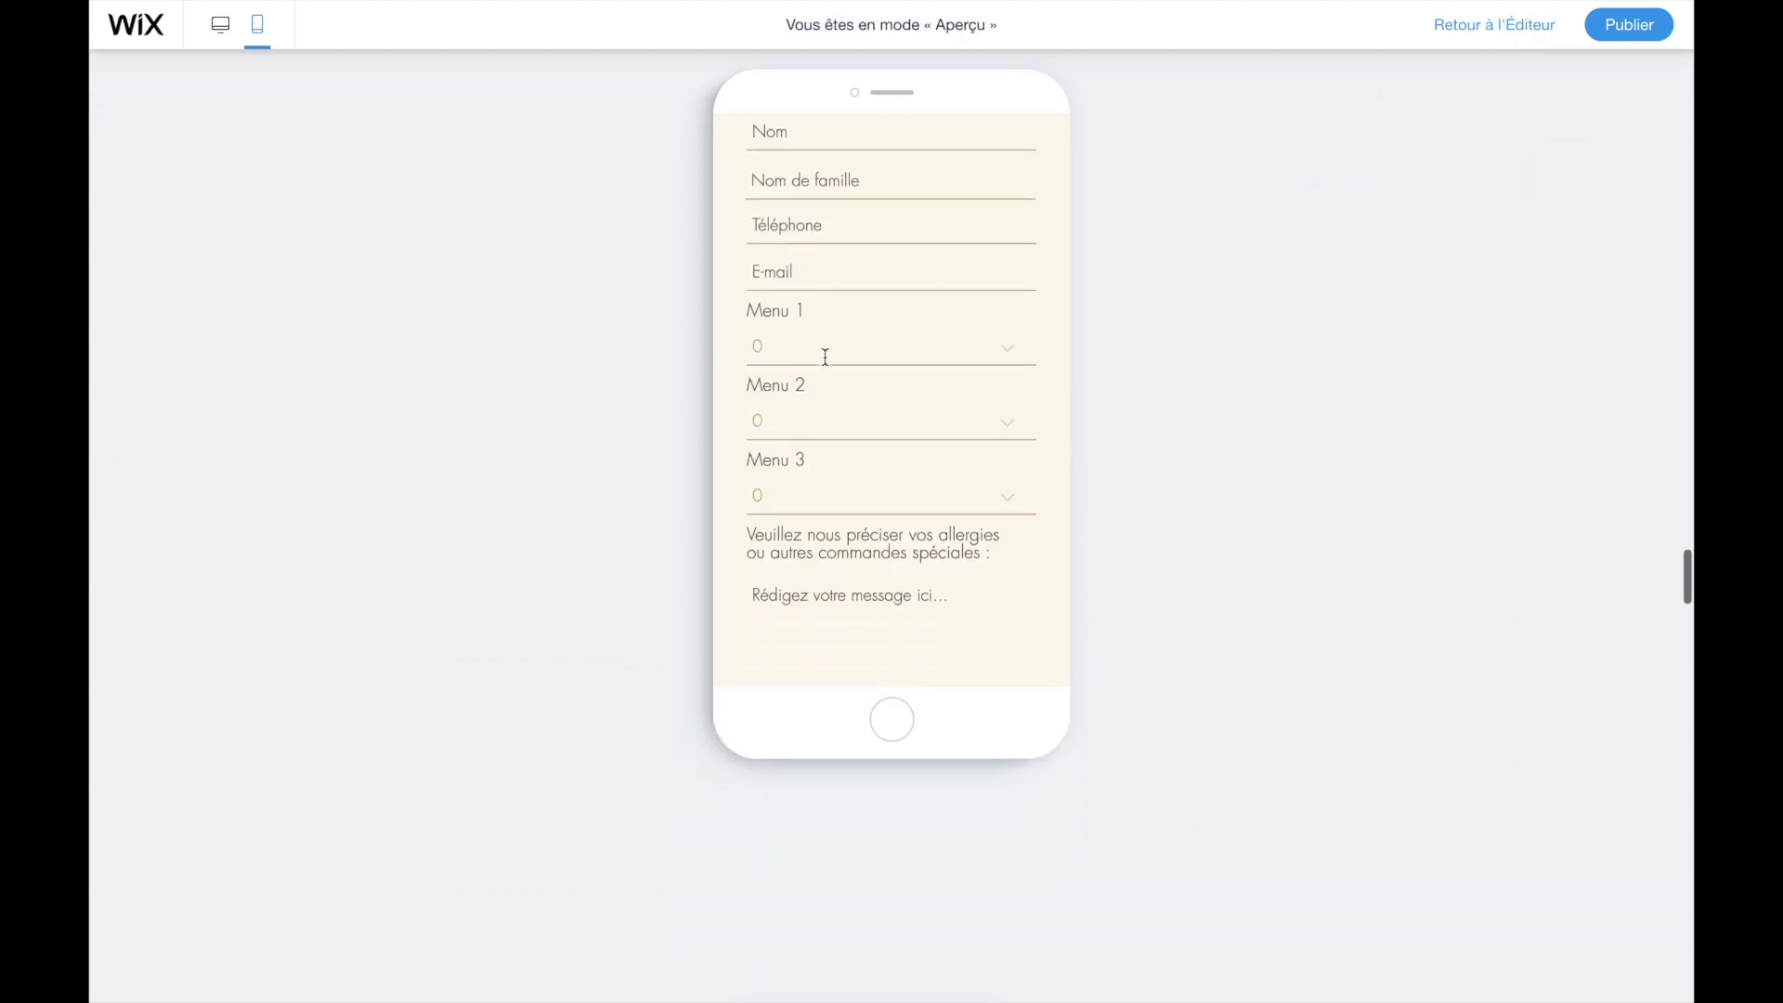
{"action": "scroll", "coordinate": [825, 356], "scroll_direction": "up", "scroll_amount": 4}
{"action": "scroll", "coordinate": [826, 357], "scroll_direction": "down", "scroll_amount": 3}
{"action": "scroll", "coordinate": [825, 357], "scroll_direction": "down", "scroll_amount": 5}
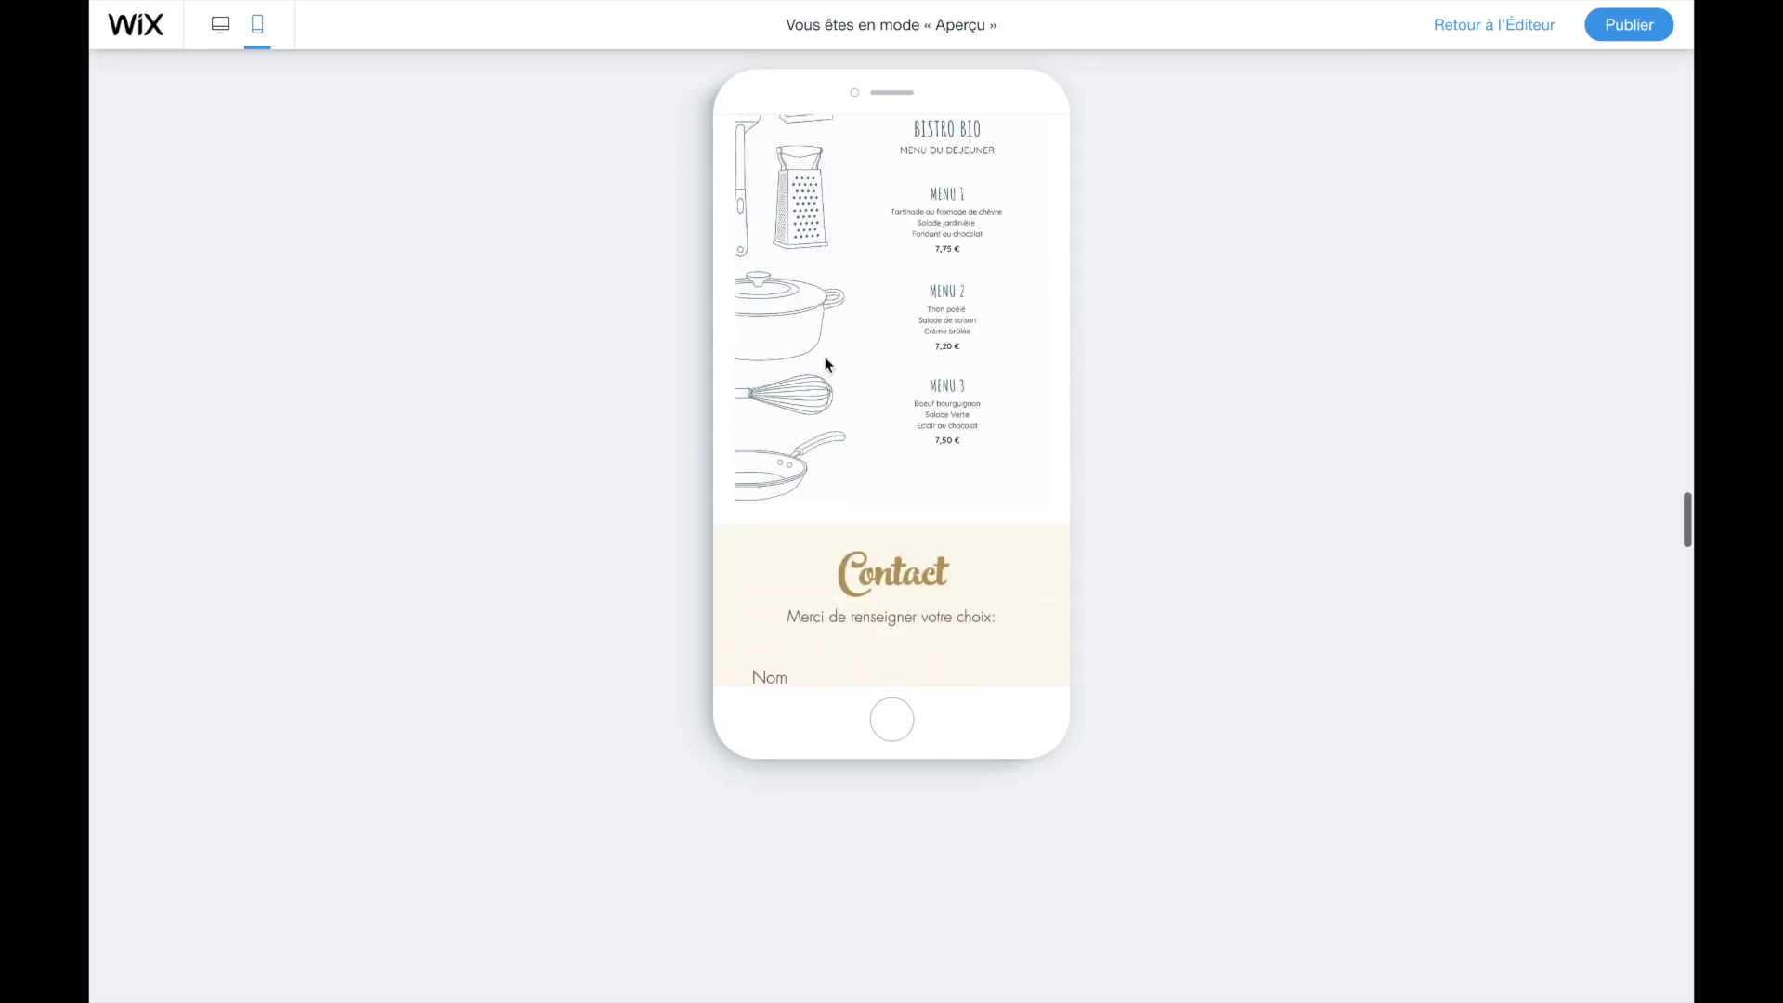
{"action": "scroll", "coordinate": [825, 356], "scroll_direction": "up", "scroll_amount": 2}
{"action": "scroll", "coordinate": [826, 360], "scroll_direction": "down", "scroll_amount": 5}
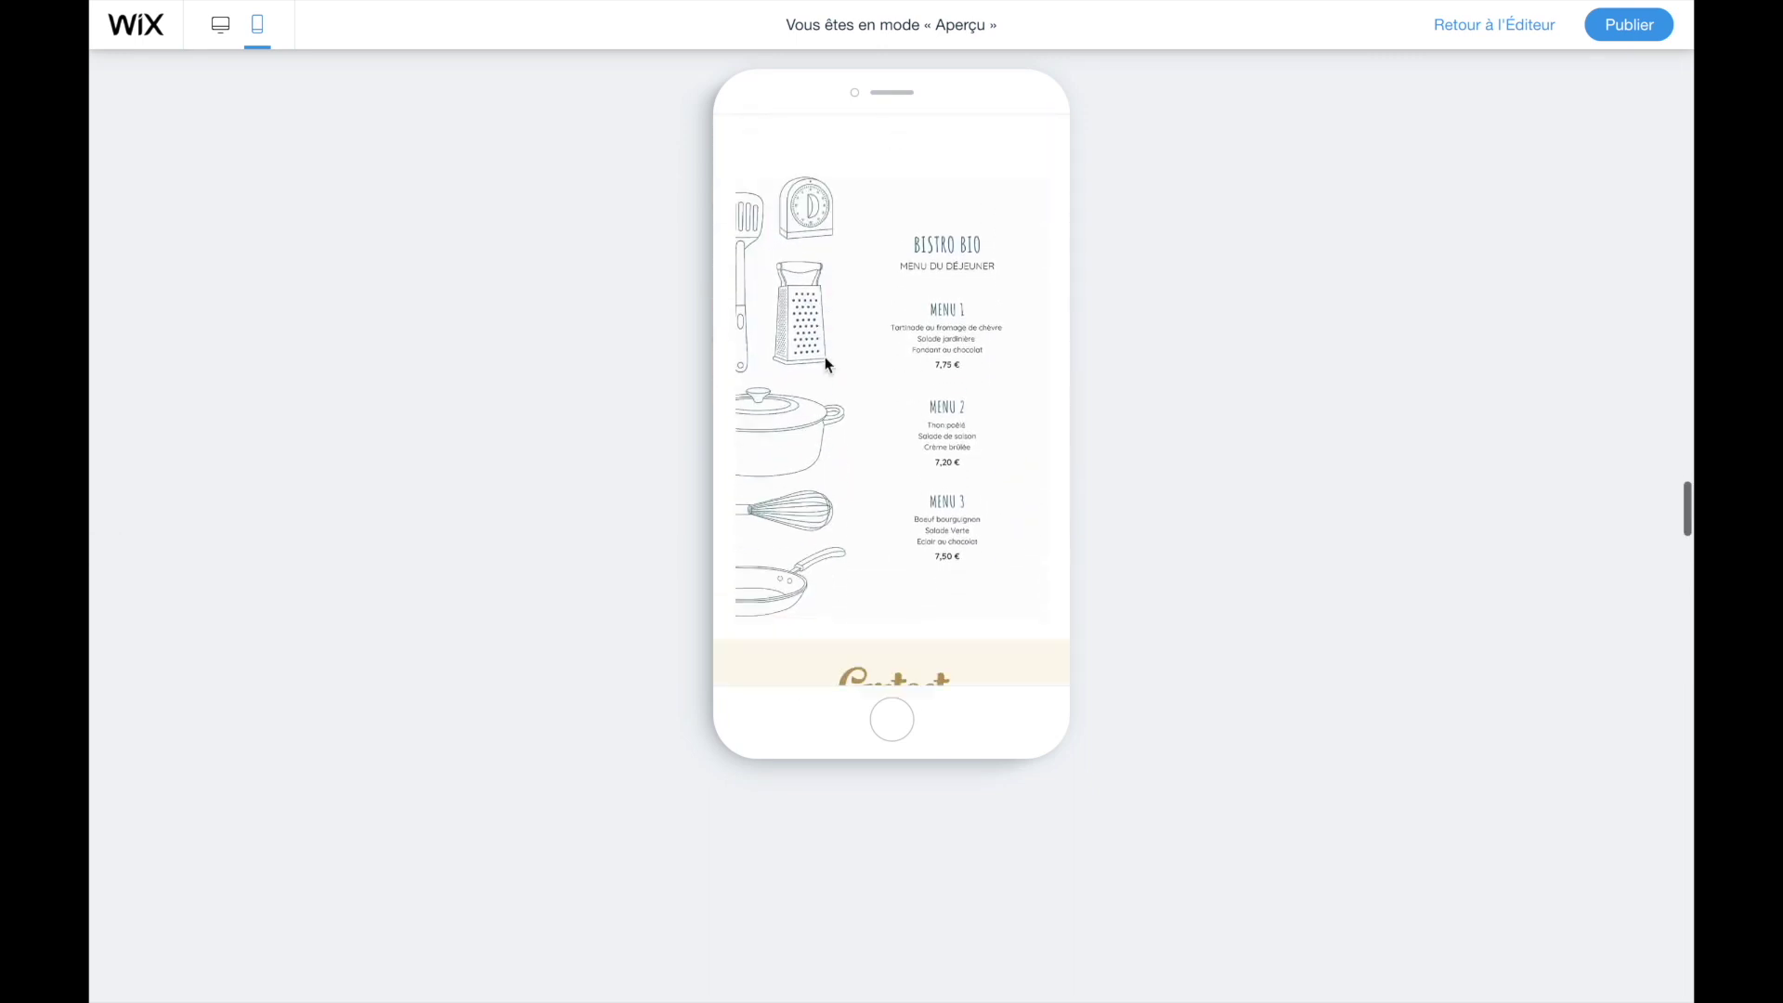
{"action": "scroll", "coordinate": [824, 357], "scroll_direction": "up", "scroll_amount": 1}
{"action": "scroll", "coordinate": [824, 357], "scroll_direction": "down", "scroll_amount": 4}
{"action": "scroll", "coordinate": [824, 356], "scroll_direction": "up", "scroll_amount": 4}
{"action": "scroll", "coordinate": [824, 357], "scroll_direction": "down", "scroll_amount": 2}
{"action": "scroll", "coordinate": [825, 356], "scroll_direction": "down", "scroll_amount": 5}
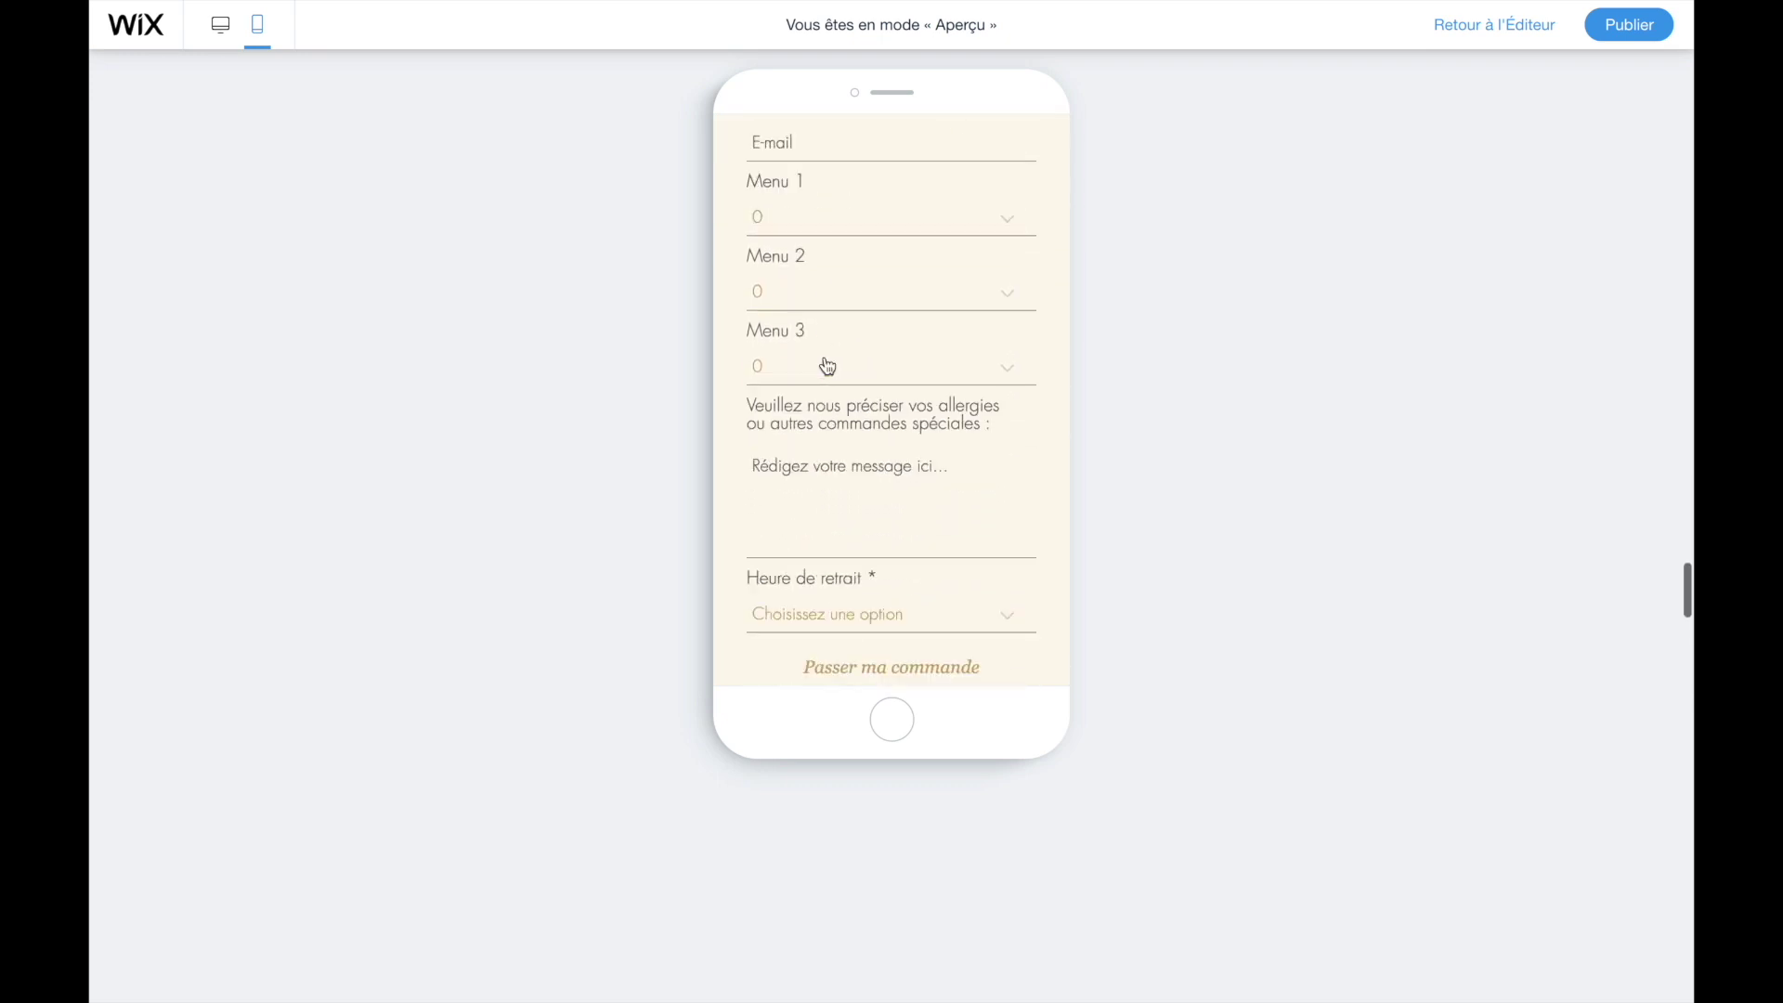
- Submit the empty order form to check required-field warnings, then return to the editor
{"action": "left_click", "coordinate": [888, 471]}
{"action": "scroll", "coordinate": [883, 487], "scroll_direction": "up", "scroll_amount": 3}
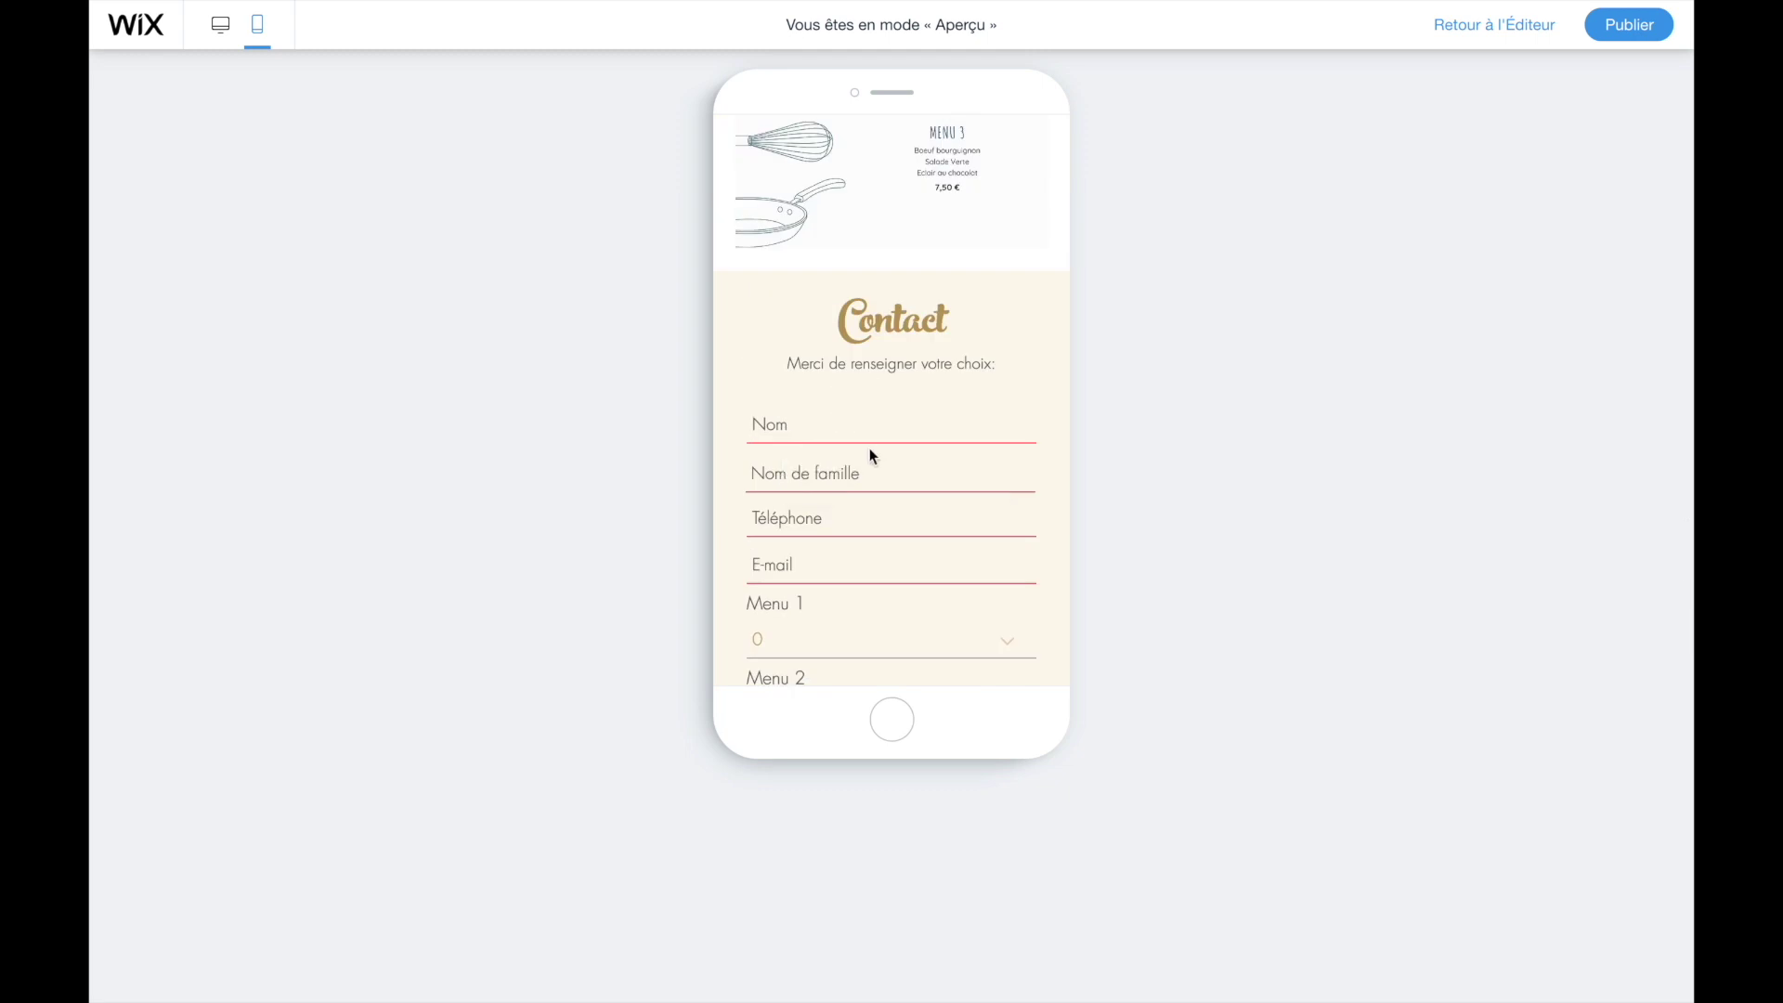
{"action": "scroll", "coordinate": [872, 458], "scroll_direction": "down", "scroll_amount": 3}
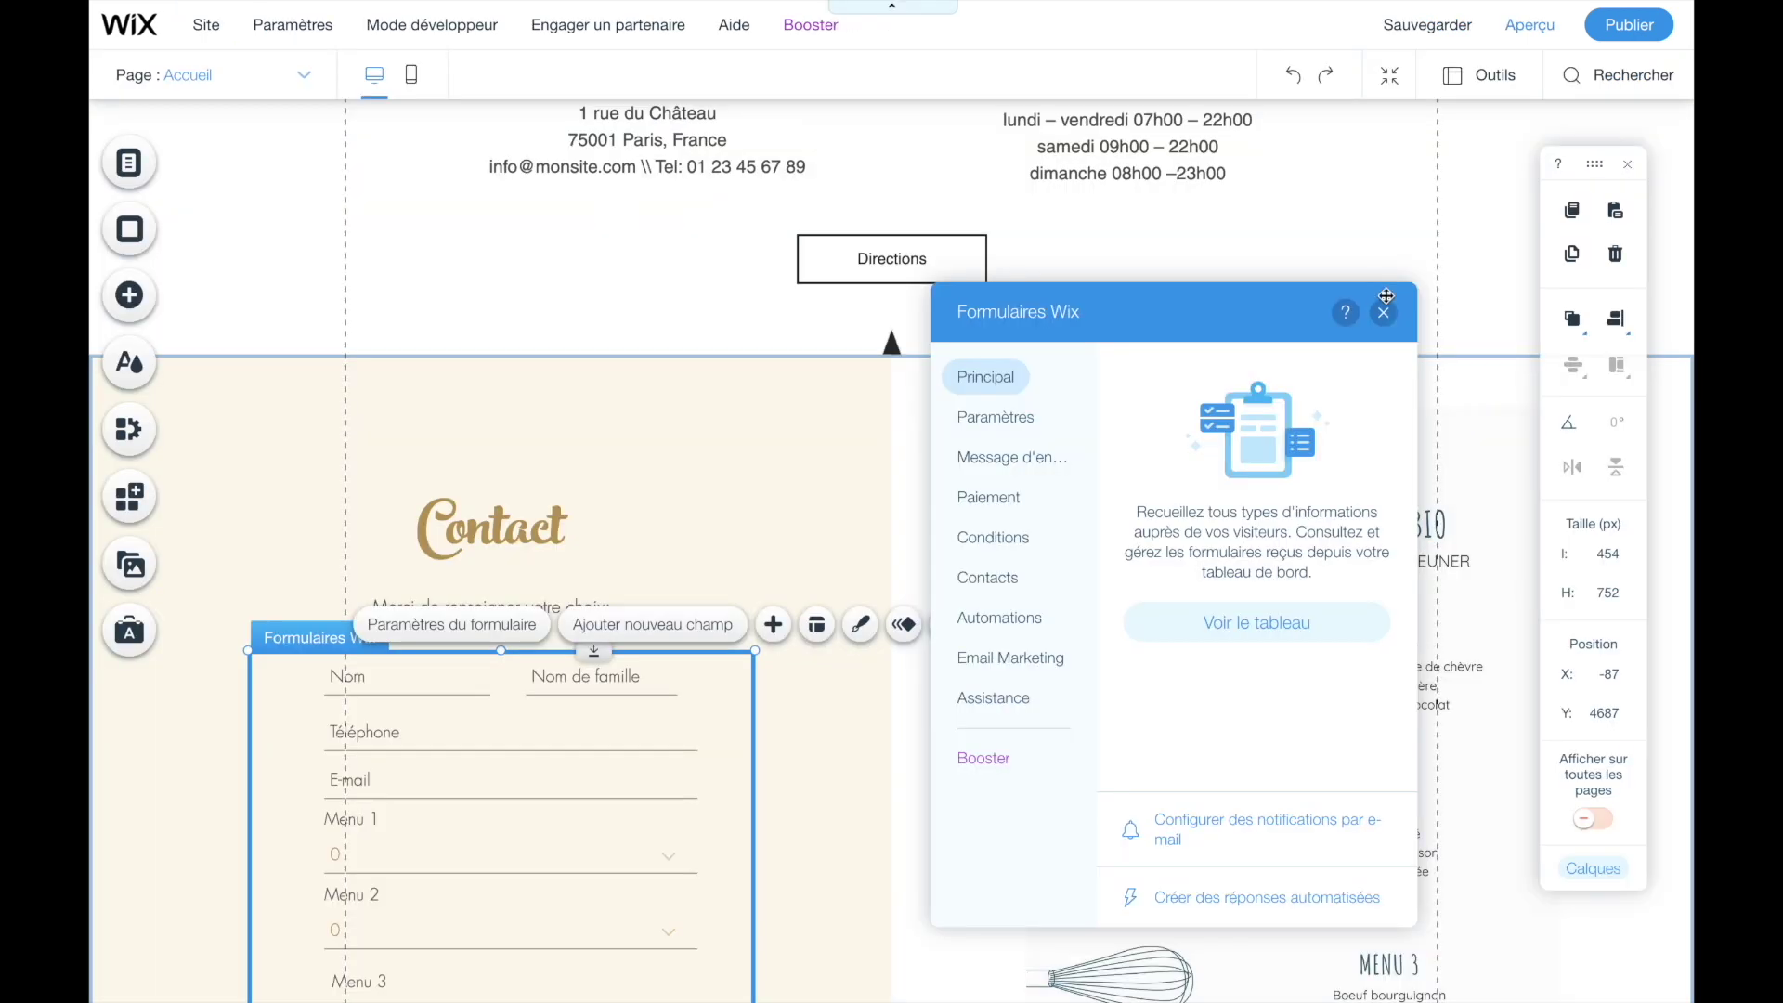
{"action": "left_click", "coordinate": [1389, 308]}
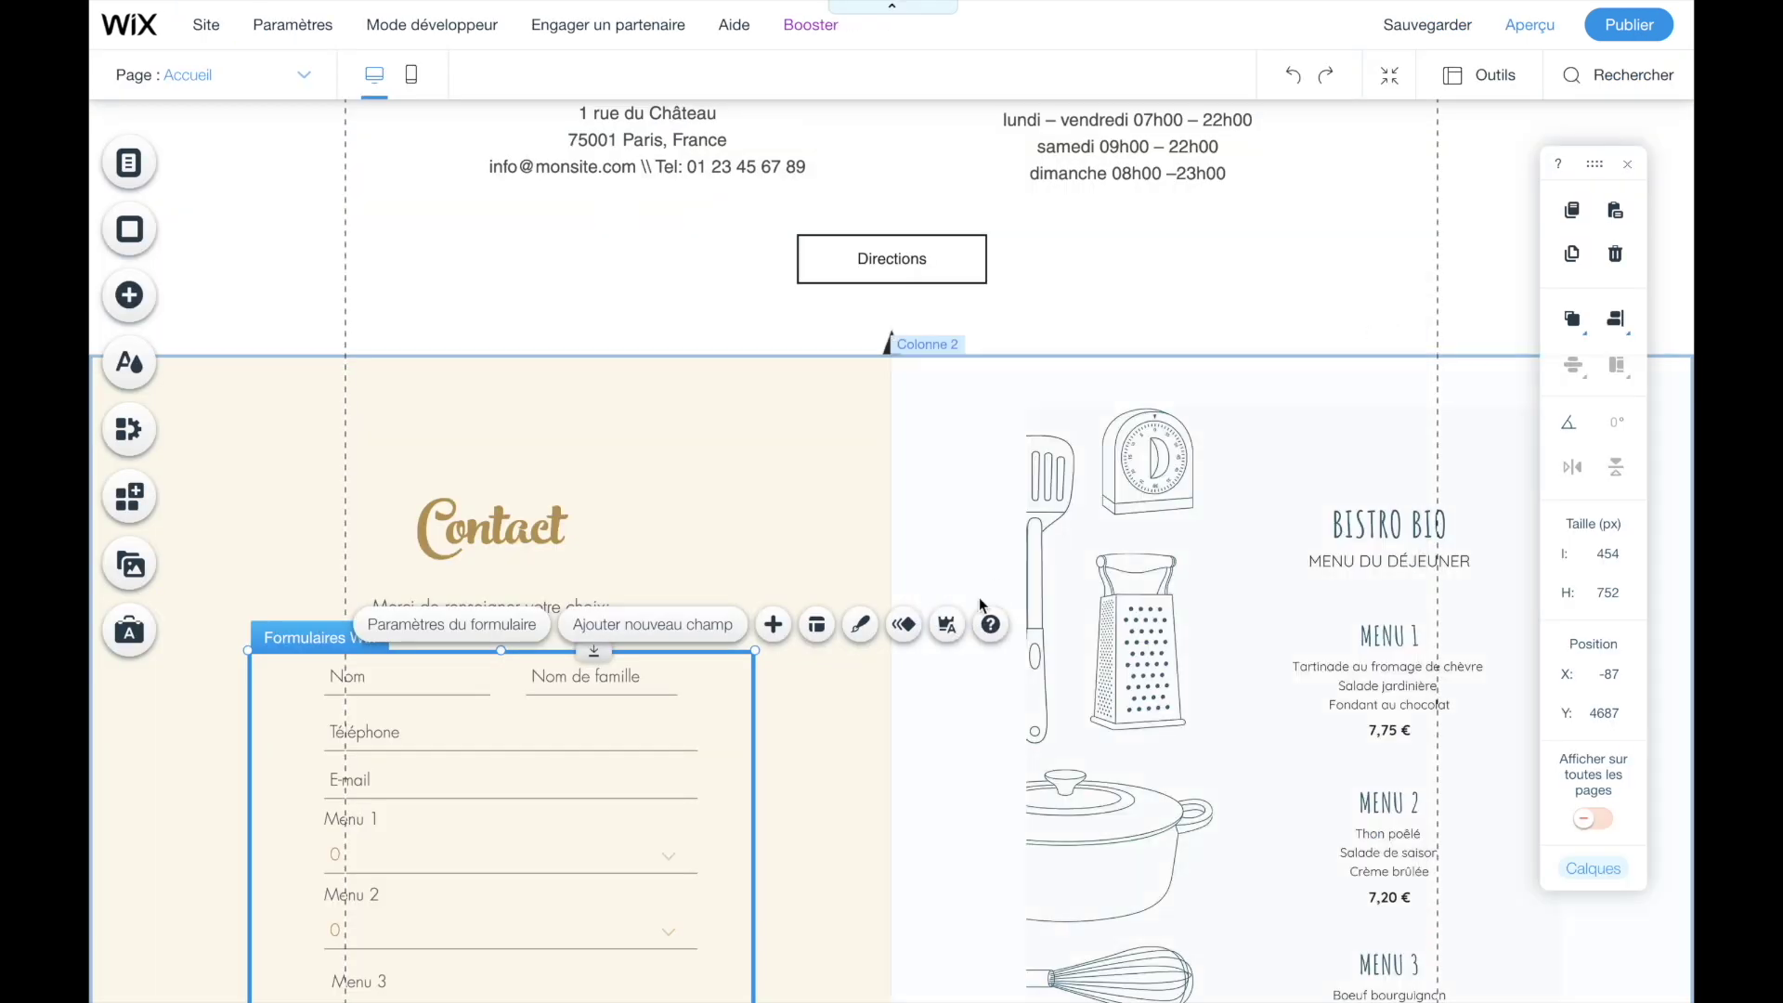
- Publish the site and open the live Mon petit reso home page
{"action": "left_click", "coordinate": [777, 506]}
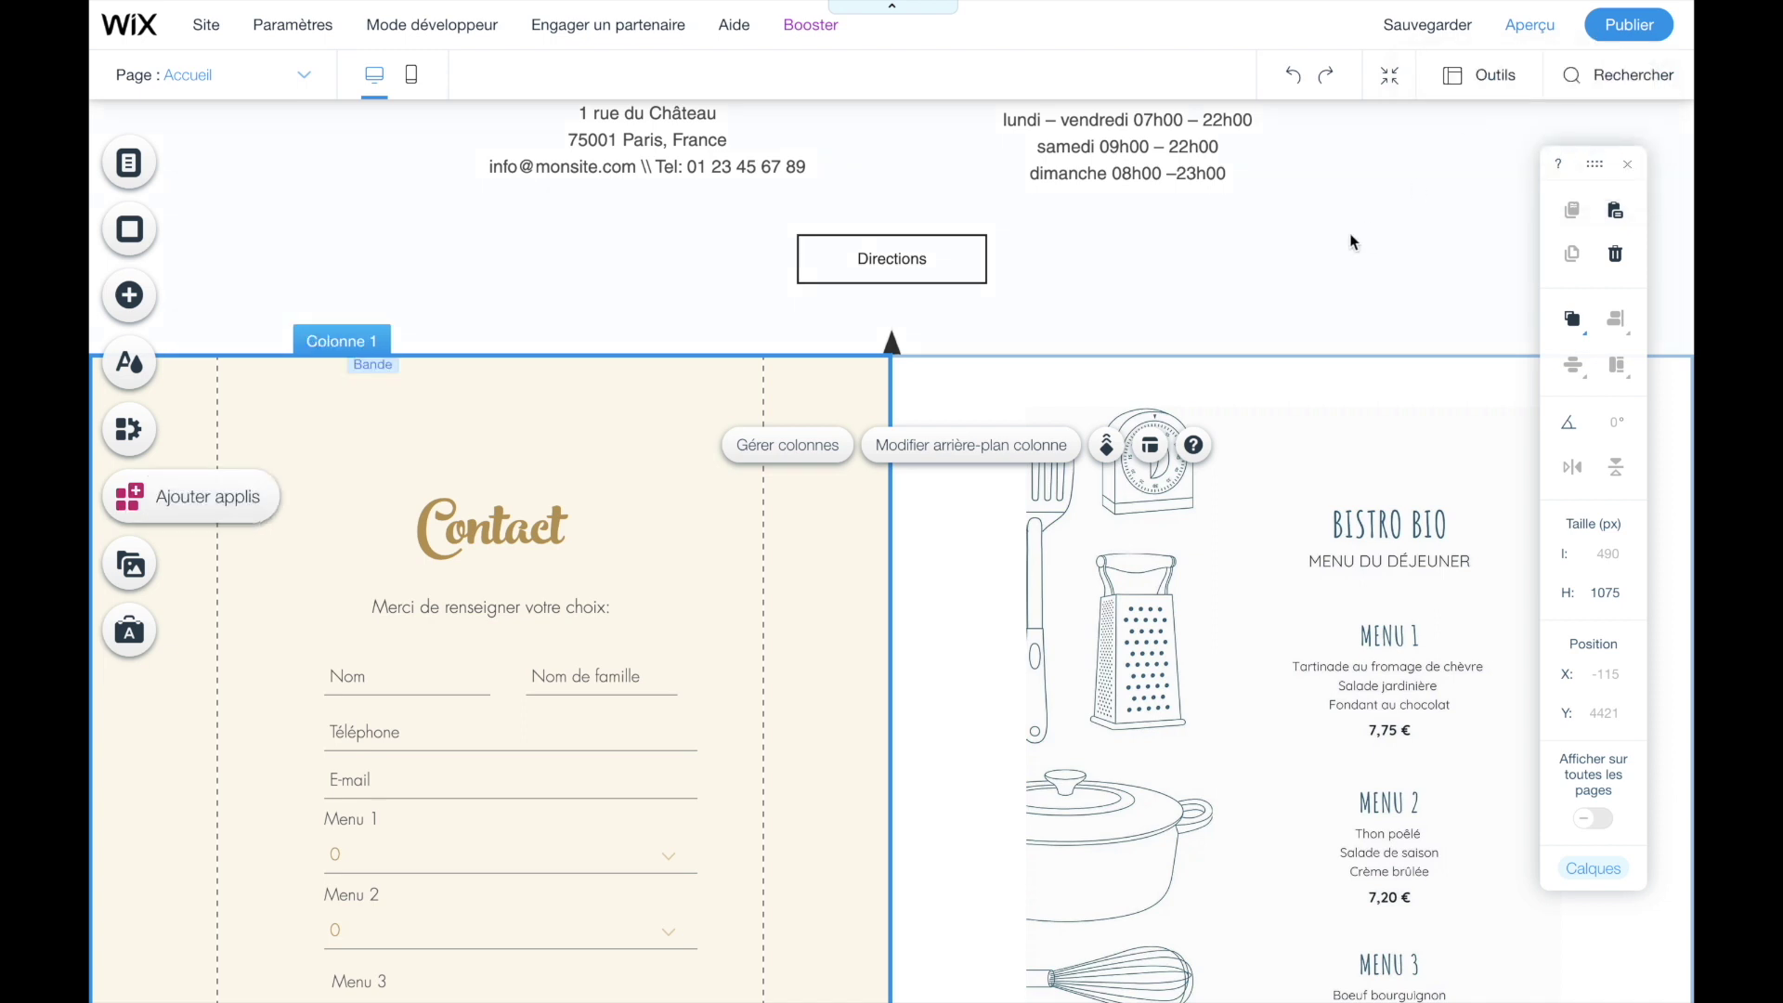
{"action": "left_click", "coordinate": [1620, 28]}
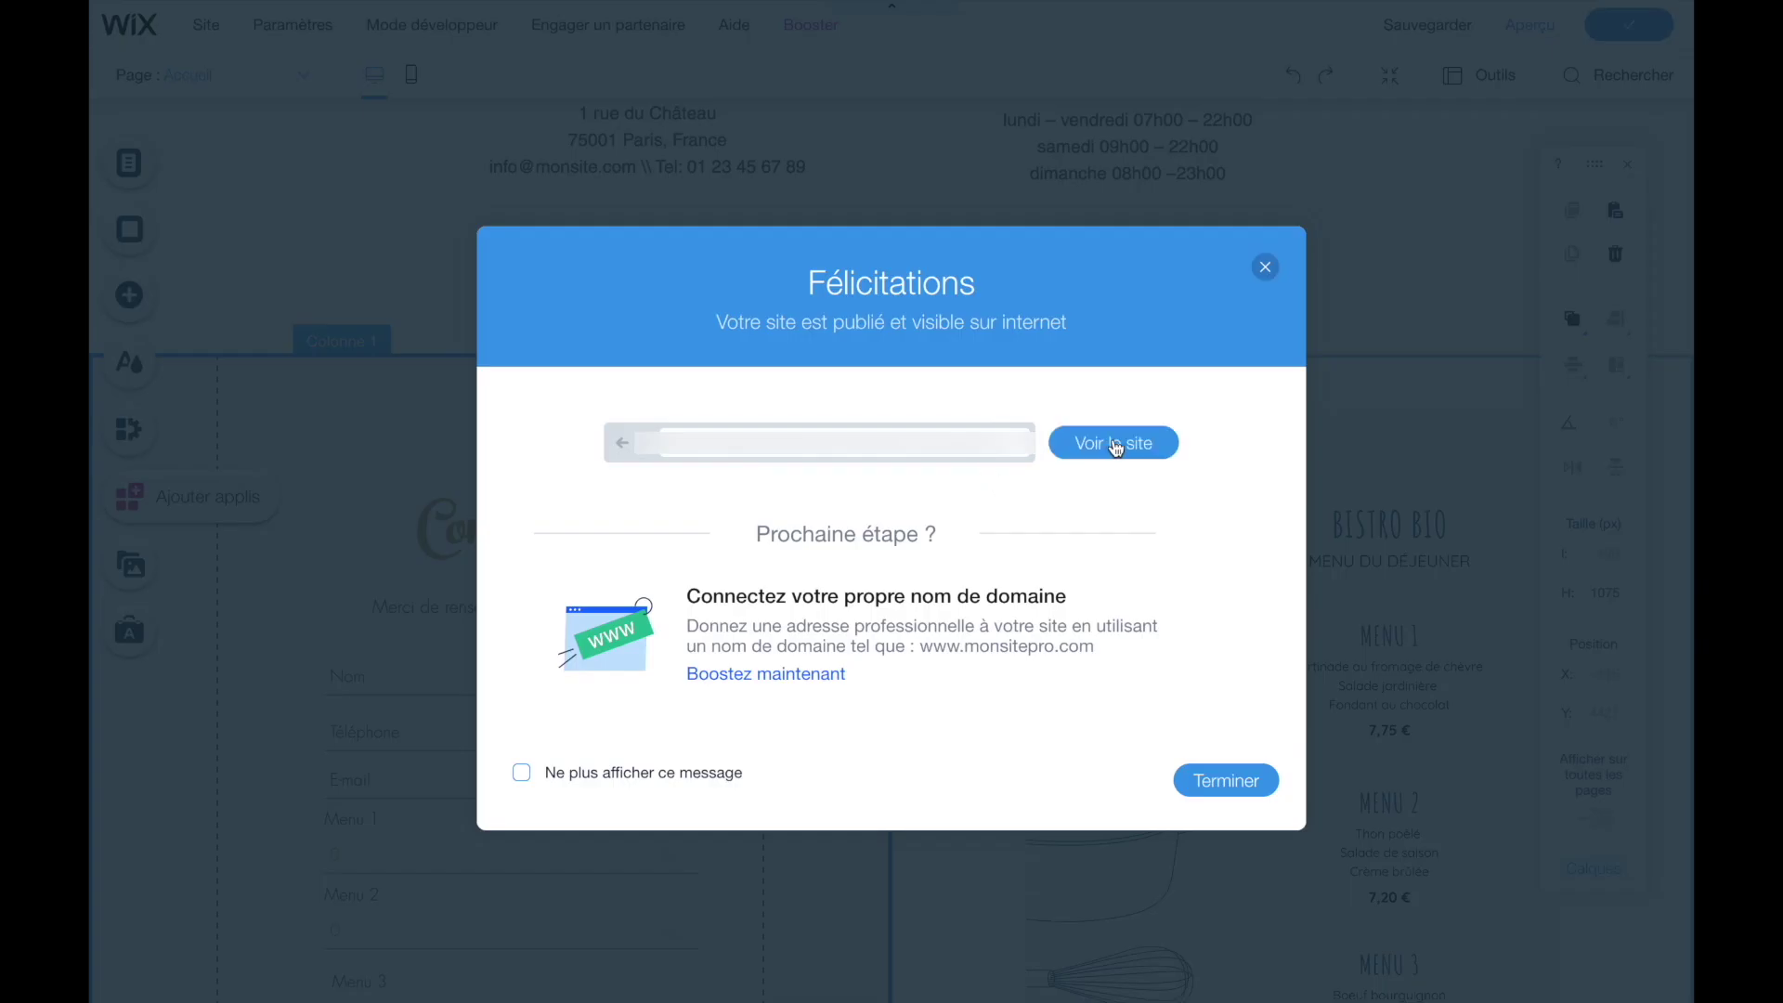
{"action": "left_click", "coordinate": [1113, 460]}
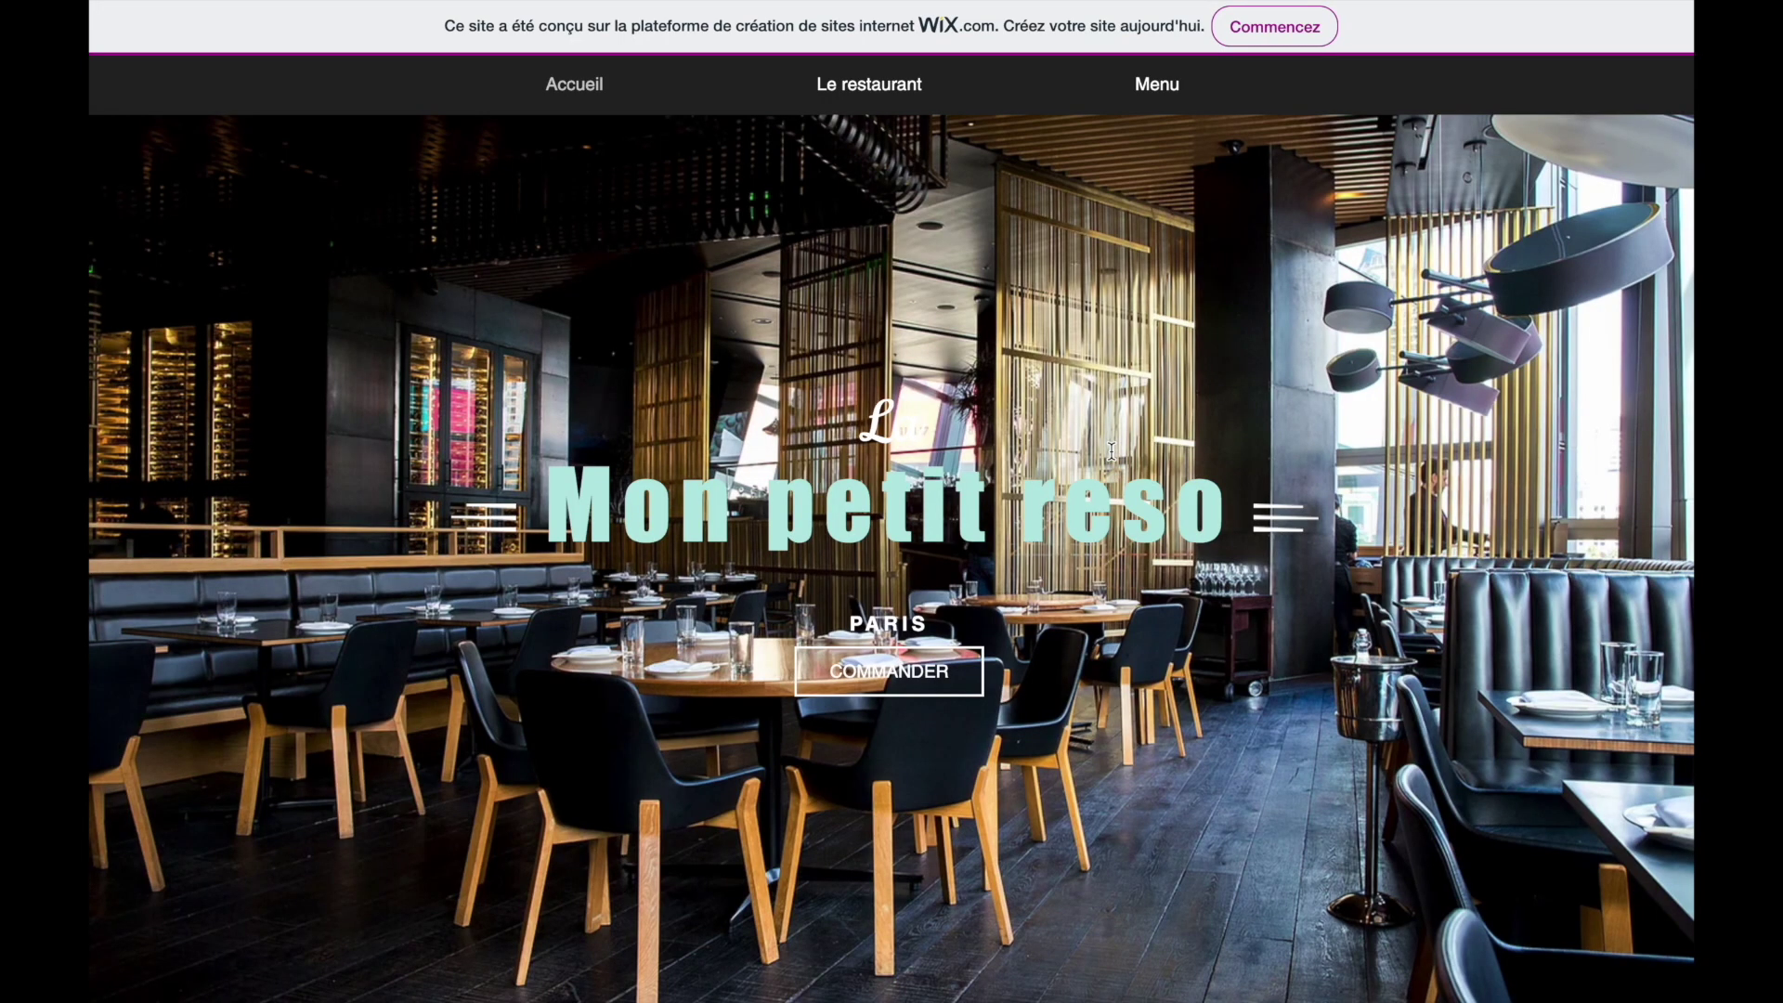
- Scroll the live site down to the Contact order form beside the Bistro Bio menu
{"action": "scroll", "coordinate": [1111, 449], "scroll_direction": "down", "scroll_amount": 5}
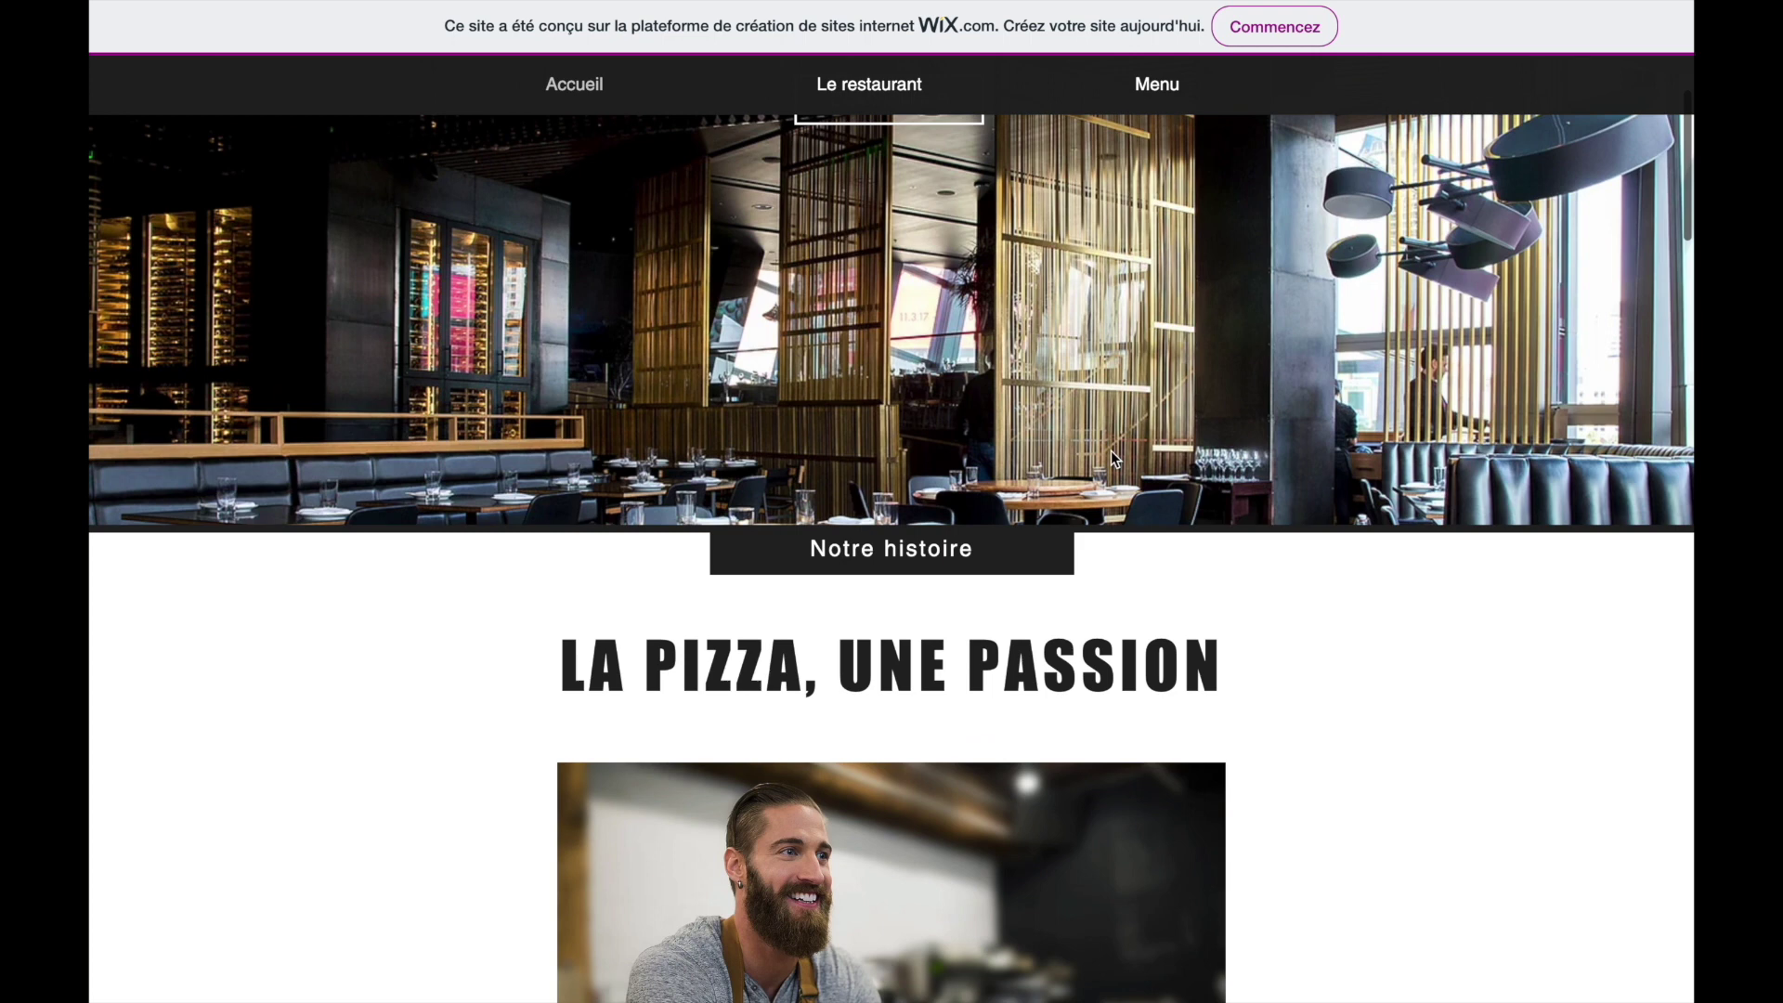
{"action": "scroll", "coordinate": [1110, 449], "scroll_direction": "down", "scroll_amount": 10}
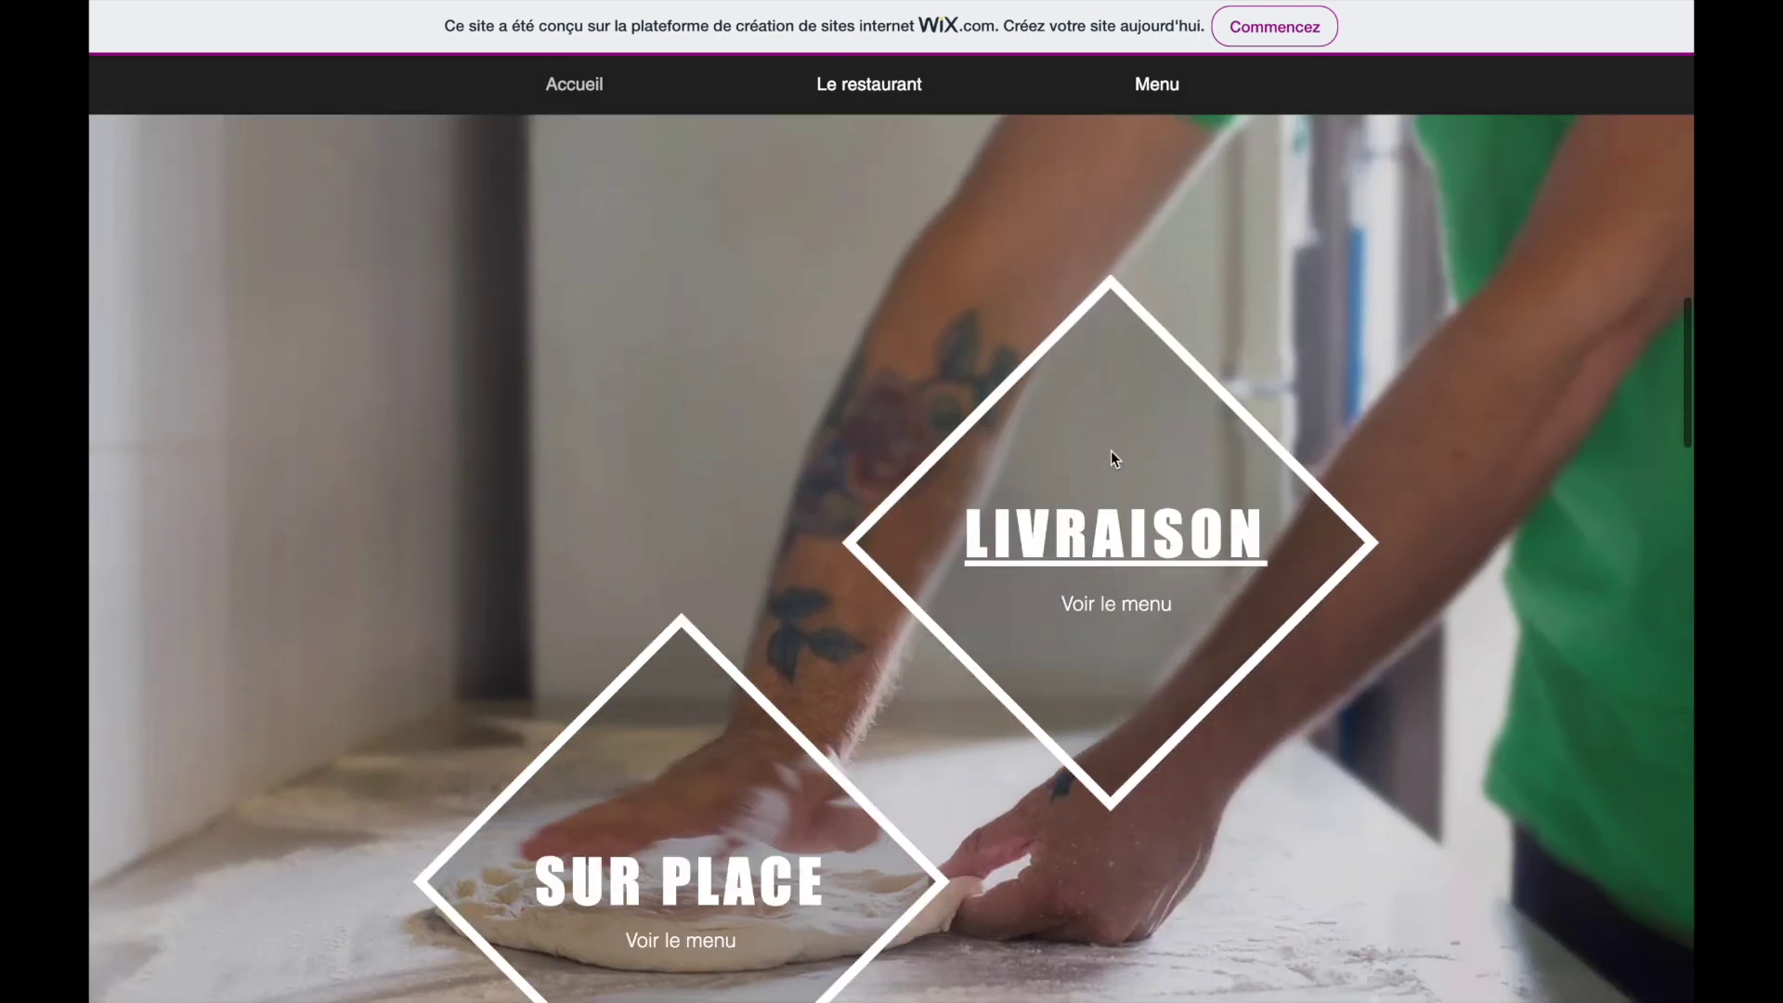
{"action": "scroll", "coordinate": [1111, 453], "scroll_direction": "down", "scroll_amount": 10}
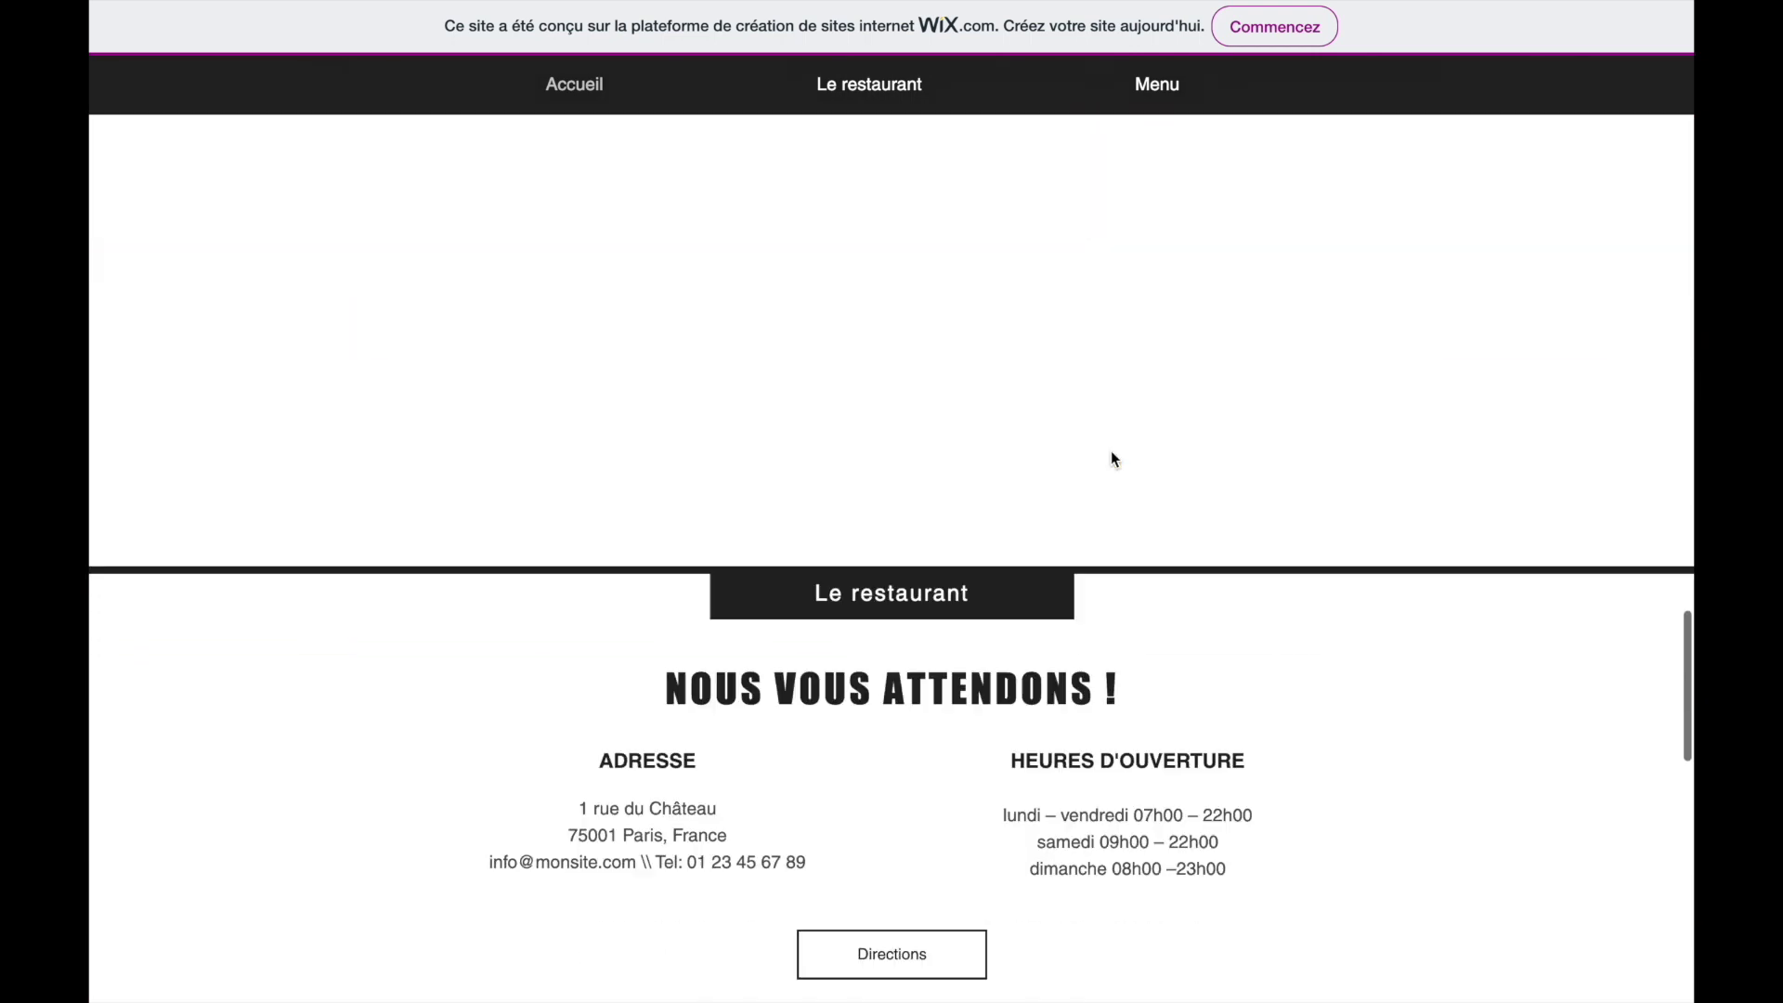
{"action": "scroll", "coordinate": [1111, 452], "scroll_direction": "down", "scroll_amount": 12}
{"action": "scroll", "coordinate": [1110, 450], "scroll_direction": "up", "scroll_amount": 2}
- Fill in the customer's first name, last name and contact details on the form
{"action": "left_click", "coordinate": [429, 365]}
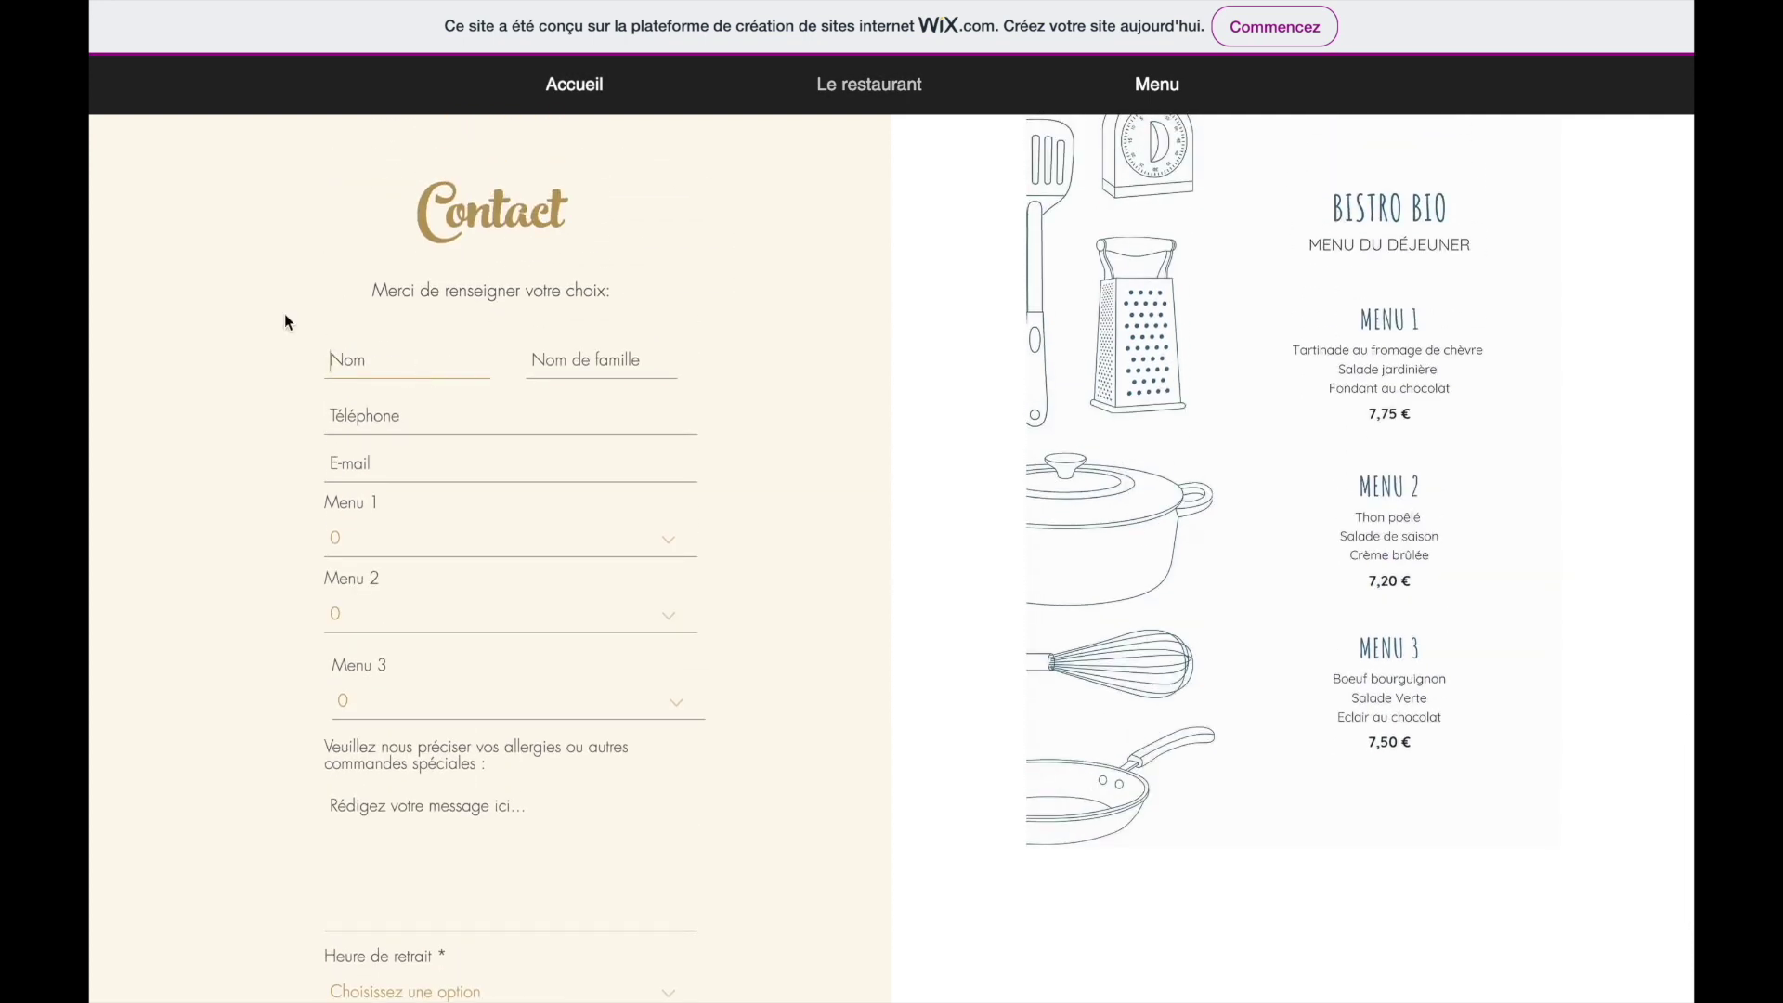
{"action": "key", "text": "Tab"}
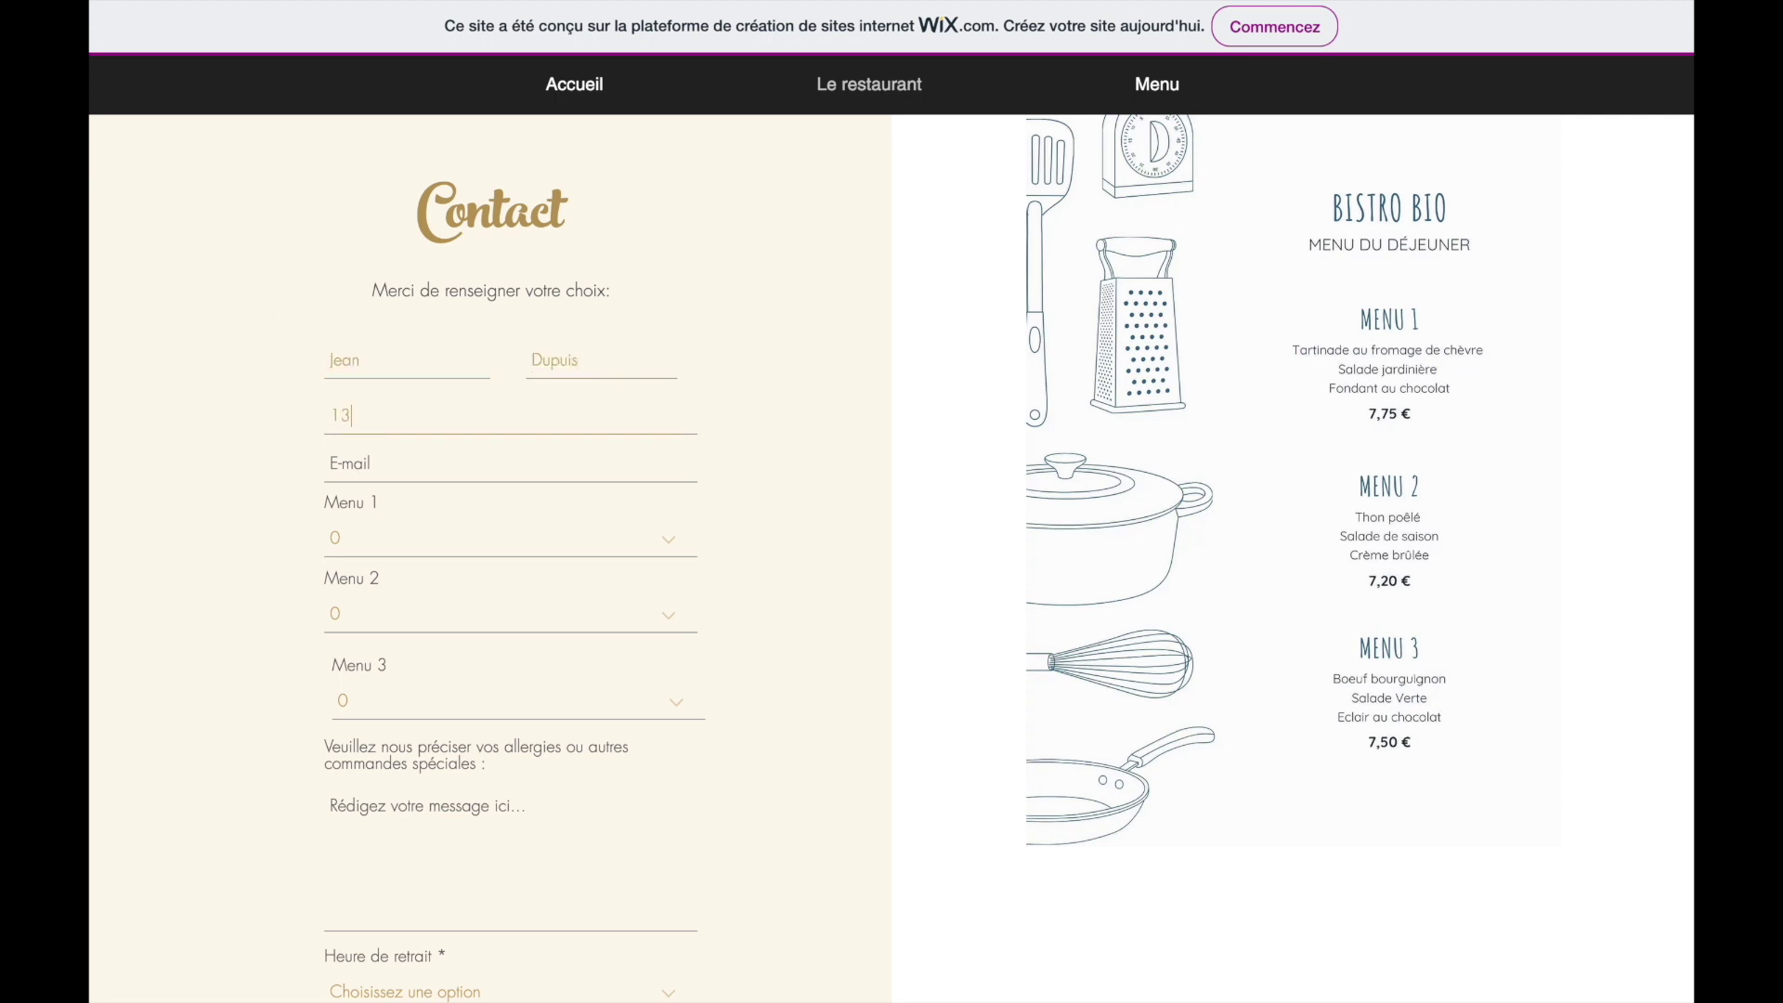
- Order 2 of Menu 1 and 1 of Menu 3, noting 'Je suis allergique aux tomates'
{"action": "left_click", "coordinate": [365, 545]}
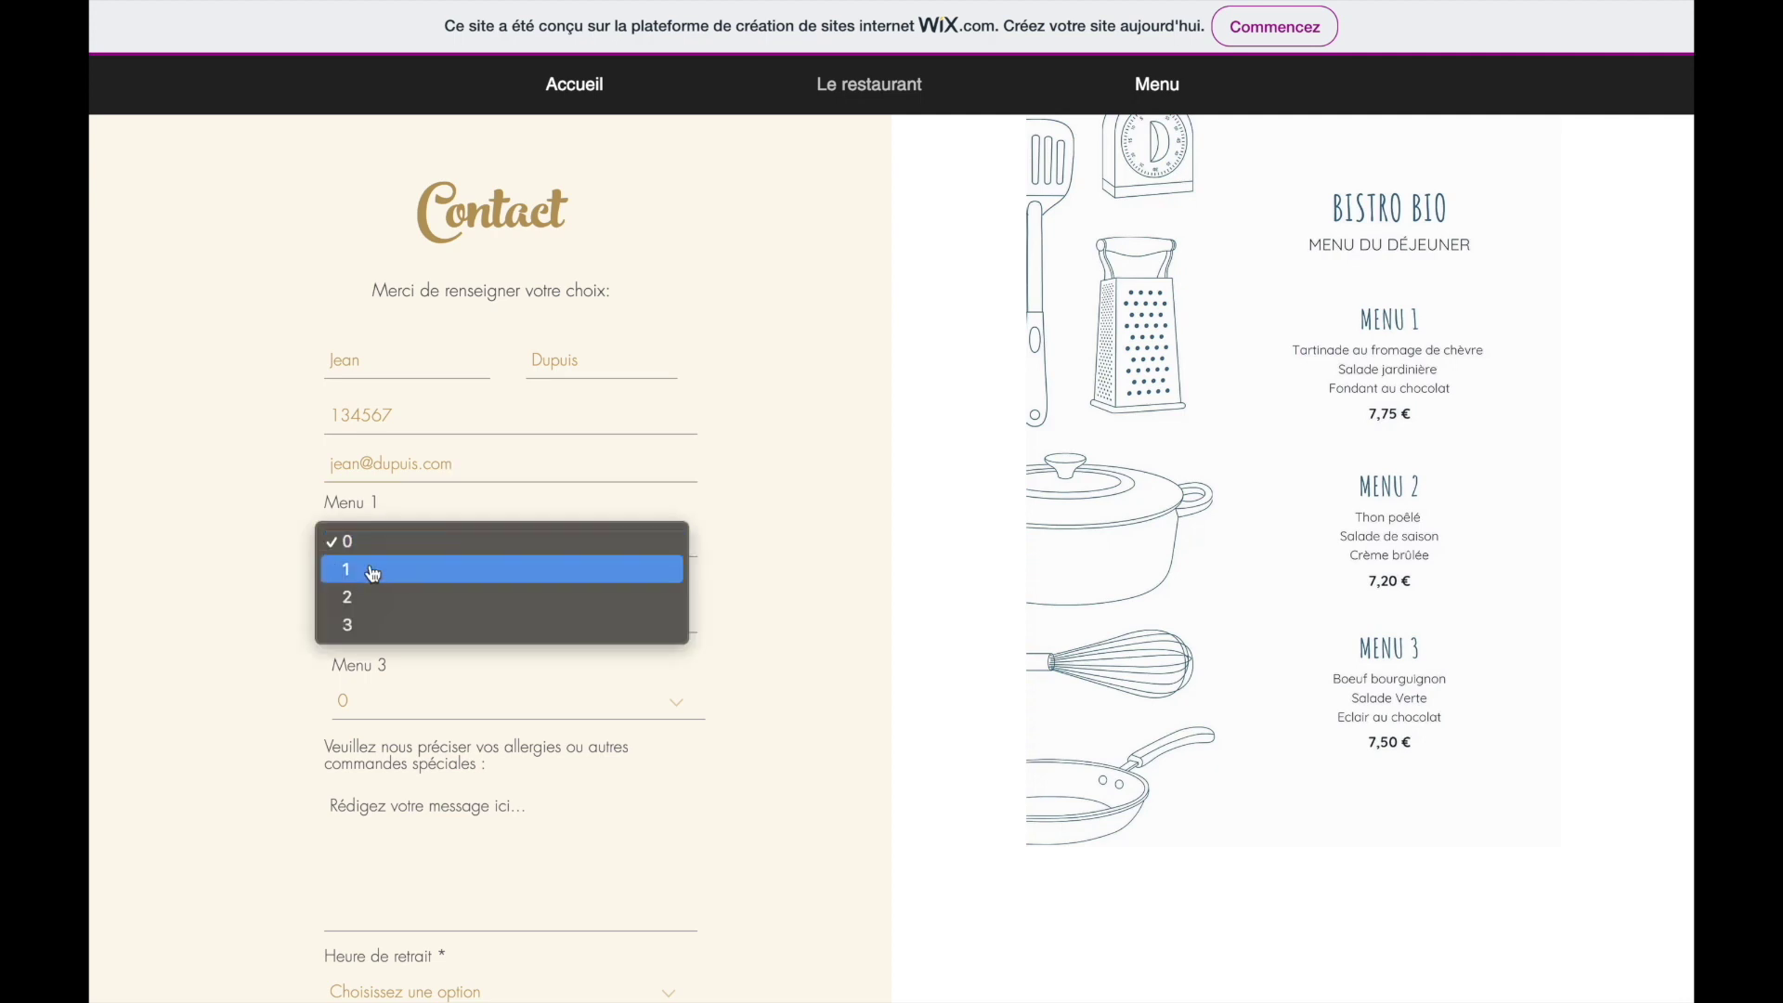
{"action": "left_click", "coordinate": [377, 601]}
{"action": "left_click", "coordinate": [397, 699]}
{"action": "left_click", "coordinate": [401, 728]}
{"action": "scroll", "coordinate": [280, 650], "scroll_direction": "down", "scroll_amount": 3}
{"action": "left_click", "coordinate": [402, 724]}
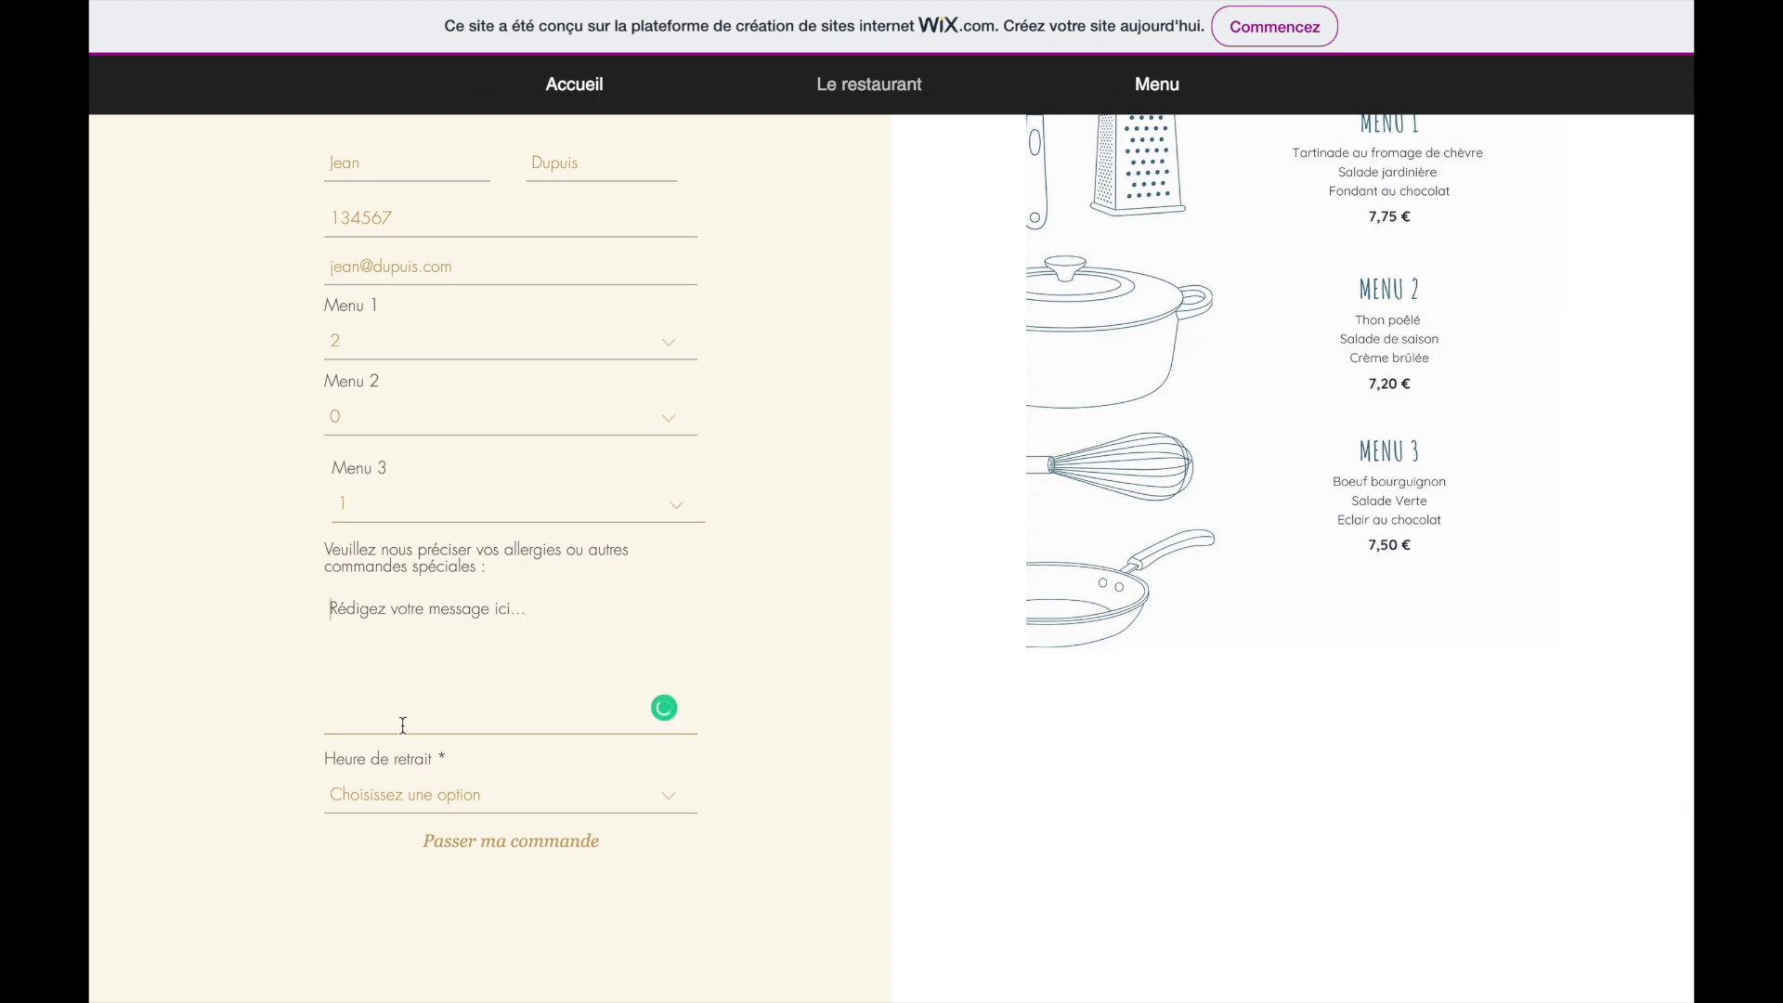
{"action": "type", "text": "Je suis allergique aux tomates"}
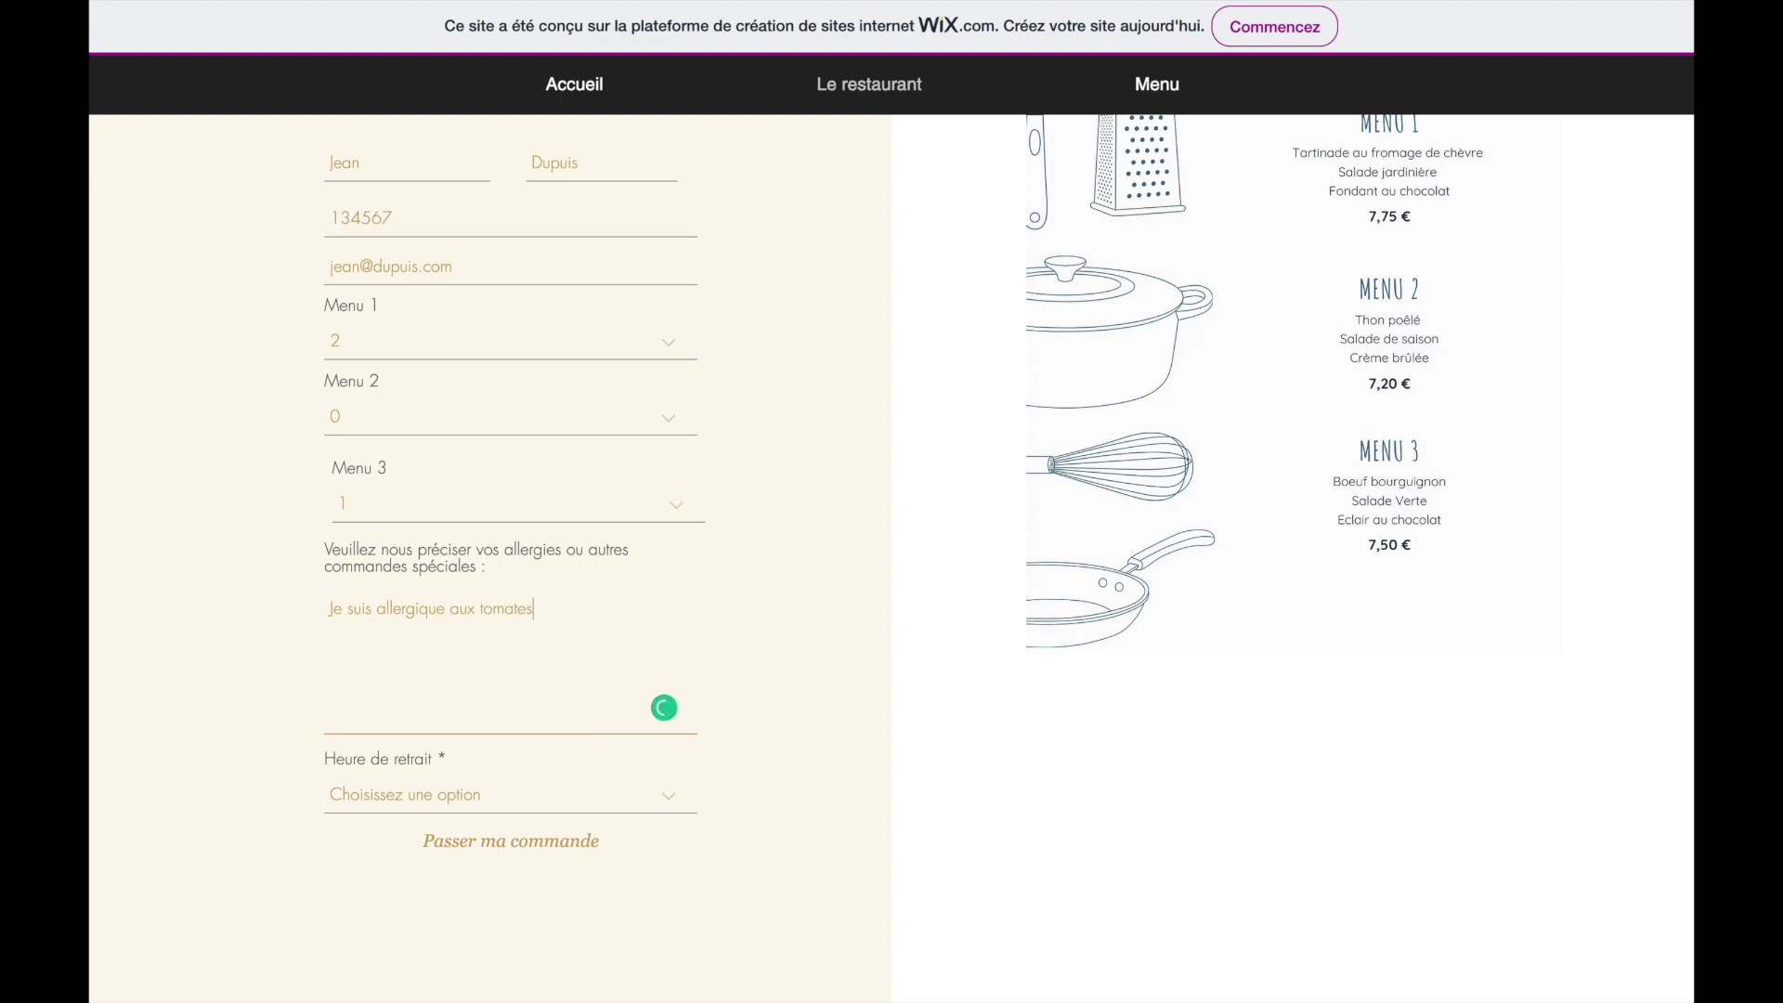
- Choose the 14:00 - 15:00 pickup slot, submit the order, and check the thank-you message
{"action": "scroll", "coordinate": [203, 718], "scroll_direction": "down", "scroll_amount": 2}
{"action": "left_click", "coordinate": [430, 703]}
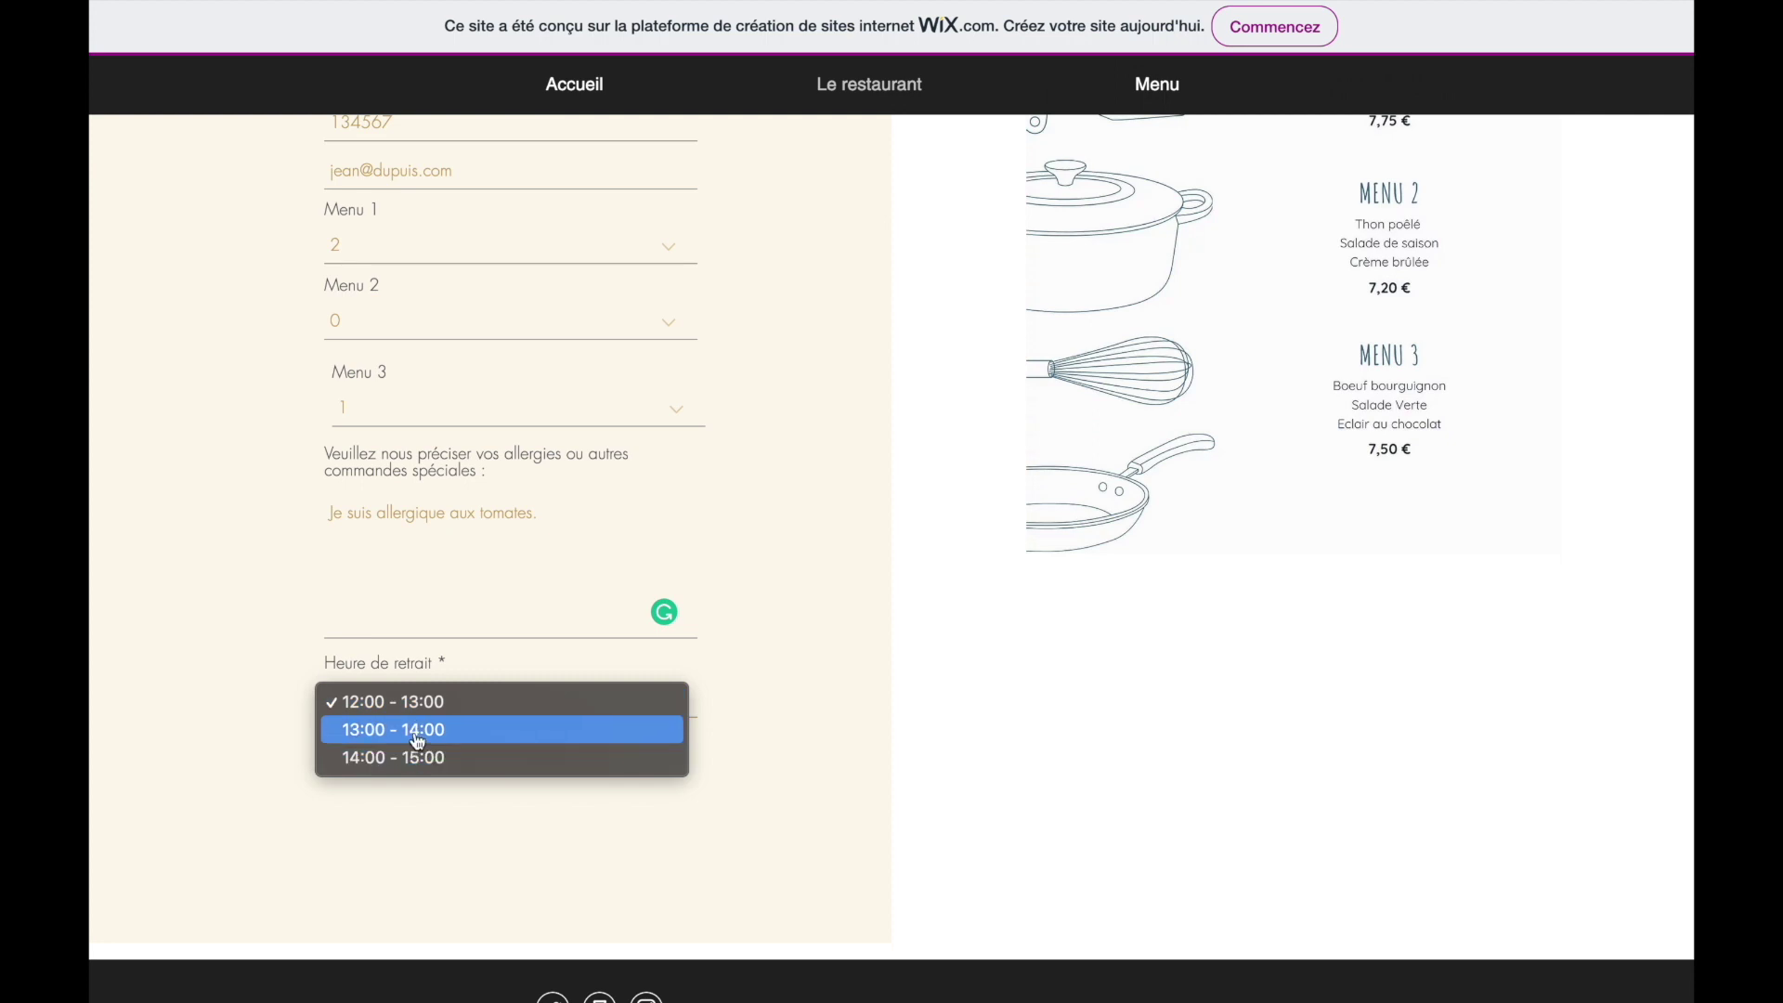
{"action": "left_click", "coordinate": [420, 757]}
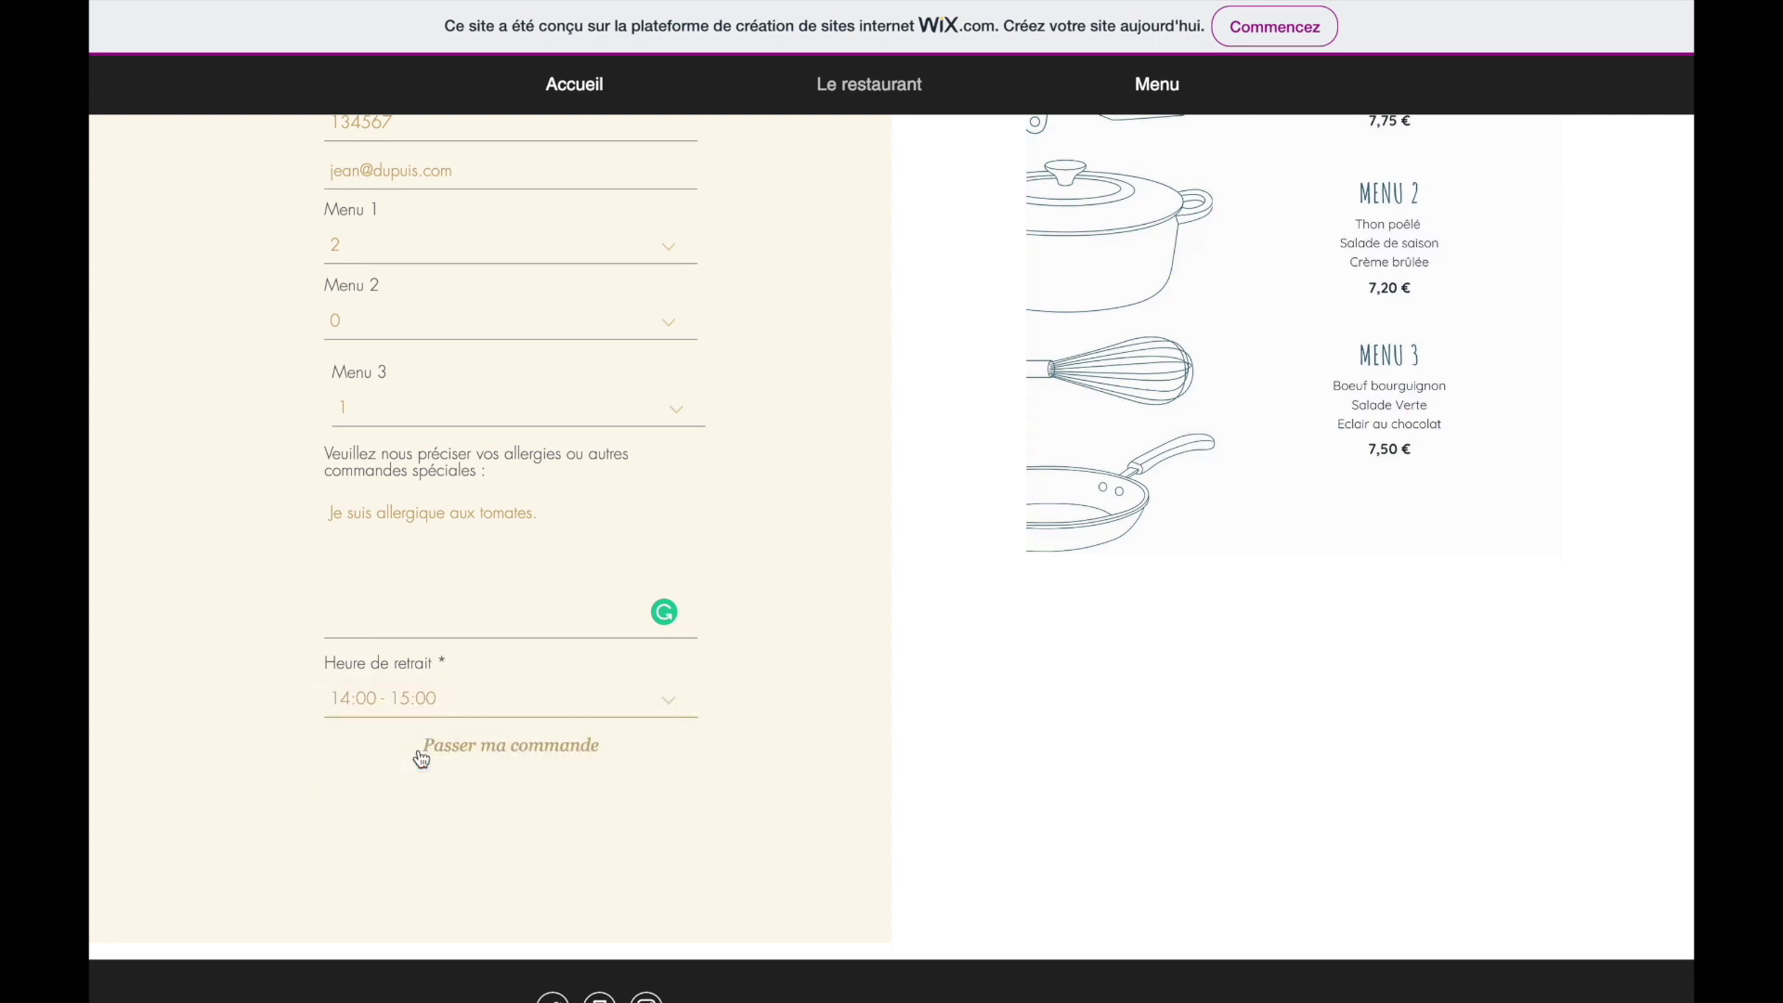
{"action": "left_click", "coordinate": [483, 753]}
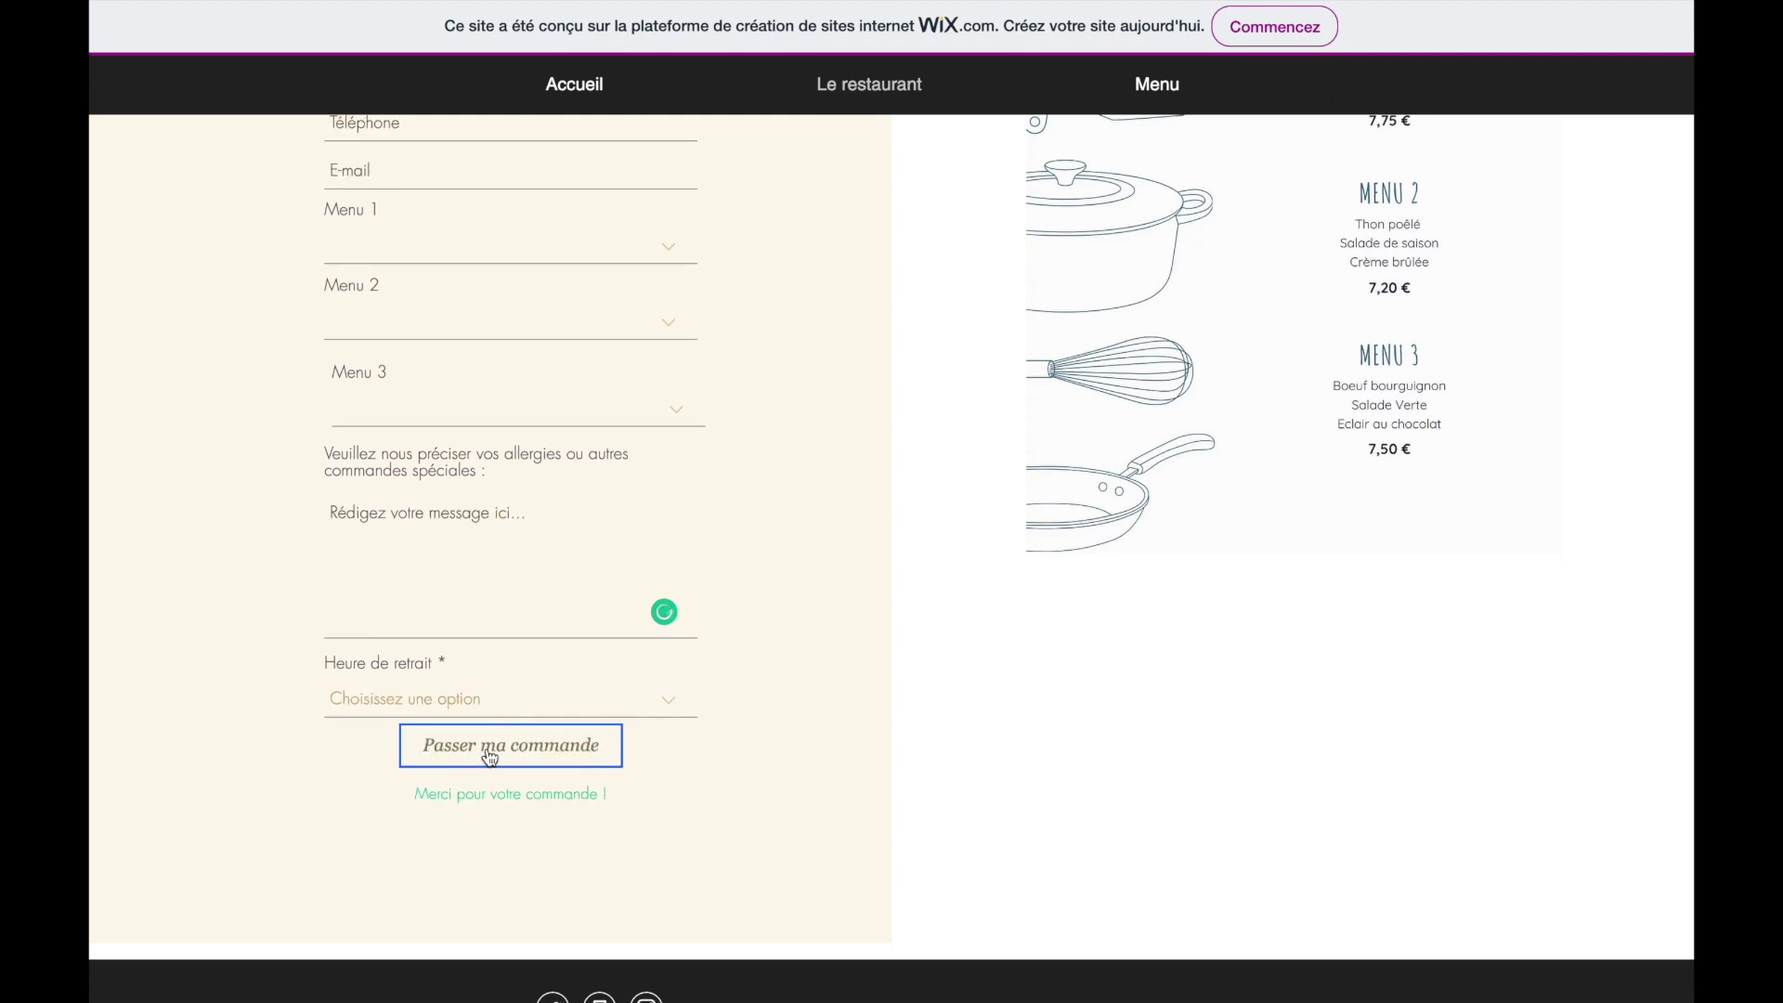
{"action": "left_click_drag", "start_coordinate": [606, 791], "coordinate": [381, 786]}
{"action": "left_click", "coordinate": [389, 794]}
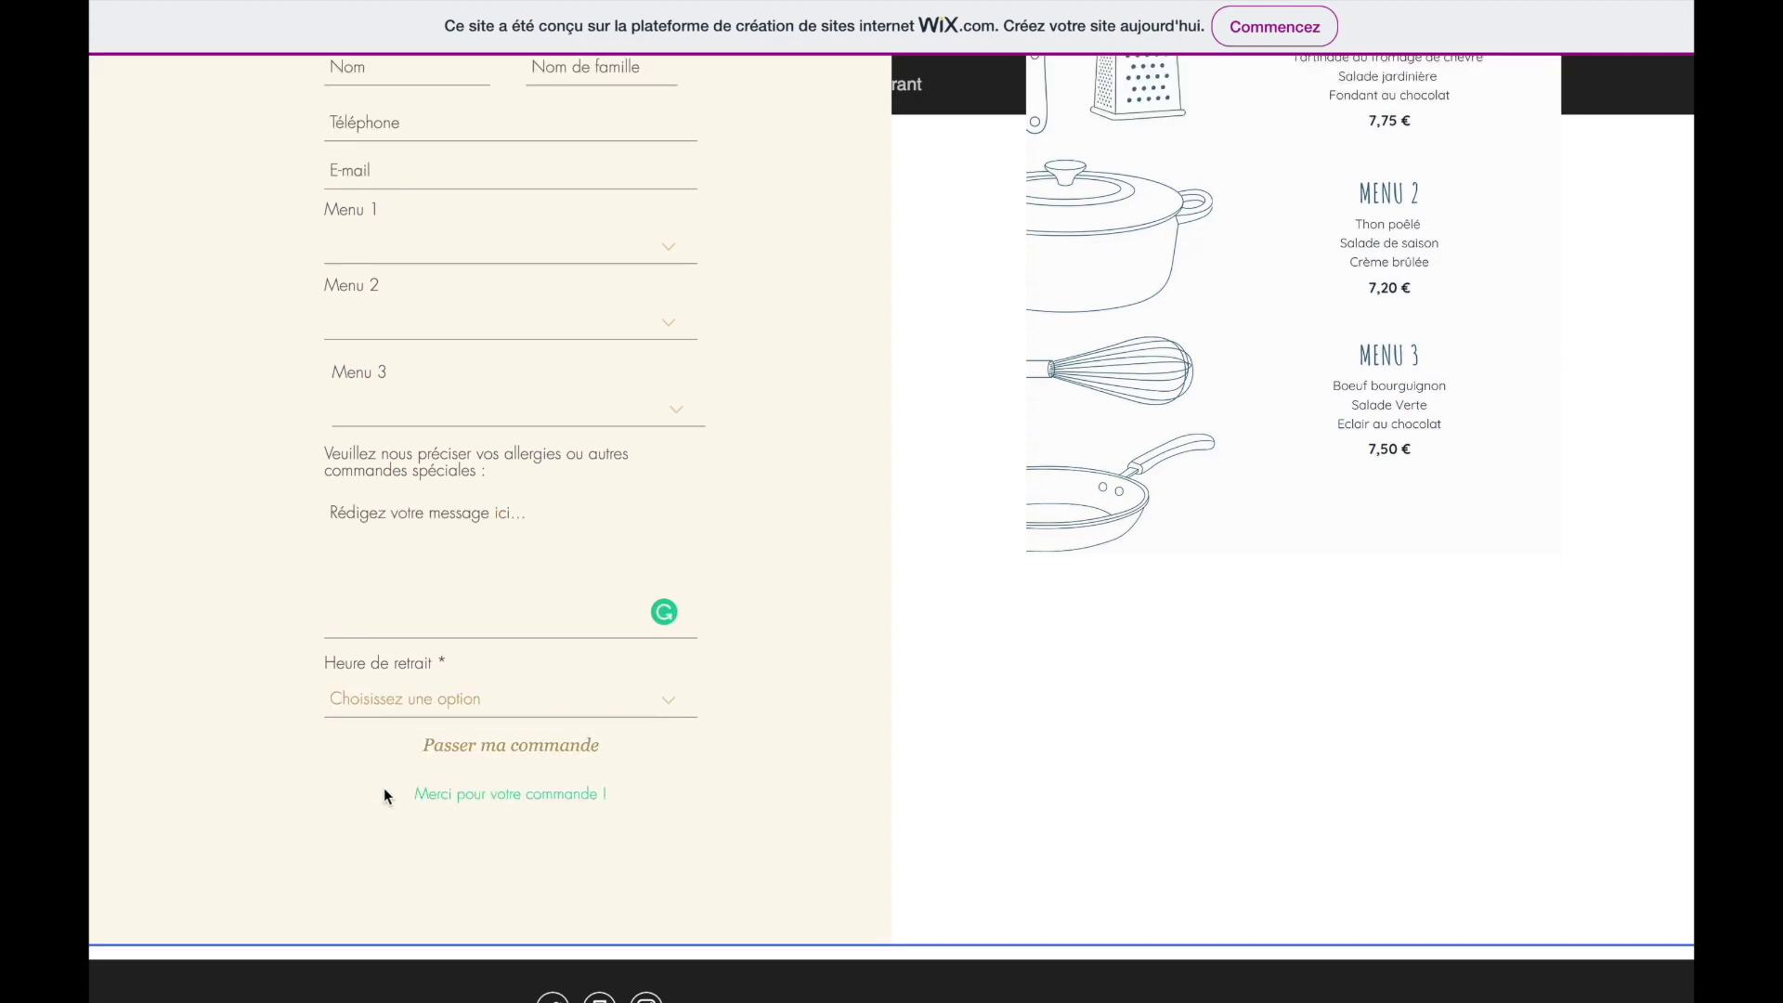
{"action": "scroll", "coordinate": [340, 538], "scroll_direction": "up", "scroll_amount": 2}
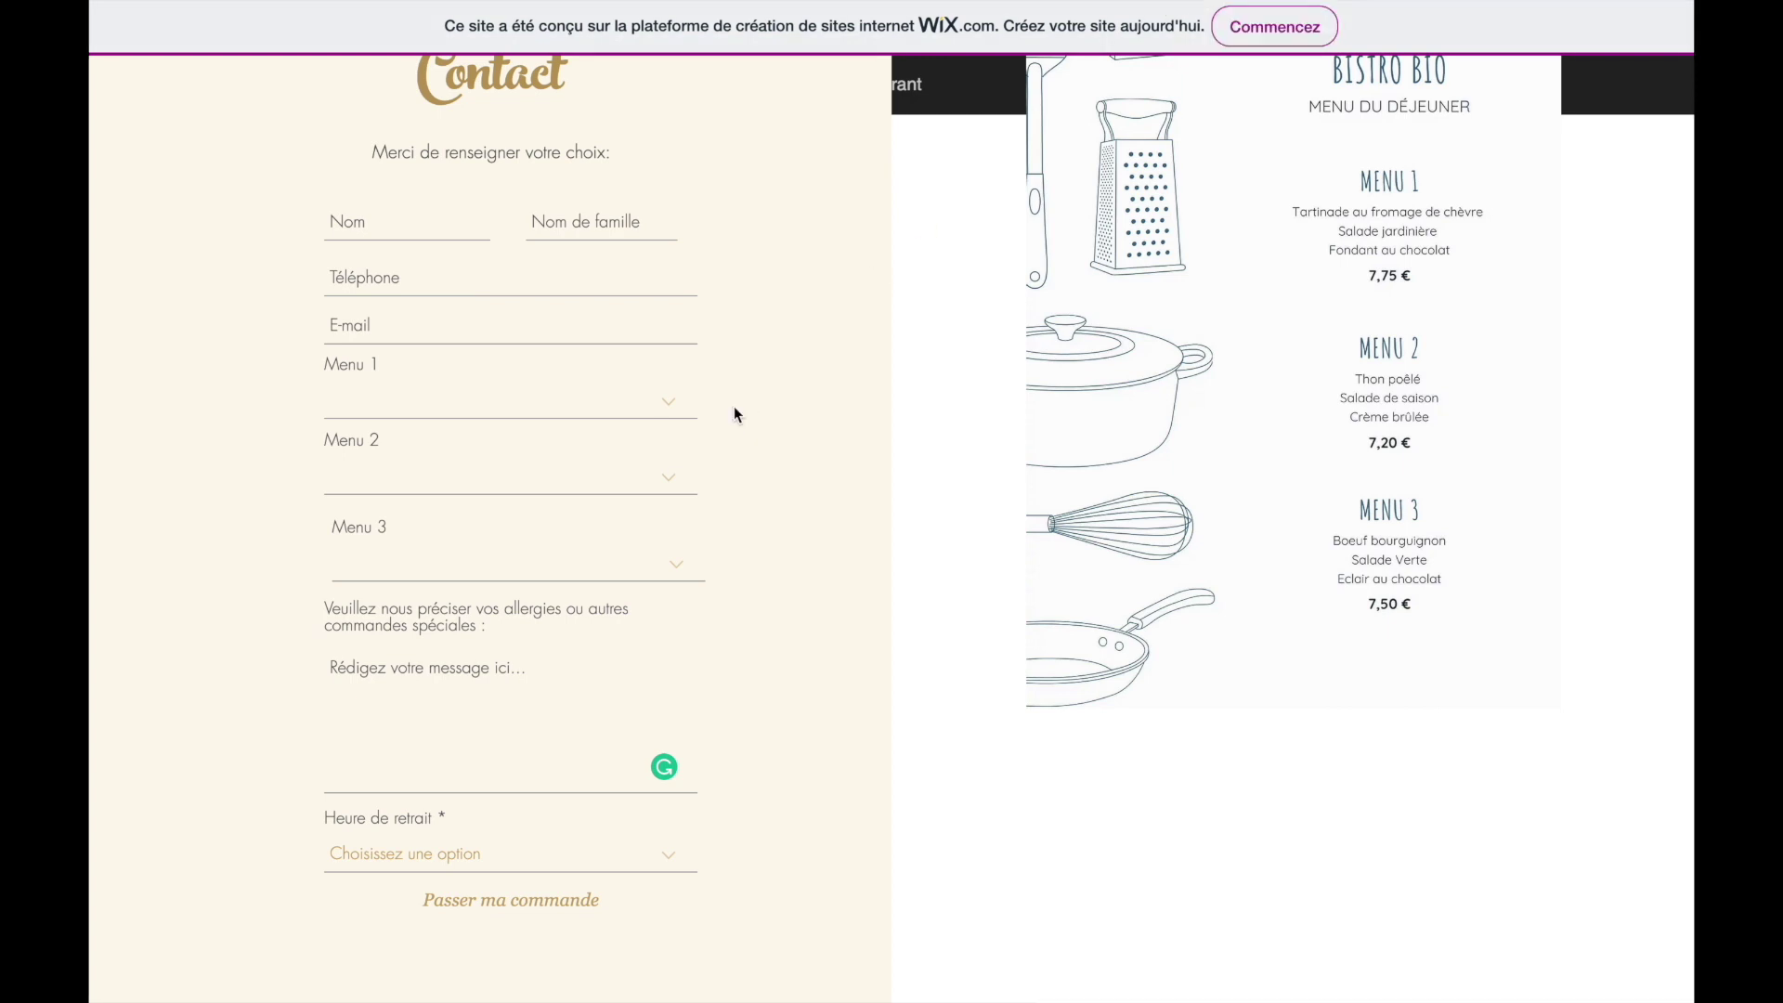
{"action": "scroll", "coordinate": [849, 312], "scroll_direction": "down", "scroll_amount": 1}
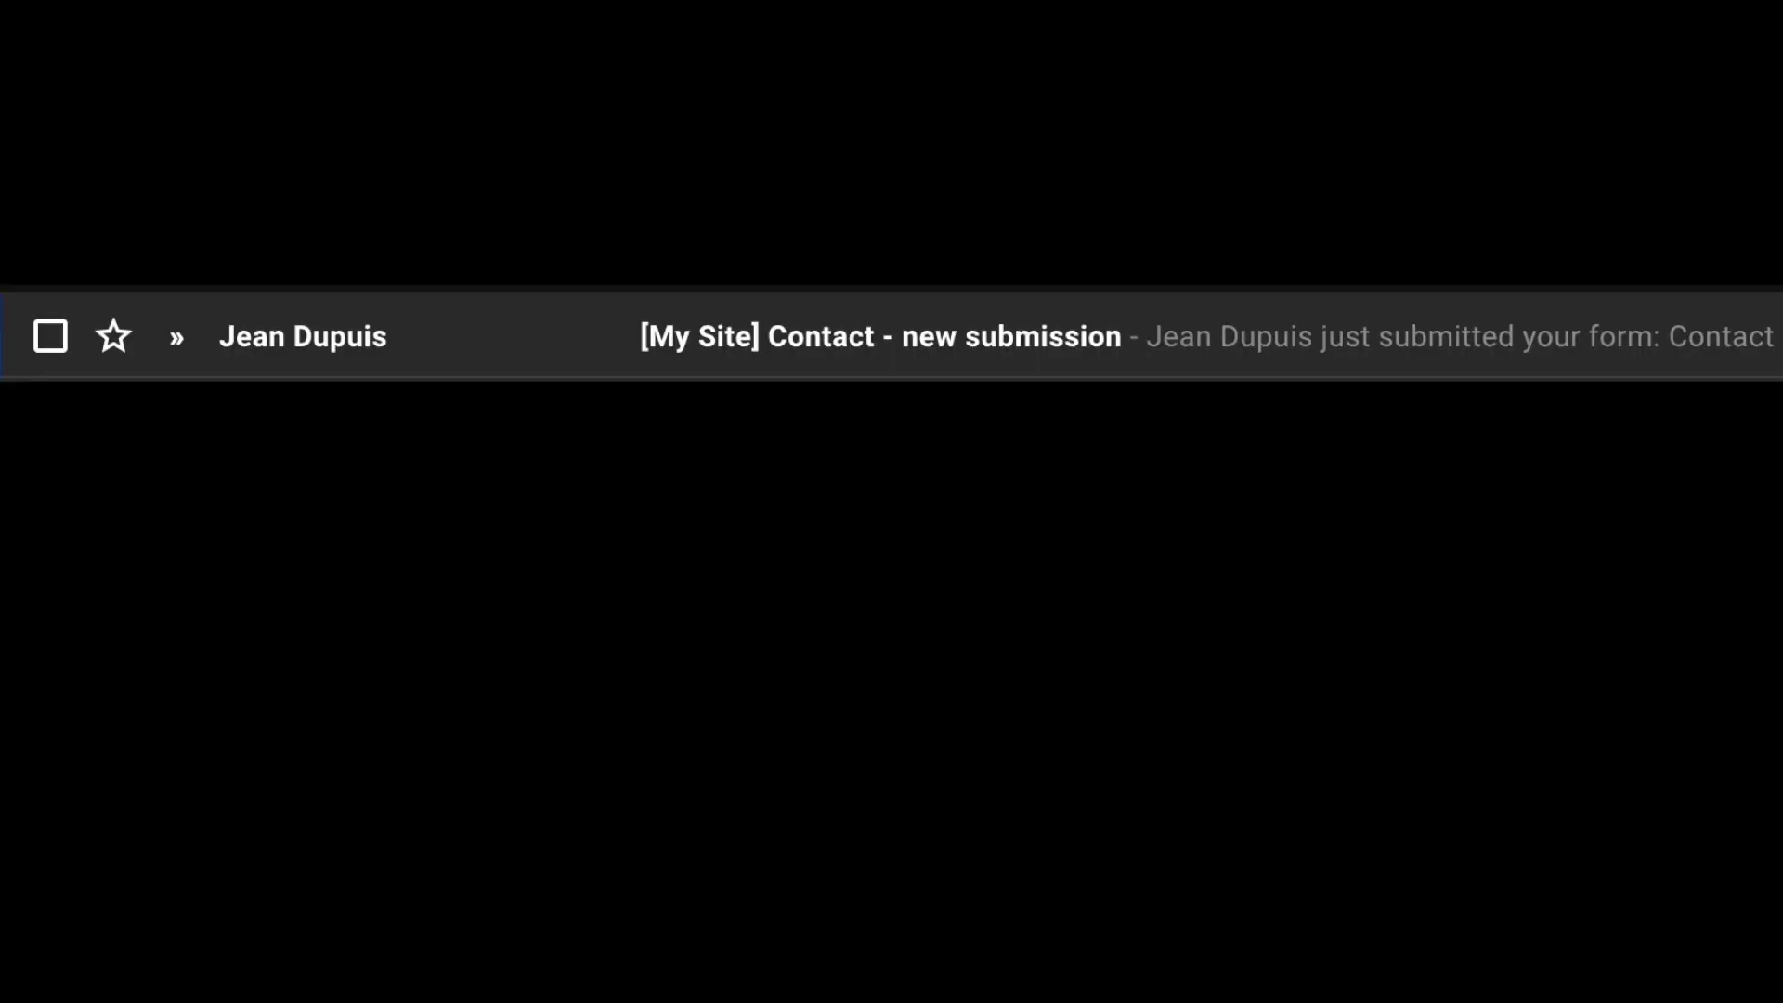
- Open the '[My Site] Contact - new submission' email and review the submitted name and Menu 1 quantity
{"action": "left_click", "coordinate": [657, 354]}
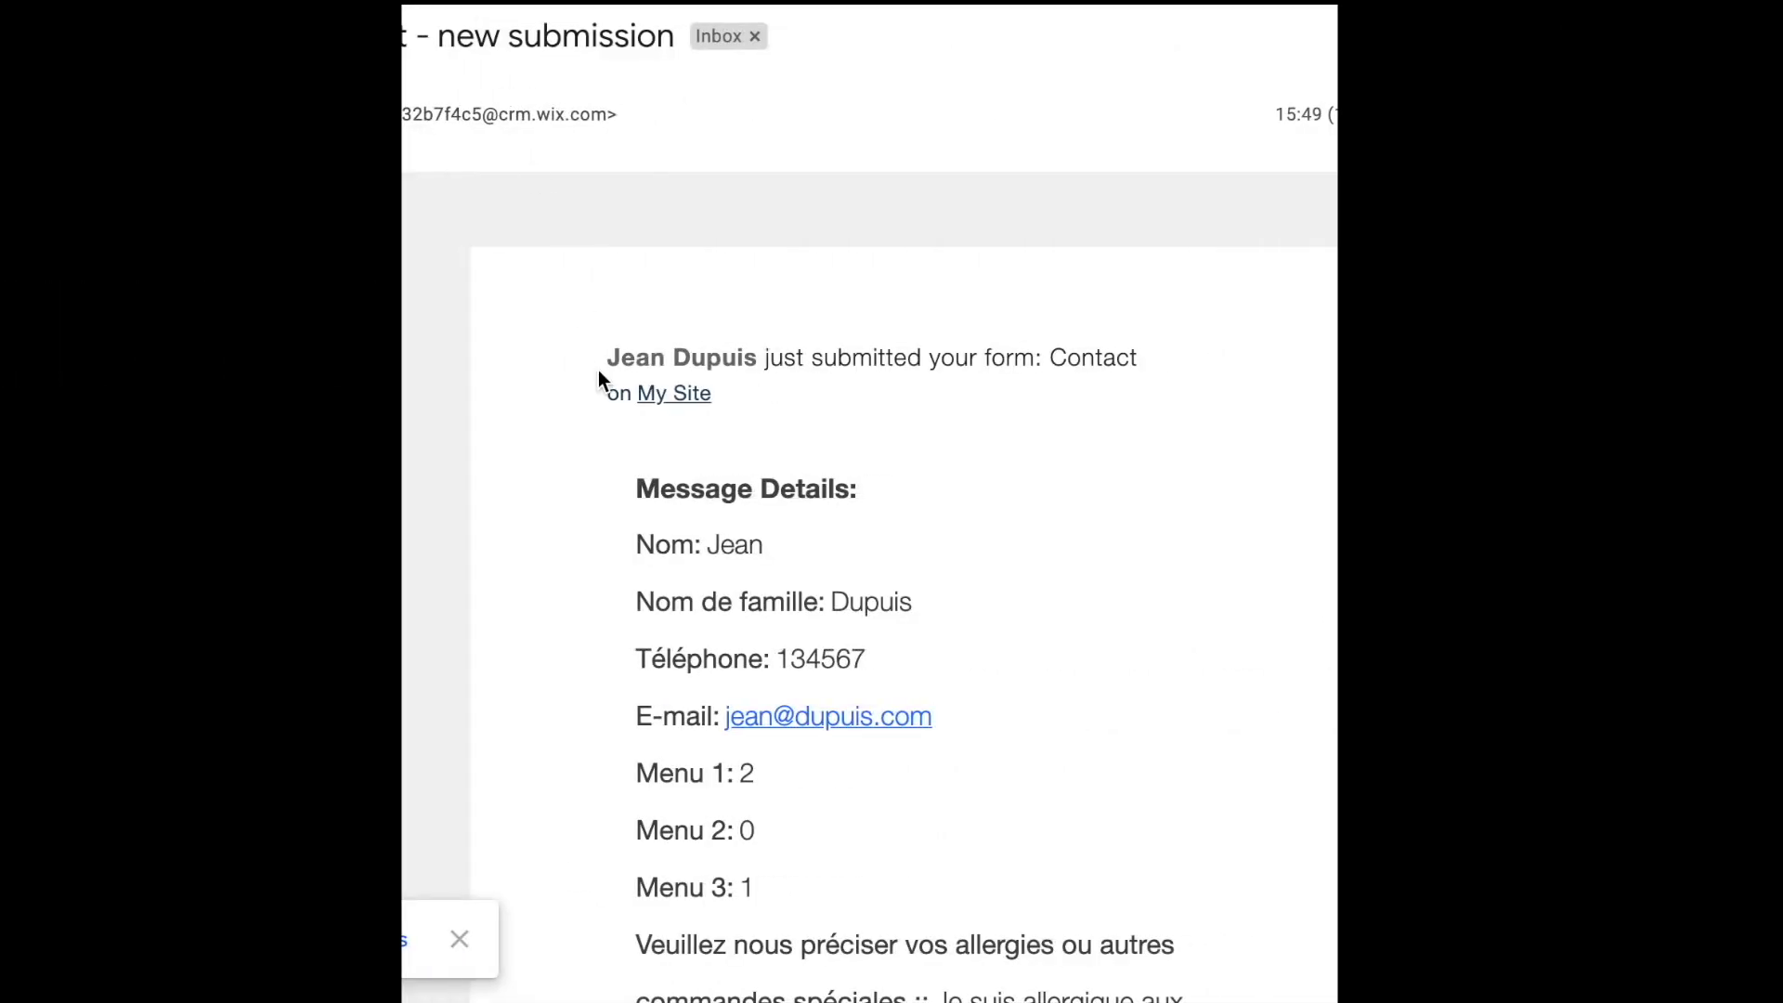
{"action": "scroll", "coordinate": [597, 369], "scroll_direction": "down", "scroll_amount": 3}
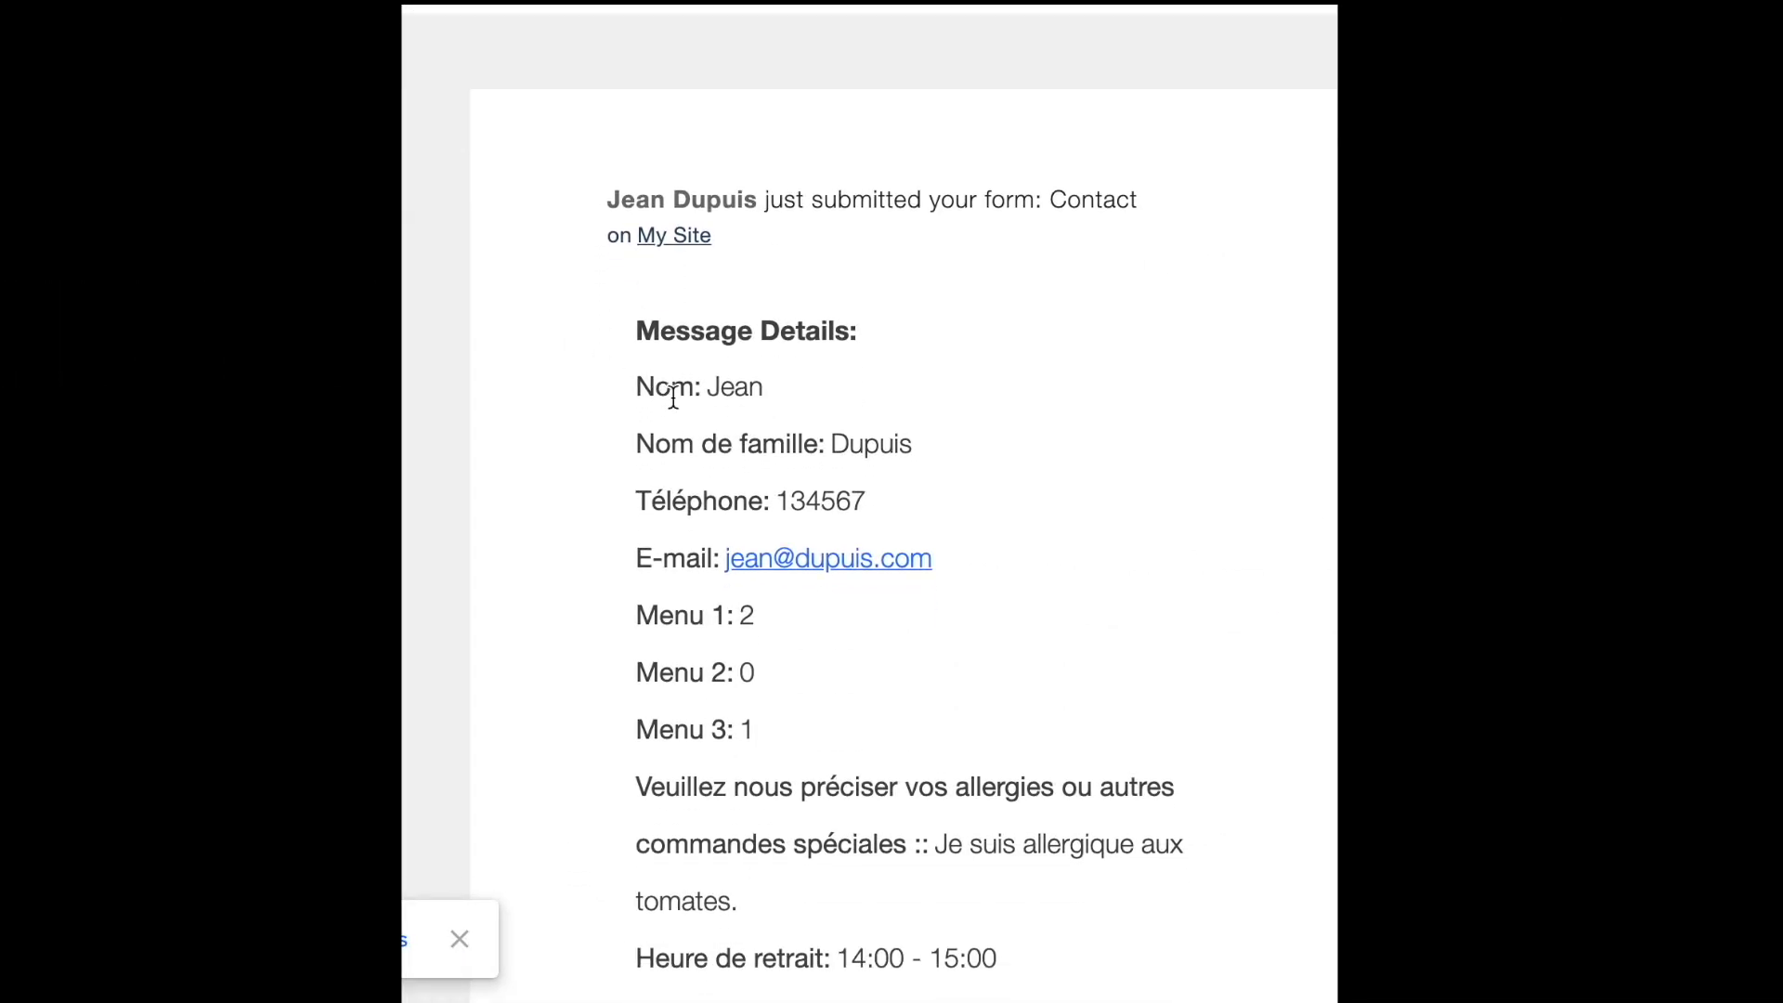
{"action": "scroll", "coordinate": [668, 386], "scroll_direction": "down", "scroll_amount": 2}
{"action": "double_click", "coordinate": [715, 307]}
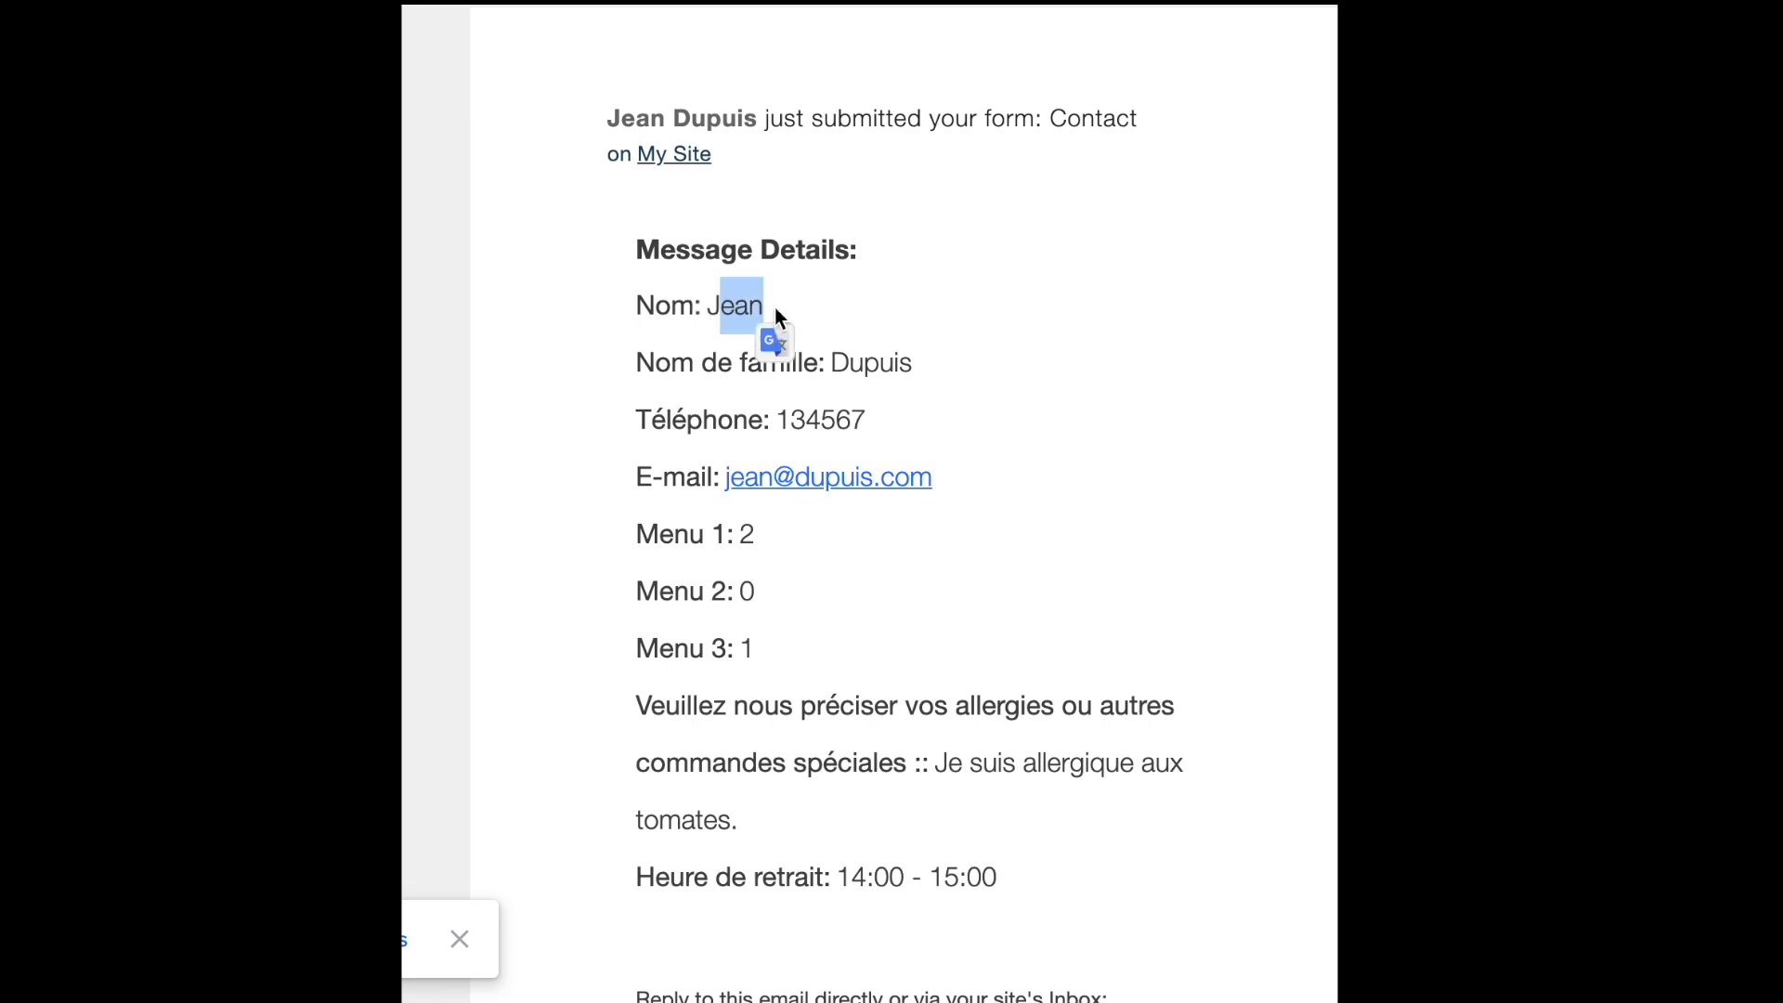
{"action": "left_click_drag", "start_coordinate": [894, 362], "coordinate": [831, 363]}
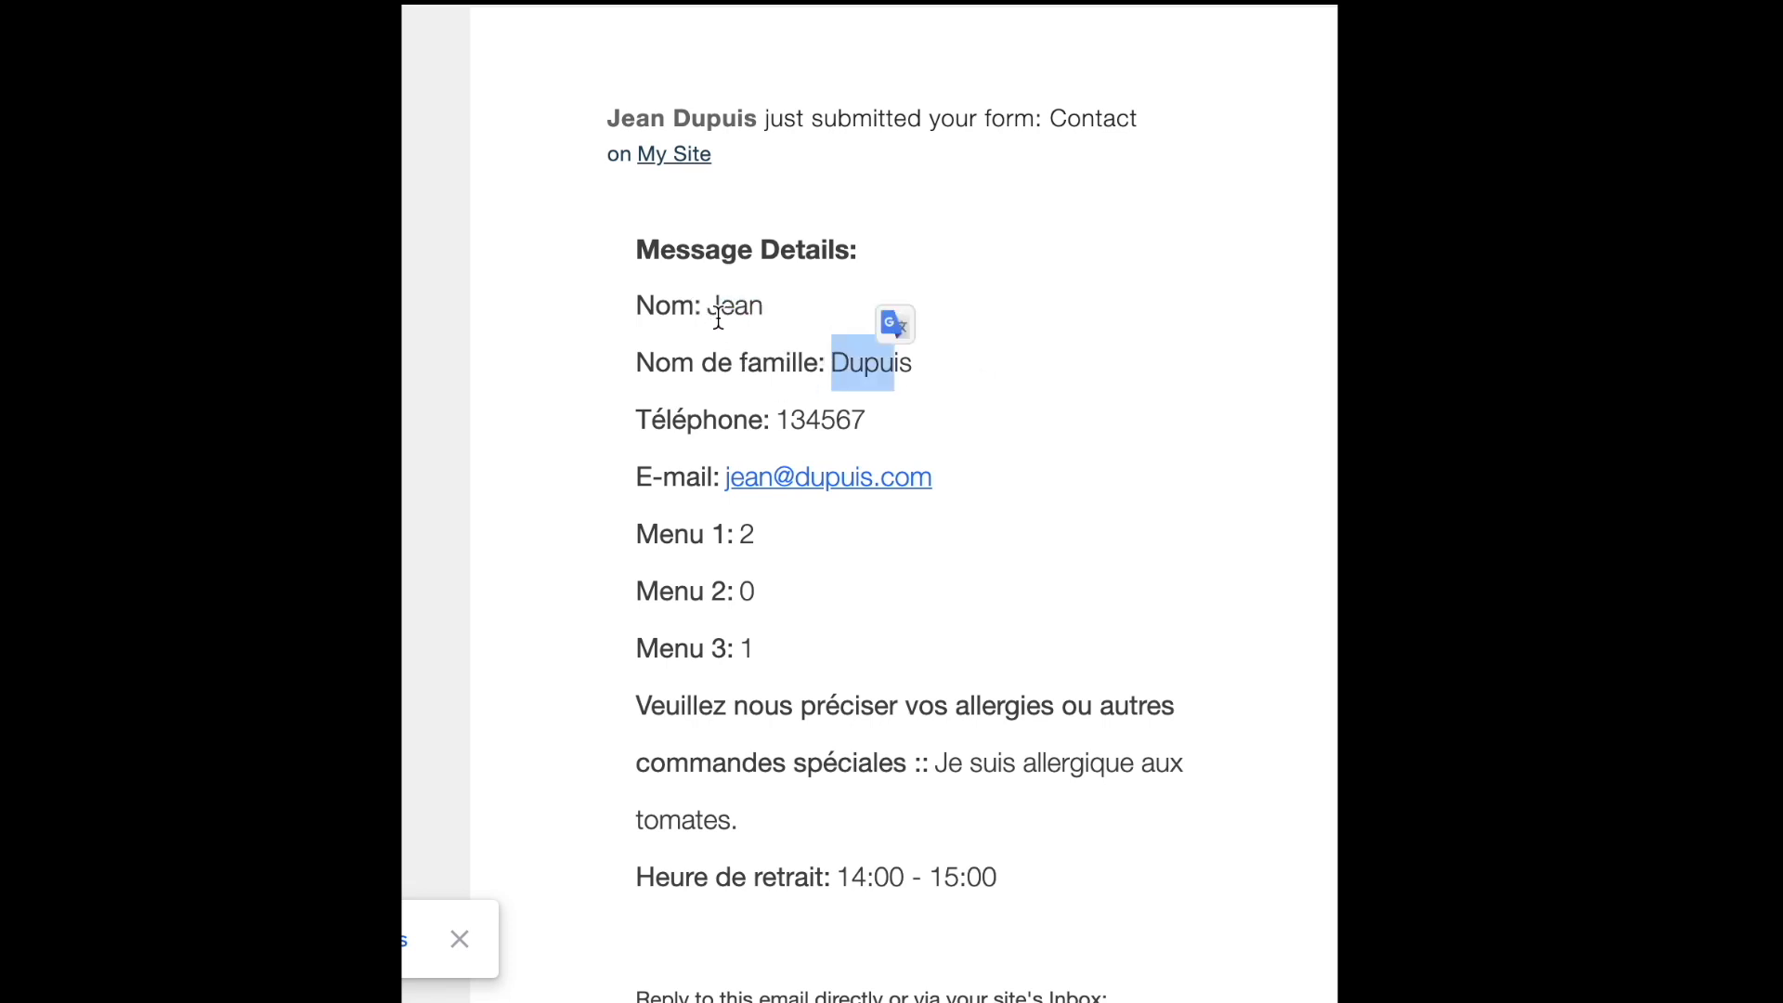
{"action": "scroll", "coordinate": [623, 432], "scroll_direction": "down", "scroll_amount": 3}
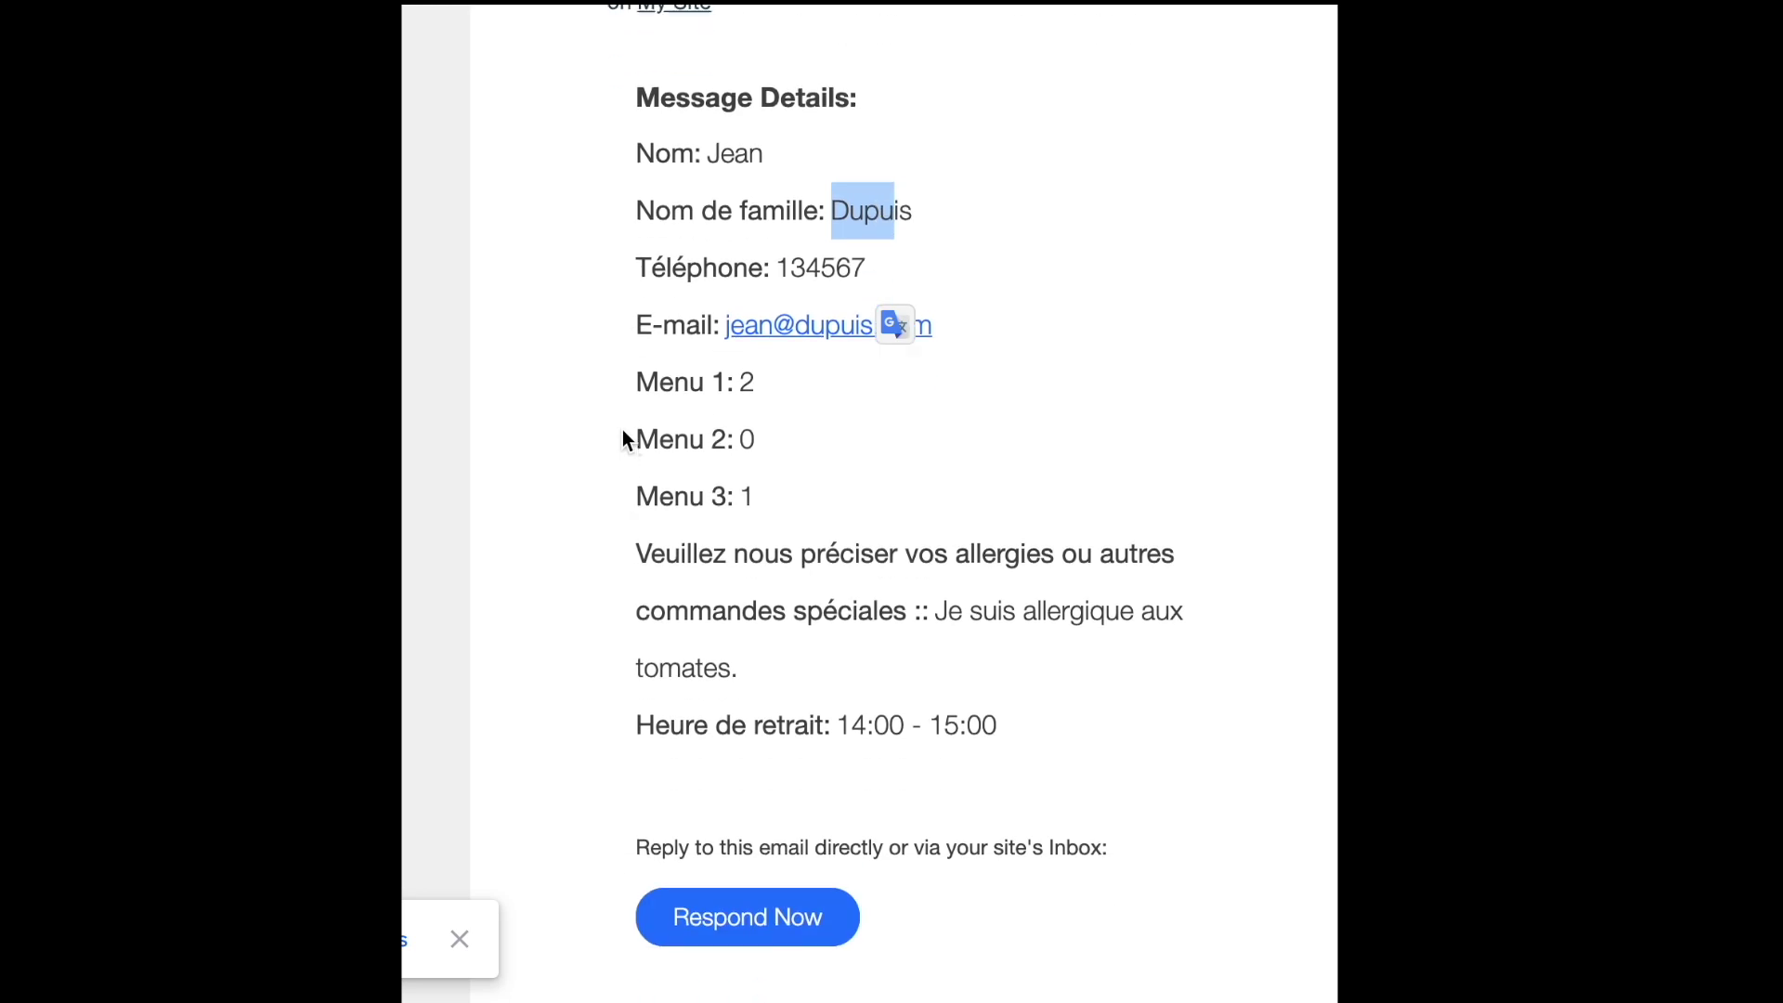
{"action": "left_click_drag", "start_coordinate": [639, 384], "coordinate": [667, 385]}
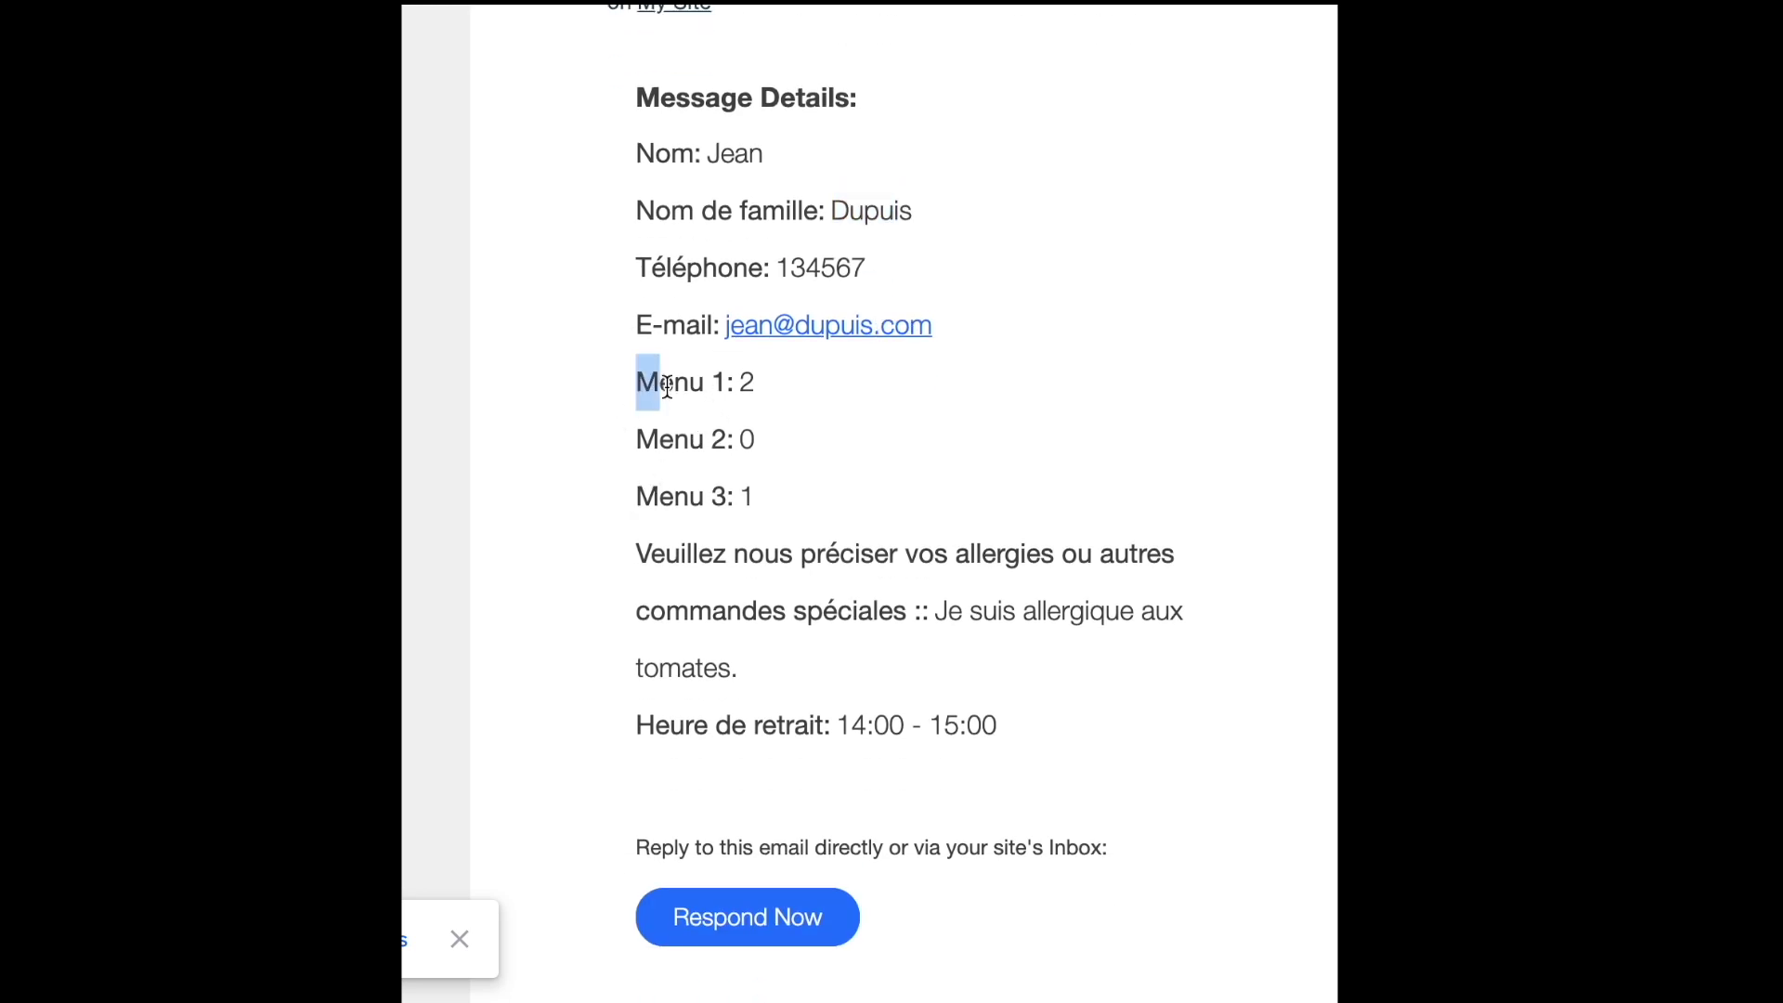
{"action": "left_click", "coordinate": [681, 384]}
{"action": "scroll", "coordinate": [567, 647], "scroll_direction": "down", "scroll_amount": 5}
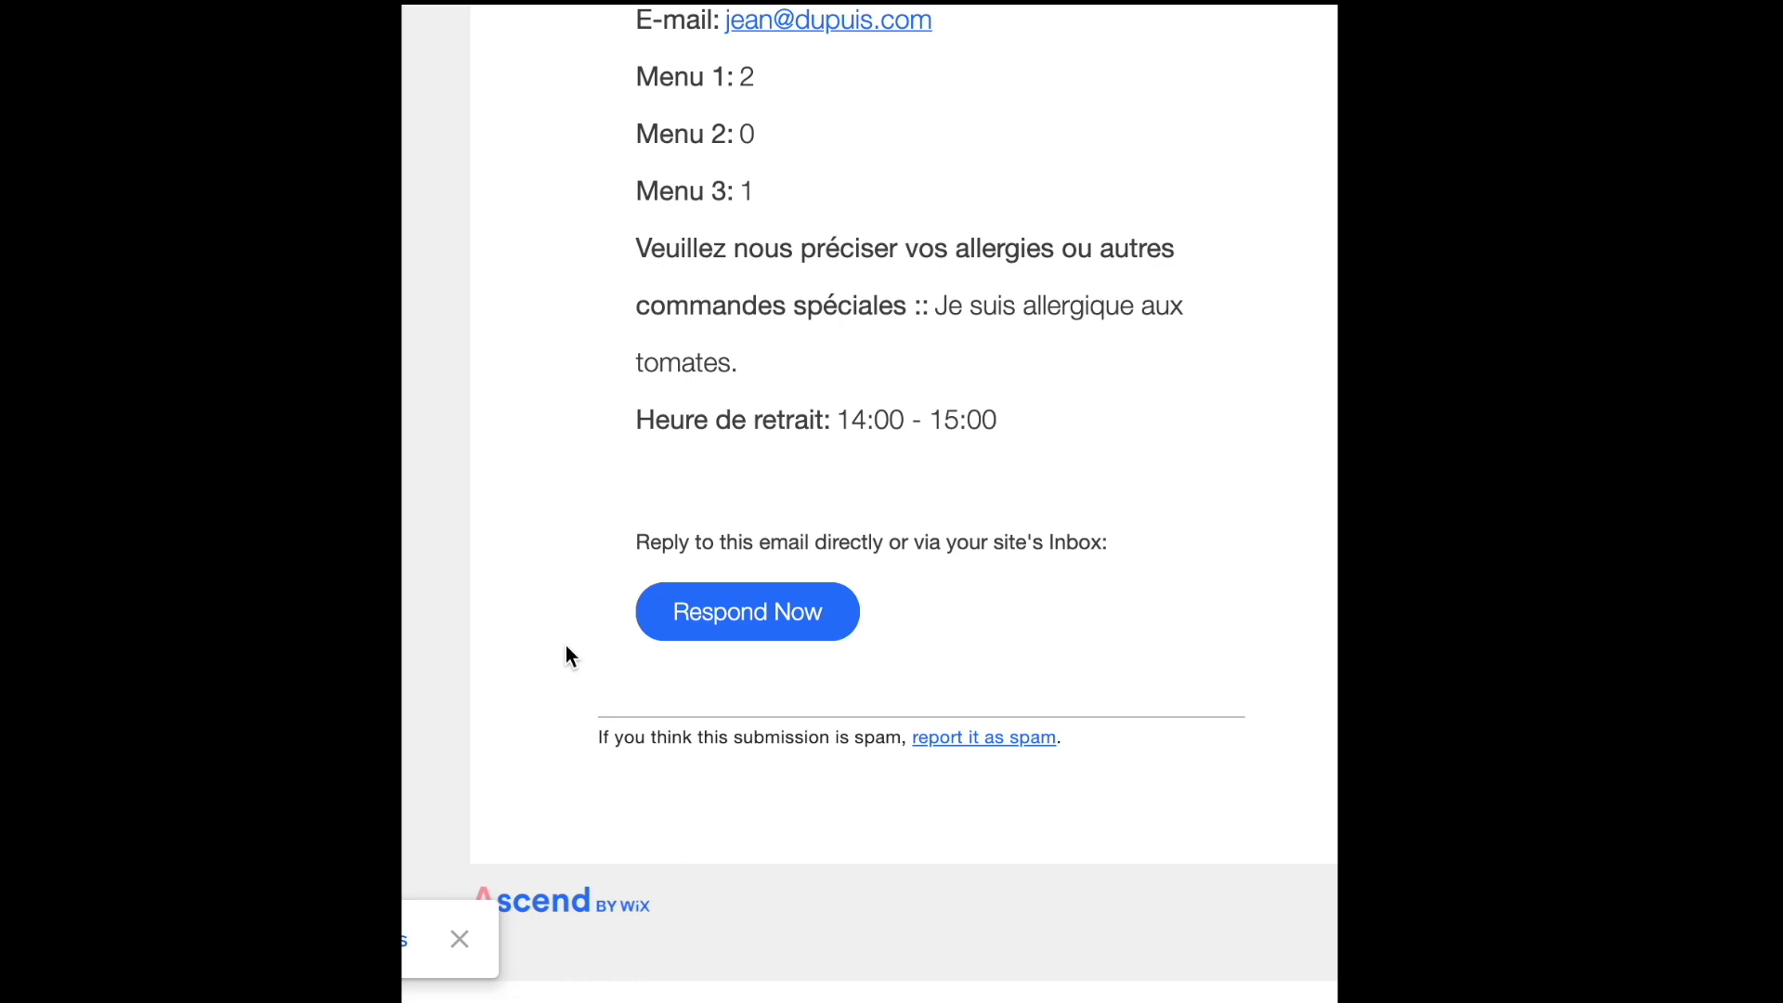
{"action": "scroll", "coordinate": [567, 647], "scroll_direction": "up", "scroll_amount": 7}
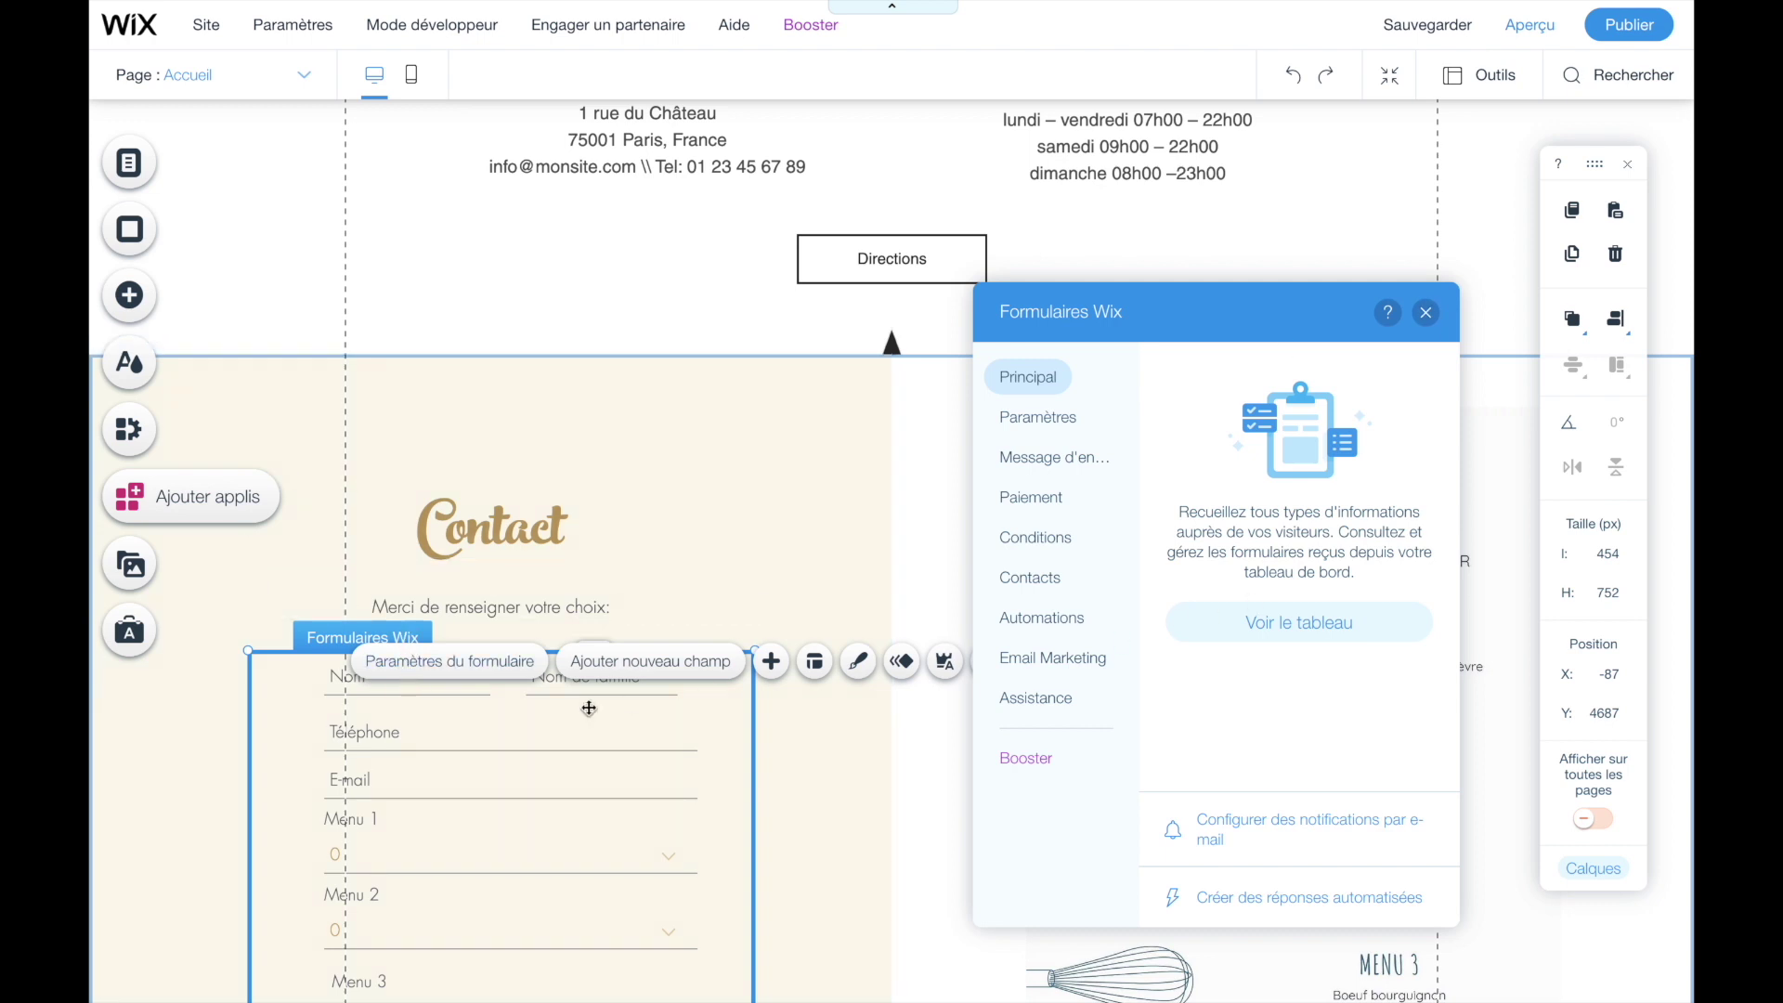
- From the form settings, view the test order row in the dashboard Contact table and its Import/Export options
{"action": "left_click", "coordinate": [353, 692]}
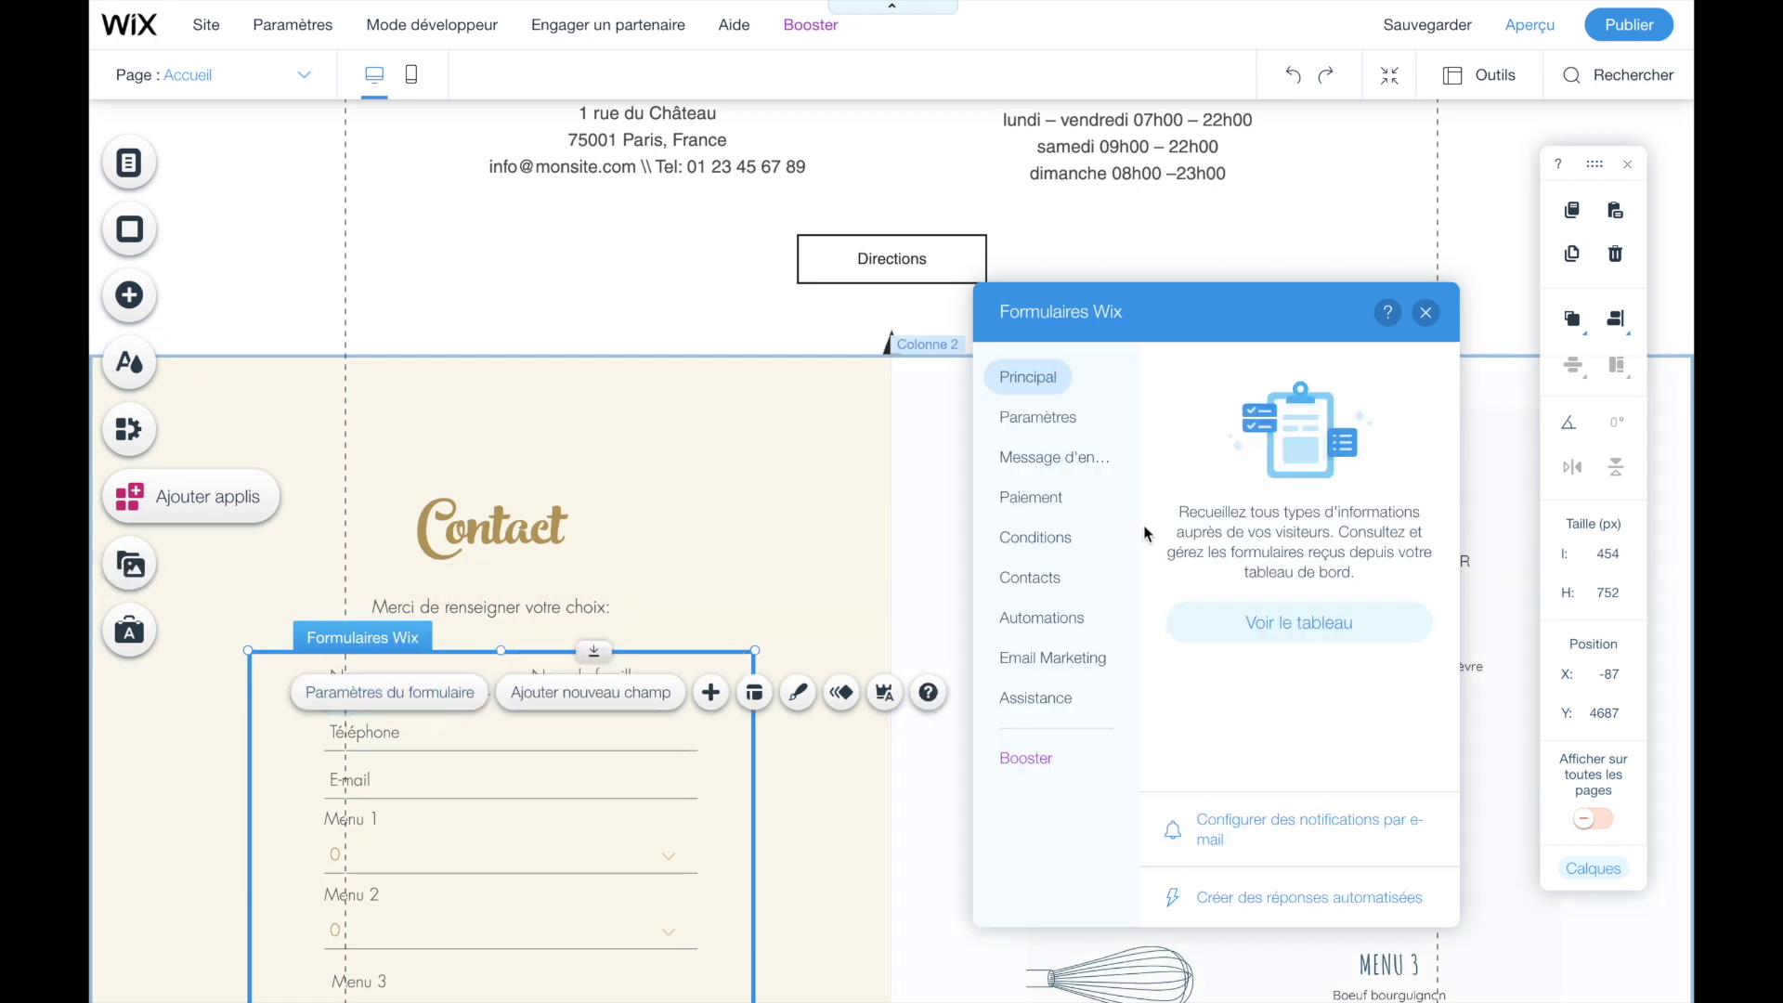
{"action": "left_click", "coordinate": [1274, 635]}
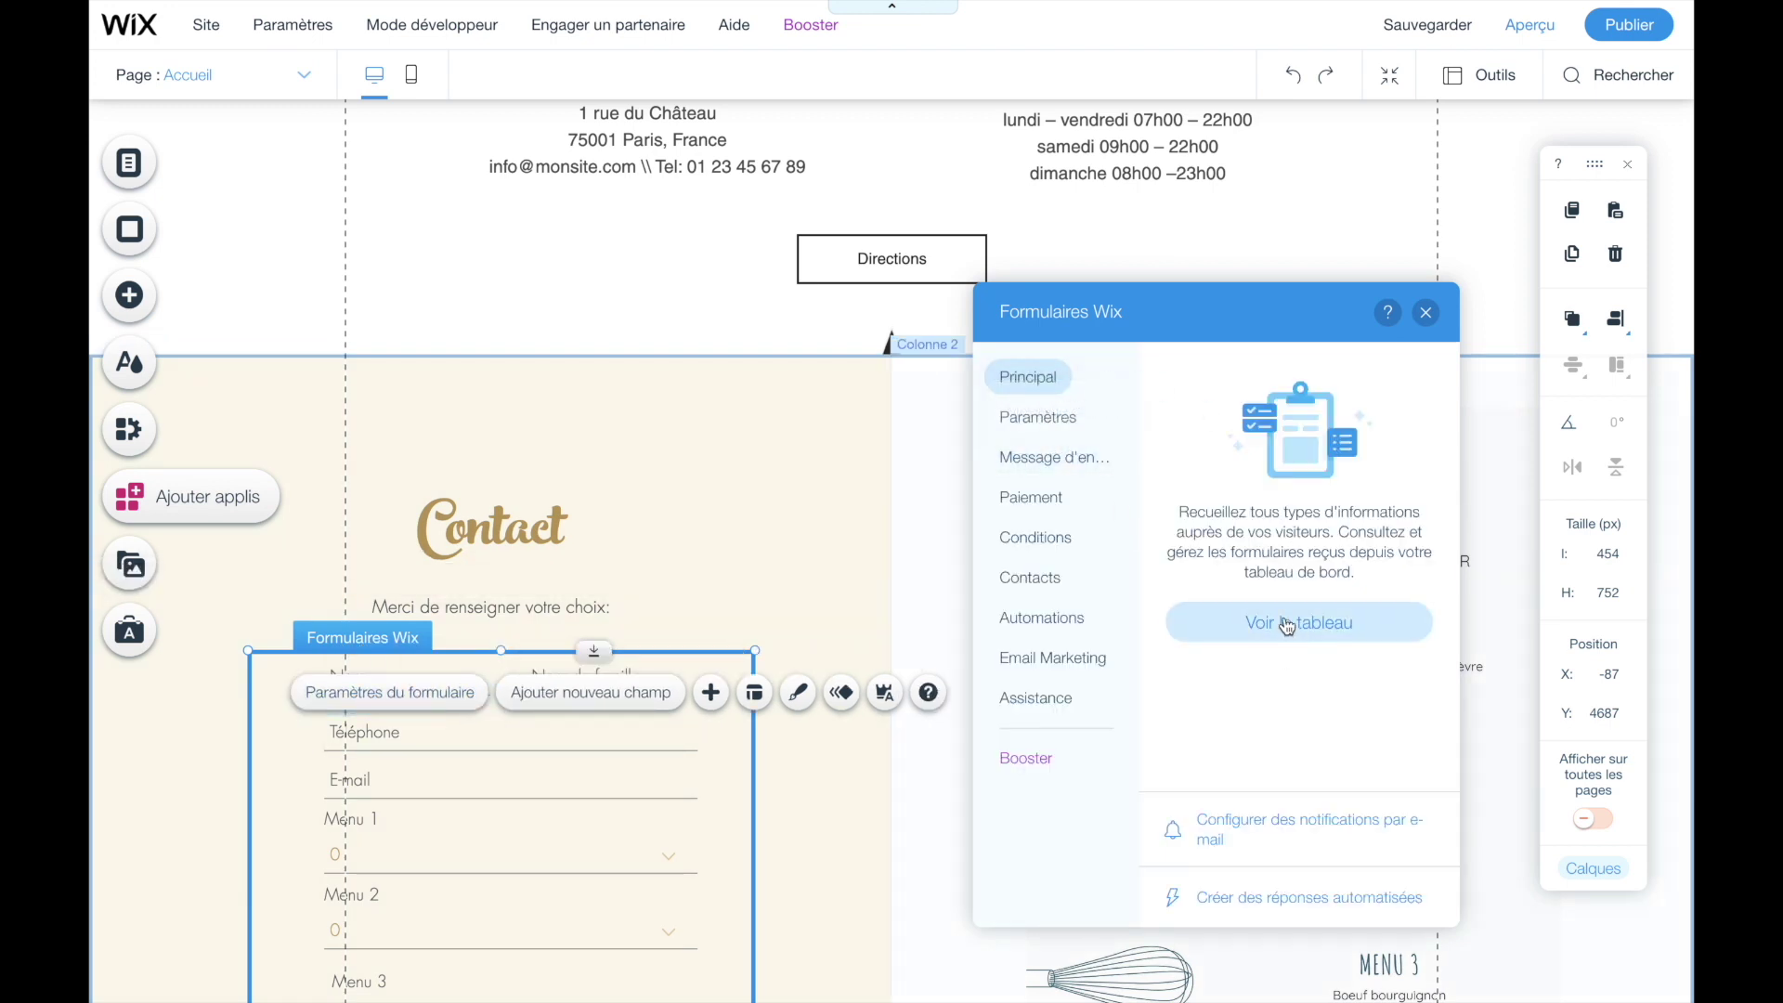
{"action": "scroll", "coordinate": [1427, 379], "scroll_direction": "right", "scroll_amount": 5}
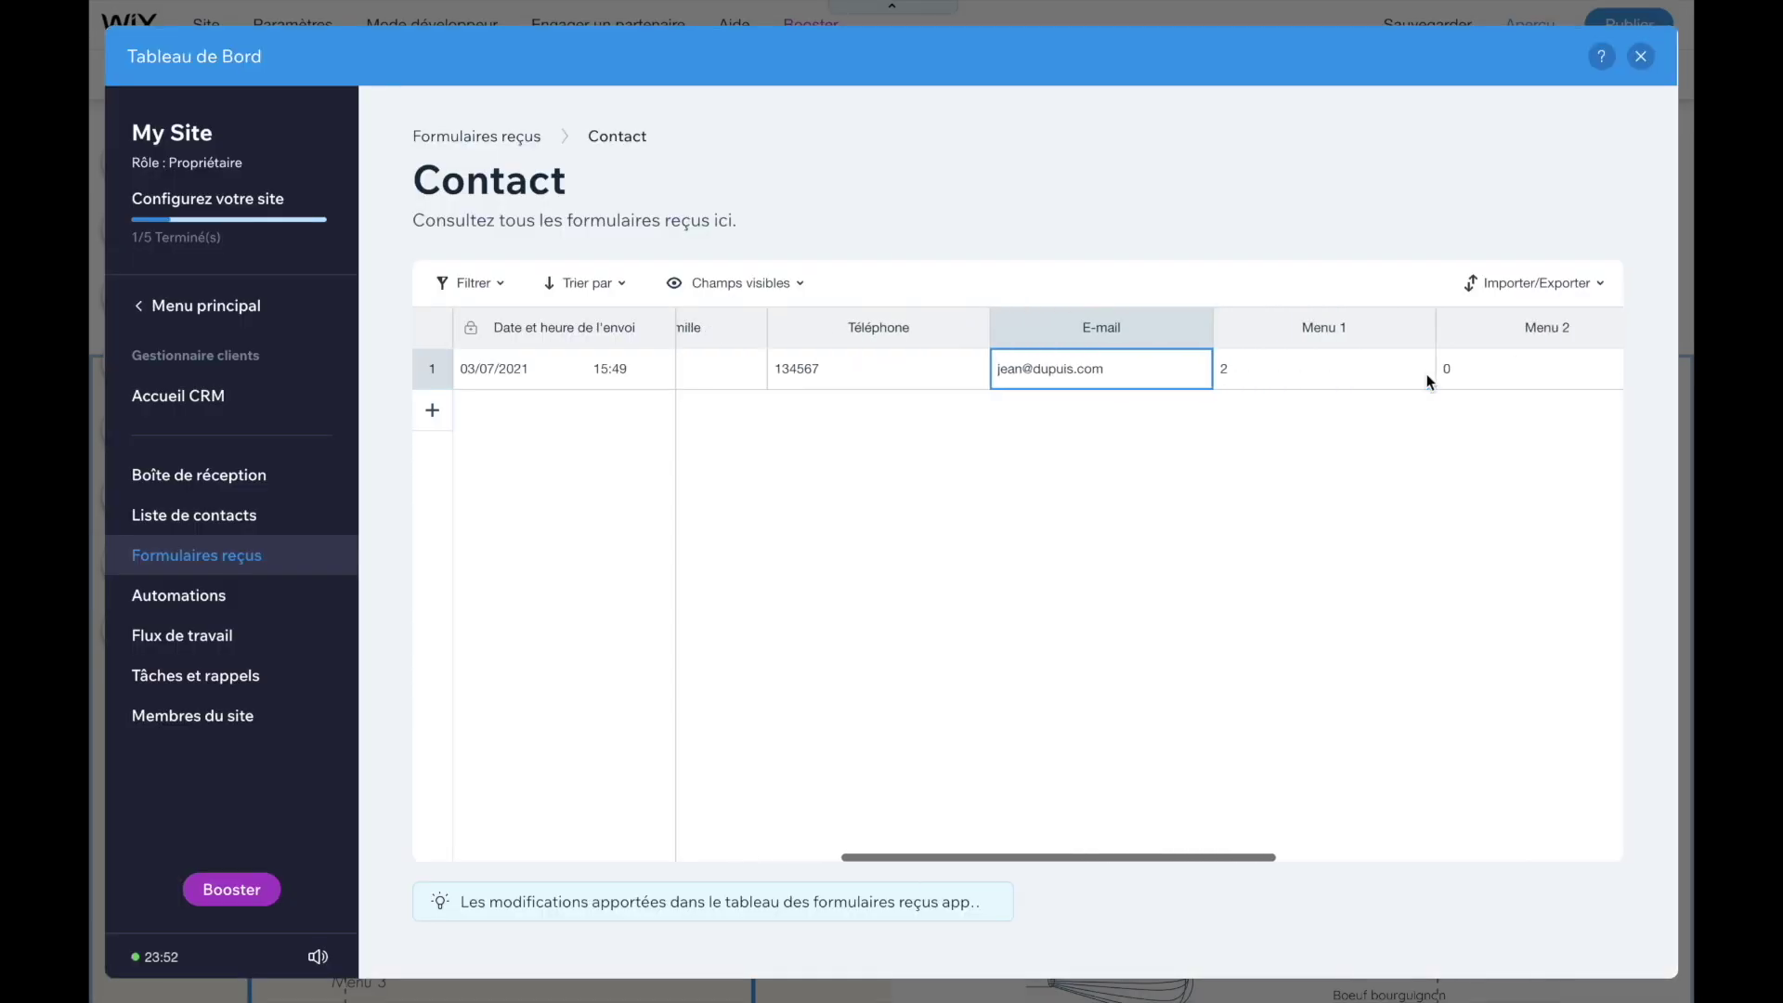
{"action": "scroll", "coordinate": [1427, 378], "scroll_direction": "left", "scroll_amount": 5}
{"action": "scroll", "coordinate": [1427, 379], "scroll_direction": "left", "scroll_amount": 5}
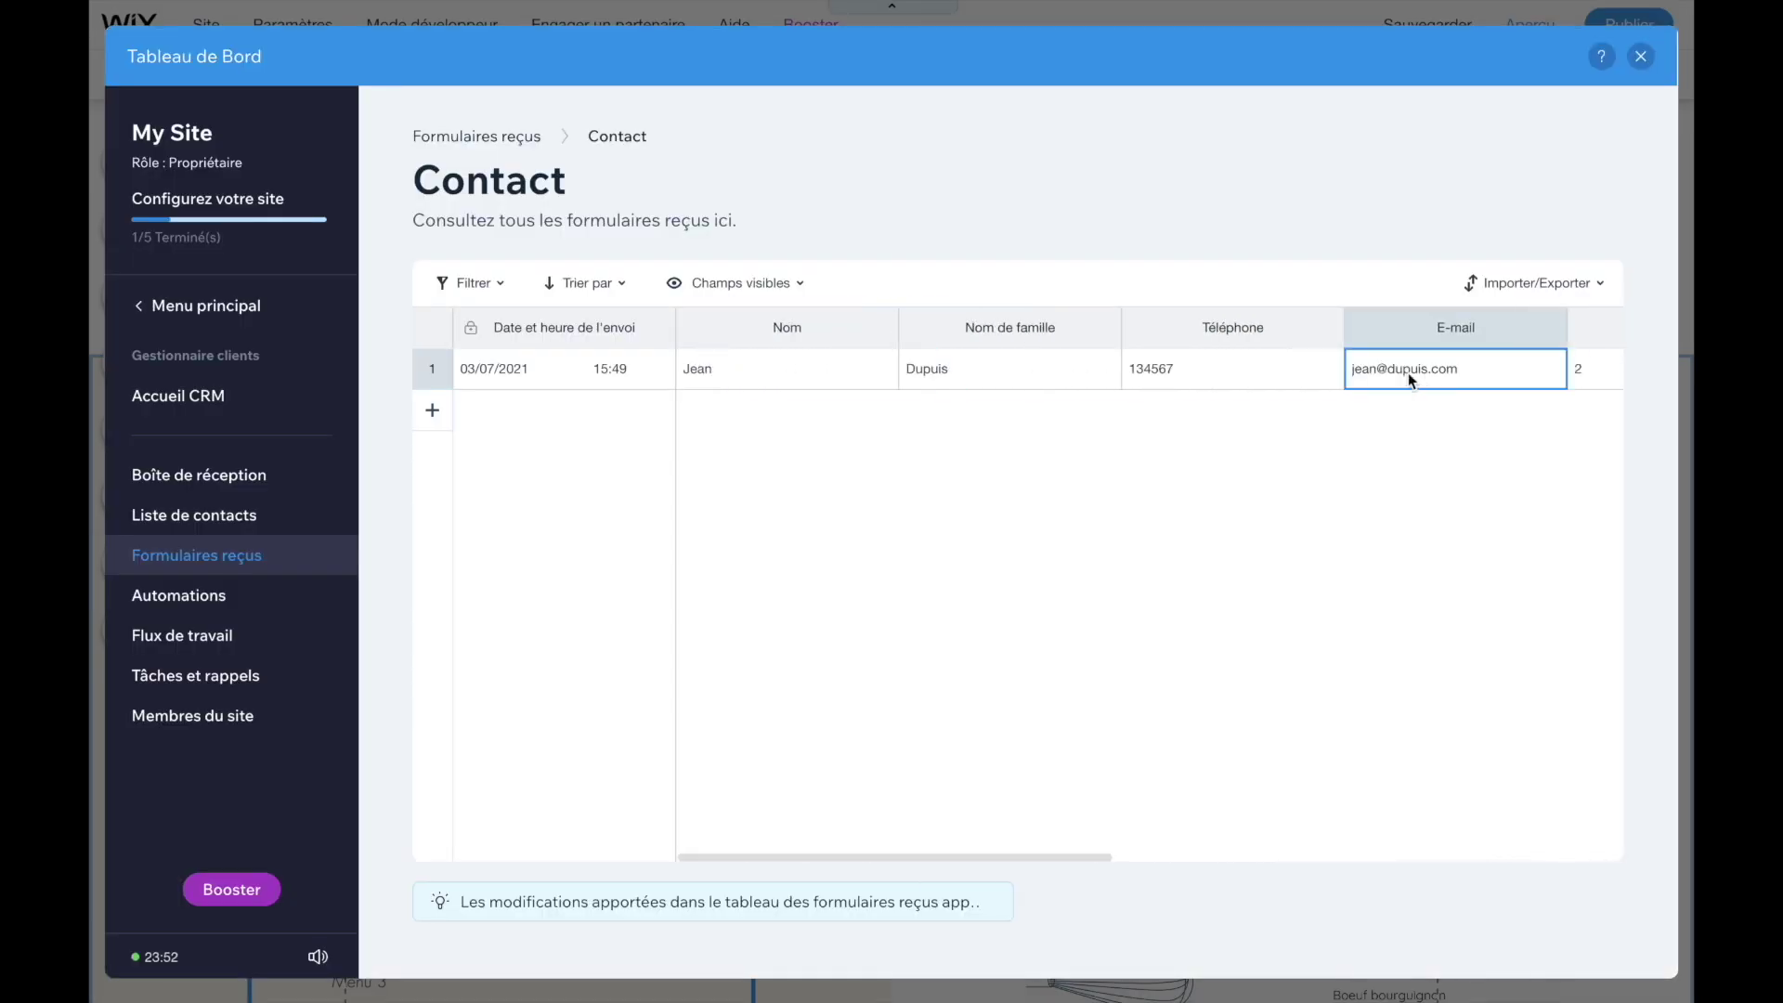
{"action": "scroll", "coordinate": [1041, 344], "scroll_direction": "right", "scroll_amount": 1}
{"action": "scroll", "coordinate": [1039, 351], "scroll_direction": "right", "scroll_amount": 5}
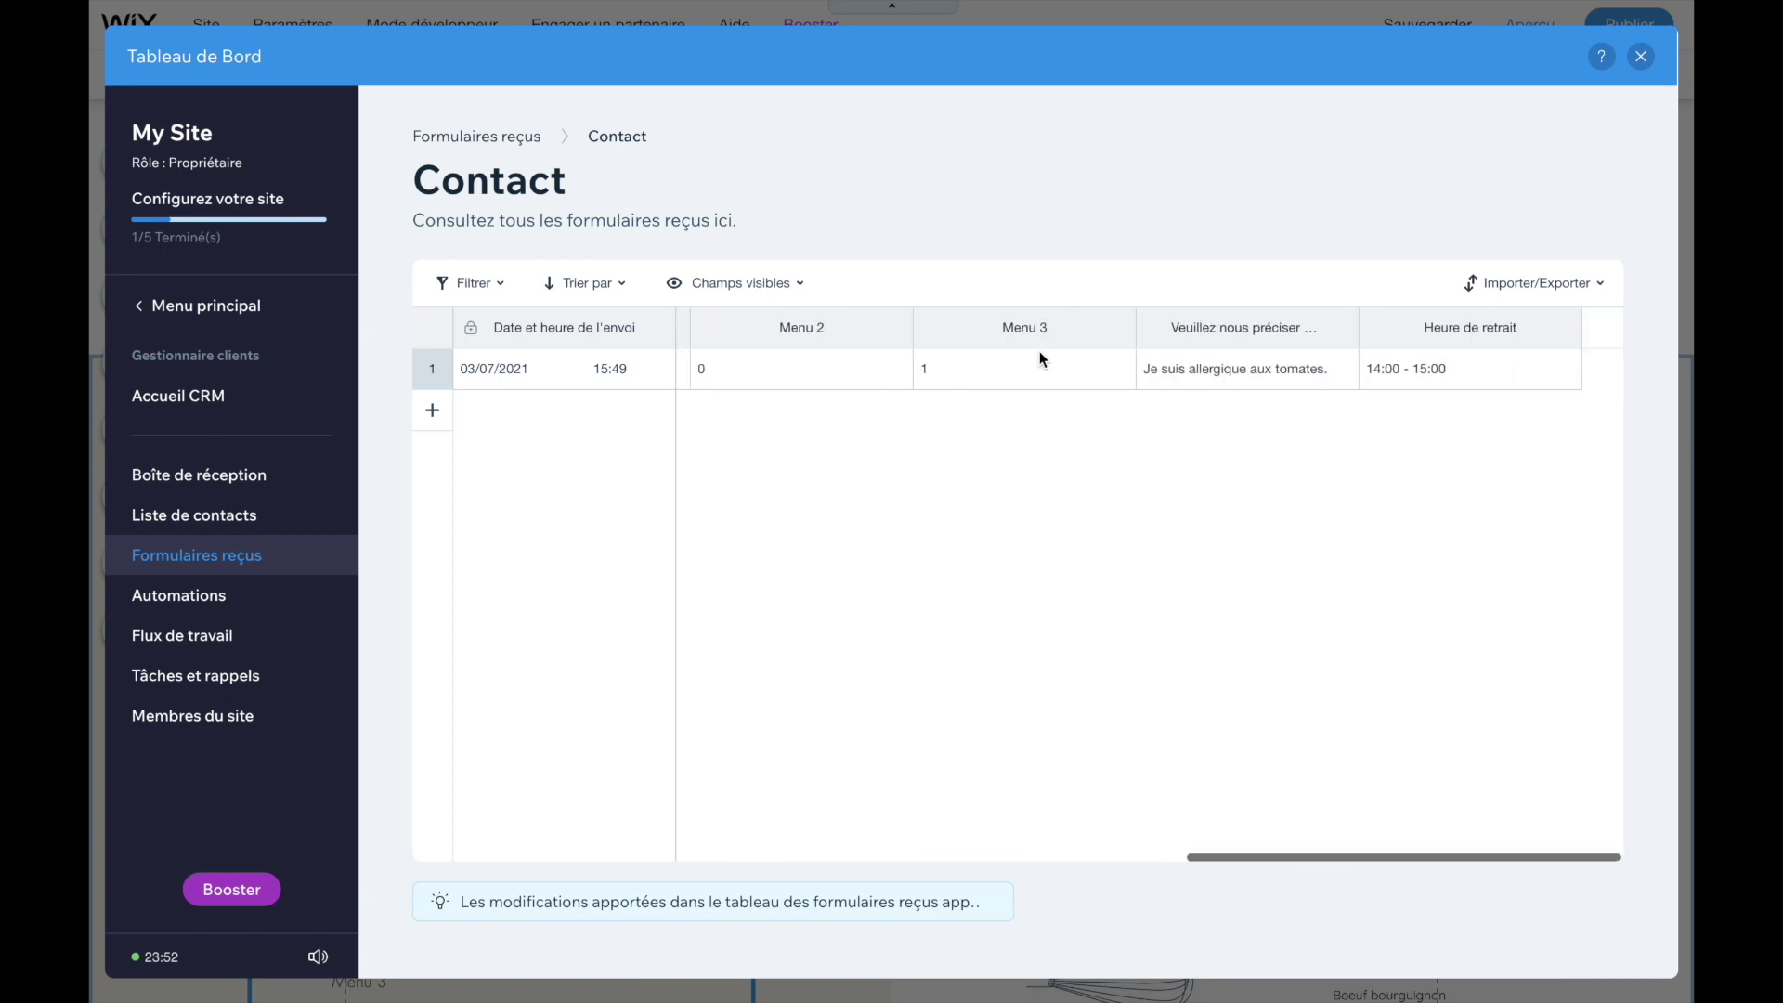
{"action": "left_click", "coordinate": [1543, 286]}
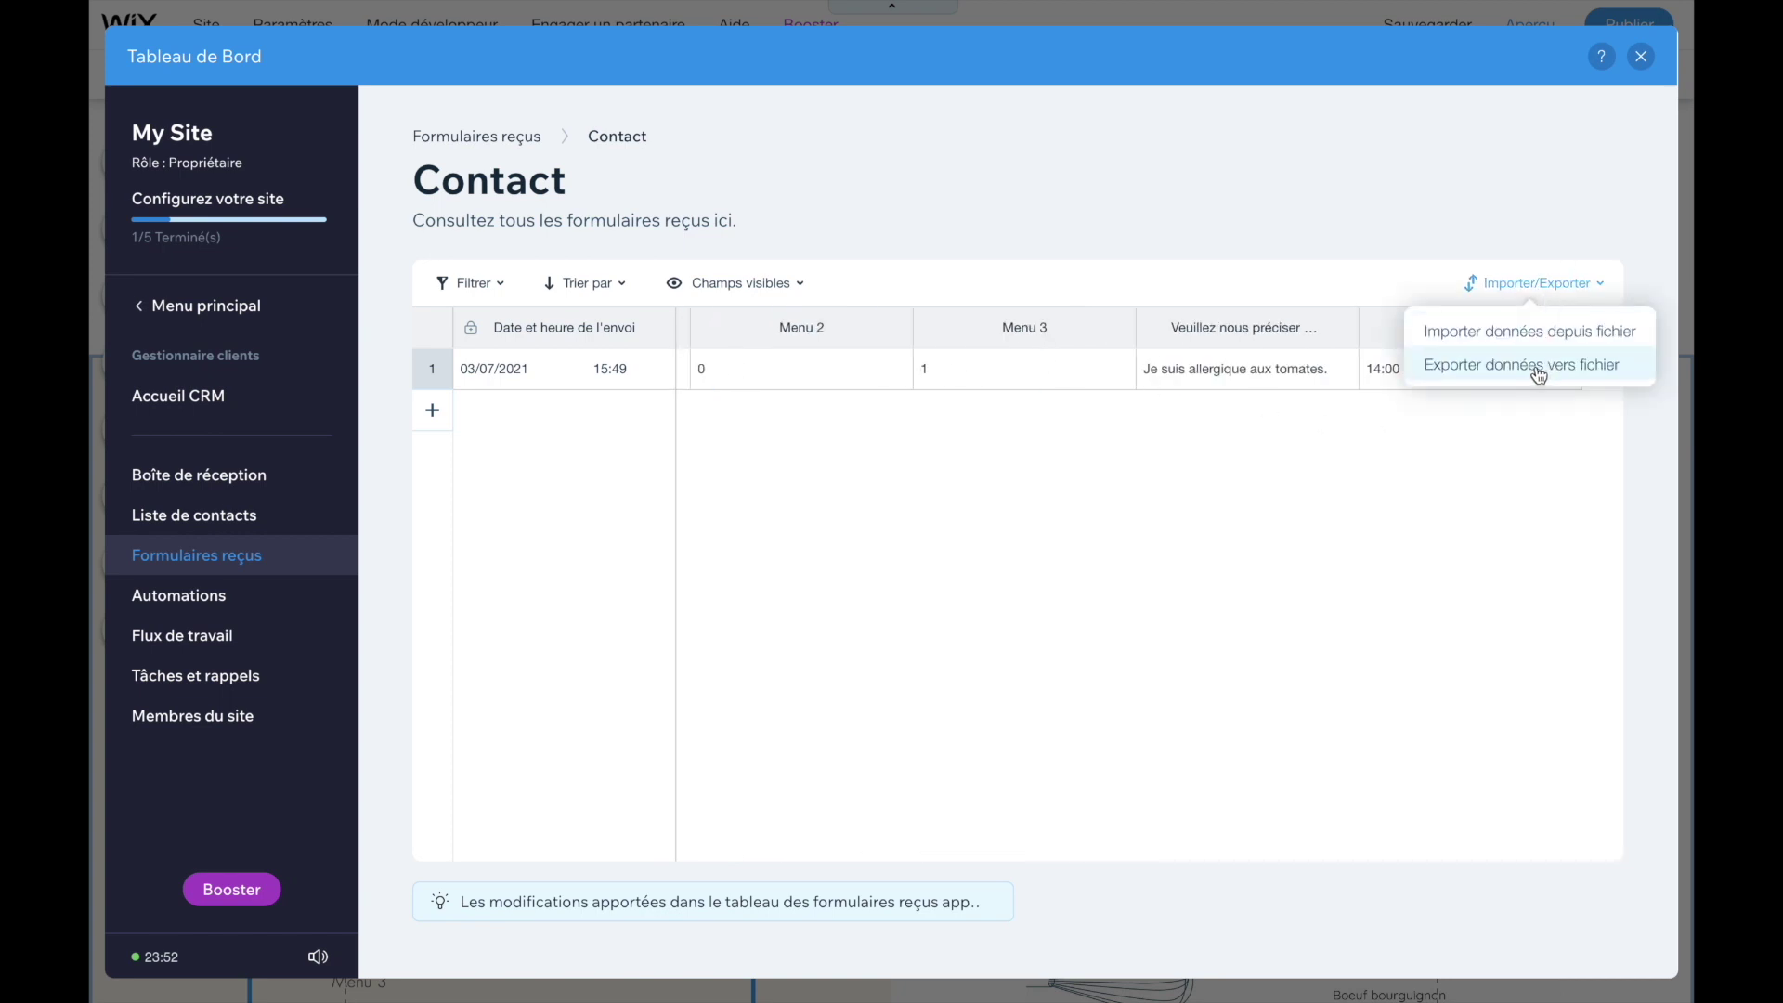
{"action": "left_click", "coordinate": [1444, 484]}
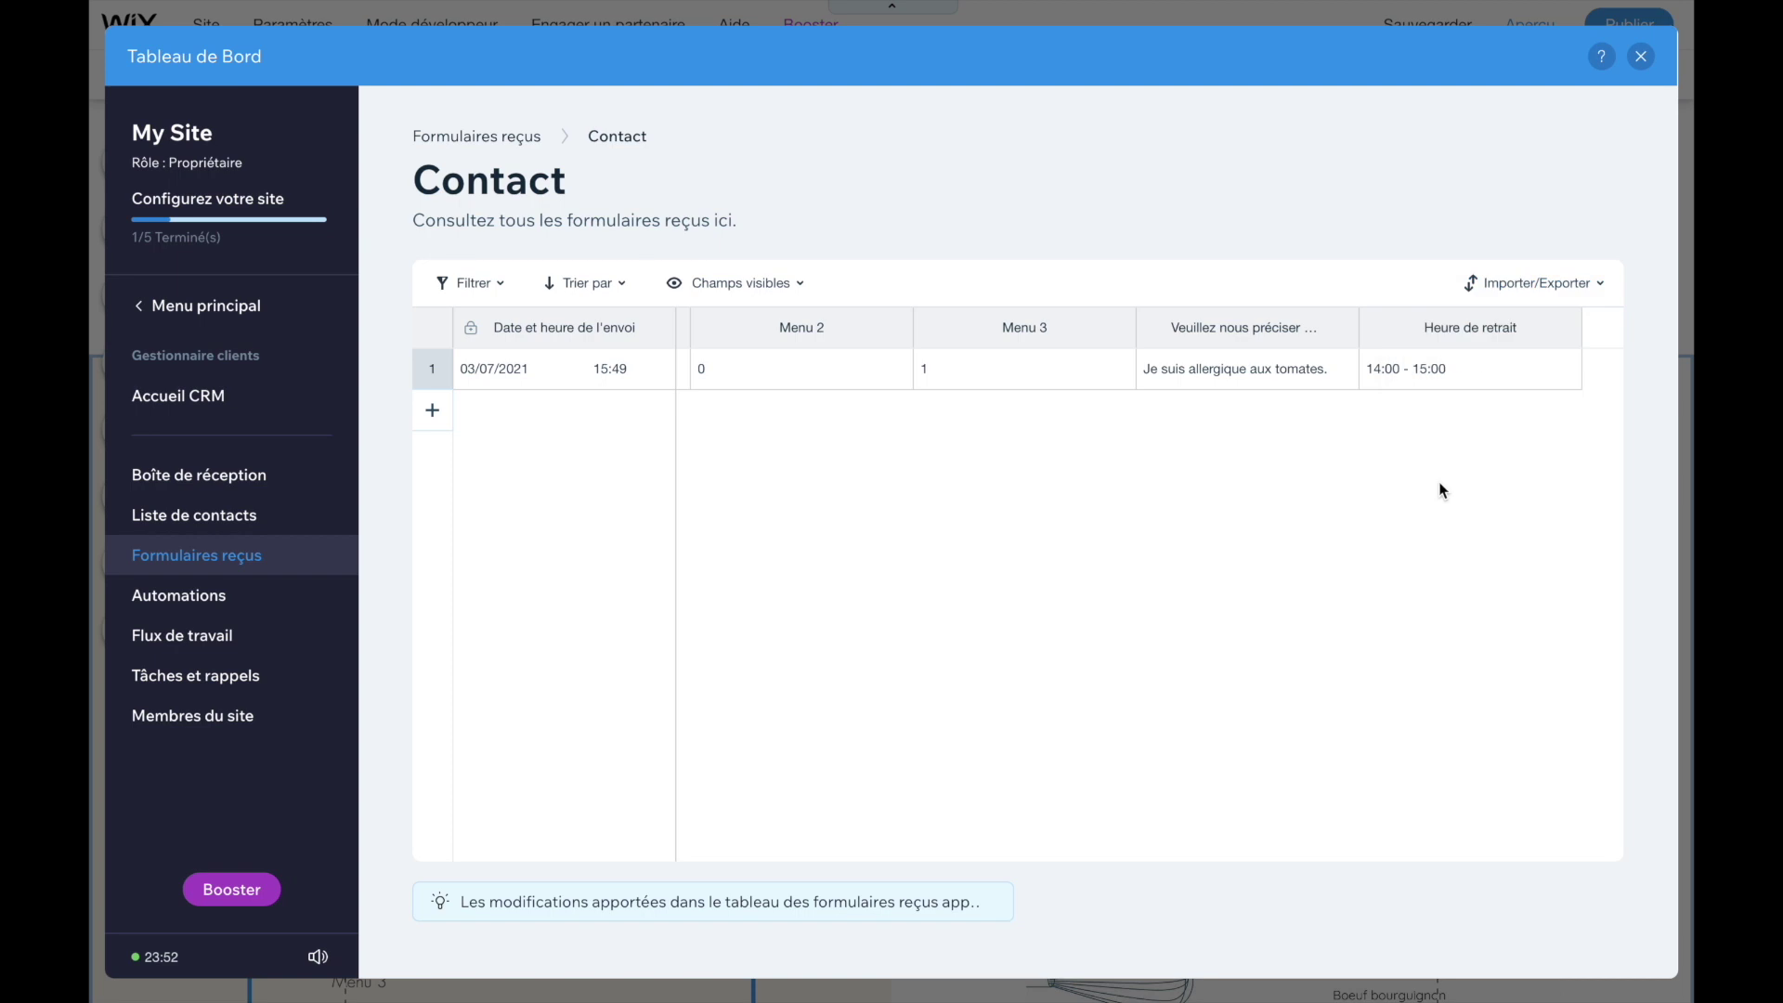
{"action": "scroll", "coordinate": [1273, 414], "scroll_direction": "left", "scroll_amount": 5}
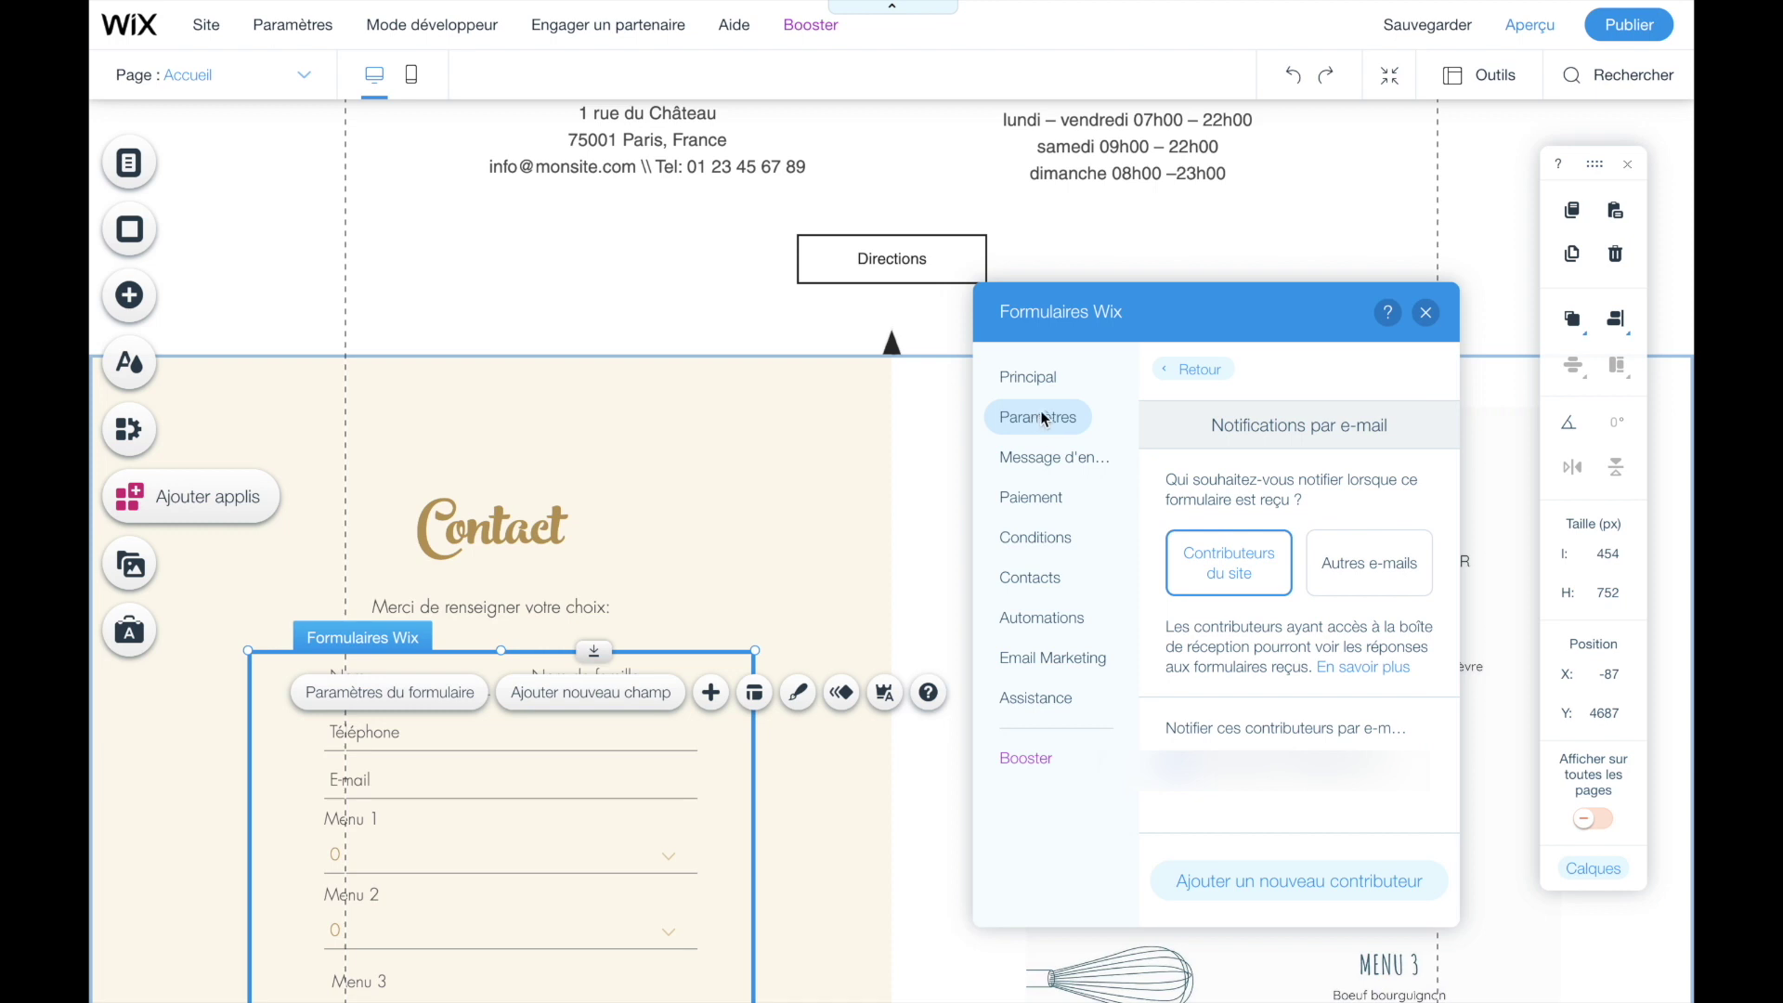
- Switch form notifications to Autres e-mails, add an e-mail address field, and publish
{"action": "left_click", "coordinate": [1352, 583]}
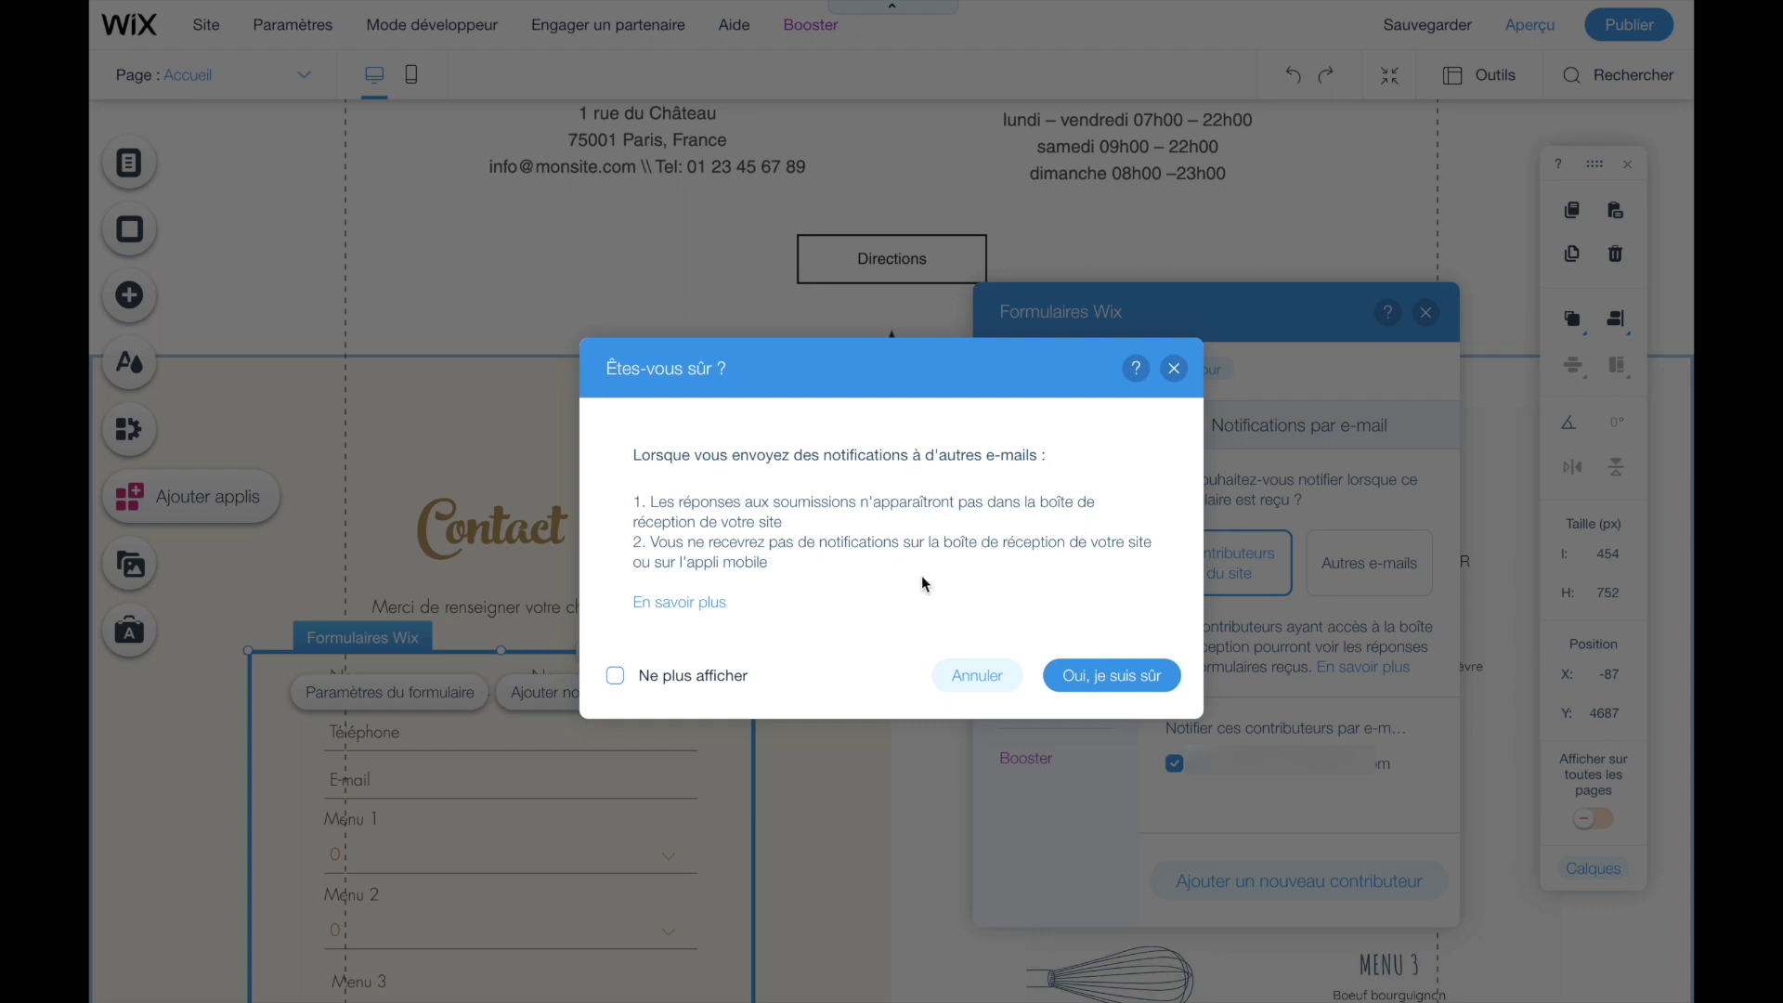
{"action": "left_click", "coordinate": [1085, 679]}
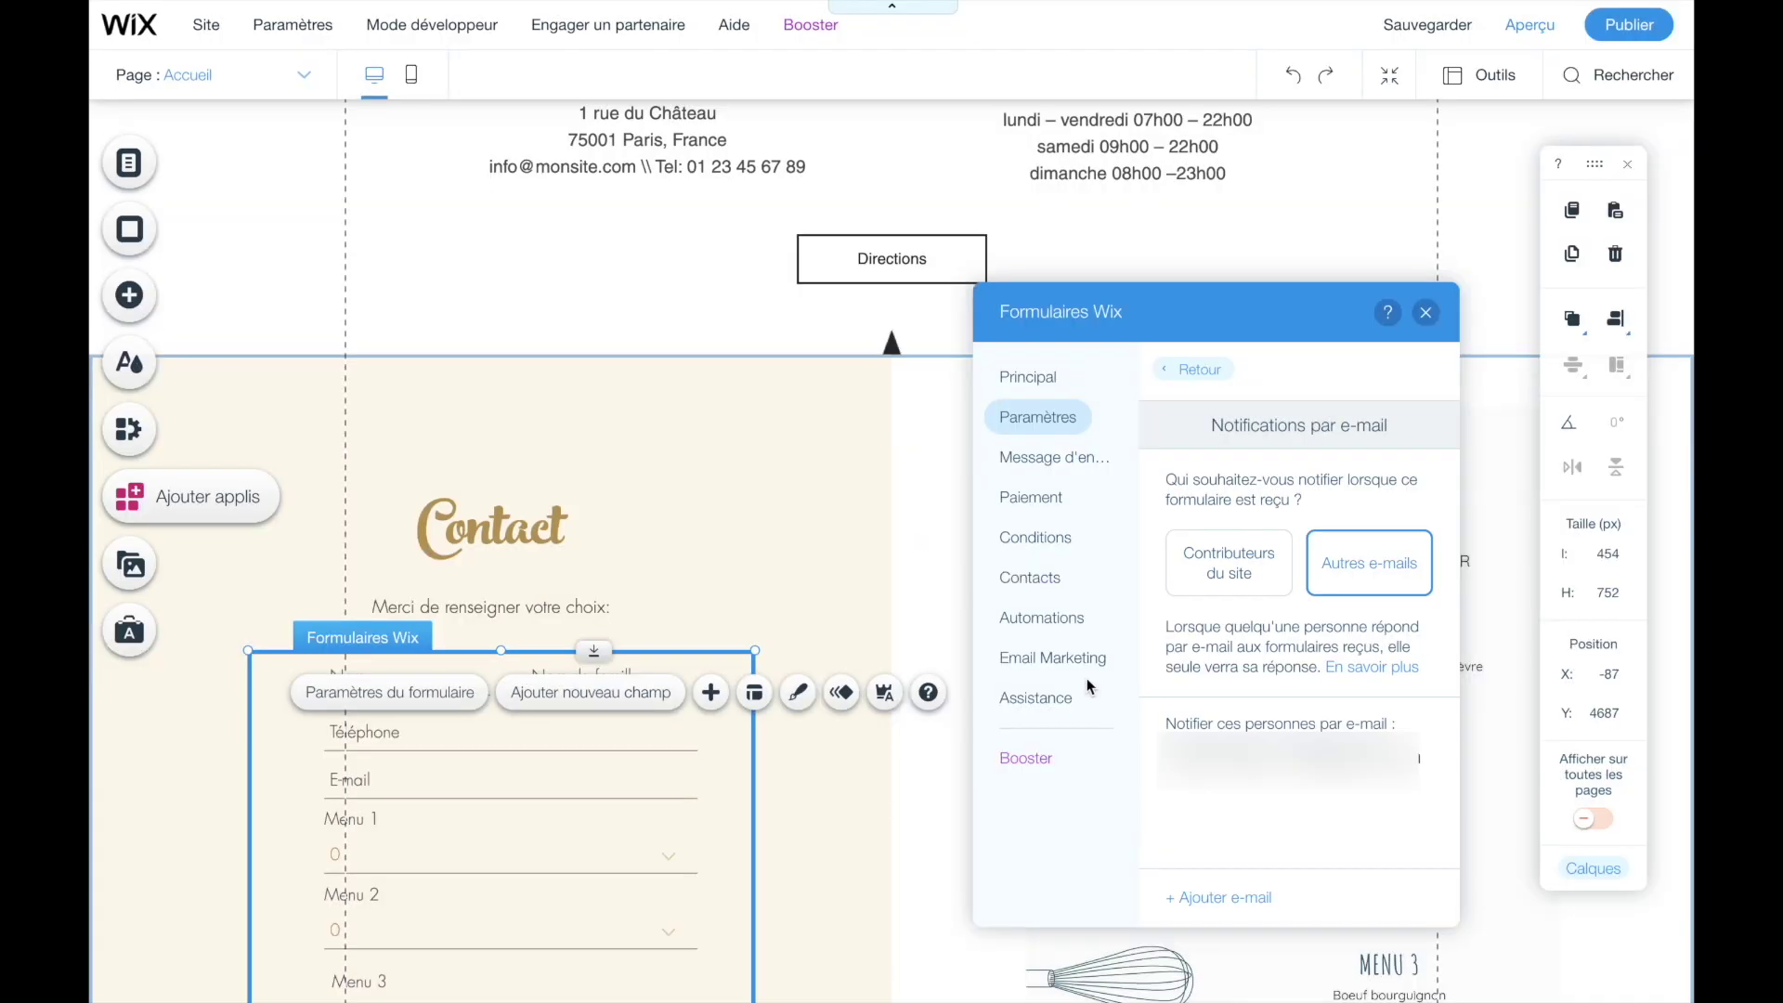
{"action": "left_click", "coordinate": [1223, 896]}
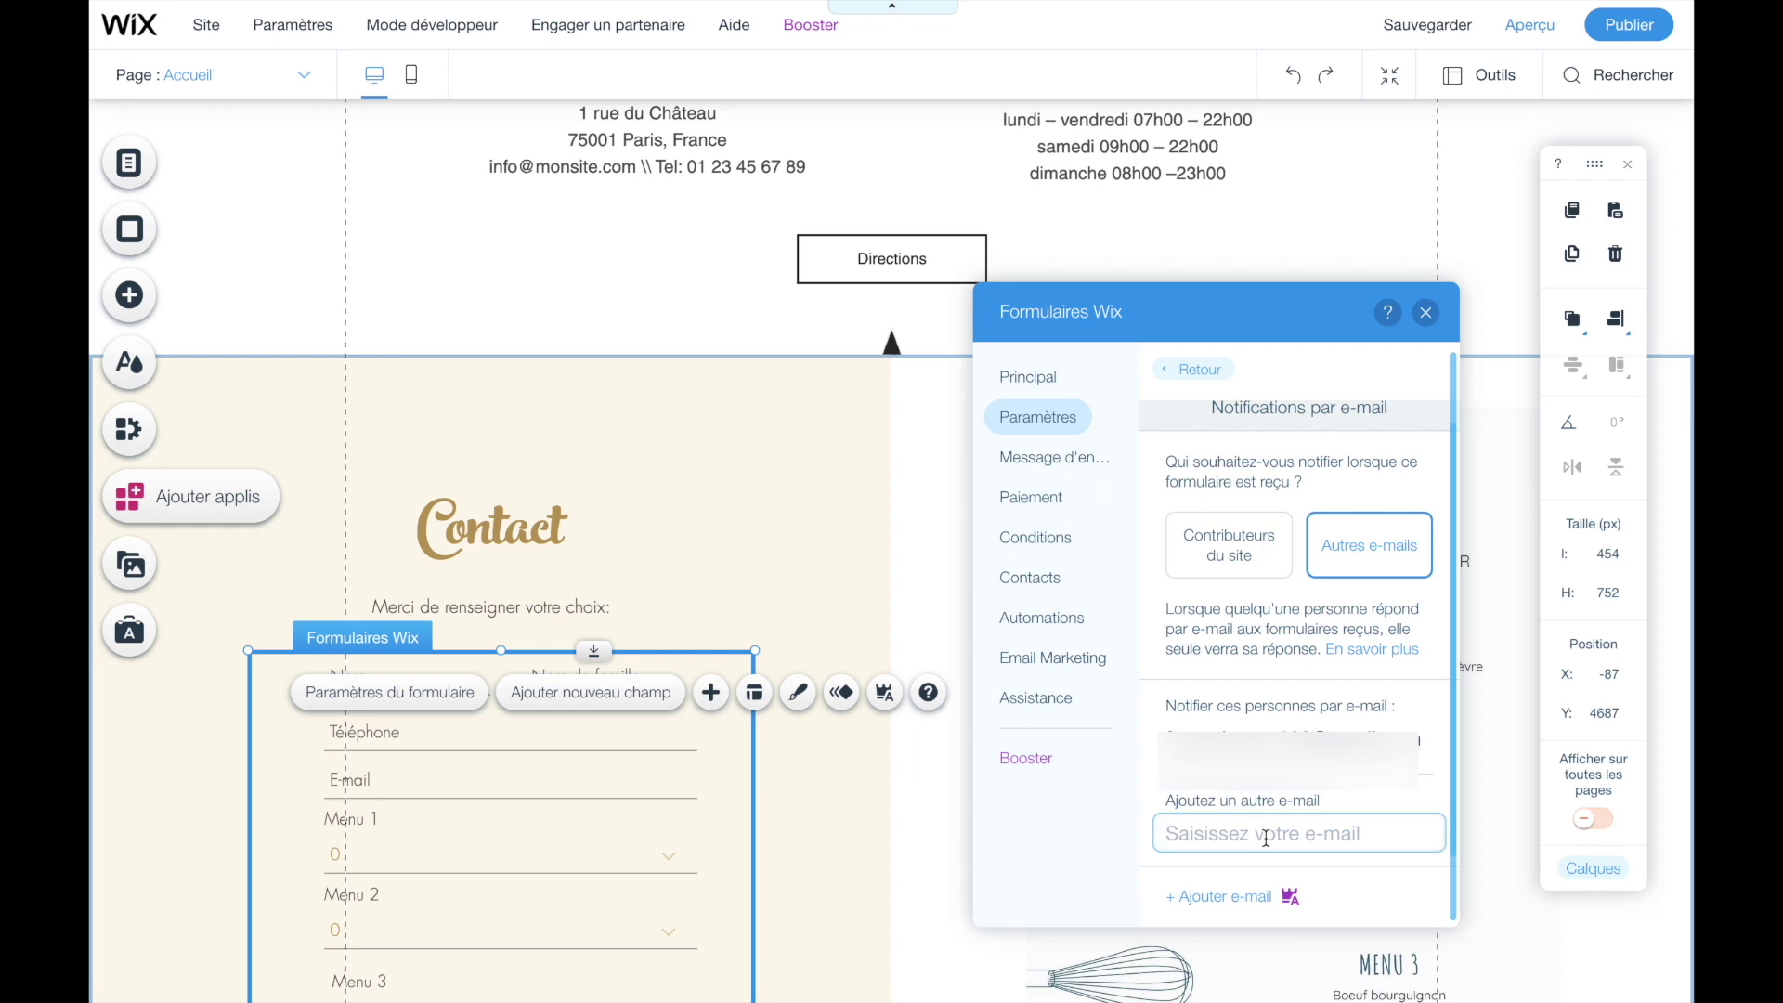
{"action": "left_click", "coordinate": [1609, 27]}
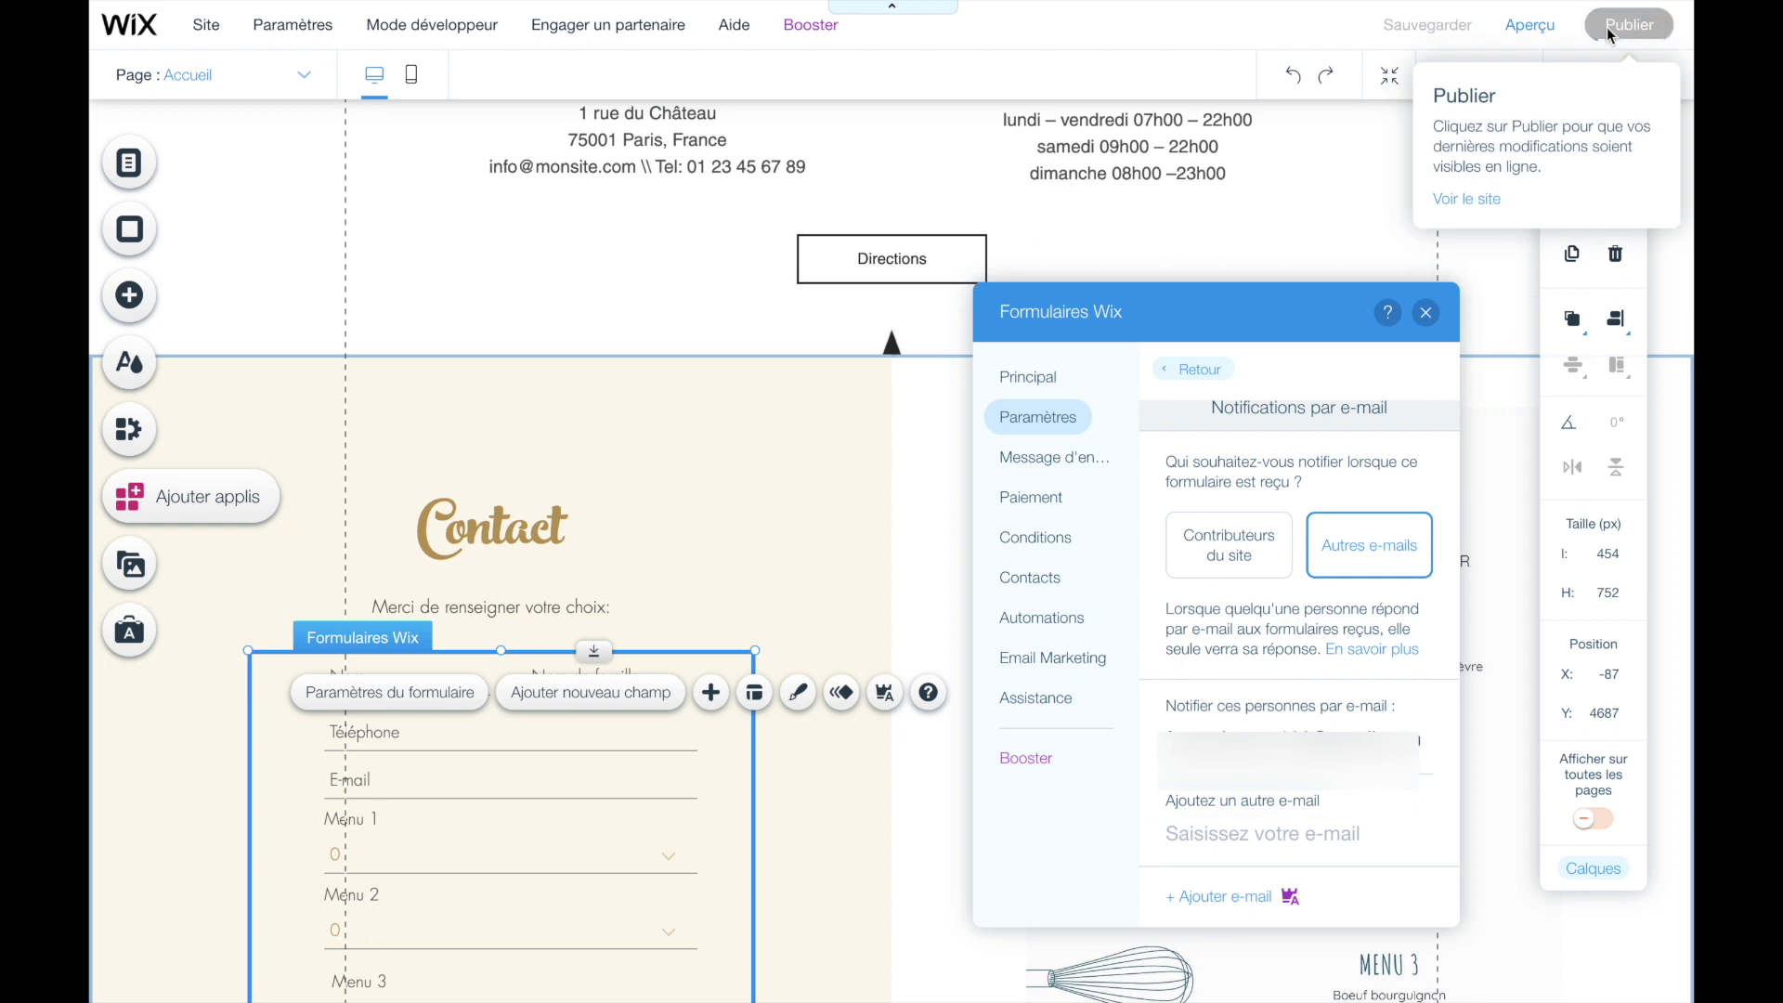